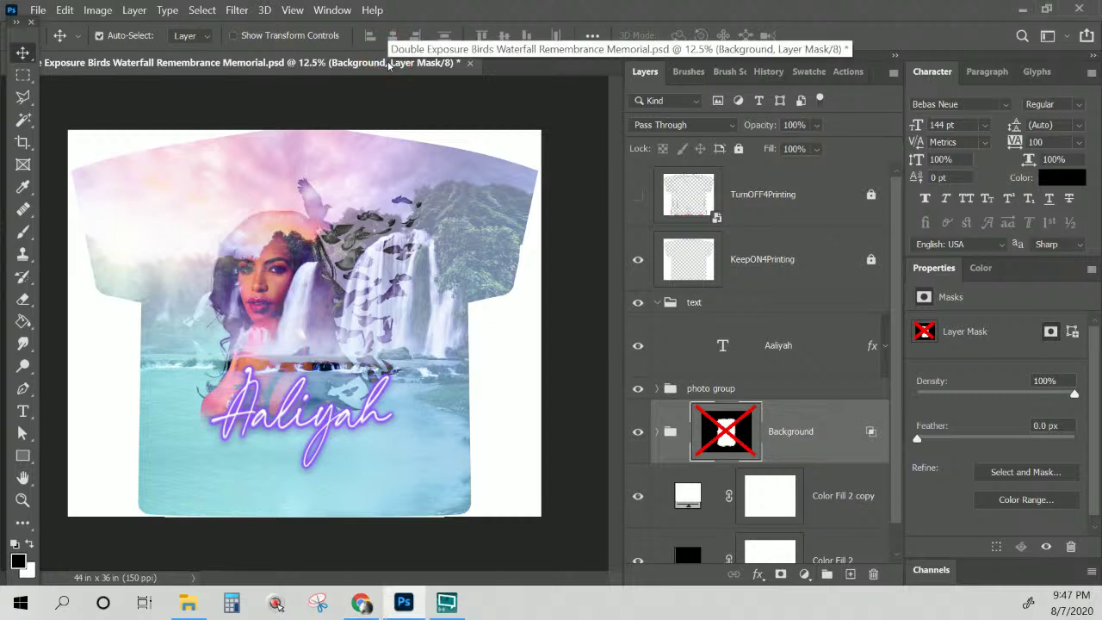
Select the Photo copy 2 layer in the photo group, check its effect, and open its smart object contents
key(ctrl+plus)
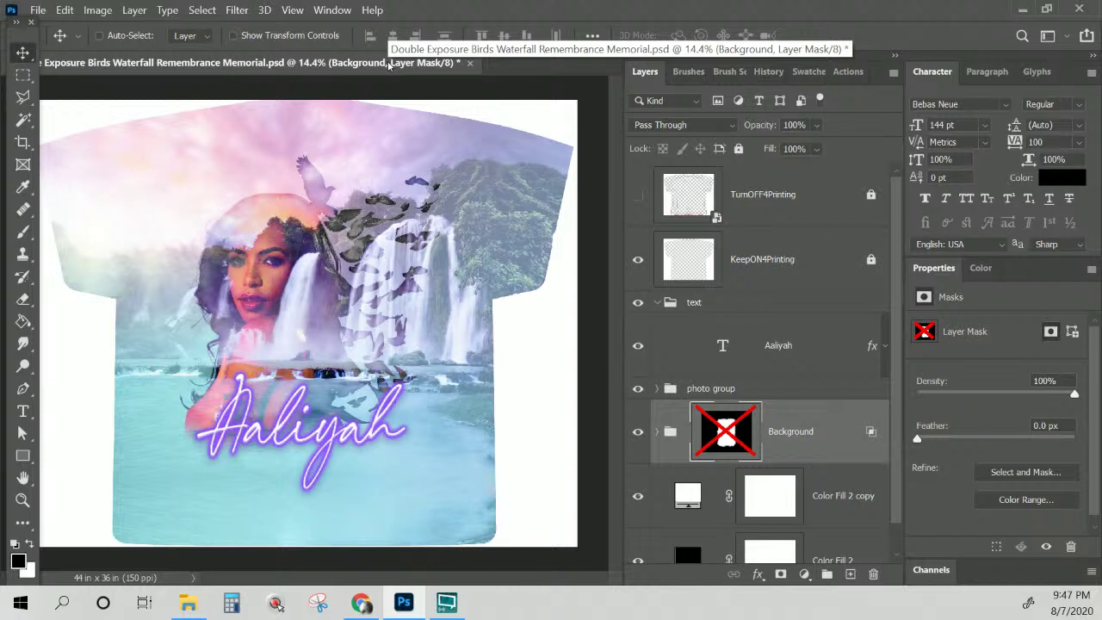
click(793, 334)
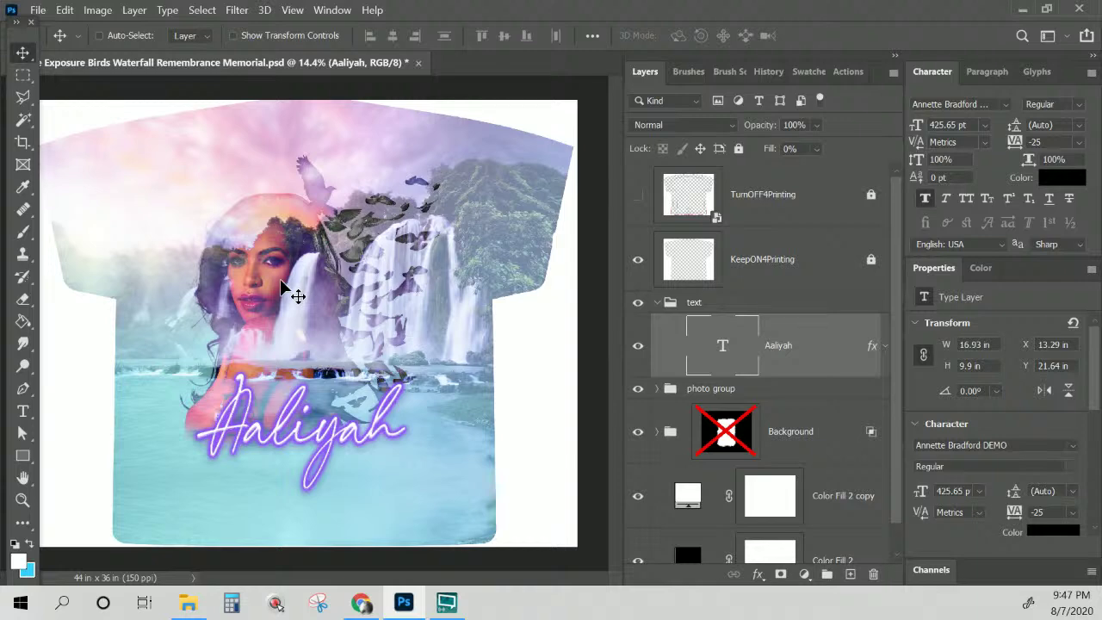
right_click(282, 286)
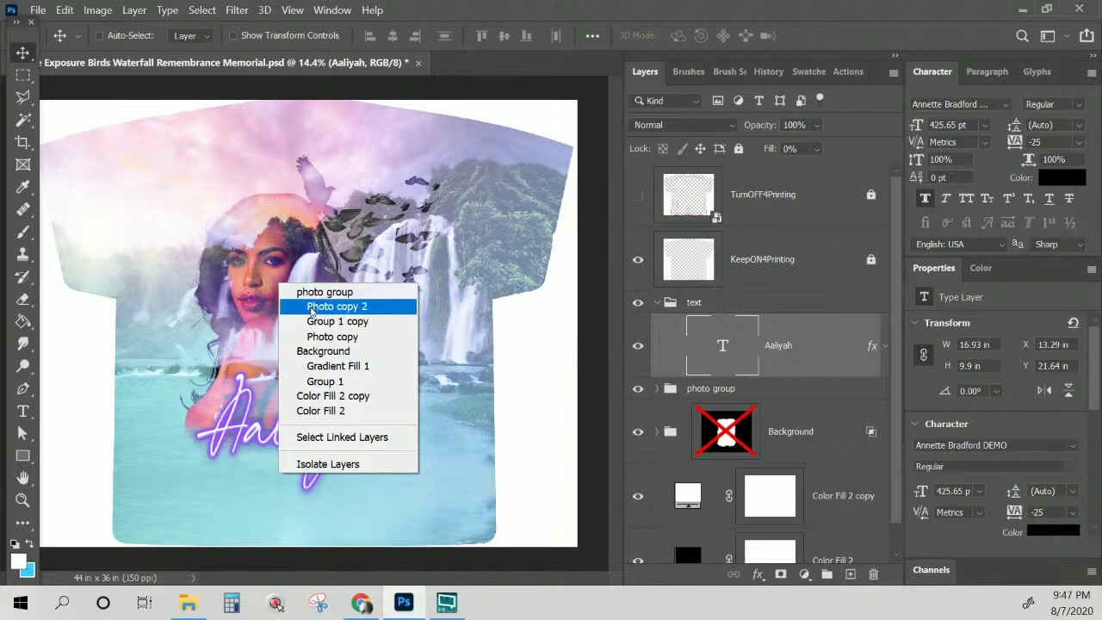
click(311, 312)
scroll(724, 408, down, 1)
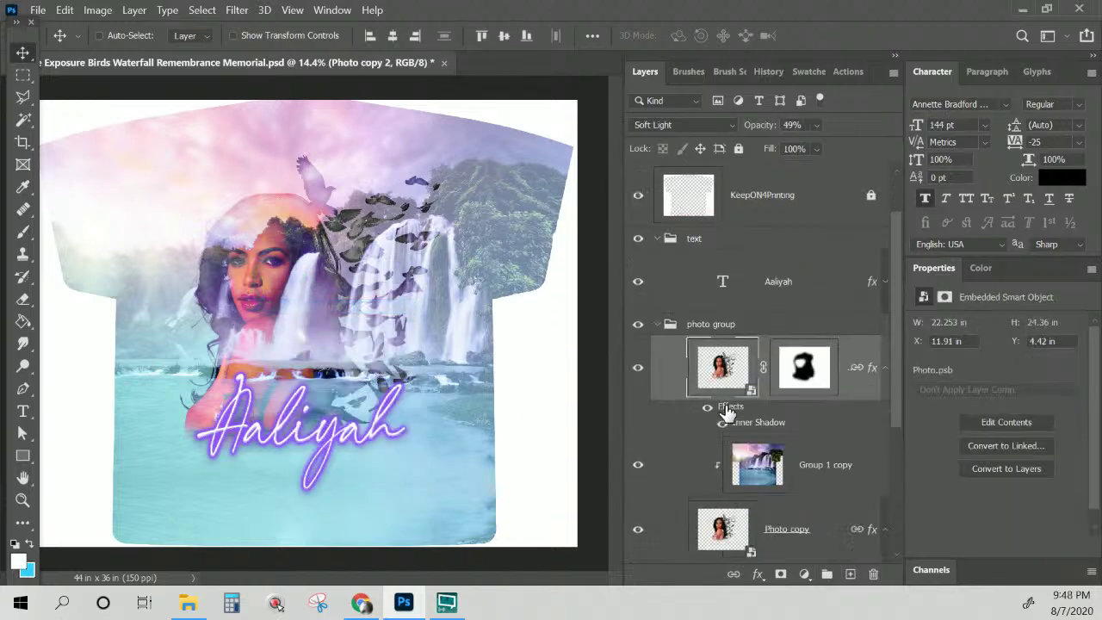
scroll(725, 411, down, 2)
click(637, 240)
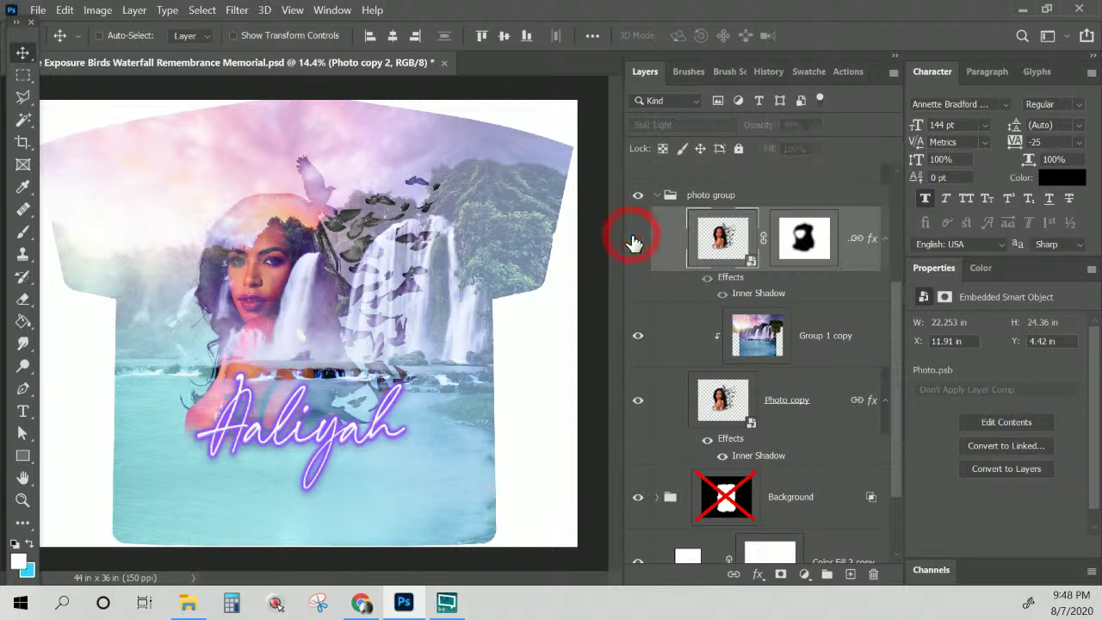
click(637, 240)
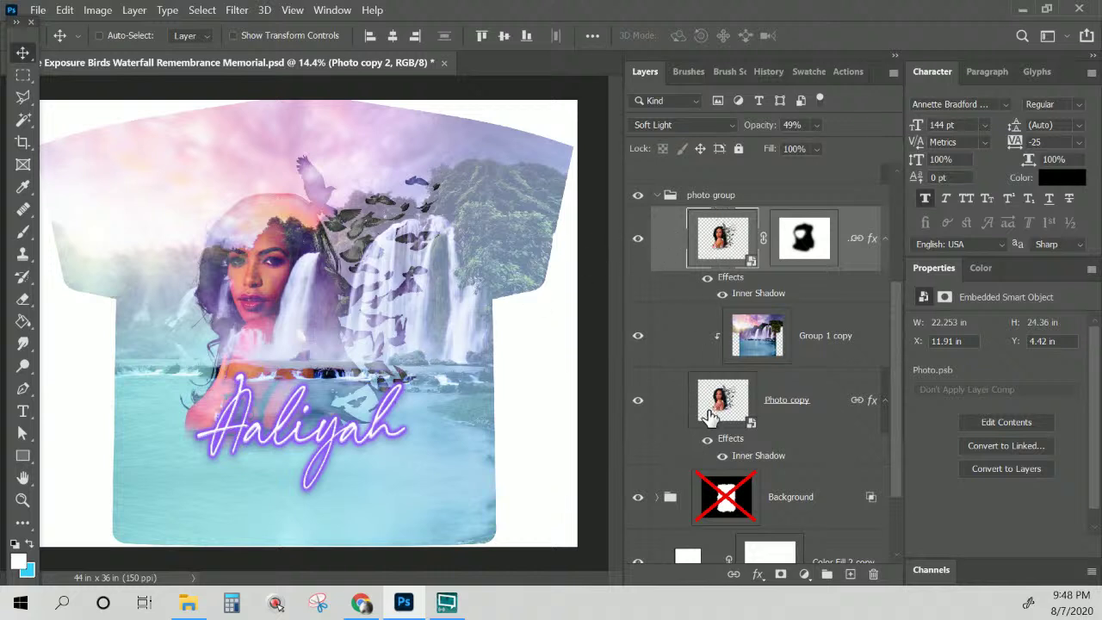
double_click(722, 238)
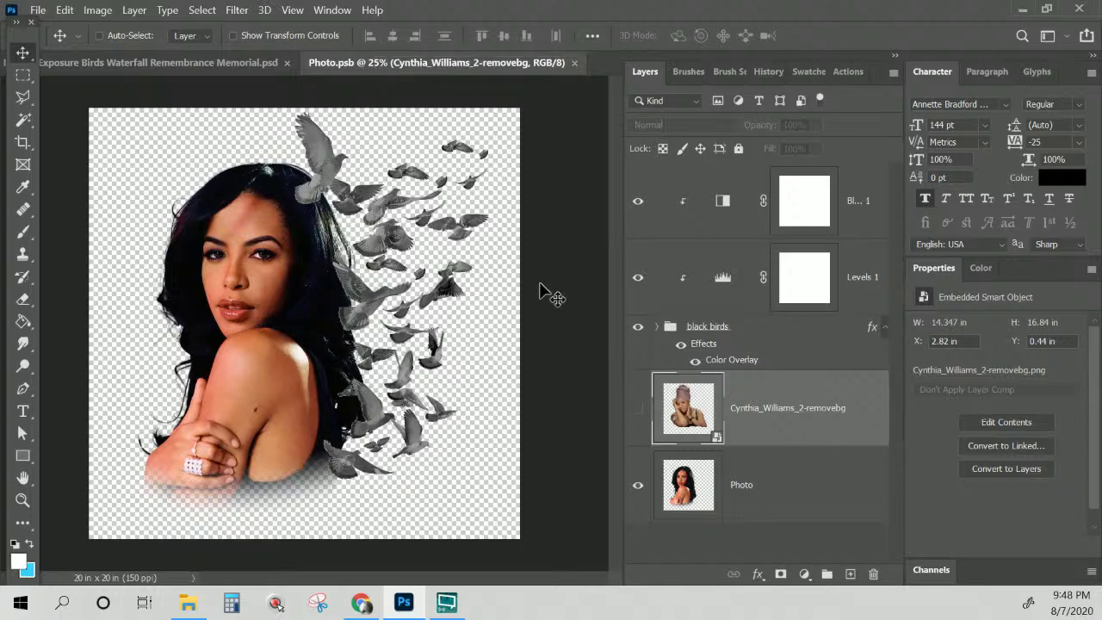
Compare the placed head-wrap portrait with the original Photo layer by switching their visibility on and off
click(638, 411)
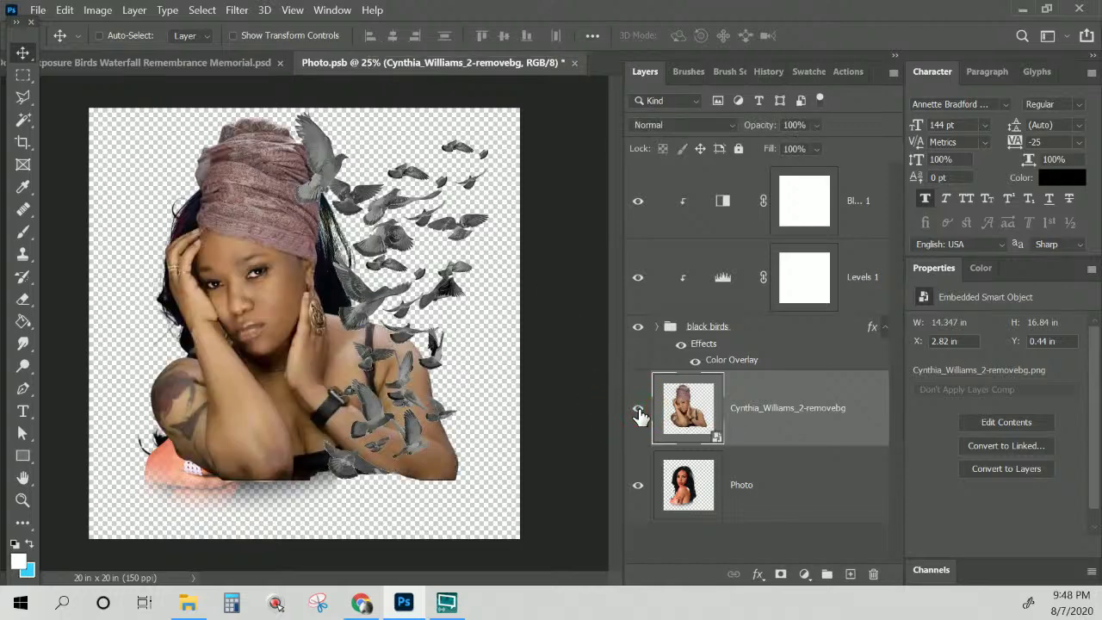
click(638, 487)
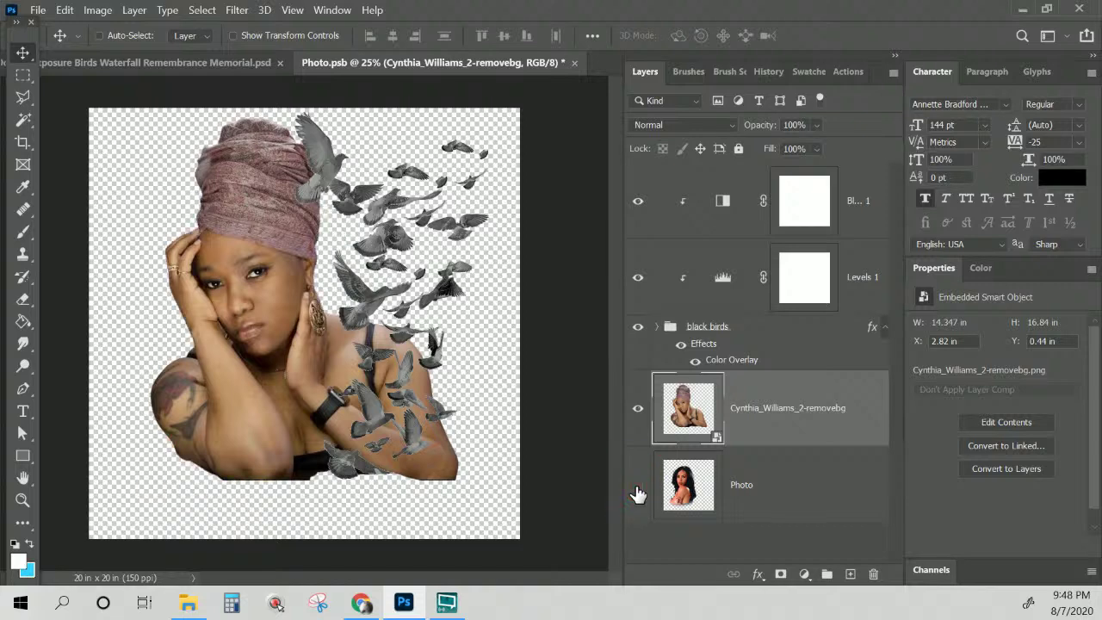
click(637, 410)
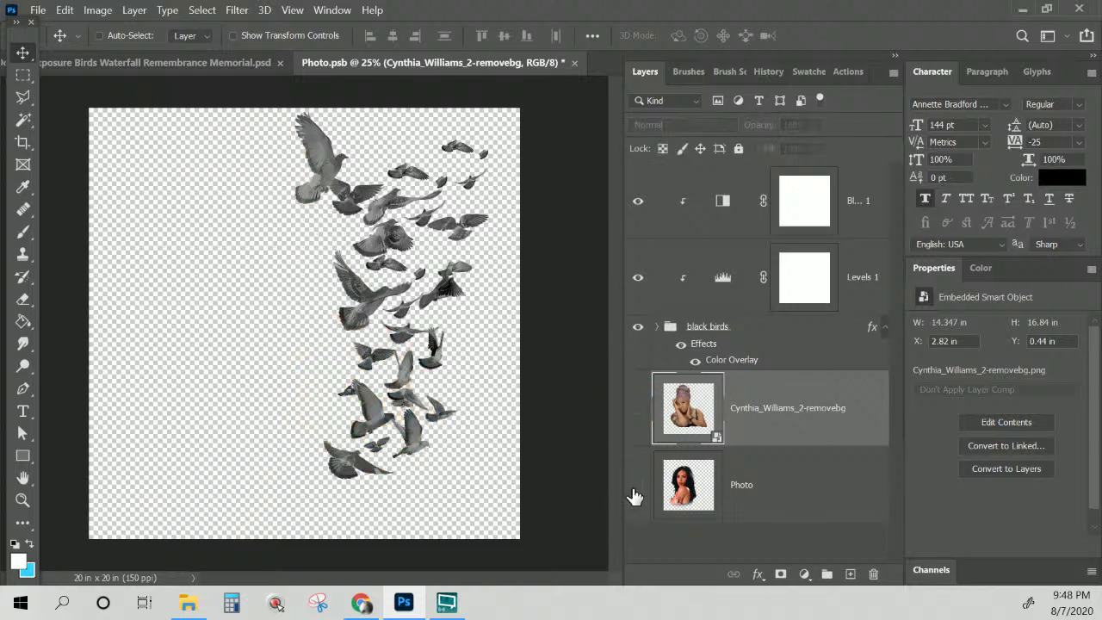
click(637, 487)
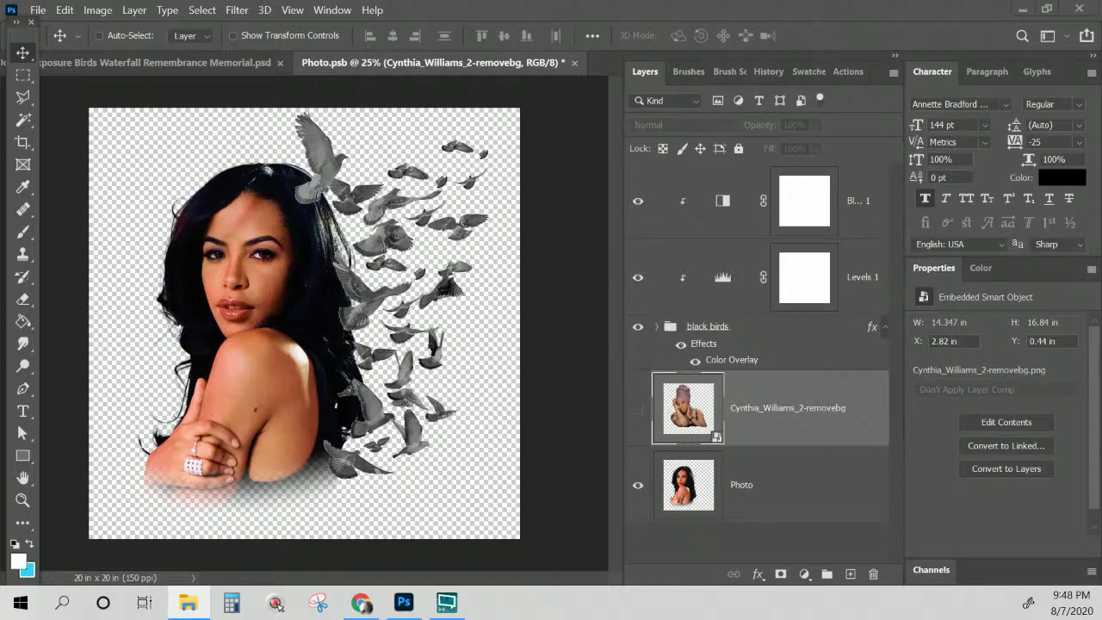
Switch to File Explorer and place the background-removed head-wrap portrait from the delete and temp files folder into Photo.psb
click(188, 602)
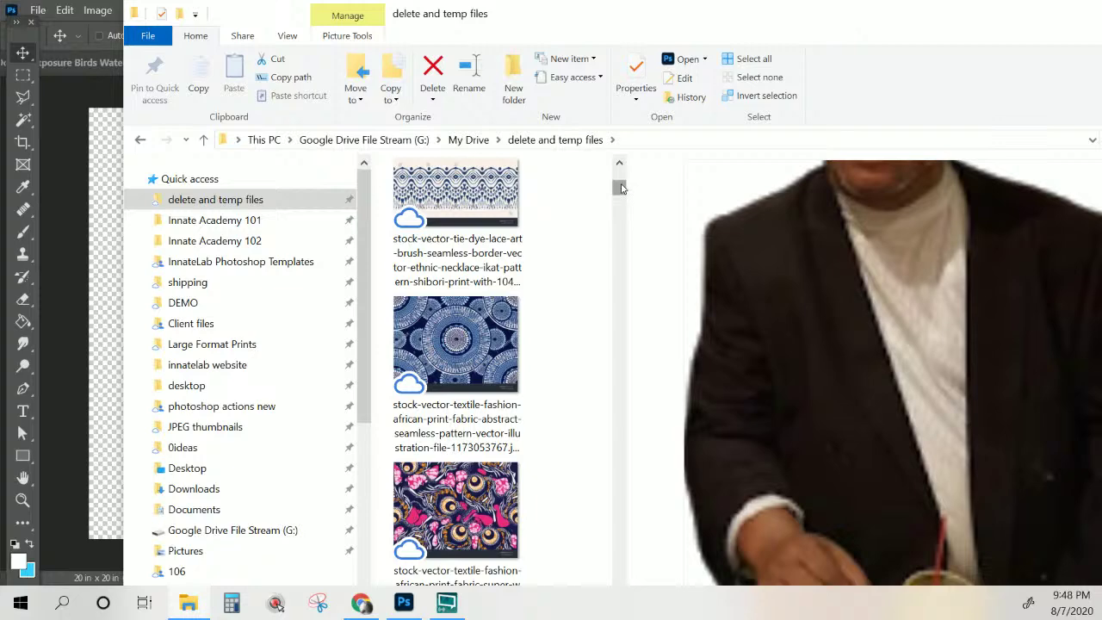
drag(622, 188, 597, 506)
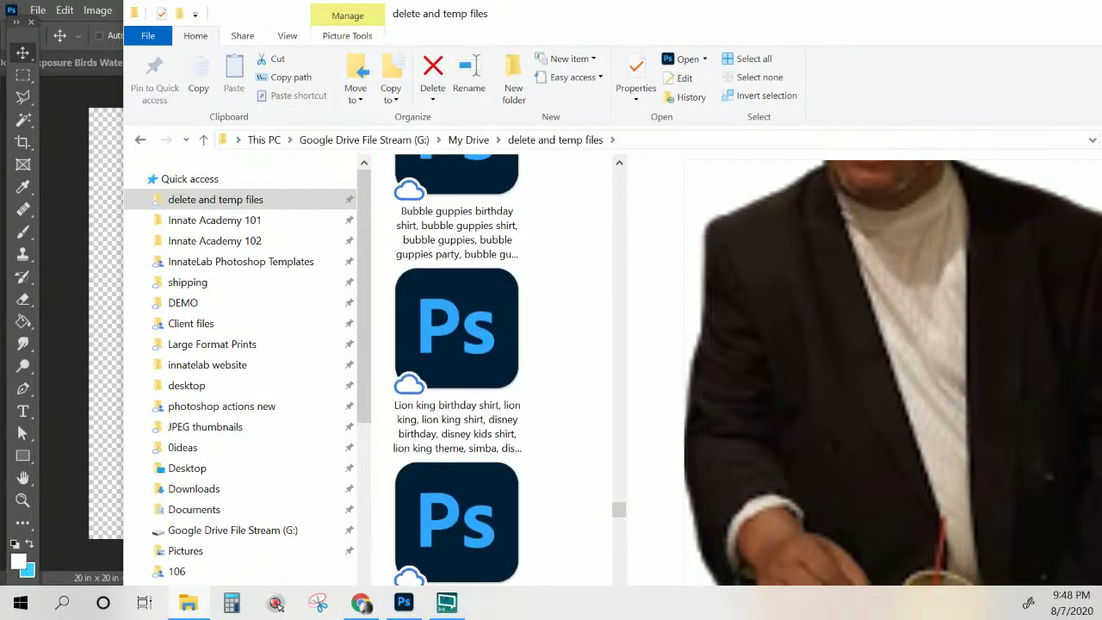
mouse_move(525, 11)
mouse_down()
mouse_move(489, 0)
mouse_move(517, 0)
mouse_up()
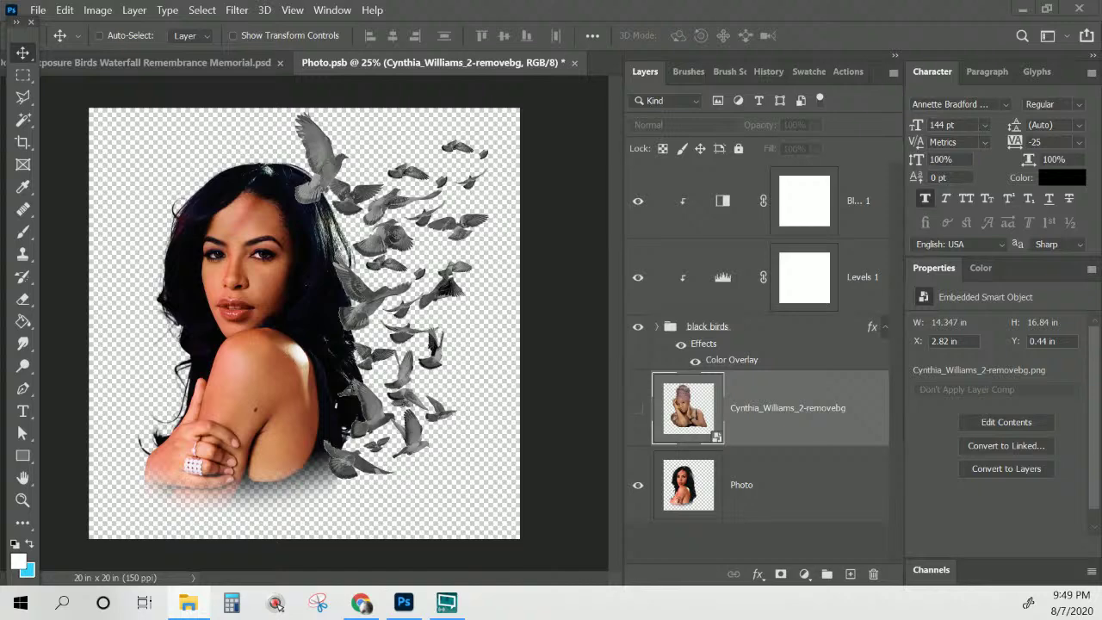
drag(469, 2, 458, 84)
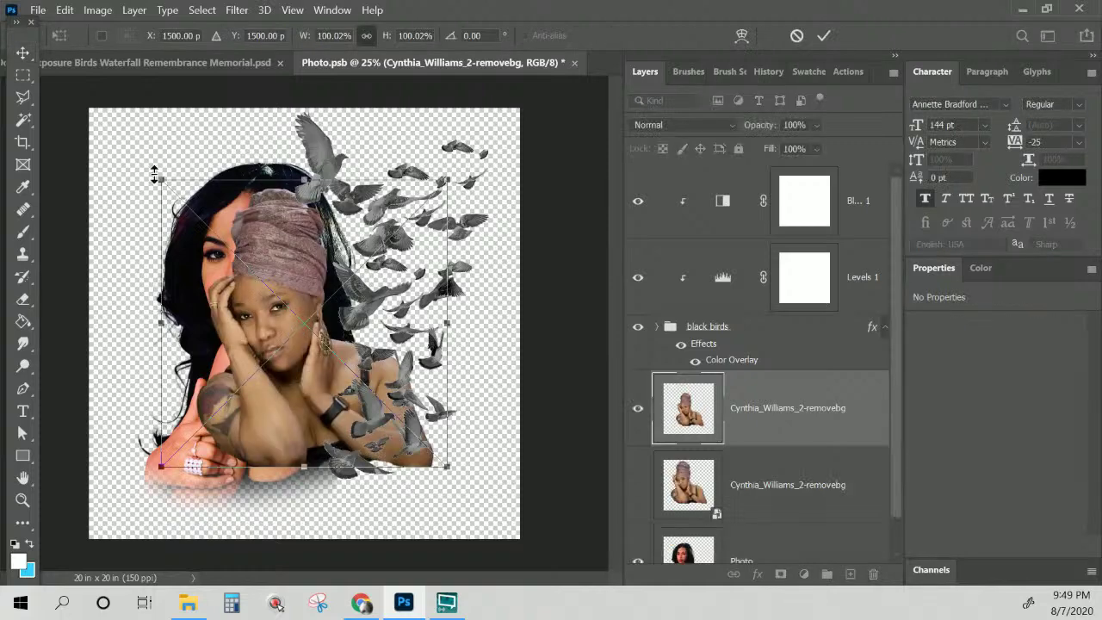
Enlarge the placed portrait to about 141% and center it horizontally on the canvas, near the upper edge
drag(160, 179, 118, 133)
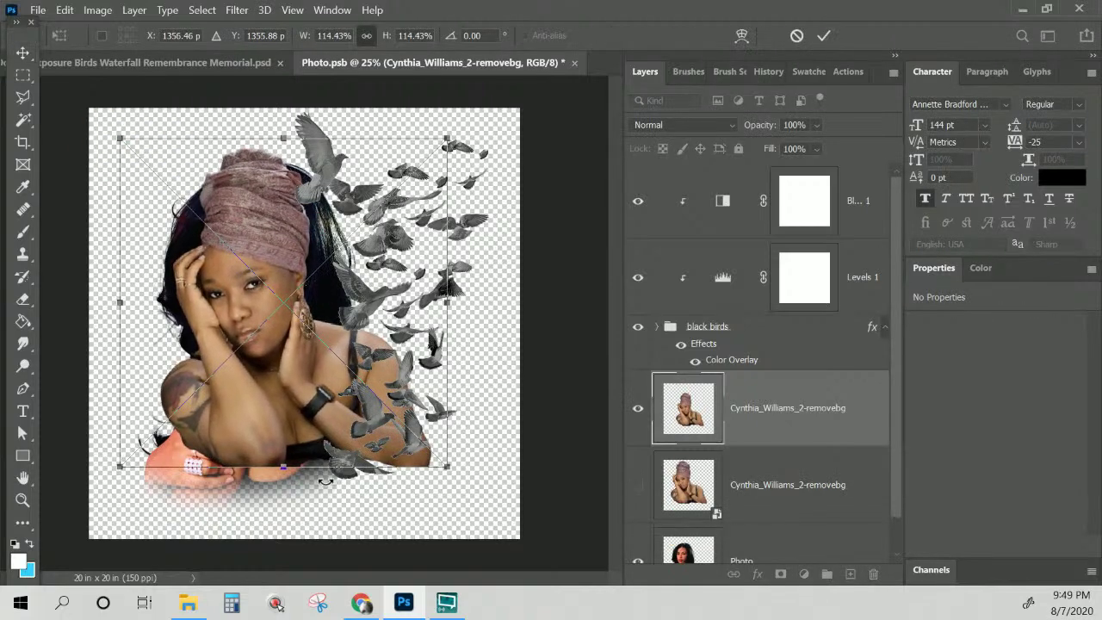
drag(446, 466, 479, 497)
drag(123, 136, 90, 110)
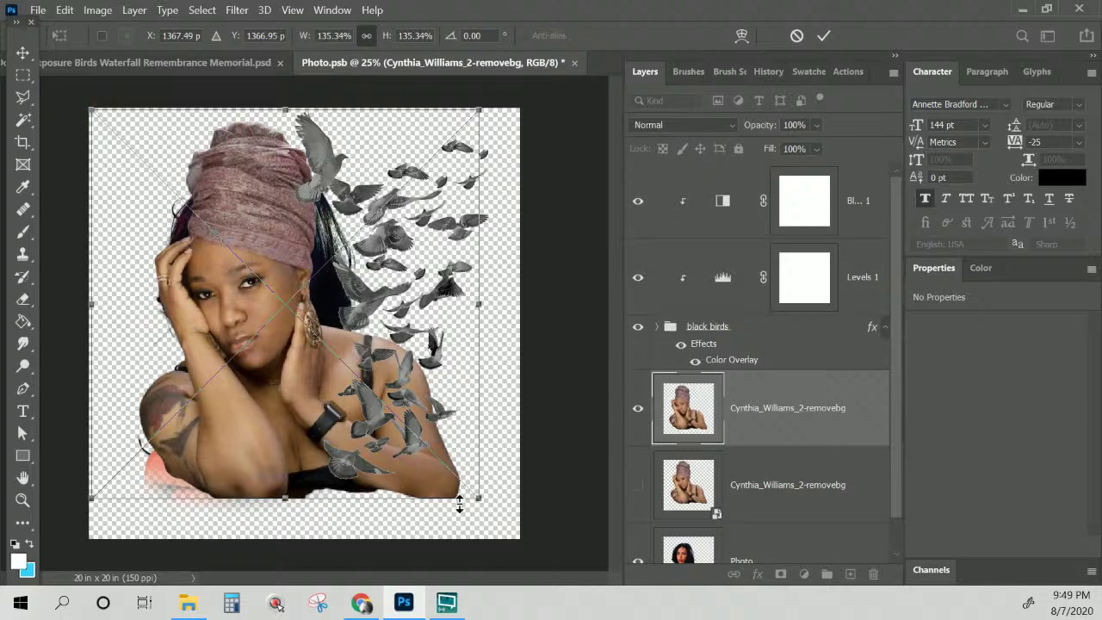
drag(480, 499, 497, 517)
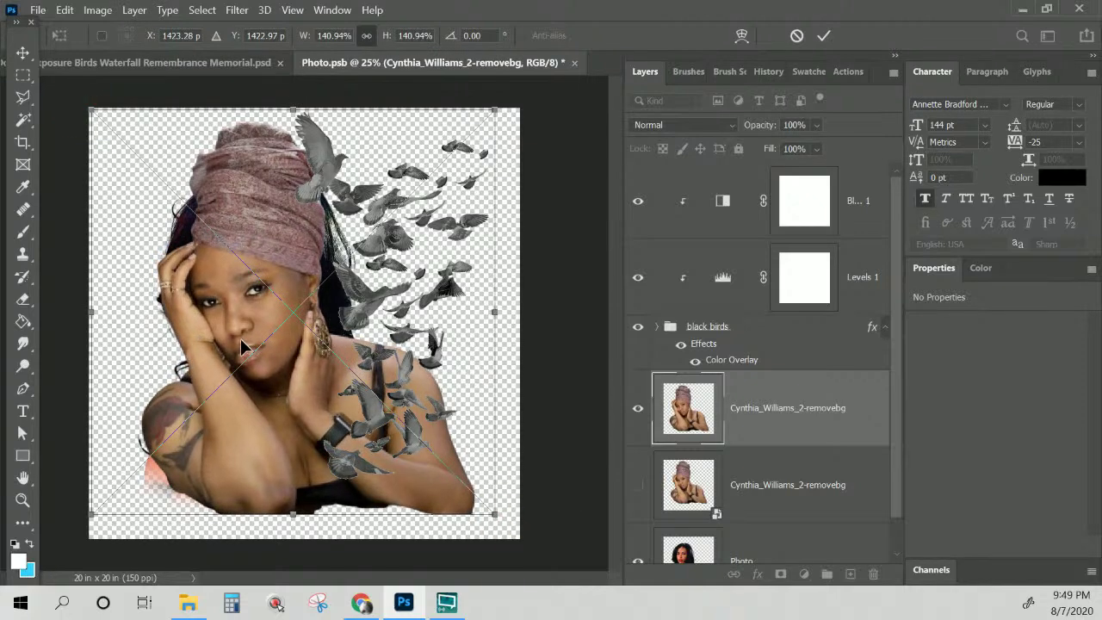
drag(240, 338, 249, 336)
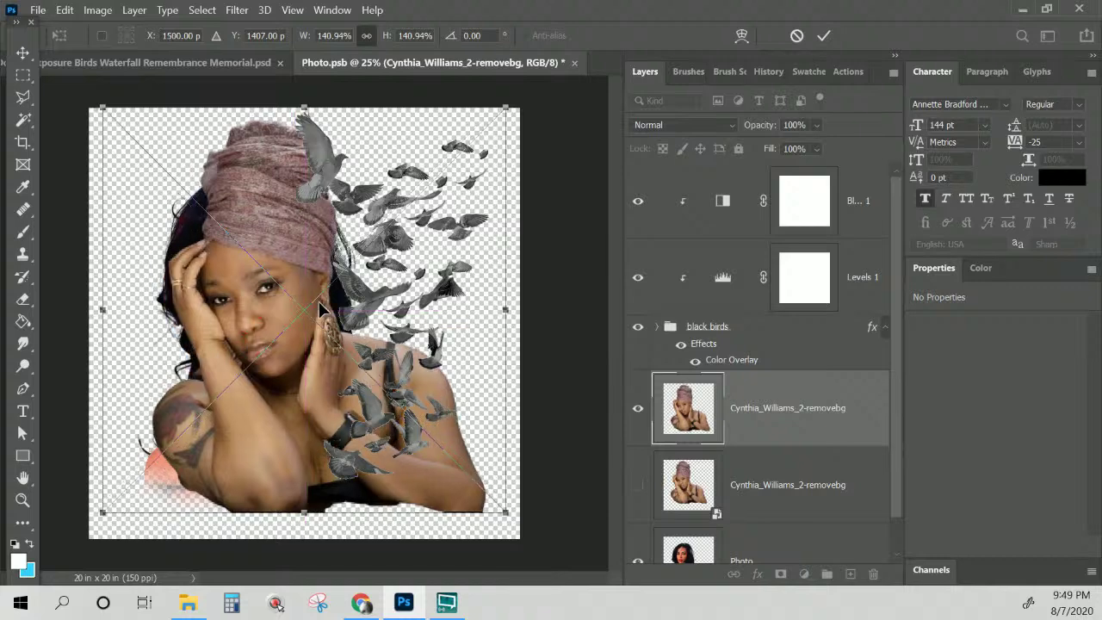
key(Return)
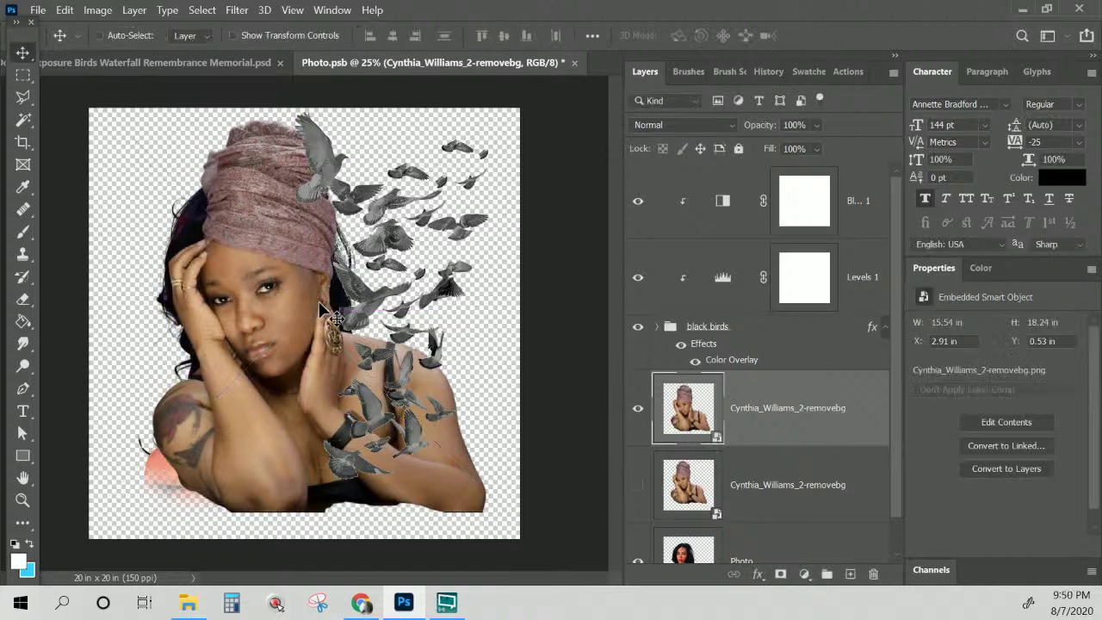
Hide the original Photo layer, then close Photo.psb and save its changes to update the shirt design
scroll(651, 456, down, 1)
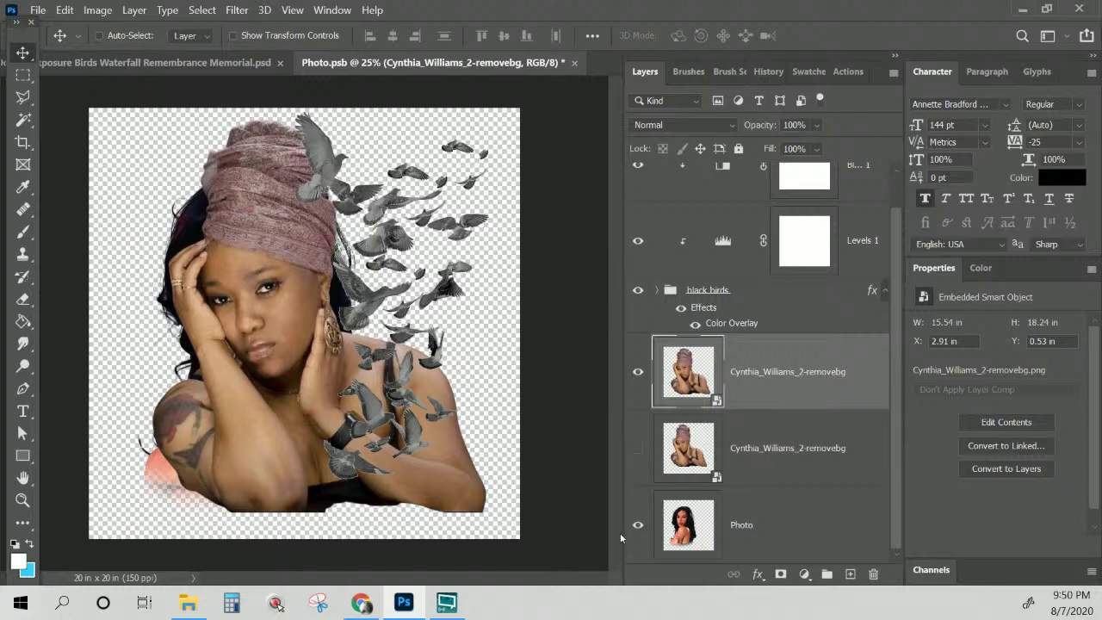
click(637, 527)
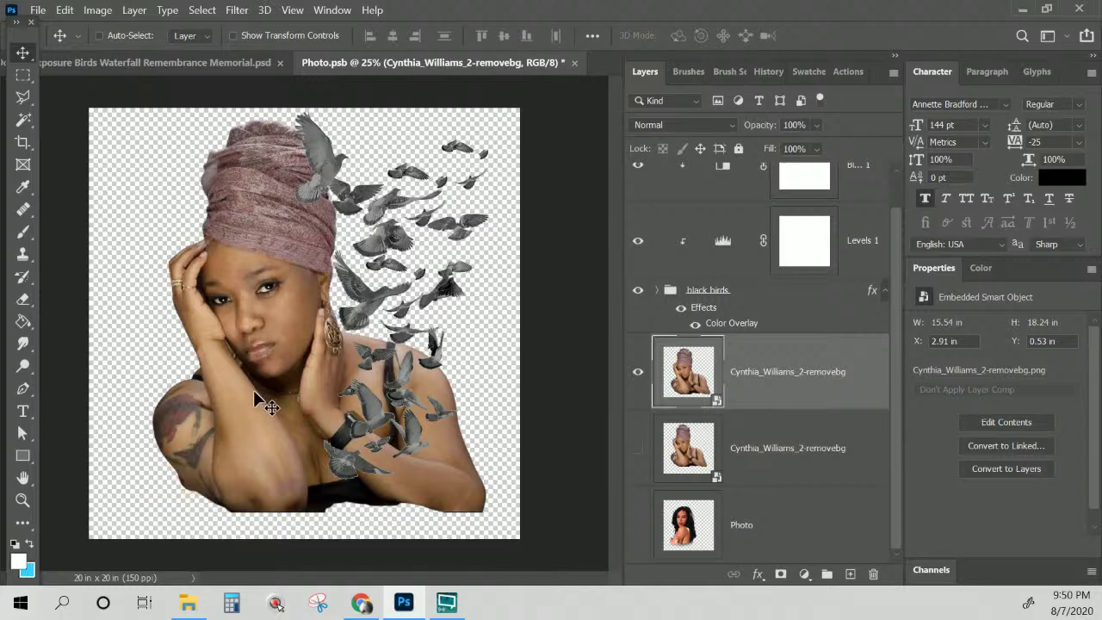
click(575, 63)
click(521, 251)
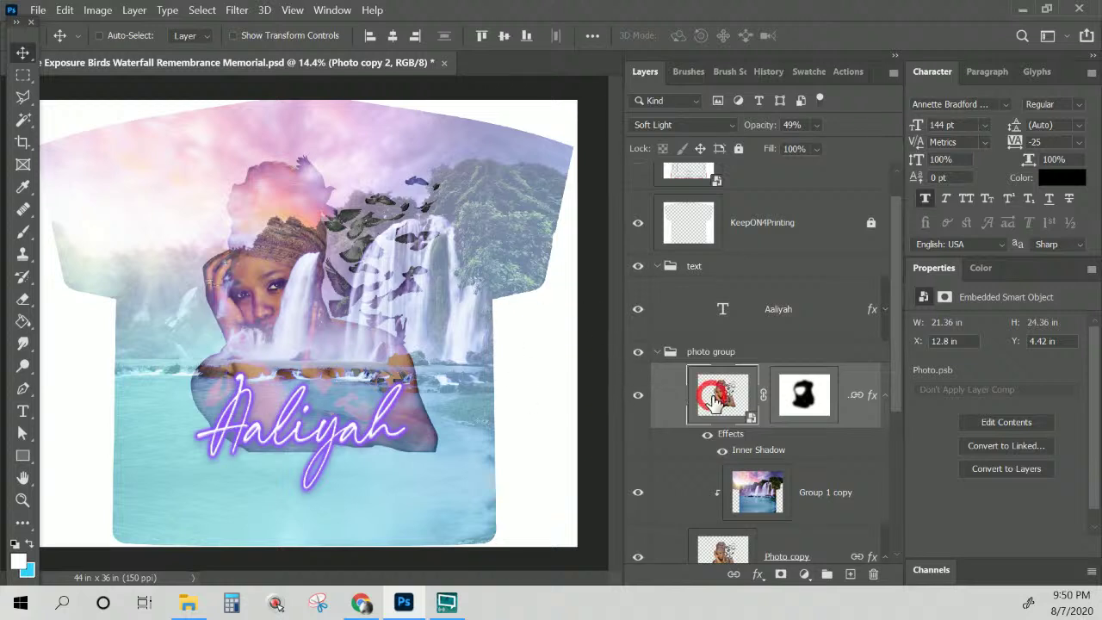
Scale the portrait in the photo group down to about 97.8% and show the TurnOFF4Printing guide layer
scroll(684, 397, down, 3)
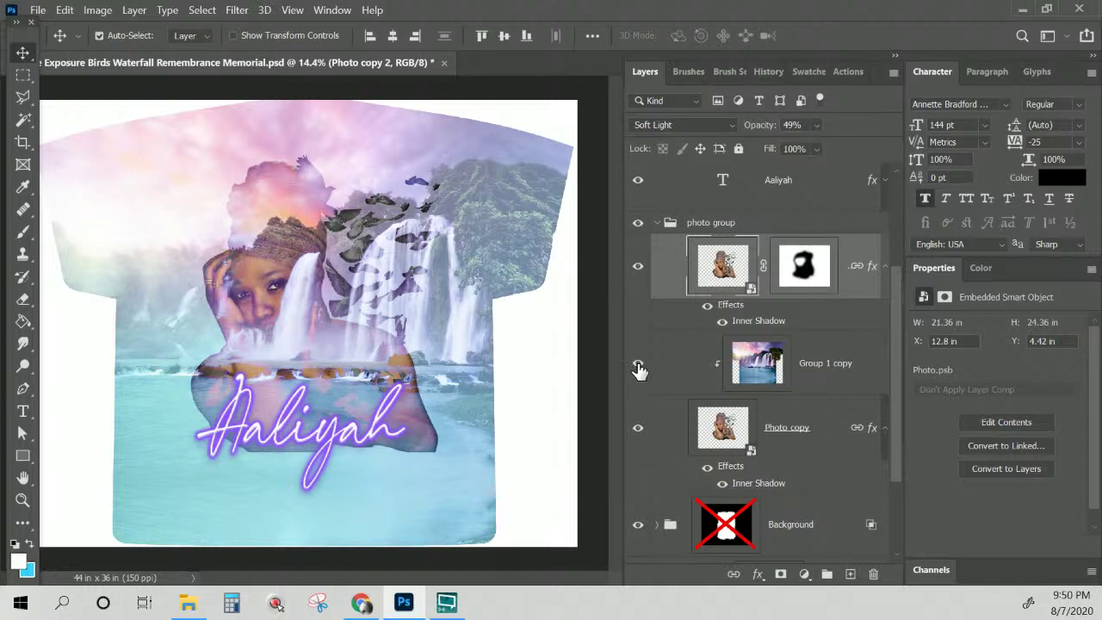
key(ctrl+t)
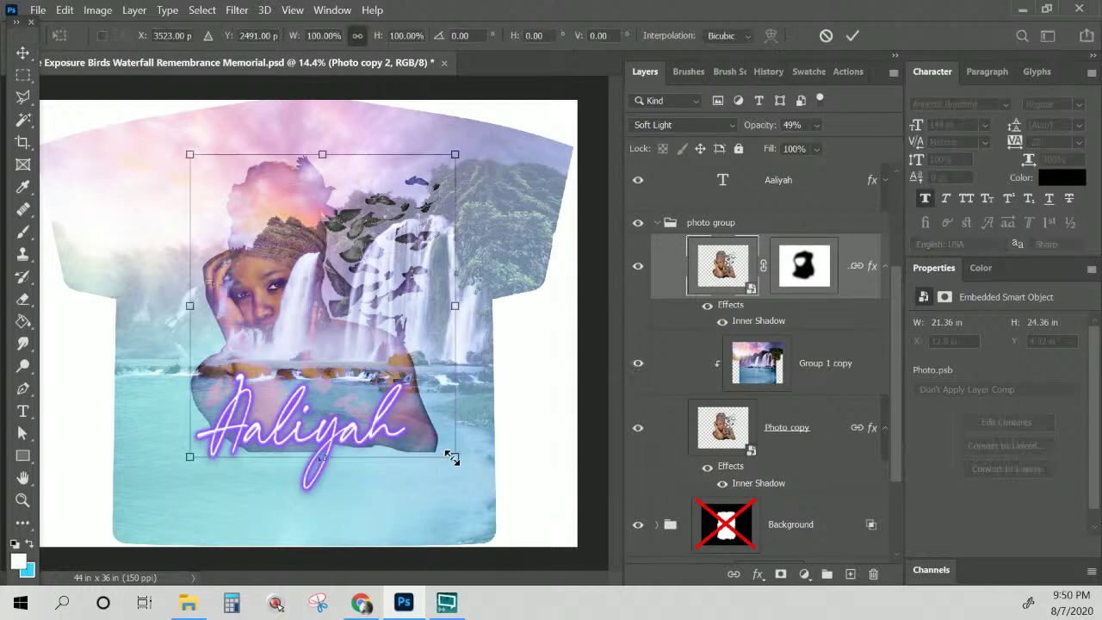
drag(452, 458, 388, 434)
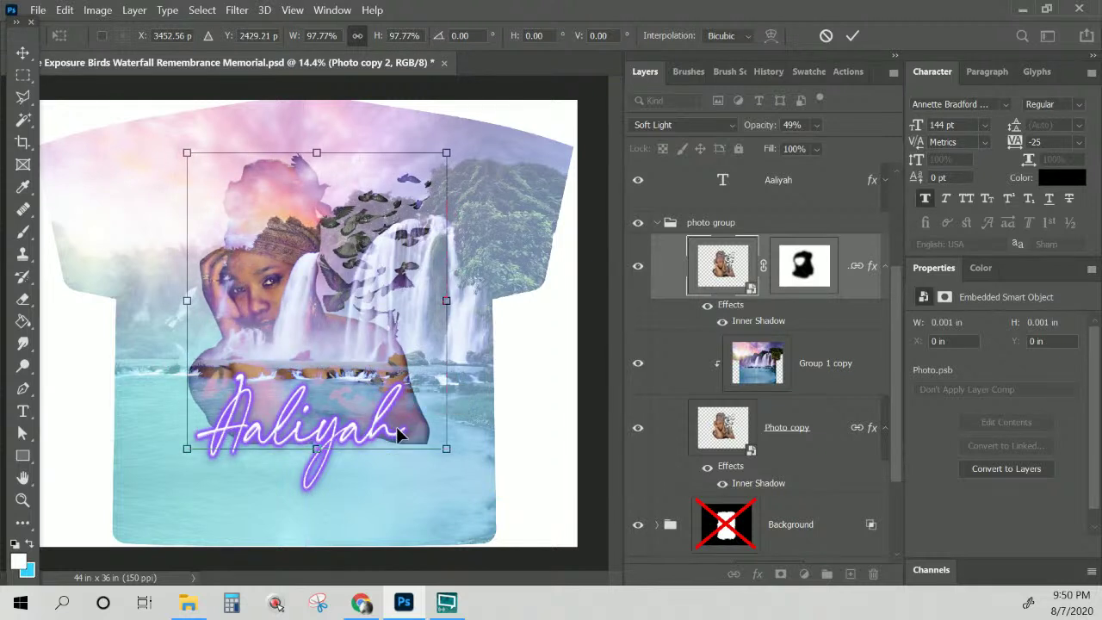
key(Return)
scroll(732, 324, up, 3)
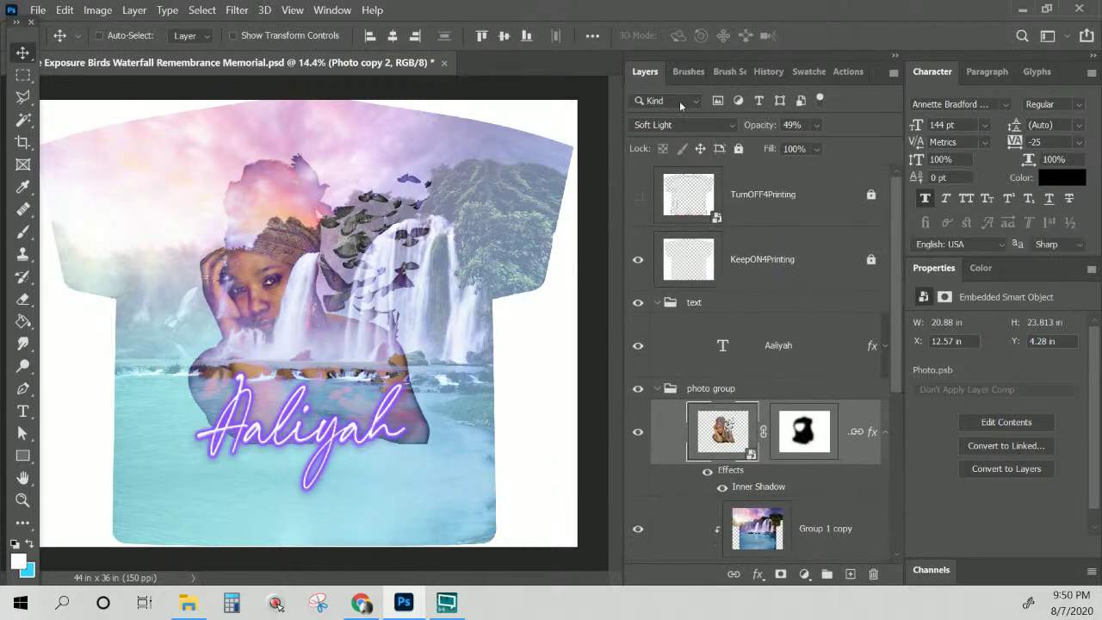
click(638, 194)
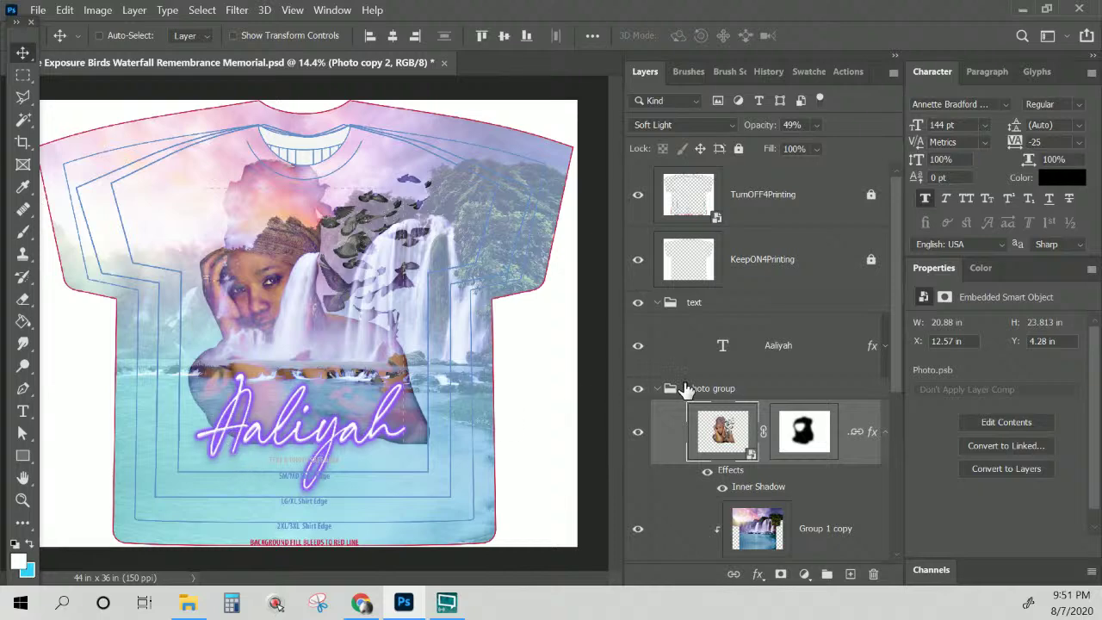
Compare what the Photo copy and Photo copy 2 layers each contribute by toggling their visibility
scroll(686, 389, down, 5)
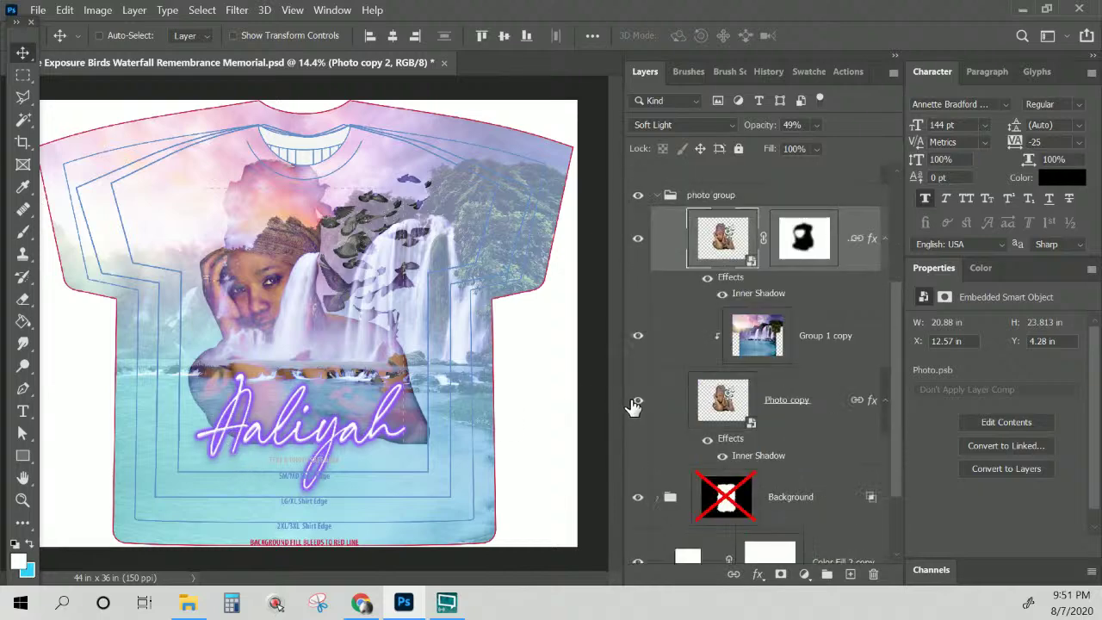
click(634, 402)
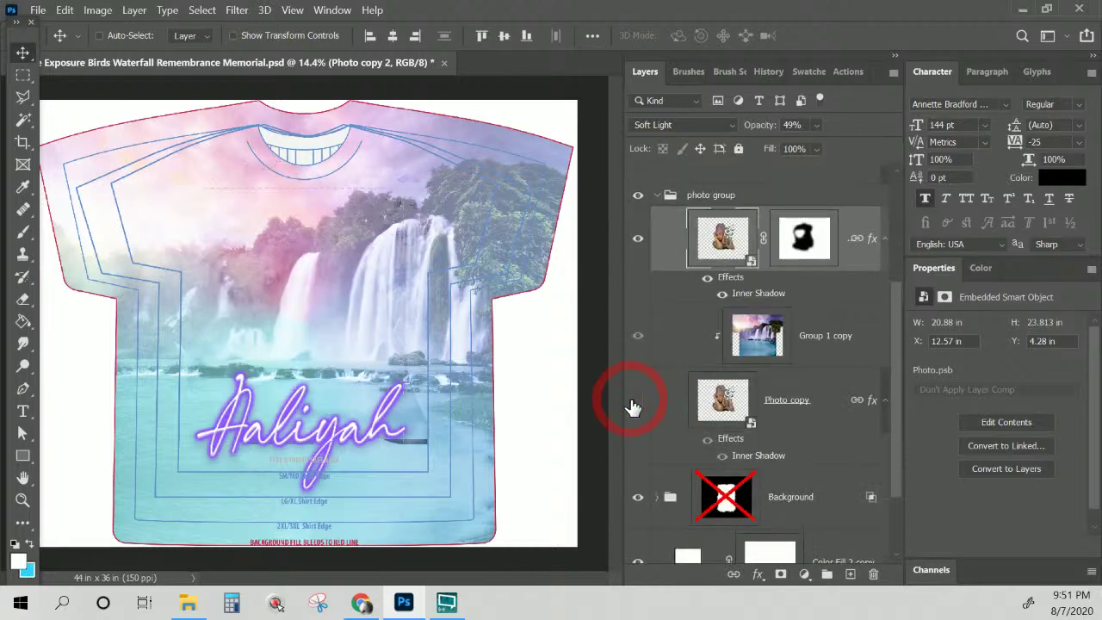
click(638, 241)
click(638, 241)
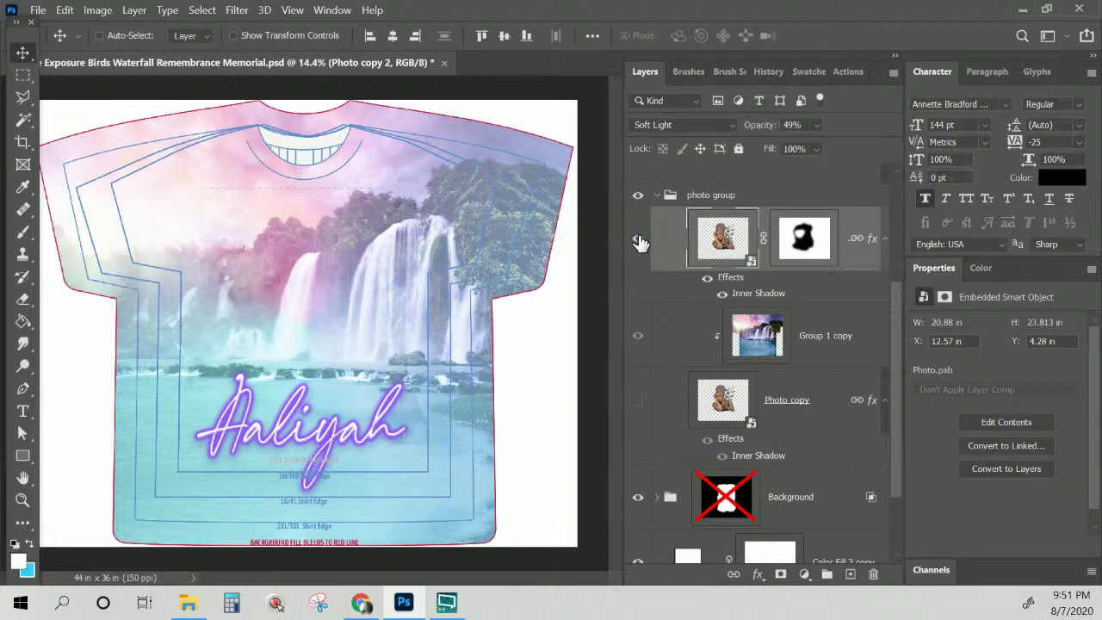
click(637, 401)
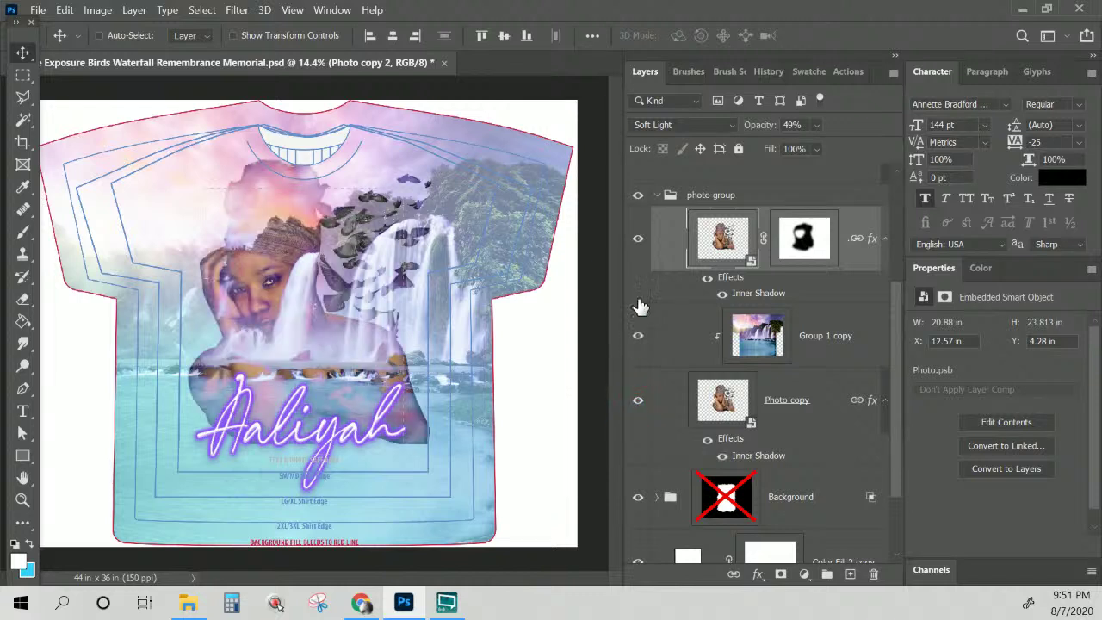
click(635, 240)
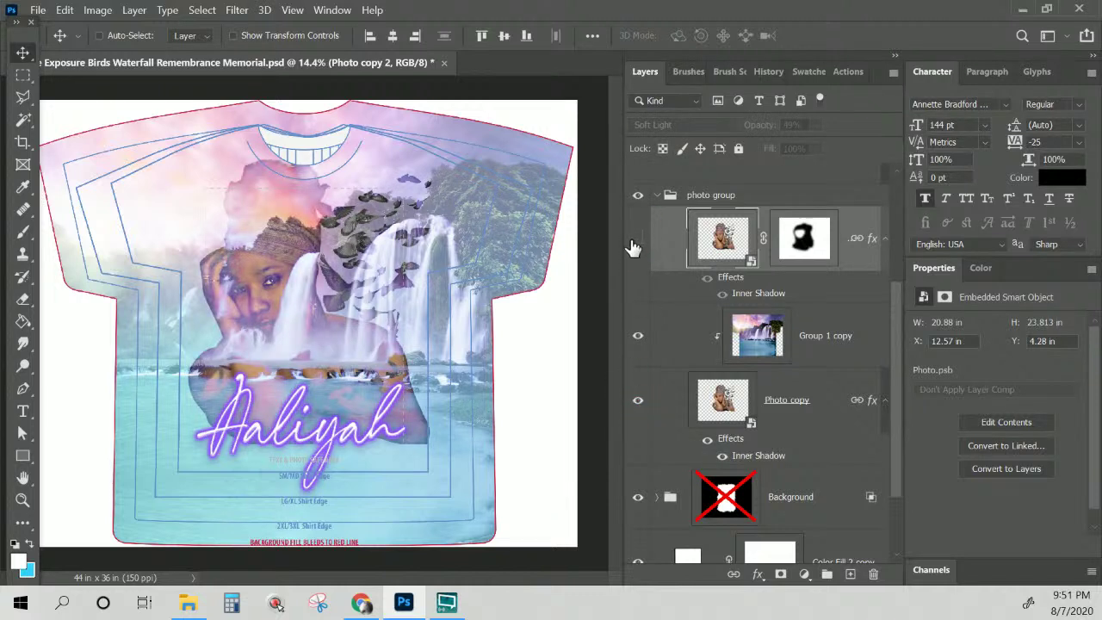
Hide the Photo copy layer, then duplicate the masked Photo copy 2 layer and hide its original
click(637, 400)
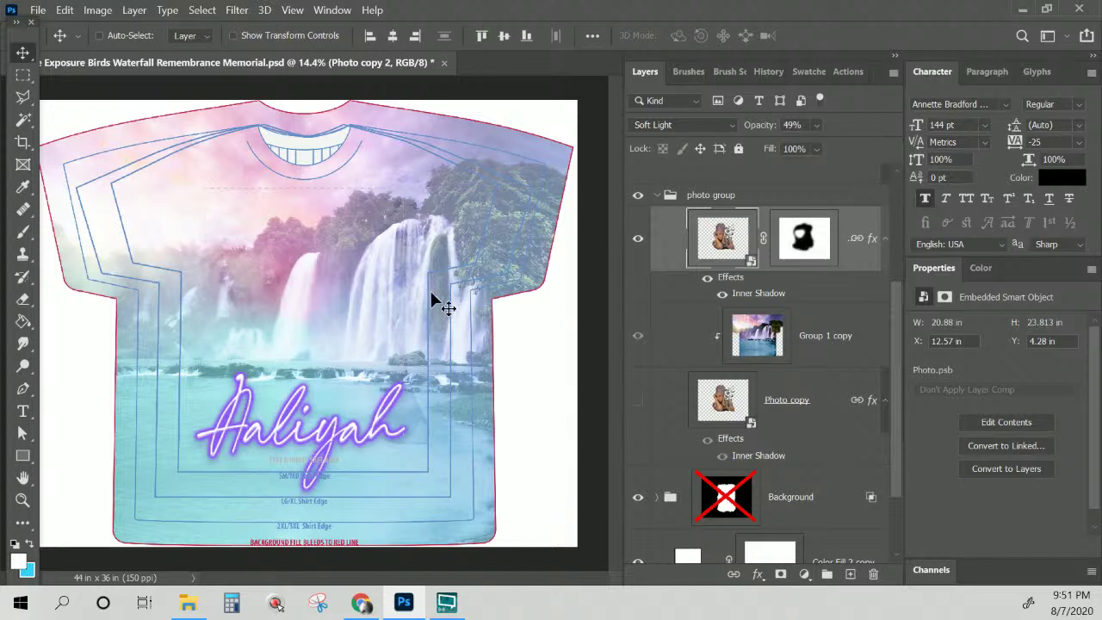
click(803, 231)
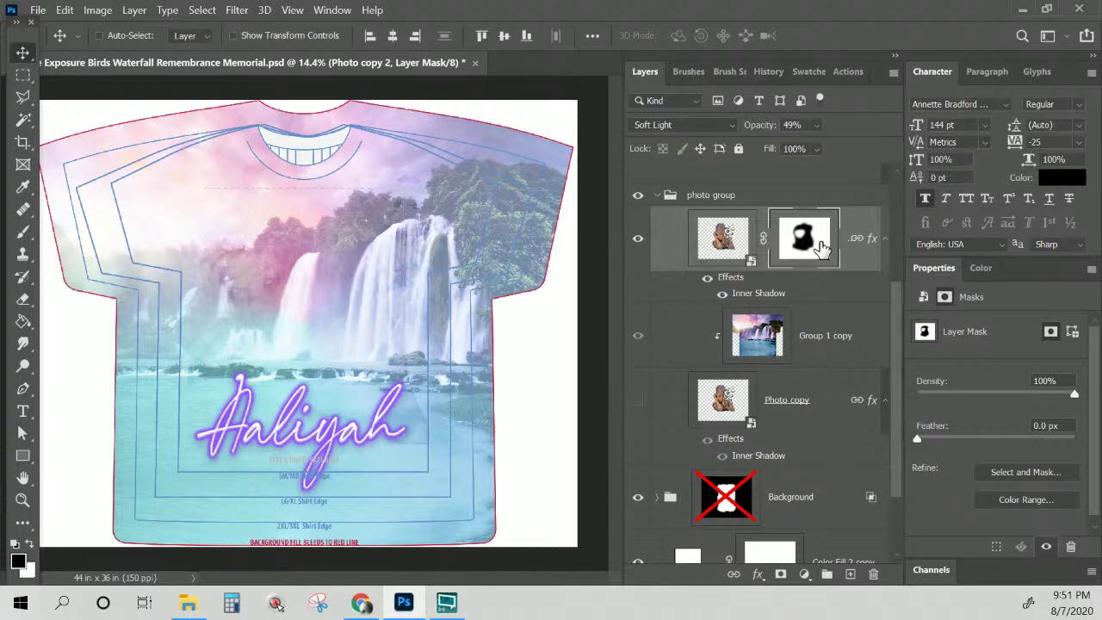
right_click(812, 243)
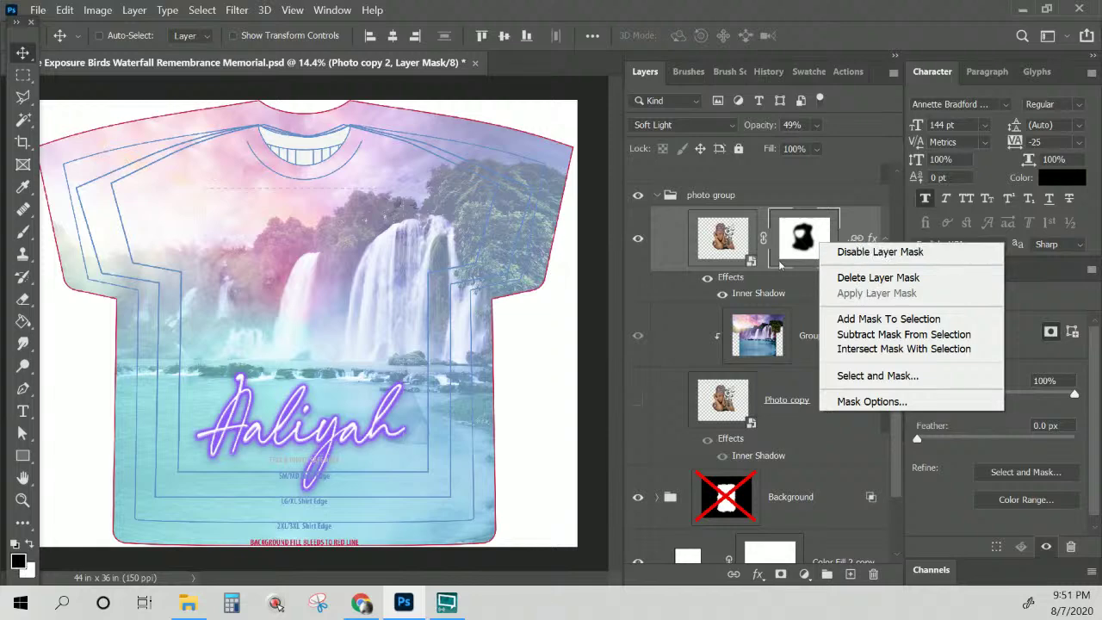
click(795, 238)
right_click(851, 246)
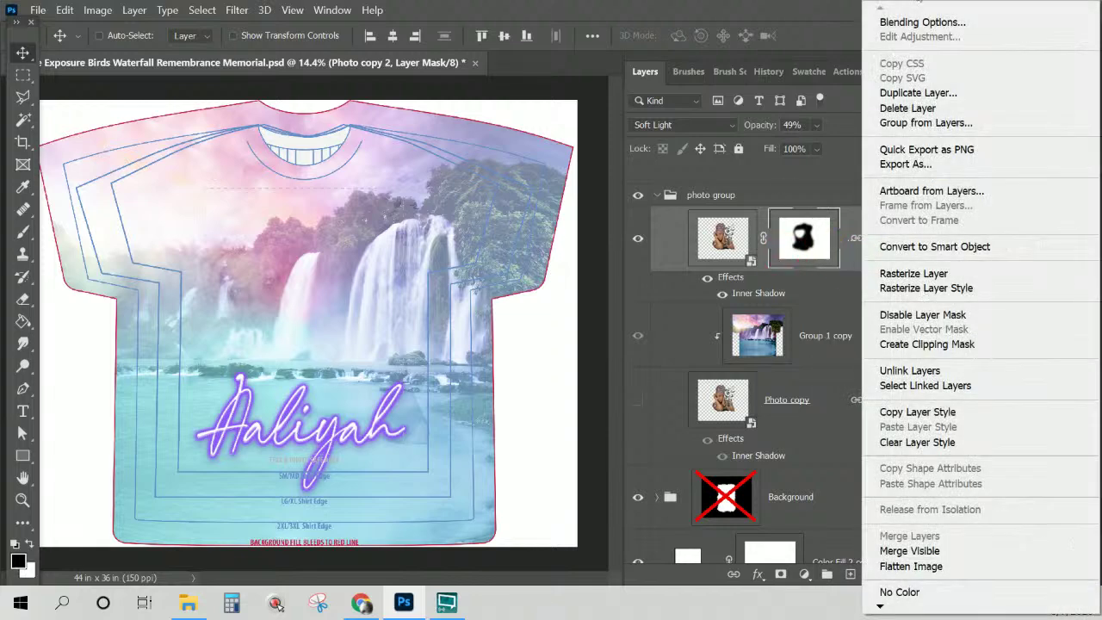
click(896, 93)
key(Return)
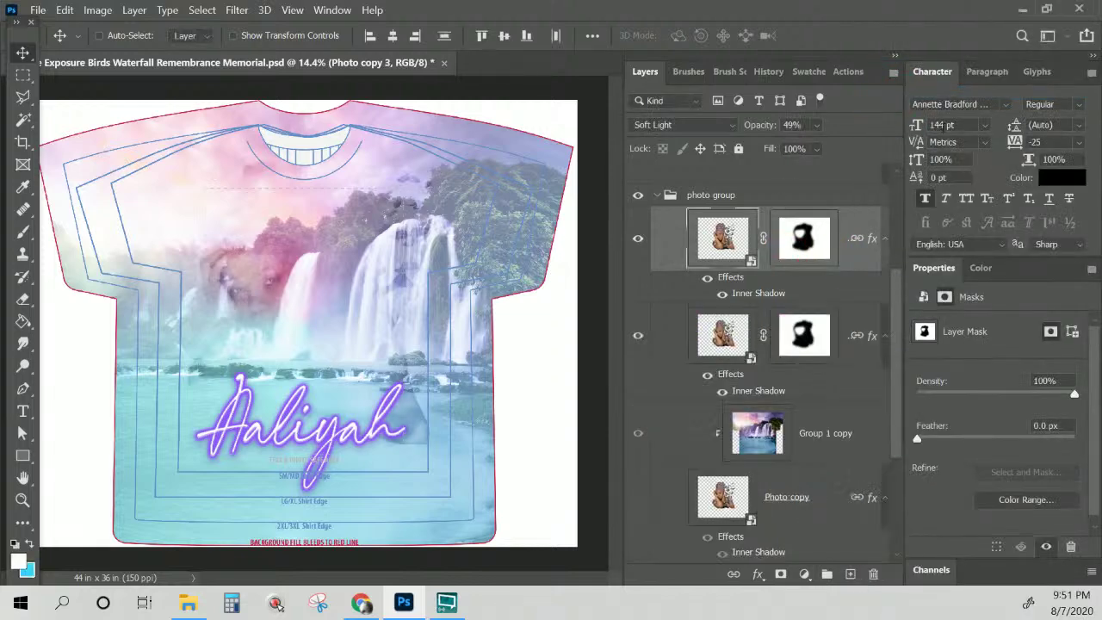
click(638, 337)
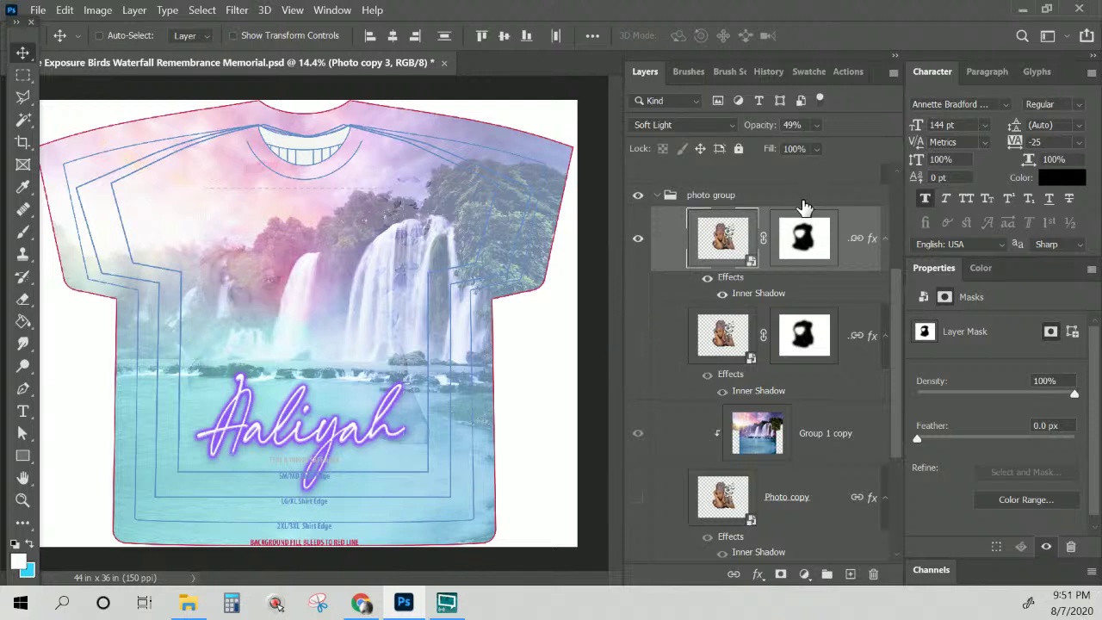
Delete the layer mask from the duplicated portrait layer and raise that layer's opacity to 100%
click(804, 238)
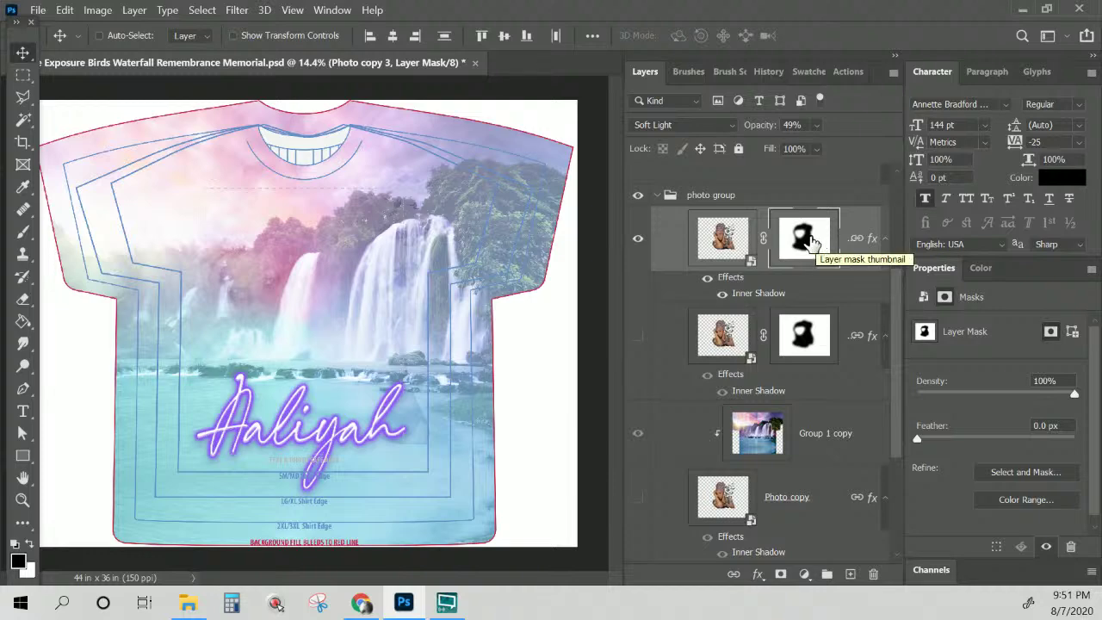
right_click(807, 245)
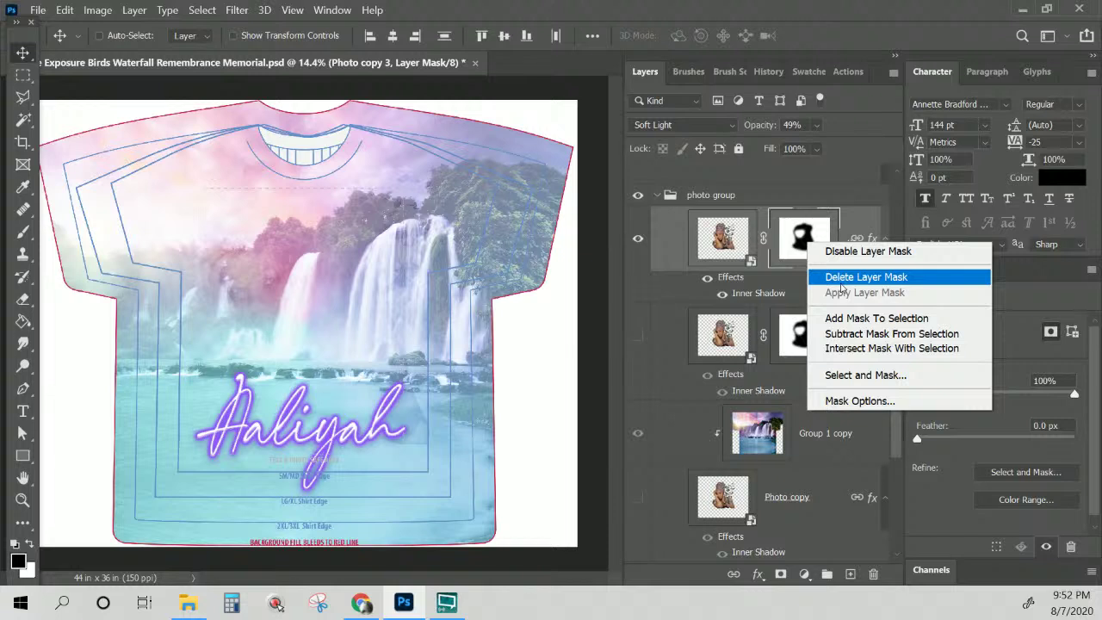
click(865, 277)
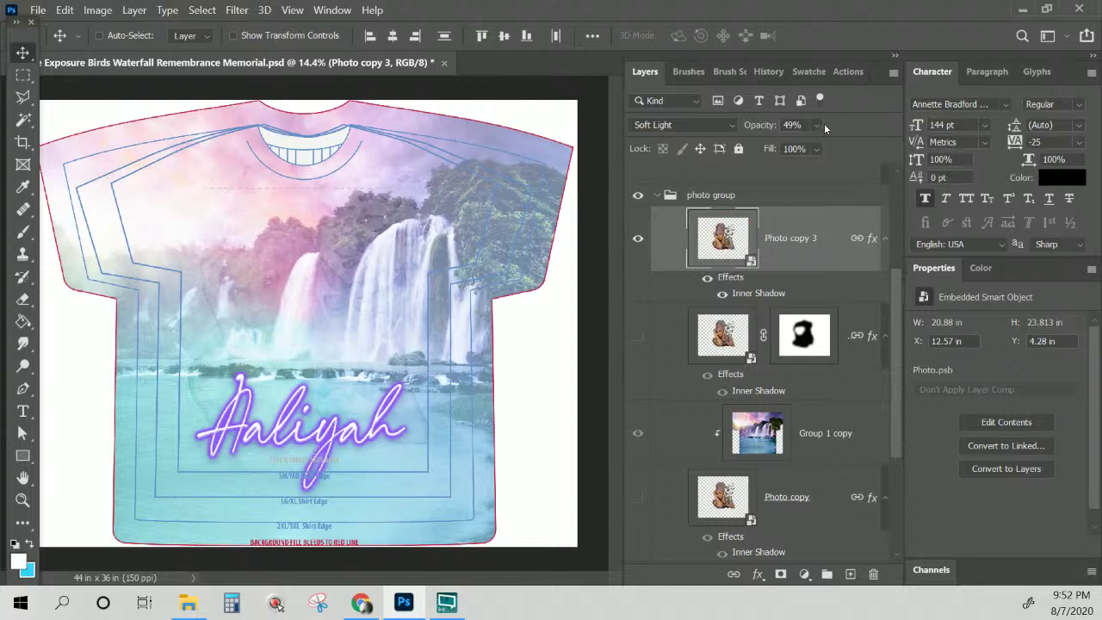
click(818, 125)
drag(832, 147, 874, 147)
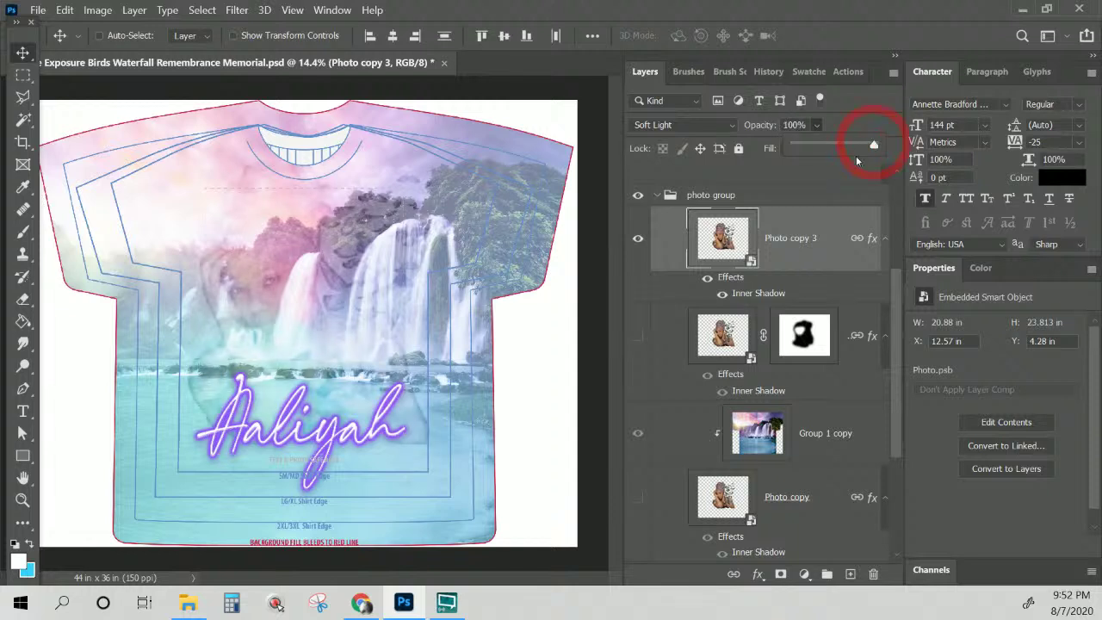
Show the Photo copy layer again and add a blank white layer mask to the Photo copy 3 layer
click(638, 500)
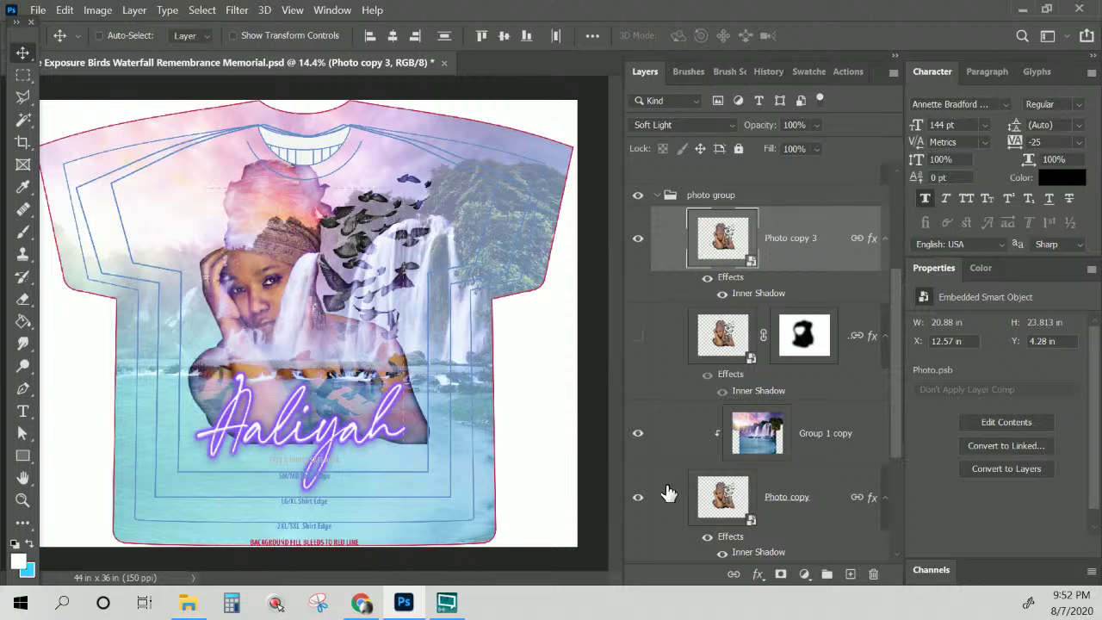
click(699, 497)
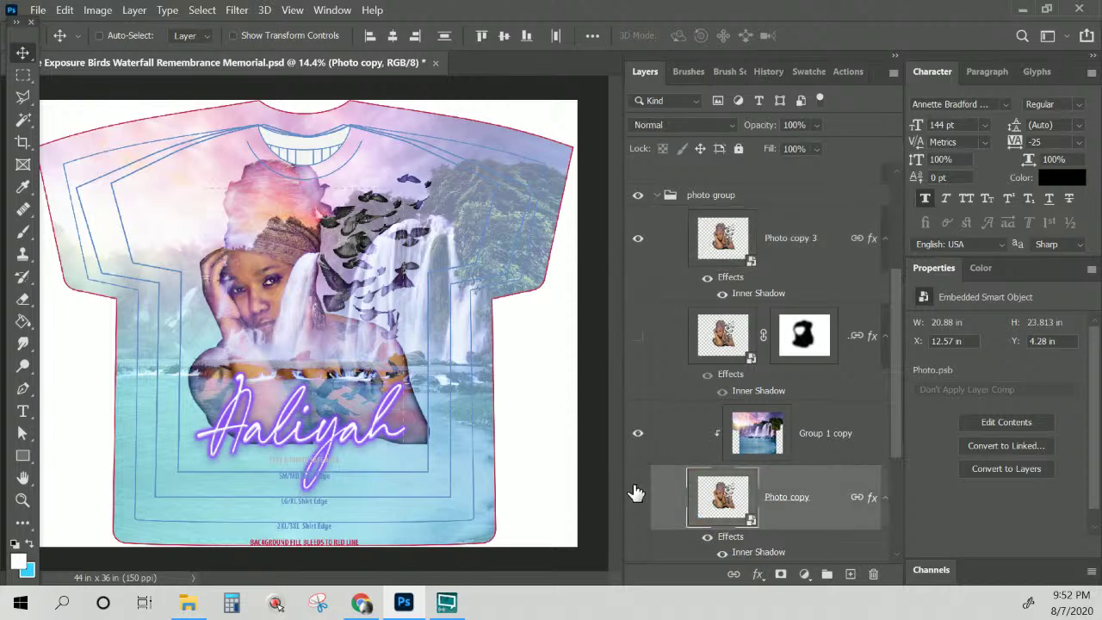
click(727, 245)
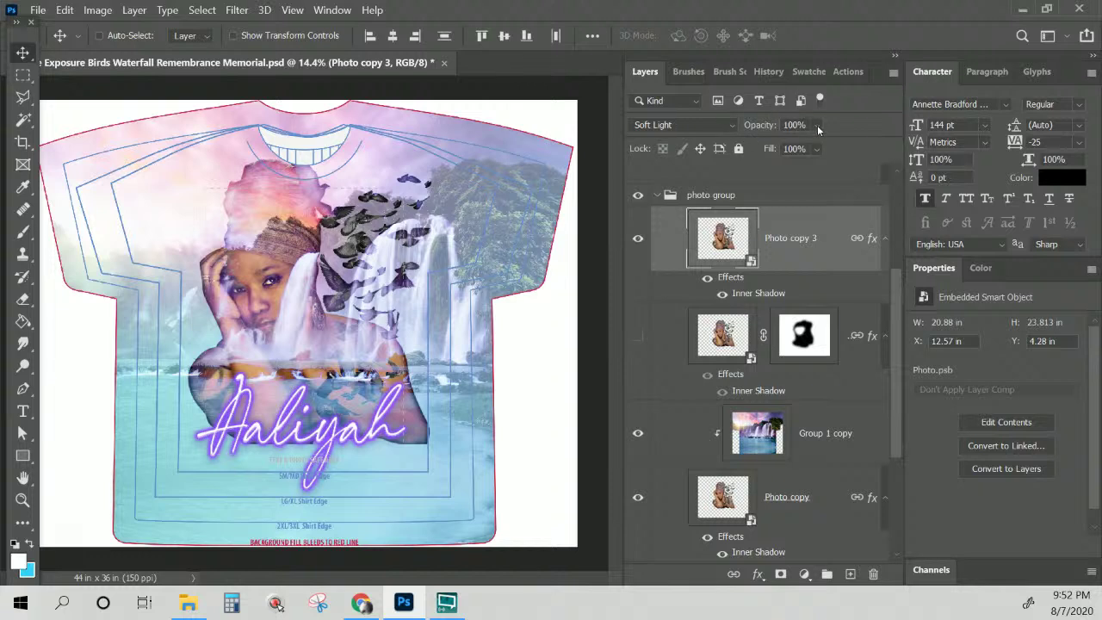
click(779, 246)
click(781, 575)
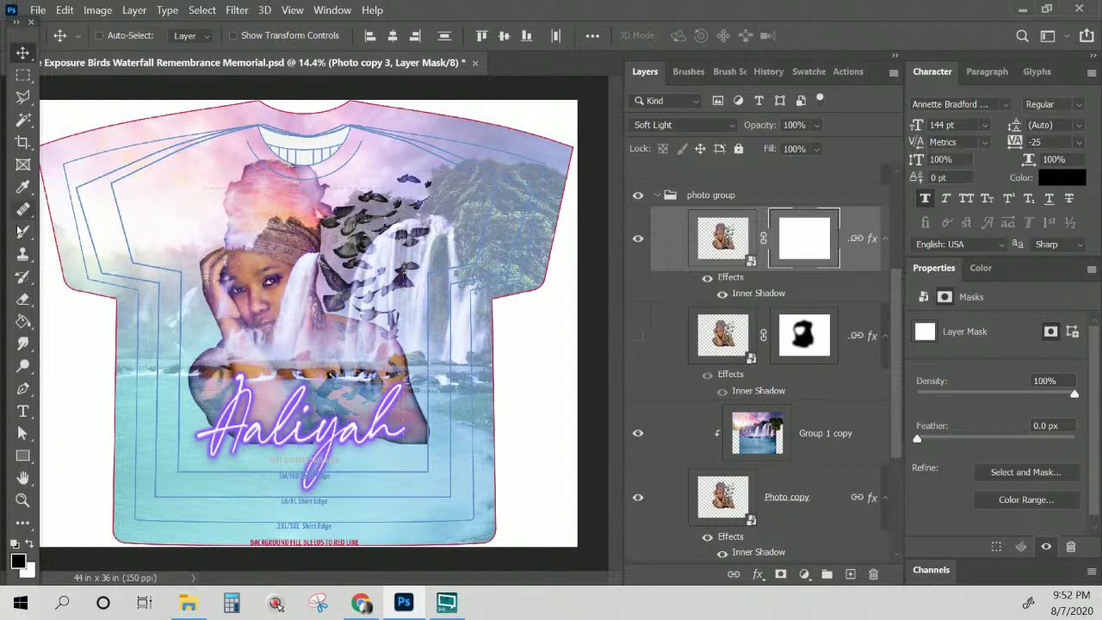
With a soft 900 px black brush, try painting out most of Photo copy 3 on its mask, then refill the mask with white
click(23, 230)
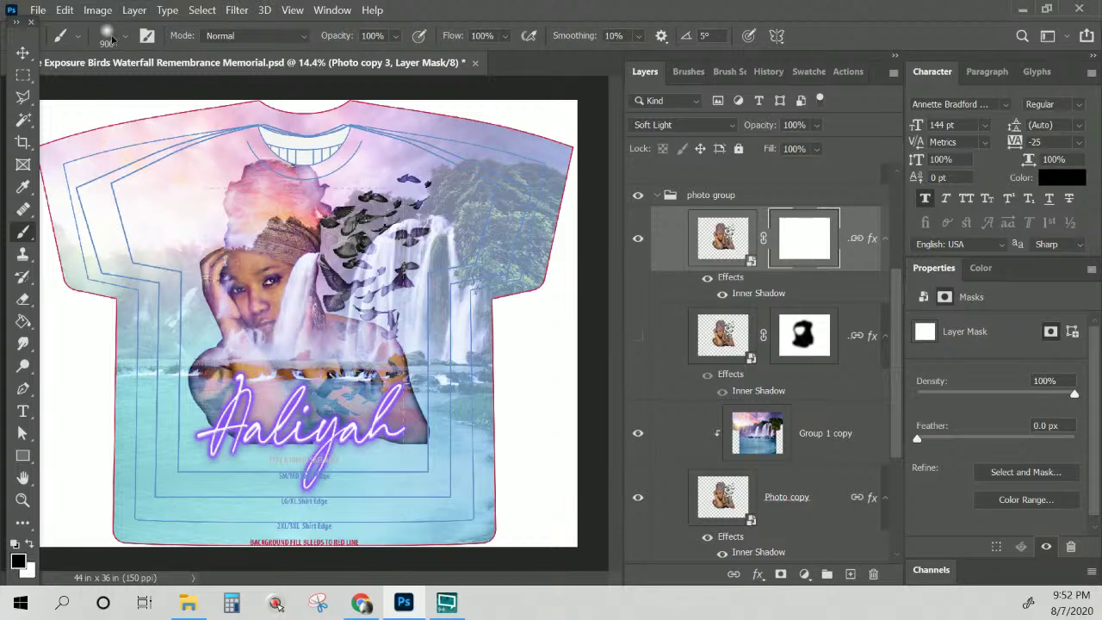
click(107, 35)
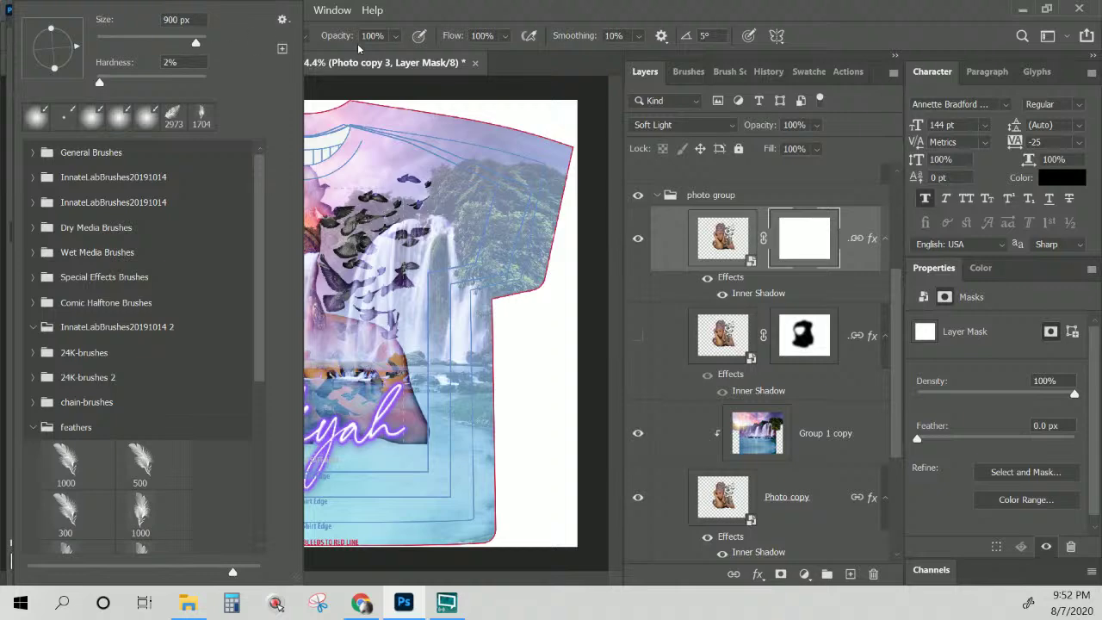
click(432, 12)
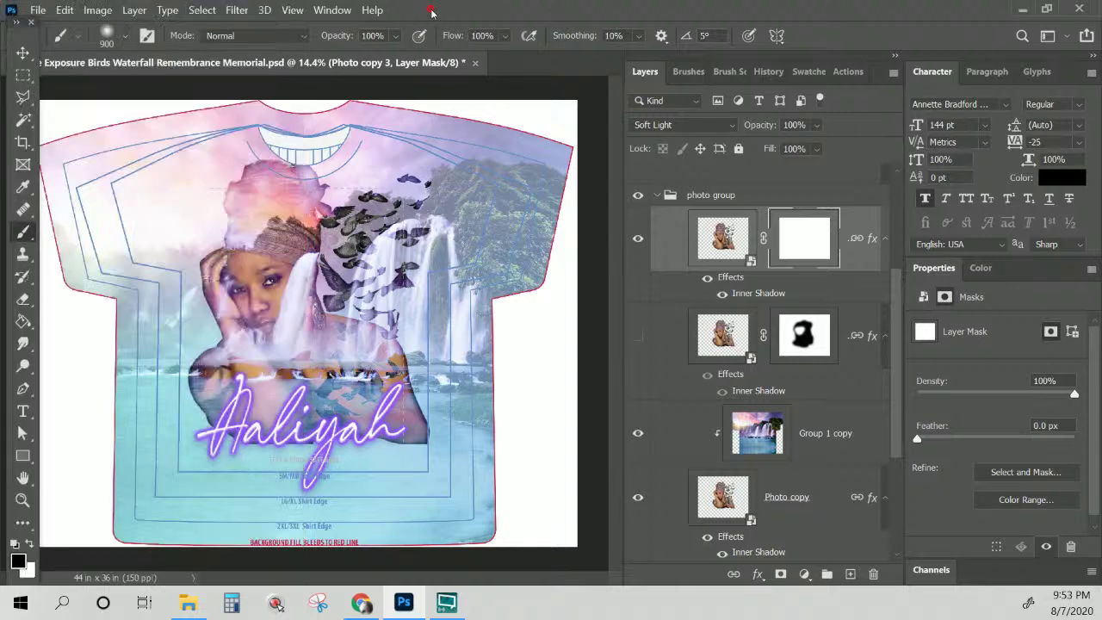
mouse_move(410, 230)
mouse_down()
mouse_move(293, 258)
mouse_move(345, 362)
mouse_move(410, 430)
mouse_up()
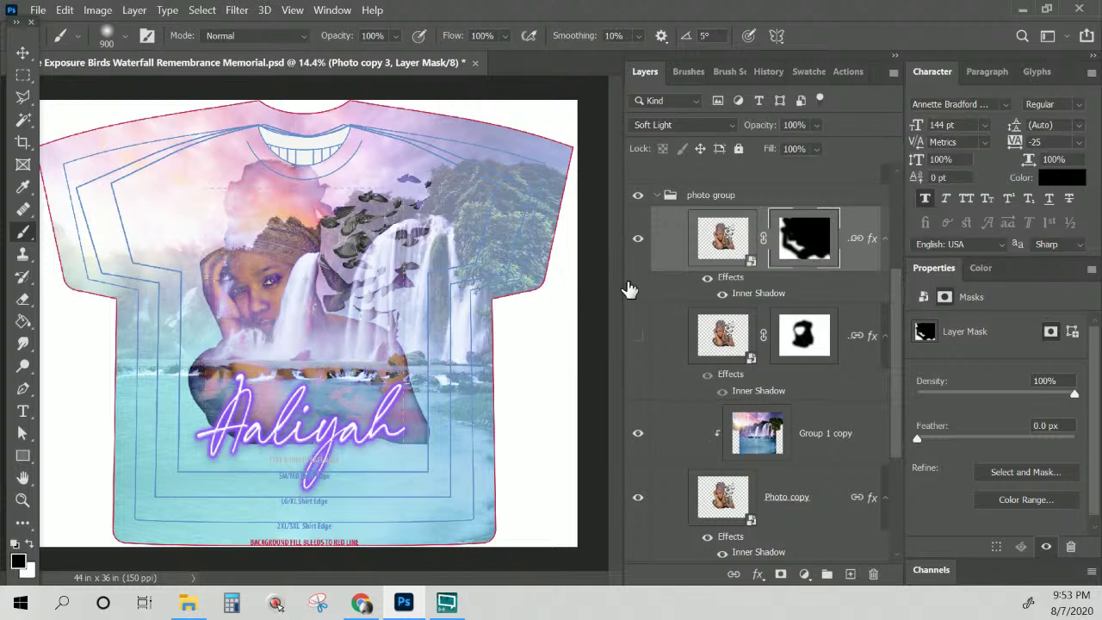
key(ctrl+BackSpace)
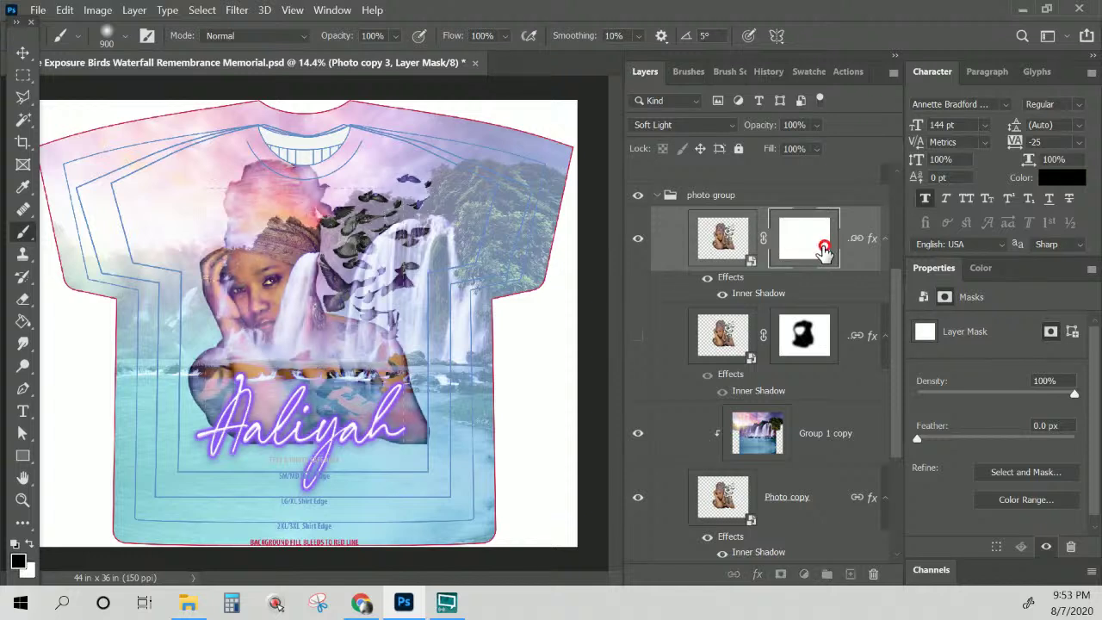
Paint black on the Photo copy 3 mask over the birds, down the portrait's right side and across its lower body
mouse_move(409, 173)
mouse_down()
mouse_move(435, 176)
mouse_move(420, 179)
mouse_up()
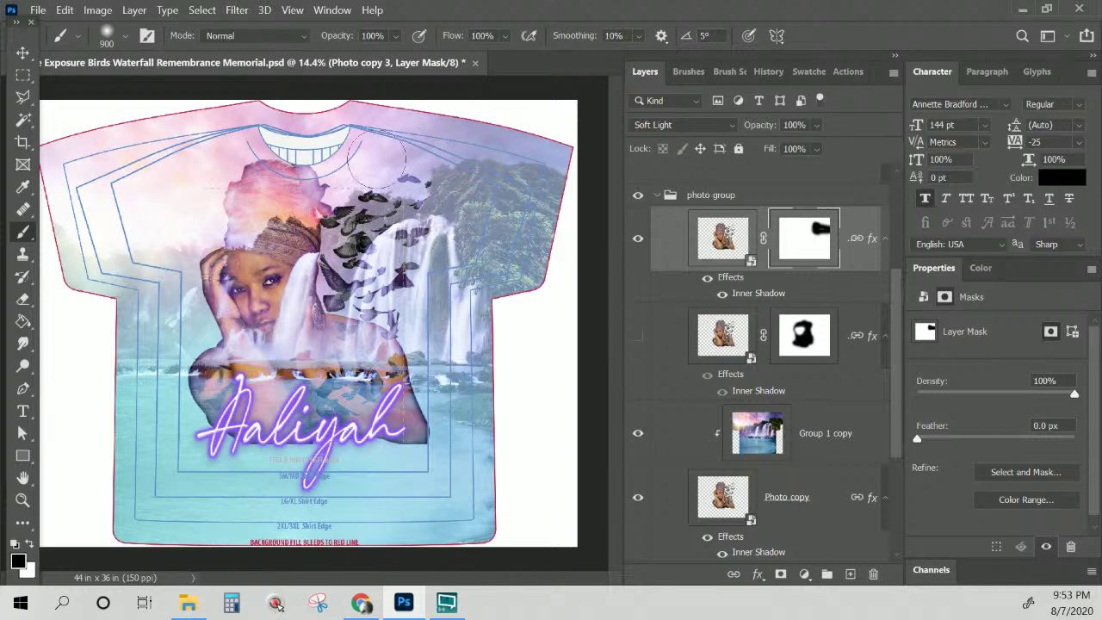
drag(418, 259, 401, 477)
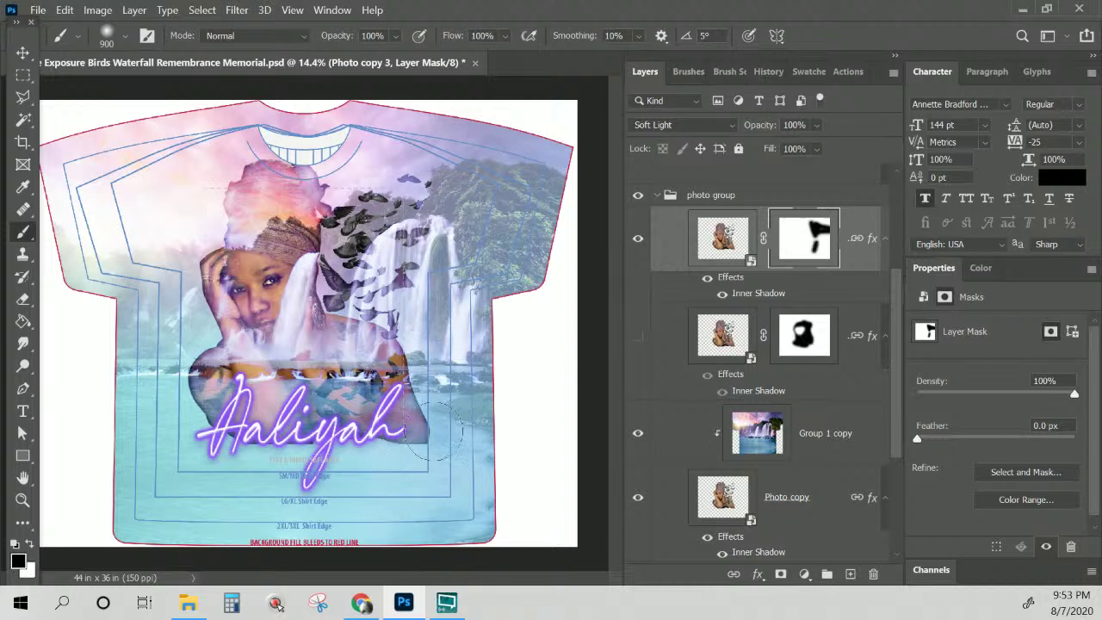
click(414, 454)
mouse_move(410, 437)
mouse_down()
mouse_move(327, 478)
mouse_move(219, 508)
mouse_move(228, 501)
mouse_up()
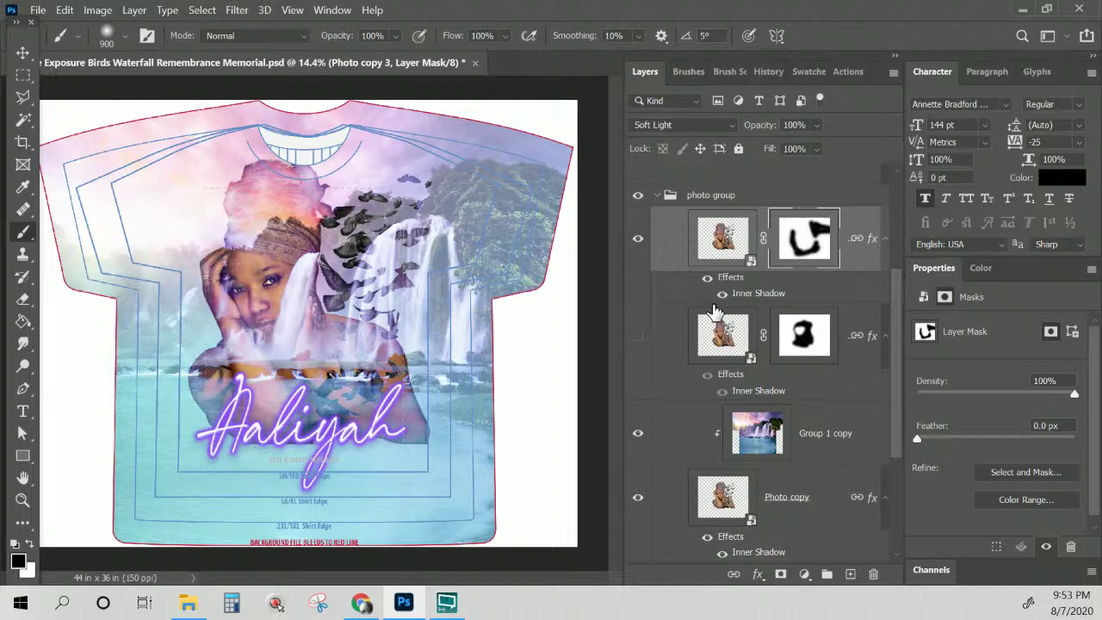
Turn off Photo copy 3's Inner Shadow effect and continue masking around the portrait's head and left edge, keeping the face unmasked
click(722, 295)
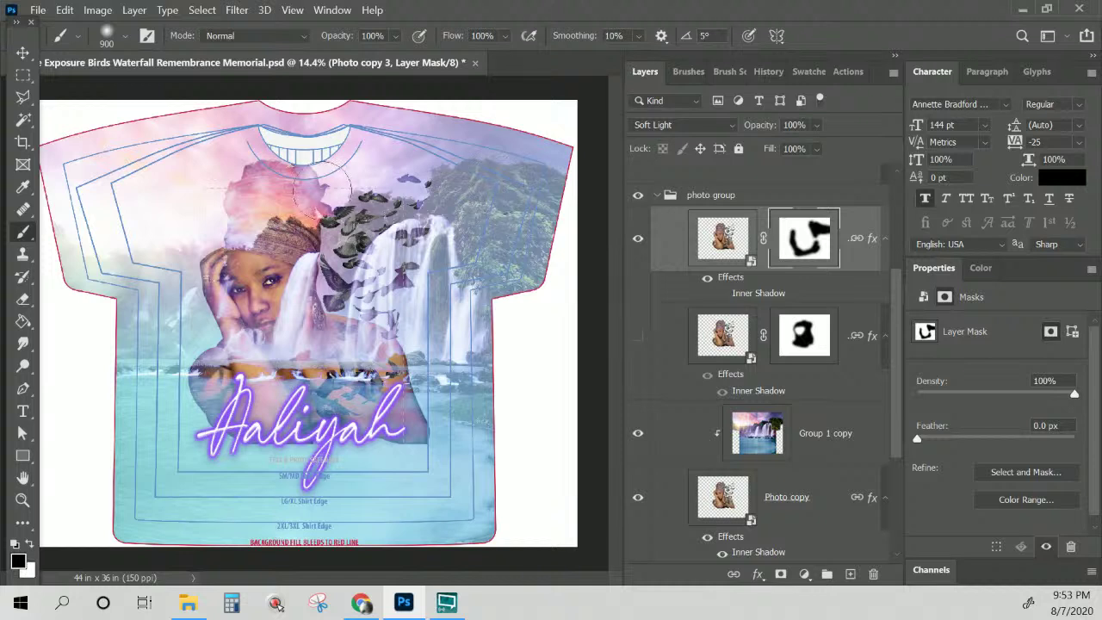
mouse_move(323, 185)
mouse_down()
mouse_move(338, 153)
mouse_move(288, 138)
mouse_move(183, 176)
mouse_move(162, 213)
mouse_move(161, 225)
mouse_move(178, 224)
mouse_move(148, 285)
mouse_move(148, 340)
mouse_move(163, 376)
mouse_move(189, 303)
mouse_up()
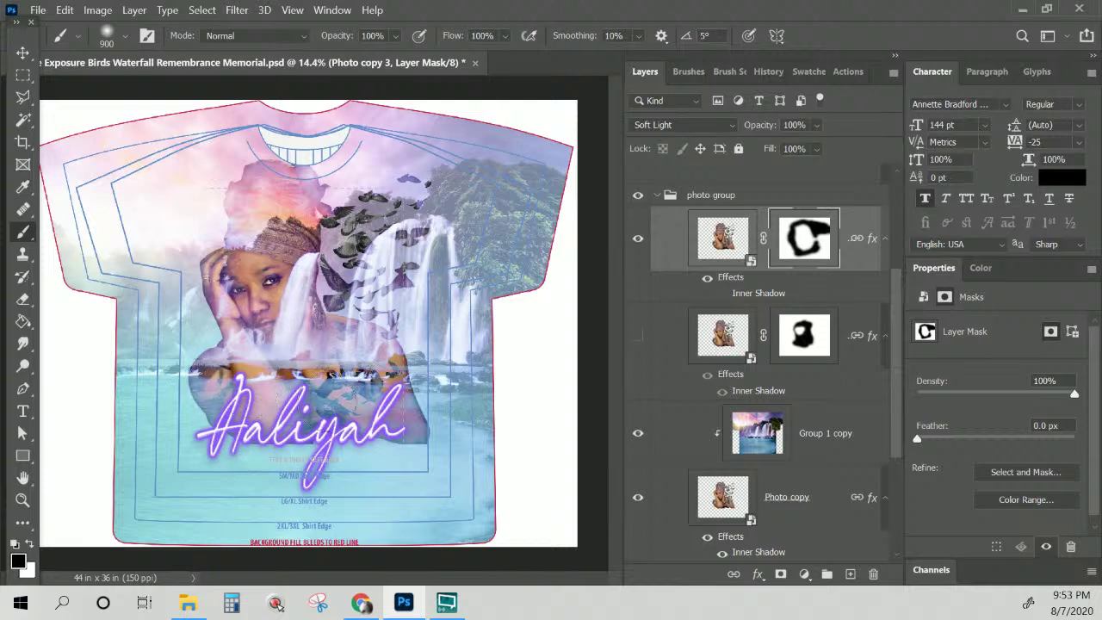
mouse_move(426, 349)
mouse_down()
mouse_move(431, 333)
mouse_move(442, 382)
mouse_move(495, 305)
mouse_up()
Lower the opacity of the masked Photo copy 3 layer to 71%
click(723, 238)
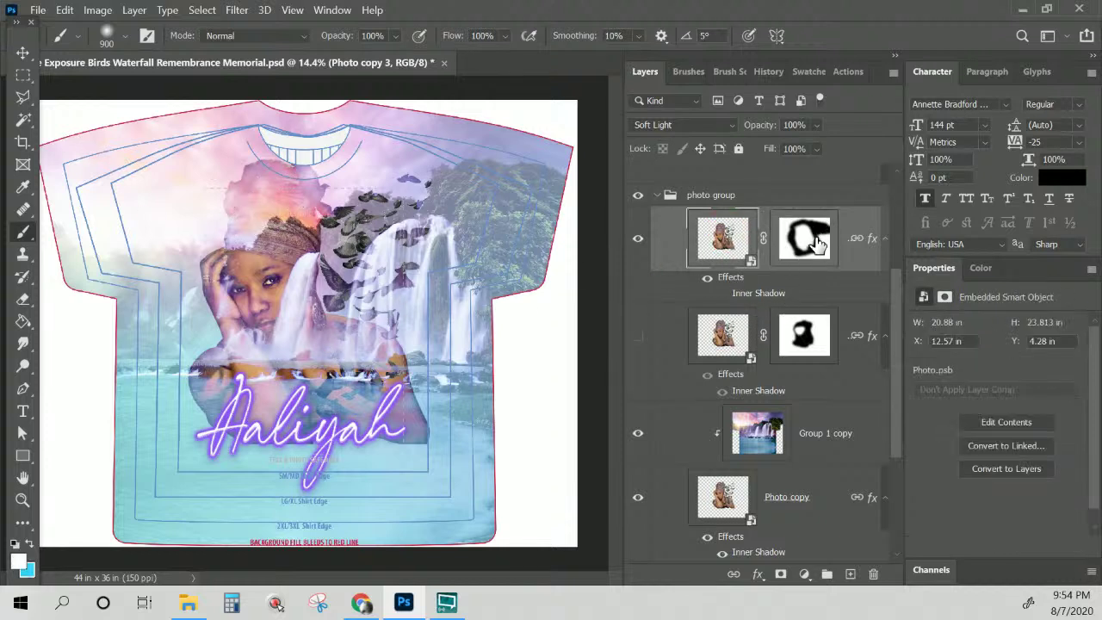
click(785, 248)
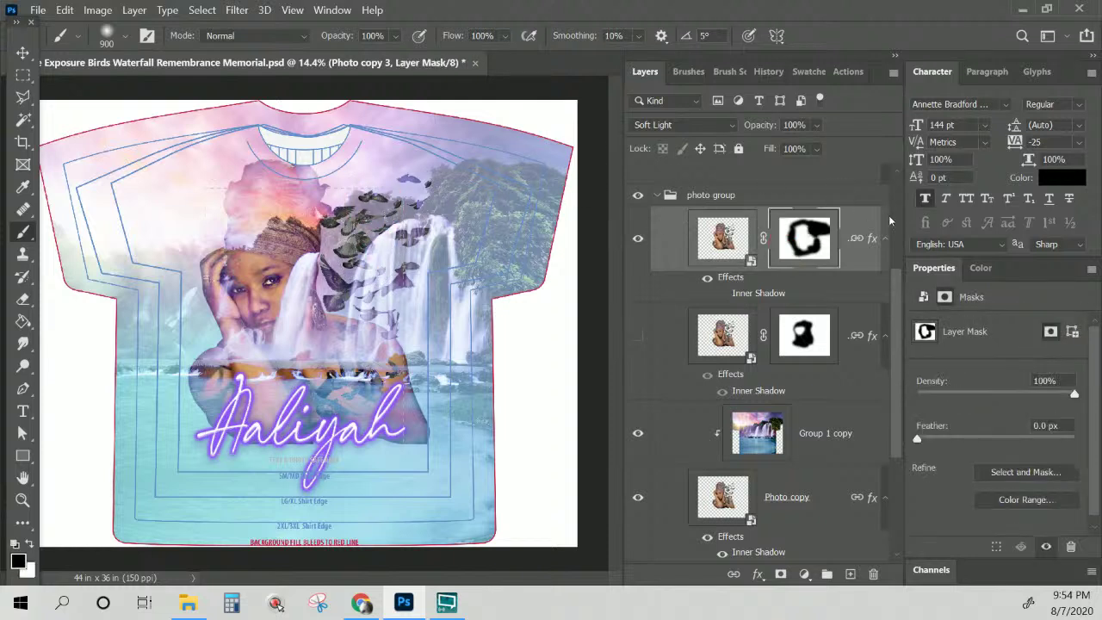
click(816, 149)
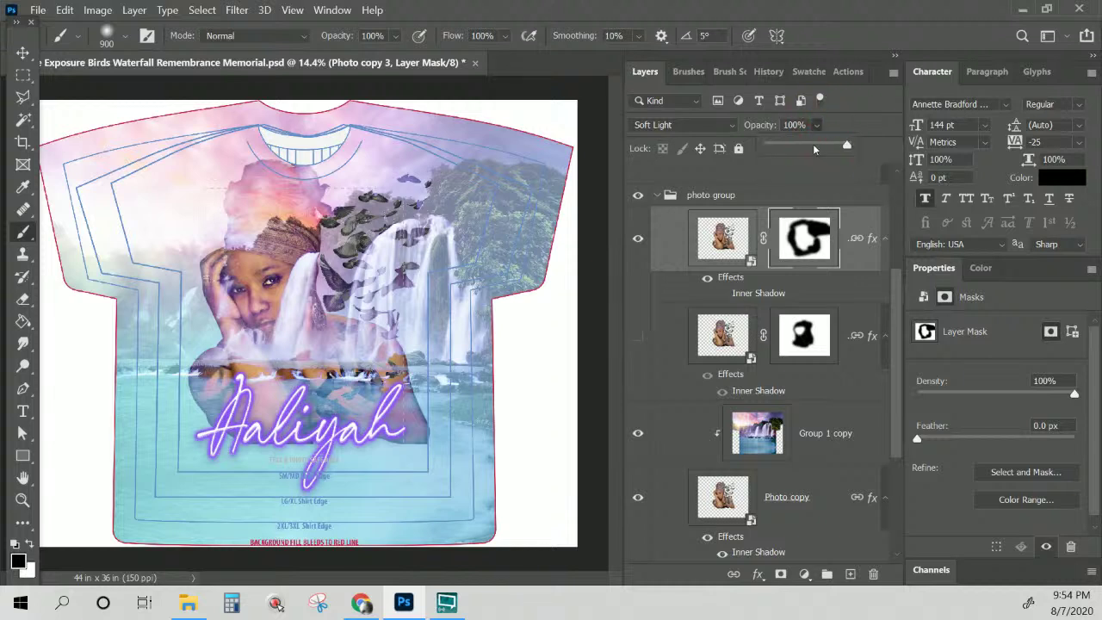
click(814, 149)
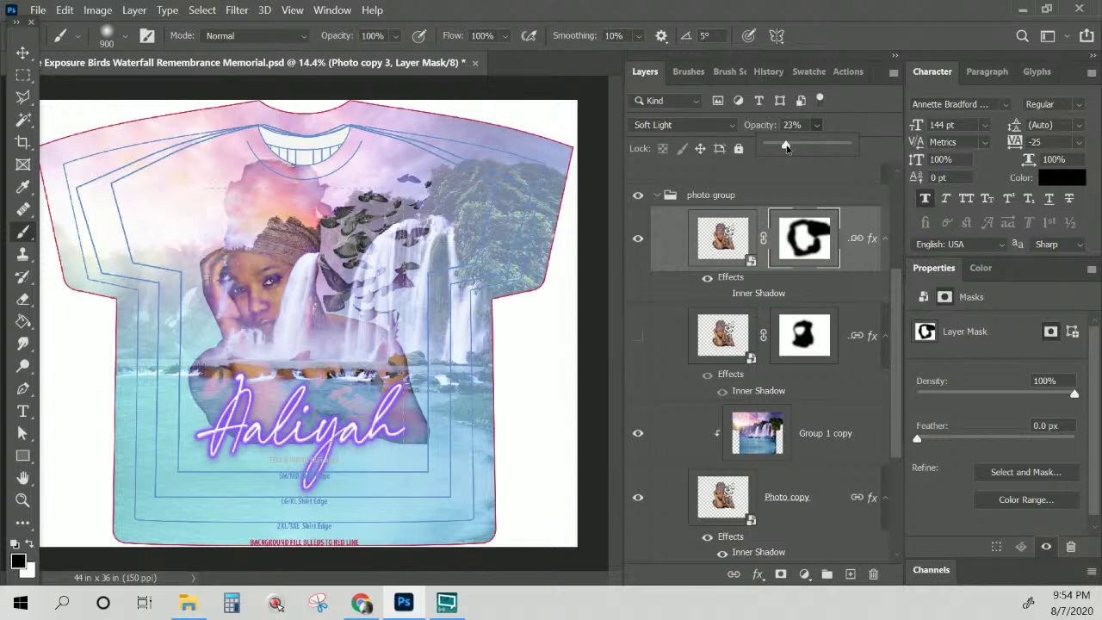
drag(805, 146, 811, 148)
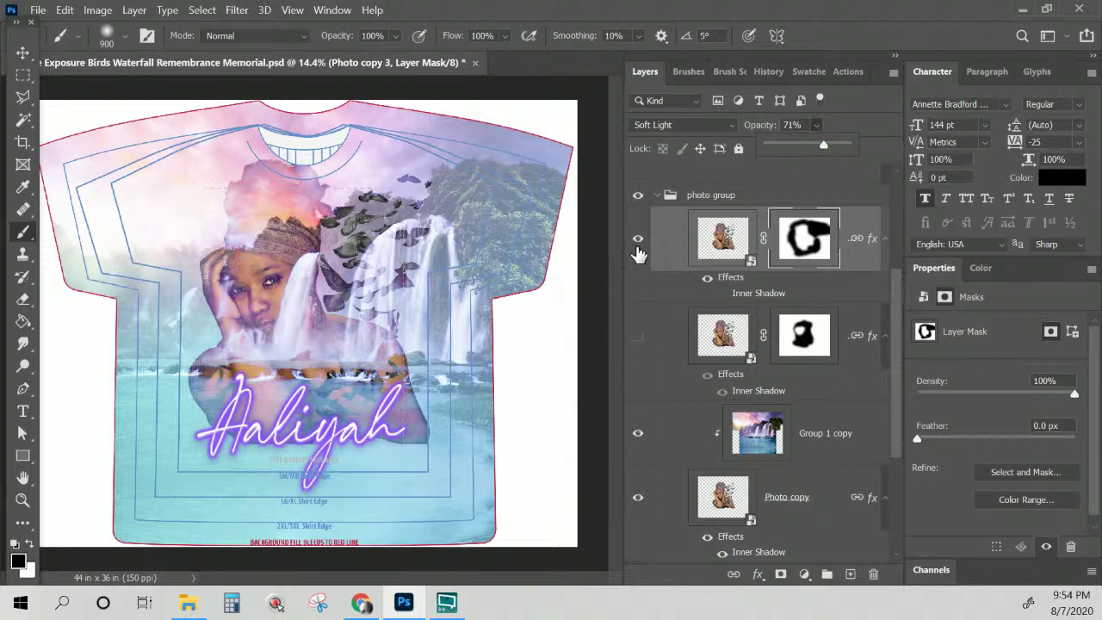
Compare what Photo copy 3, Photo copy 2 and Photo copy each contribute to the design by toggling their visibility
click(638, 240)
click(639, 244)
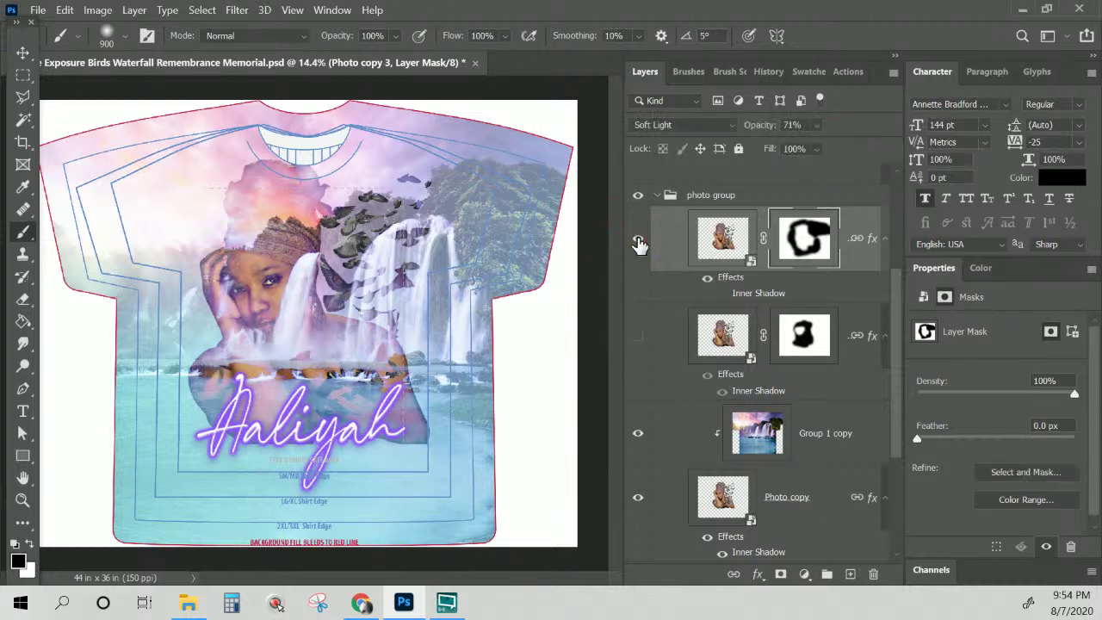
click(638, 242)
click(638, 242)
scroll(667, 368, down, 1)
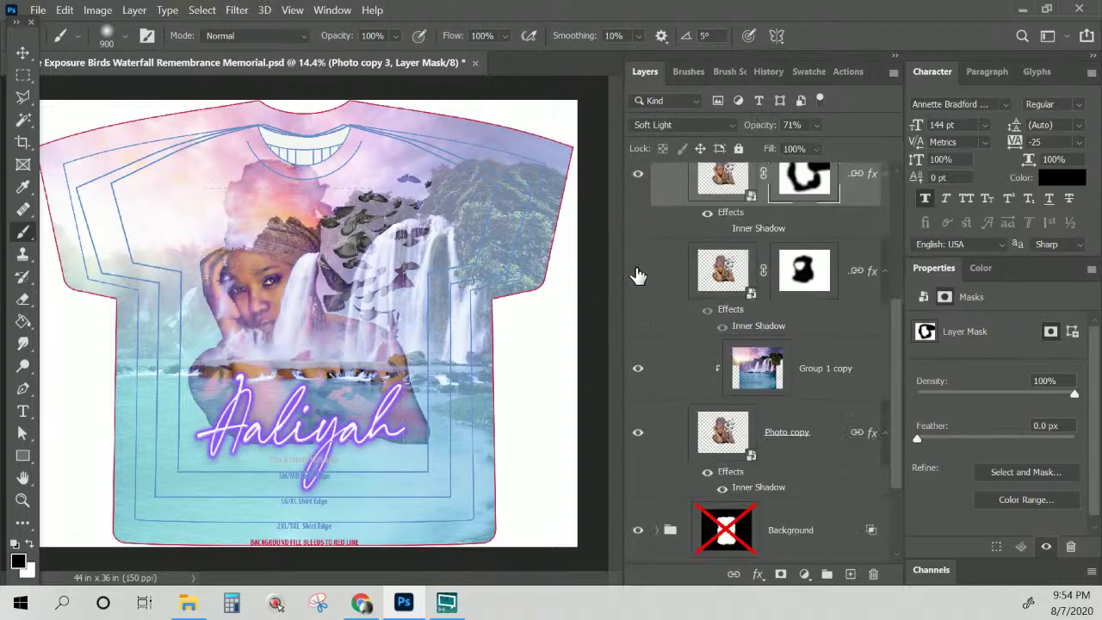
click(640, 272)
click(641, 273)
scroll(679, 462, down, 2)
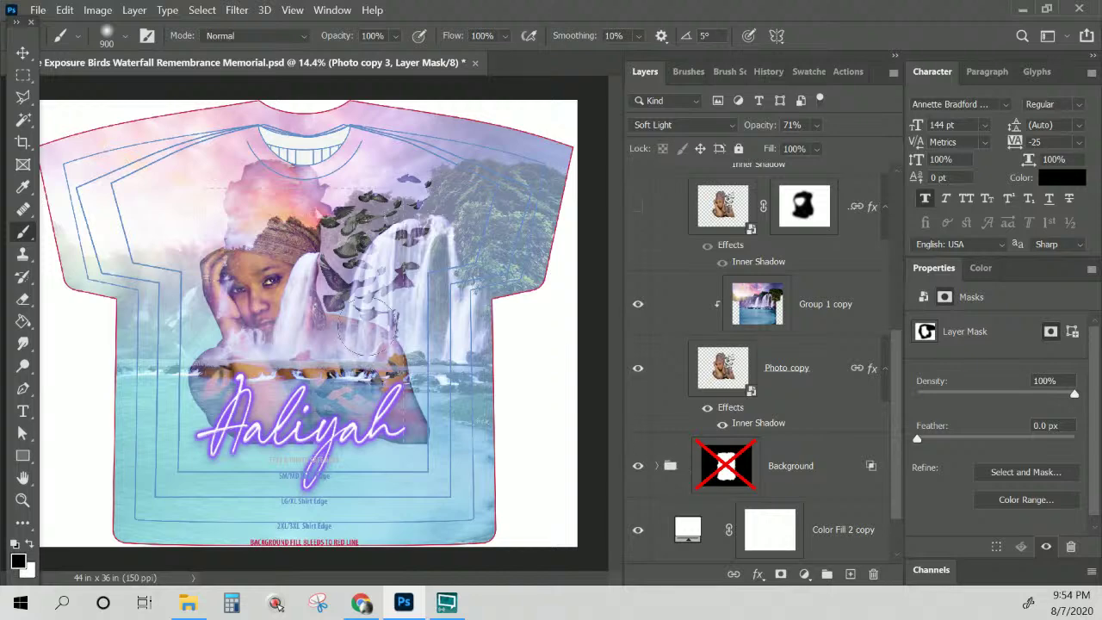
click(638, 369)
click(638, 369)
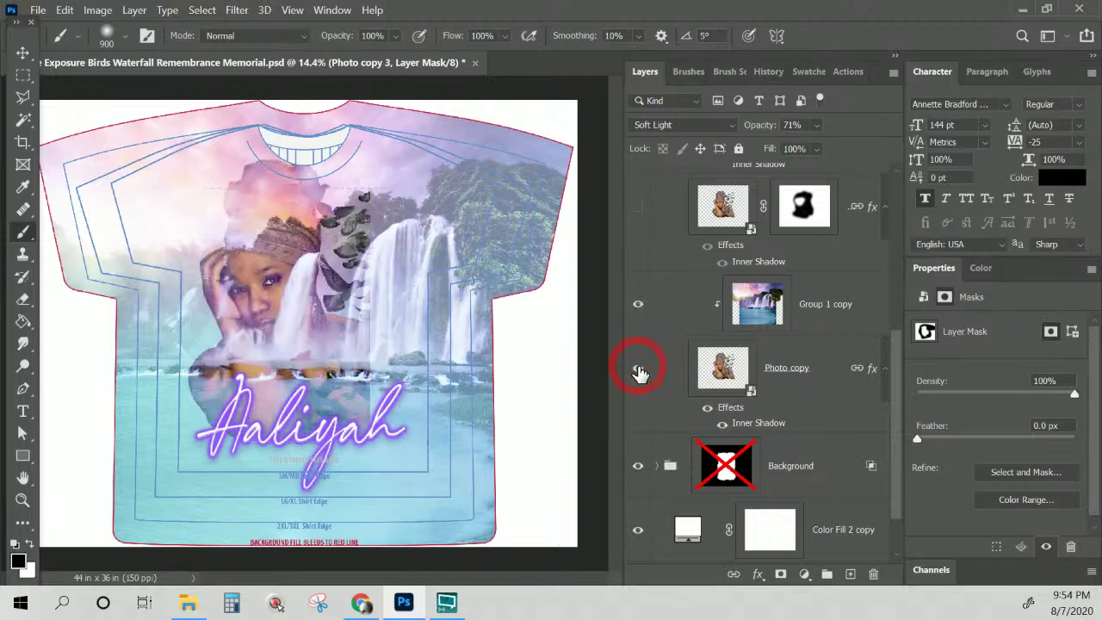
click(638, 369)
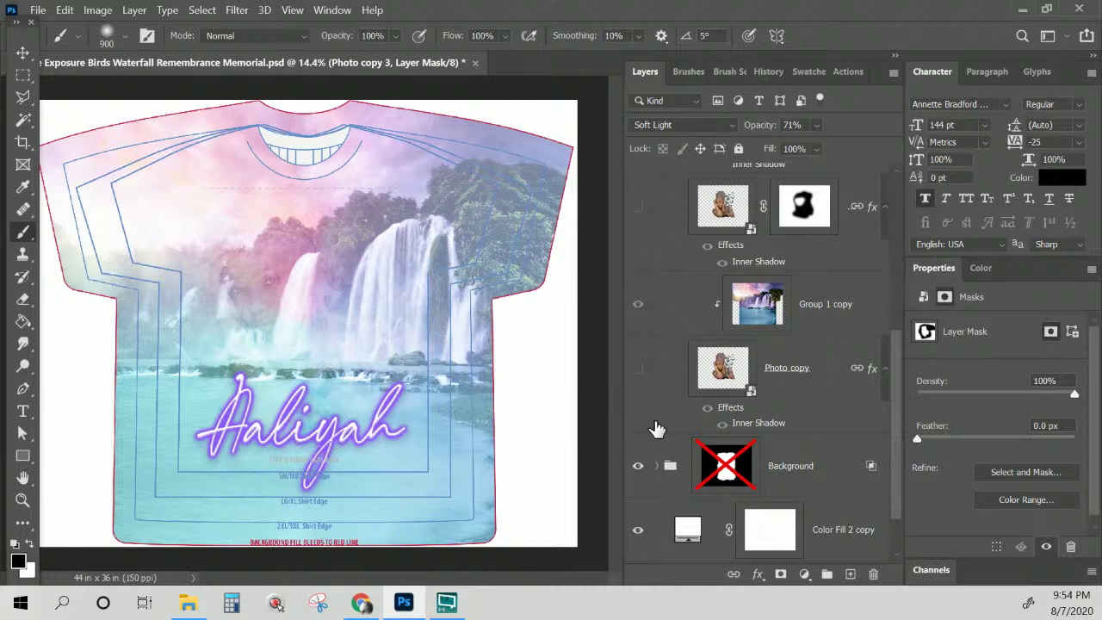
click(638, 373)
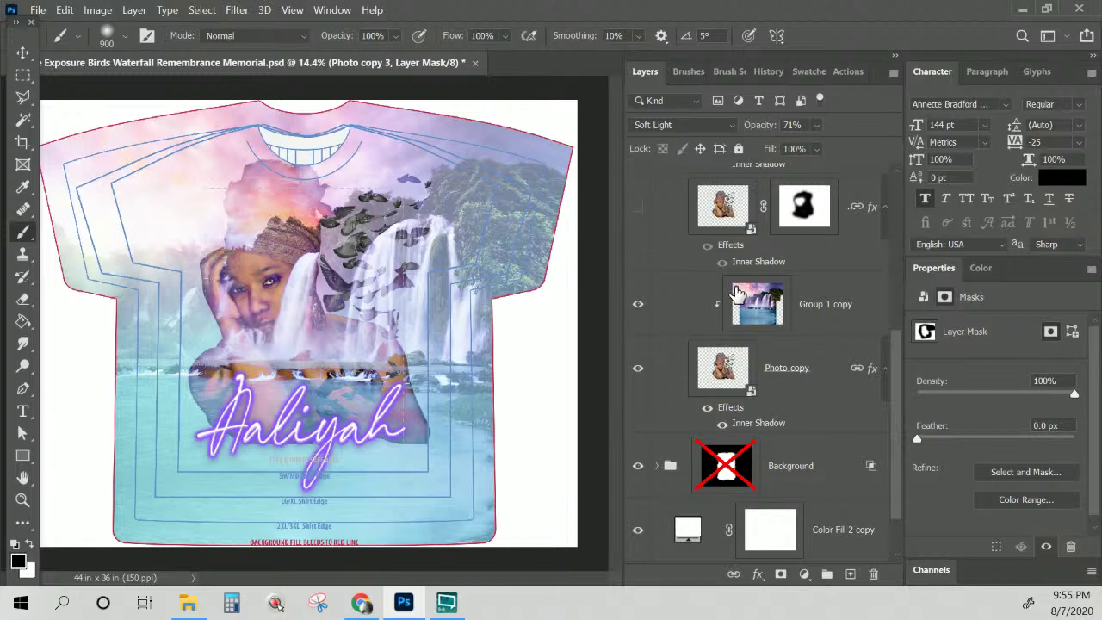
Duplicate the name text layer in the text group and hide the original
scroll(738, 295, up, 5)
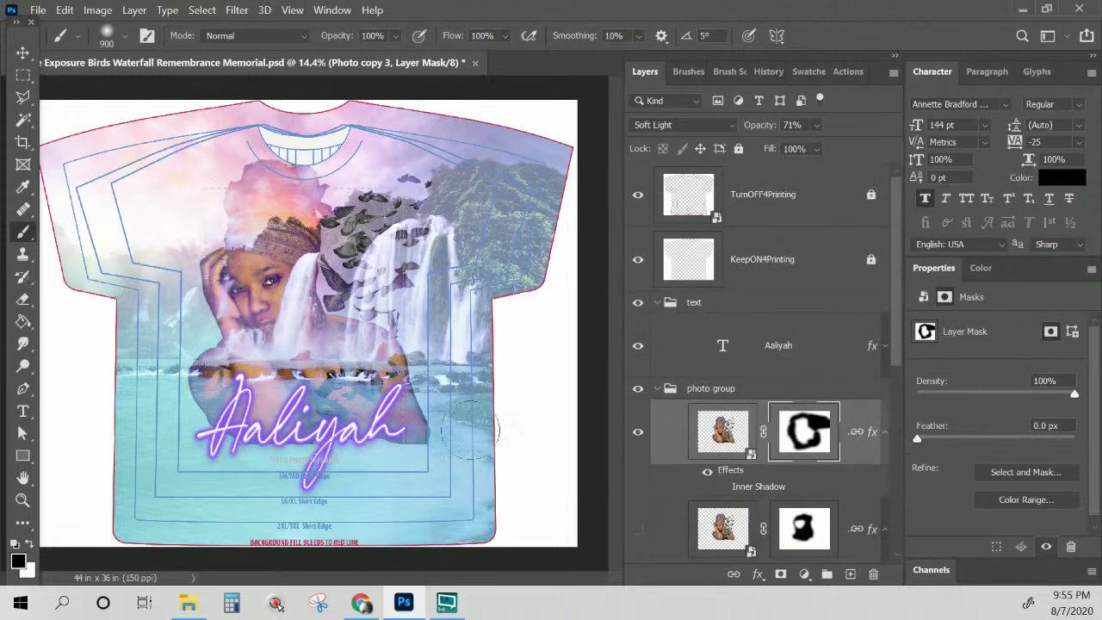
click(822, 349)
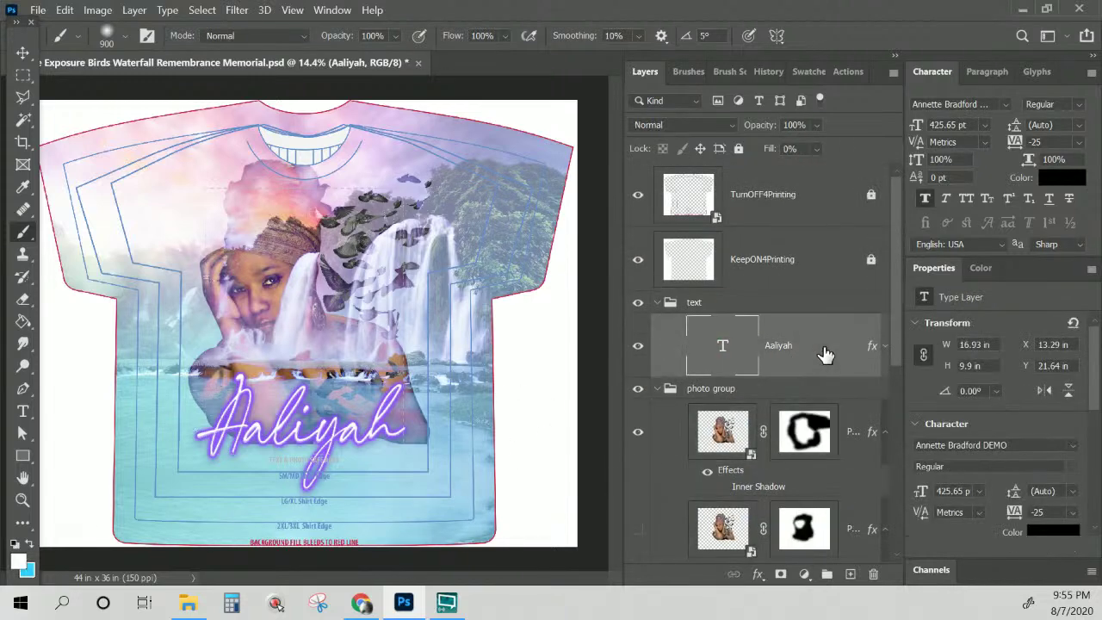
right_click(824, 351)
click(780, 249)
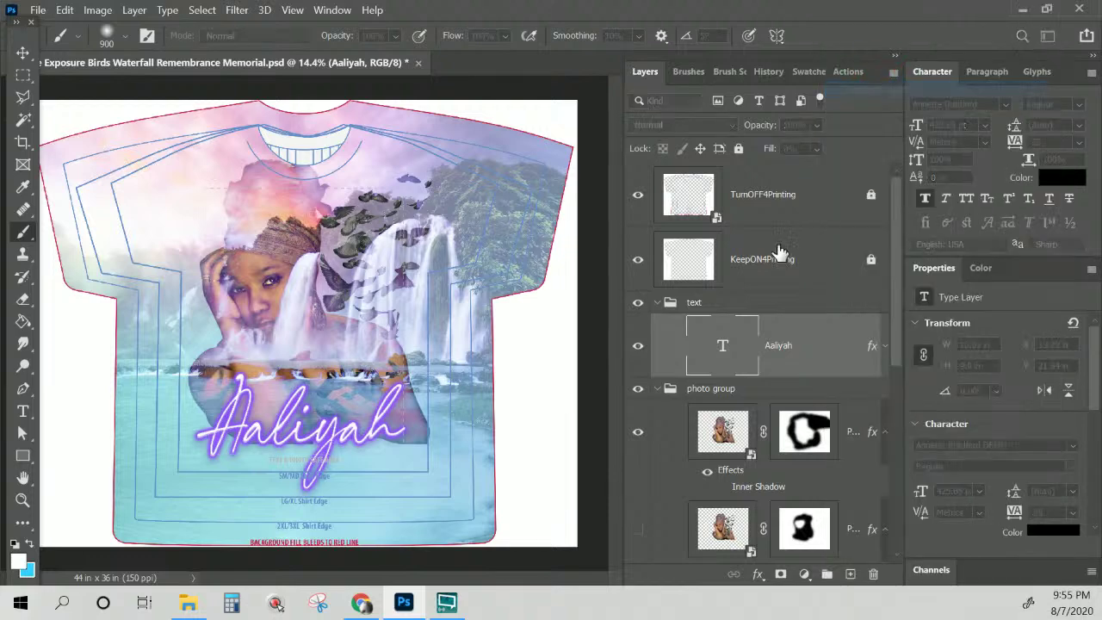
key(Return)
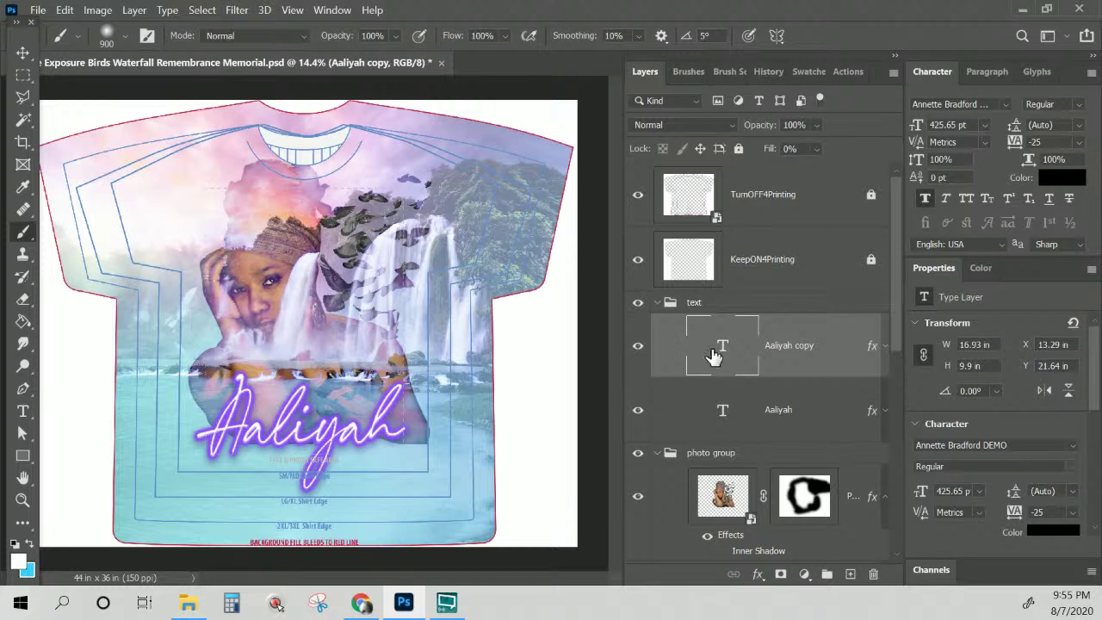
click(634, 417)
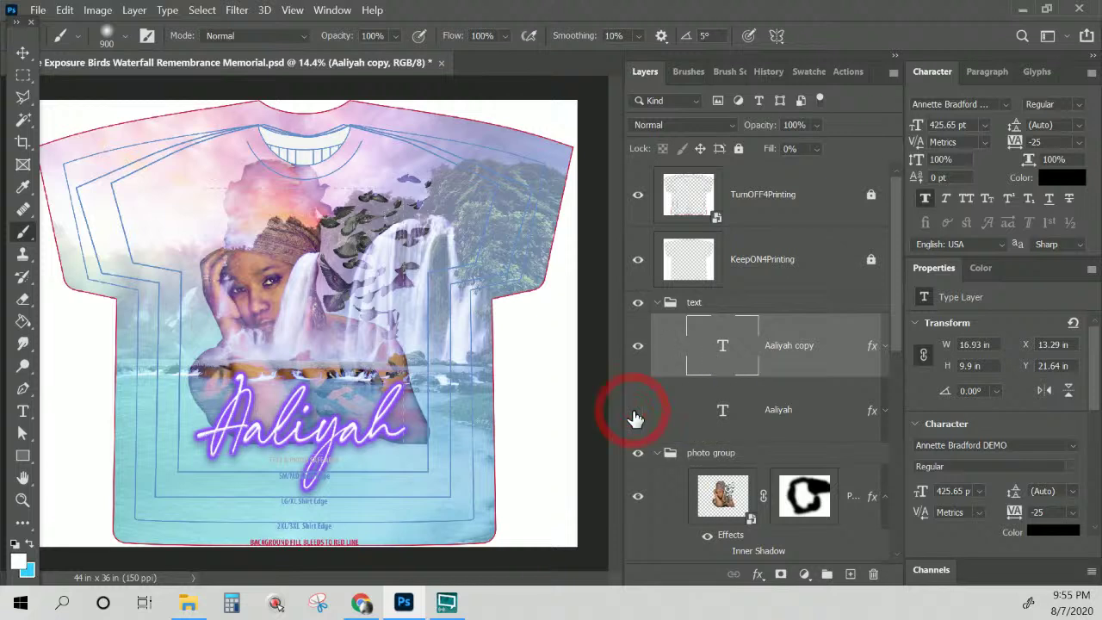
Replace the wording of the duplicated text layer with the new first name and commit the edit
double_click(723, 349)
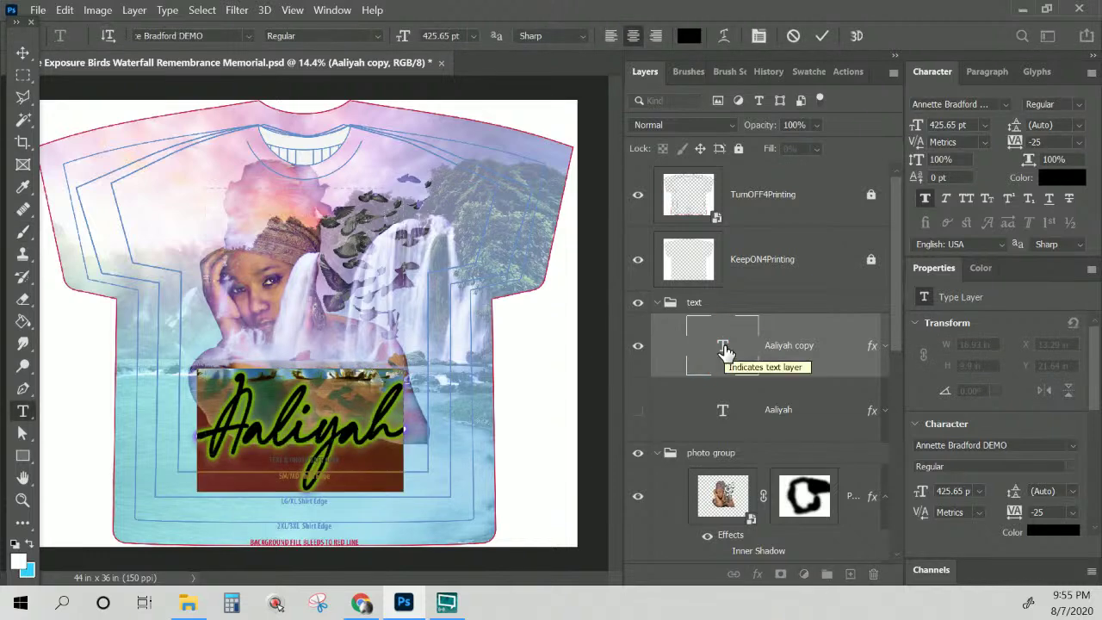
text(Cynthia)
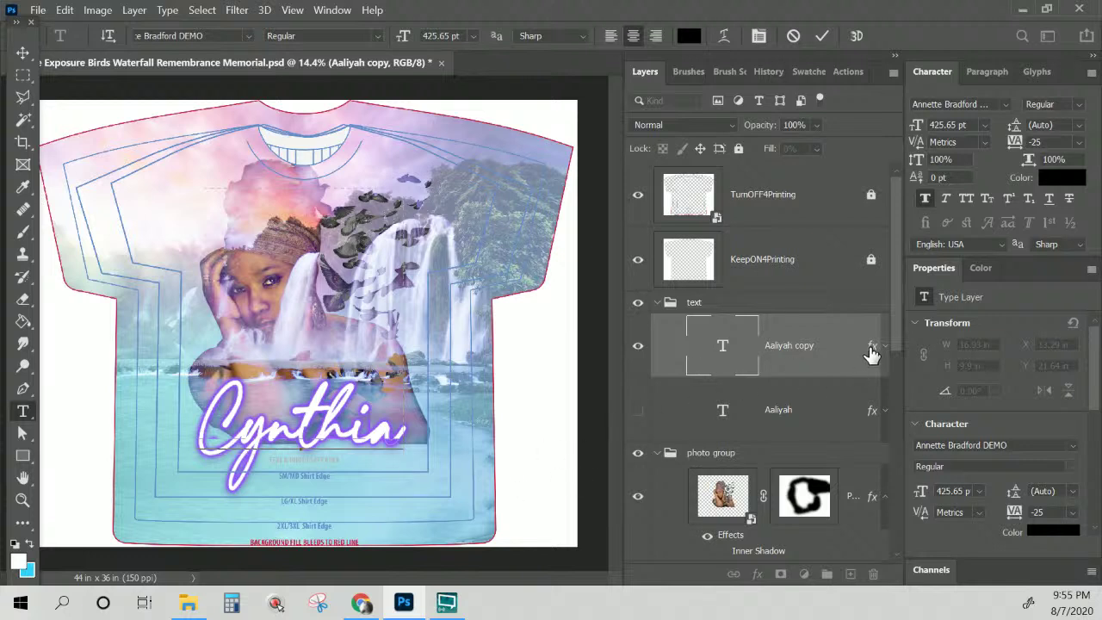
click(839, 361)
key(b)
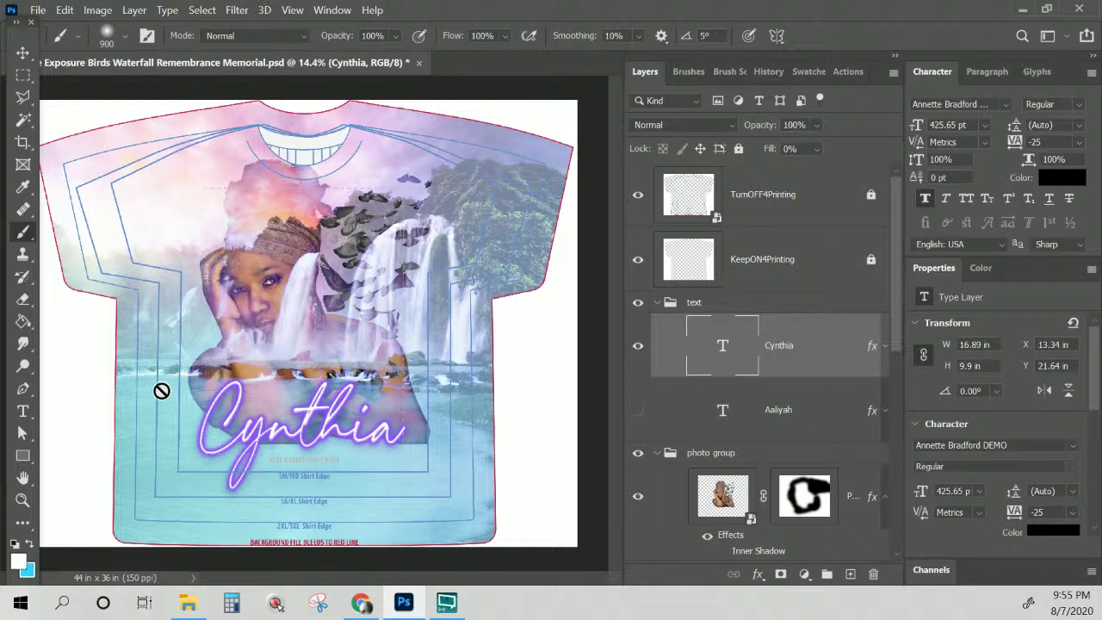
Expand the Background group and hide its Group 1 waterfall image to examine the gradient fill over it
click(842, 348)
scroll(843, 351, down, 5)
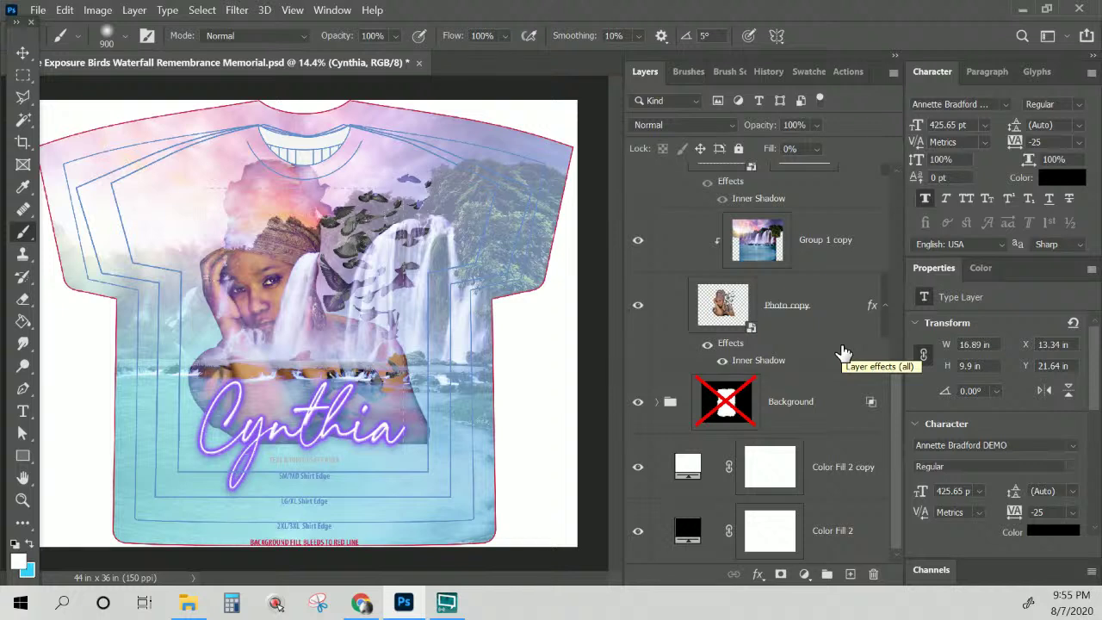
scroll(774, 326, up, 1)
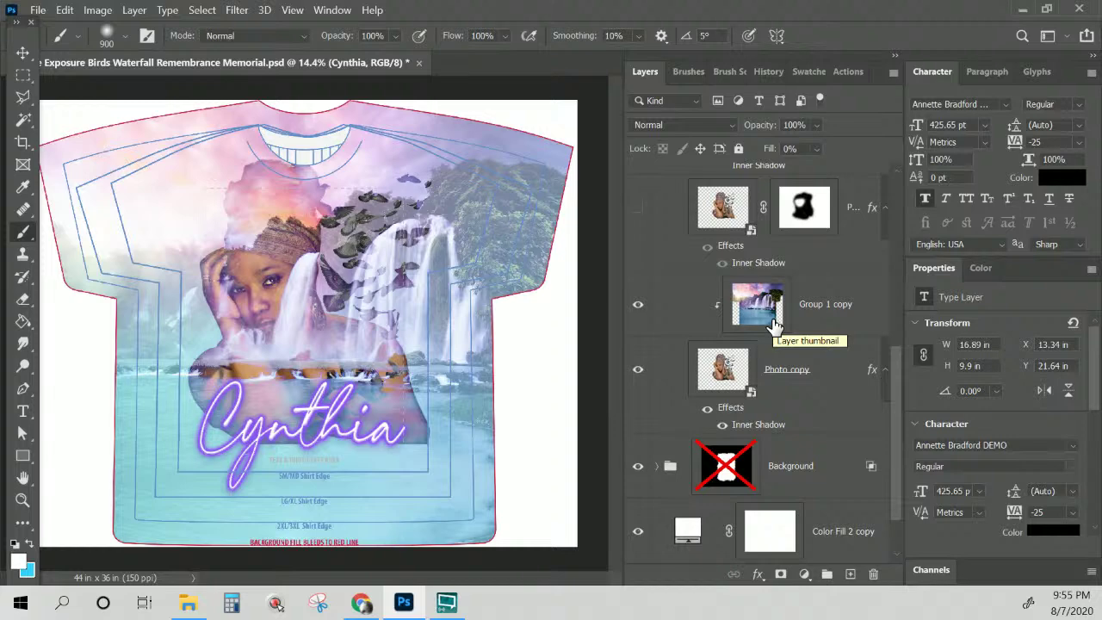
scroll(775, 325, up, 4)
scroll(775, 326, down, 5)
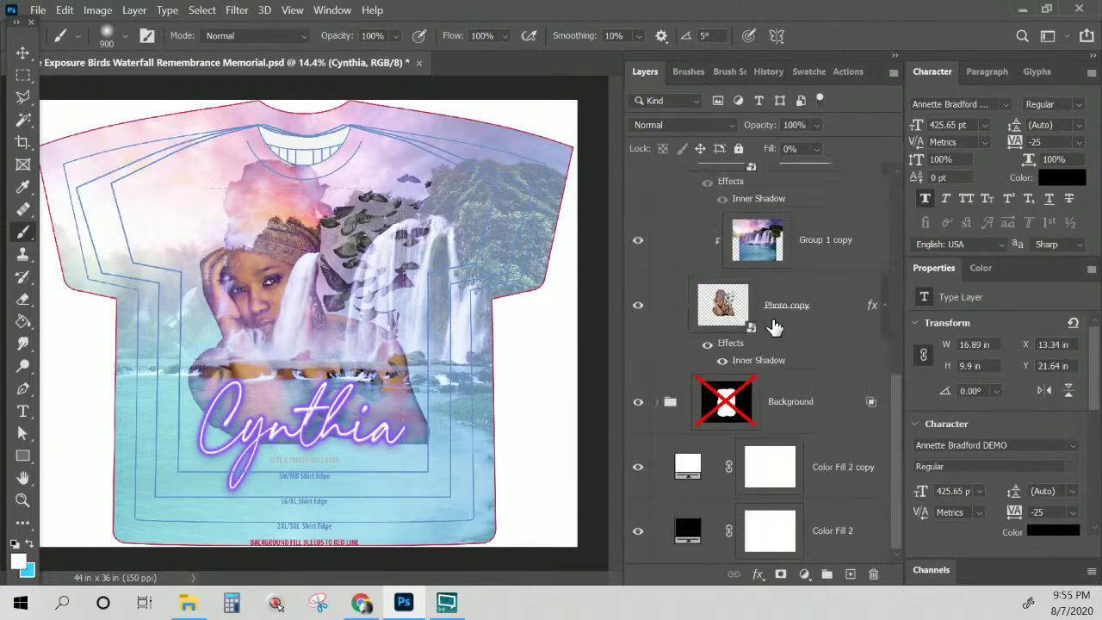
click(658, 402)
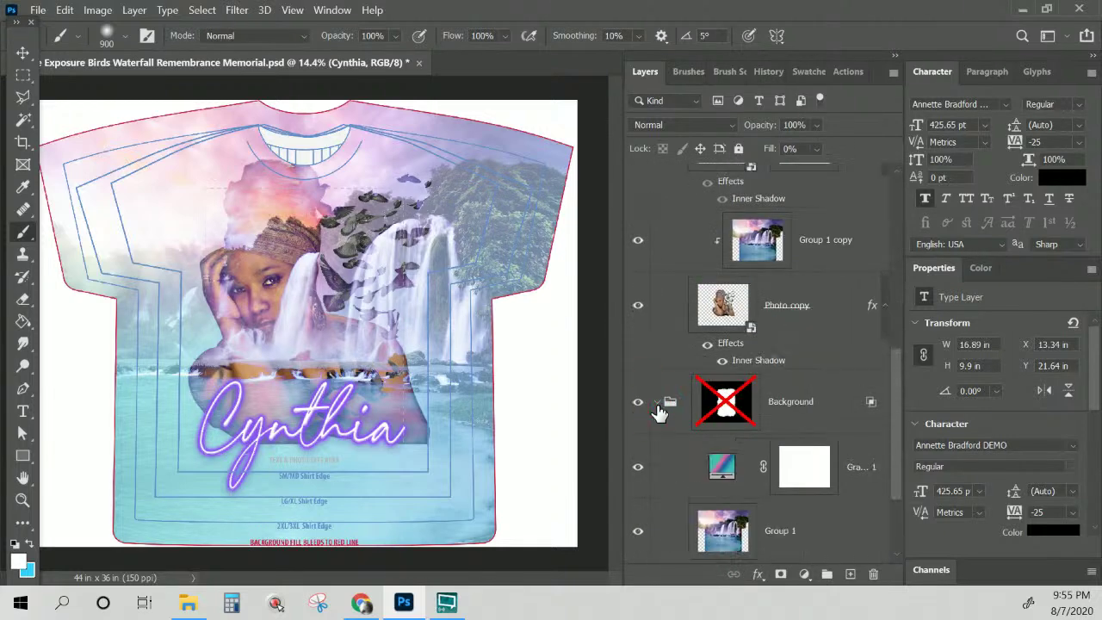
scroll(658, 413, down, 1)
scroll(658, 413, down, 1)
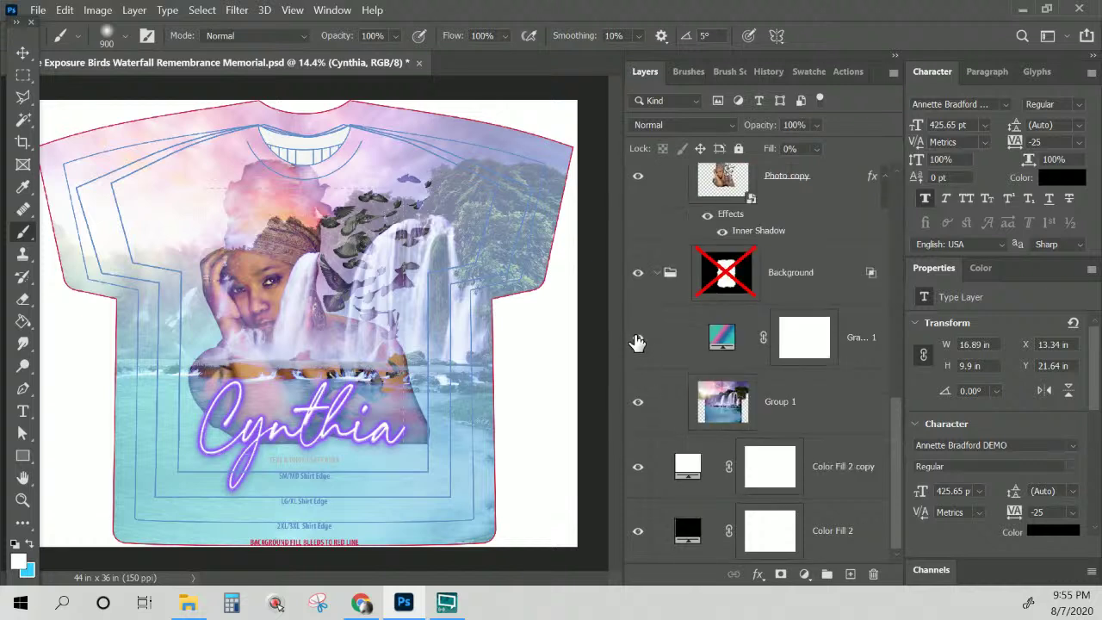
click(640, 339)
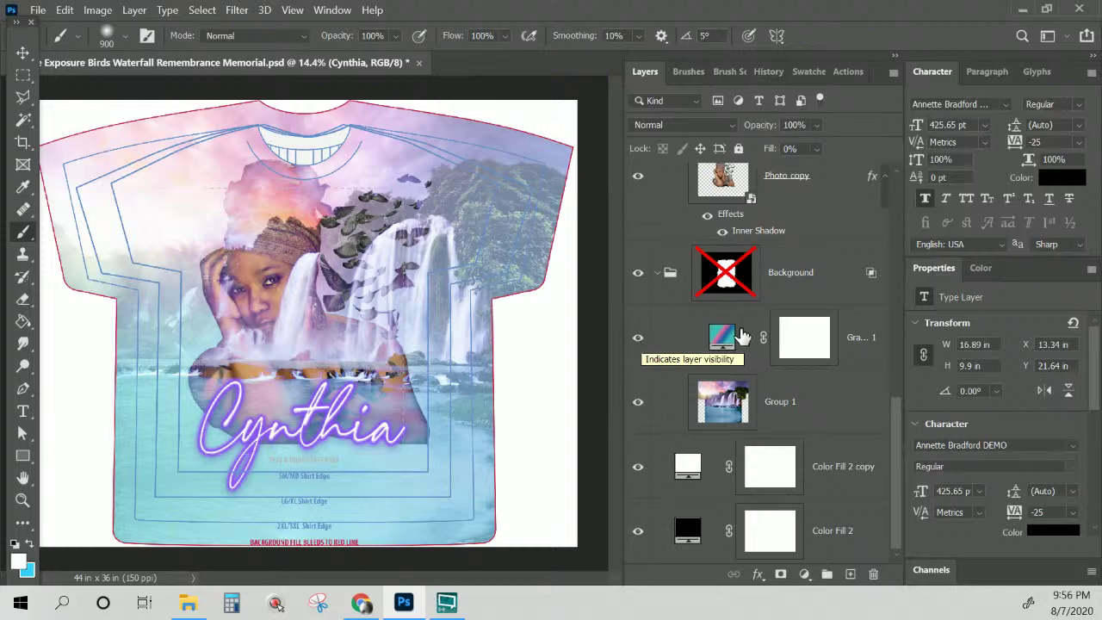
click(638, 401)
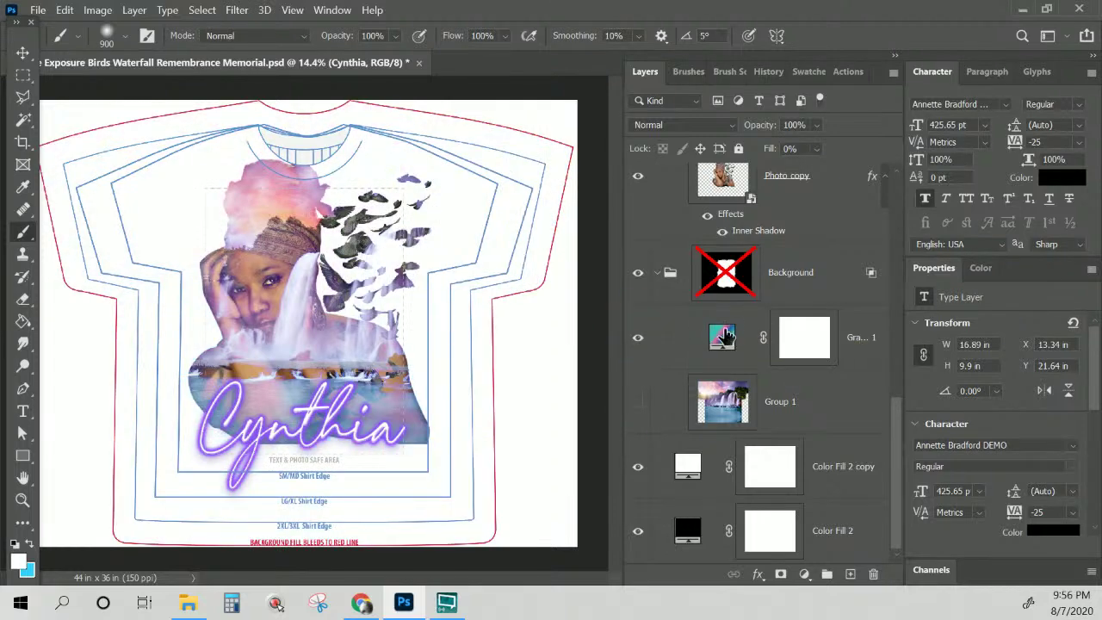
Set the Gradient Fill 1 layer to Normal blend mode at 100% opacity
click(721, 337)
click(680, 125)
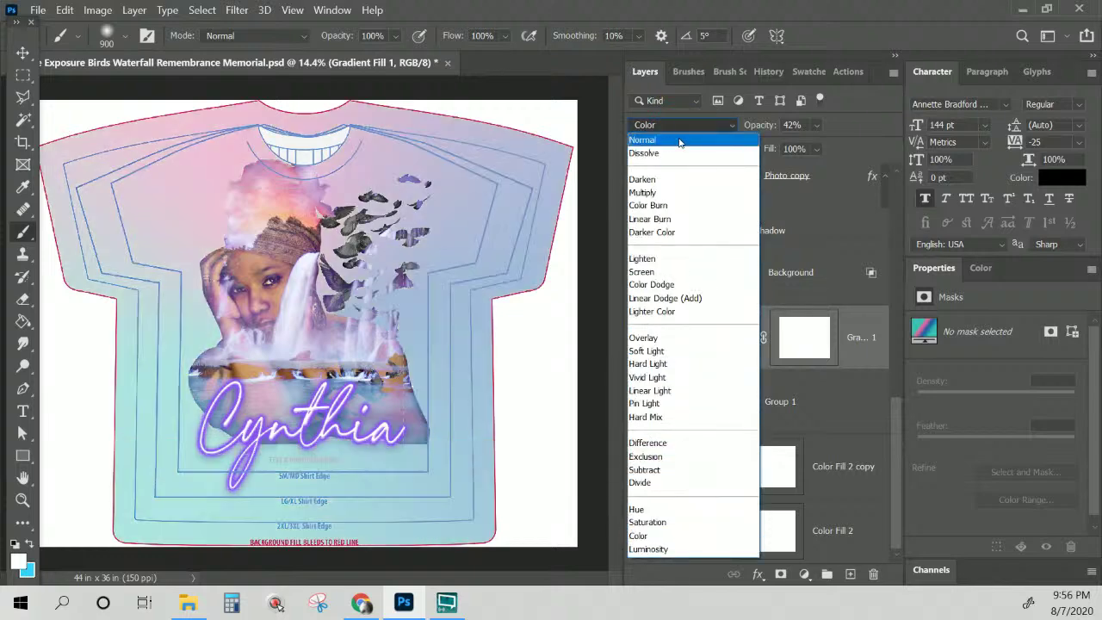
click(680, 142)
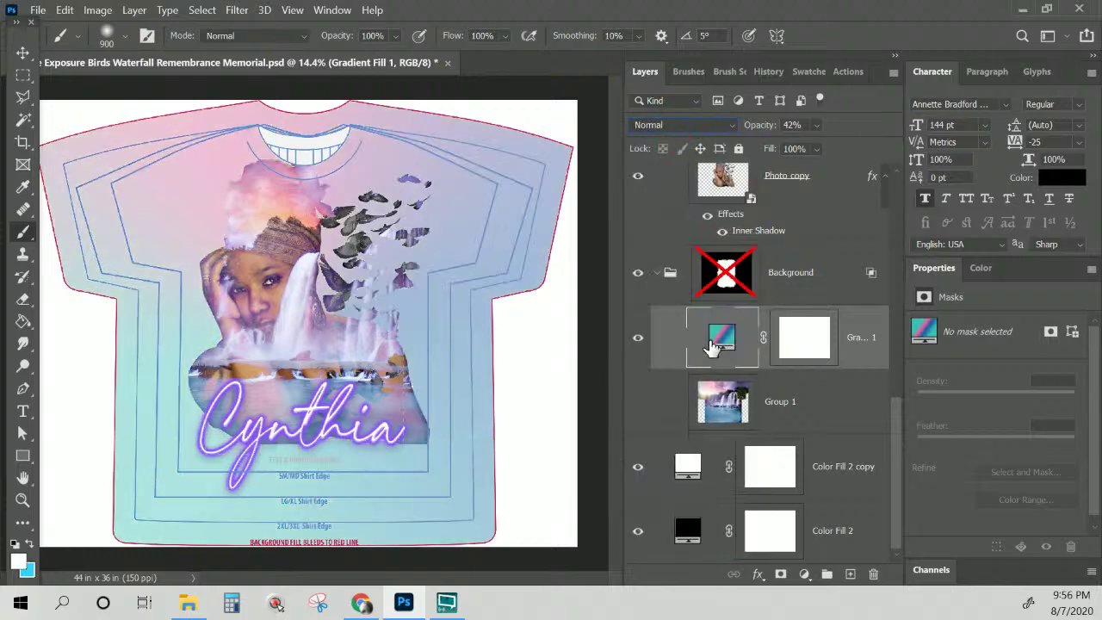
click(814, 125)
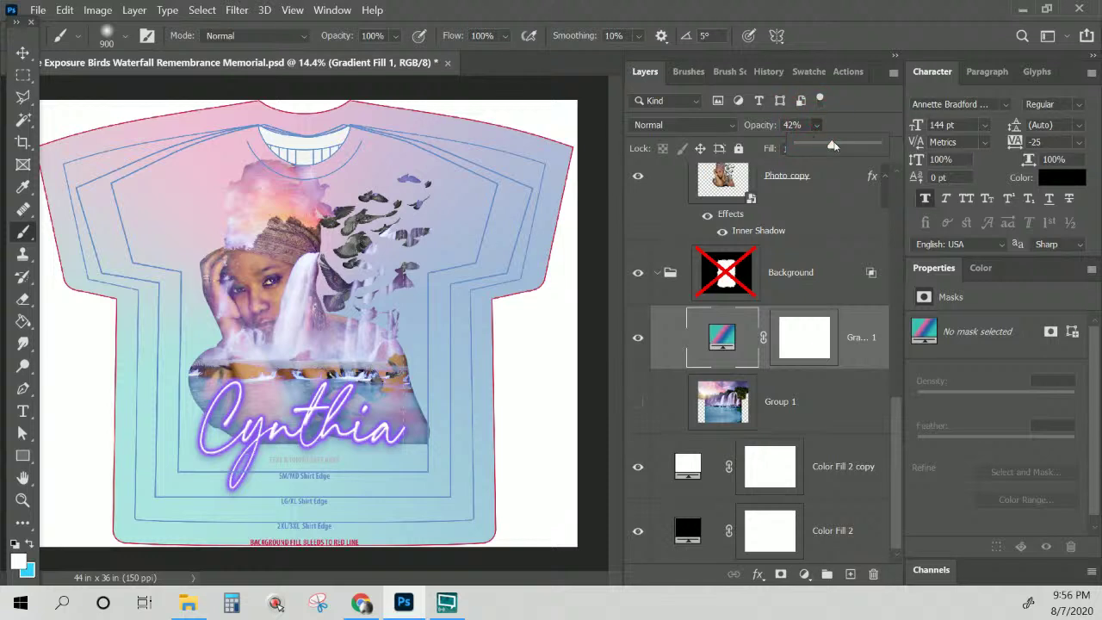
drag(844, 145, 932, 133)
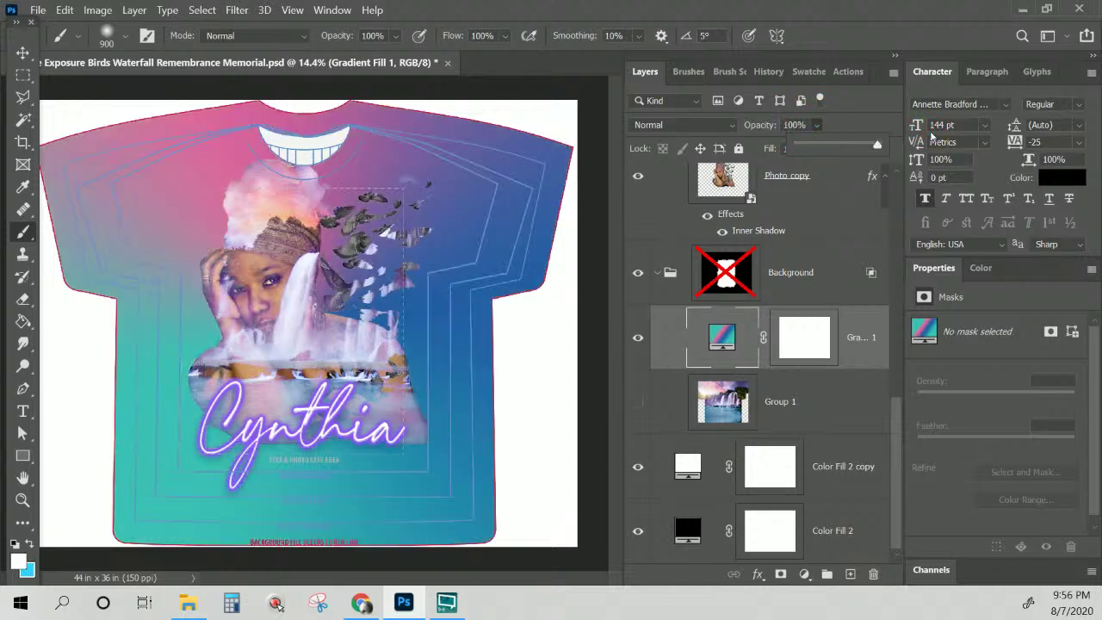
key(Tab)
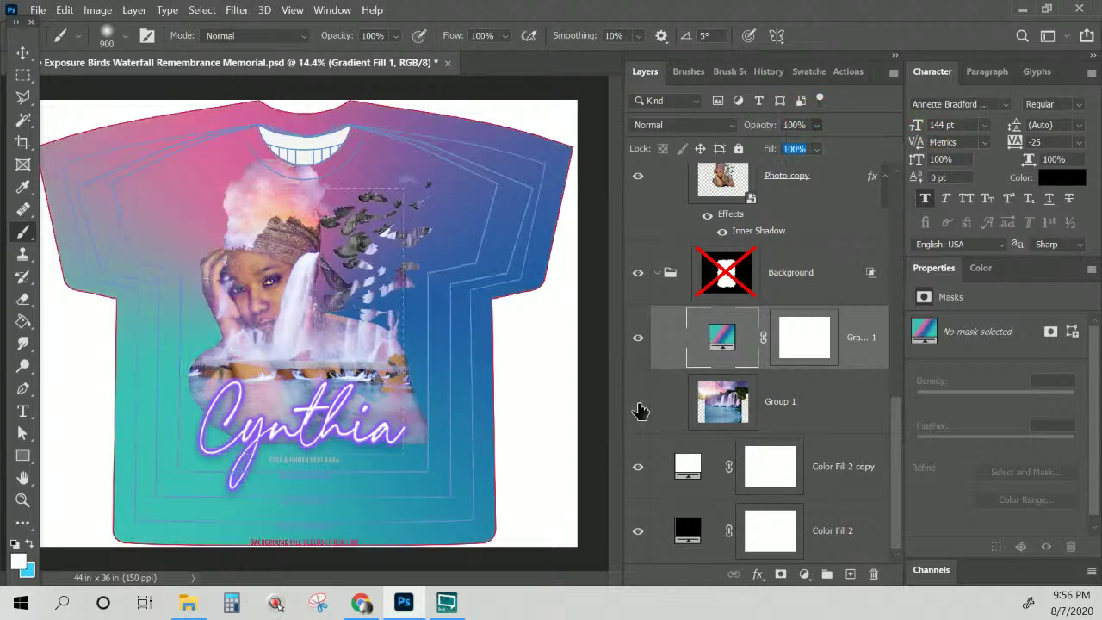
Show Group 1 again and set Gradient Fill 1 to Color blend mode, comparing the background with and without the gradient
click(639, 406)
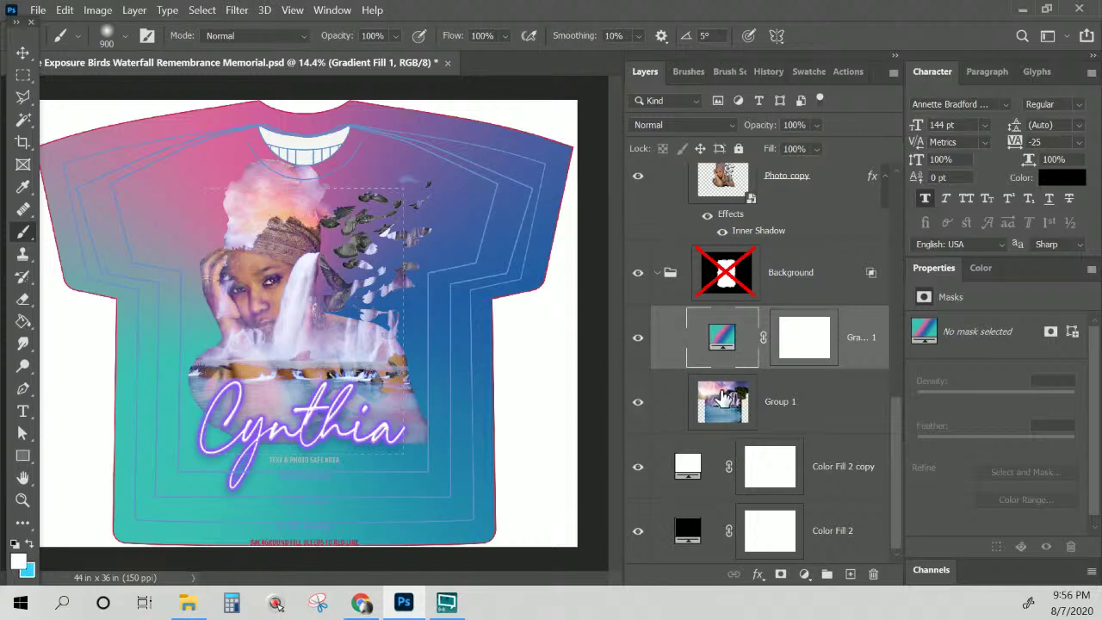
click(687, 123)
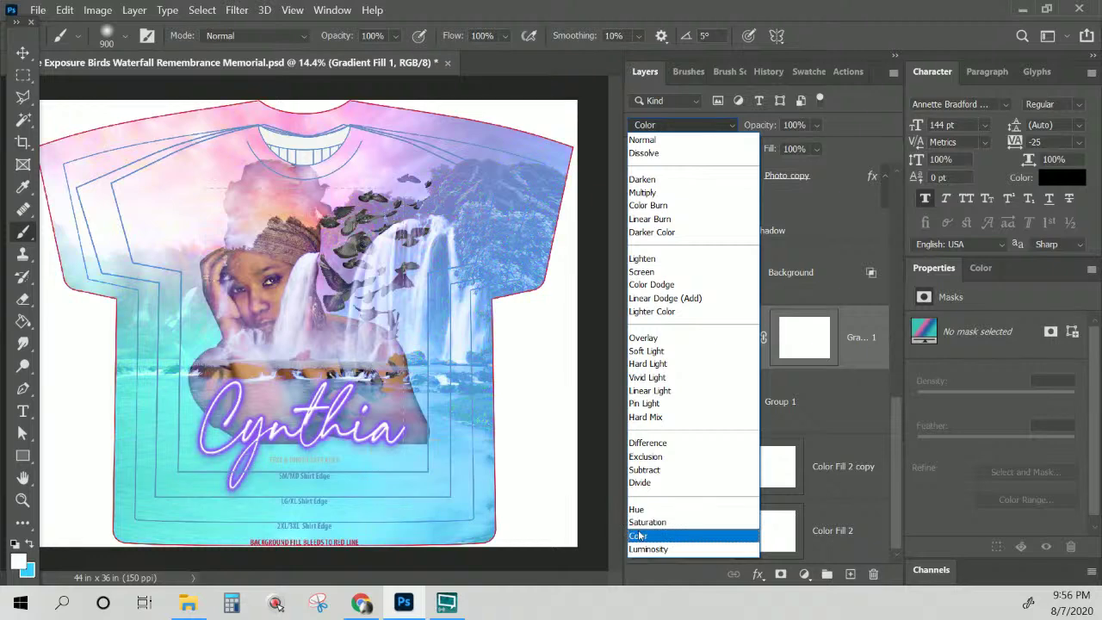
click(639, 536)
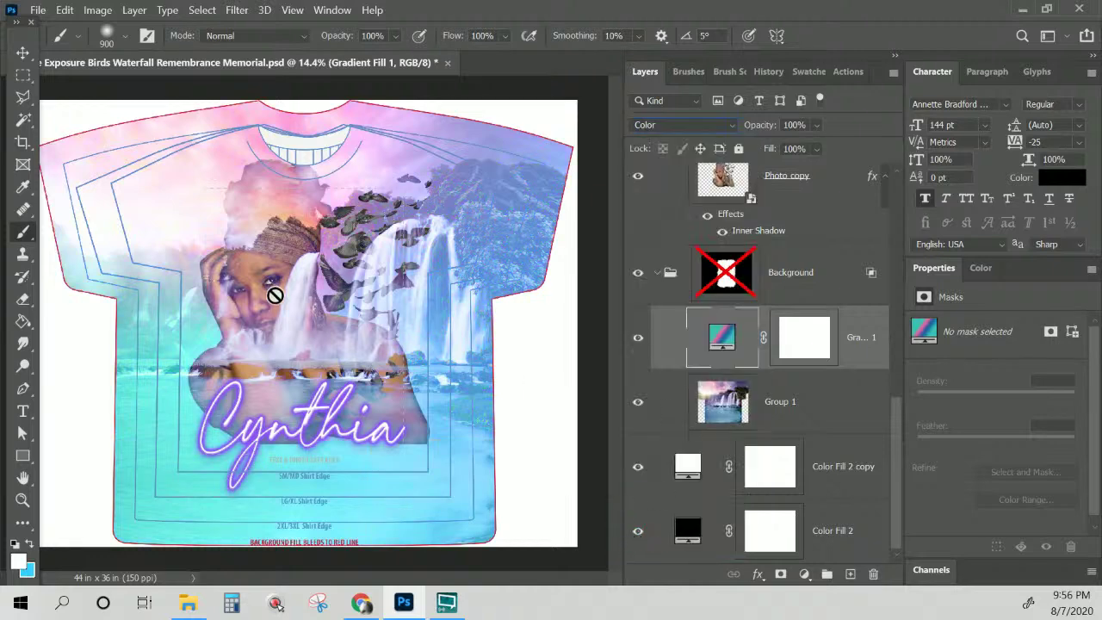
click(638, 338)
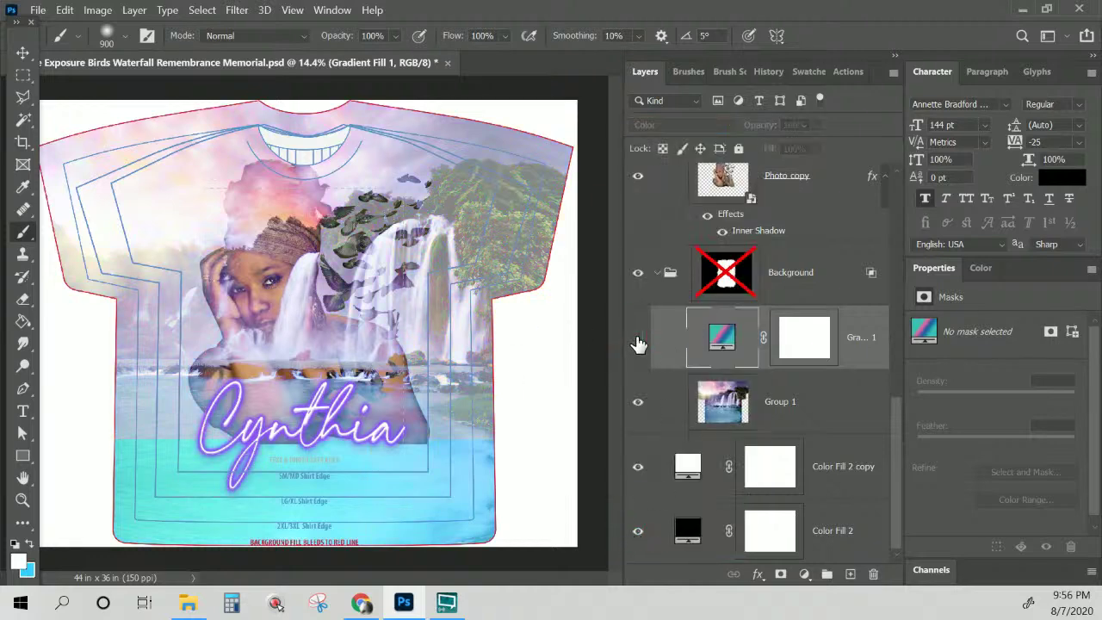
click(638, 338)
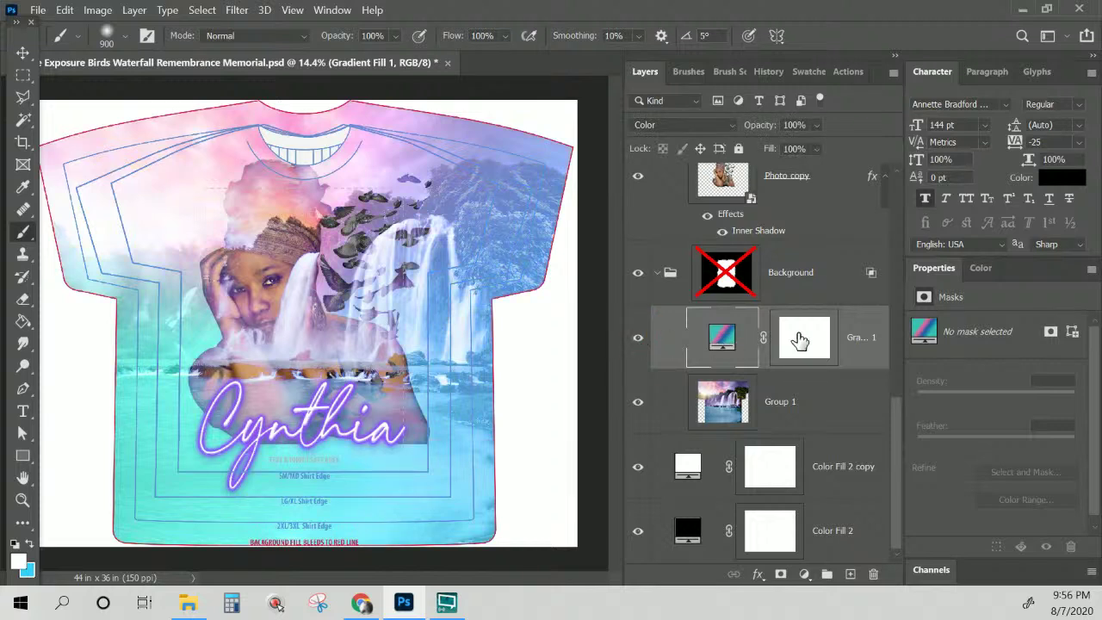
Lower Gradient Fill 1's opacity to 42% and compare the background with and without it
click(818, 126)
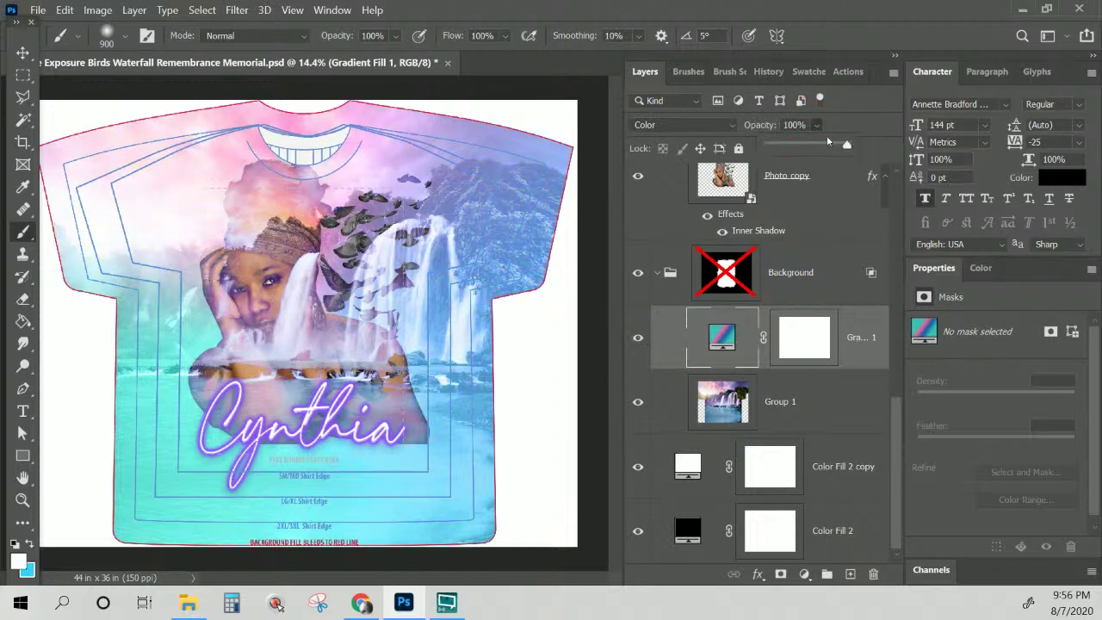
drag(812, 151, 799, 145)
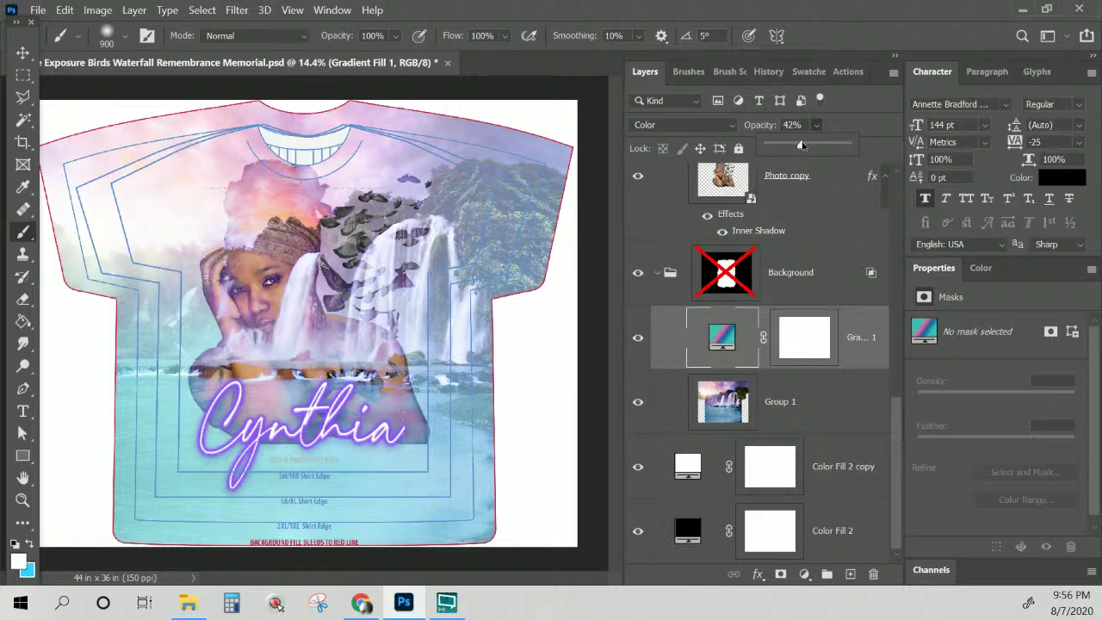
click(637, 341)
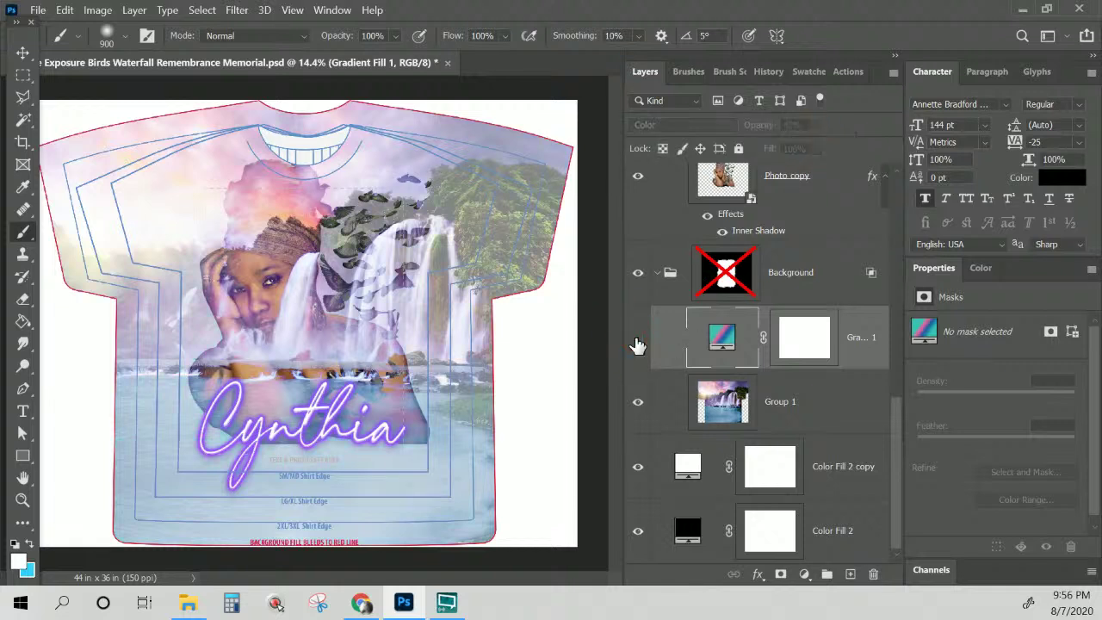
click(637, 341)
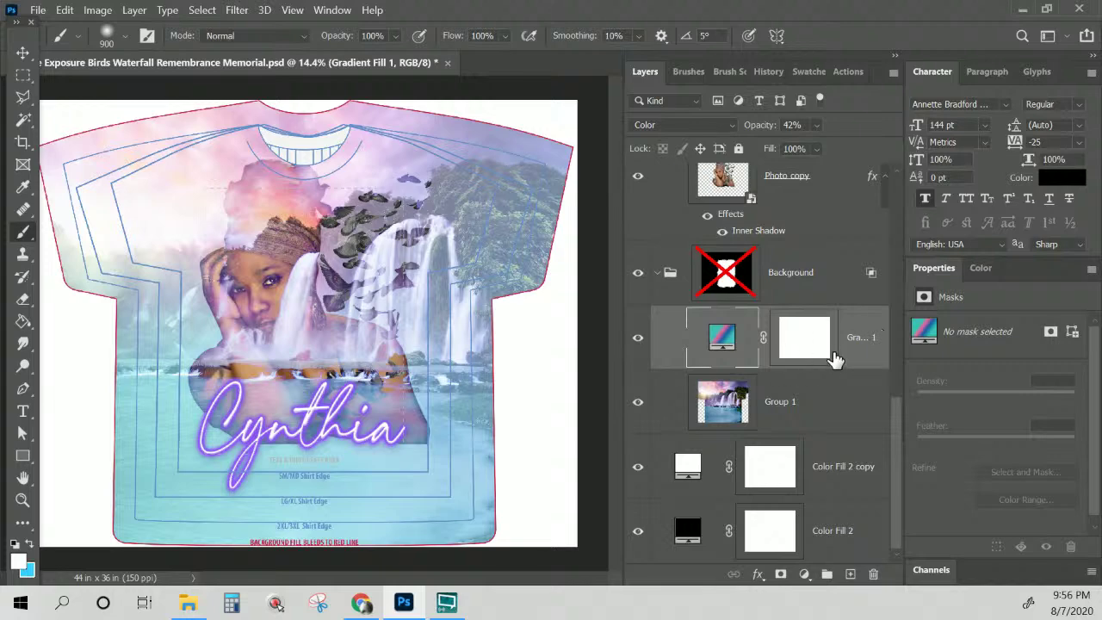
Duplicate the Gradient Fill 1 layer and hide the original, leaving the copy's gradient settings as they are
right_click(855, 354)
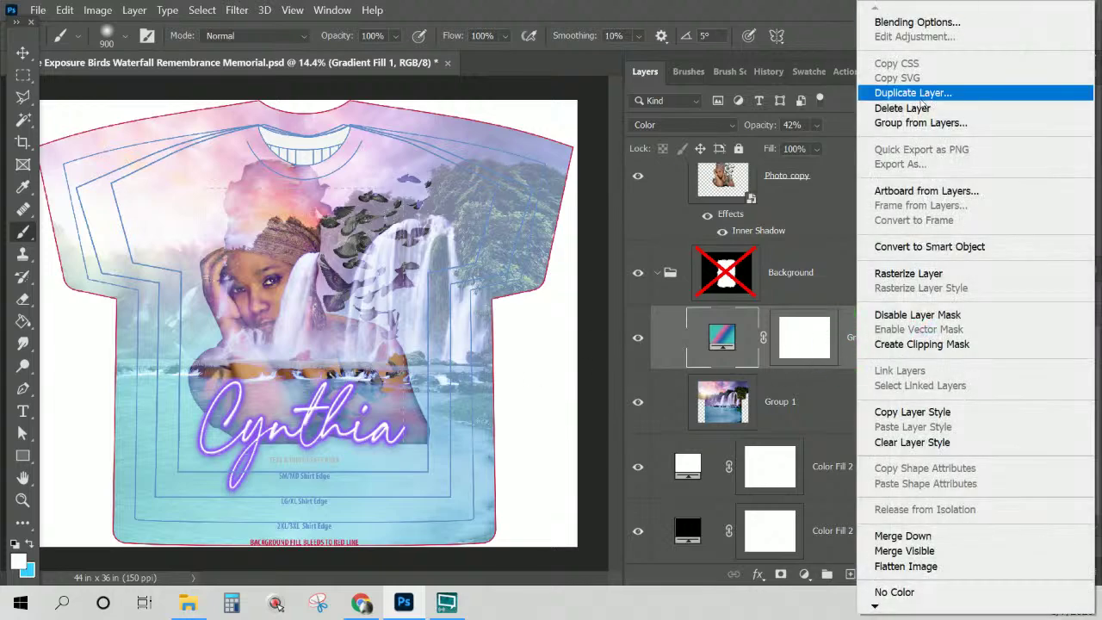
click(917, 95)
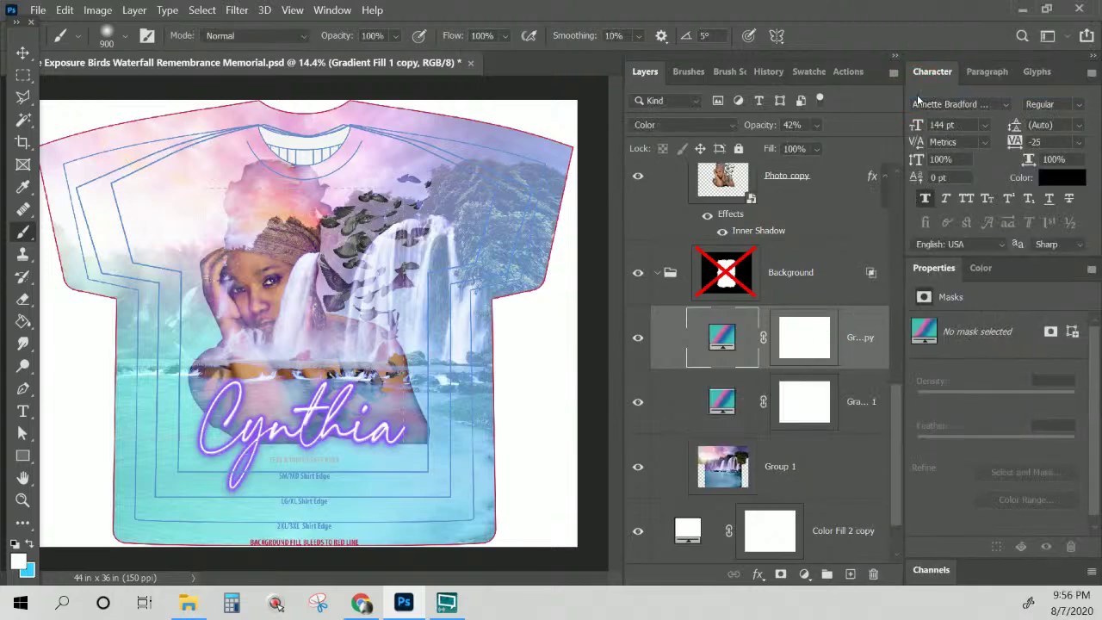
double_click(725, 339)
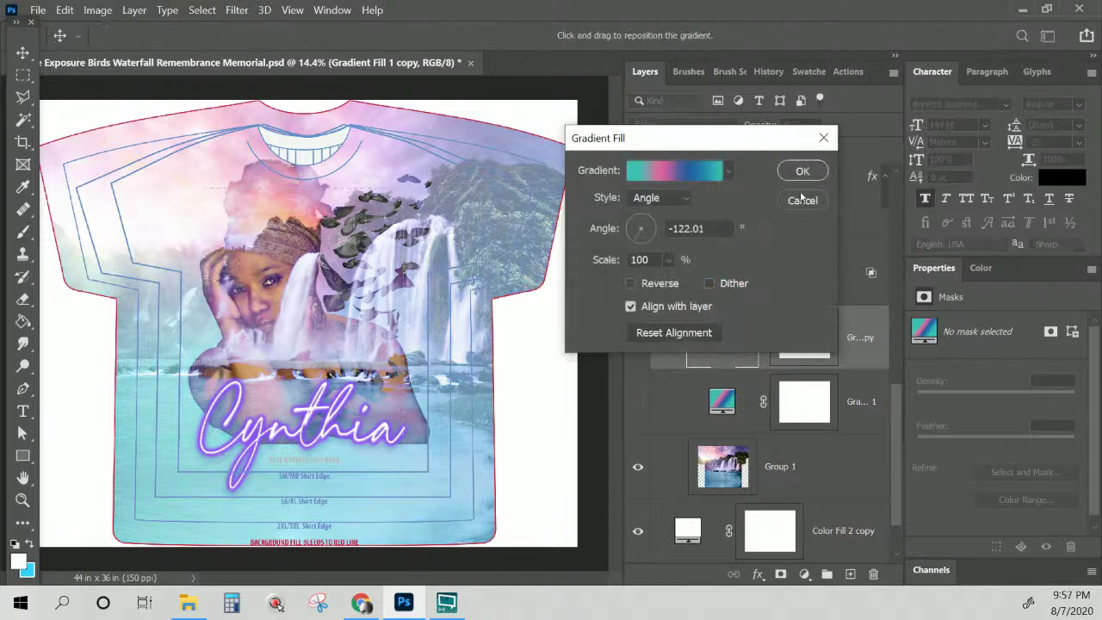
click(800, 200)
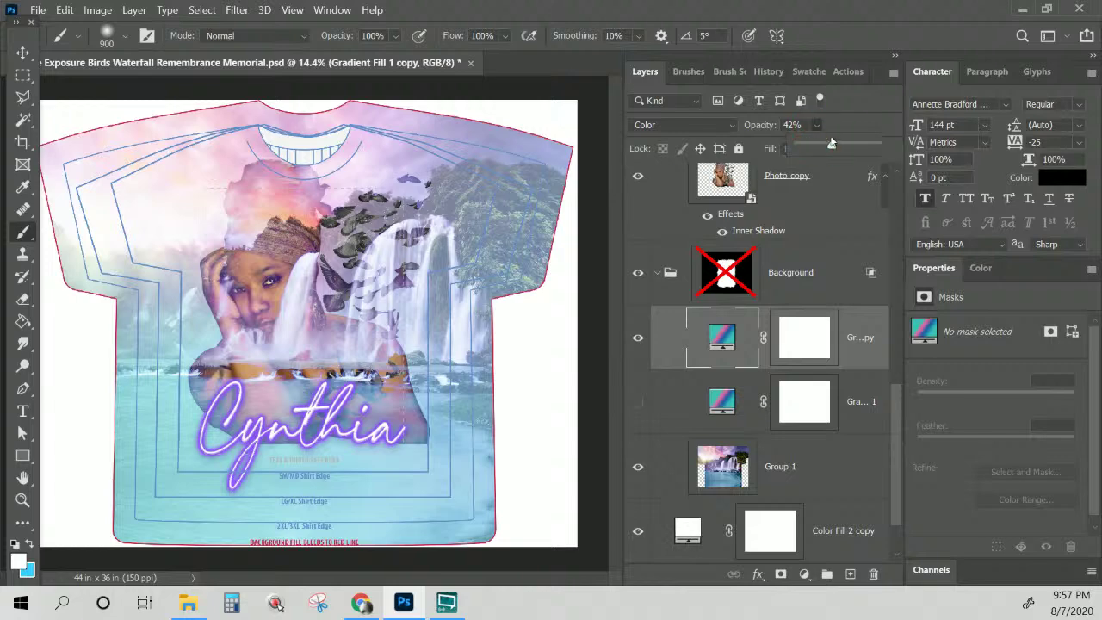
Raise Gradient Fill 1 copy to 100% opacity, try several gradient presets, and choose the one running from blue through pale pink and coral to gold
drag(831, 143, 887, 139)
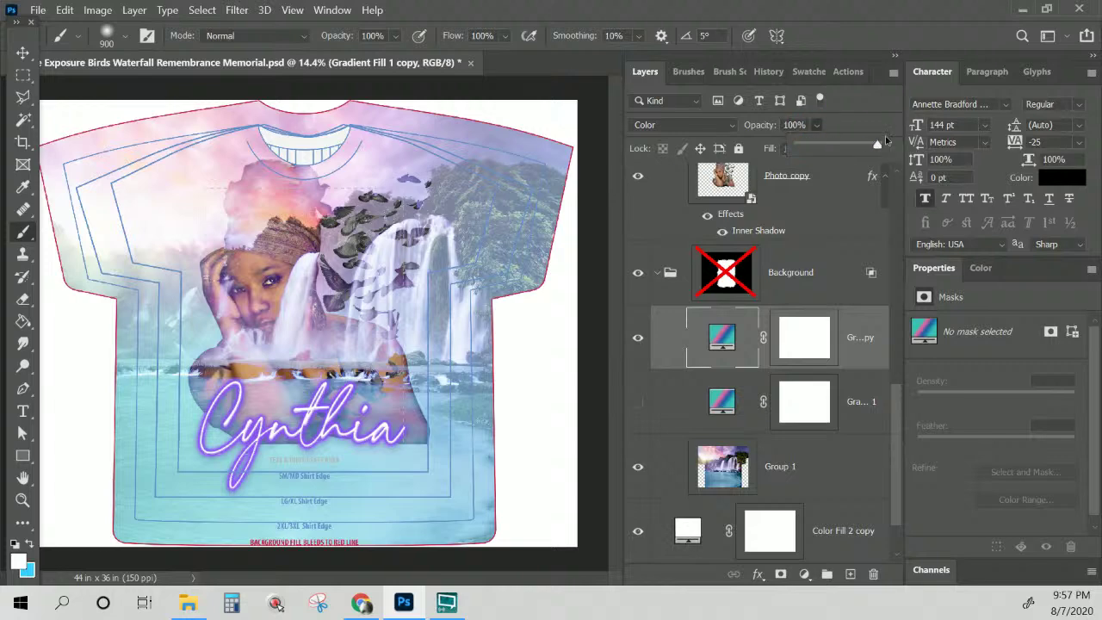
double_click(721, 337)
click(711, 171)
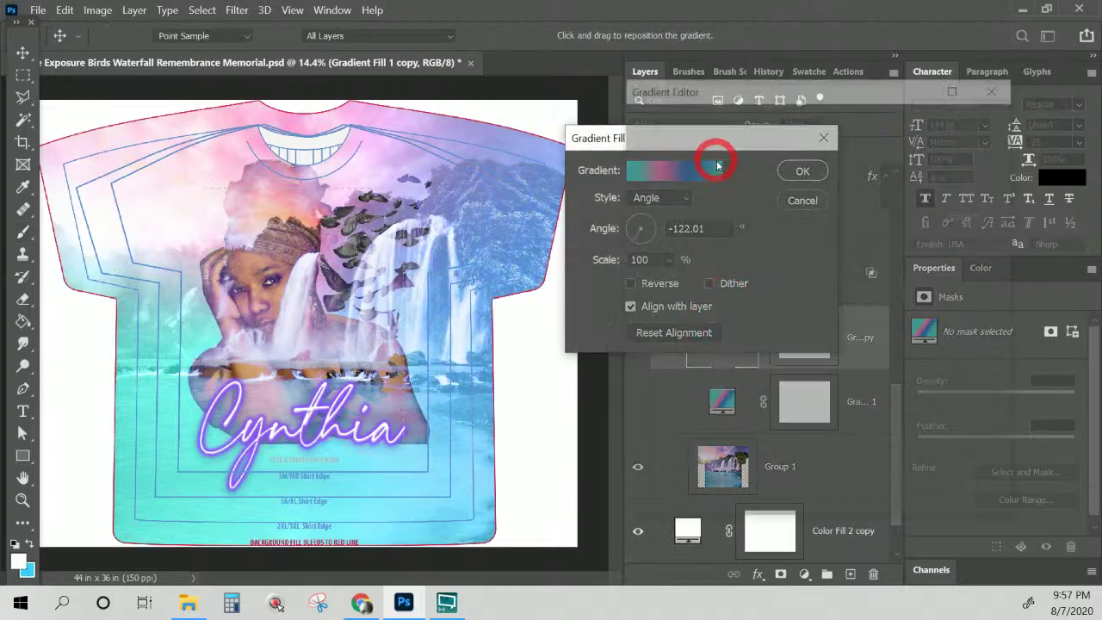
drag(914, 154, 914, 217)
click(792, 159)
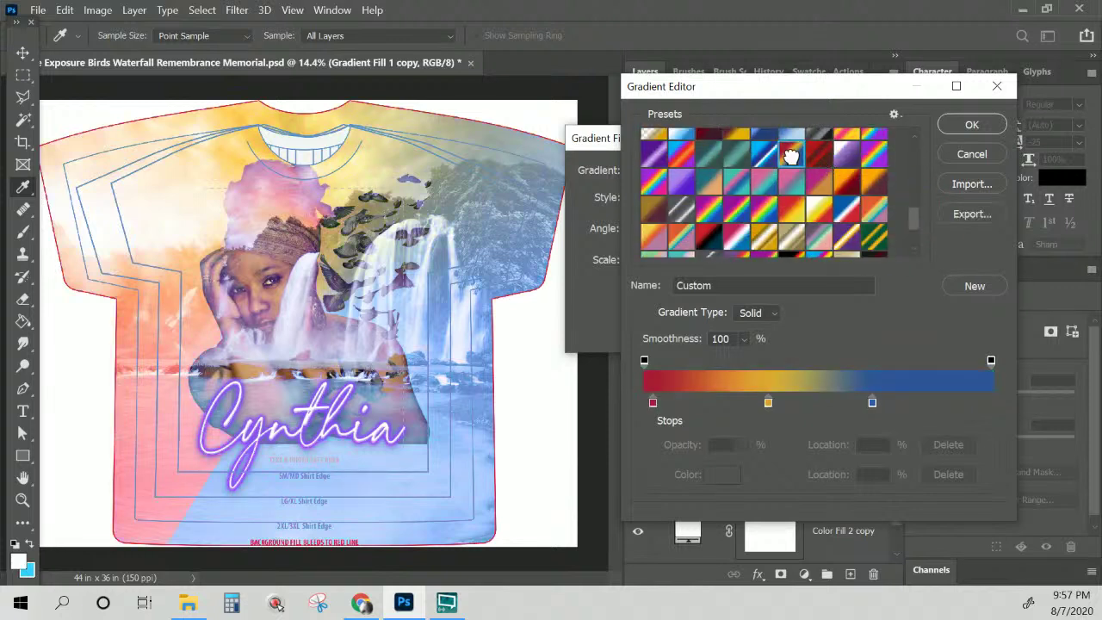
click(791, 182)
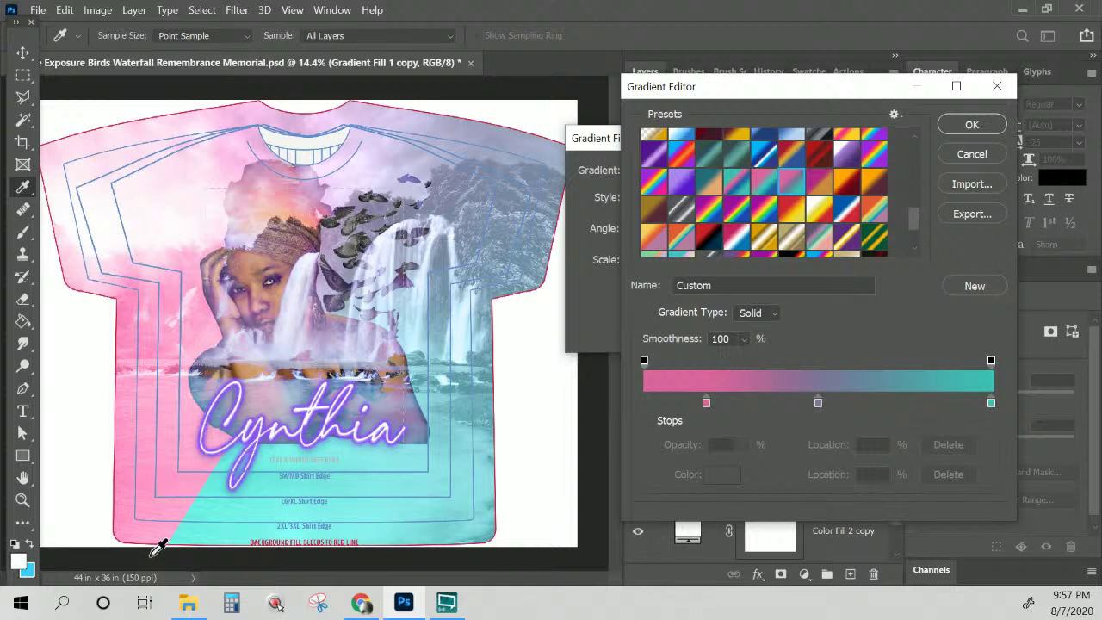
click(735, 210)
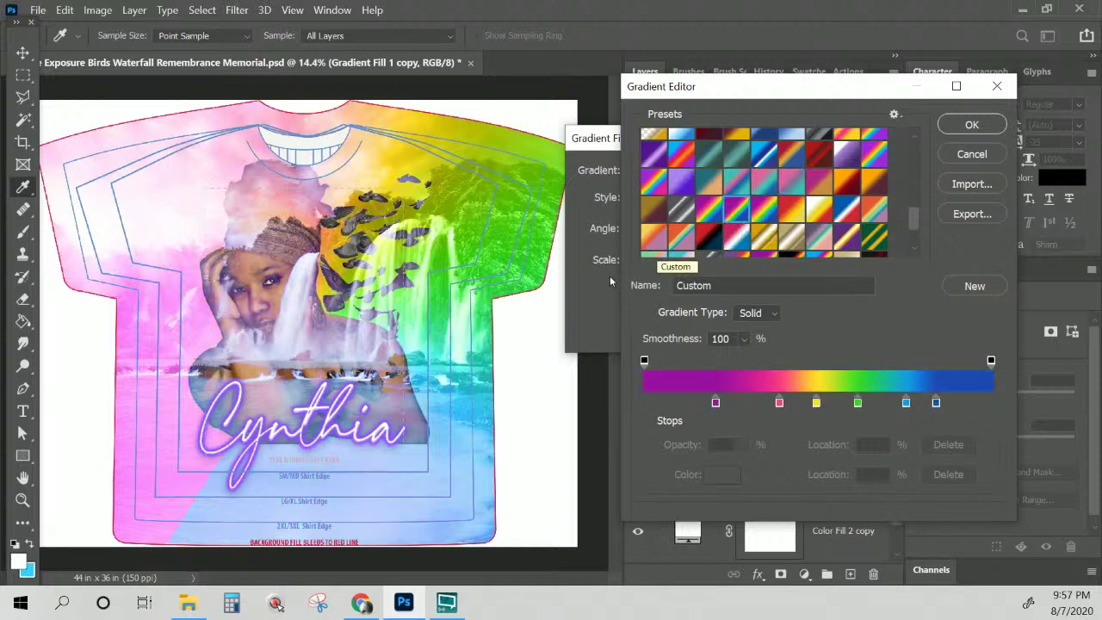
scroll(805, 230, down, 2)
scroll(805, 231, down, 1)
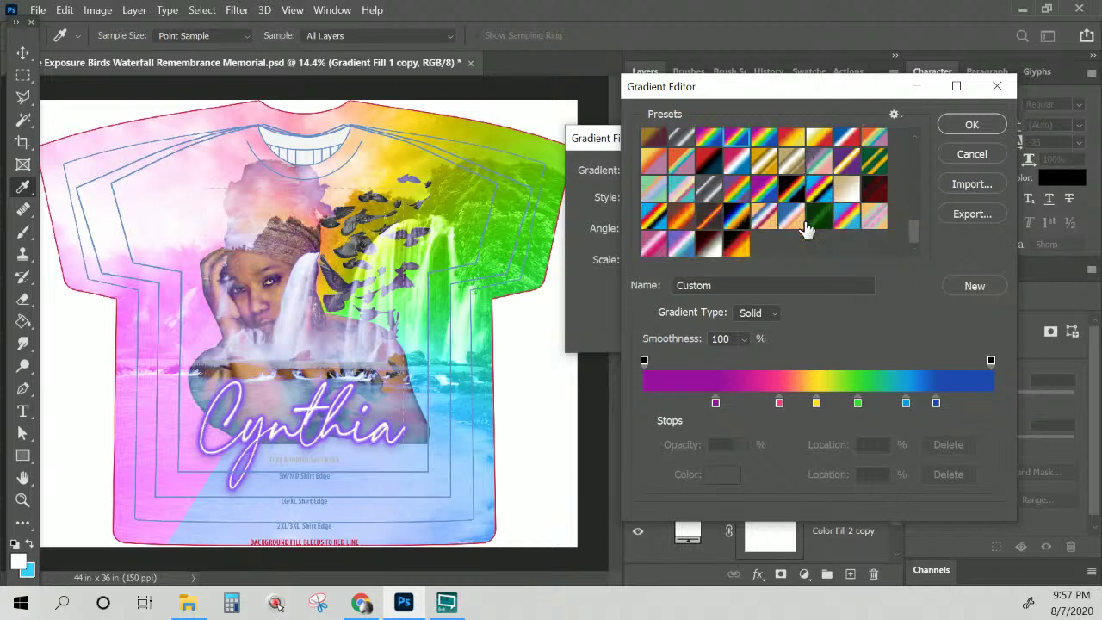
click(792, 217)
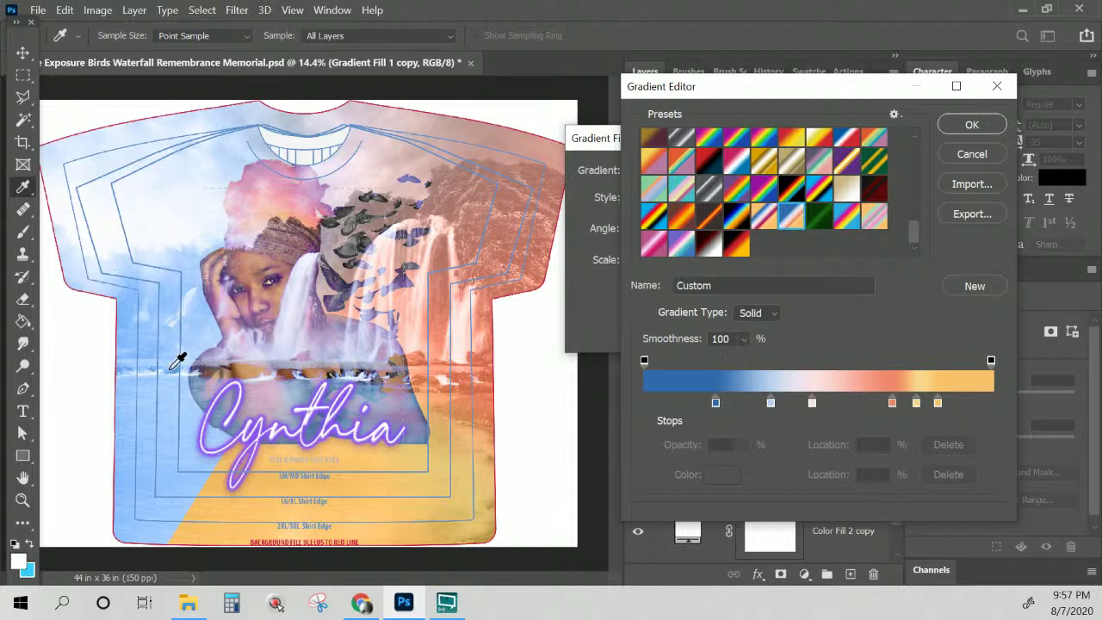
Move the first blue stop to 8%, add a blue stop at 97%, shift the coral stop earlier and set the pale yellow stop to 76%
drag(720, 403, 672, 401)
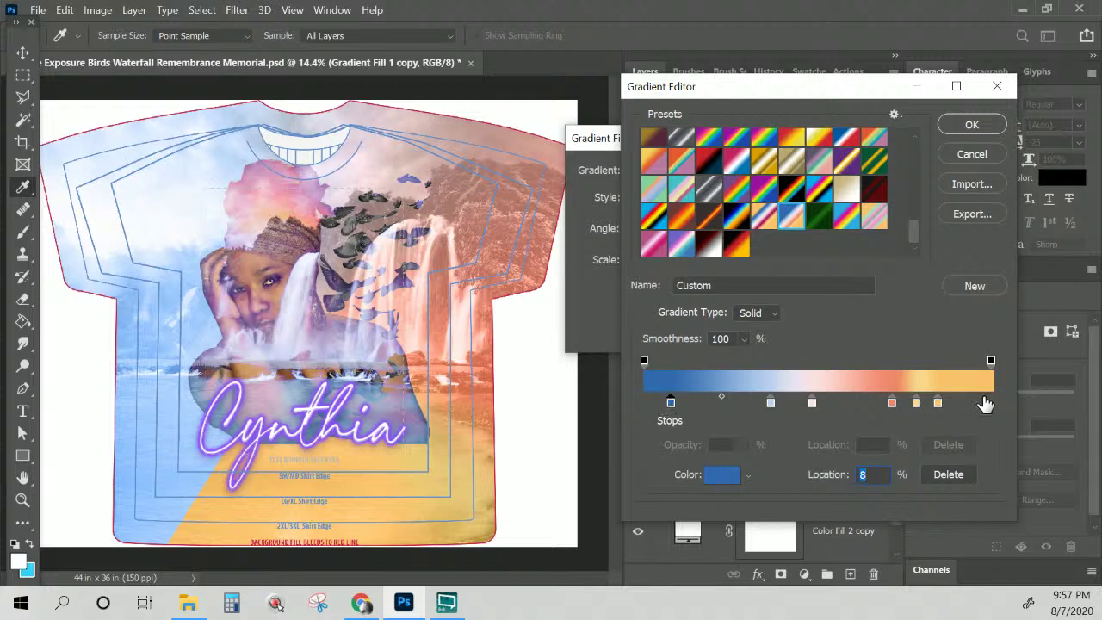
click(983, 402)
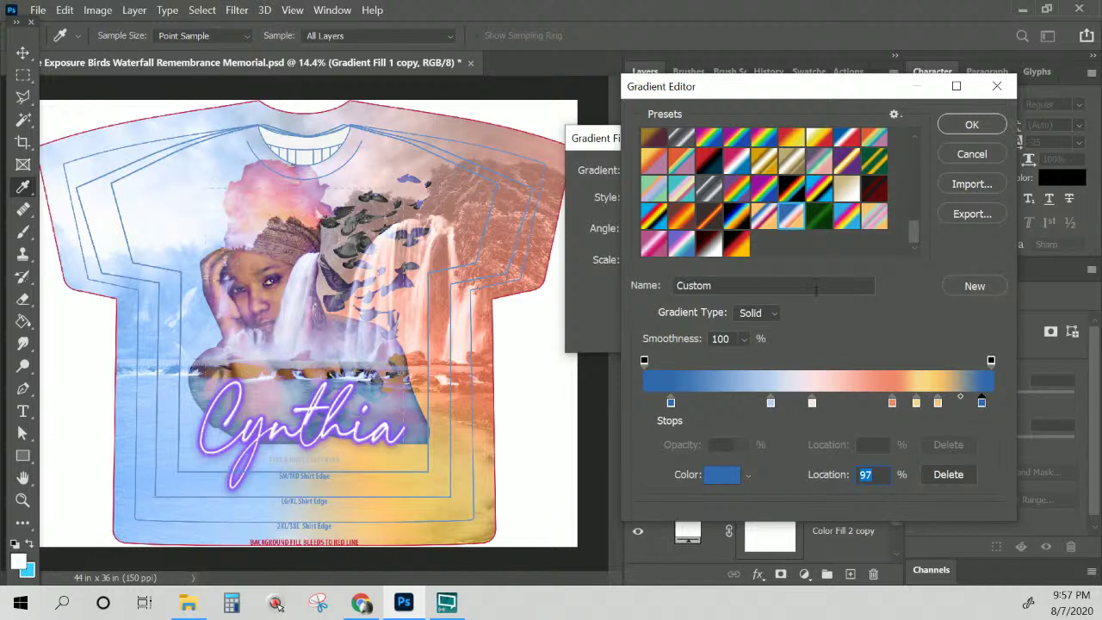
click(892, 403)
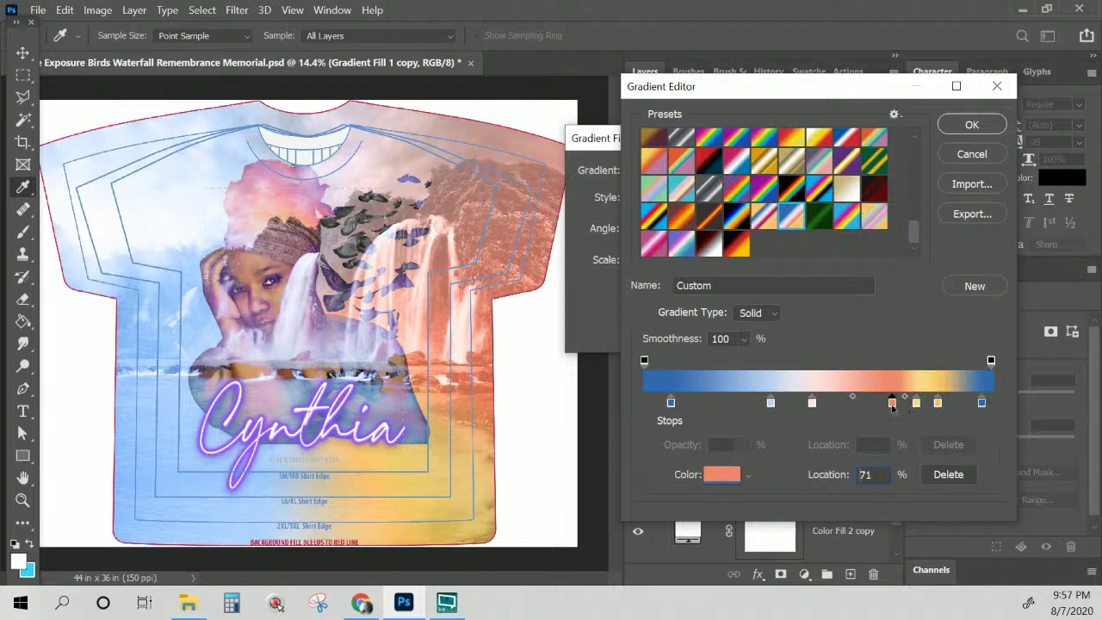
mouse_move(892, 403)
mouse_down()
mouse_move(861, 403)
mouse_move(908, 403)
mouse_up()
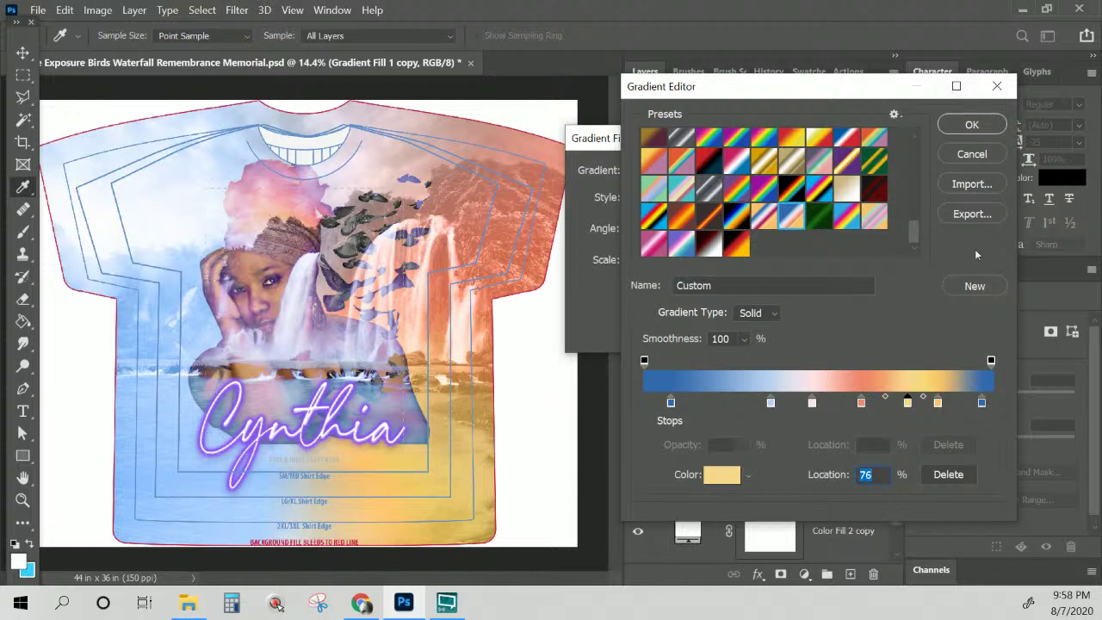
Save the edited blue, coral and gold gradient as a new preset and accept it for the fill layer
click(974, 285)
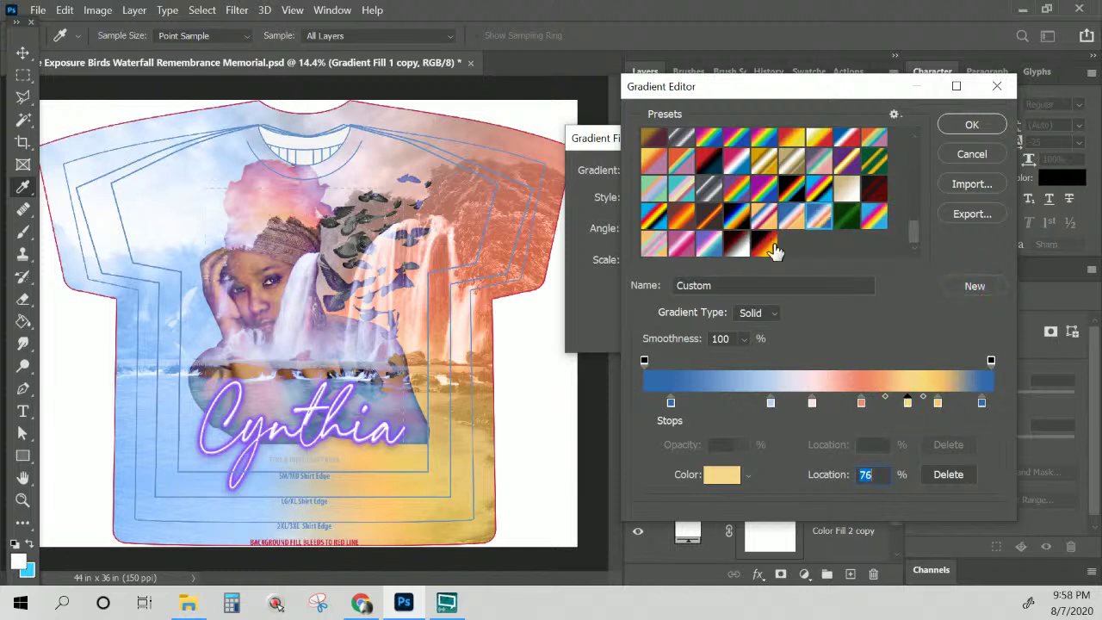
click(914, 240)
click(841, 250)
click(971, 286)
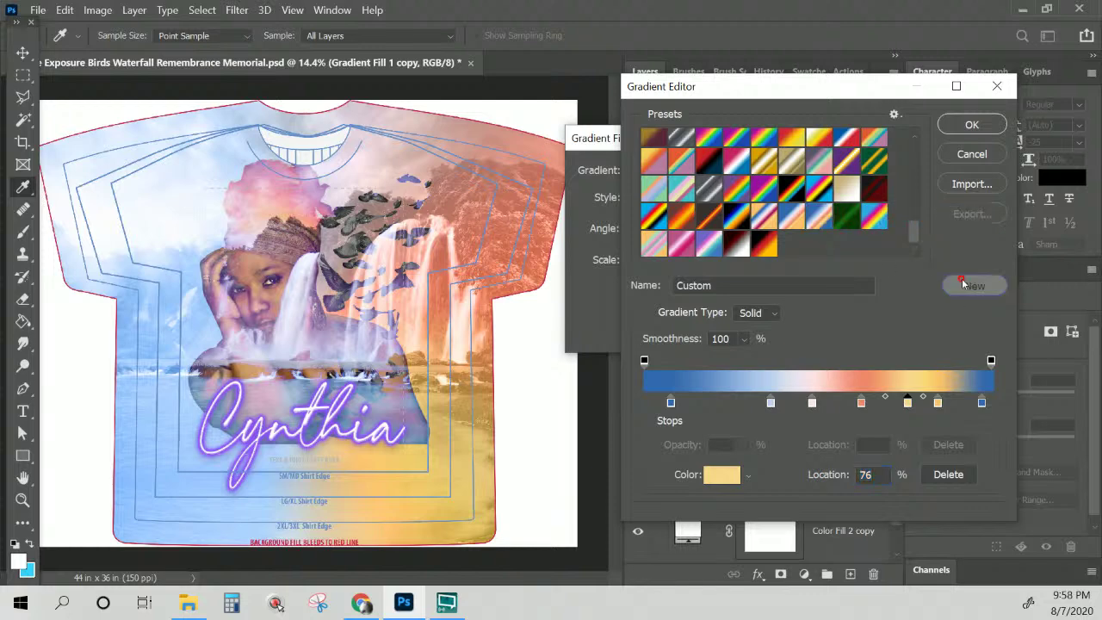
click(969, 125)
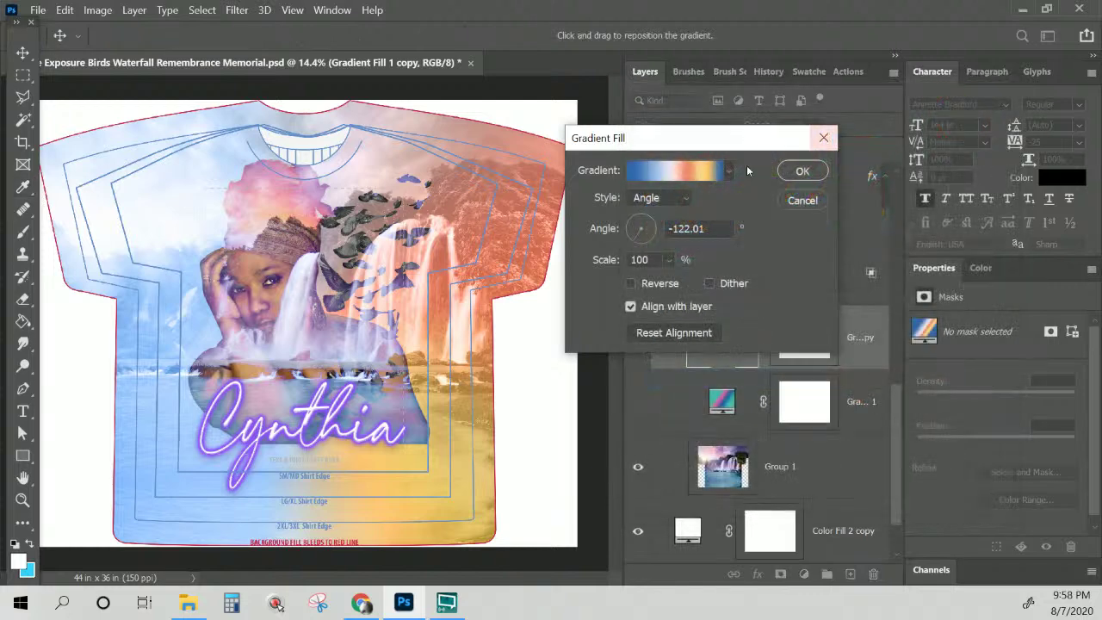
Rotate the gradient fill's angle to -20.9°
click(651, 223)
drag(651, 223, 652, 247)
click(645, 224)
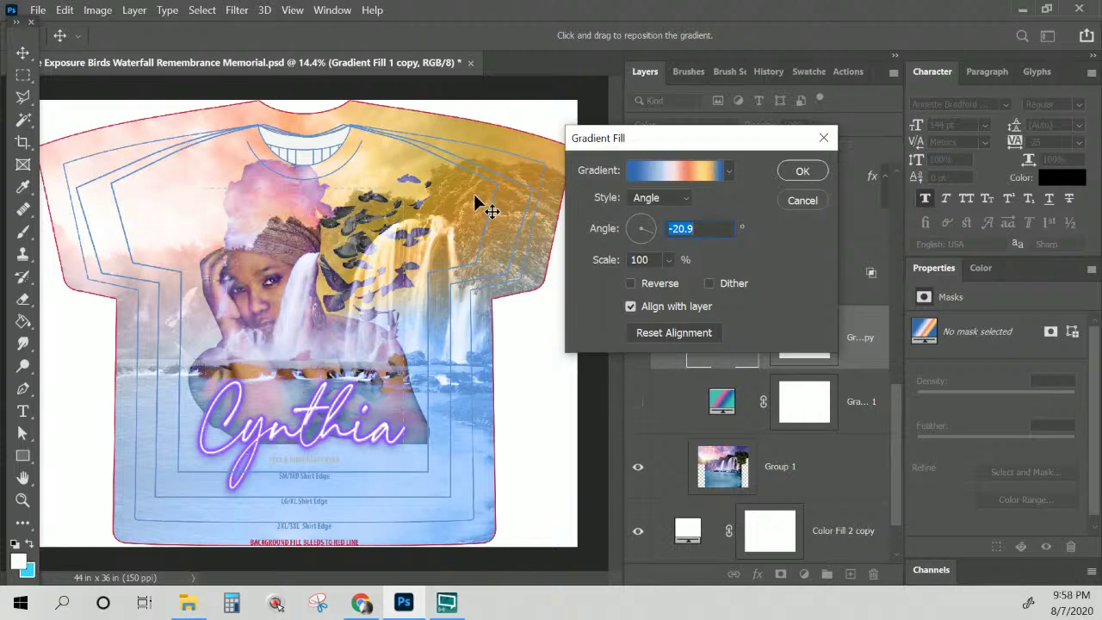
Delete the gradient's pale yellow stop, place the gold stop before the coral stop at 73%, and apply the gradient fill
click(694, 164)
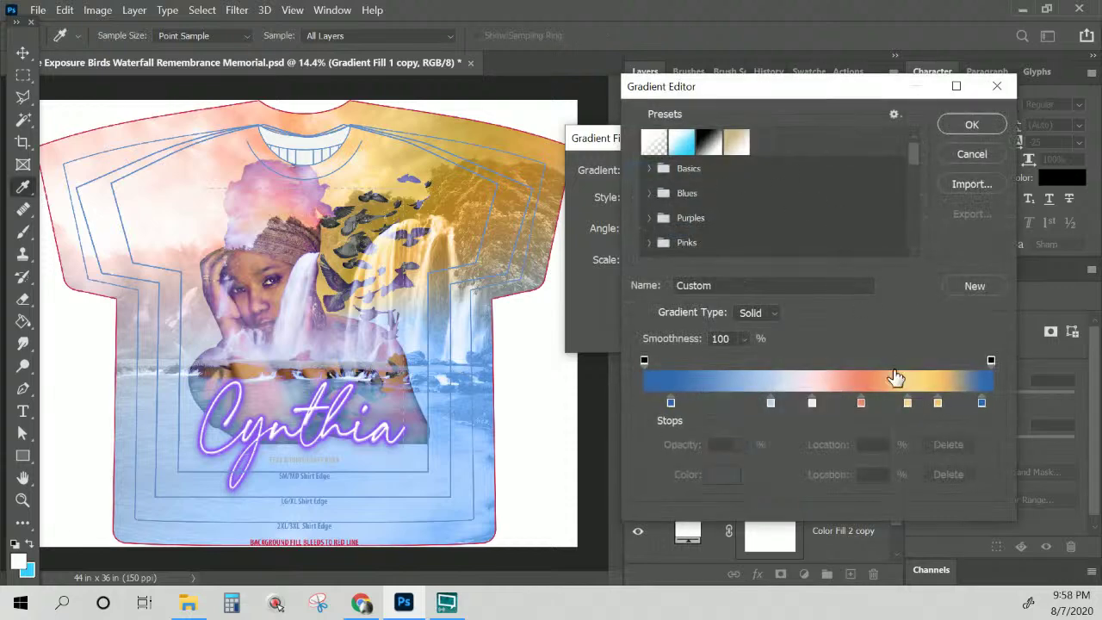
click(908, 402)
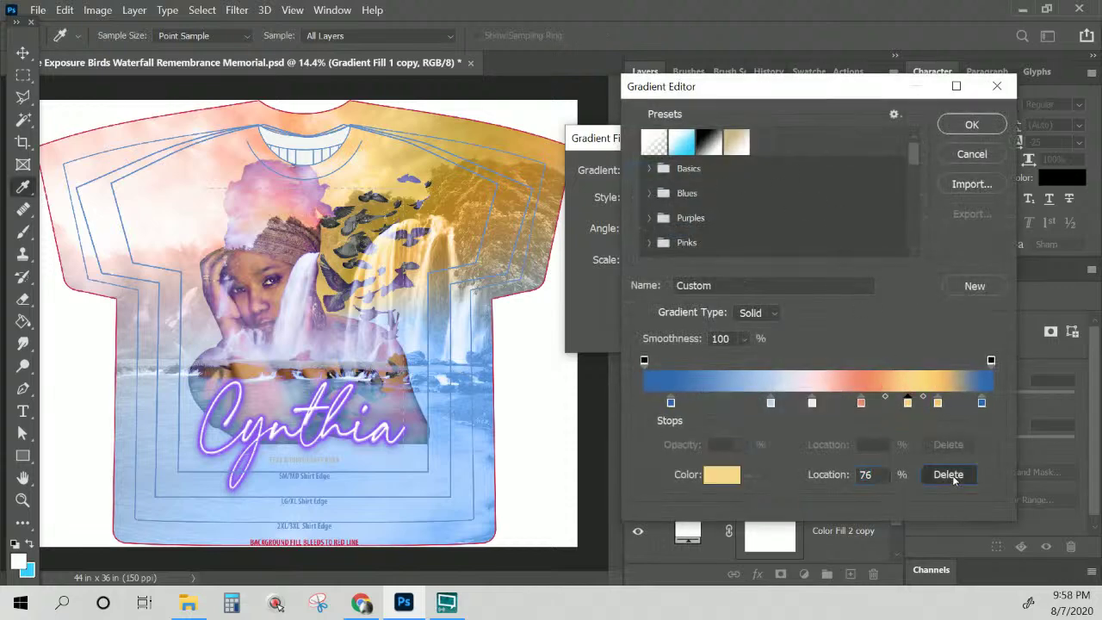
click(949, 474)
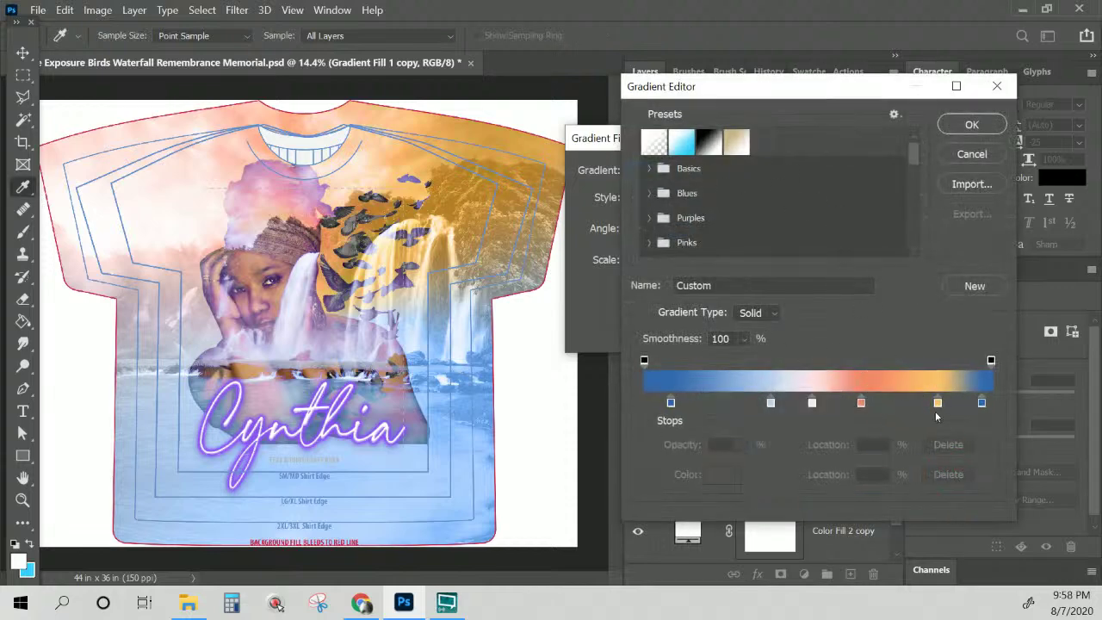
drag(938, 403, 900, 406)
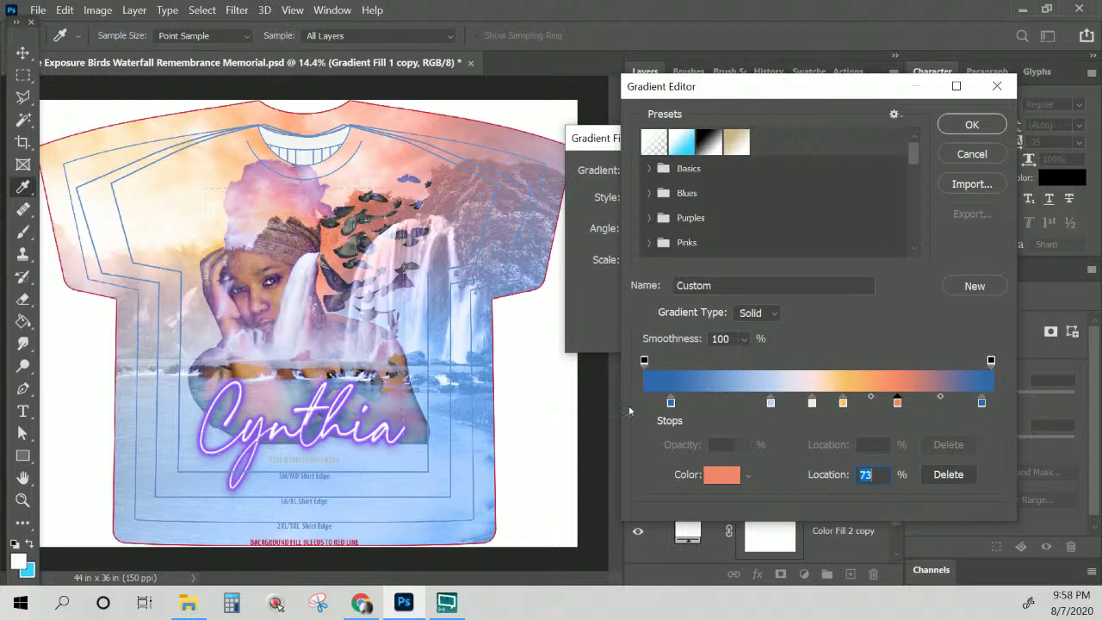
click(996, 124)
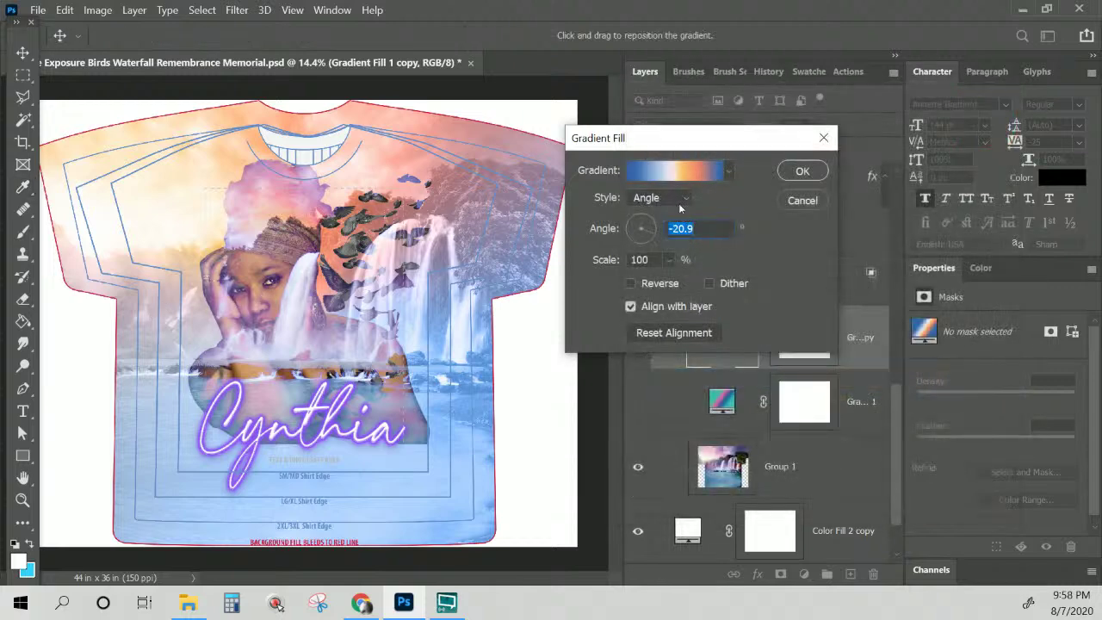
drag(672, 144, 730, 146)
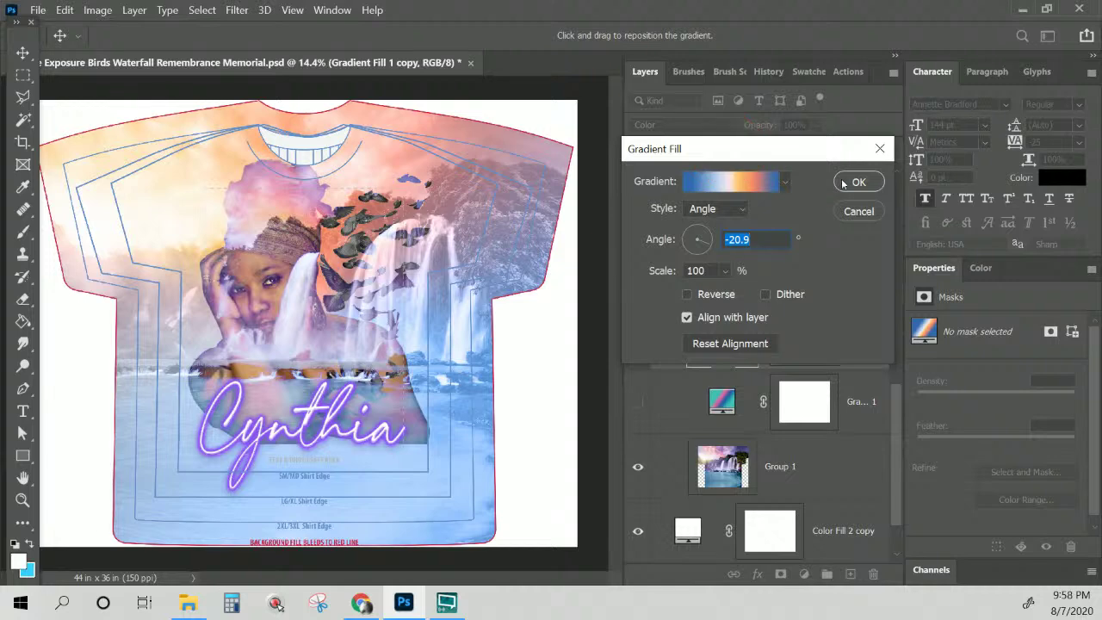
click(846, 182)
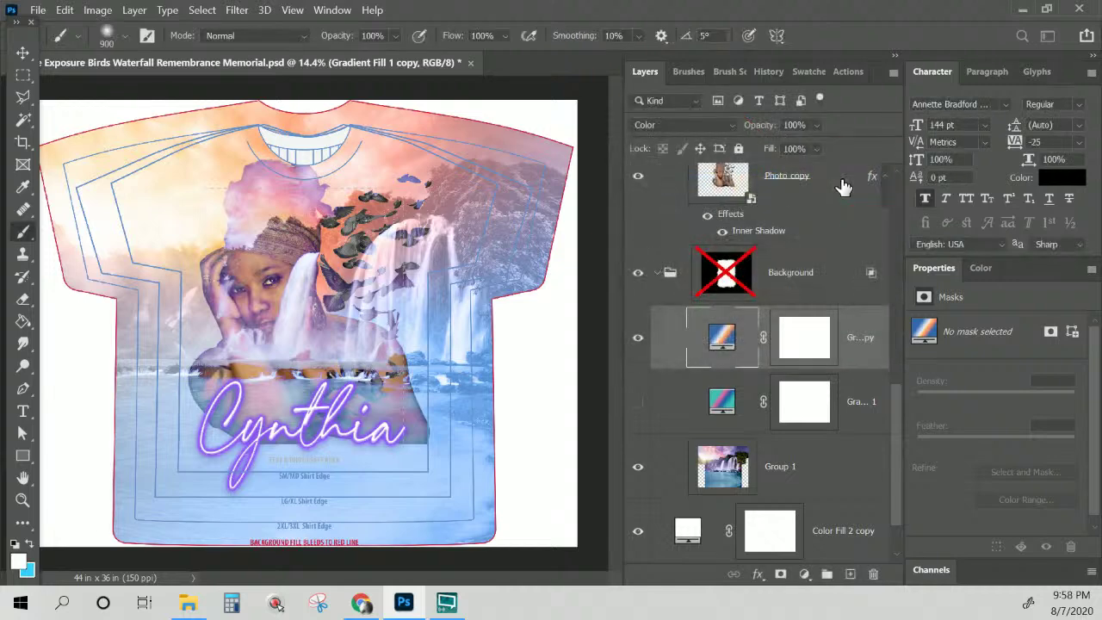
Lower Gradient Fill 1 copy's opacity to 40% and compare the background with and without it
click(816, 126)
drag(806, 143, 795, 146)
click(638, 340)
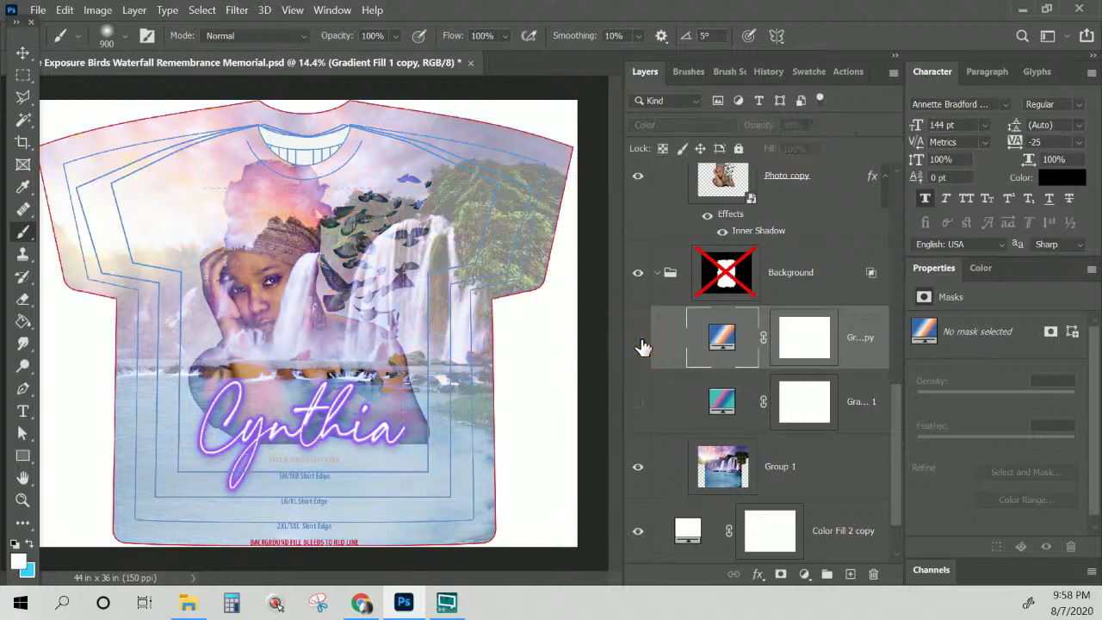
click(639, 338)
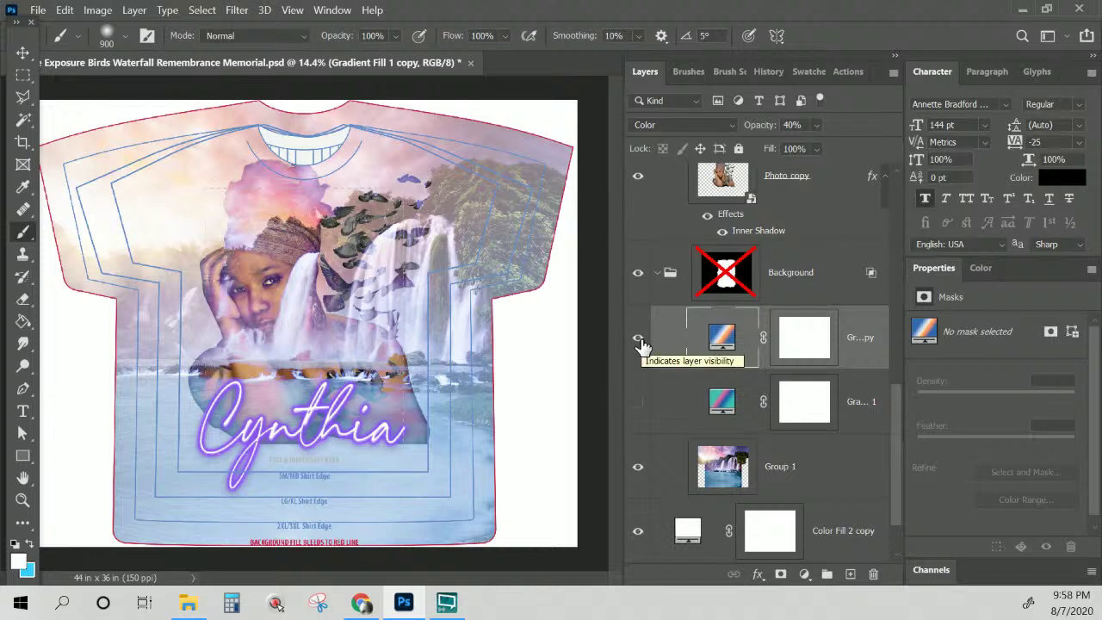
click(641, 341)
click(641, 341)
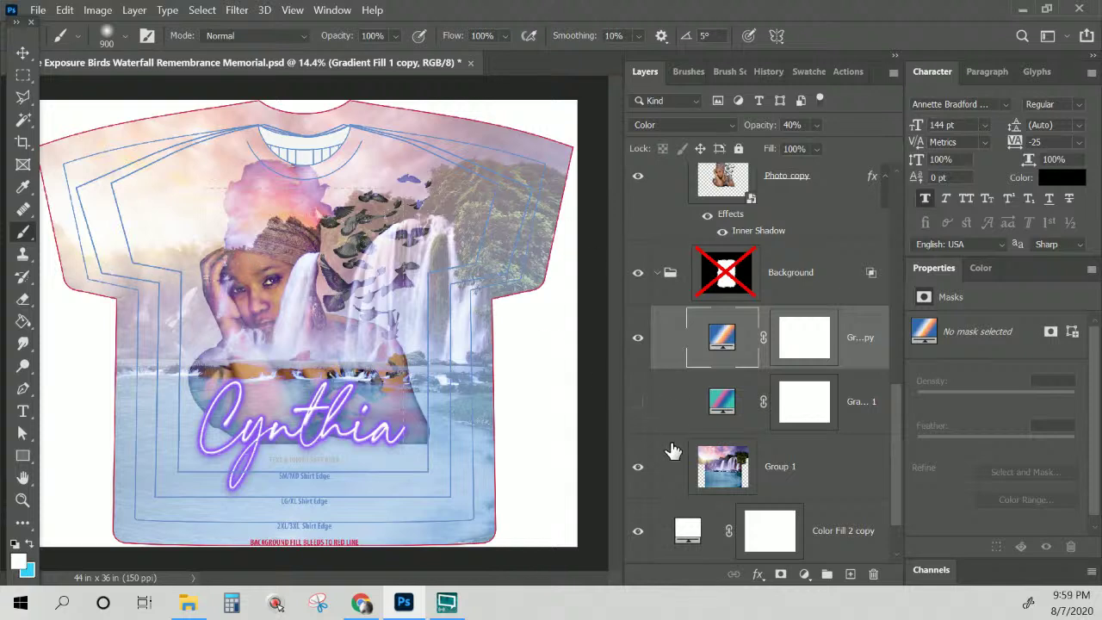
Try stronger and weaker Fill levels on the Group 1 waterfall layer and settle on 49%
click(713, 478)
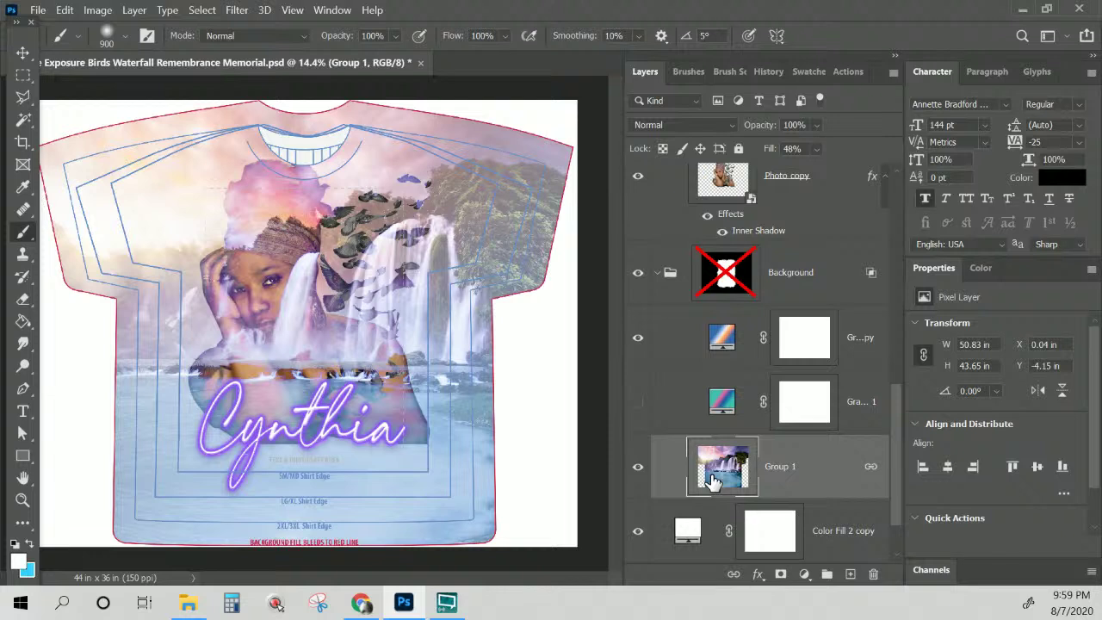
scroll(713, 480, down, 1)
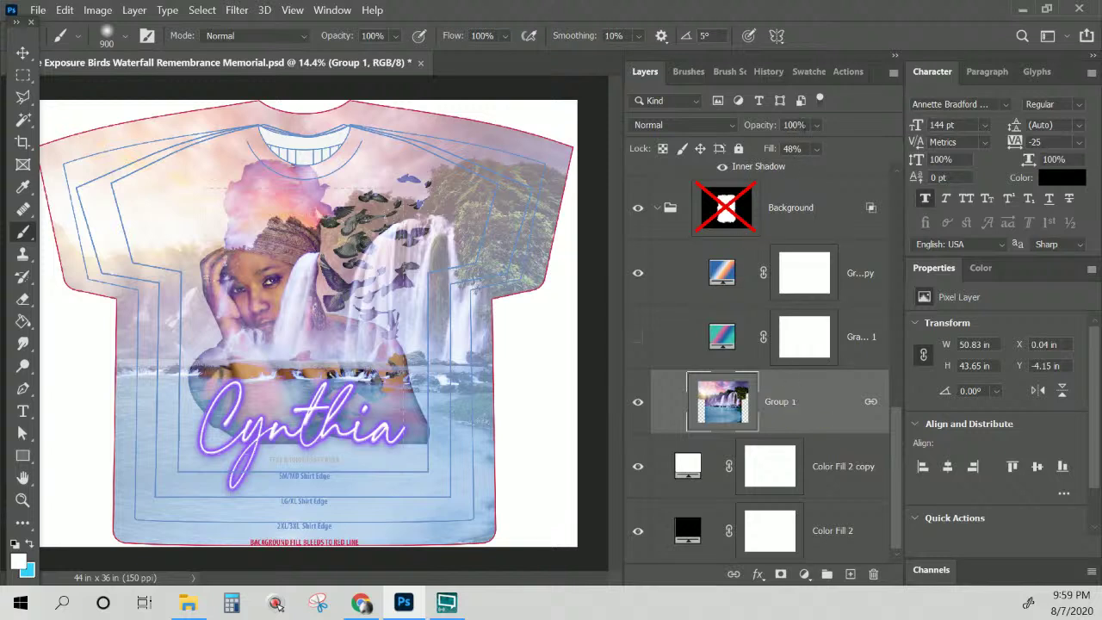
click(816, 149)
drag(853, 171, 896, 171)
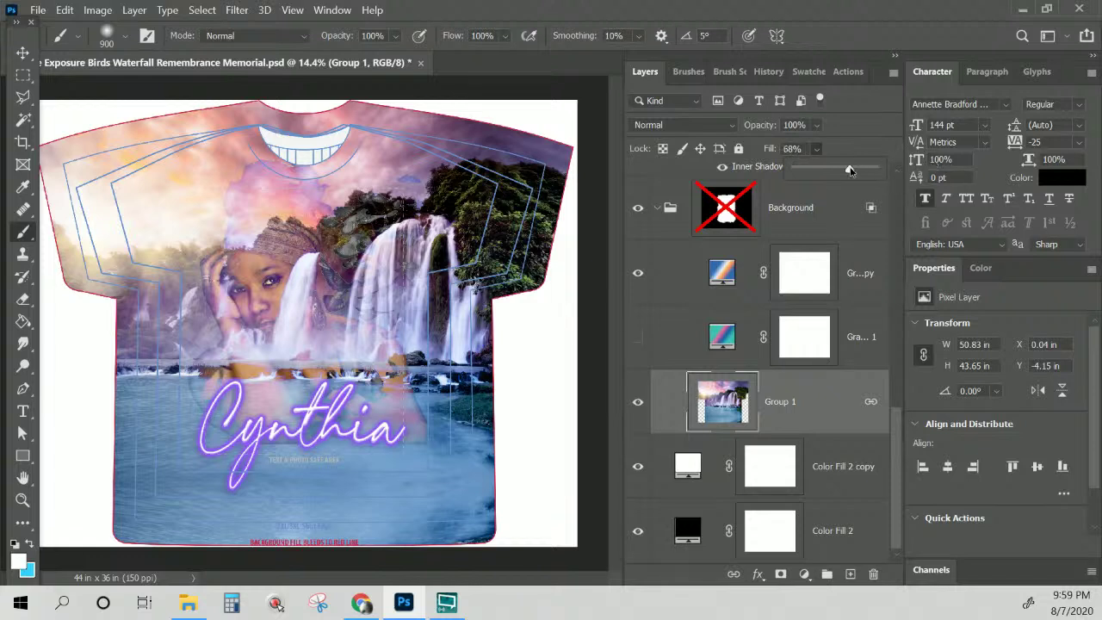
drag(849, 171, 844, 172)
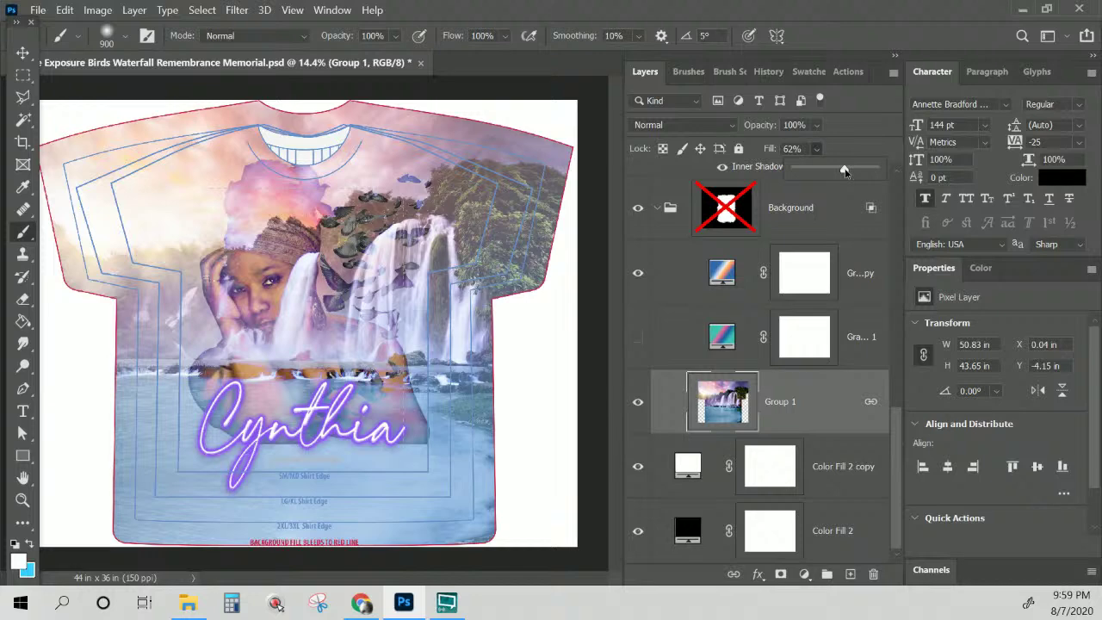
mouse_move(845, 170)
mouse_down()
mouse_move(835, 171)
mouse_move(858, 175)
mouse_up()
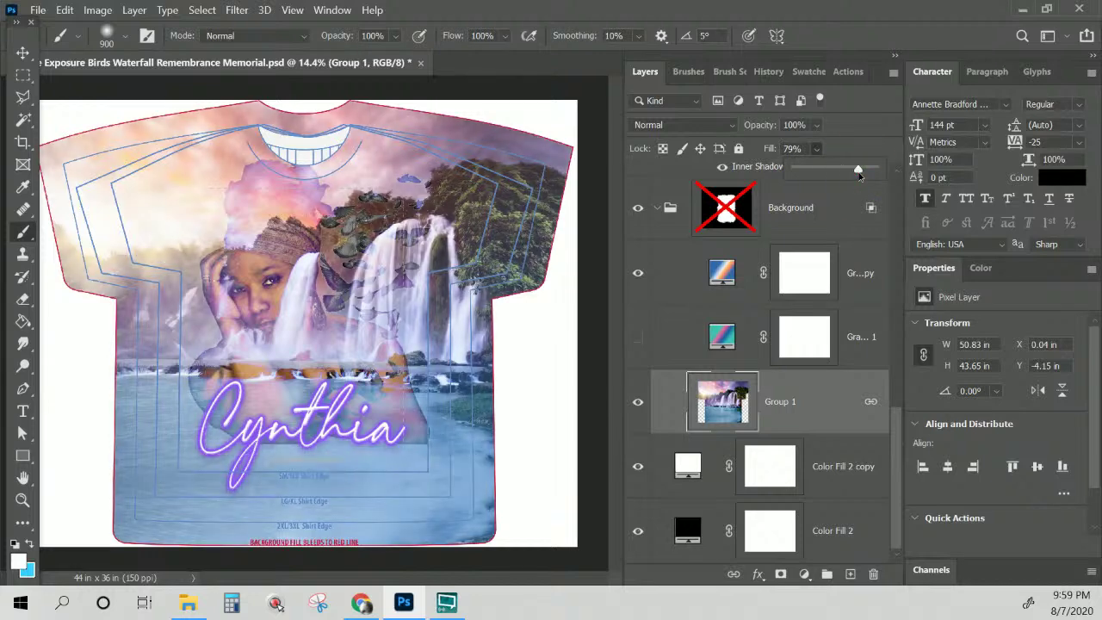
click(831, 170)
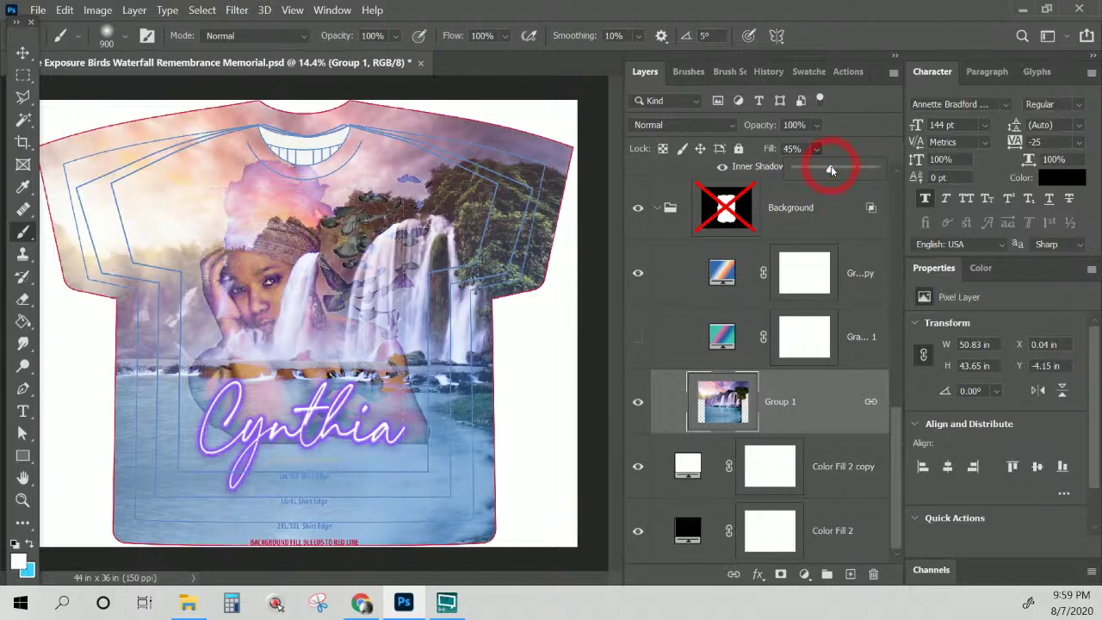
drag(833, 171, 830, 170)
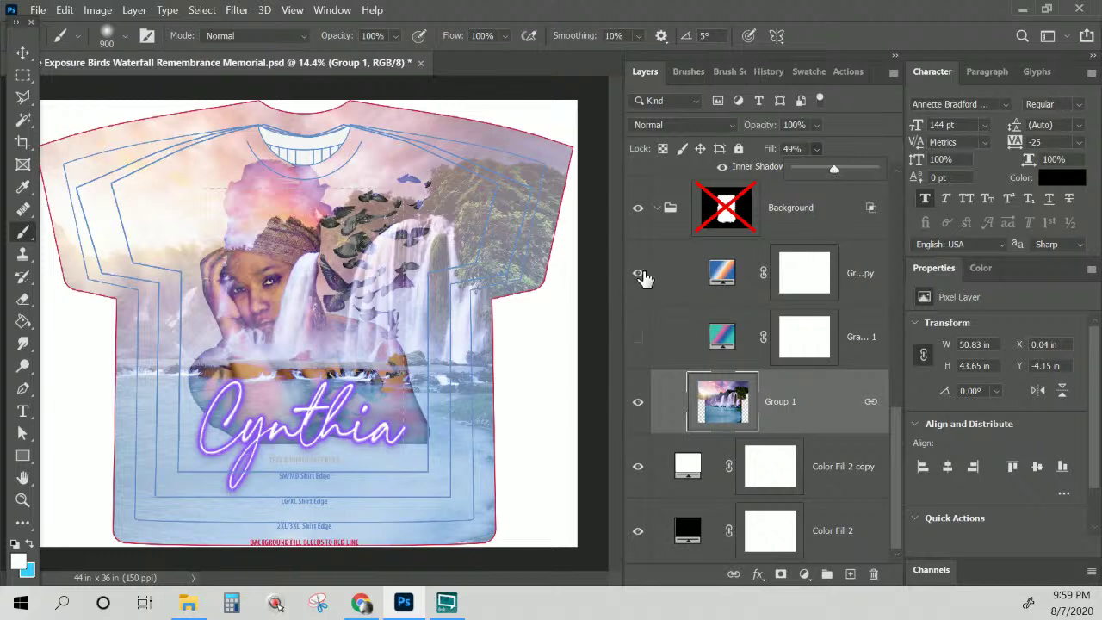
Compare the two gradient fills separately and combined, ending with only Gradient Fill 1 copy shown
click(638, 274)
click(638, 336)
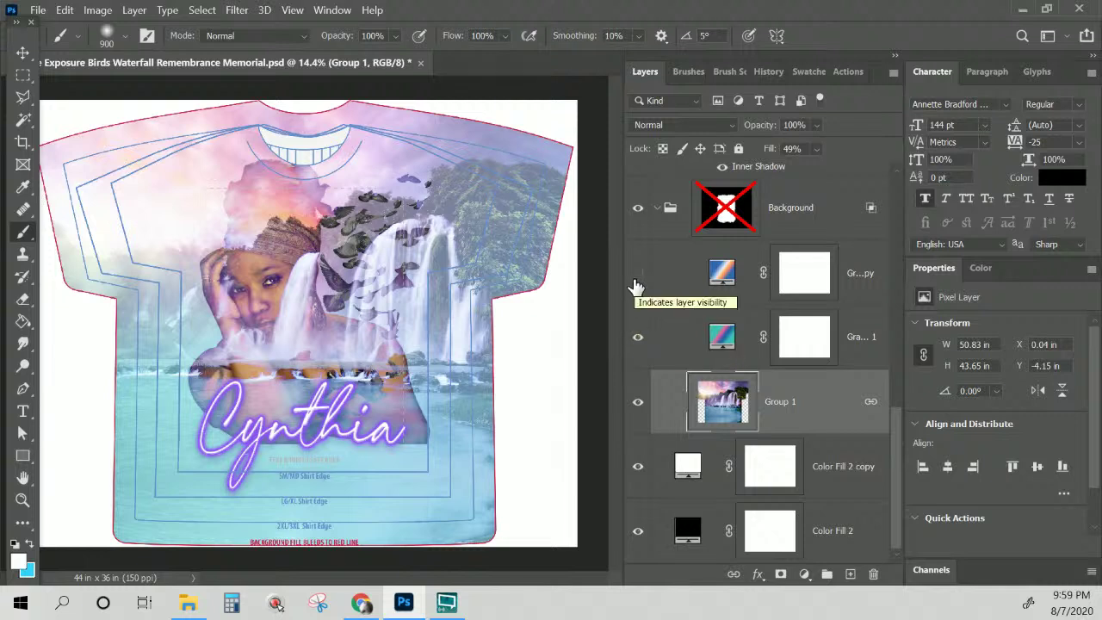
click(637, 276)
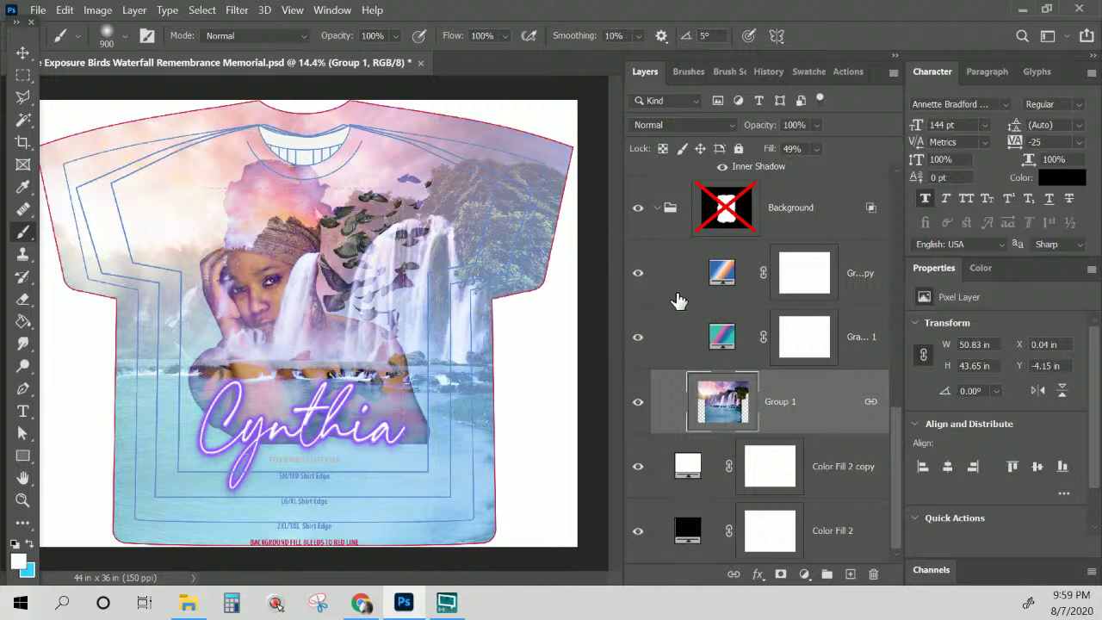
click(641, 343)
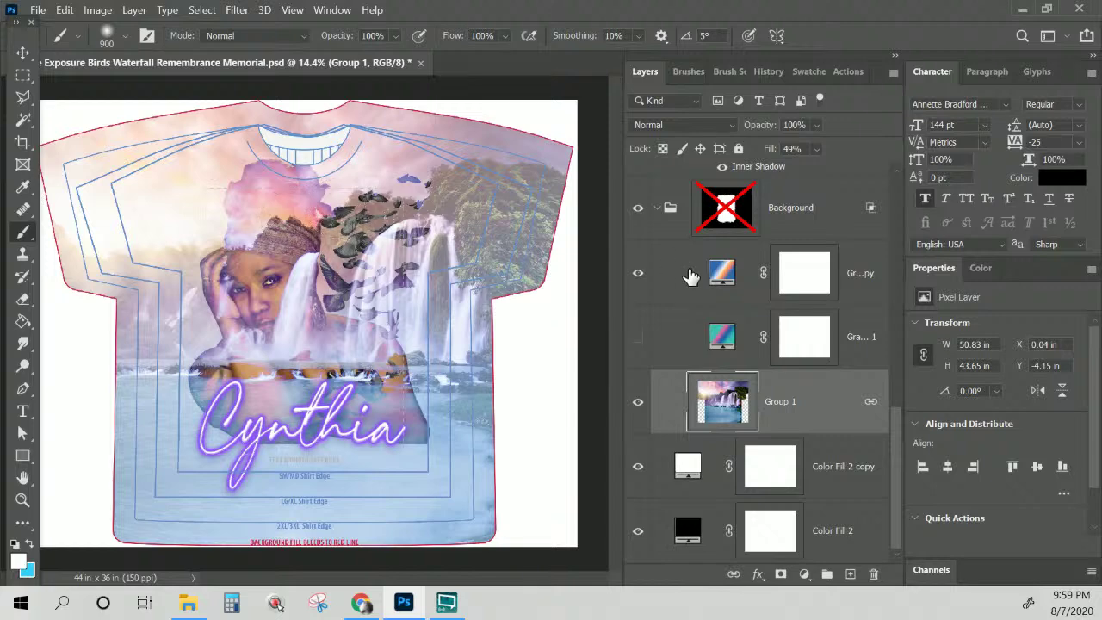
Compare the background with Gradient Fill 1 shown and hidden, leaving that gradient hidden
click(638, 336)
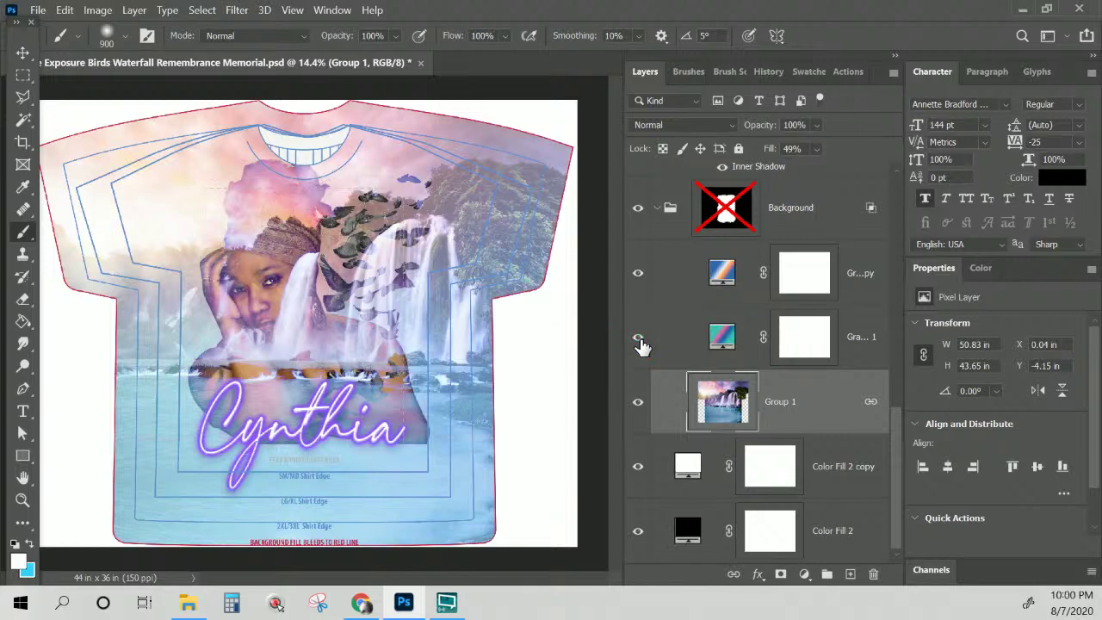
scroll(654, 337, up, 5)
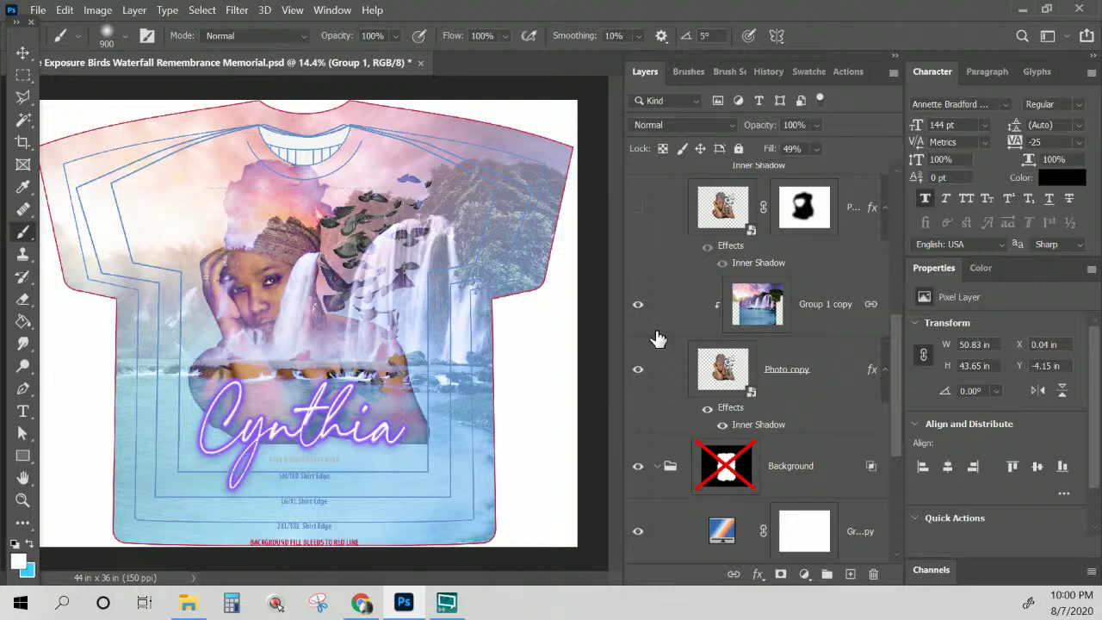
scroll(658, 338, down, 5)
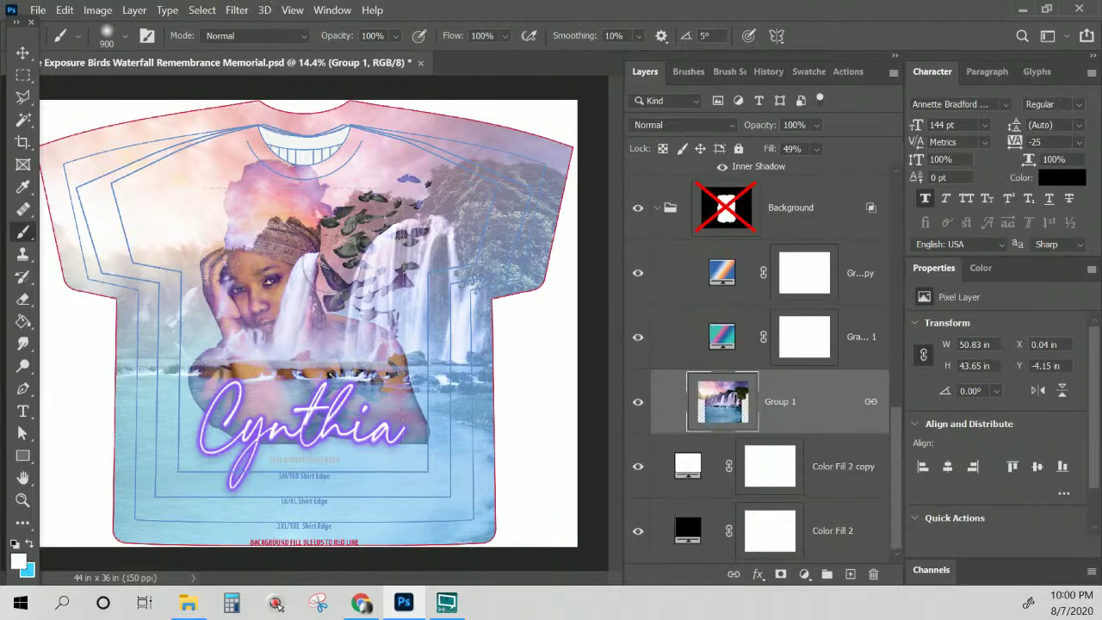
click(638, 337)
Compare the portrait with and without the Group 1 copy waterfall overlay, leaving the overlay shown
scroll(642, 327, up, 4)
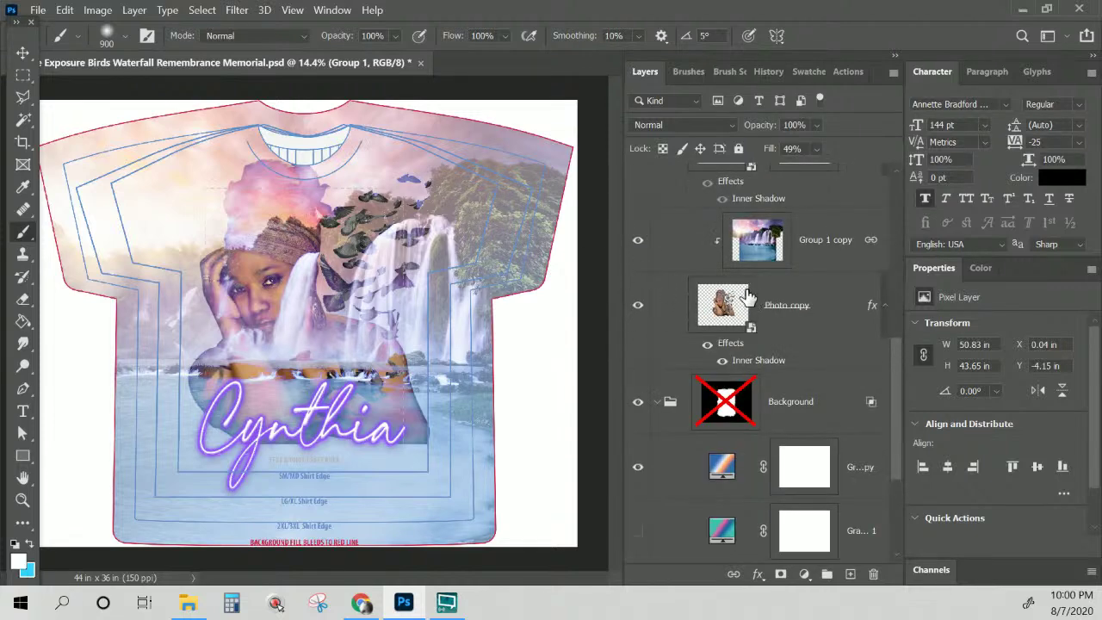
scroll(740, 314, up, 1)
scroll(757, 314, down, 2)
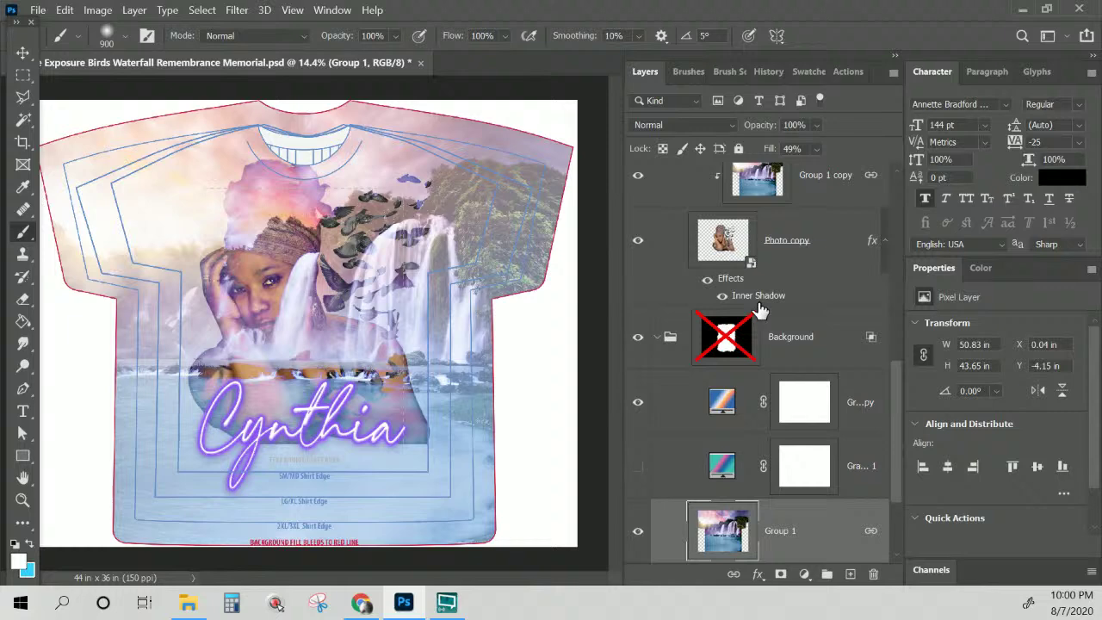
click(760, 200)
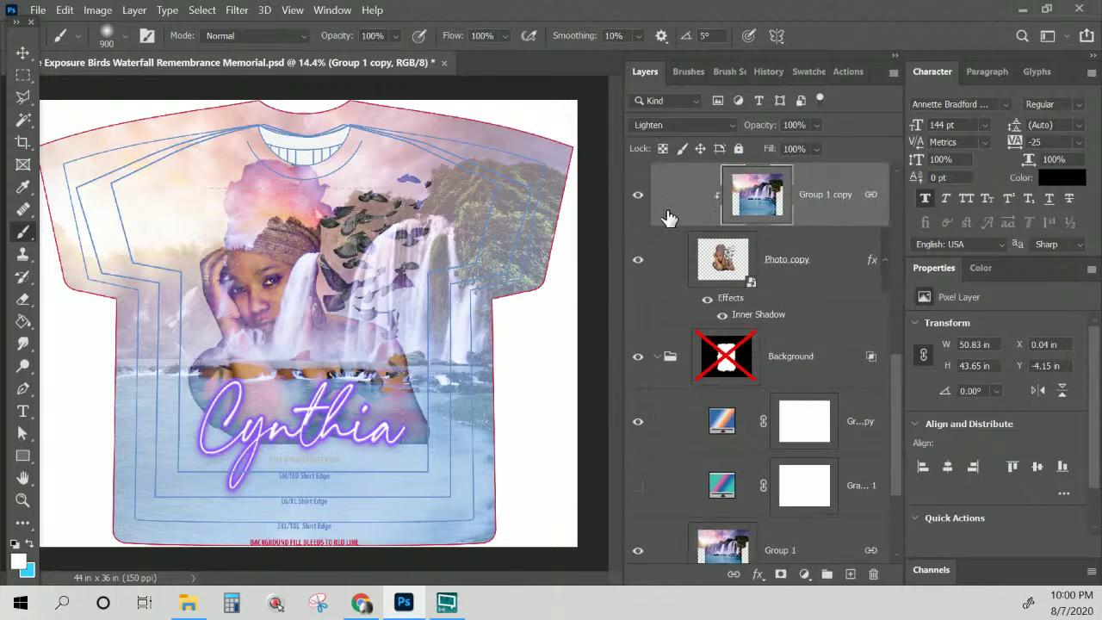
click(638, 200)
click(638, 199)
click(639, 200)
click(637, 200)
Duplicate Gradient Fill 1 copy directly above Group 1 copy and clip the duplicate to the Photo copy portrait
click(724, 423)
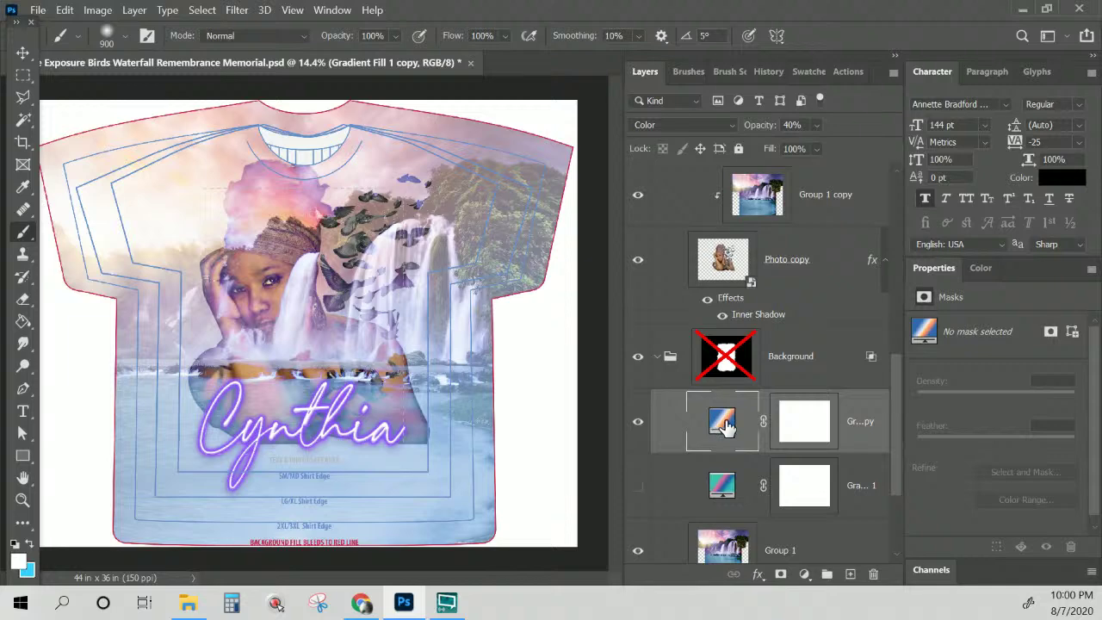
drag(723, 422, 787, 290)
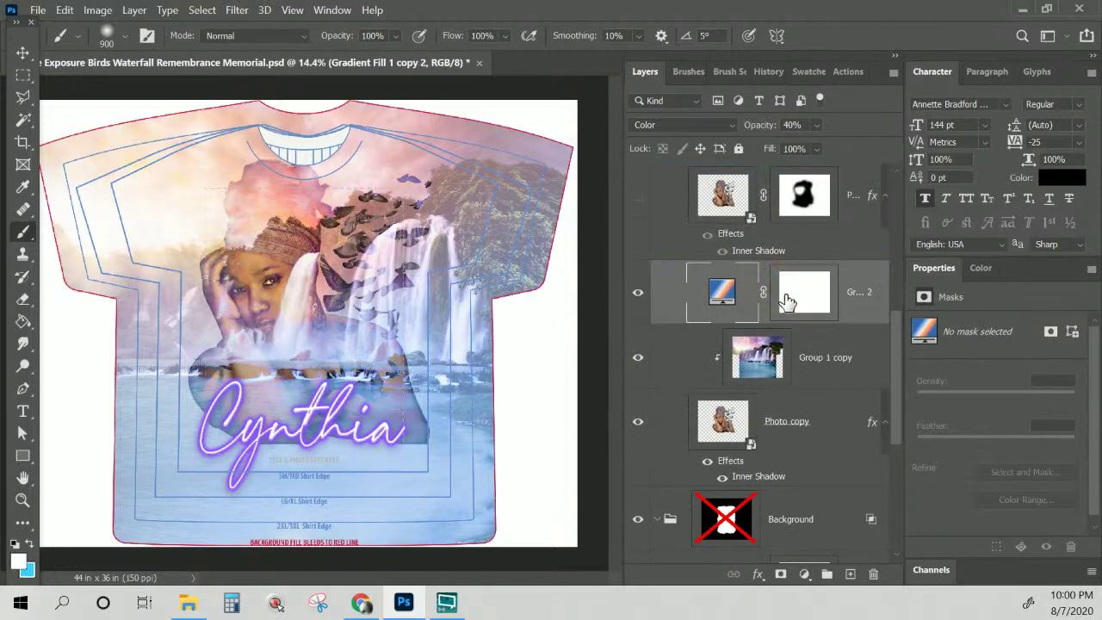
drag(856, 300, 832, 288)
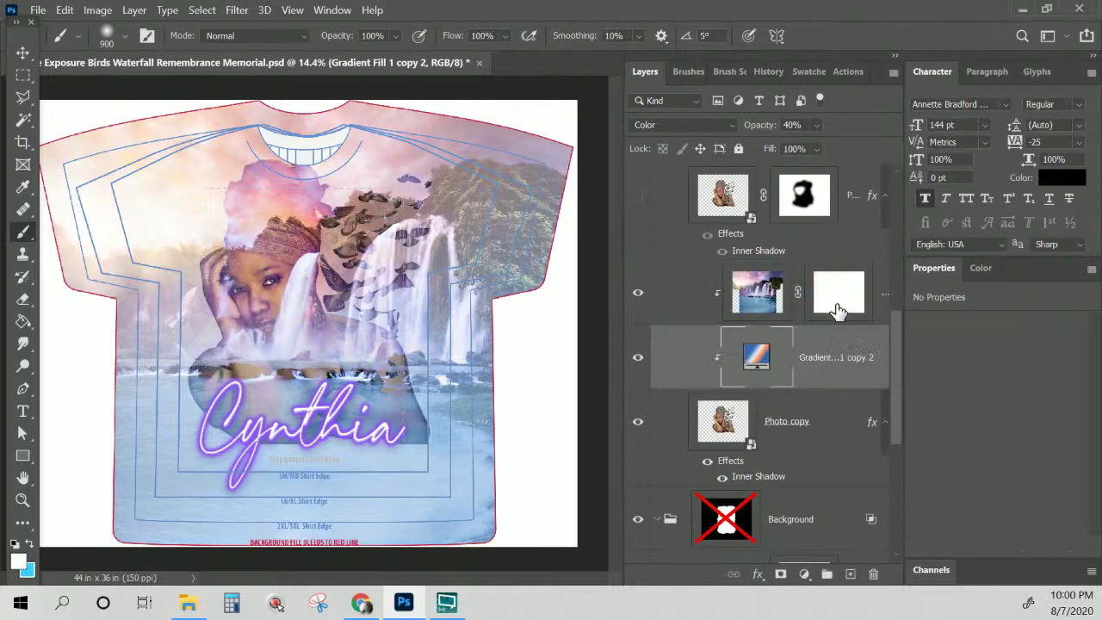
drag(764, 377, 762, 282)
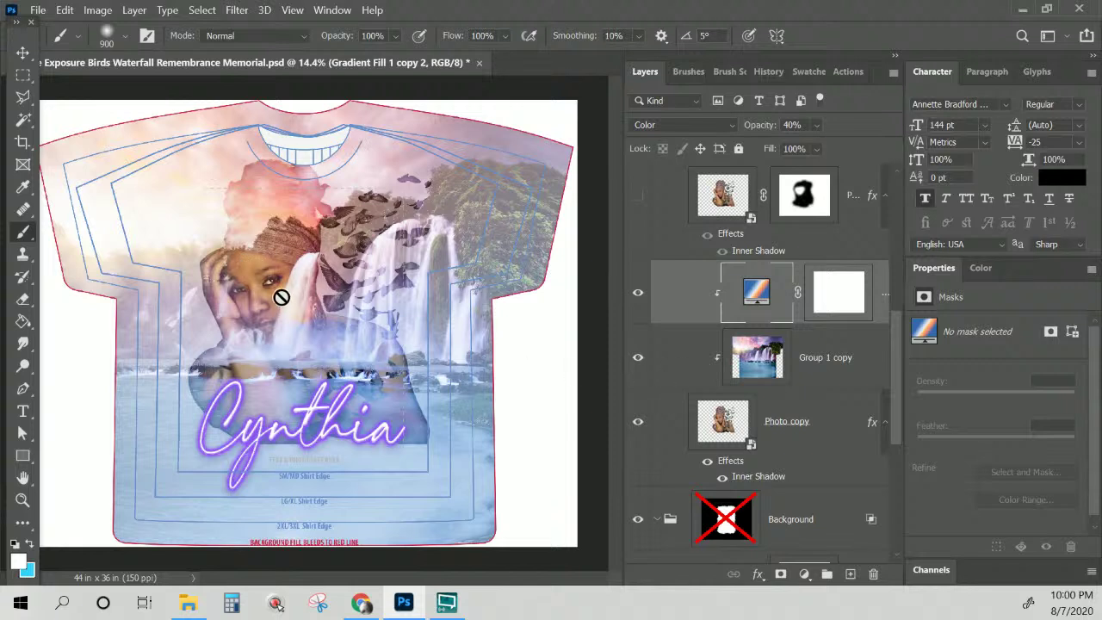
Paint black on the clipped orange-blue gradient's mask over the woman's face, hand and shoulder, and compare the portrait with and without the gradient
click(837, 291)
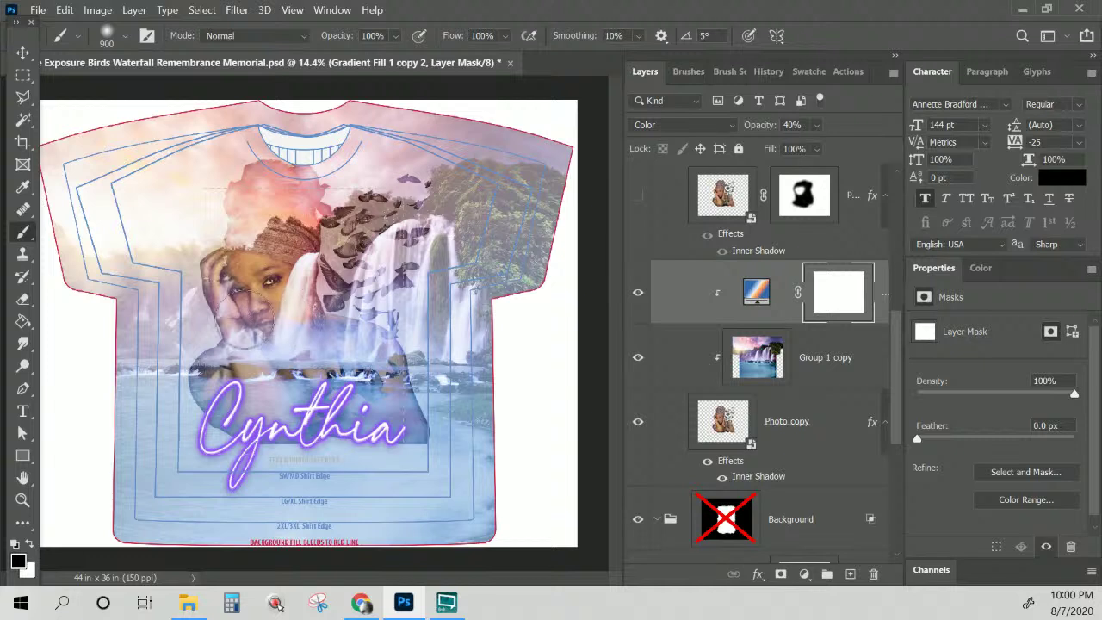
click(276, 304)
mouse_move(258, 293)
mouse_down()
mouse_move(284, 312)
mouse_move(246, 316)
mouse_move(254, 346)
mouse_move(229, 281)
mouse_move(262, 360)
mouse_move(285, 277)
mouse_move(296, 332)
mouse_move(272, 284)
mouse_move(292, 310)
mouse_up()
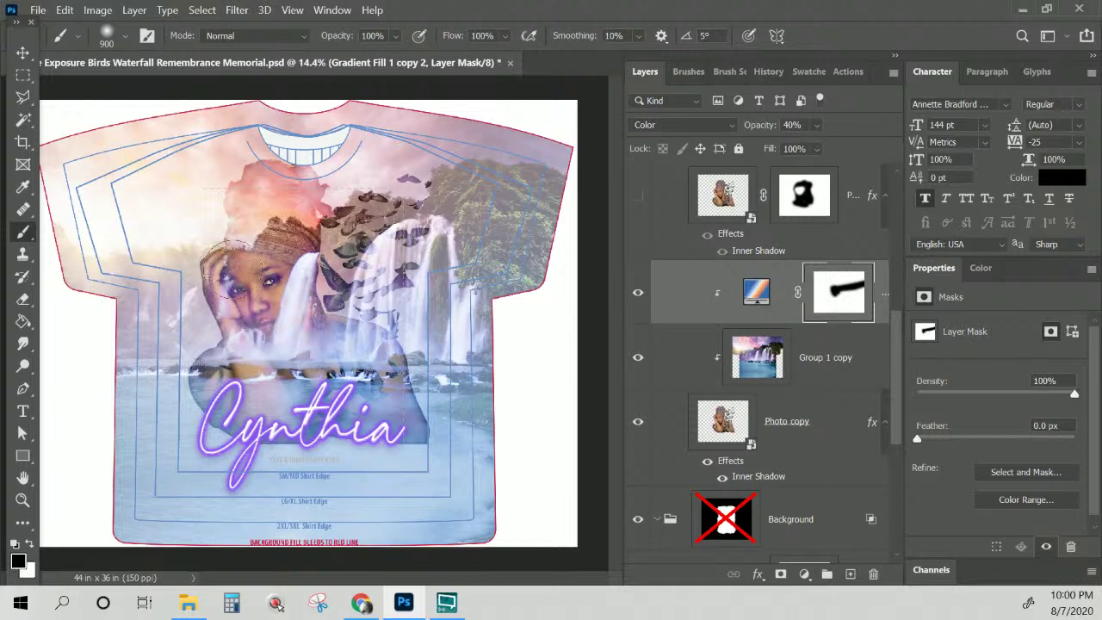
mouse_move(257, 336)
mouse_down()
mouse_move(278, 285)
mouse_move(304, 344)
mouse_up()
mouse_move(250, 281)
mouse_down()
mouse_move(266, 365)
mouse_move(292, 320)
mouse_move(338, 354)
mouse_up()
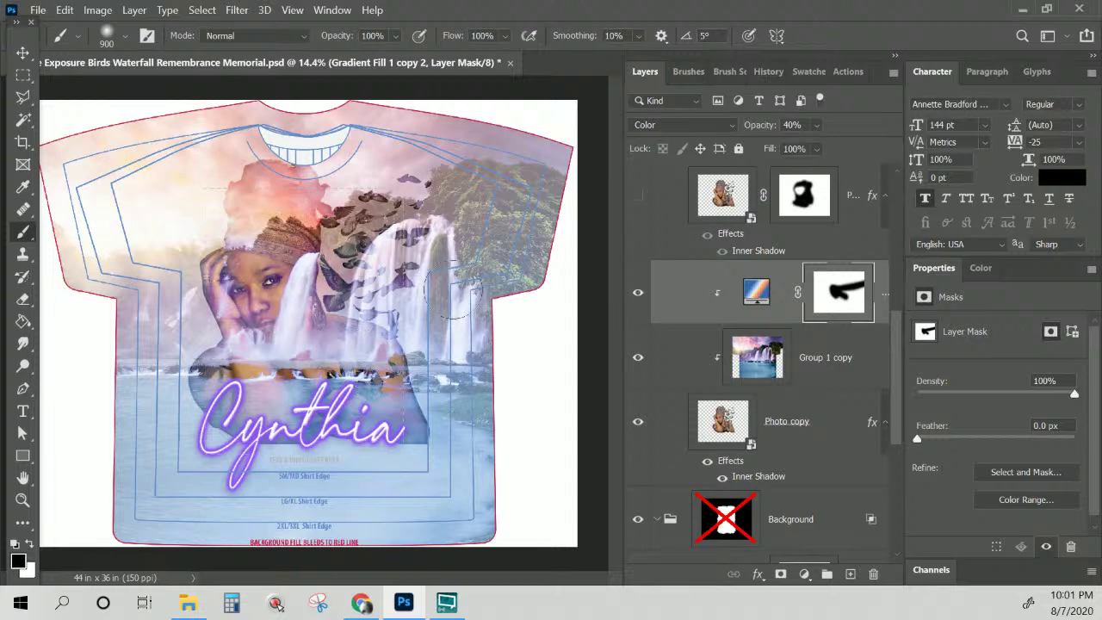
click(639, 294)
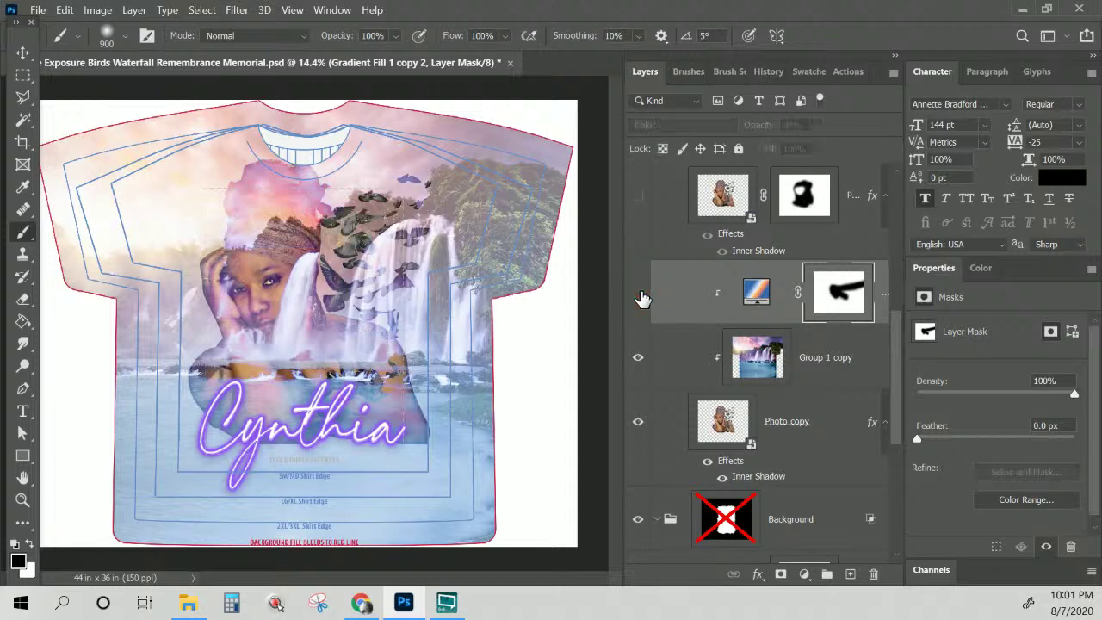
click(638, 294)
Duplicate Gradient Fill 1 as a clipped layer above Group 1 copy, and show the teal-pink gradients instead of the orange-blue ones
scroll(861, 332, down, 3)
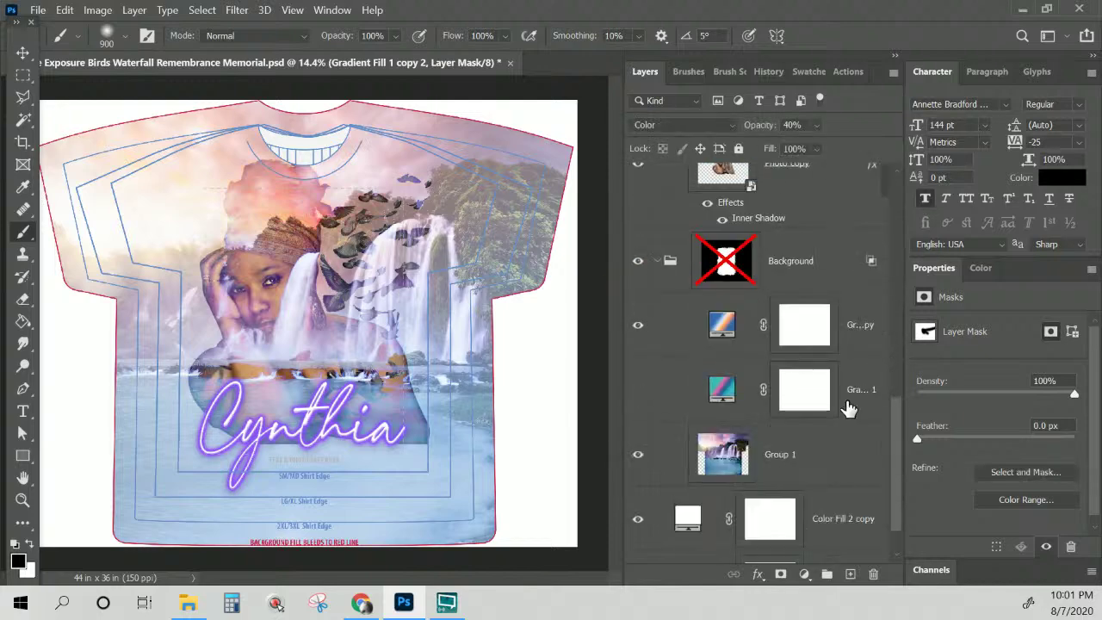
click(863, 405)
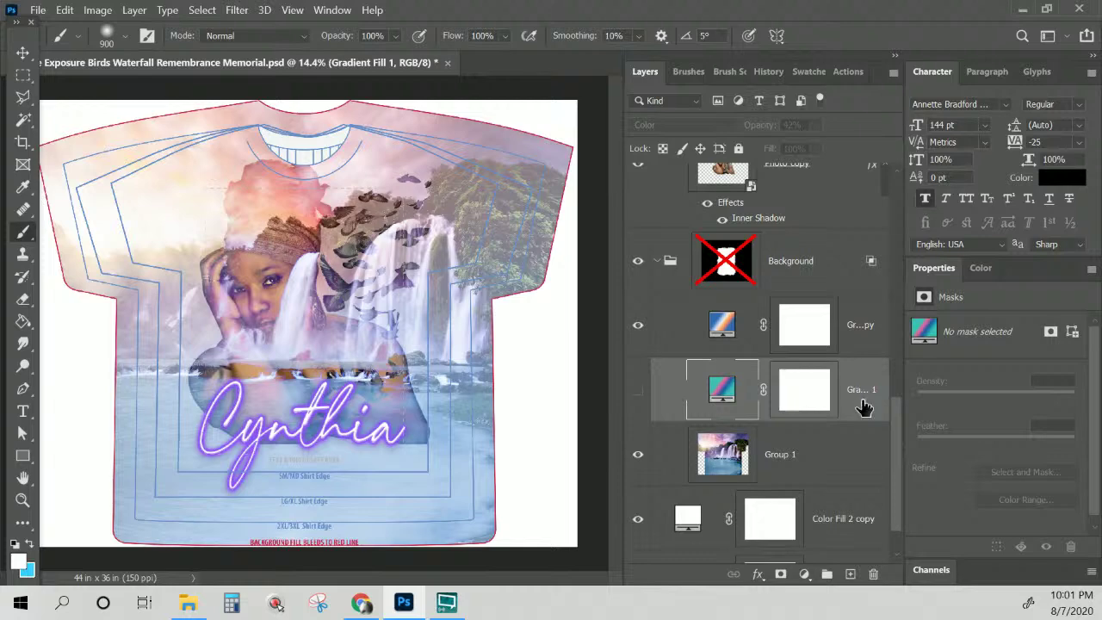
drag(863, 406, 812, 237)
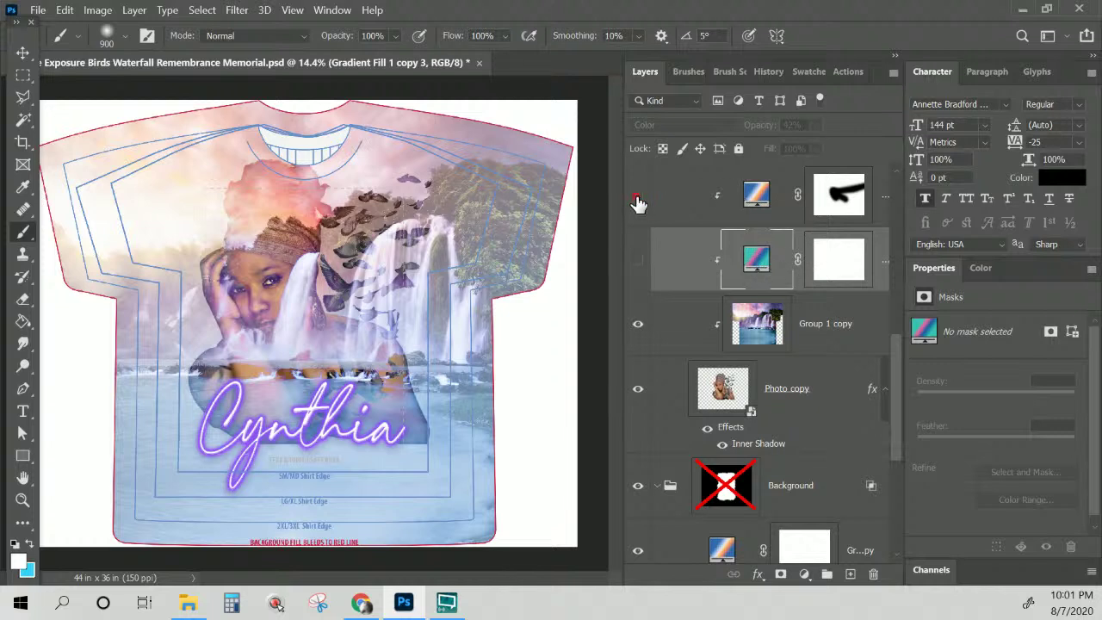
click(637, 263)
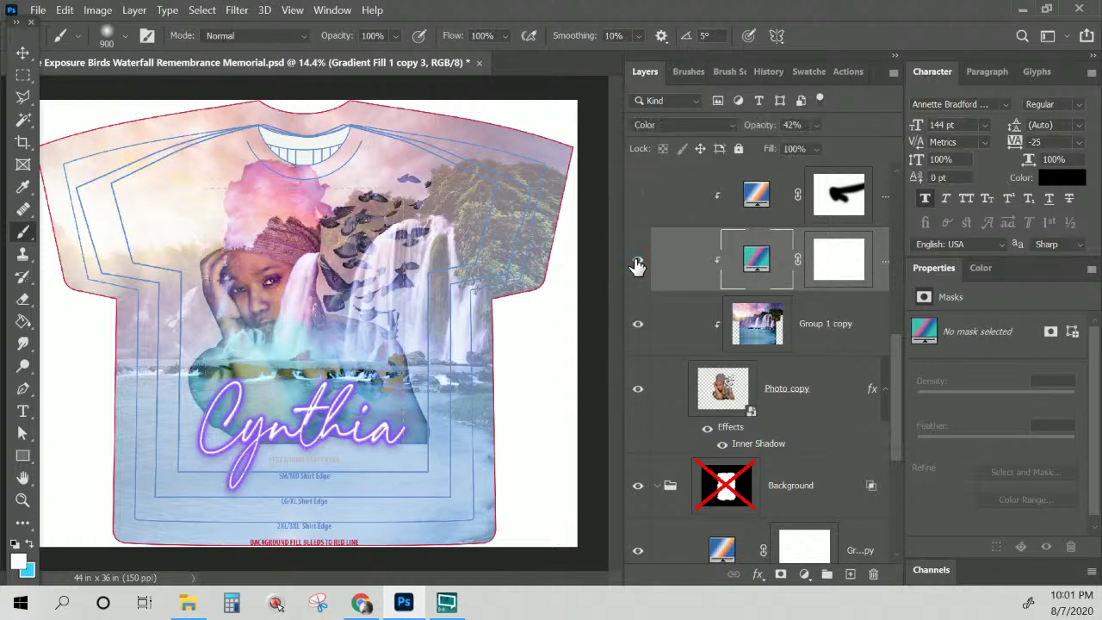
scroll(777, 419, down, 3)
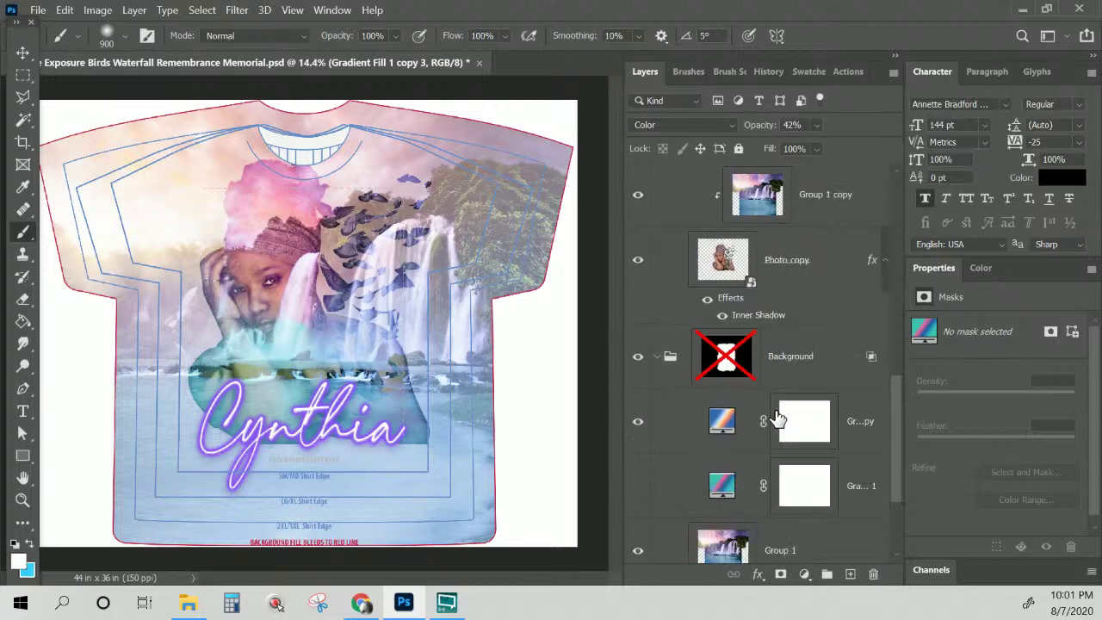
scroll(778, 419, down, 2)
click(638, 291)
click(638, 358)
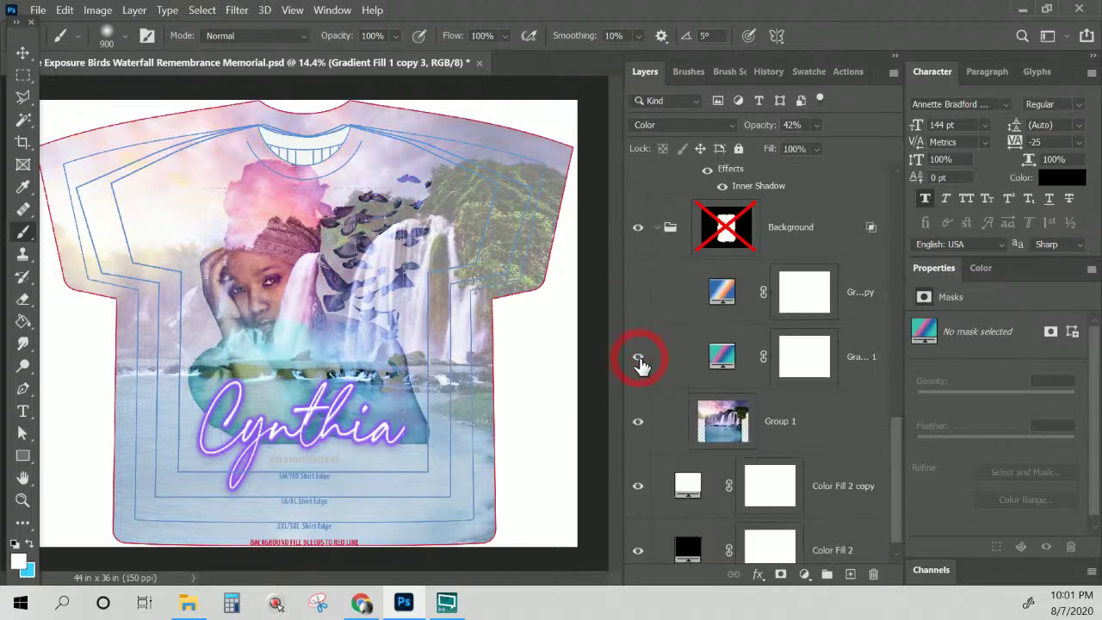
Paint black on the clipped teal-pink gradient's mask over the woman's face, hand and shoulder, and compare the portrait with and without it
scroll(706, 389, up, 2)
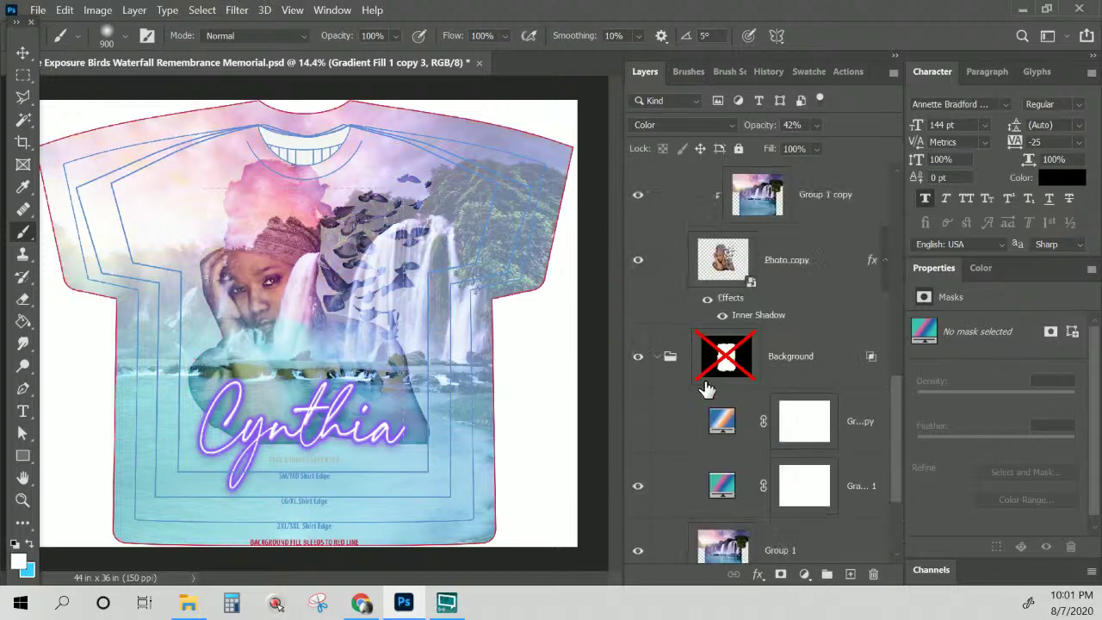
scroll(705, 389, up, 1)
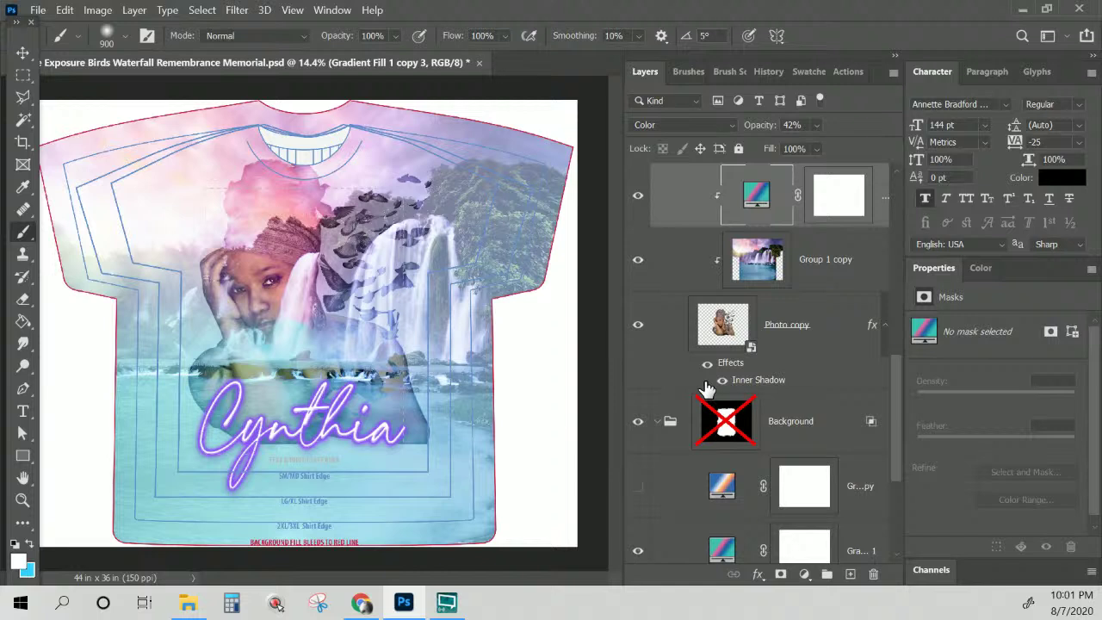
click(839, 199)
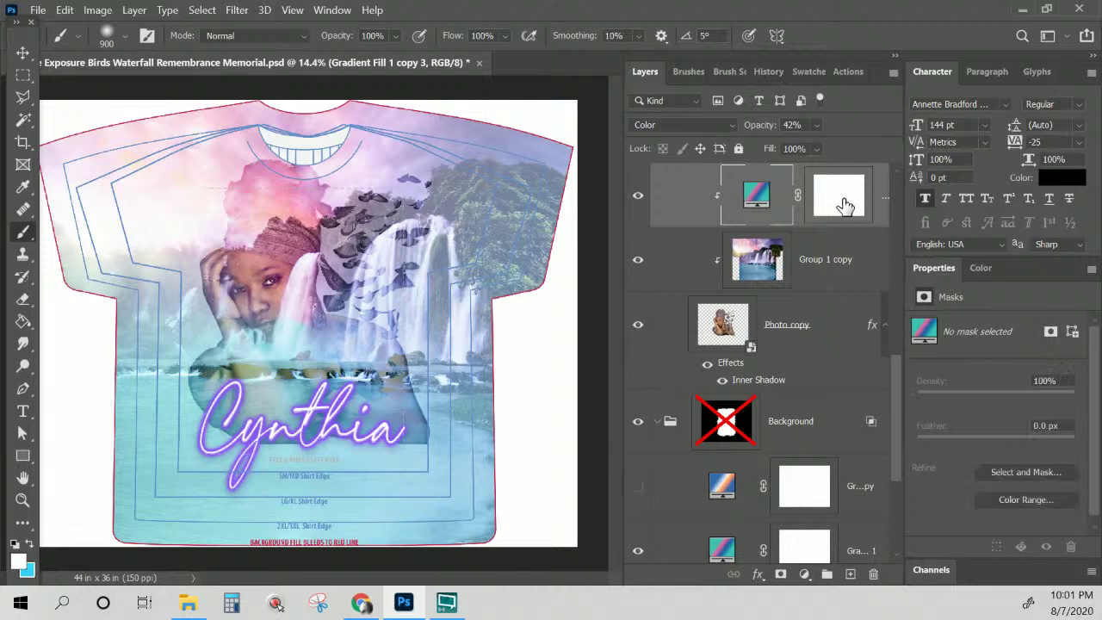
mouse_move(252, 292)
mouse_down()
mouse_move(274, 335)
mouse_move(291, 307)
mouse_move(254, 299)
mouse_up()
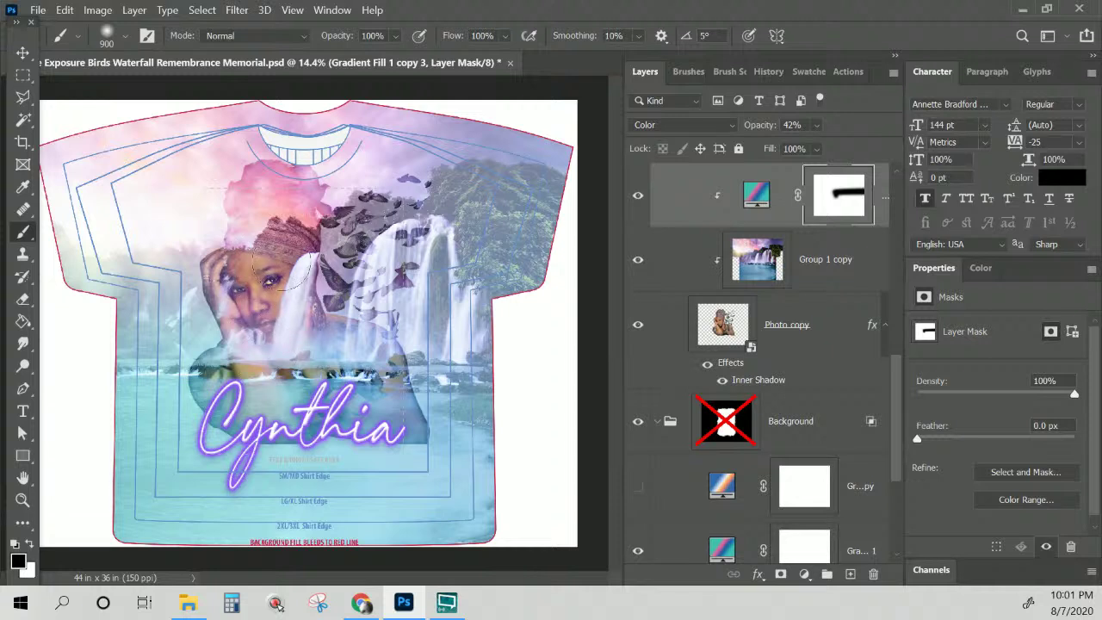
drag(301, 356, 283, 337)
mouse_move(250, 284)
mouse_down()
mouse_move(259, 344)
mouse_move(275, 353)
mouse_move(293, 293)
mouse_move(293, 340)
mouse_move(286, 286)
mouse_move(274, 281)
mouse_up()
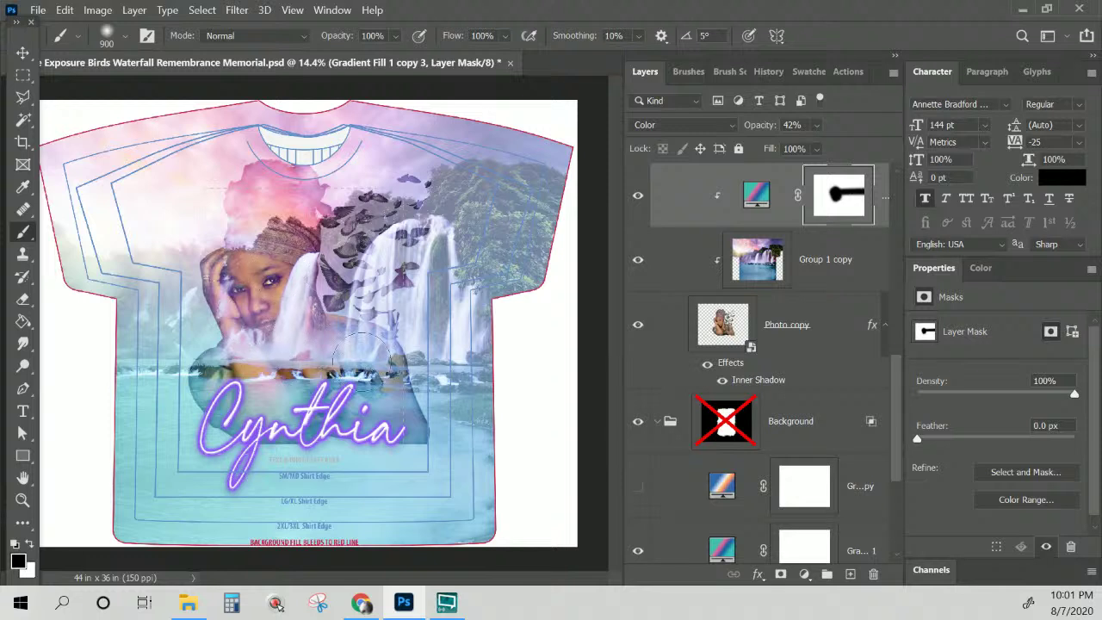
drag(389, 396, 358, 363)
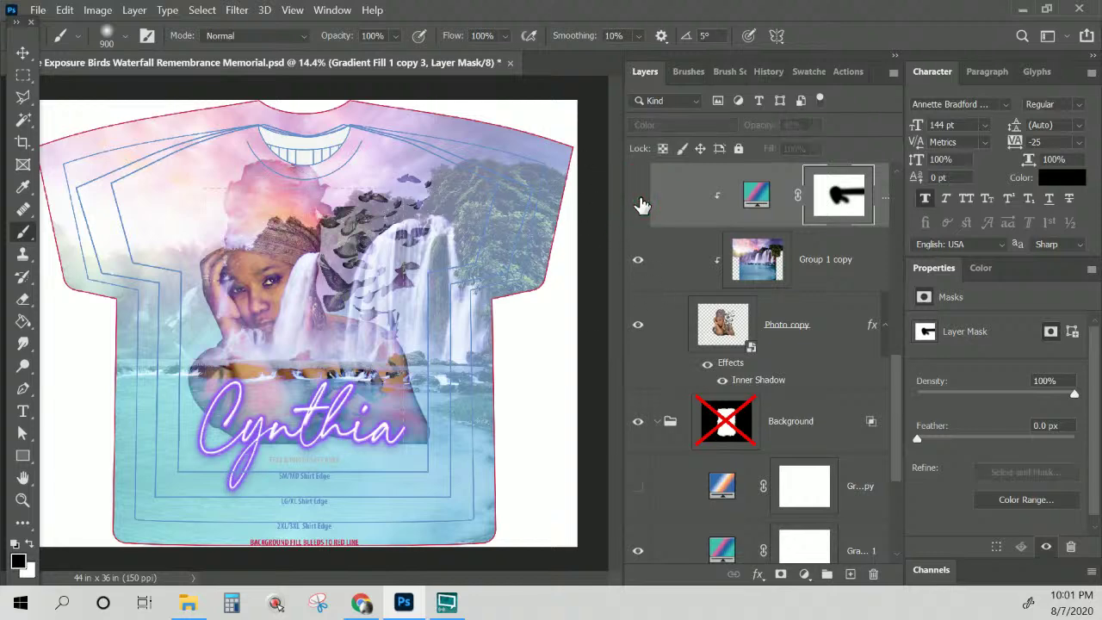
click(637, 198)
Review the layer stack up to the text group and select the visible name text layer
scroll(661, 227, up, 3)
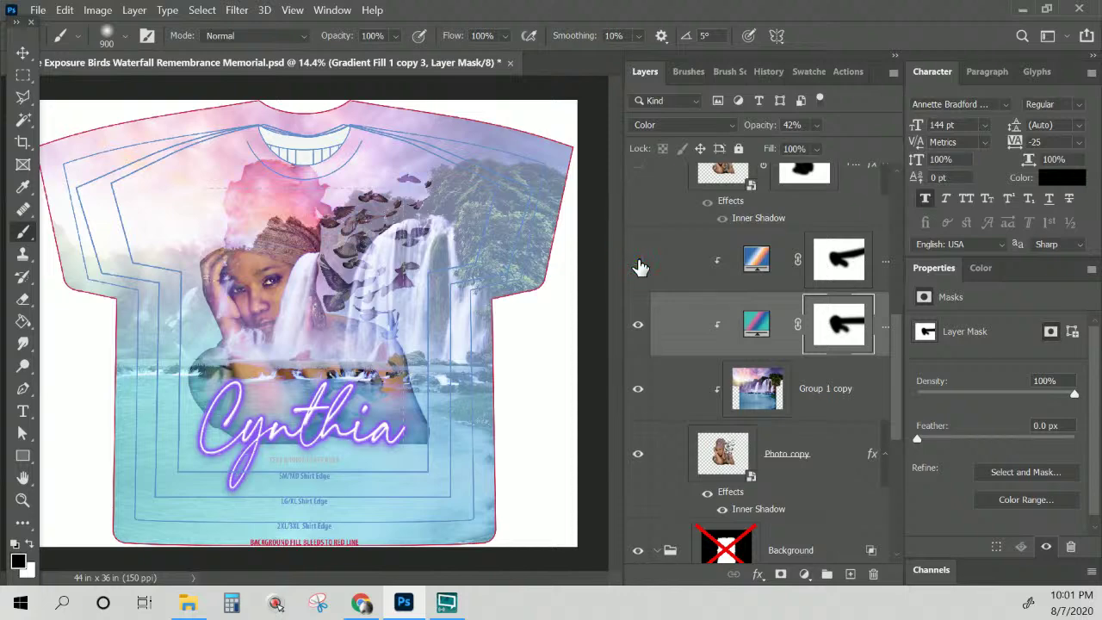
scroll(661, 326, down, 3)
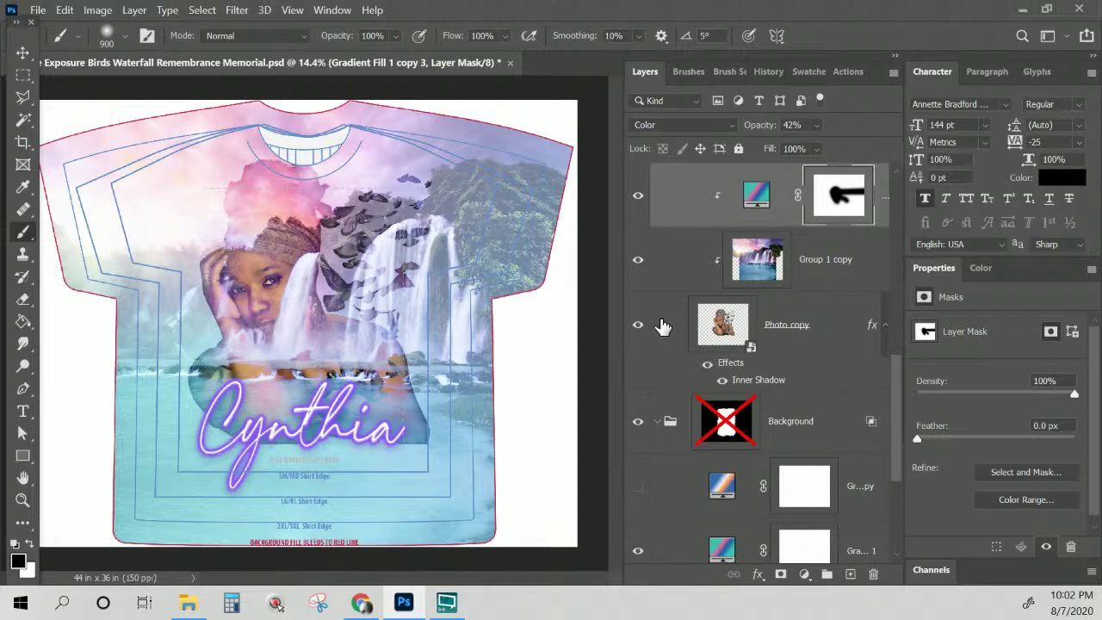
scroll(661, 326, up, 10)
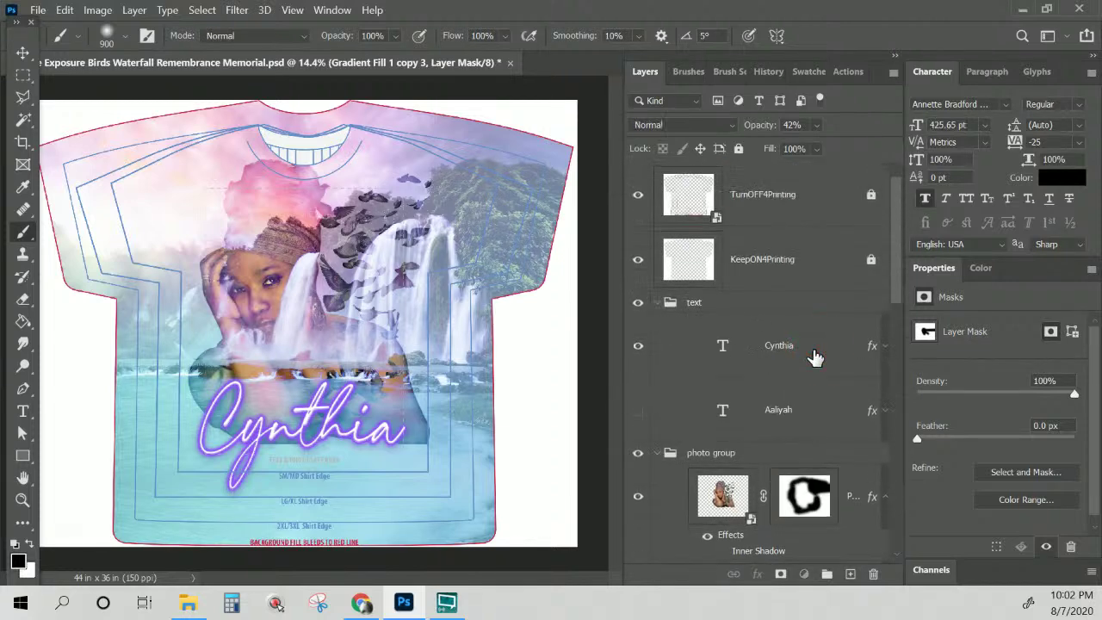
click(814, 357)
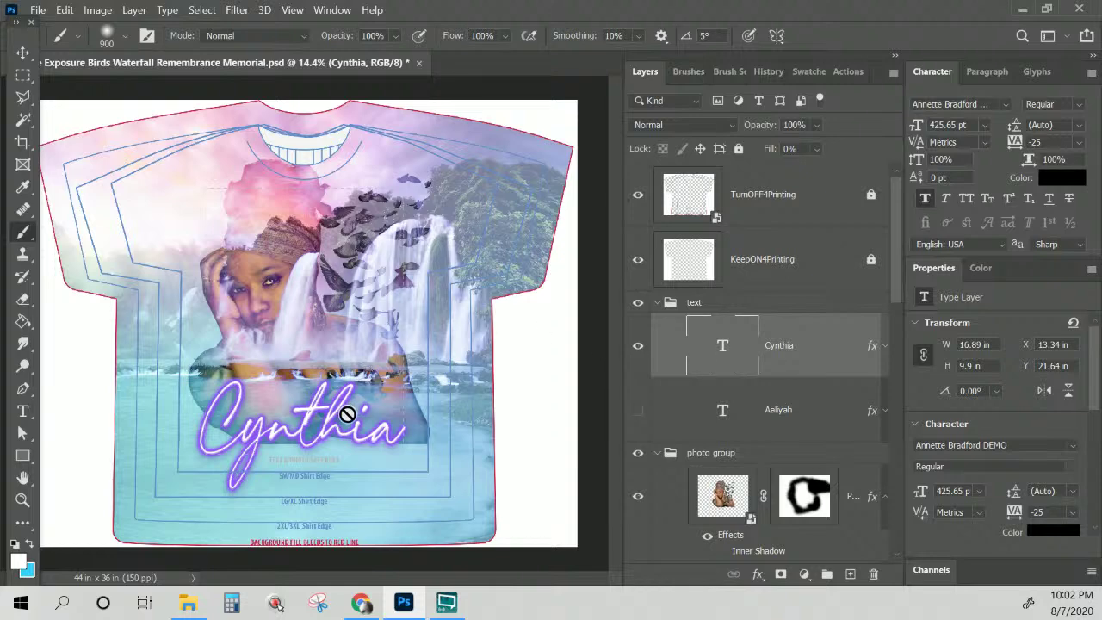
Show the orange-blue gradients on both the portrait and the background, and hide the teal-pink ones
scroll(669, 391, down, 6)
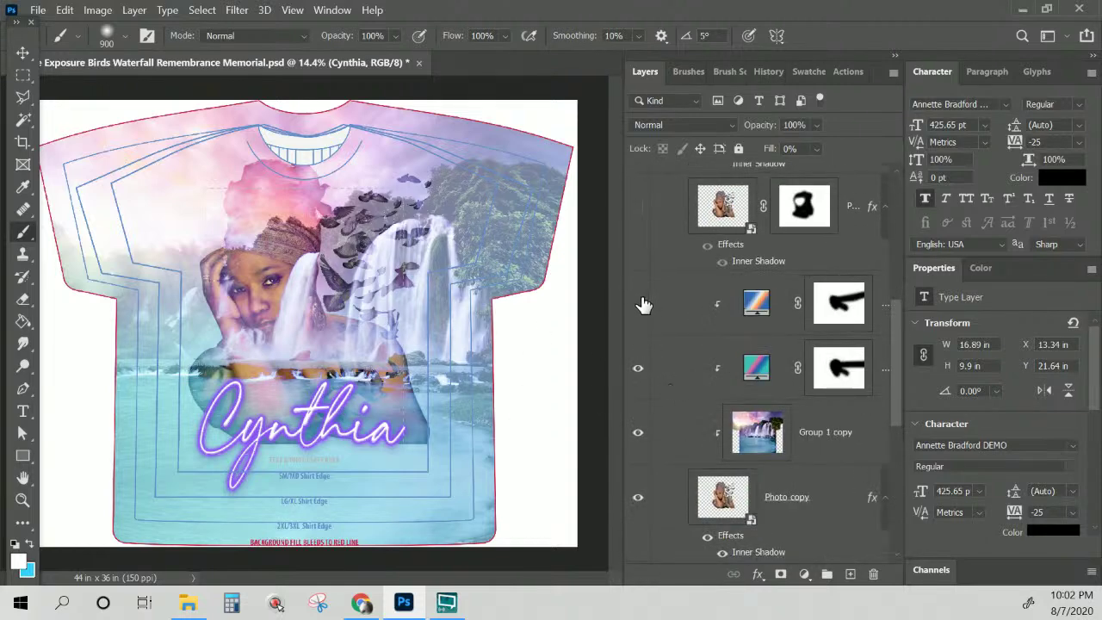
click(639, 370)
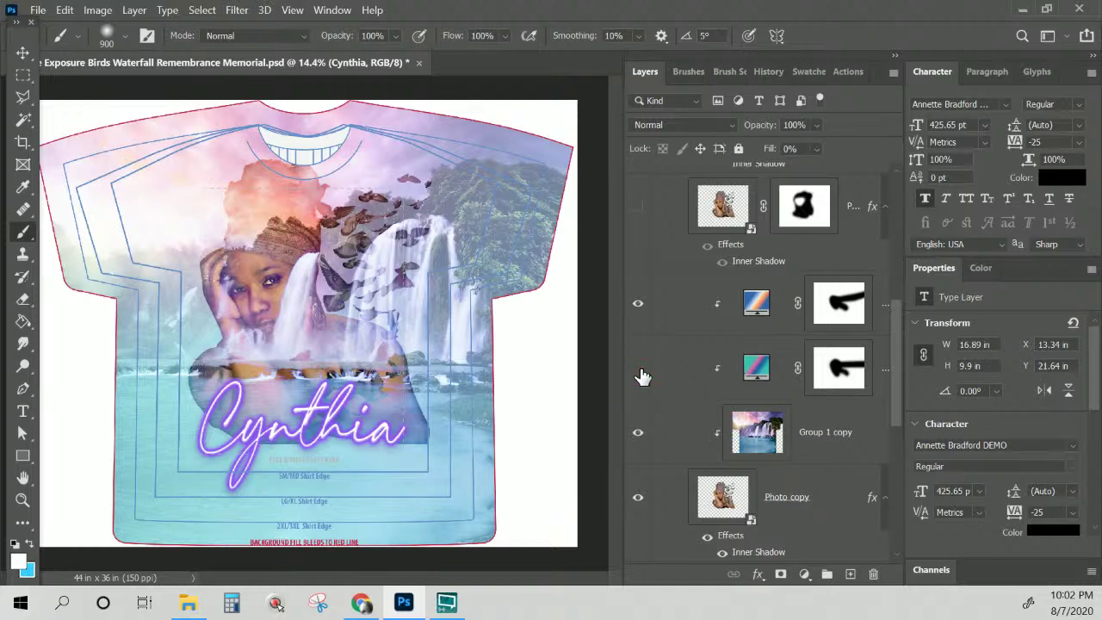
scroll(644, 375, down, 5)
click(638, 399)
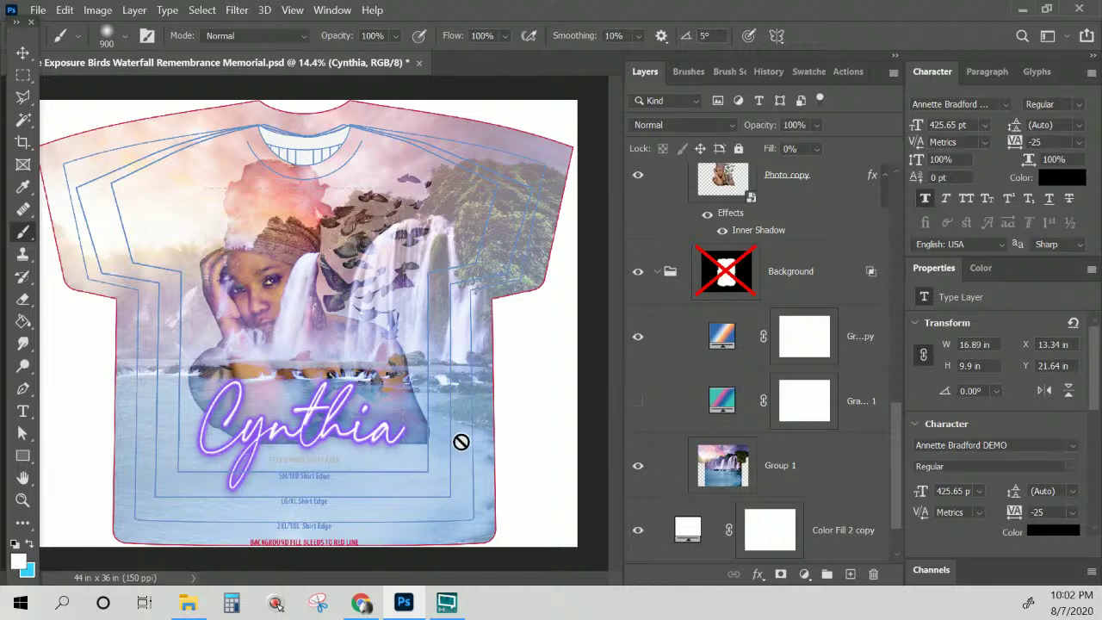
Open the contents of the Photo copy smart object
scroll(727, 236, up, 1)
click(723, 237)
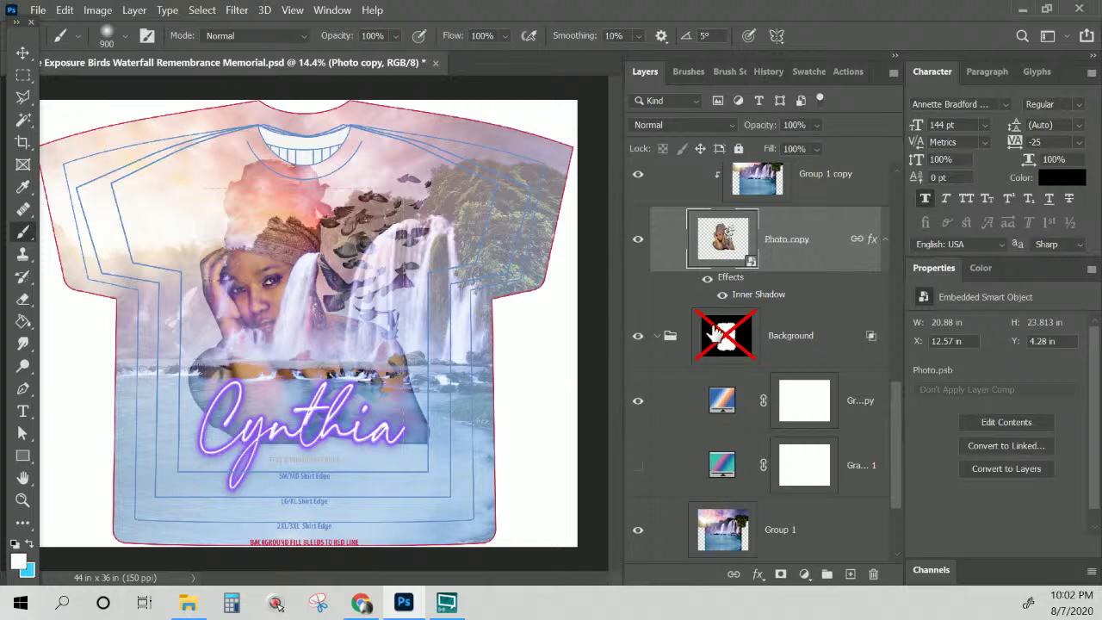
double_click(726, 246)
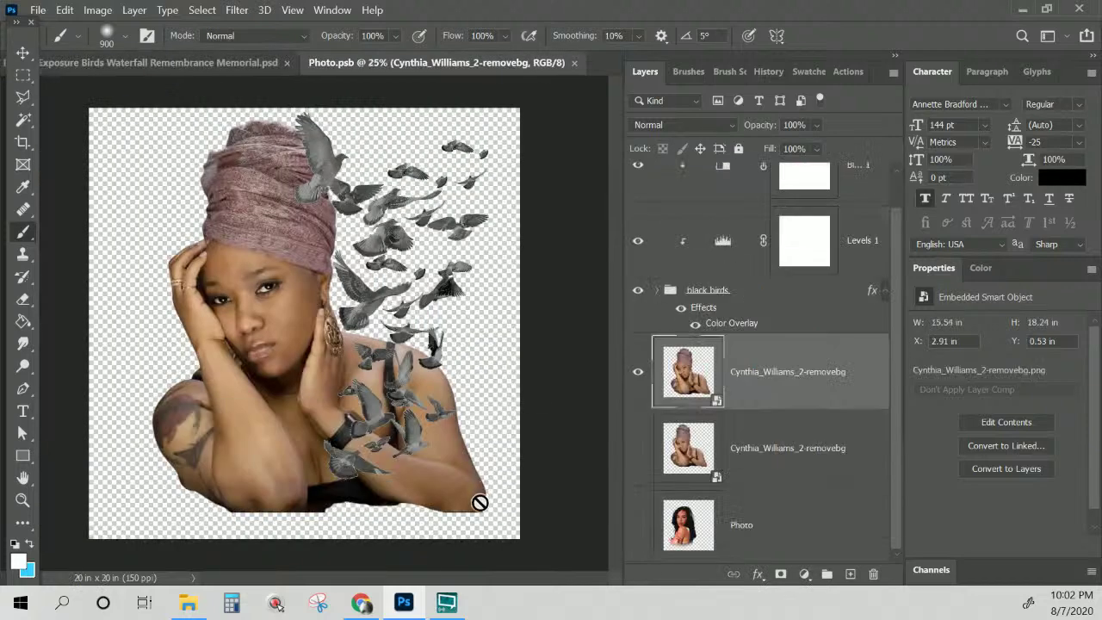
Add a layer mask to the visible portrait and paint black along its bottom edge to fade it out
click(736, 391)
click(804, 574)
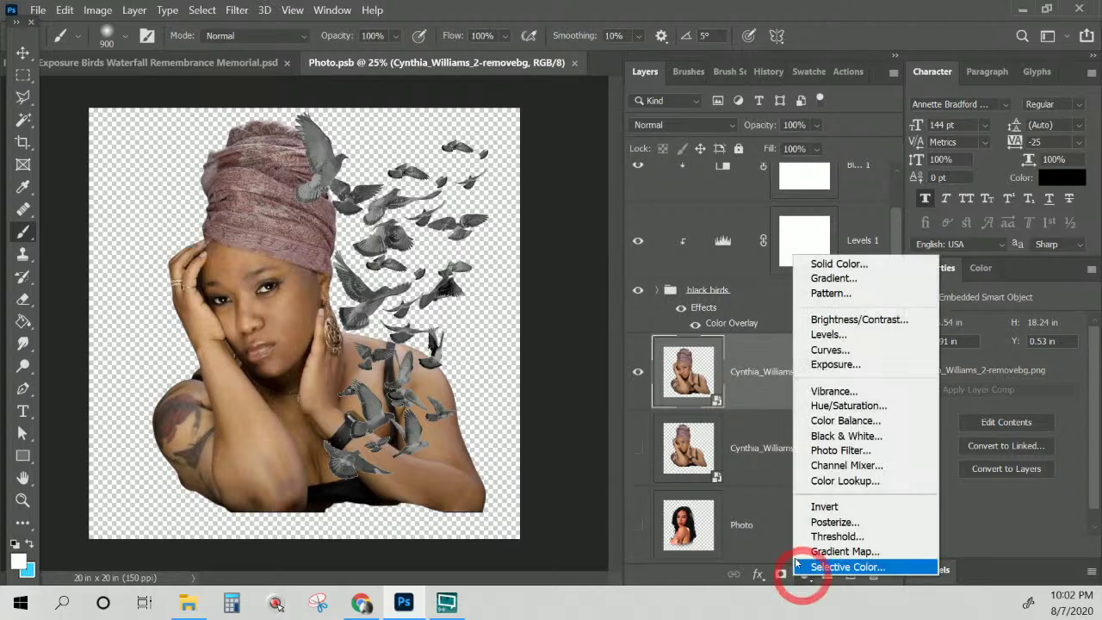
key(Escape)
click(780, 575)
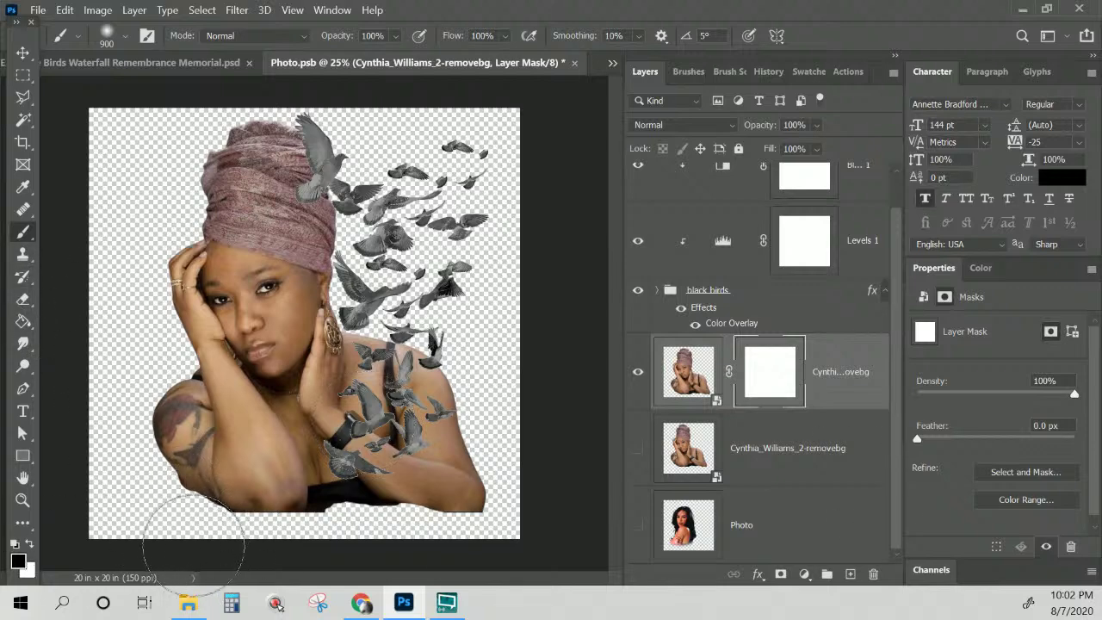
drag(193, 543, 267, 570)
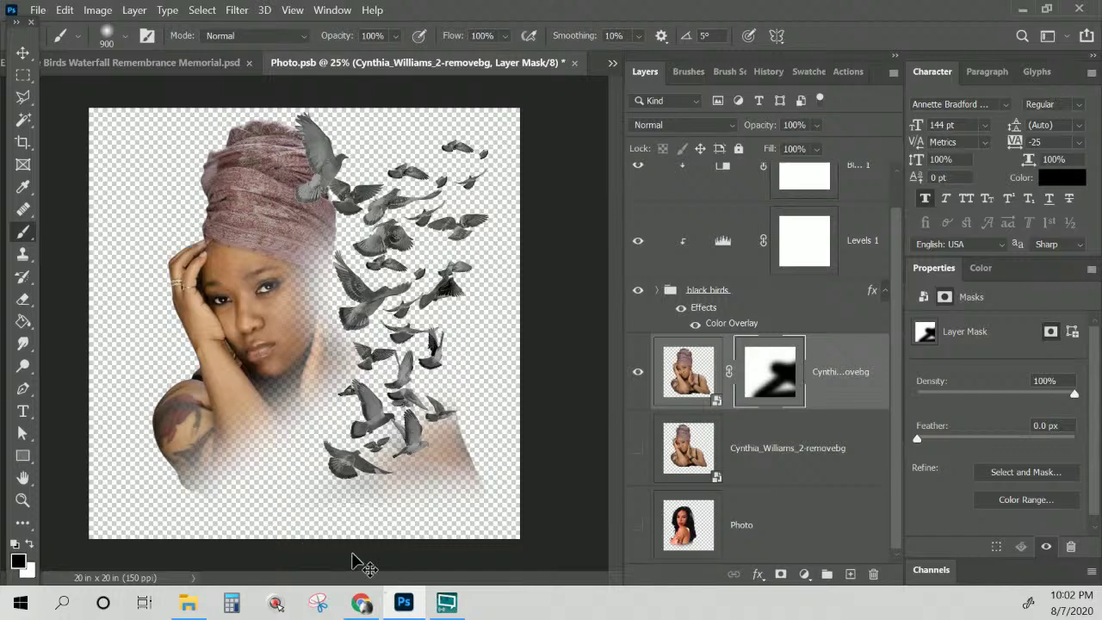
key(ctrl+z)
mouse_move(444, 560)
mouse_down()
mouse_move(384, 576)
mouse_move(452, 557)
mouse_move(276, 562)
mouse_move(299, 574)
mouse_move(142, 536)
mouse_move(302, 575)
mouse_move(233, 560)
mouse_move(305, 573)
mouse_move(396, 552)
mouse_move(414, 550)
mouse_move(337, 559)
mouse_move(493, 554)
mouse_move(449, 563)
mouse_move(544, 546)
mouse_move(547, 535)
mouse_move(425, 570)
mouse_move(149, 557)
mouse_move(127, 546)
mouse_move(143, 563)
mouse_move(284, 551)
mouse_up()
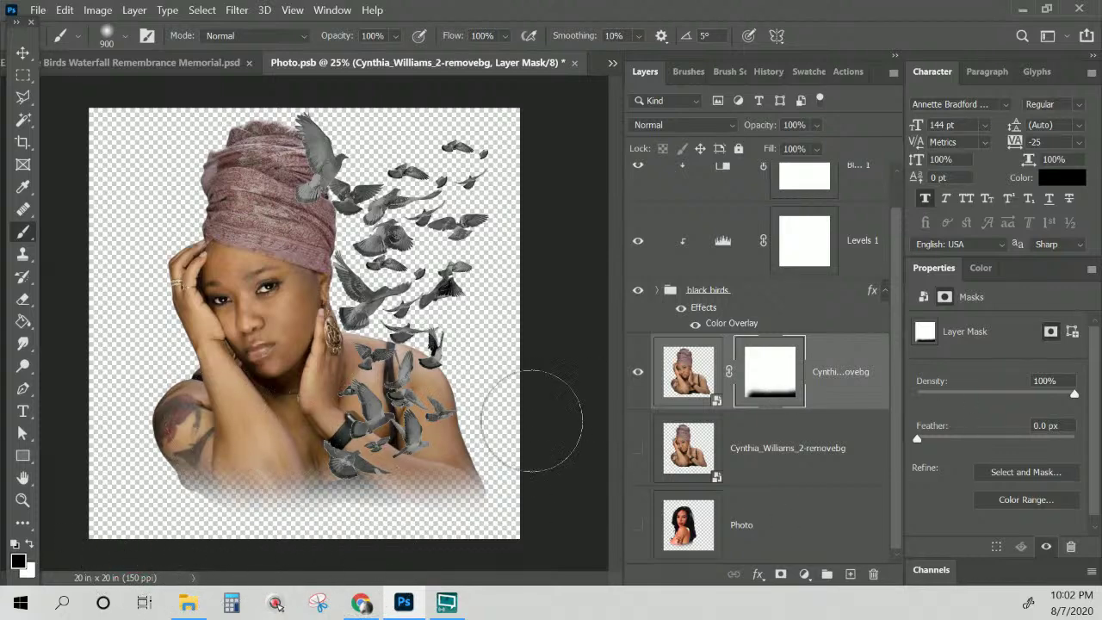
Refine the portrait's bottom fade by painting white over the forearms and black along the edge, and save and close the smart object
click(30, 543)
mouse_move(190, 457)
mouse_down()
mouse_move(210, 482)
mouse_move(404, 482)
mouse_up()
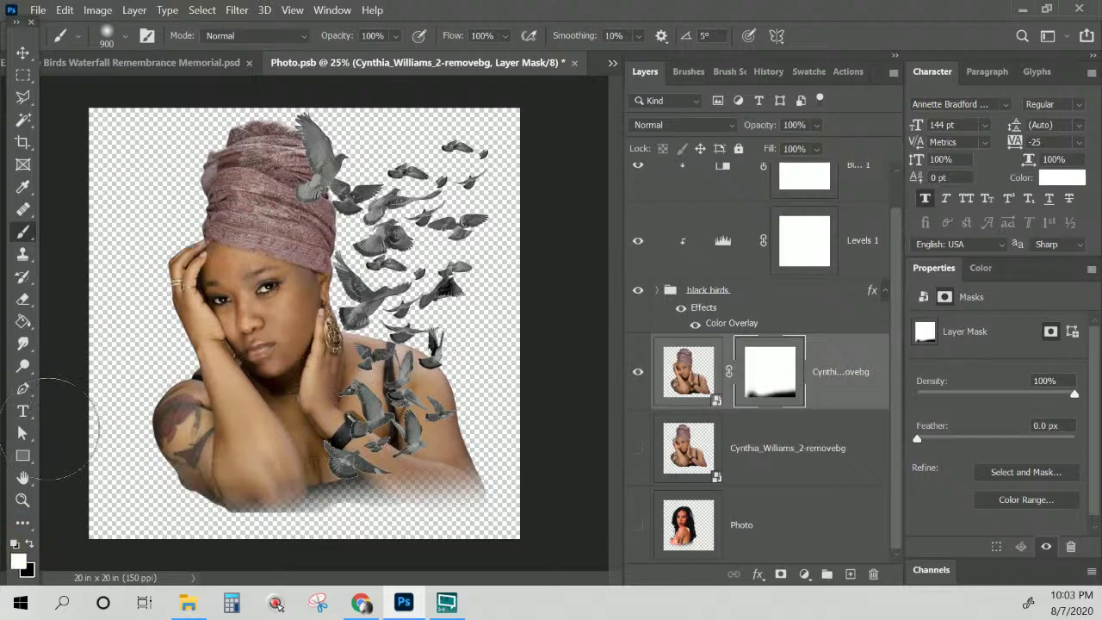
click(28, 545)
mouse_move(160, 534)
mouse_down()
mouse_move(293, 583)
mouse_move(193, 556)
mouse_move(357, 572)
mouse_move(301, 569)
mouse_move(429, 551)
mouse_up()
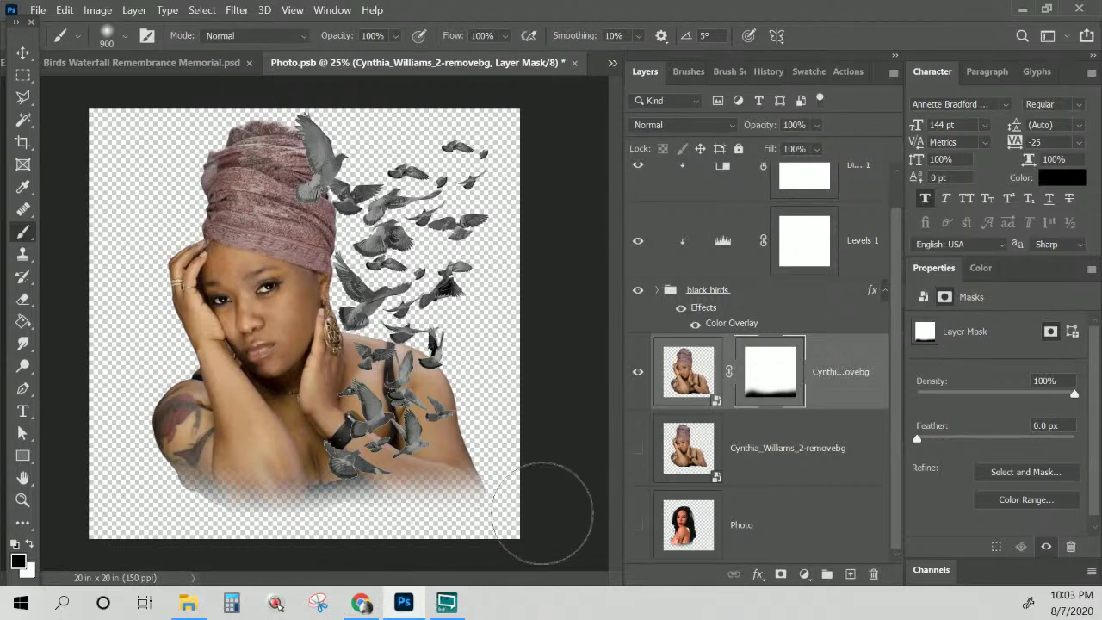
click(575, 63)
click(527, 249)
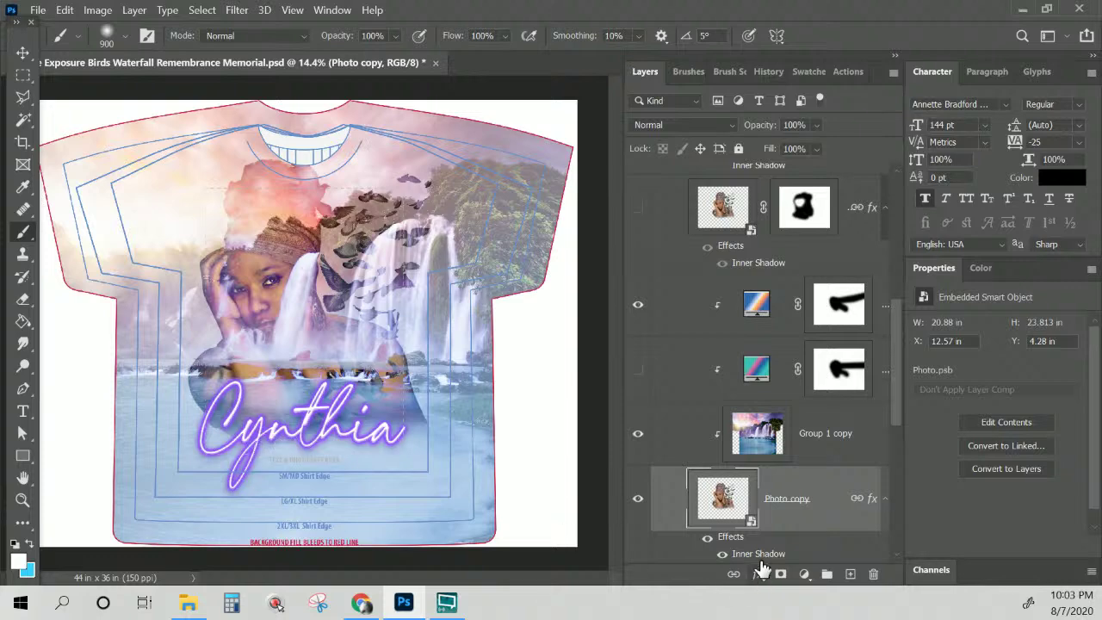
Reopen the Photo copy contents, touch up the black fade on the portrait's mask, and save and close the smart object
double_click(722, 499)
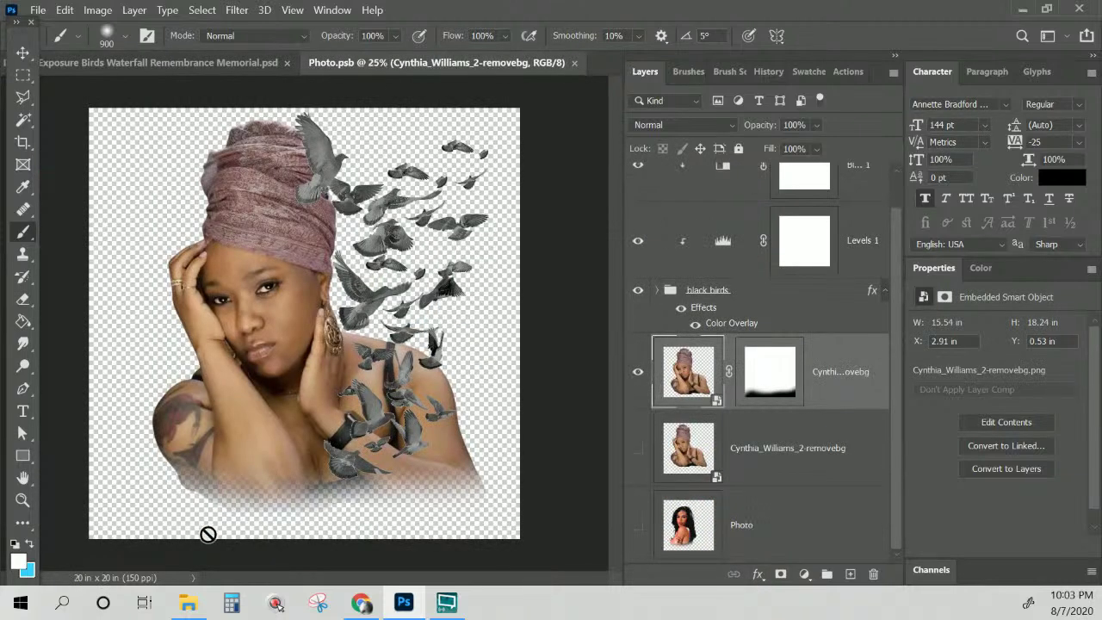
click(799, 372)
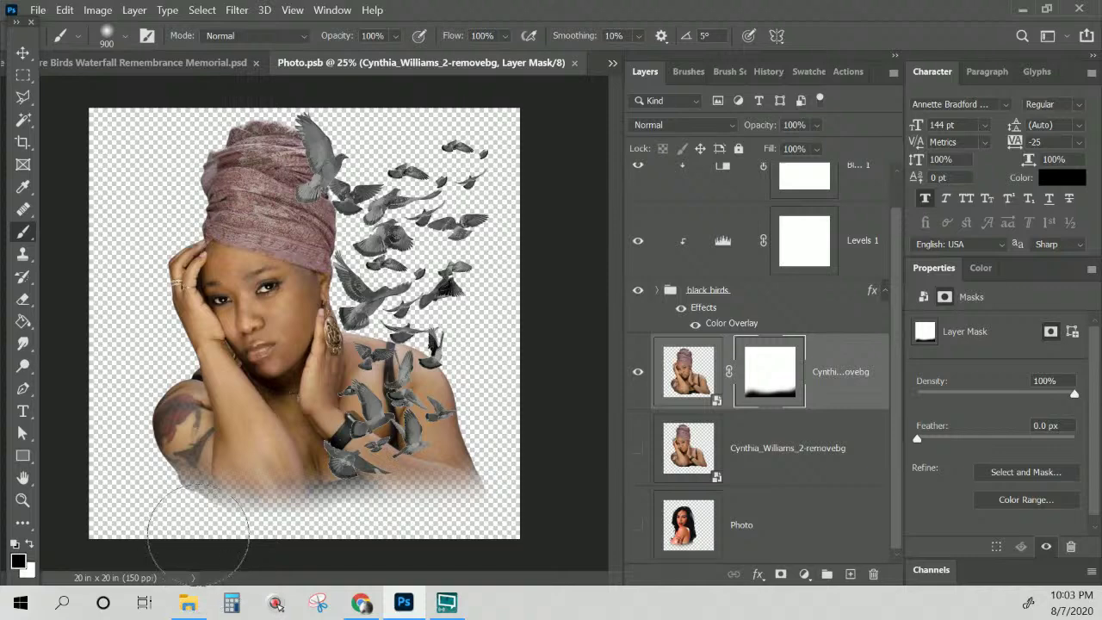
drag(209, 520, 297, 562)
key(ctrl+z)
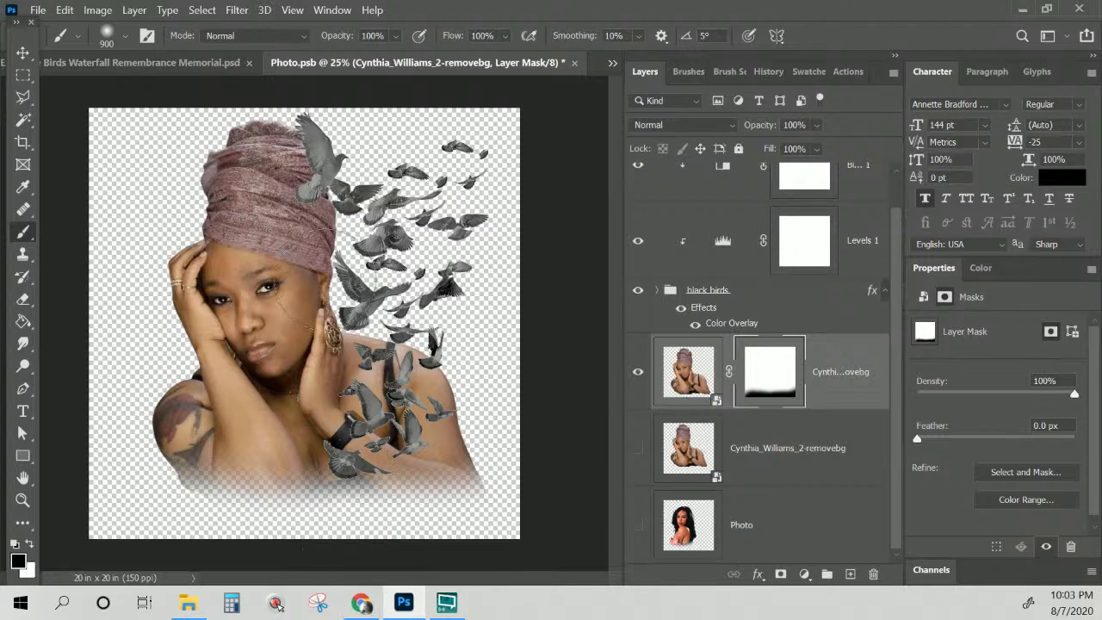
click(573, 63)
click(524, 249)
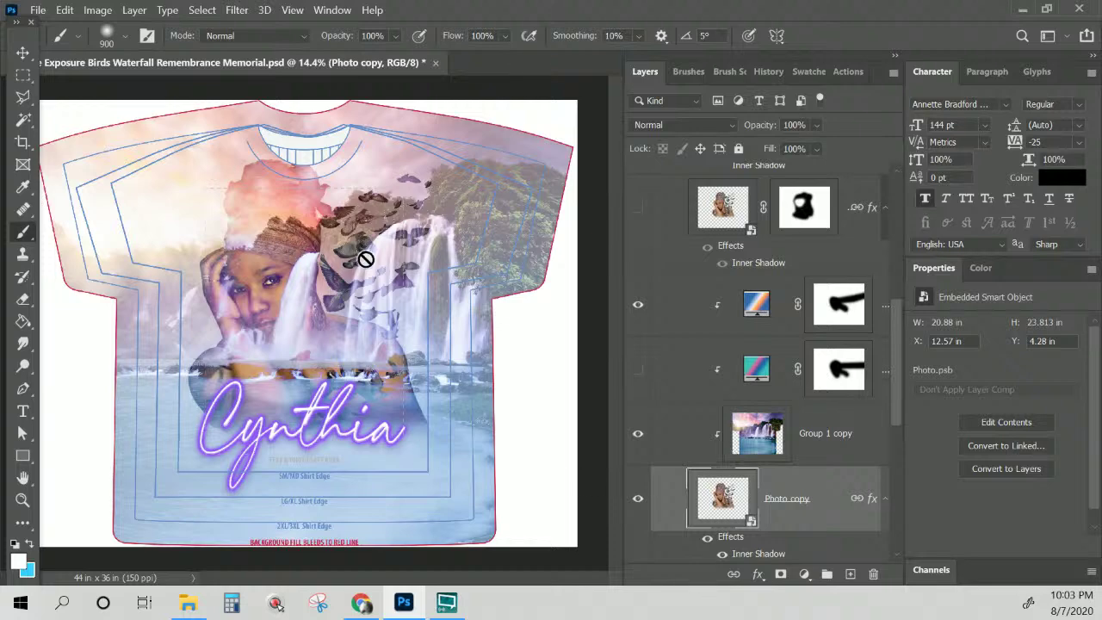
Reopen the Photo copy contents and set the black birds group's Color Overlay opacity to 100%
scroll(820, 406, down, 3)
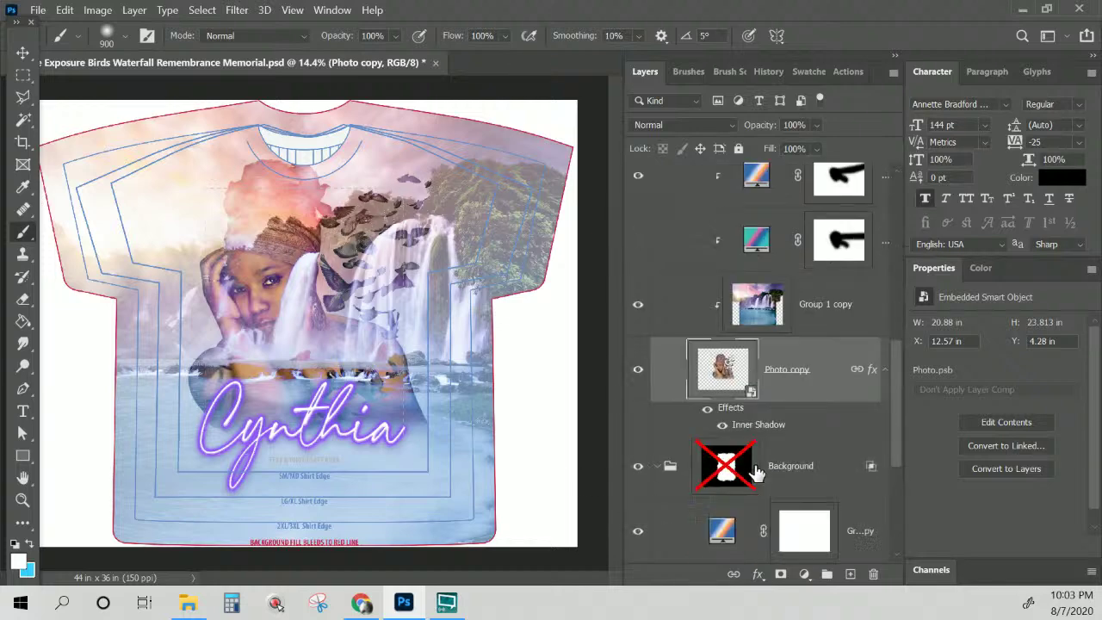
double_click(722, 370)
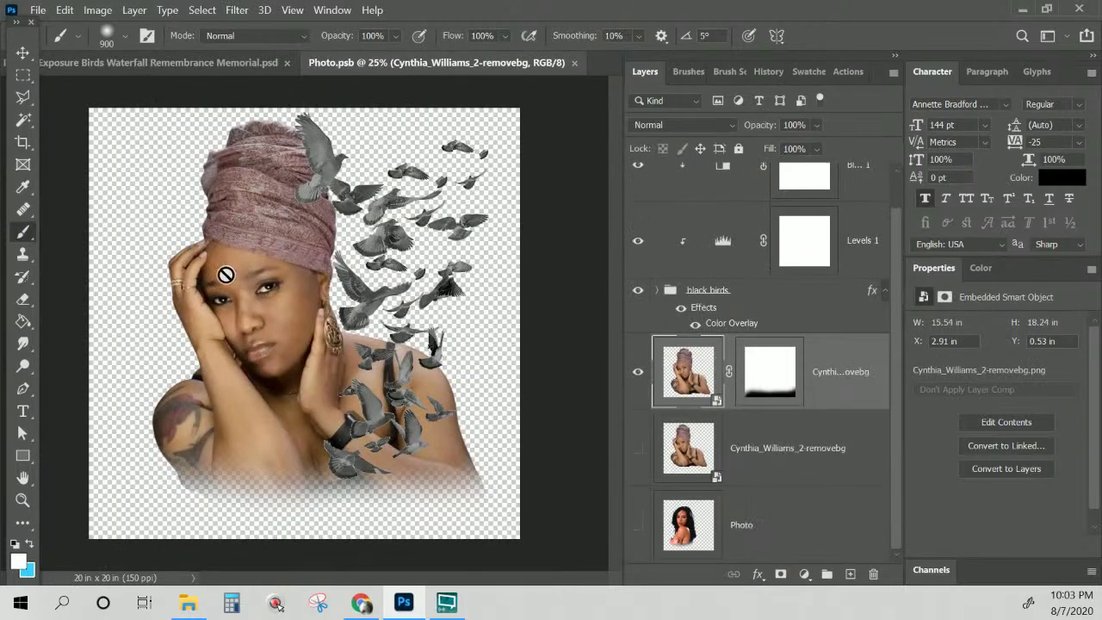
click(732, 334)
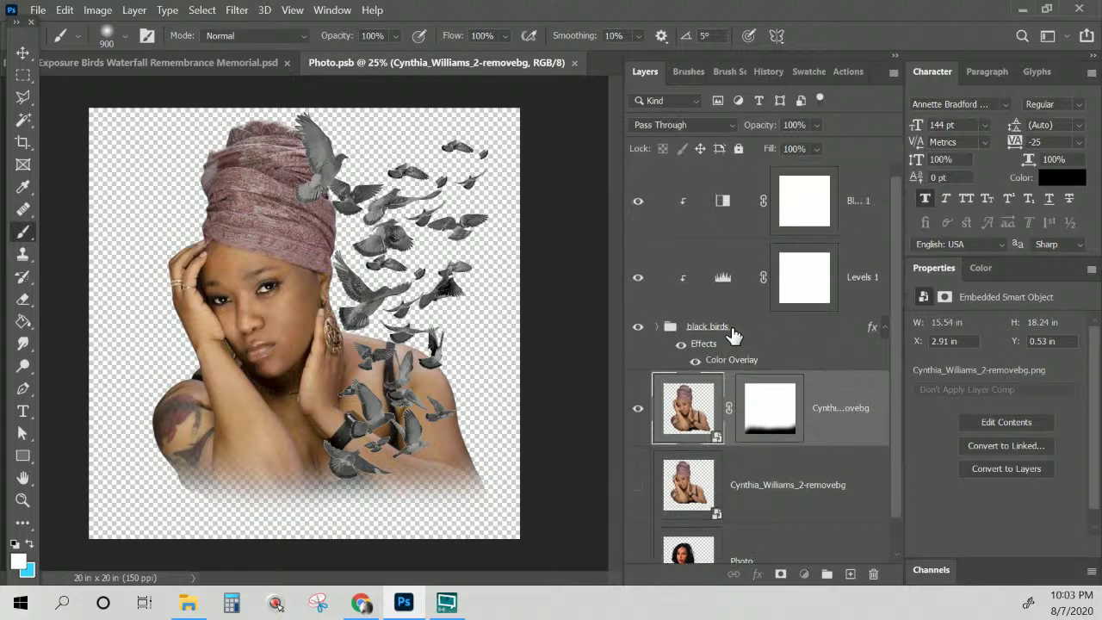
click(696, 363)
click(695, 363)
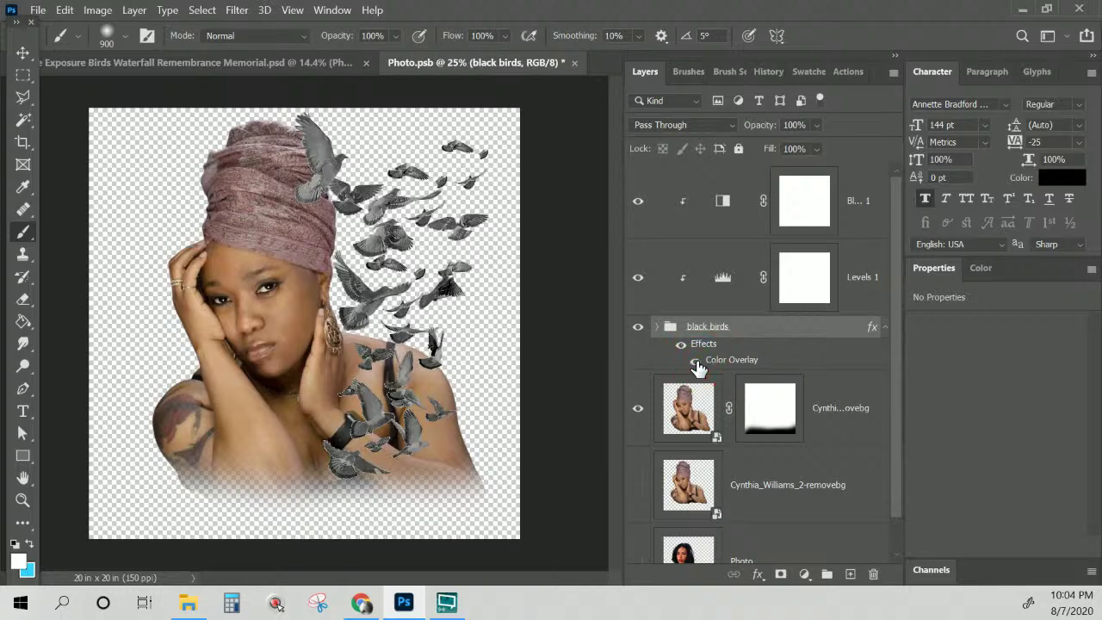
double_click(723, 363)
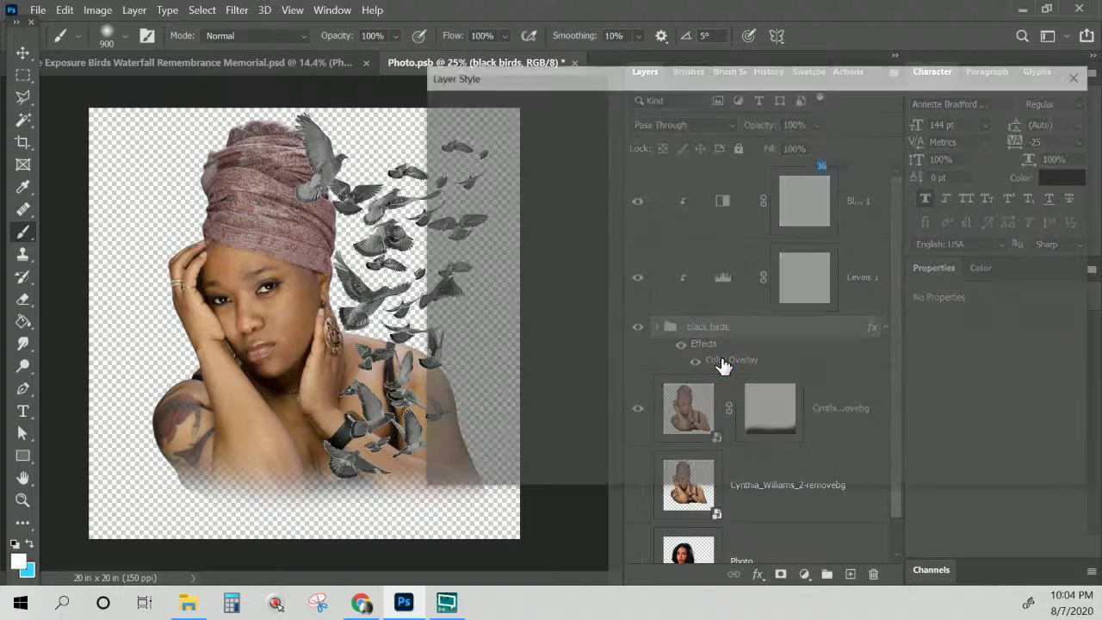
drag(753, 167, 833, 165)
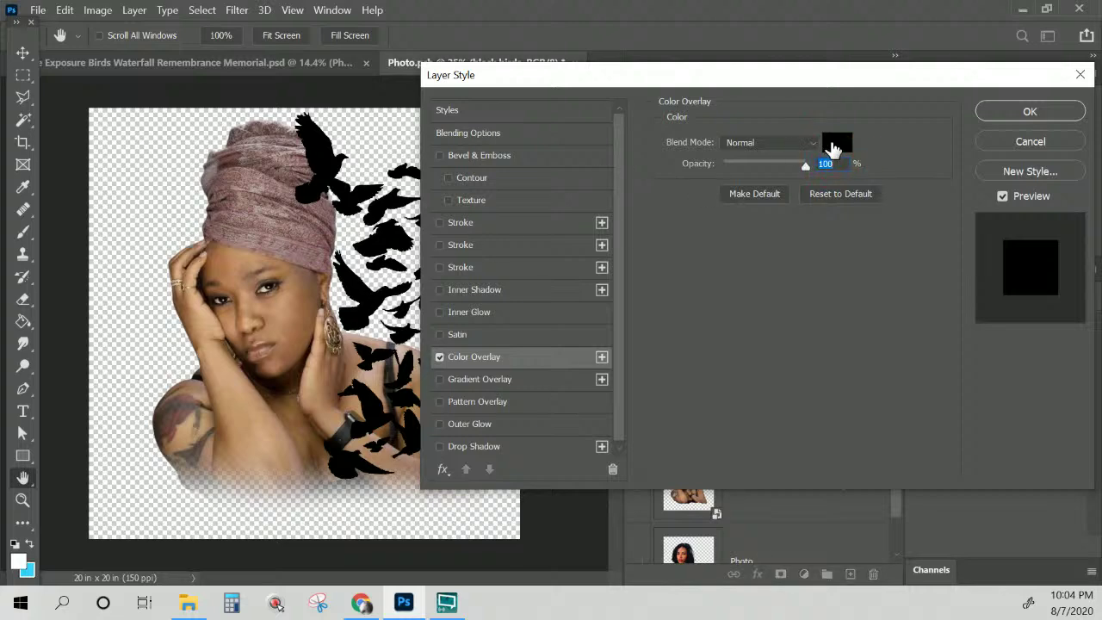
Recolor the birds' overlay with the headwrap's sampled maroon, 735354, and save and close the smart object
click(833, 145)
click(325, 210)
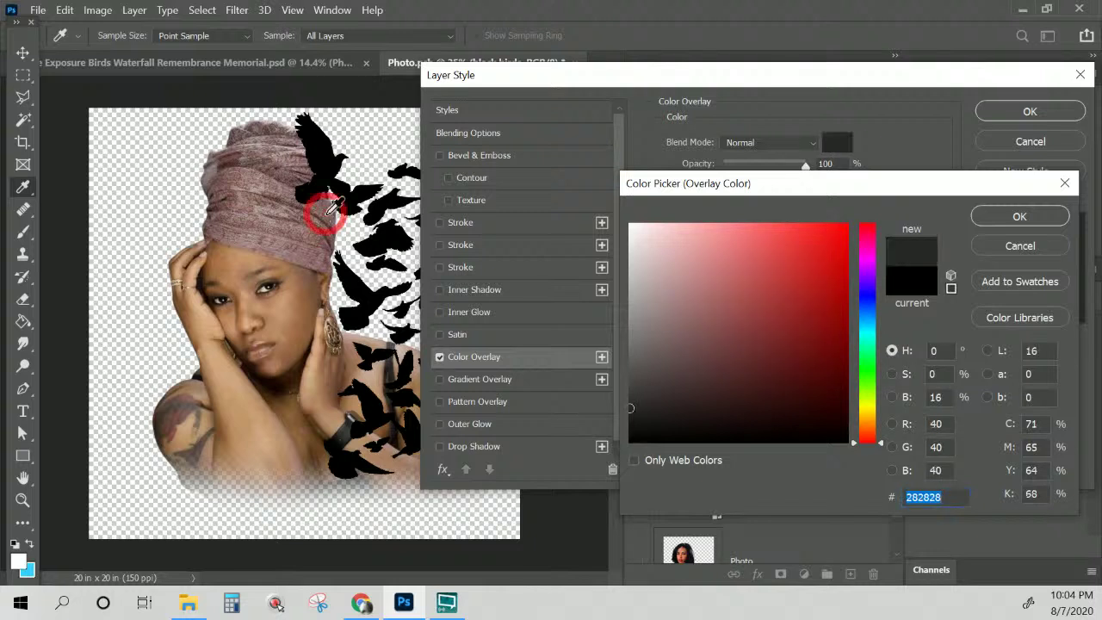
click(323, 214)
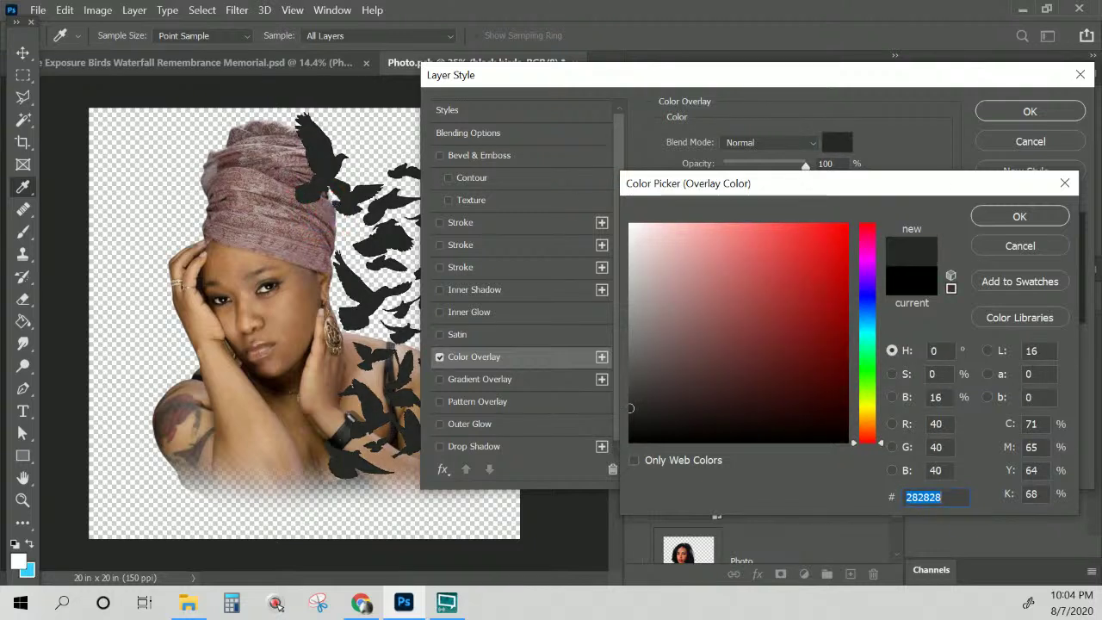
mouse_move(325, 224)
mouse_down()
mouse_move(311, 228)
mouse_move(336, 215)
mouse_up()
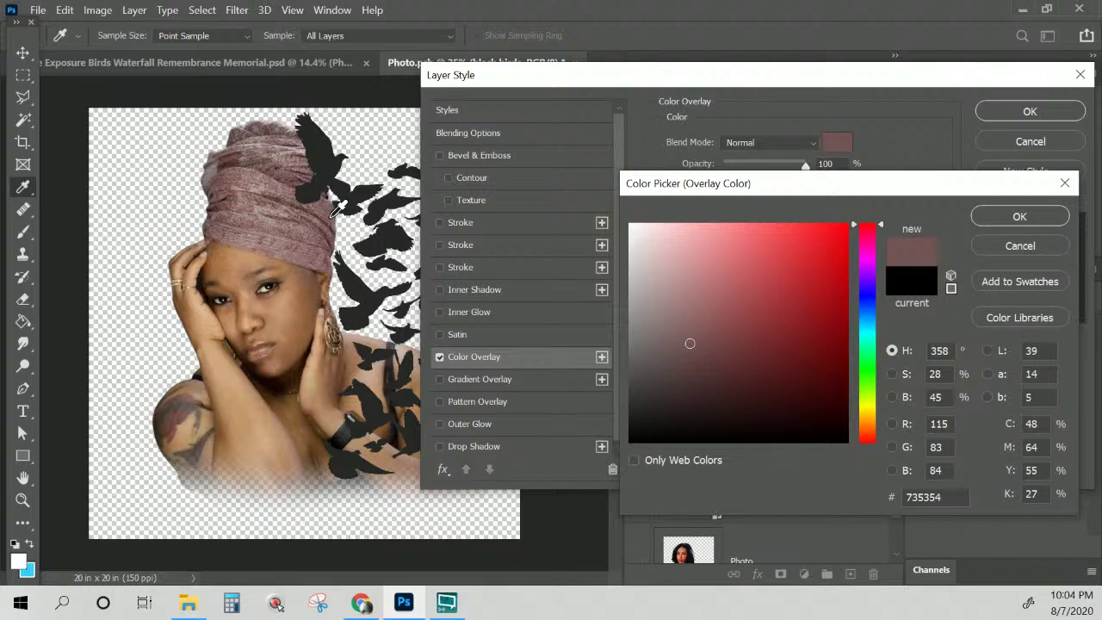
drag(338, 209, 355, 215)
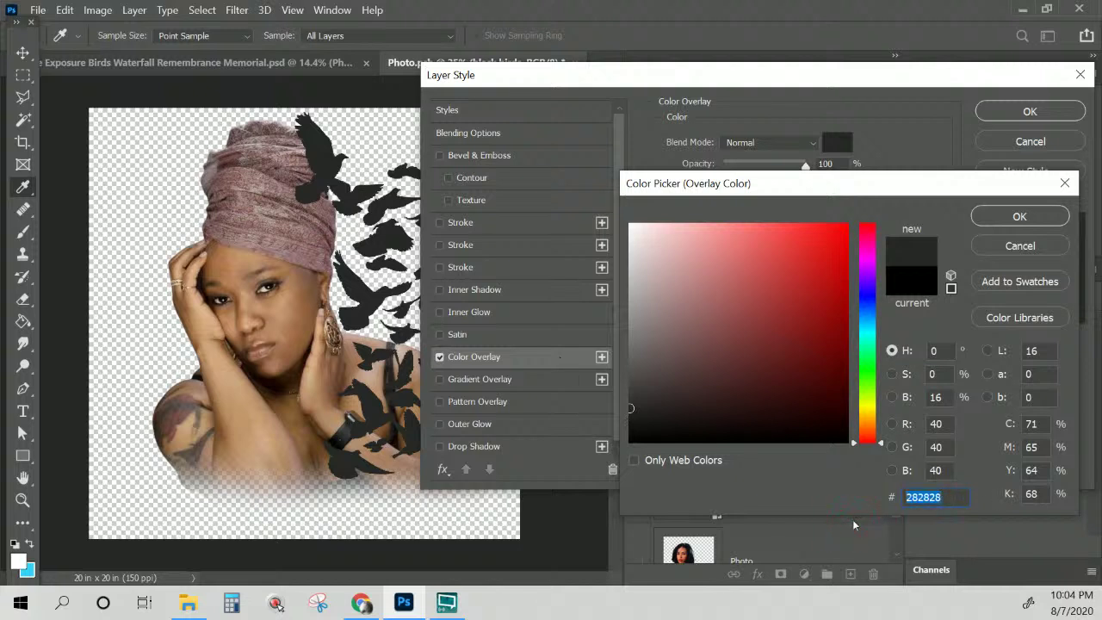
text(78)
key(BackSpace)
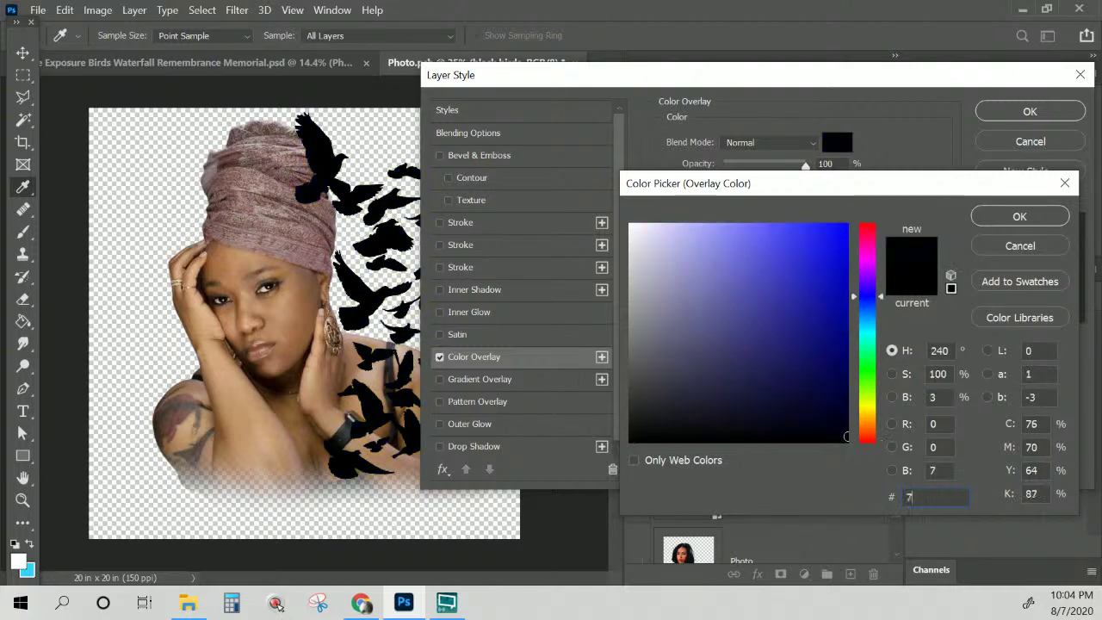
text(35354)
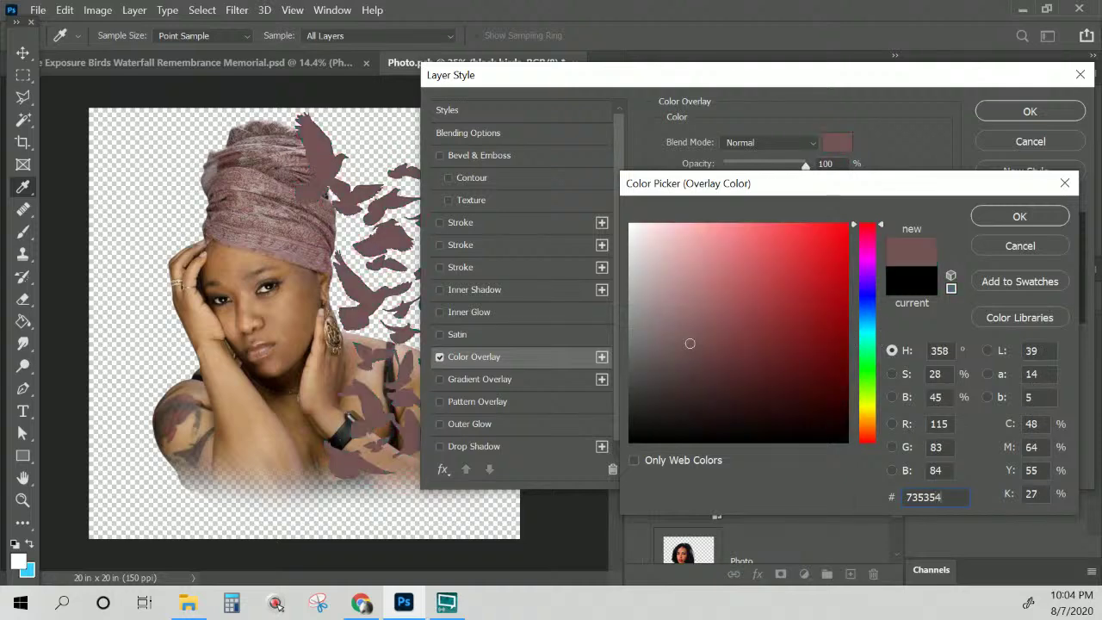
click(1019, 216)
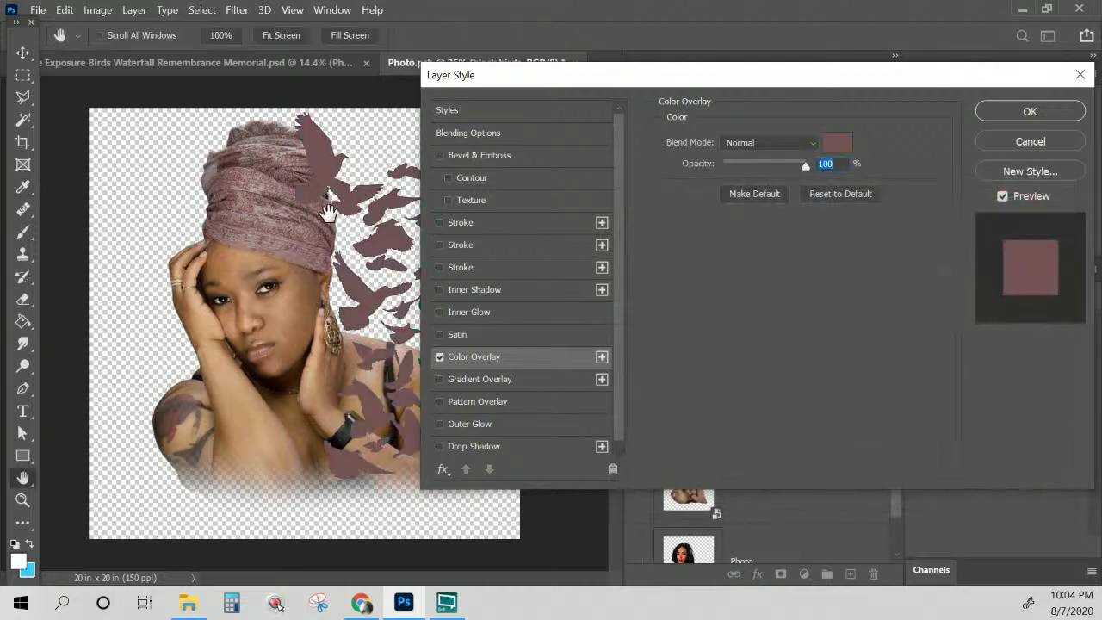
click(998, 112)
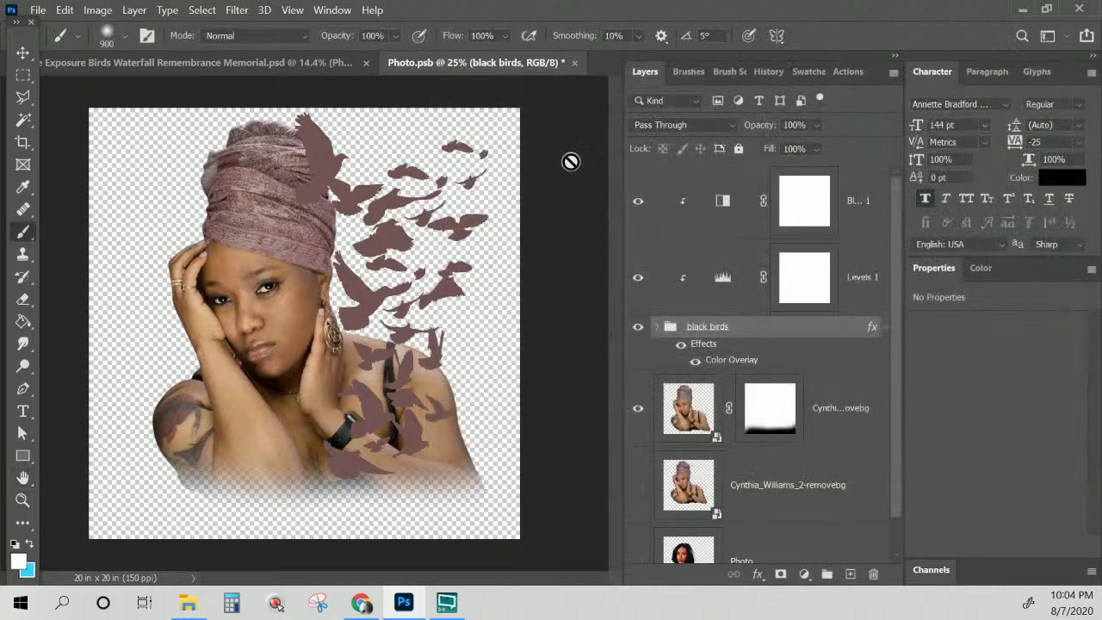
click(575, 67)
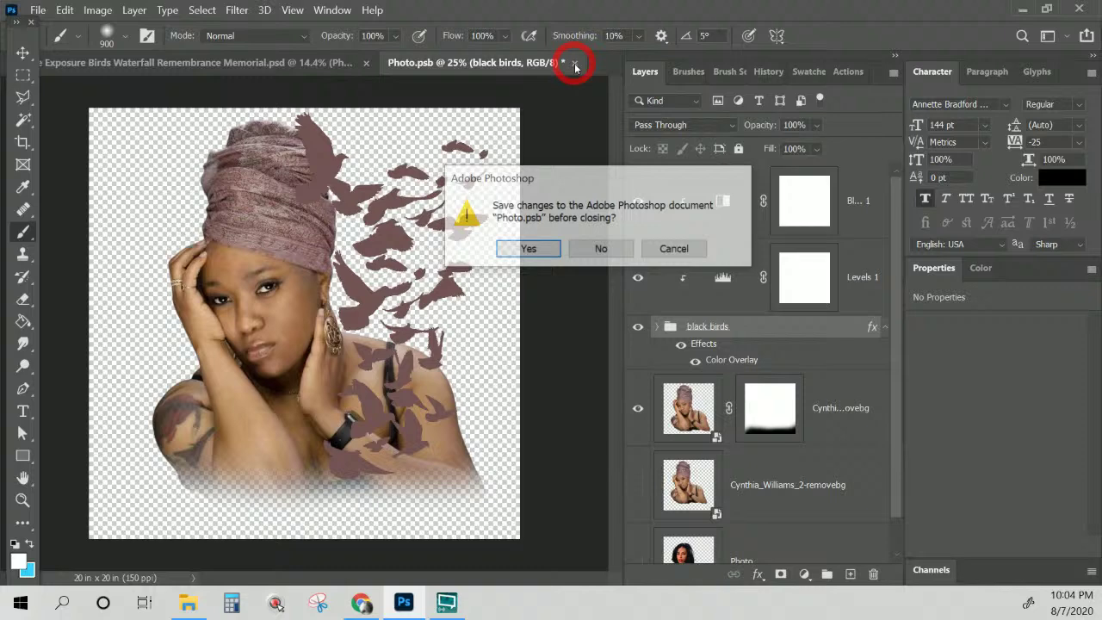
click(529, 249)
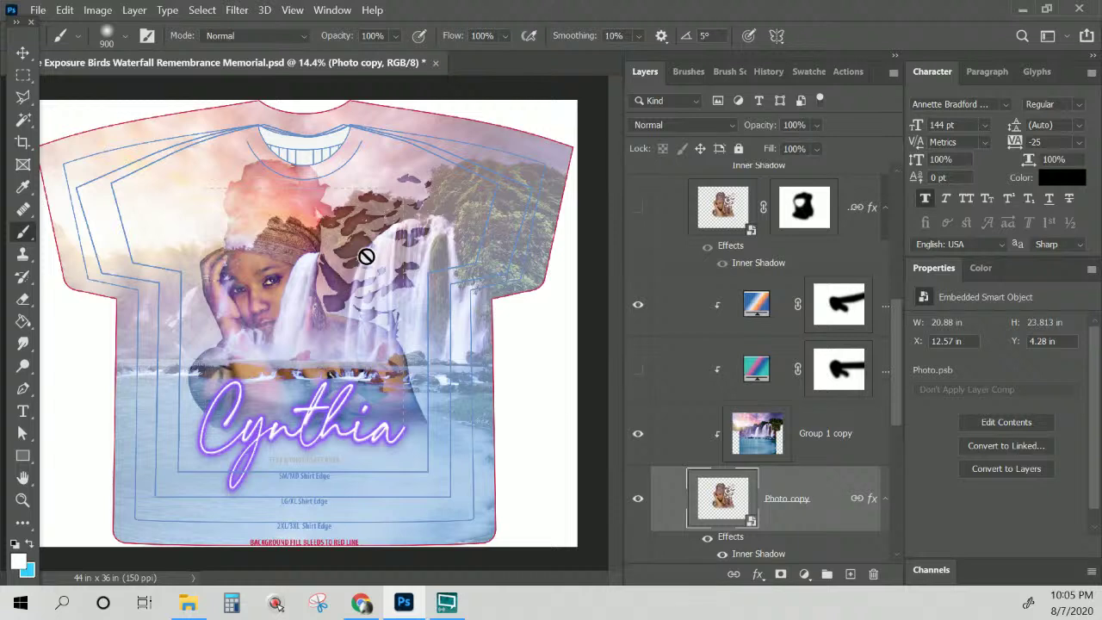
Toggle the orange-blue and teal-pink gradients clipped to the portrait to compare their effect
click(637, 308)
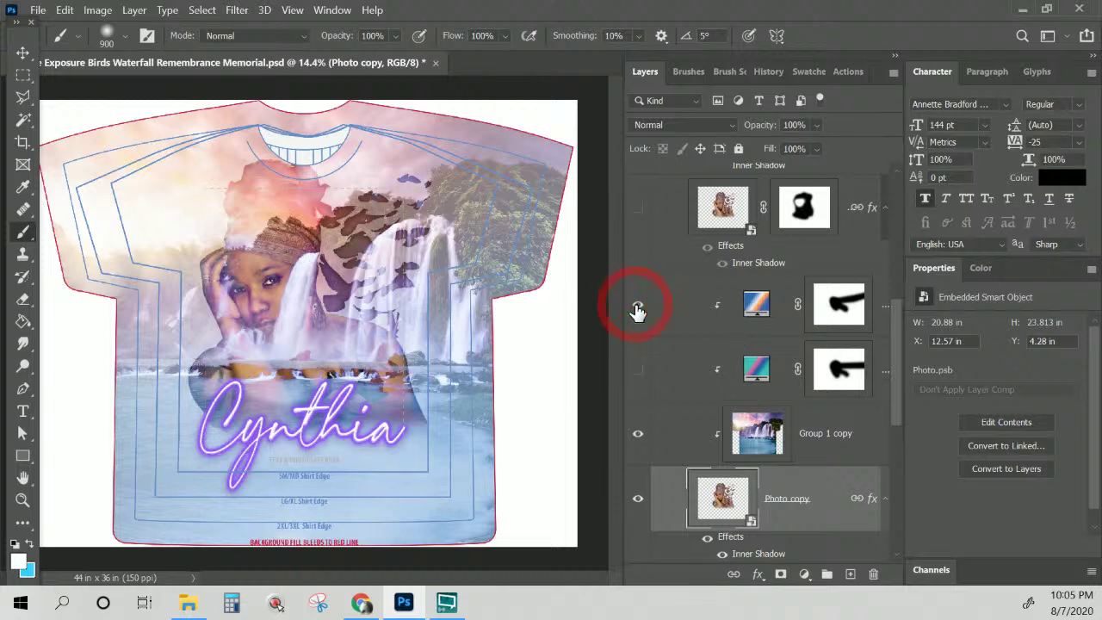
click(637, 372)
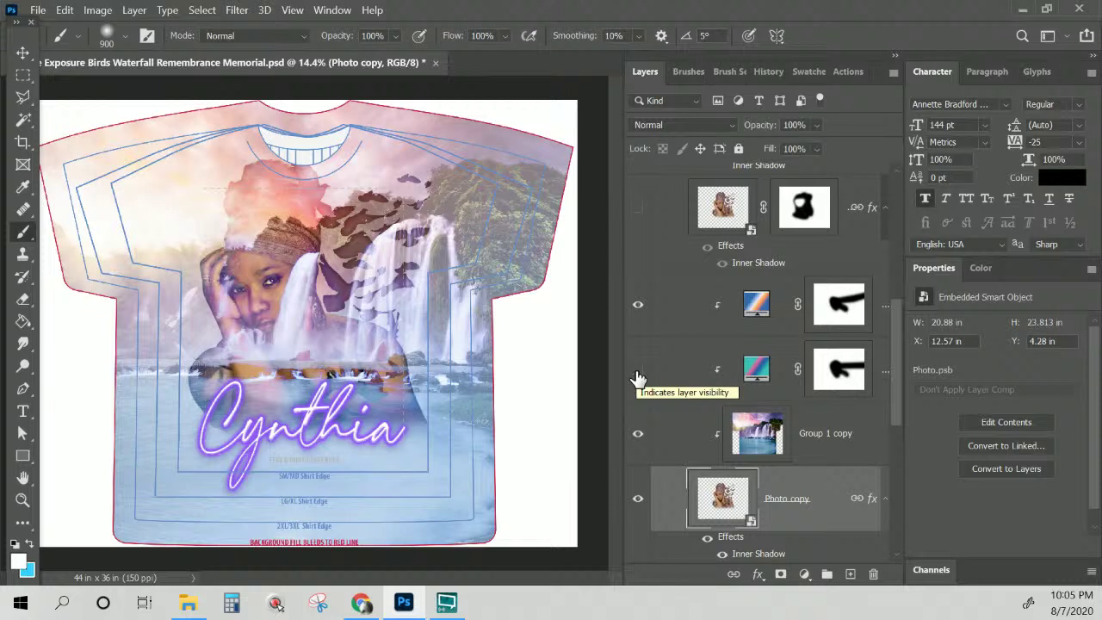
click(637, 375)
Try shifting the linked Group 1 copy waterfall image with the Move tool
scroll(713, 364, down, 3)
click(773, 301)
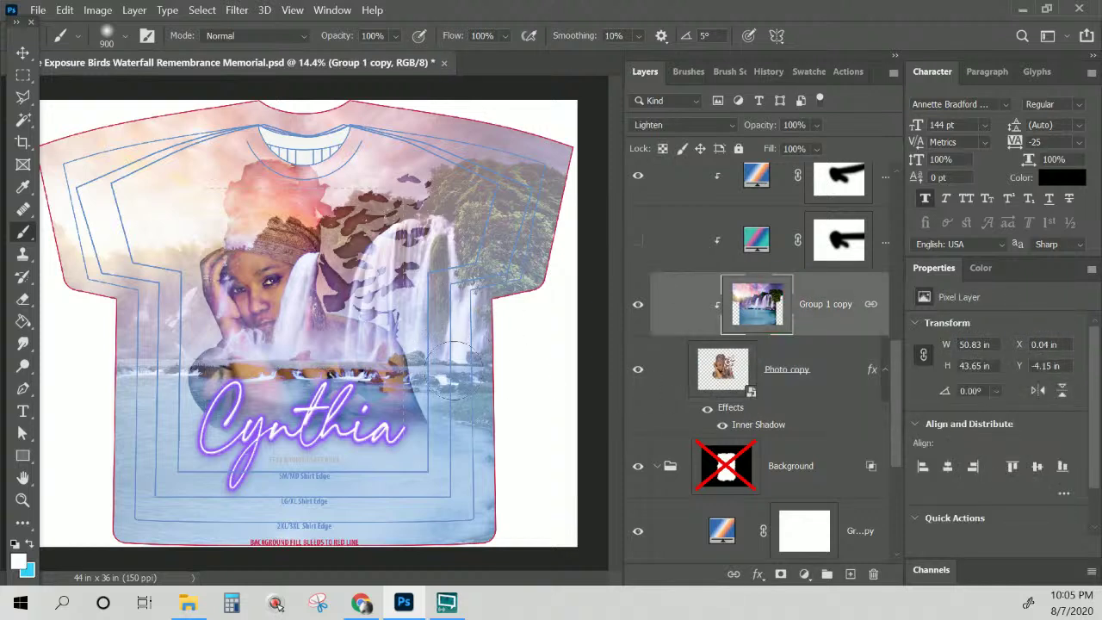
scroll(755, 310, up, 1)
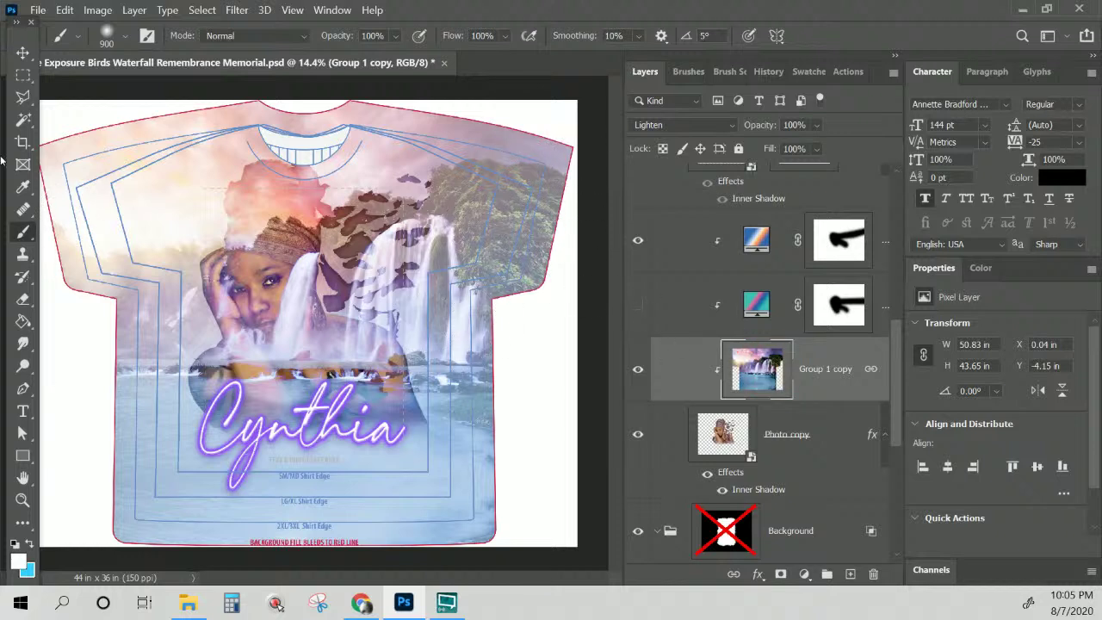
click(22, 52)
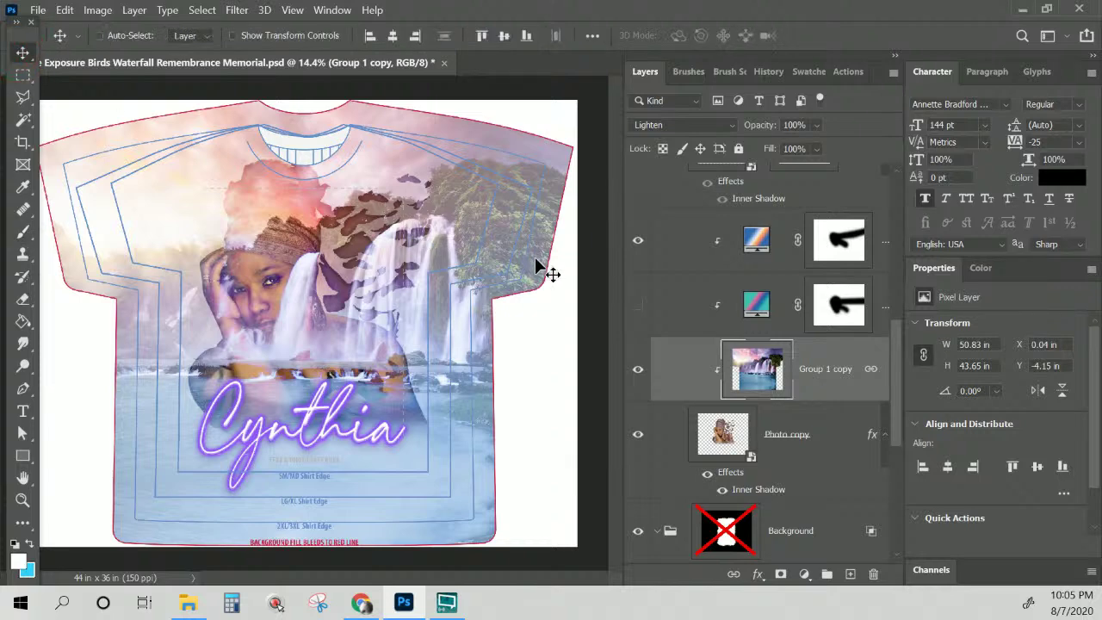
mouse_move(549, 271)
mouse_down()
mouse_move(530, 254)
mouse_move(564, 262)
mouse_move(539, 267)
mouse_up()
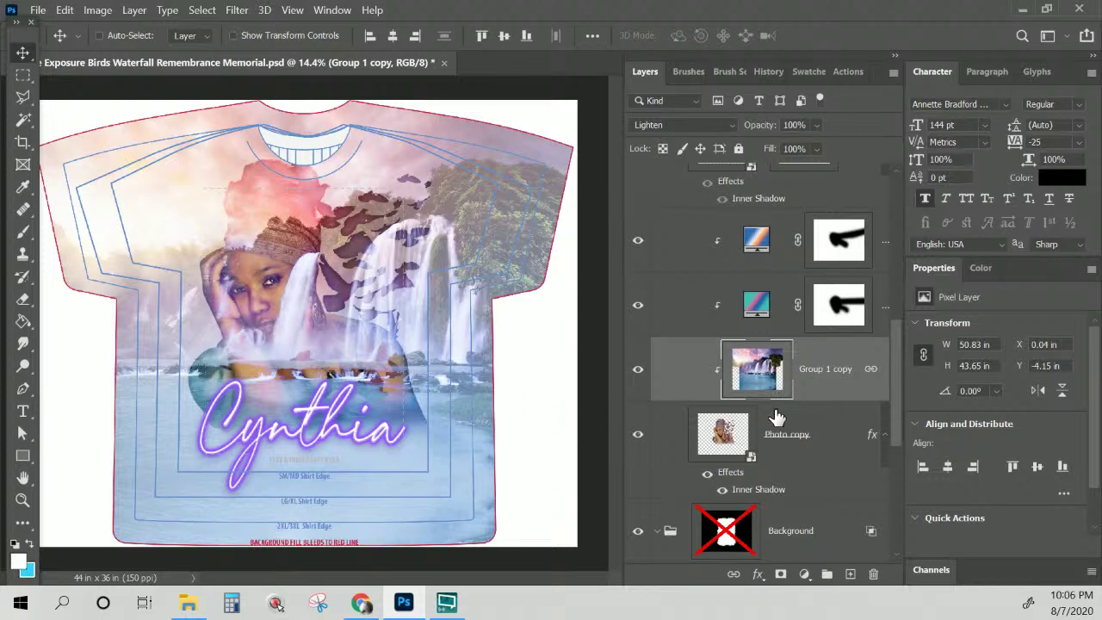
scroll(805, 383, down, 5)
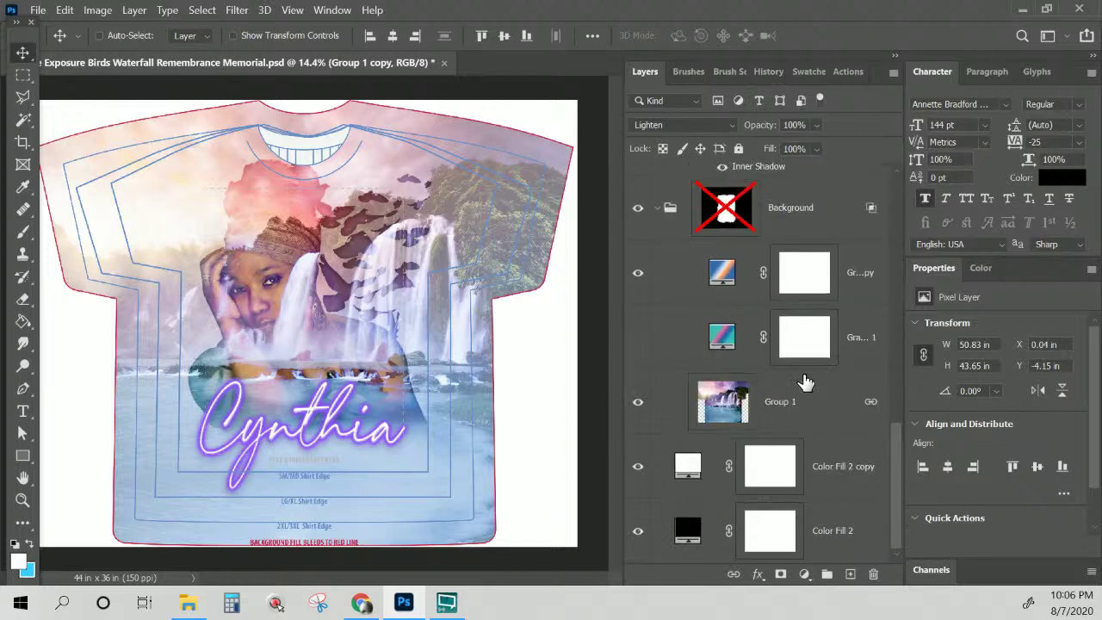
scroll(805, 382, up, 4)
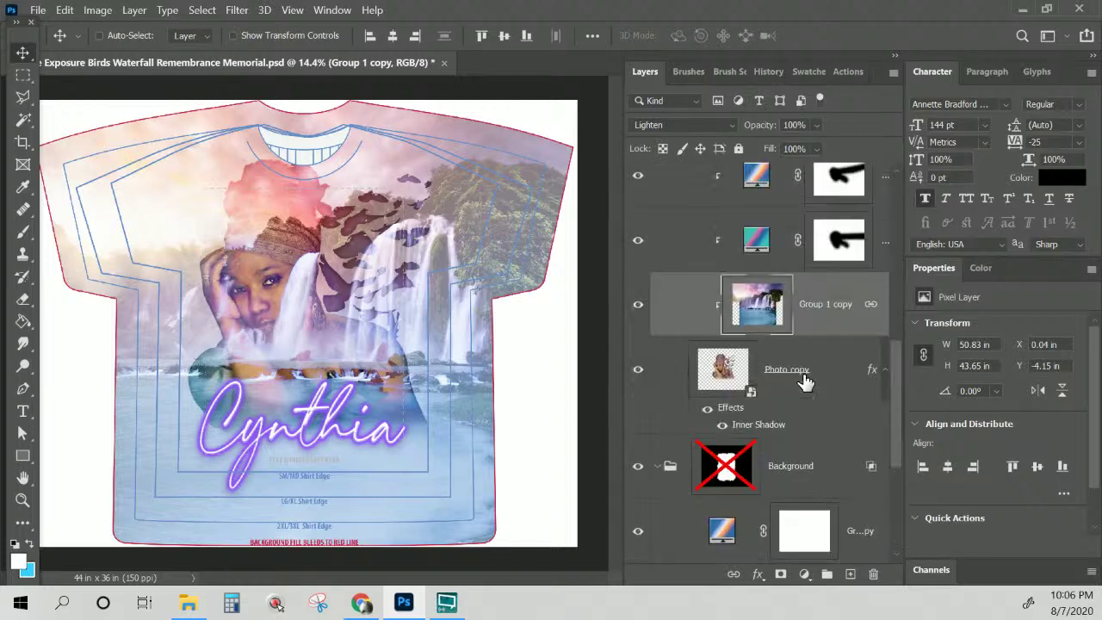
Open the Layer Style of the visible name text layer and bring up its Stroke settings
scroll(805, 382, up, 7)
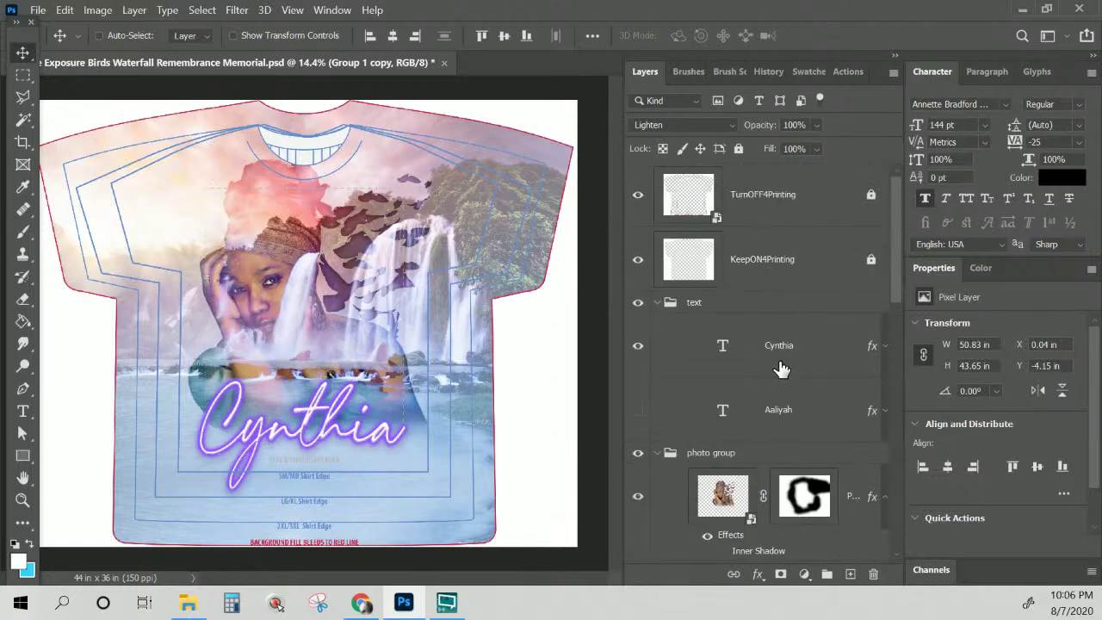
click(717, 360)
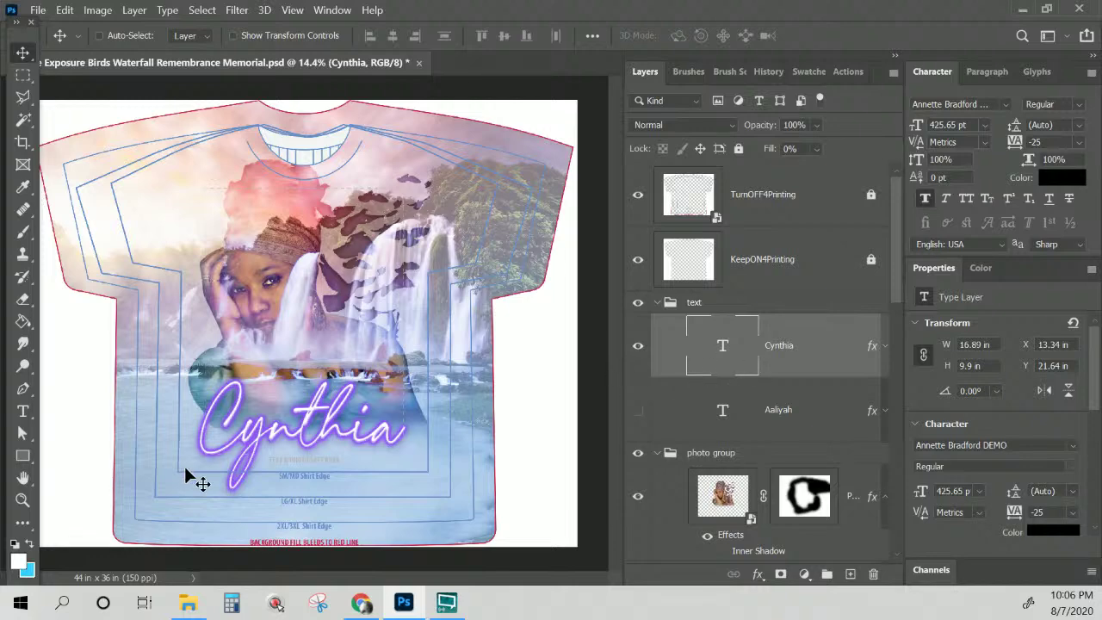
double_click(873, 348)
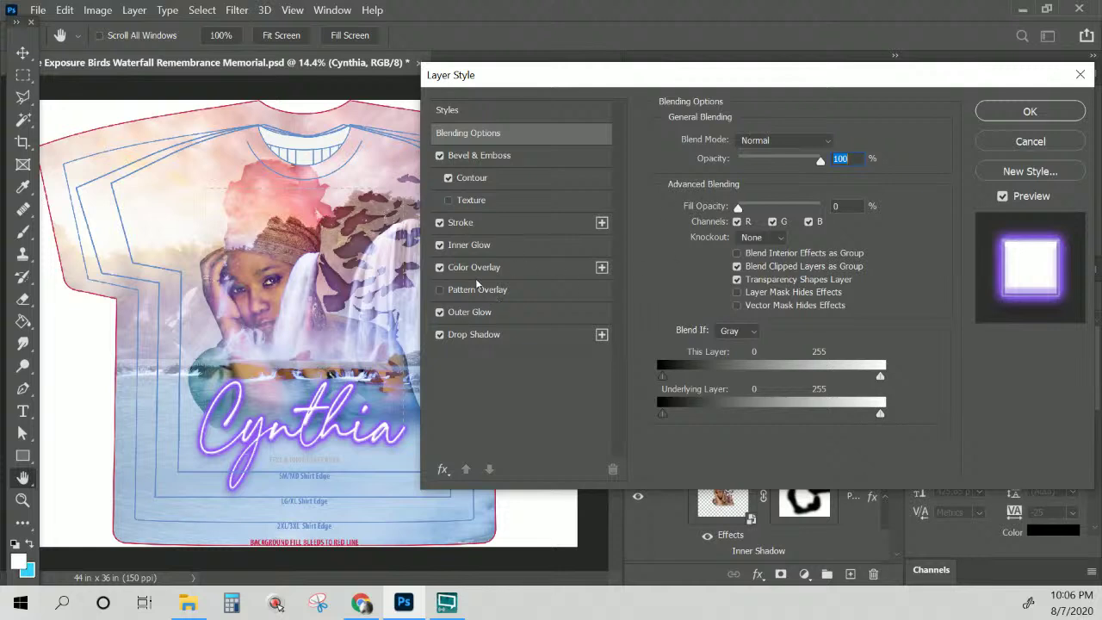
click(495, 268)
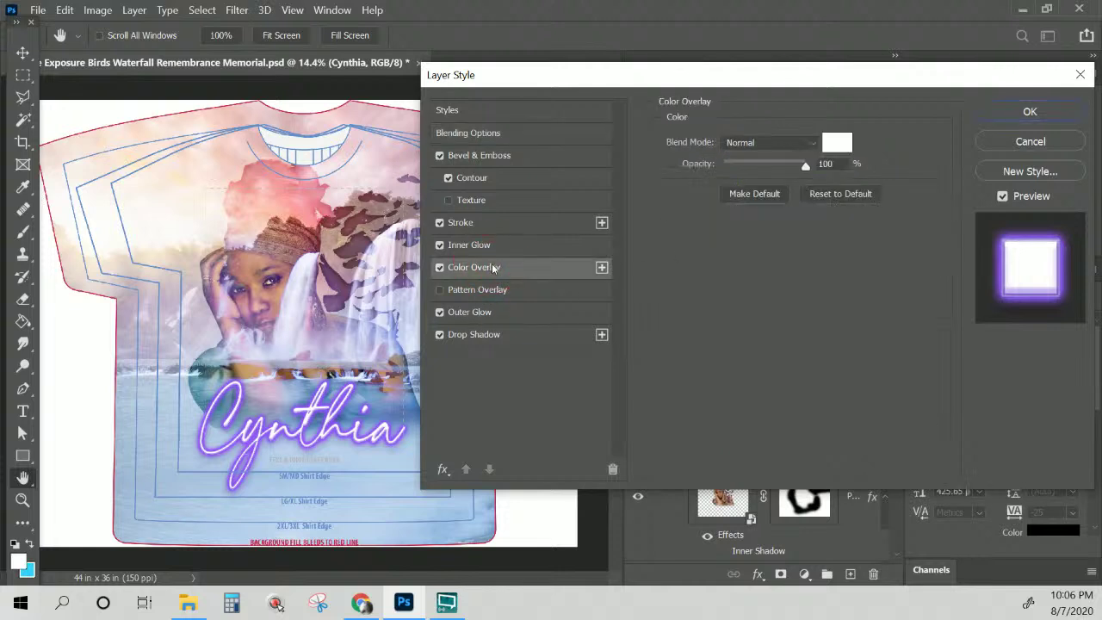
click(488, 223)
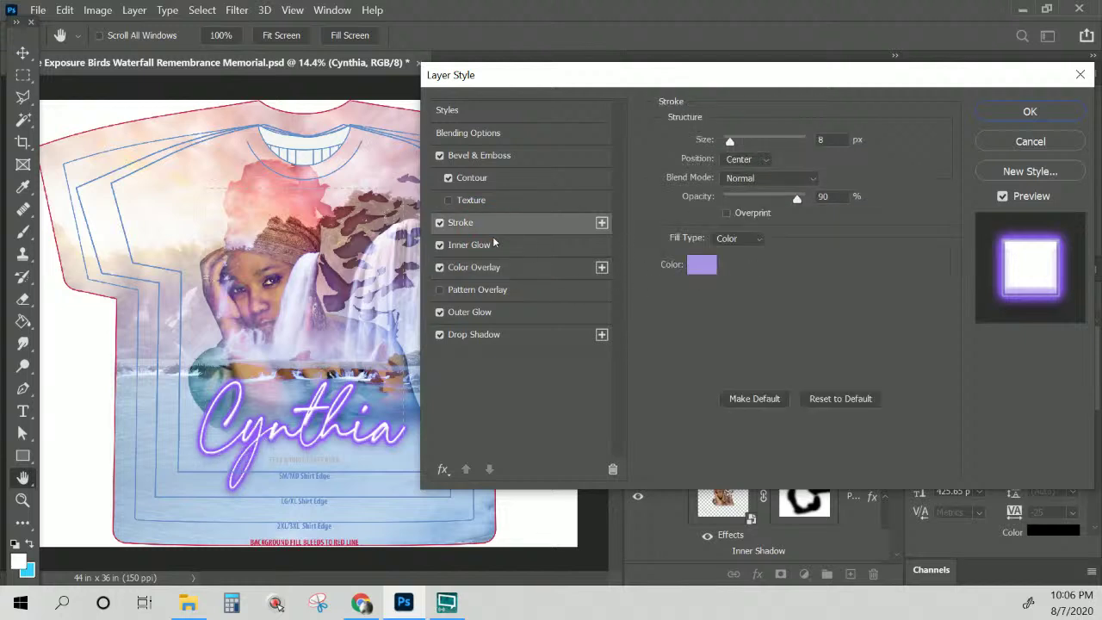
Sample the pink e6808d from the portrait's headwrap as the name's Stroke color
click(701, 265)
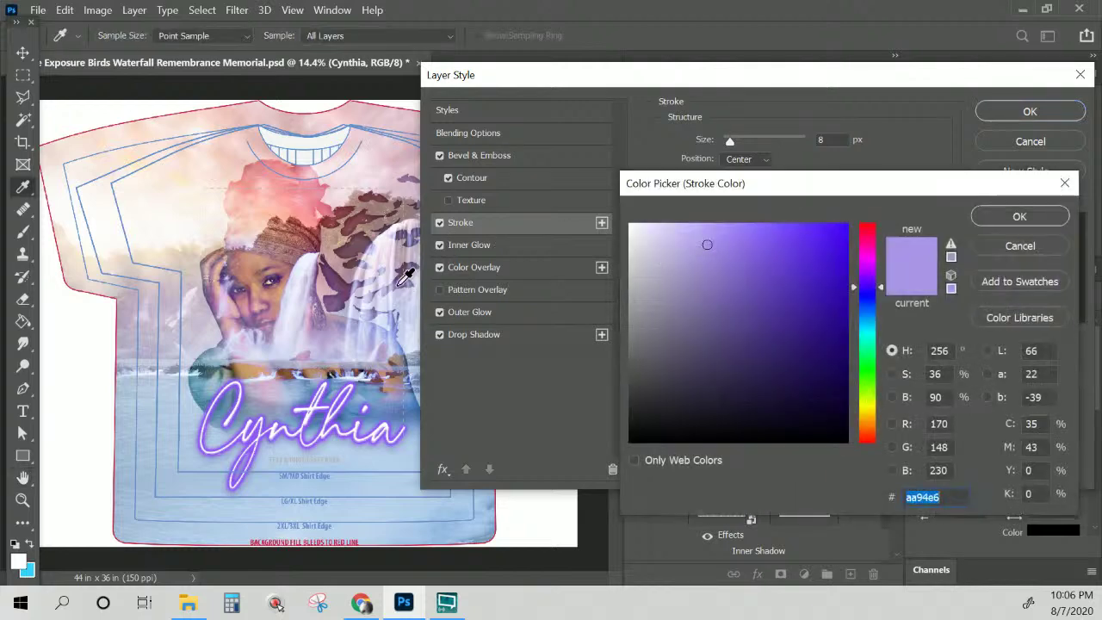
click(314, 206)
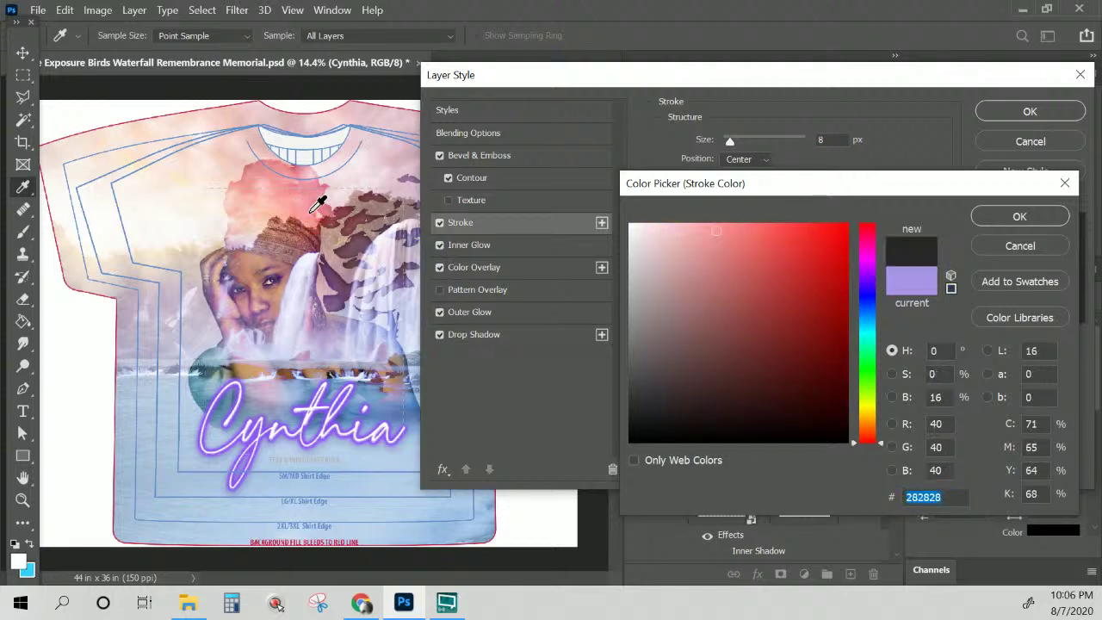
click(317, 197)
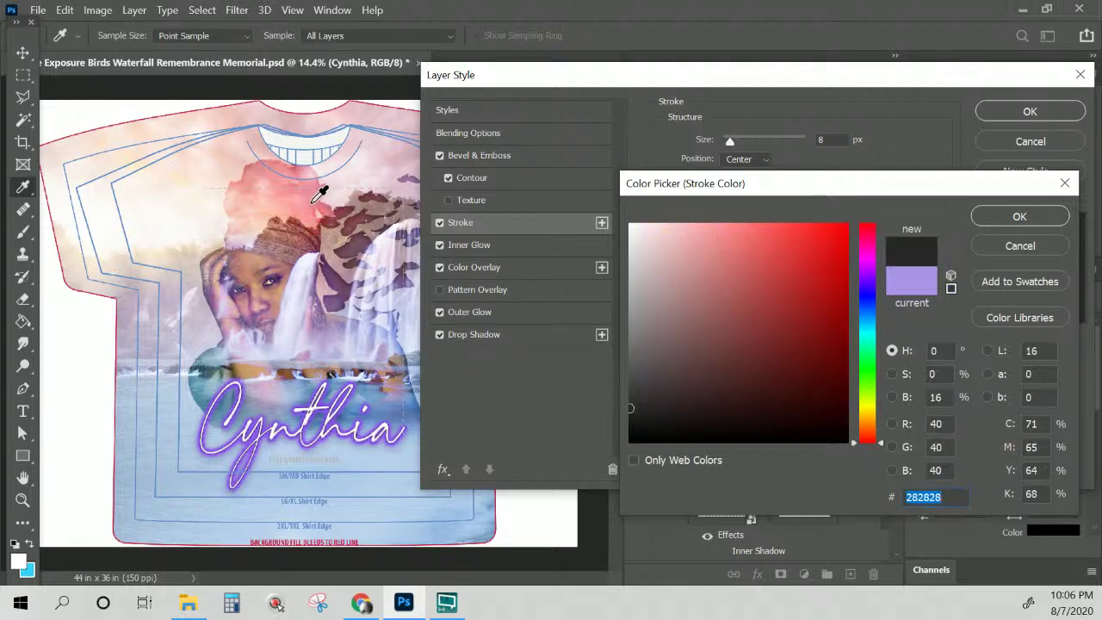
click(318, 195)
drag(318, 196, 320, 199)
click(318, 197)
click(868, 426)
drag(317, 195, 330, 211)
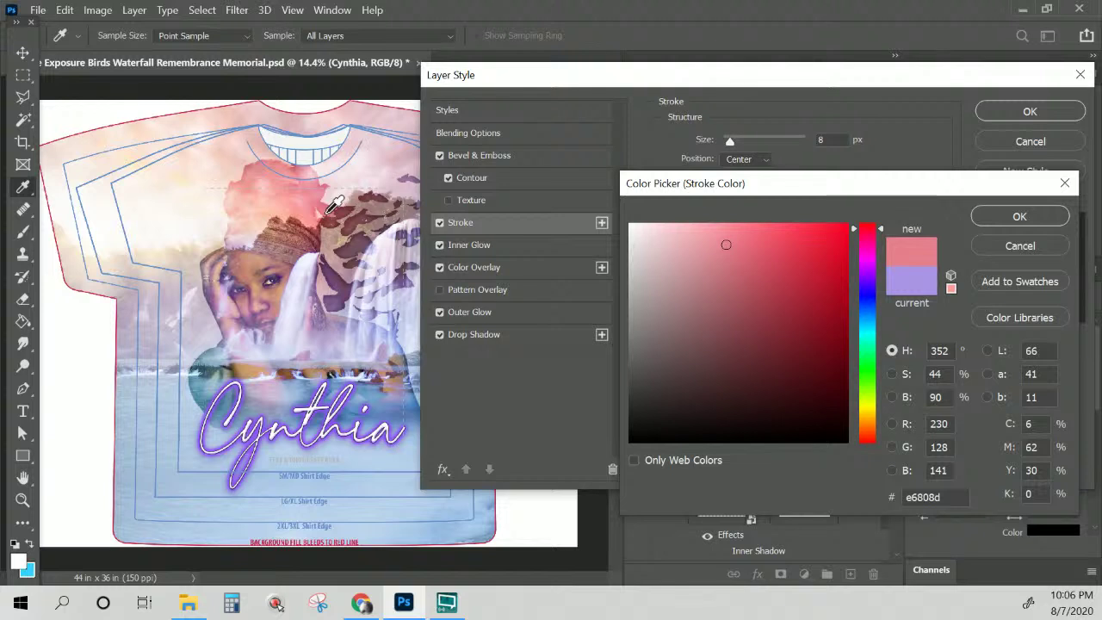
Re-enter e6808d as the name's Stroke color, copy the hex code and accept the color
click(334, 204)
text(e)
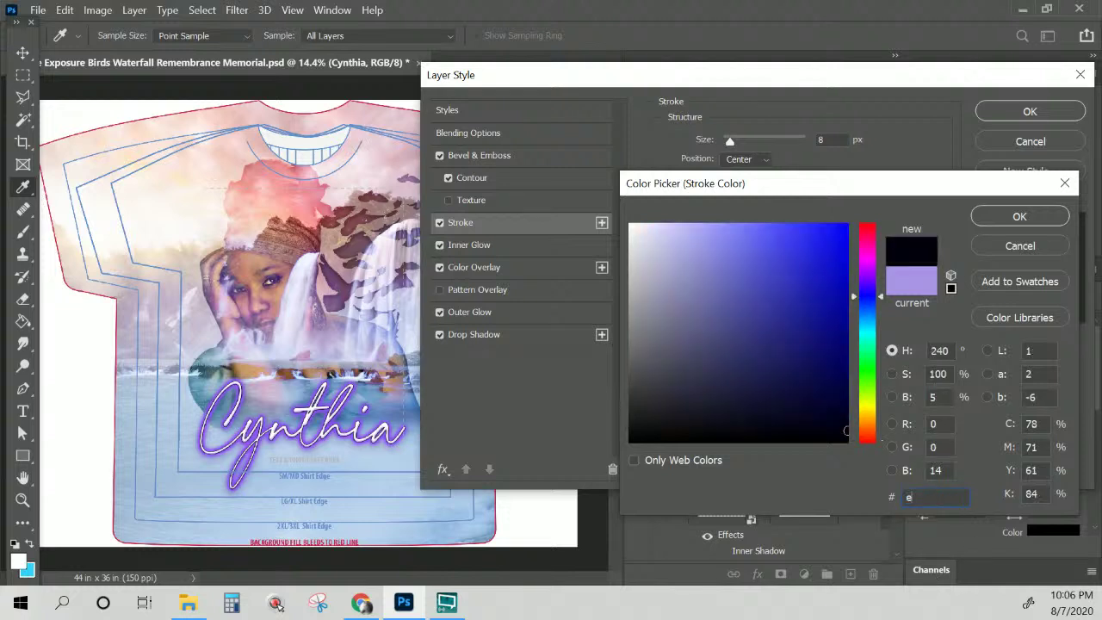
text(680)
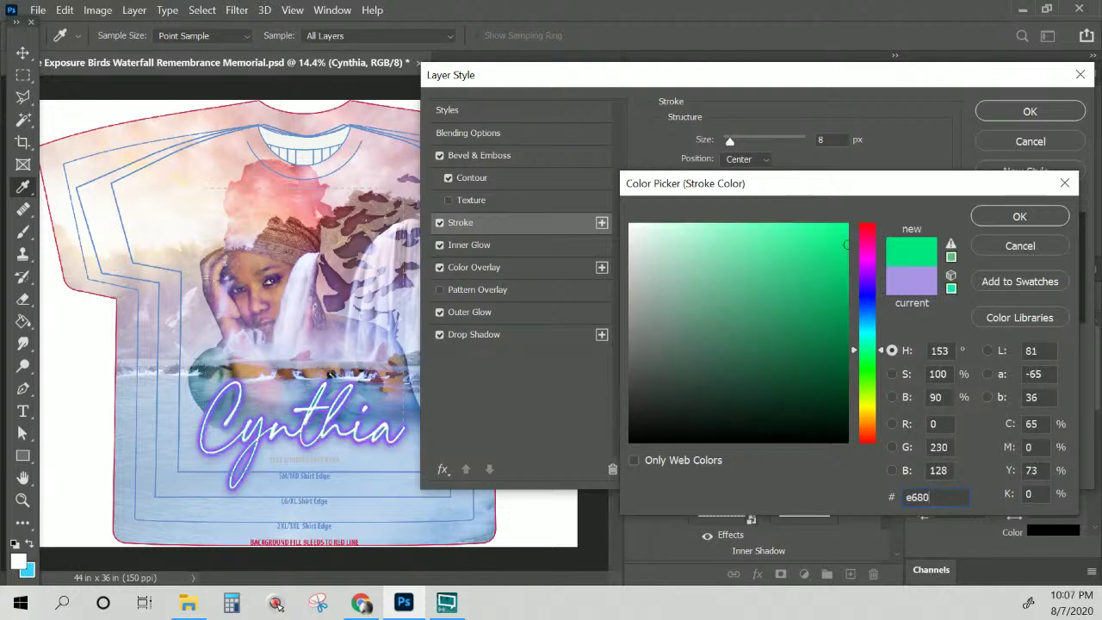
text(8d)
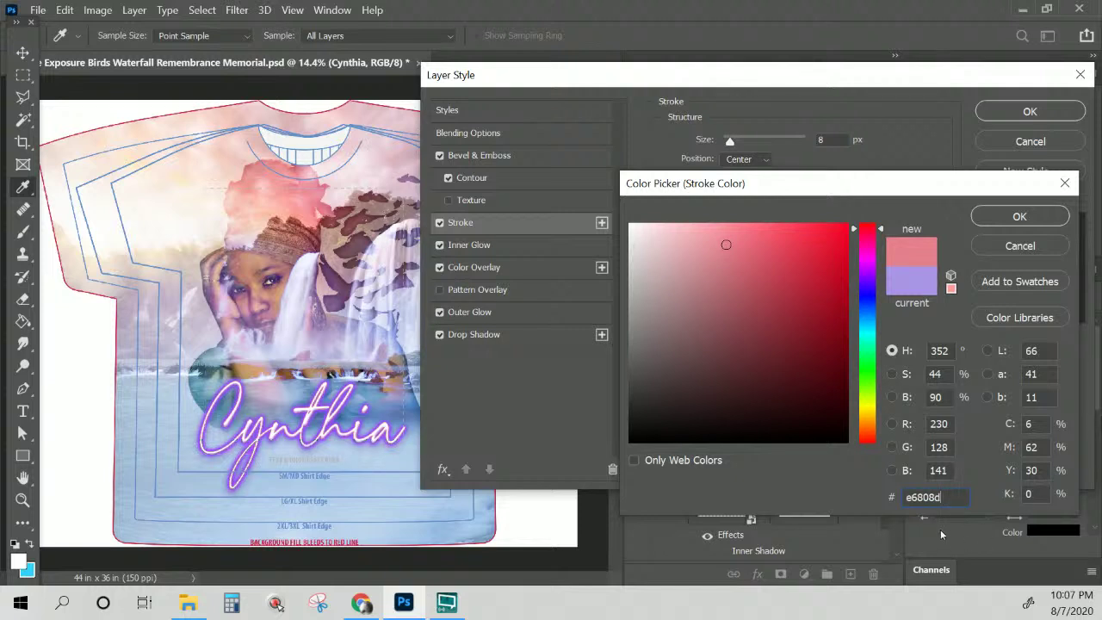
drag(951, 499, 726, 536)
key(ctrl+c)
click(1023, 217)
Recolor the name's Outer Glow, starting from the copied pink and shifting it to the more saturated e36878
click(505, 246)
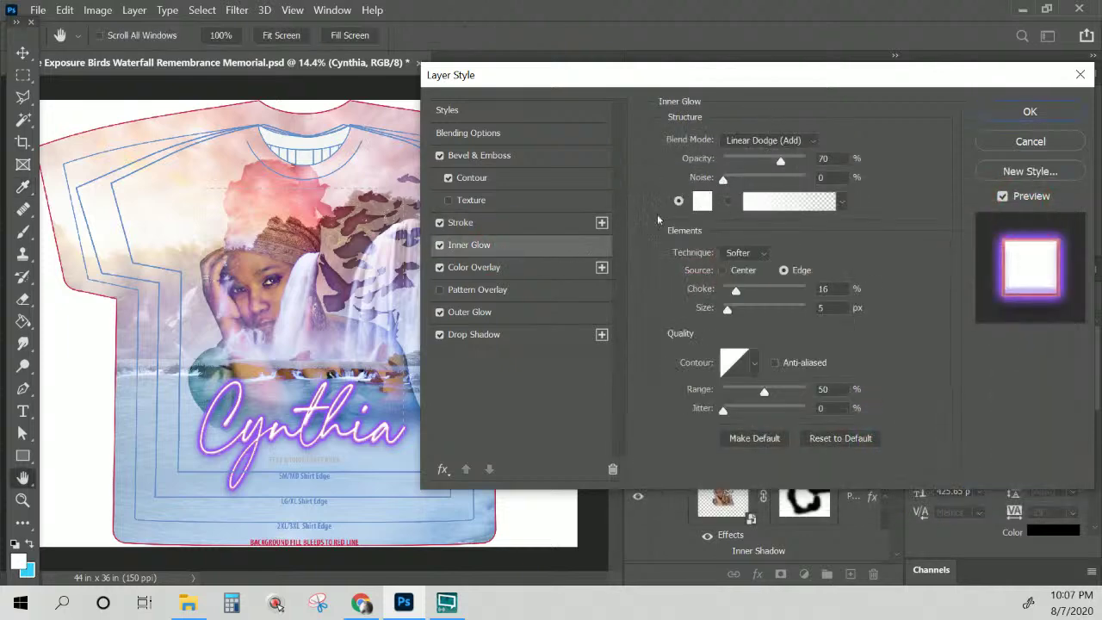
click(473, 268)
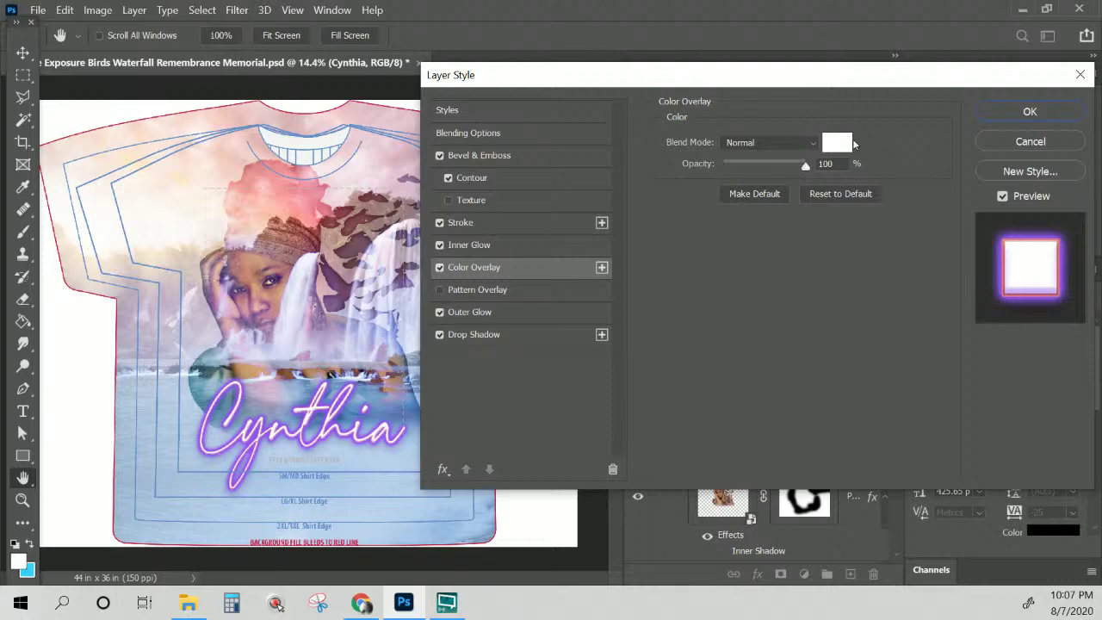
click(483, 317)
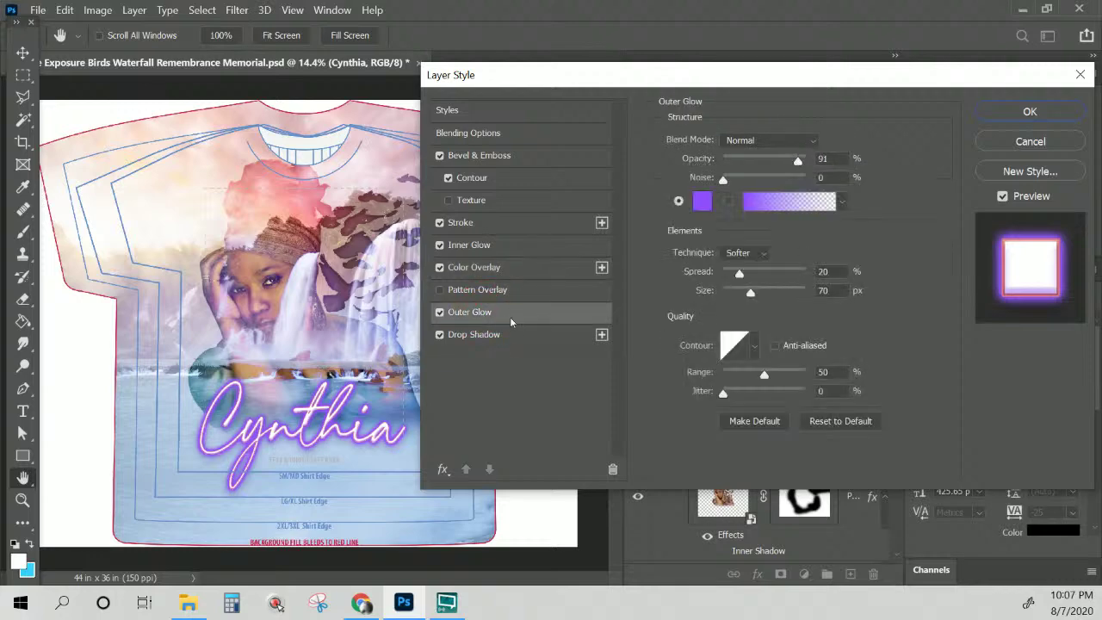
click(703, 203)
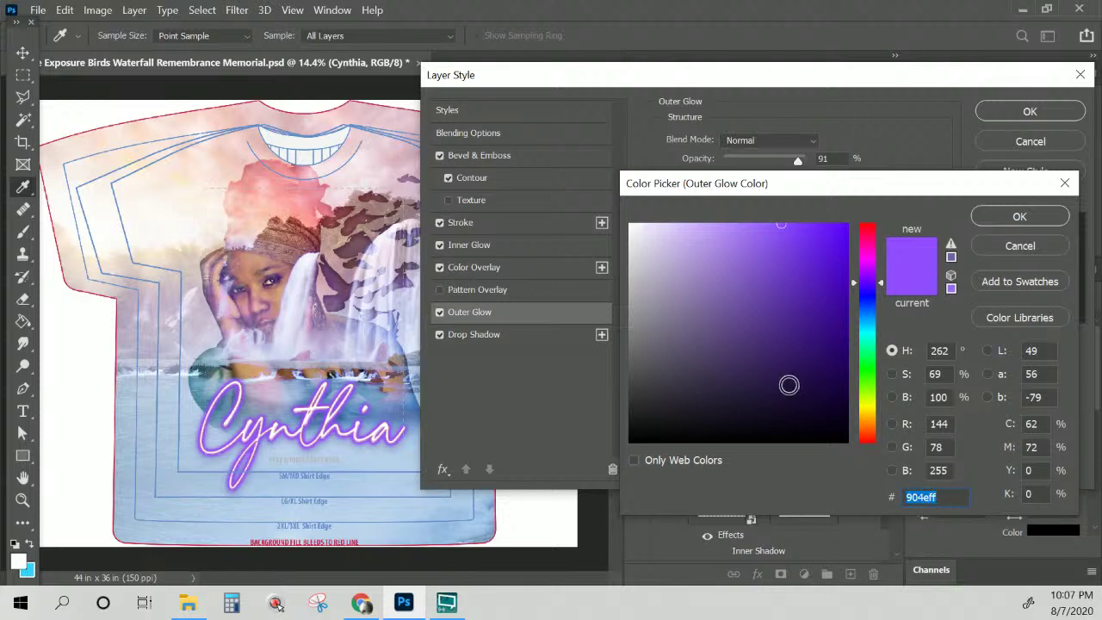
key(ctrl+v)
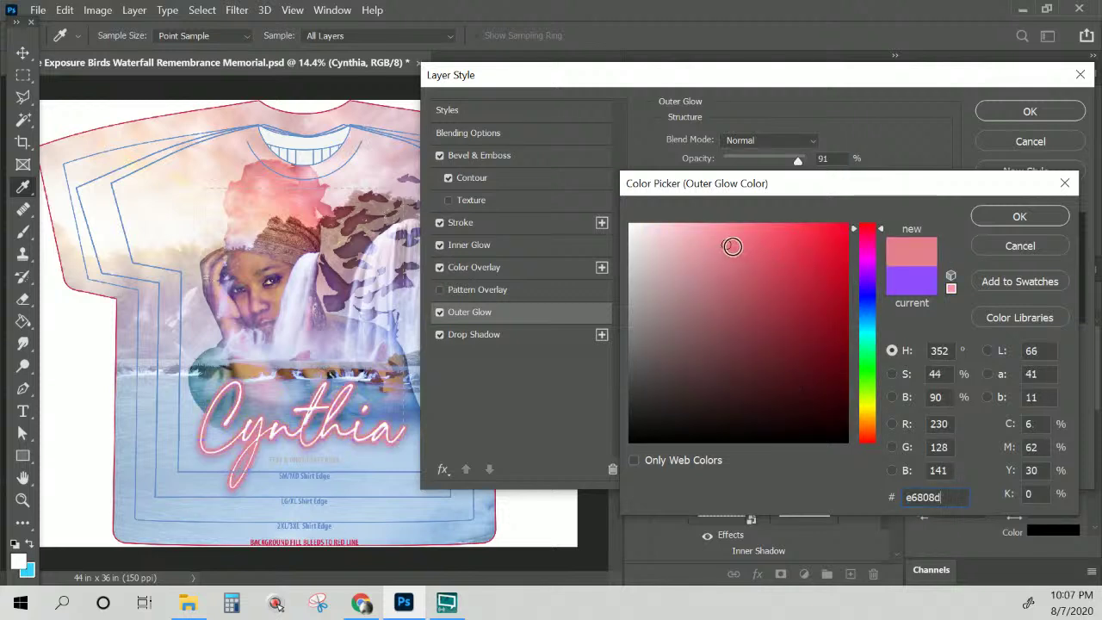
click(753, 263)
drag(753, 262, 756, 280)
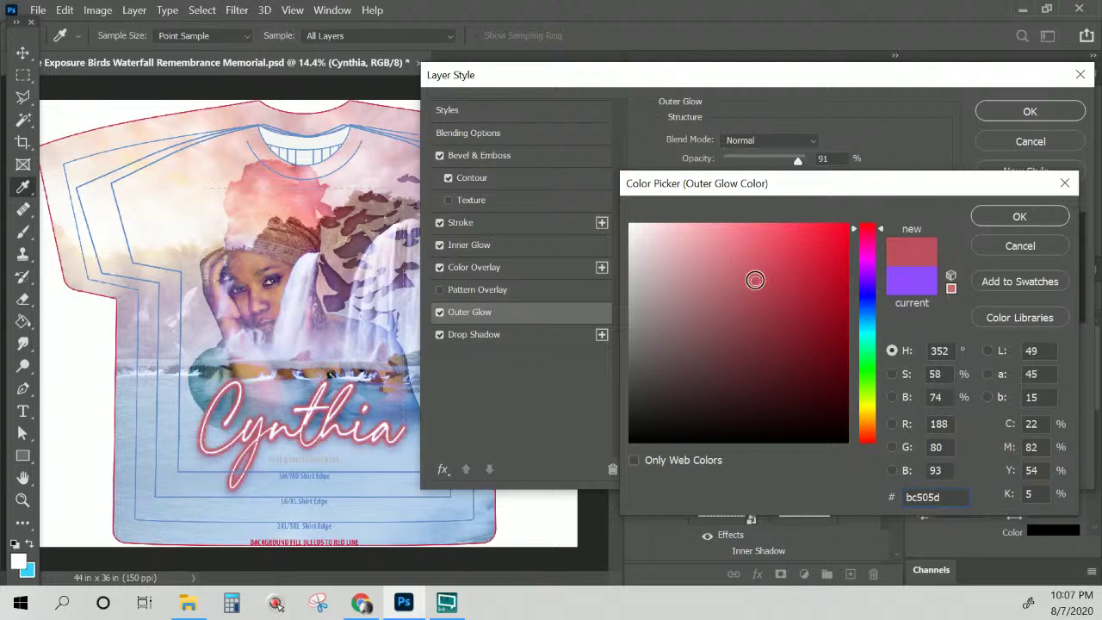
drag(755, 280, 746, 247)
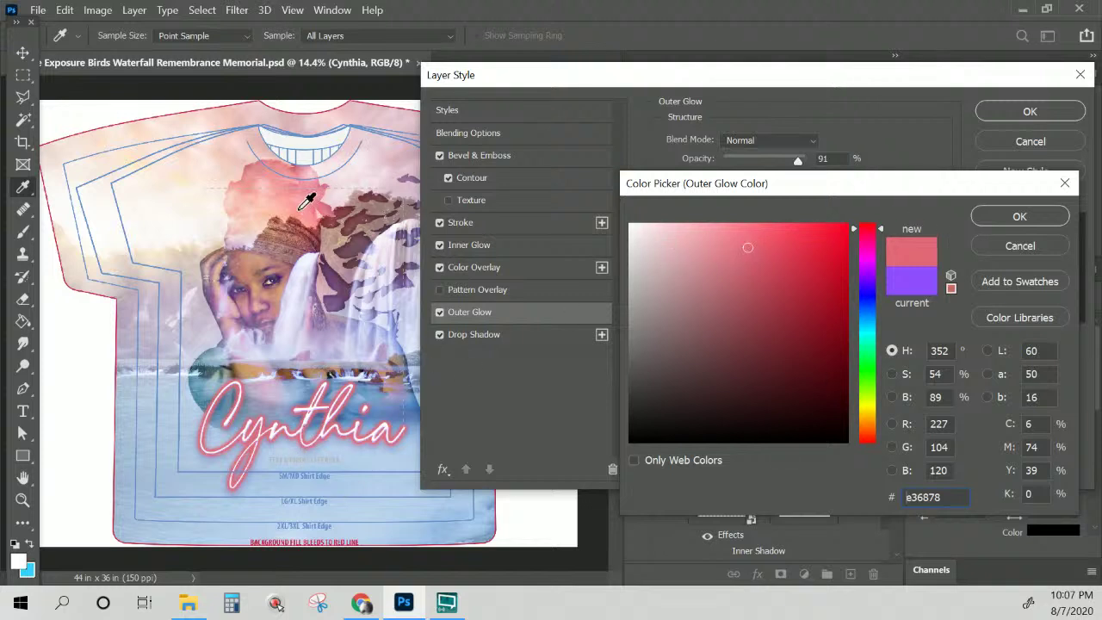
click(1001, 216)
Set the name's Drop Shadow color to the light pink f38a98 and apply the layer style
click(484, 338)
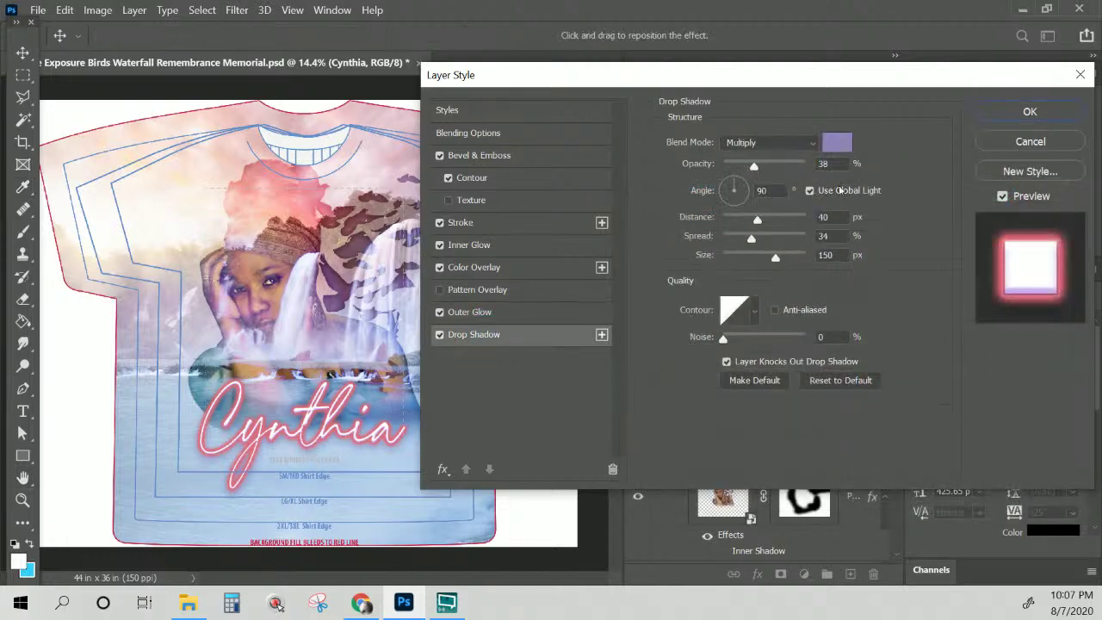
click(839, 143)
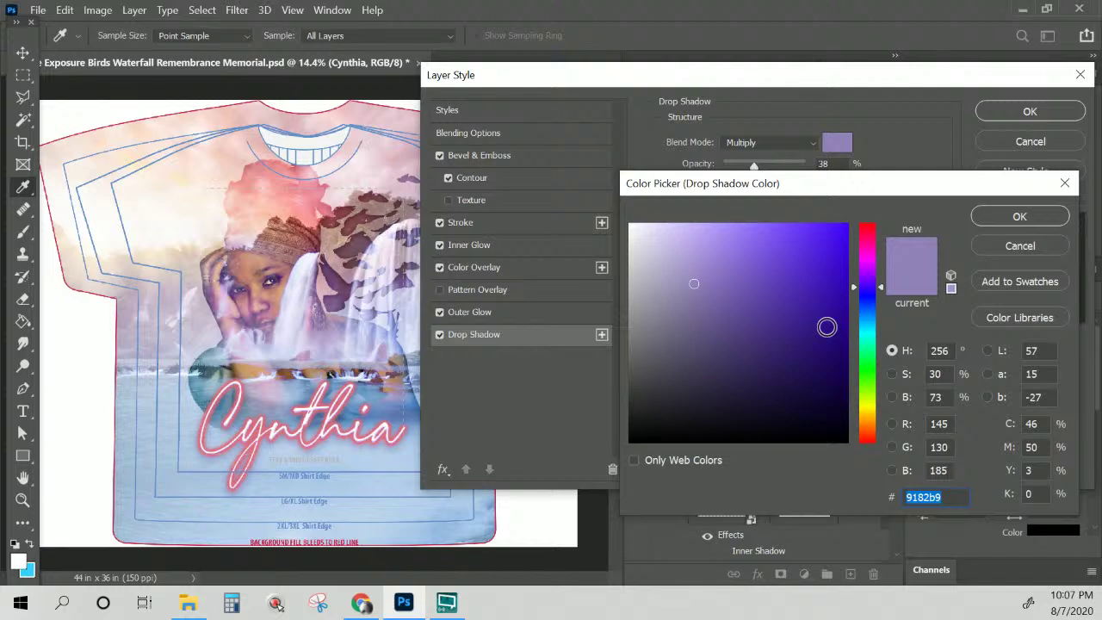
key(ctrl+v)
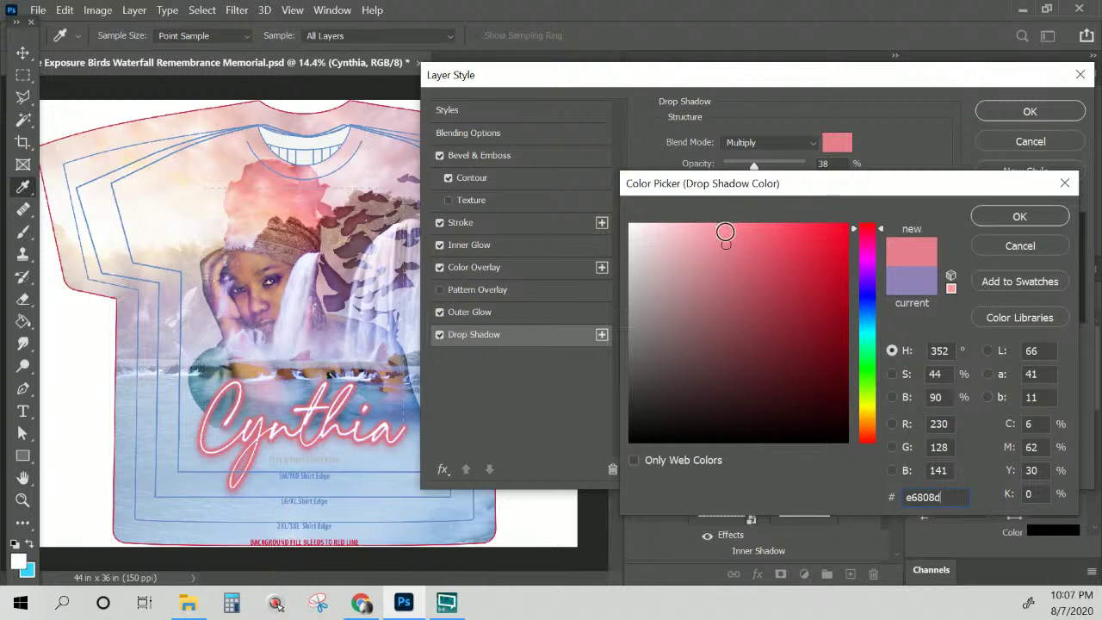
mouse_move(724, 233)
mouse_down()
mouse_move(716, 229)
mouse_move(723, 233)
mouse_up()
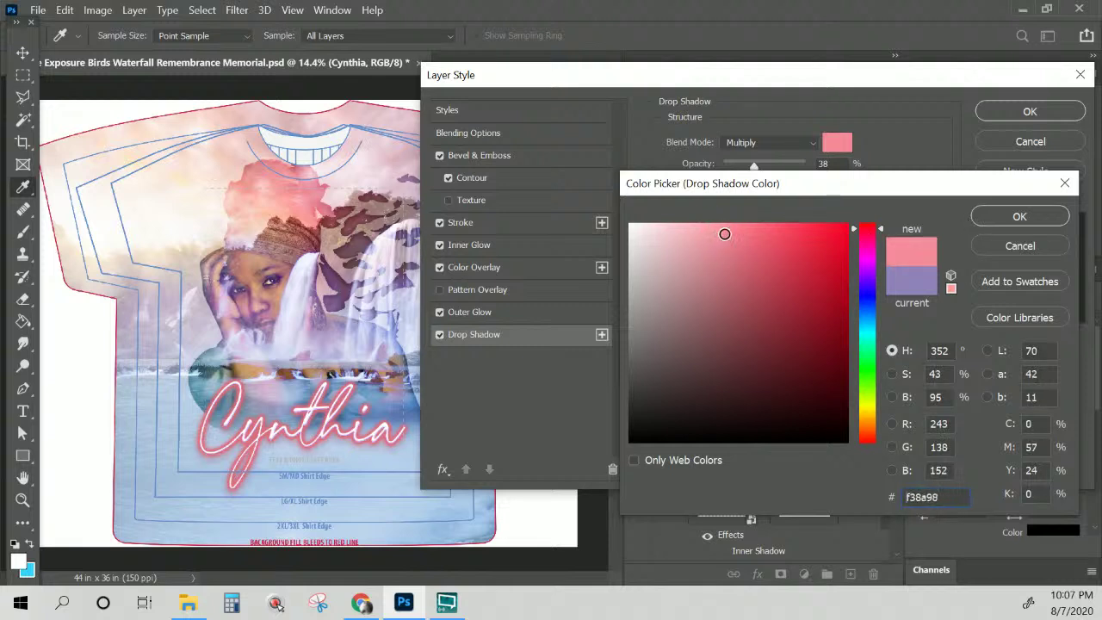
click(1000, 216)
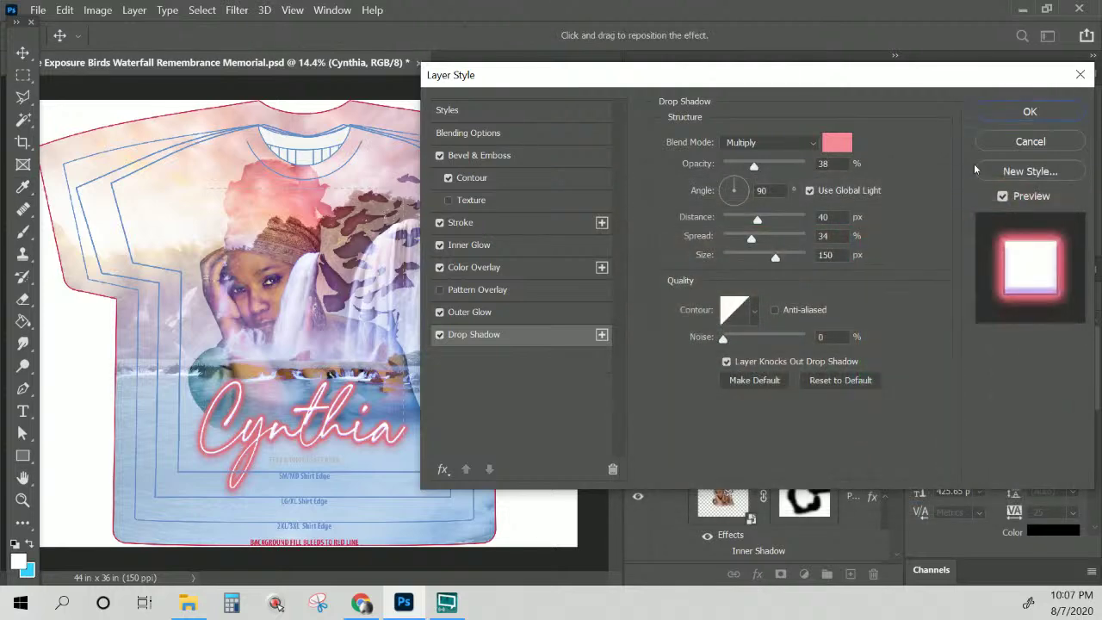
click(1000, 110)
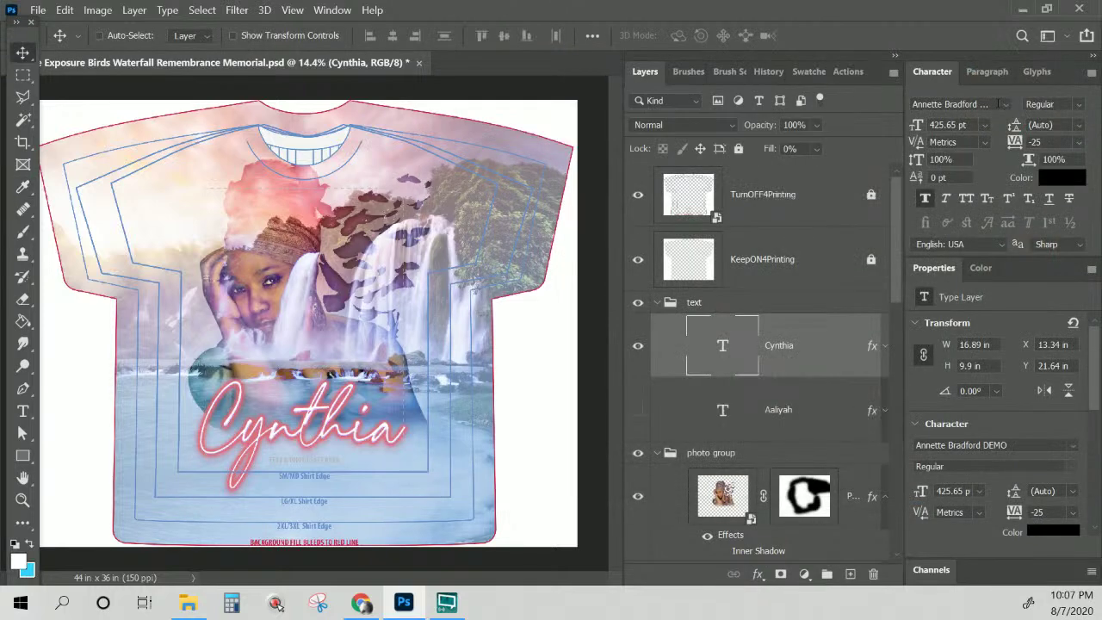
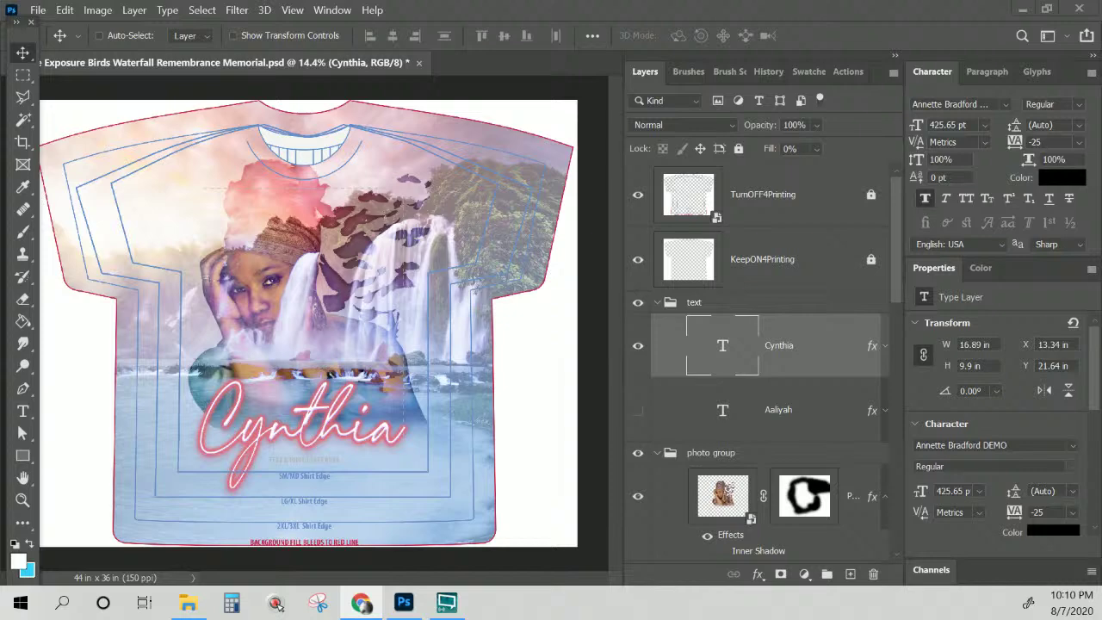
Switch to Chrome with the Innate Lab store and open its 10-Min Templates category
drag(456, 0, 398, 2)
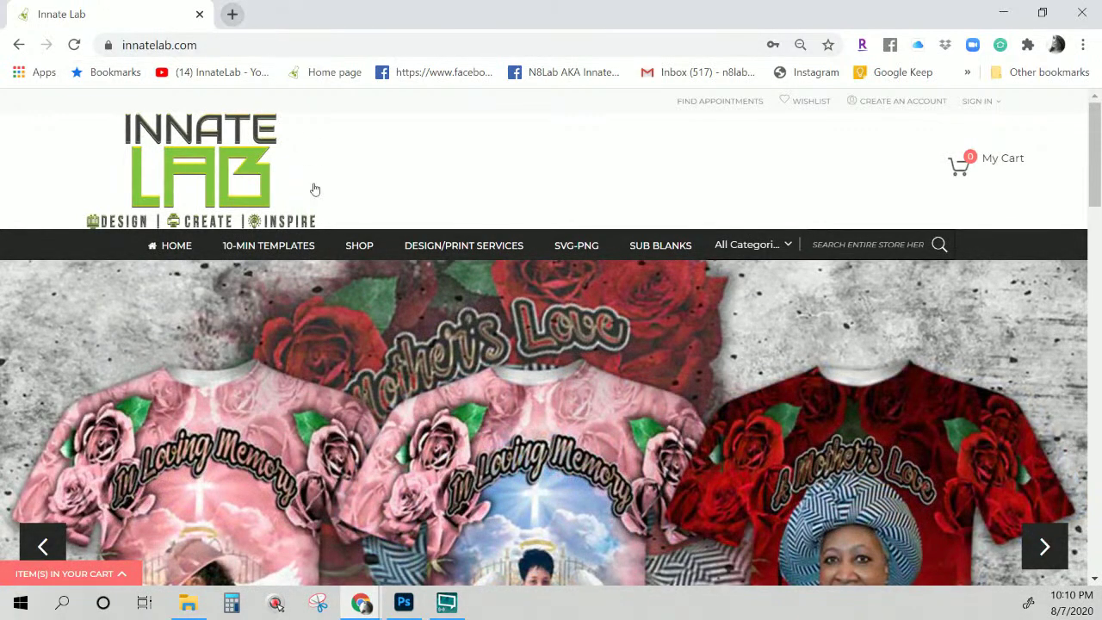
scroll(254, 245, down, 1)
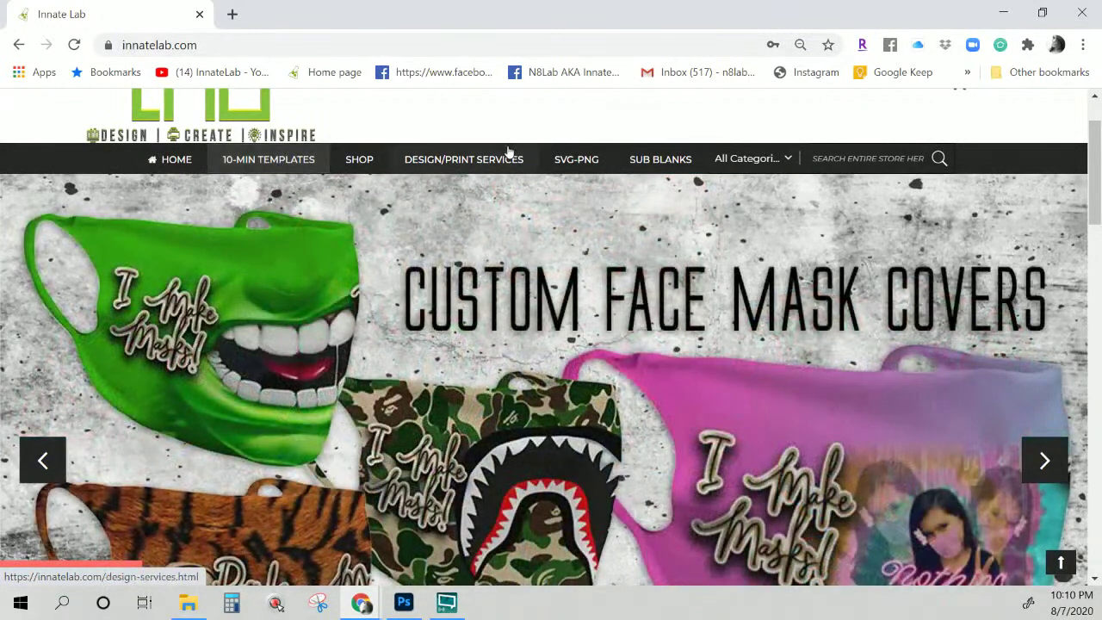
click(286, 159)
right_click(308, 304)
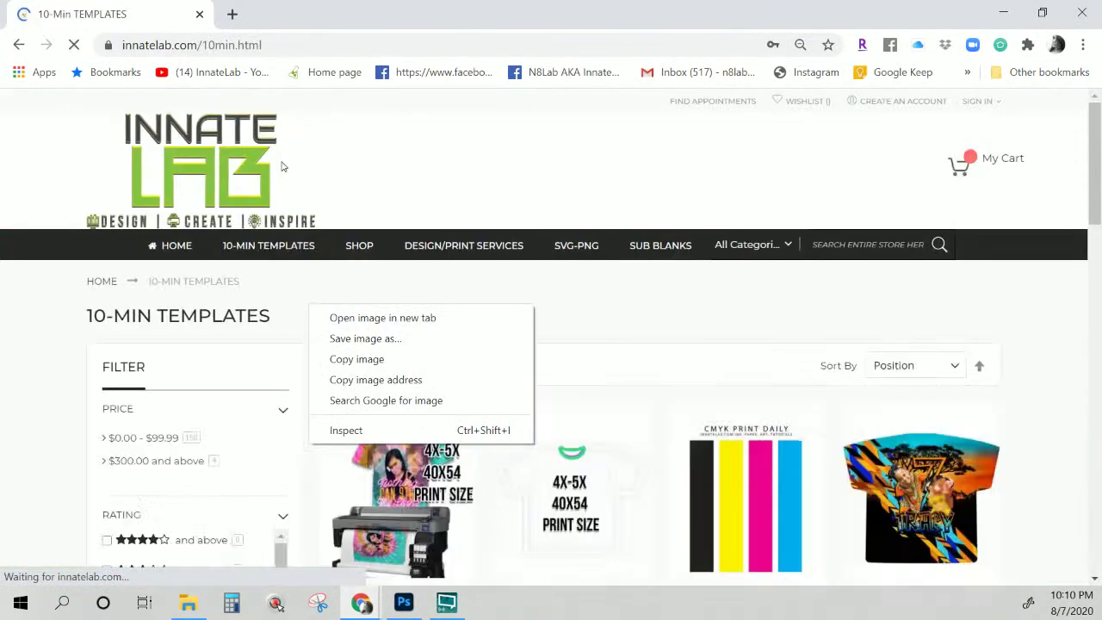
Browse the 10-Min Templates listing, examining the print service, free blank and CMYK purge files, and the all-over shirt templates
scroll(493, 366, down, 4)
scroll(492, 366, up, 2)
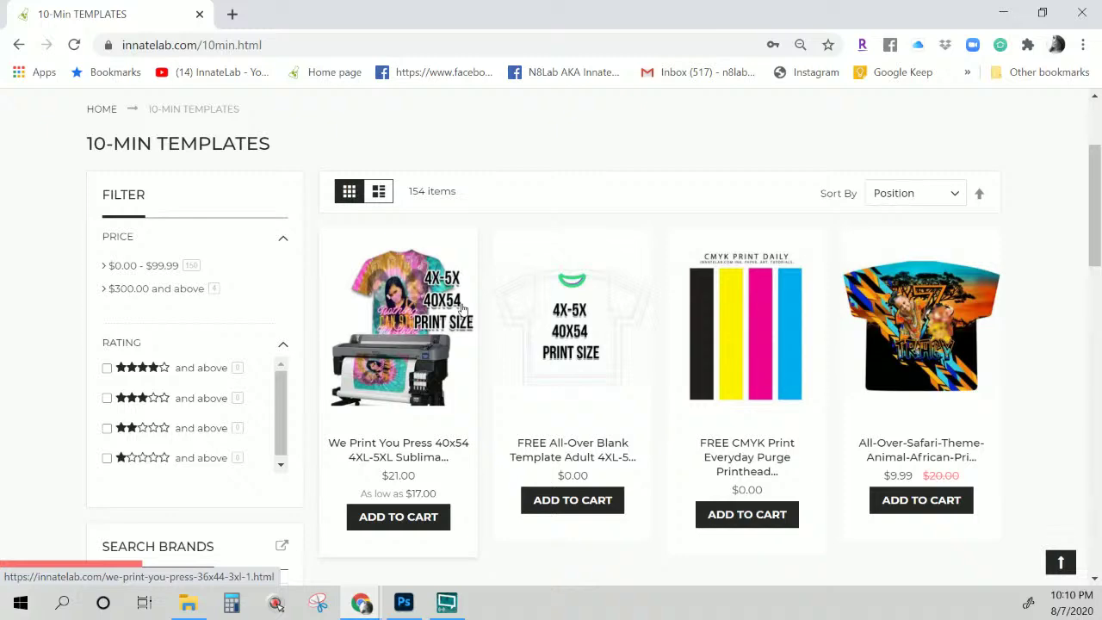
scroll(462, 317, down, 3)
scroll(457, 316, up, 2)
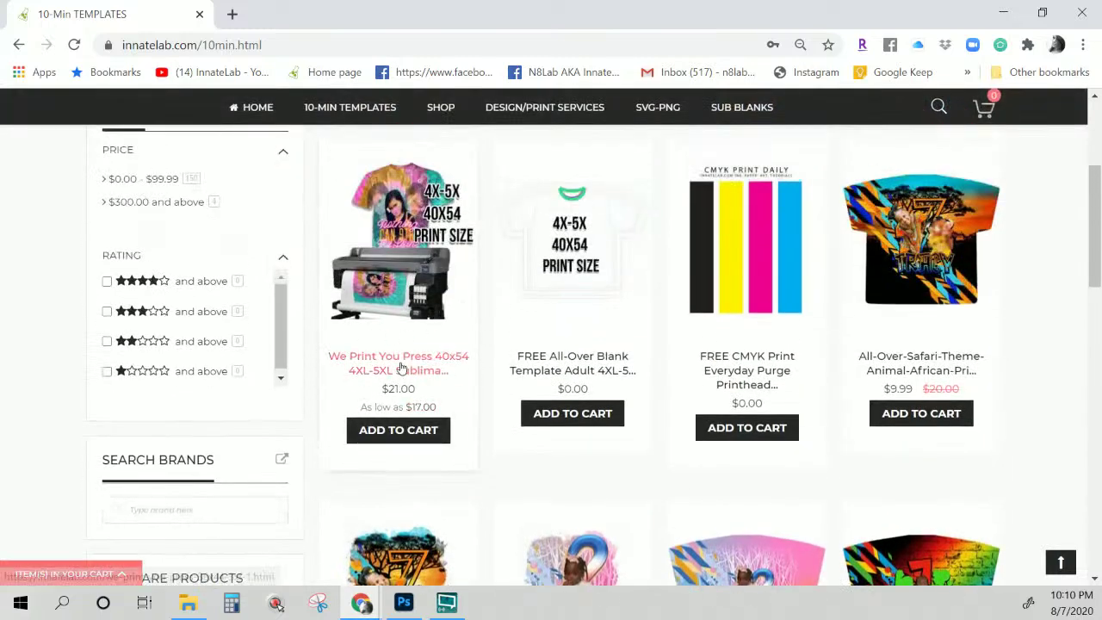
scroll(401, 368, down, 2)
scroll(413, 368, up, 2)
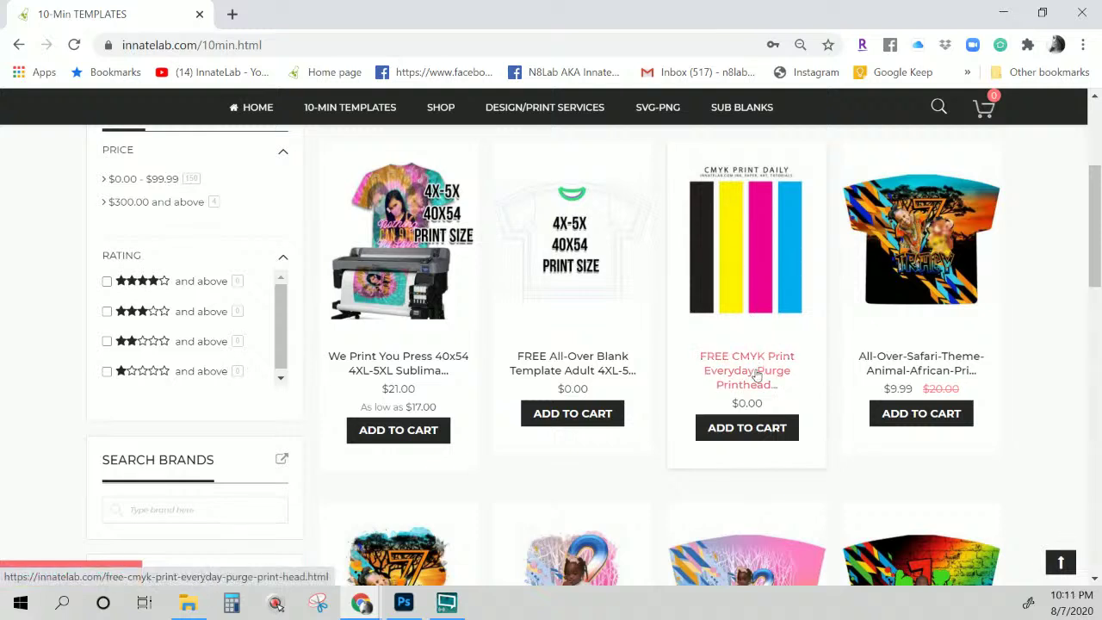
click(711, 428)
scroll(745, 372, down, 1)
scroll(744, 371, up, 1)
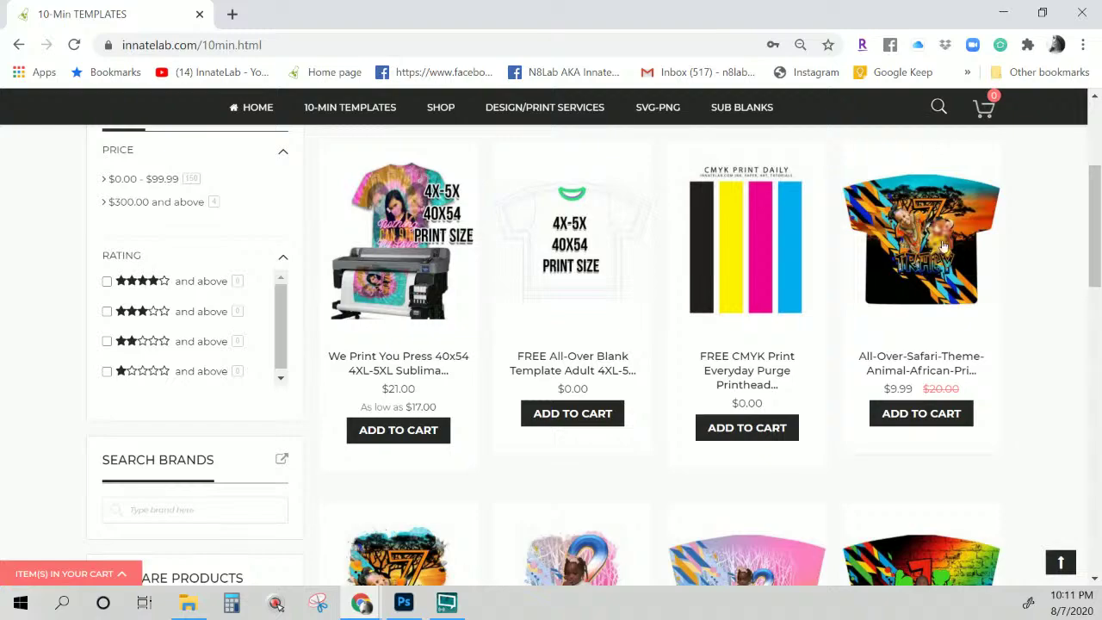
scroll(943, 255, down, 2)
scroll(943, 260, down, 4)
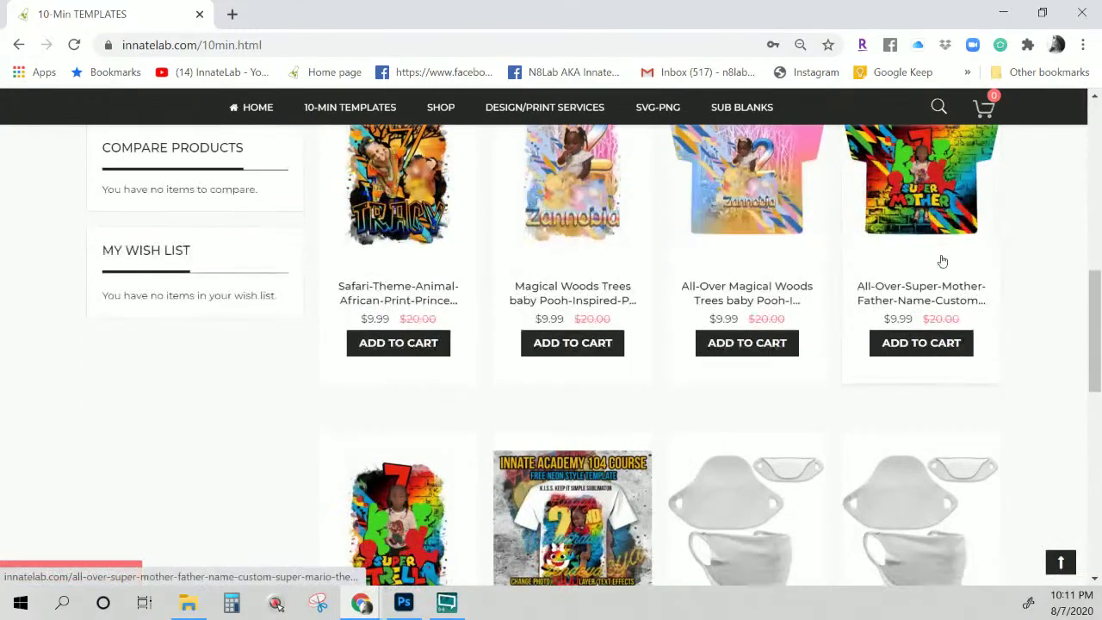
scroll(944, 260, up, 1)
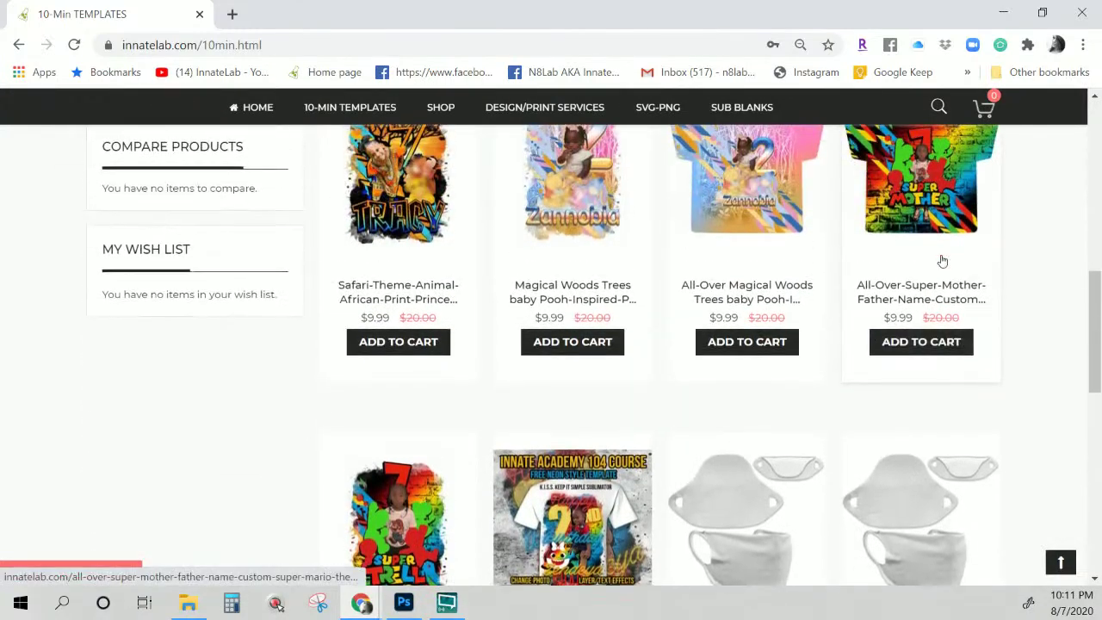
Return to the start of the 10-Min Templates listing and open the store's Sub Blanks category
scroll(943, 260, down, 2)
scroll(943, 260, up, 7)
scroll(943, 260, up, 2)
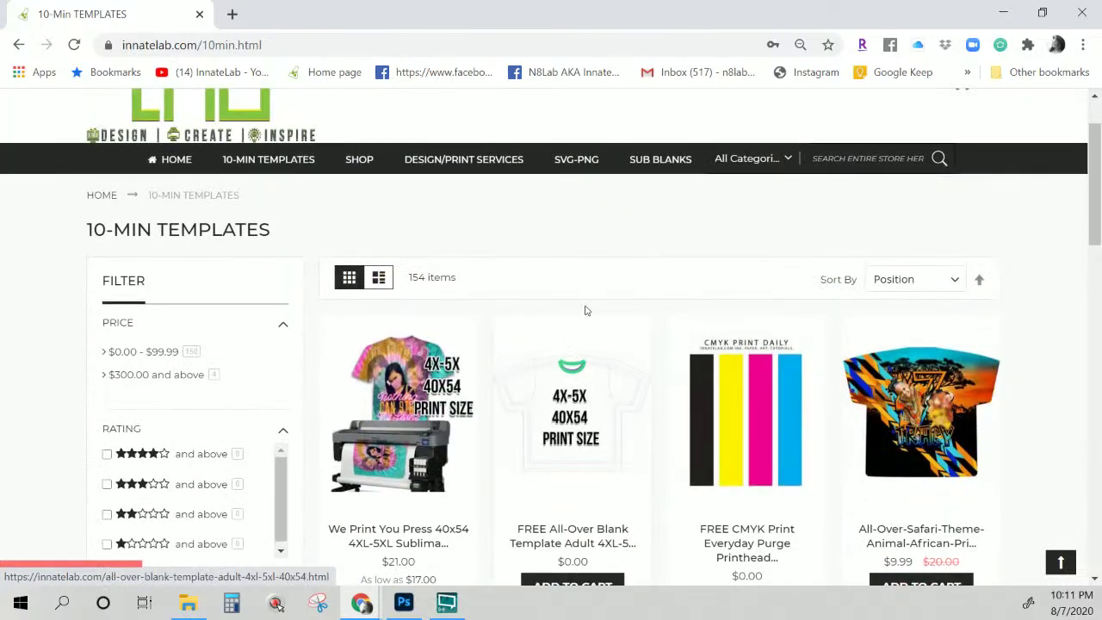
click(654, 166)
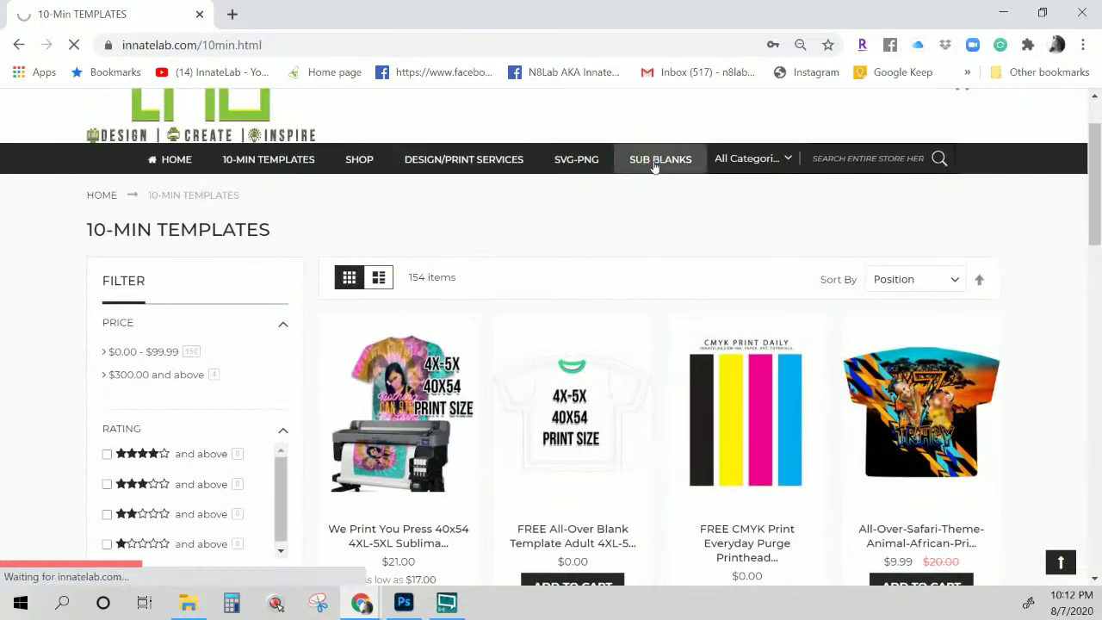
Examine the blank adult and youth no-sew face mask covers and their pricing in the Sub Blanks listing
scroll(654, 166, down, 3)
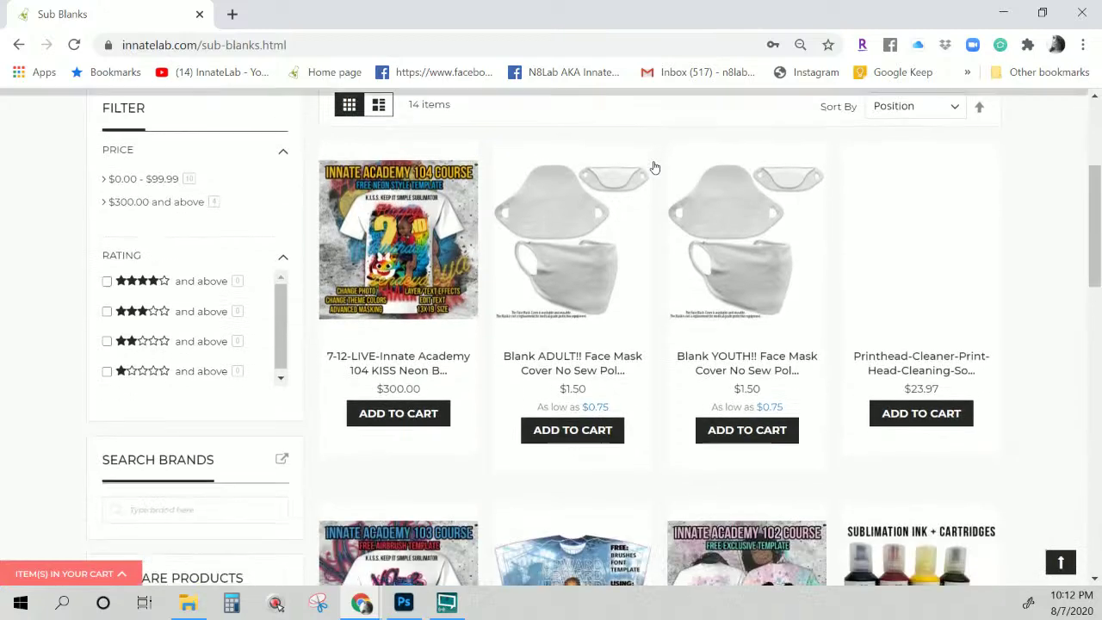
scroll(654, 166, down, 1)
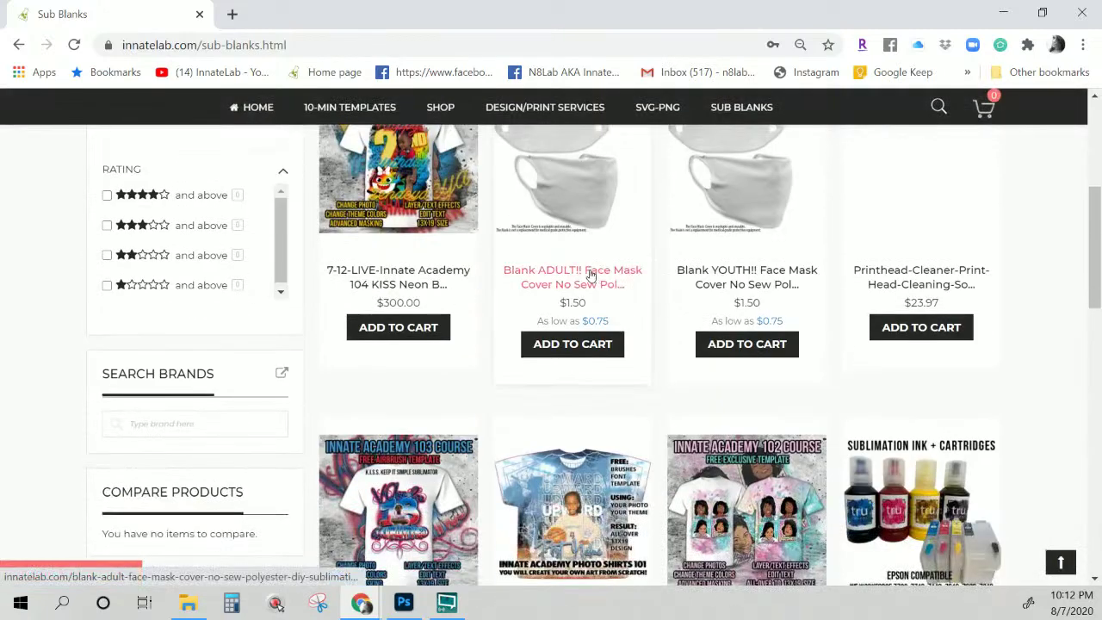
scroll(590, 274, down, 1)
click(590, 274)
scroll(591, 274, up, 2)
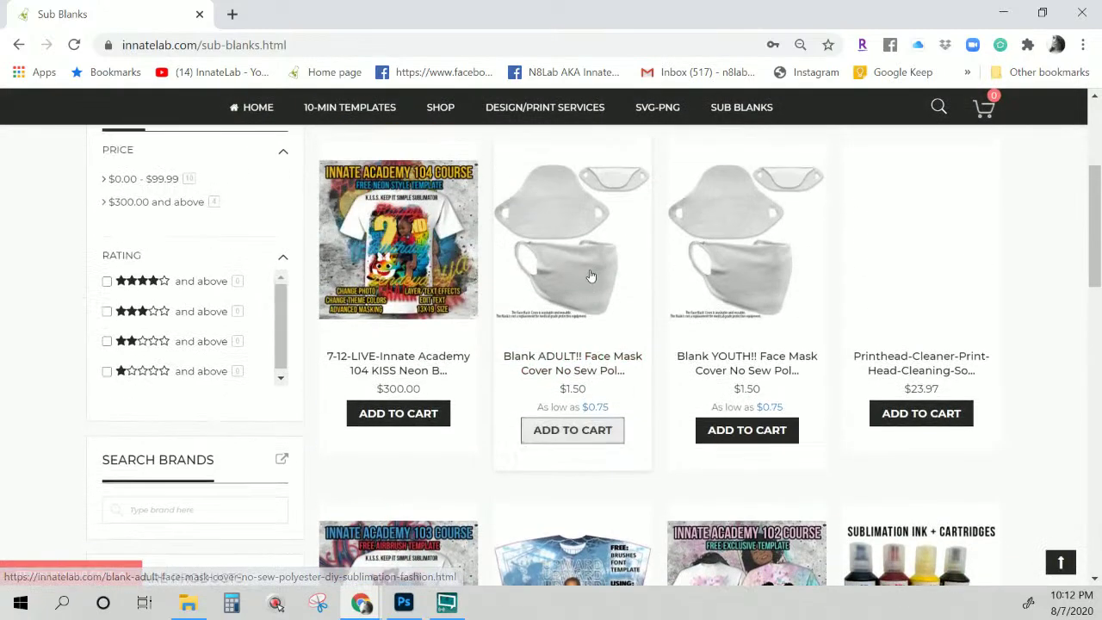
scroll(591, 274, down, 1)
scroll(612, 288, up, 1)
scroll(813, 312, down, 2)
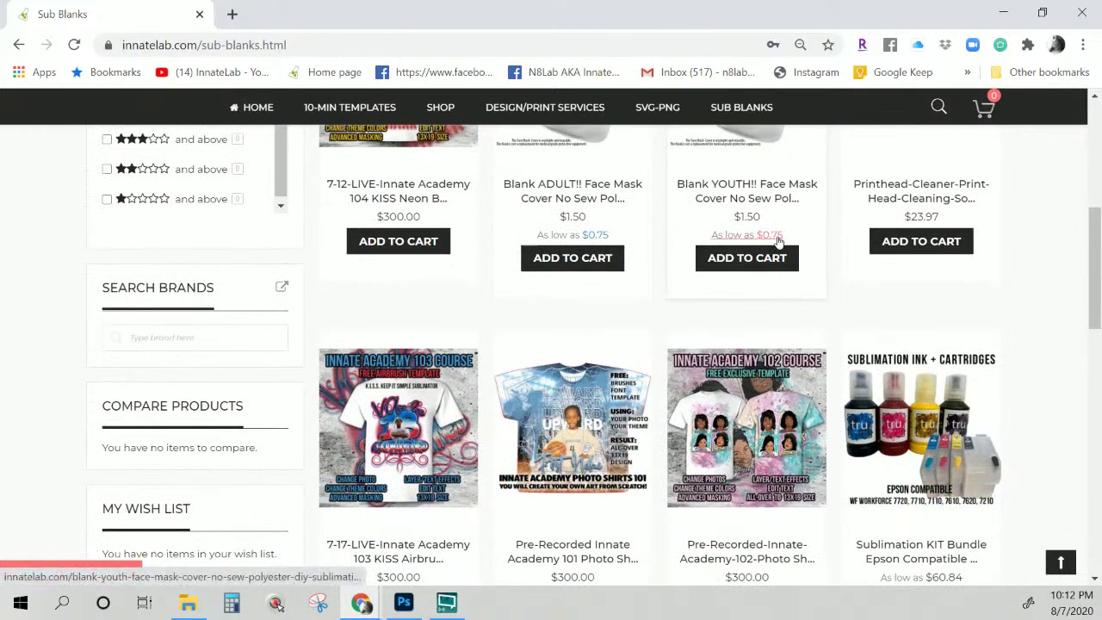
scroll(779, 243, up, 1)
scroll(779, 243, up, 4)
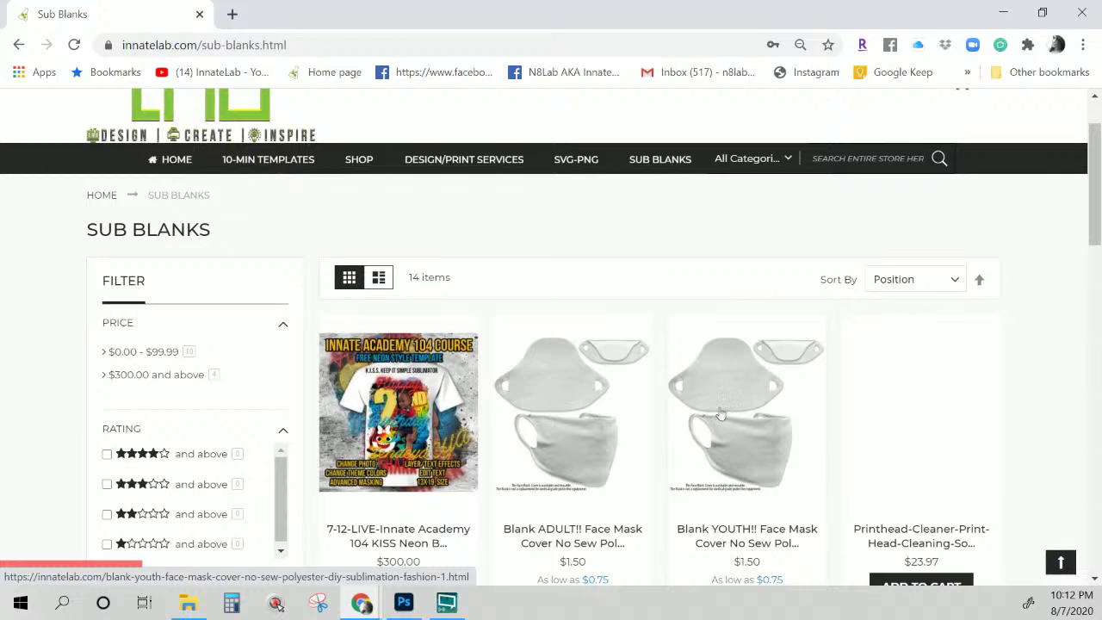
scroll(714, 393, down, 1)
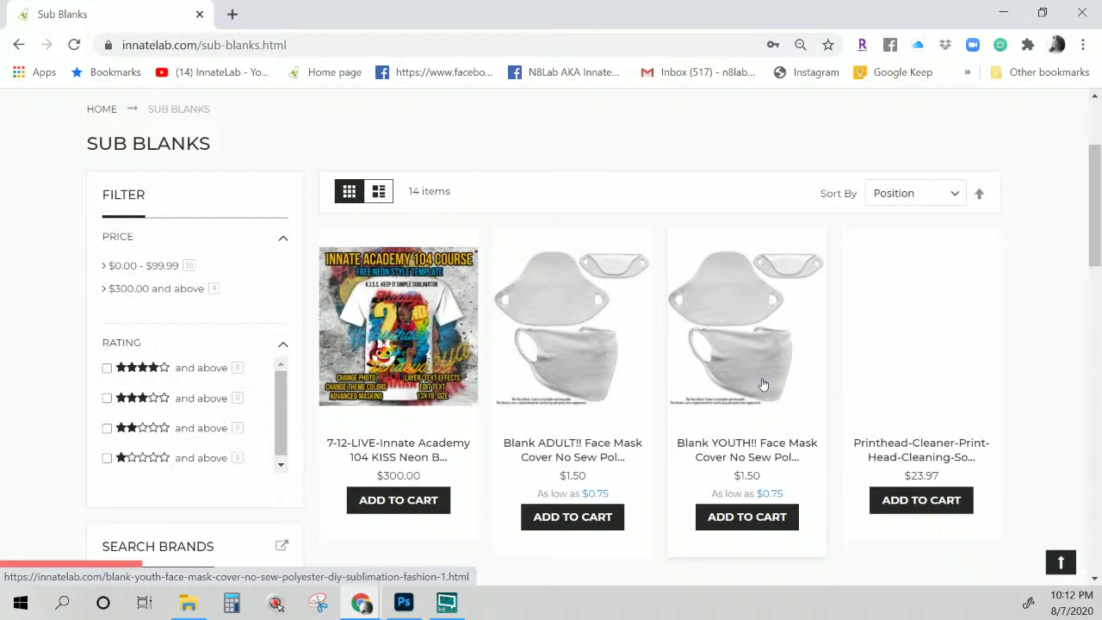
Browse the academy courses, sublimation inks, refillable cartridges and Photoshop session, including page 2 of the Sub Blanks listing
scroll(762, 384, down, 5)
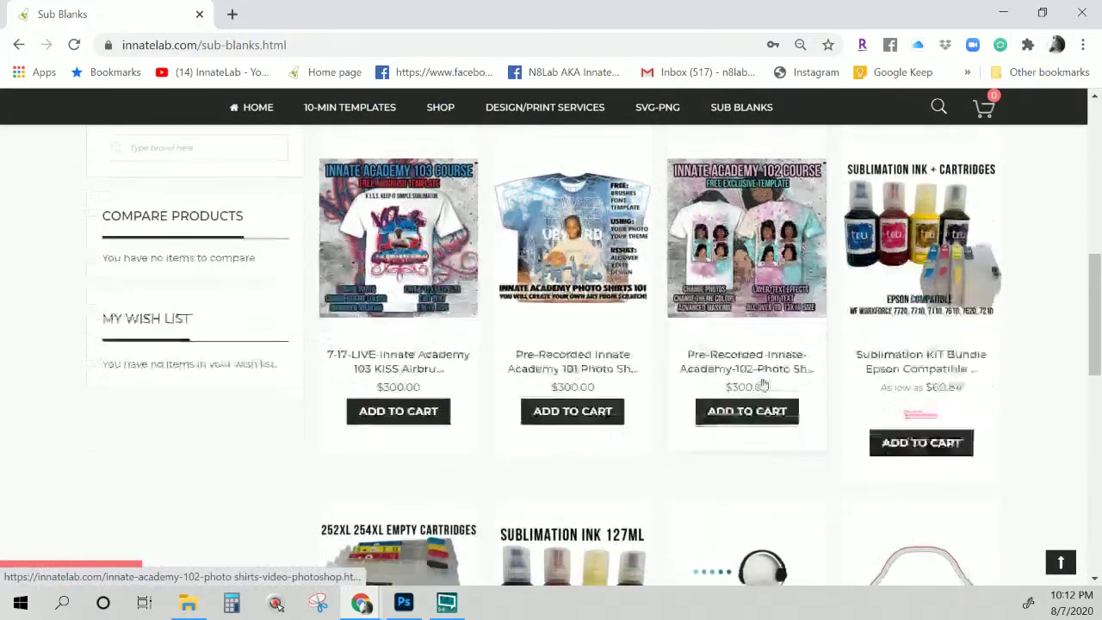
scroll(763, 384, down, 3)
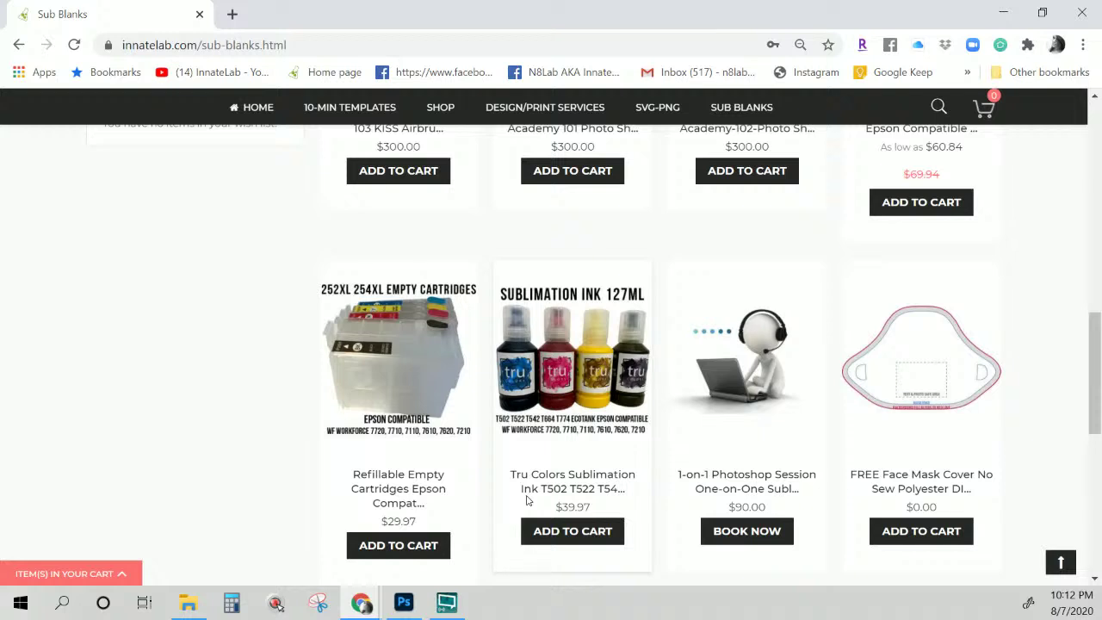
scroll(626, 442, down, 1)
click(626, 444)
scroll(625, 442, down, 1)
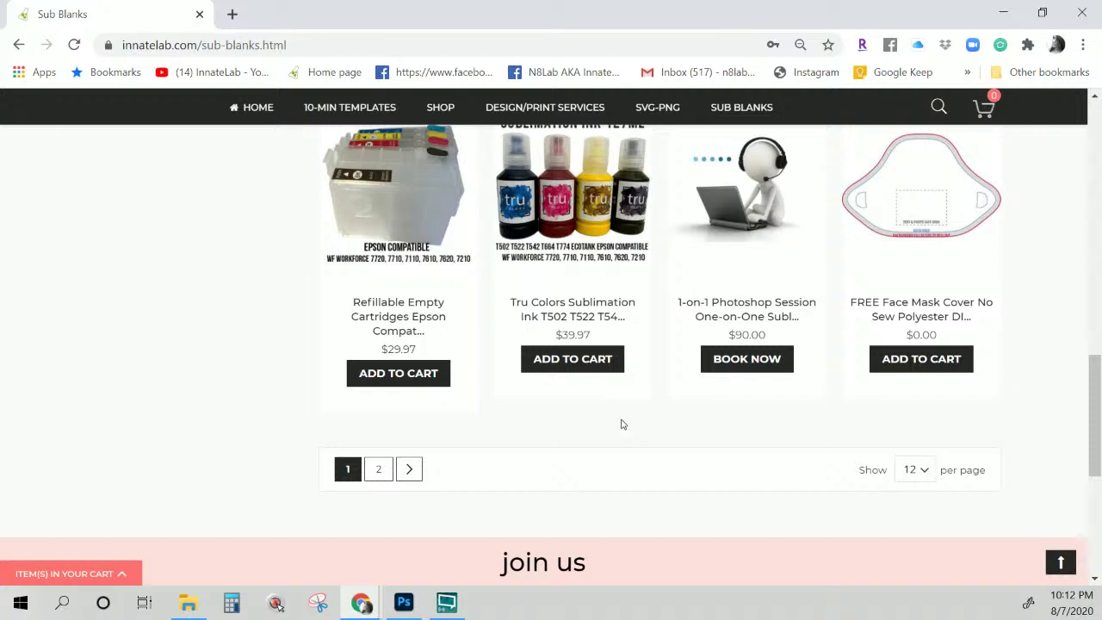
click(376, 468)
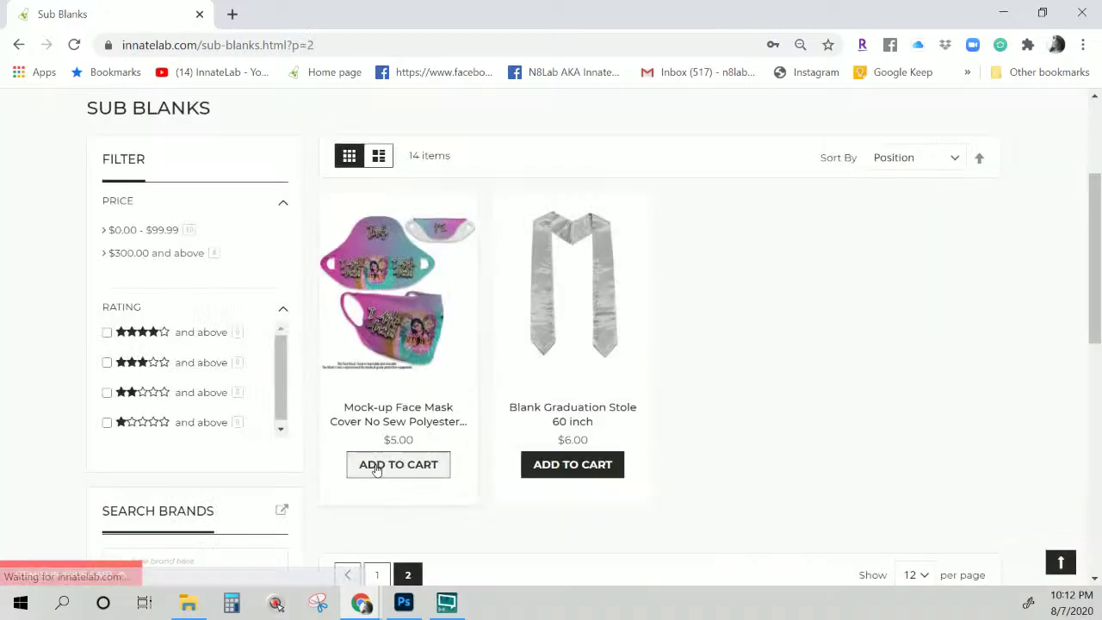
scroll(374, 462, up, 3)
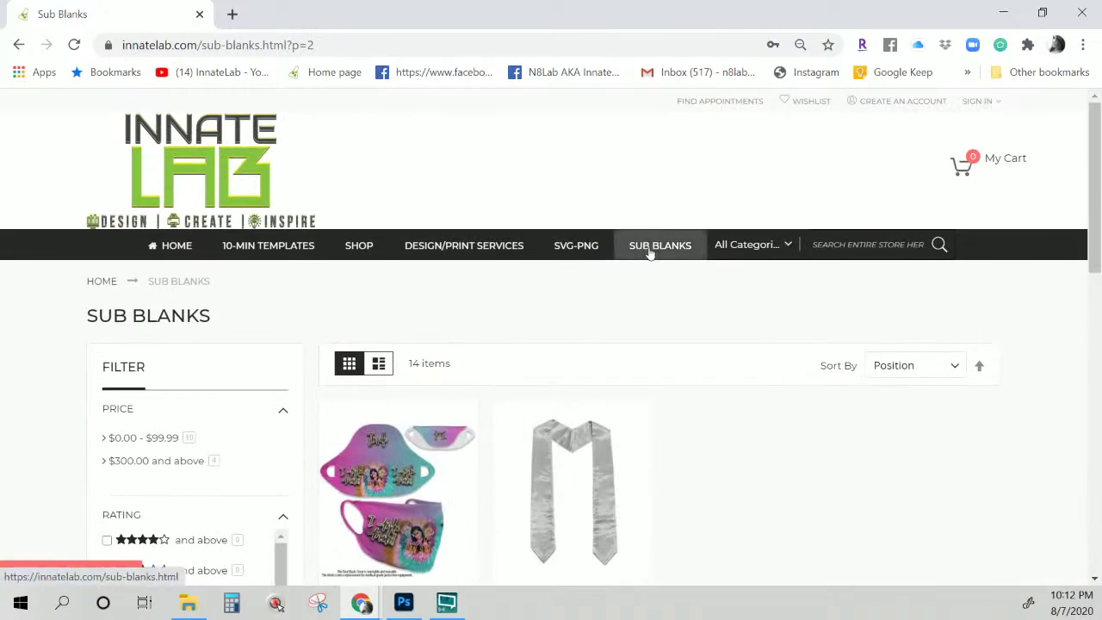
Open the Design/Print Services category and examine both listing pages, including the We Print You Press 13x19 and 36x44 sublimation prints
click(462, 247)
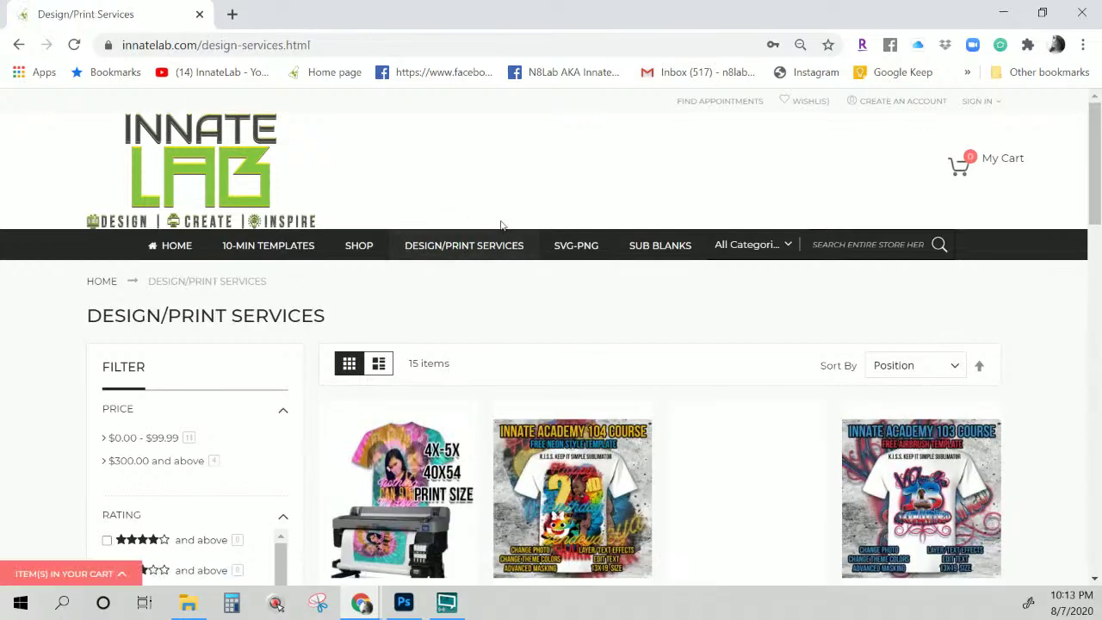
scroll(500, 233, down, 7)
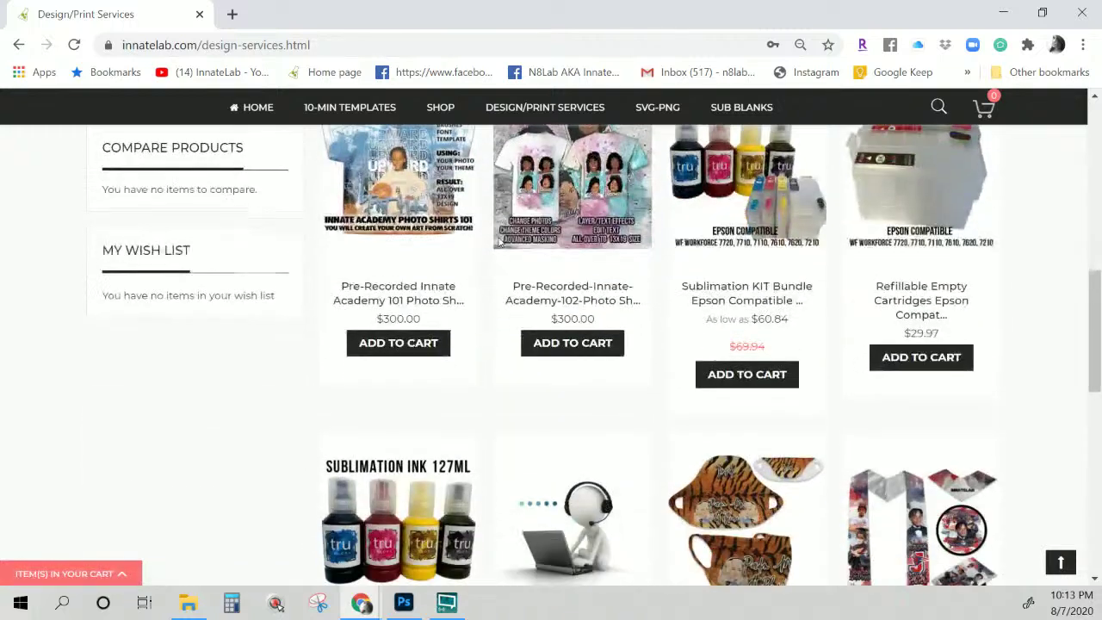
scroll(500, 242, down, 2)
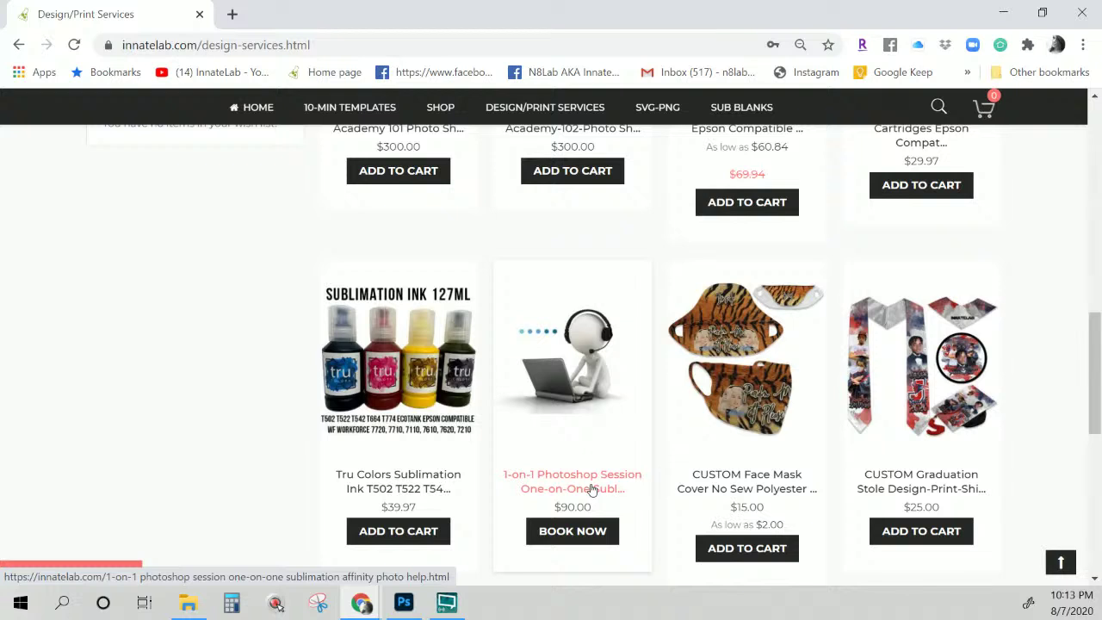
scroll(592, 489, down, 2)
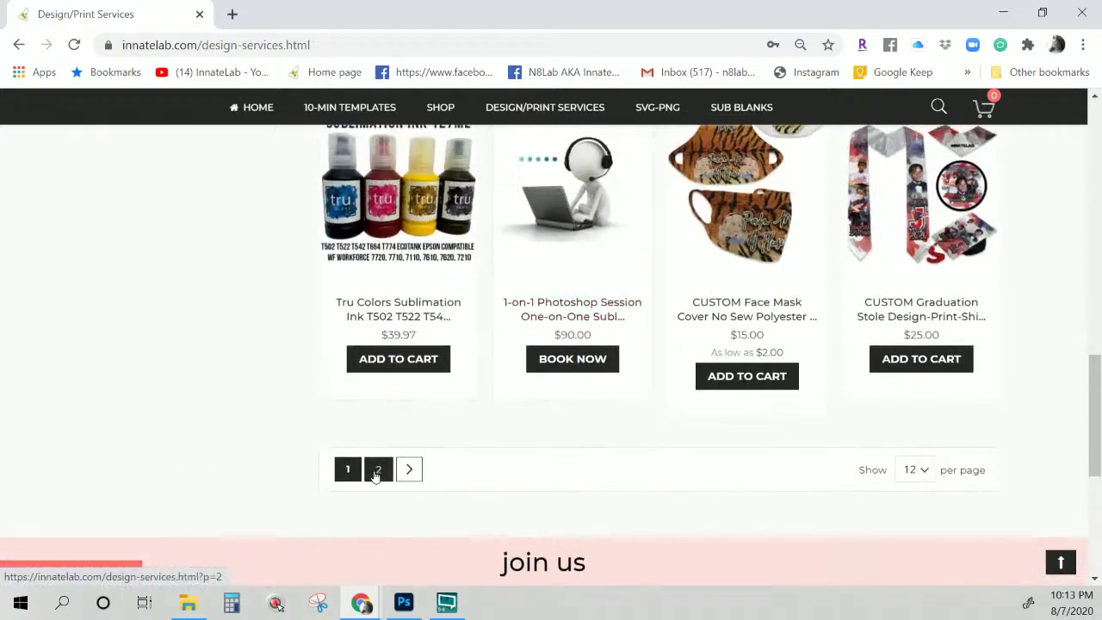
click(378, 470)
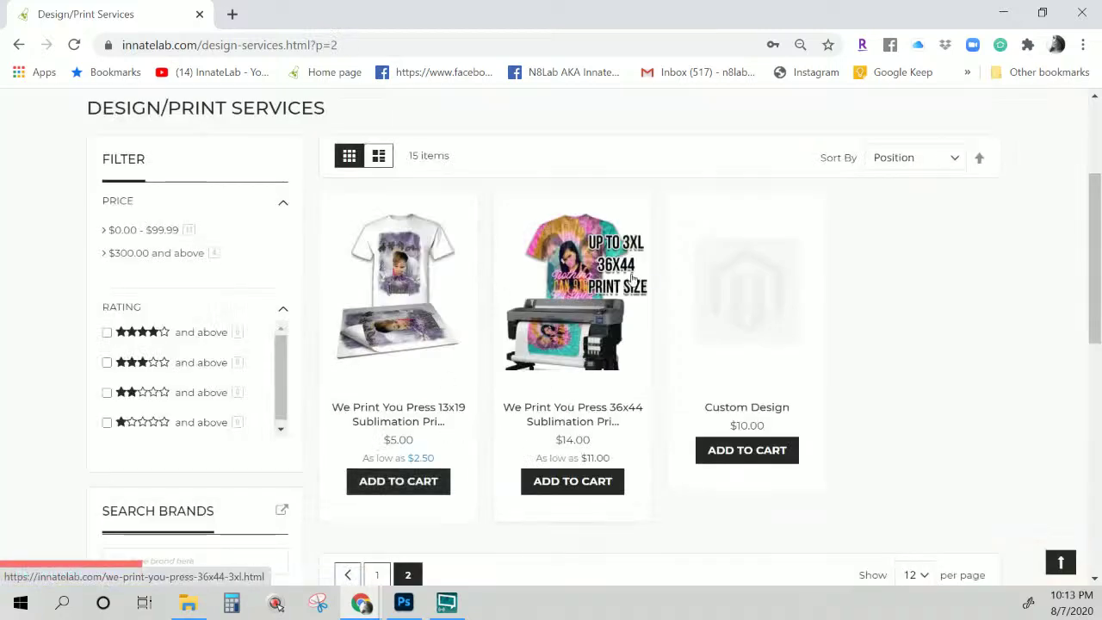
click(576, 487)
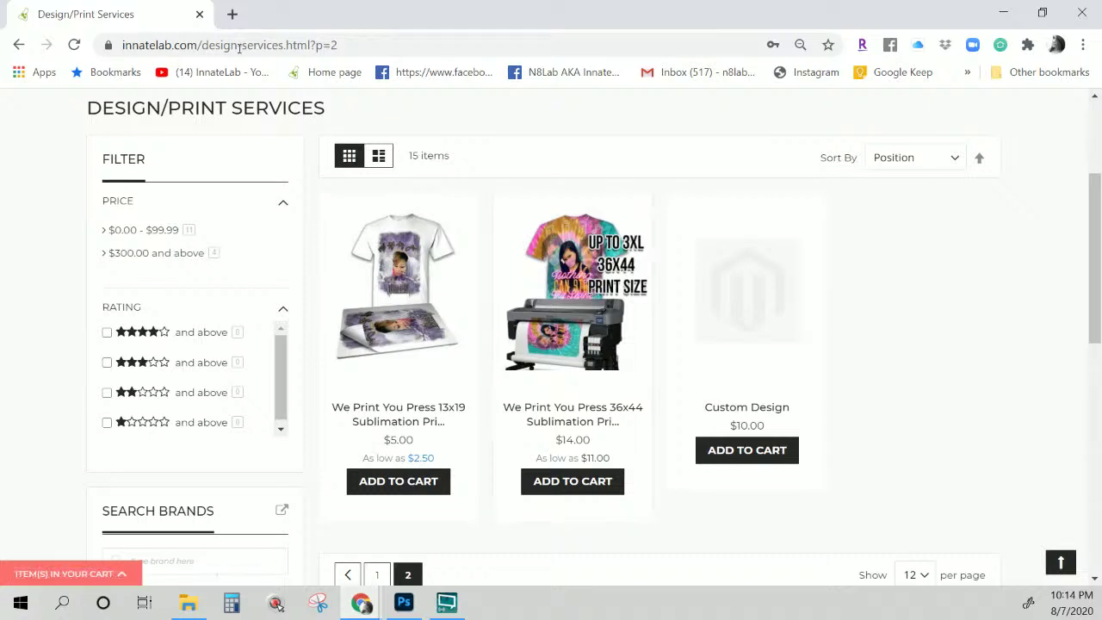
Open academy.innatelab.com in a new browser tab
click(233, 16)
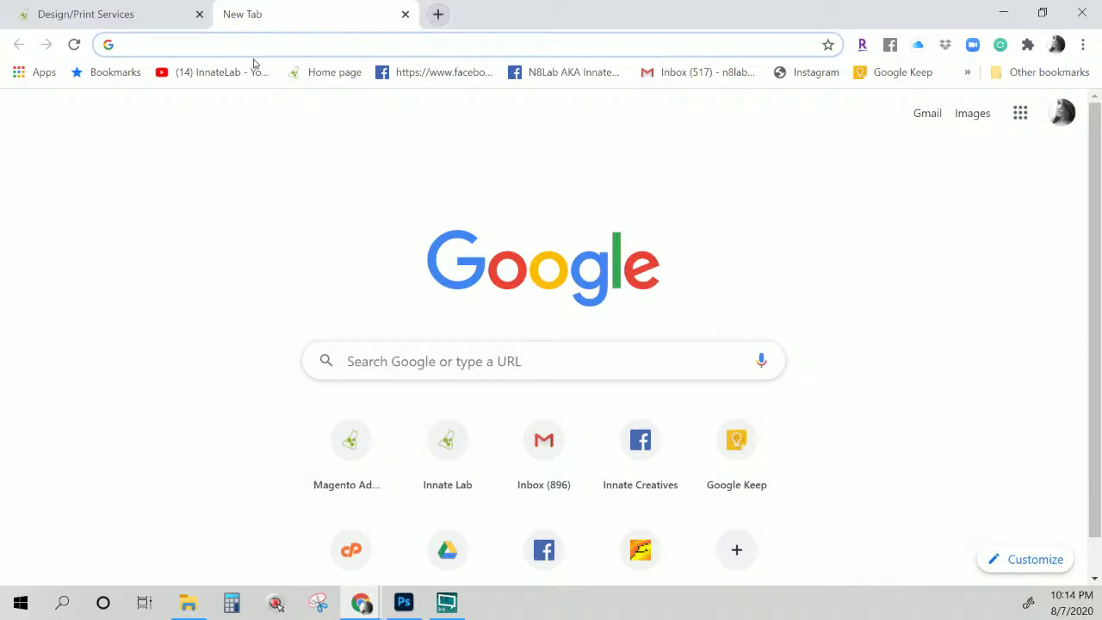
click(270, 44)
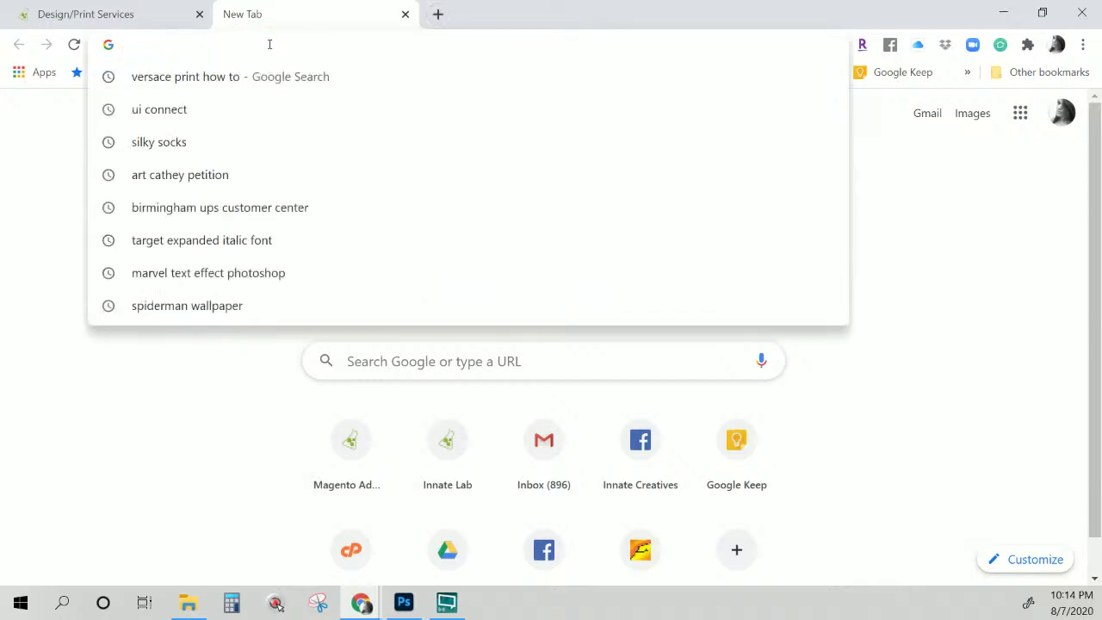
text(aca)
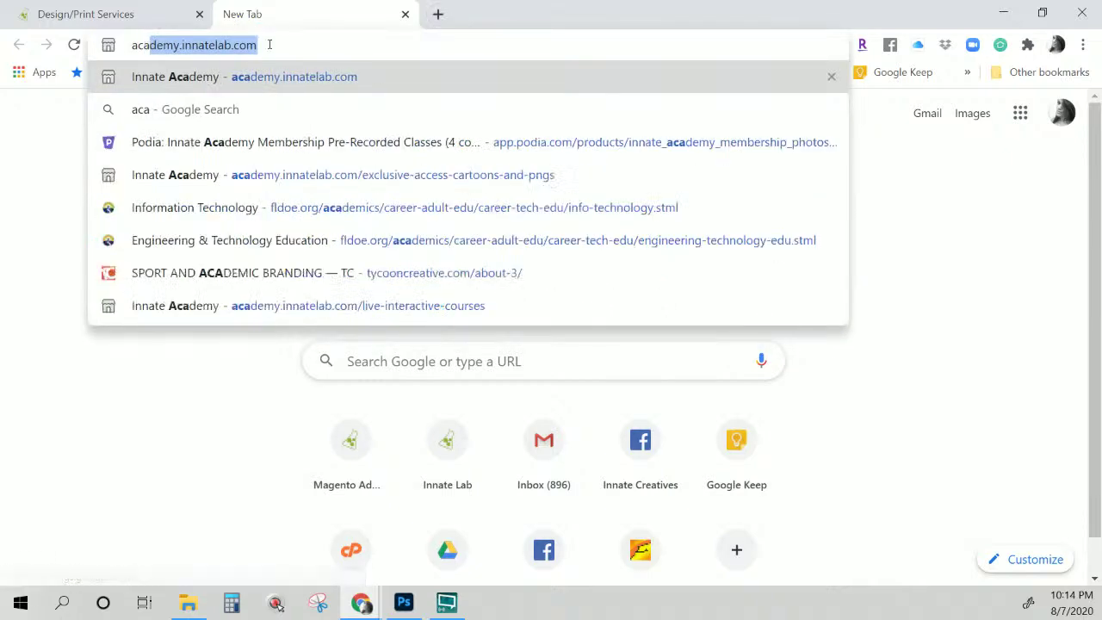
key(Return)
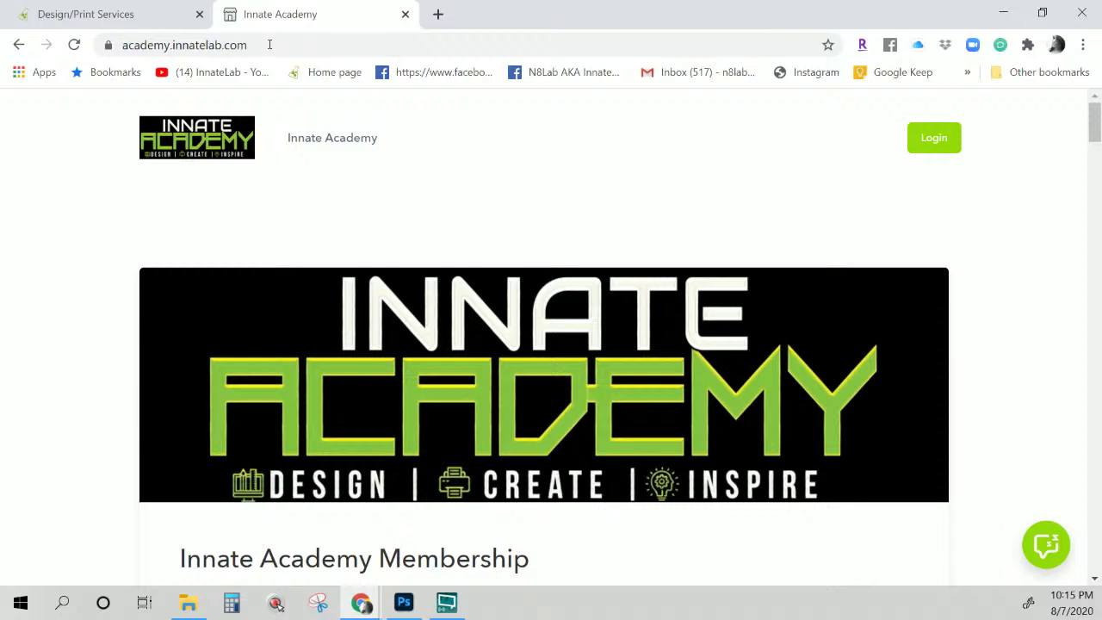
Look through the Innate Academy home page, reduce its zoom to 67%, and read the monthly membership offers
scroll(280, 111, down, 1)
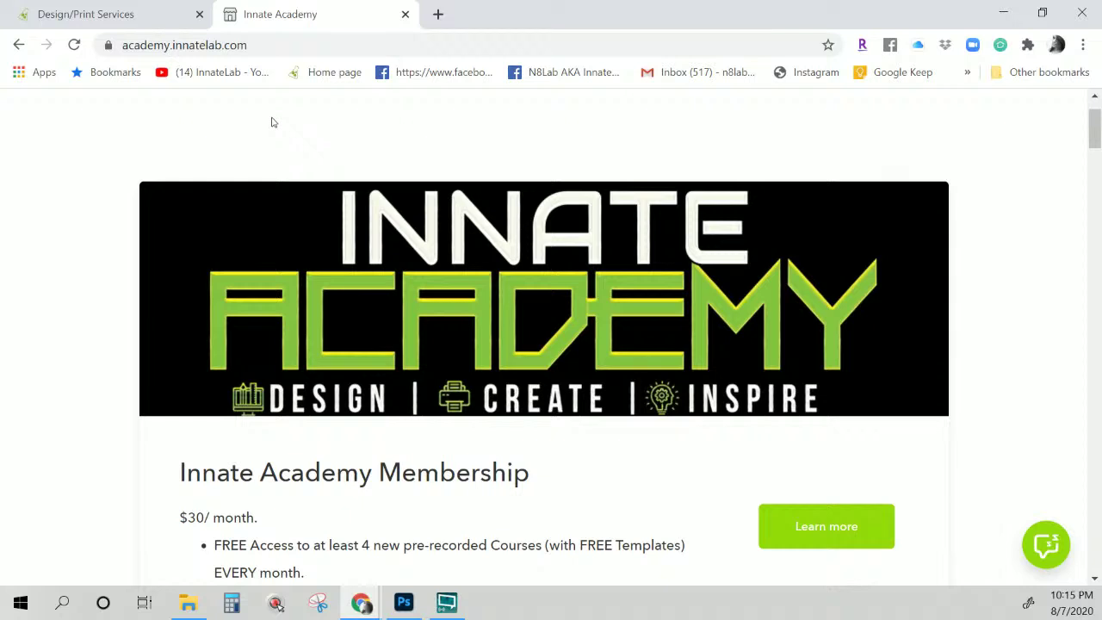
scroll(781, 135, down, 6)
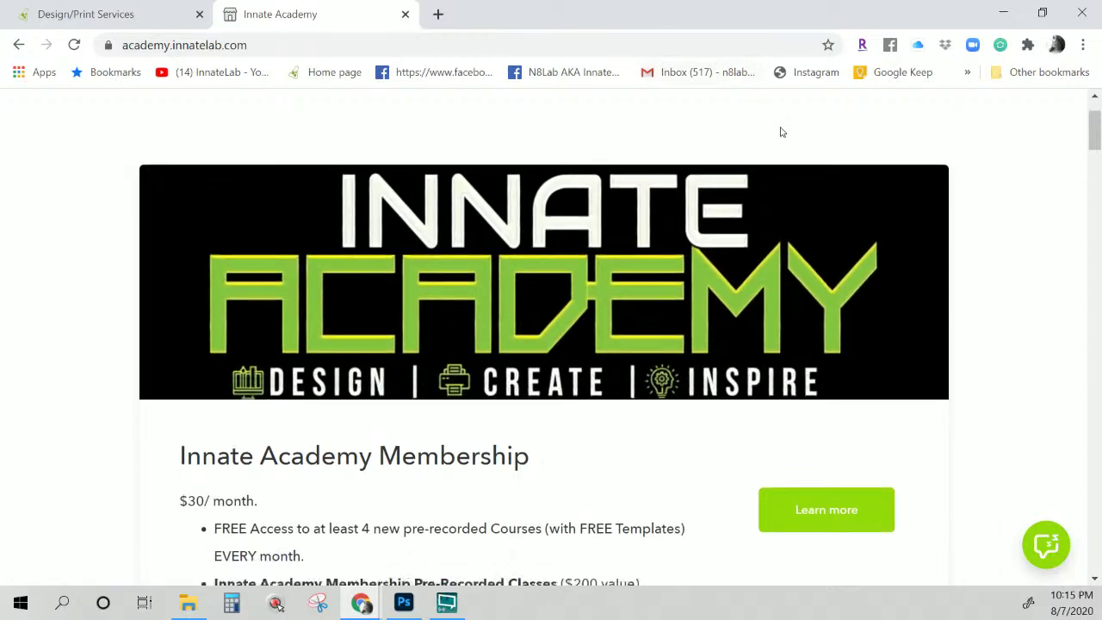
scroll(782, 136, down, 8)
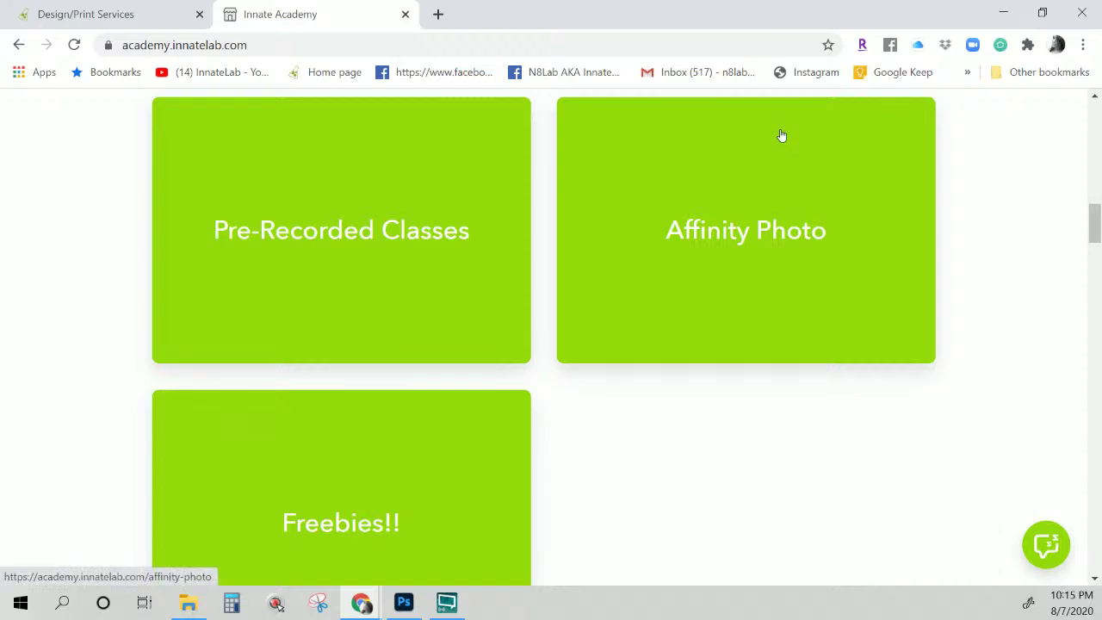
key(ctrl+minus)
key(ctrl+minus)
key(ctrl+minus)
key(ctrl+minus)
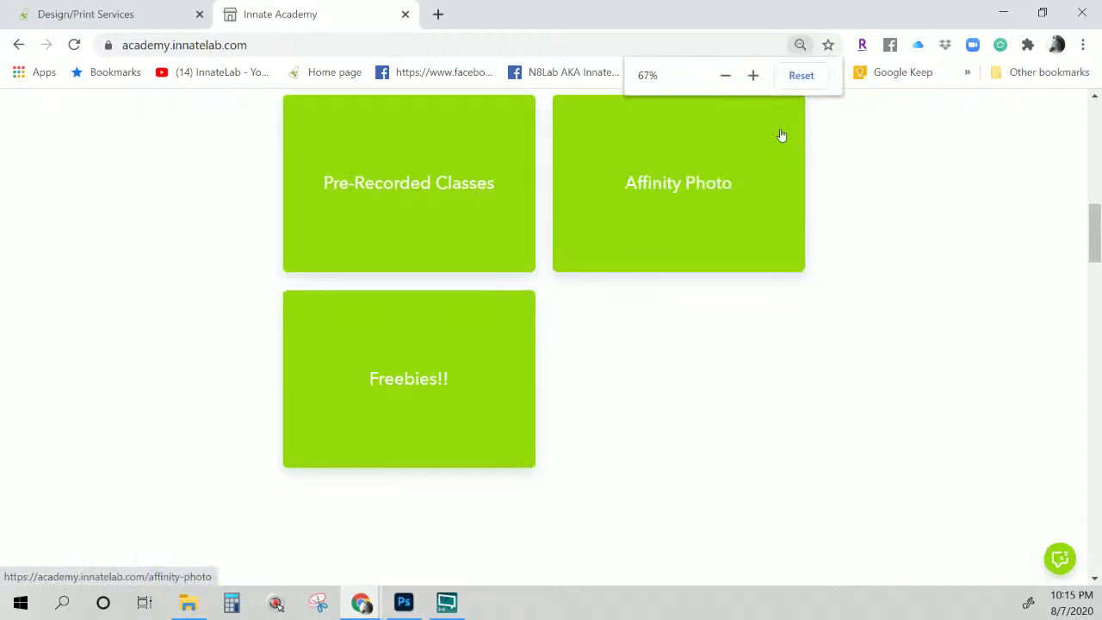
scroll(767, 290, up, 10)
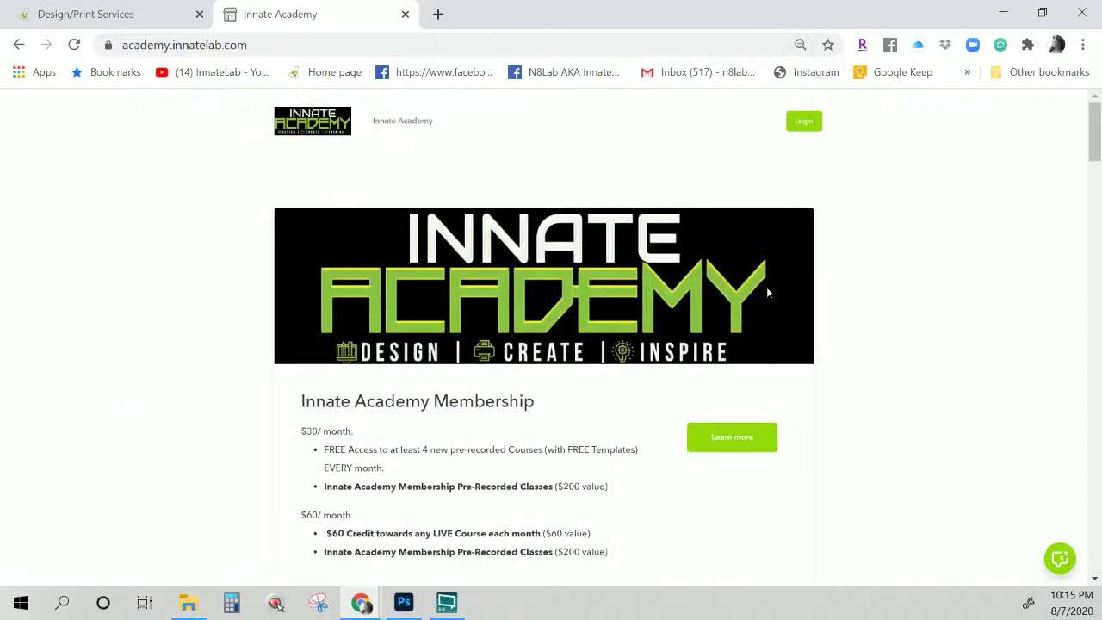
scroll(671, 259, down, 1)
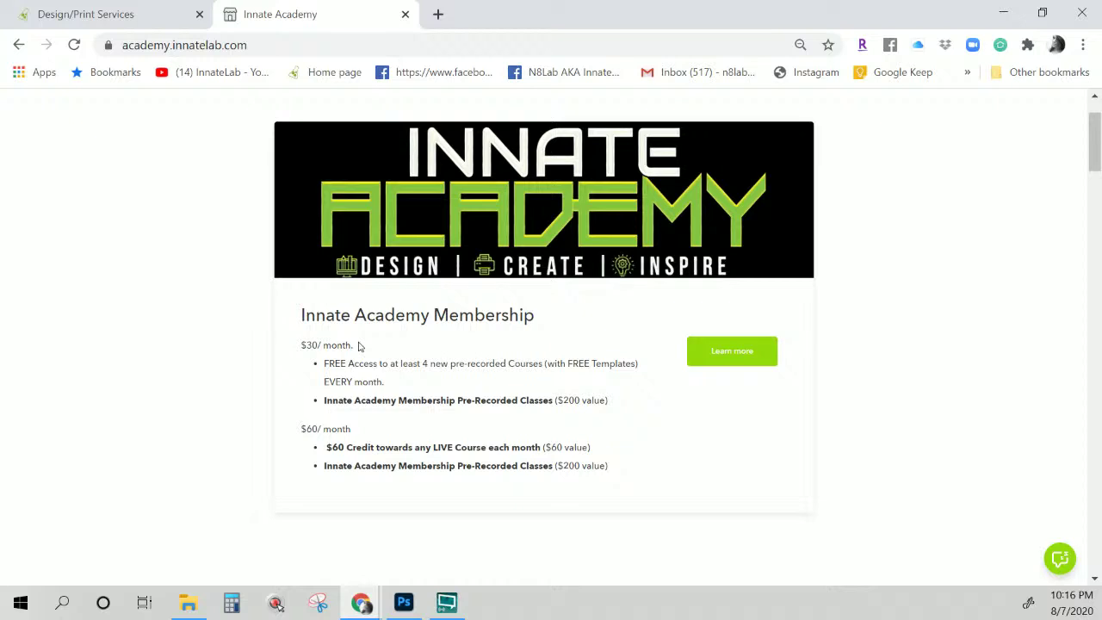
Open the Innate Academy Membership details, enlarge the page to 90%, and examine the included courses and subscription plans
click(733, 353)
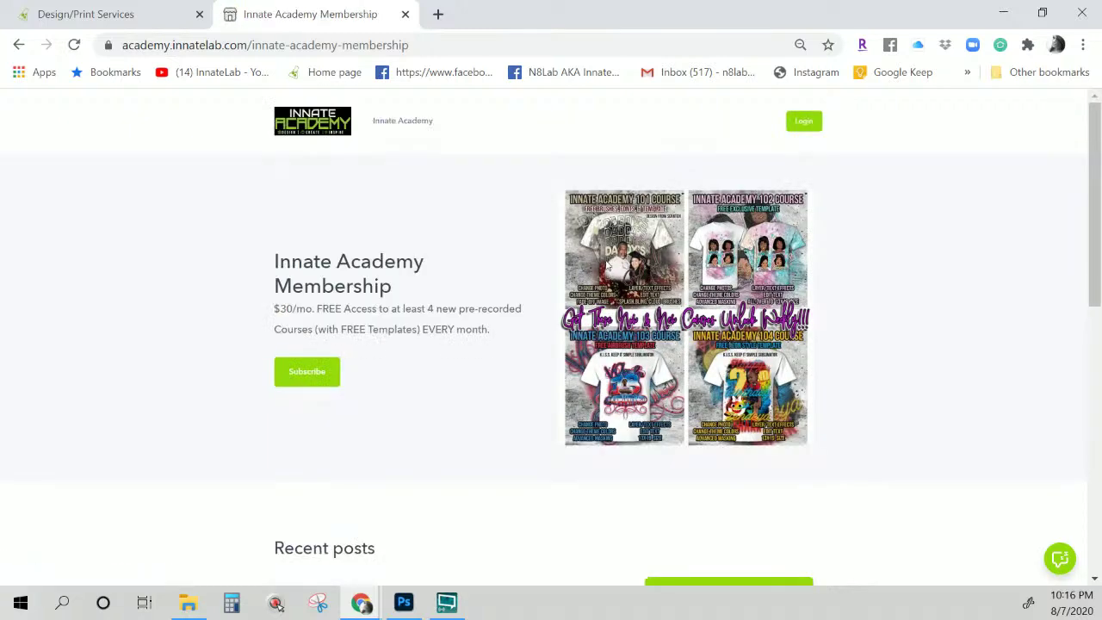
key(ctrl+plus)
key(ctrl+plus)
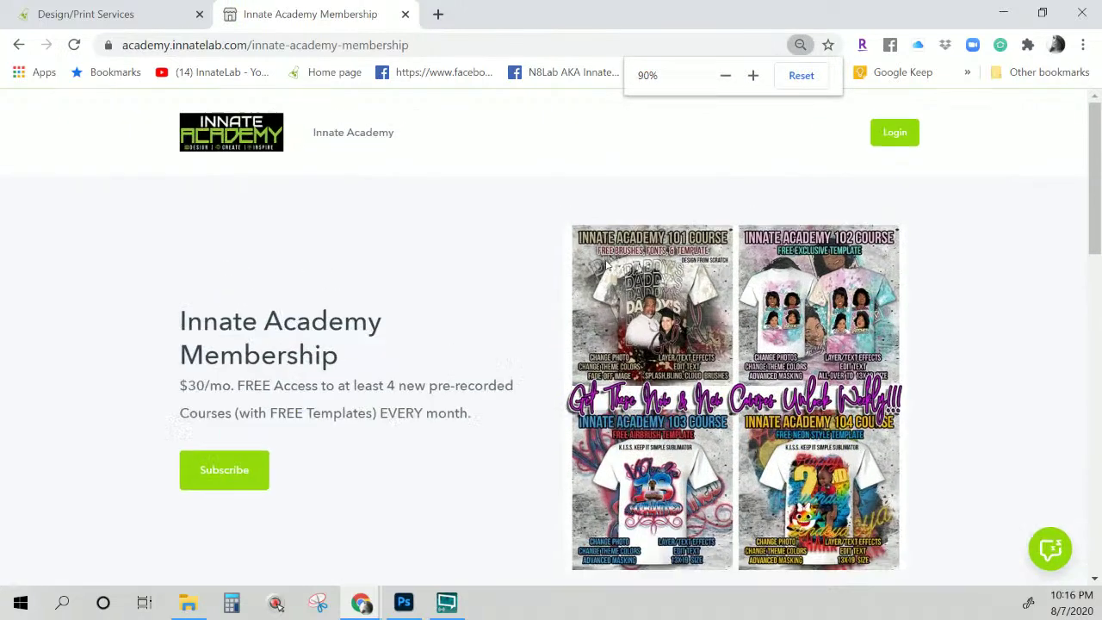
scroll(607, 258, down, 3)
scroll(608, 206, up, 3)
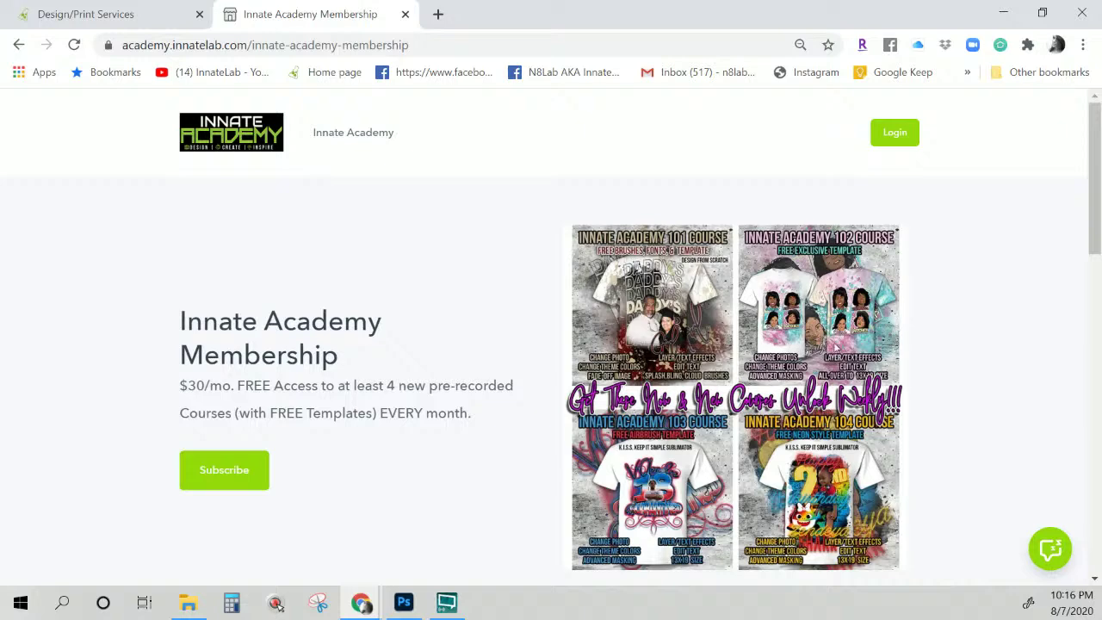
scroll(833, 347, down, 1)
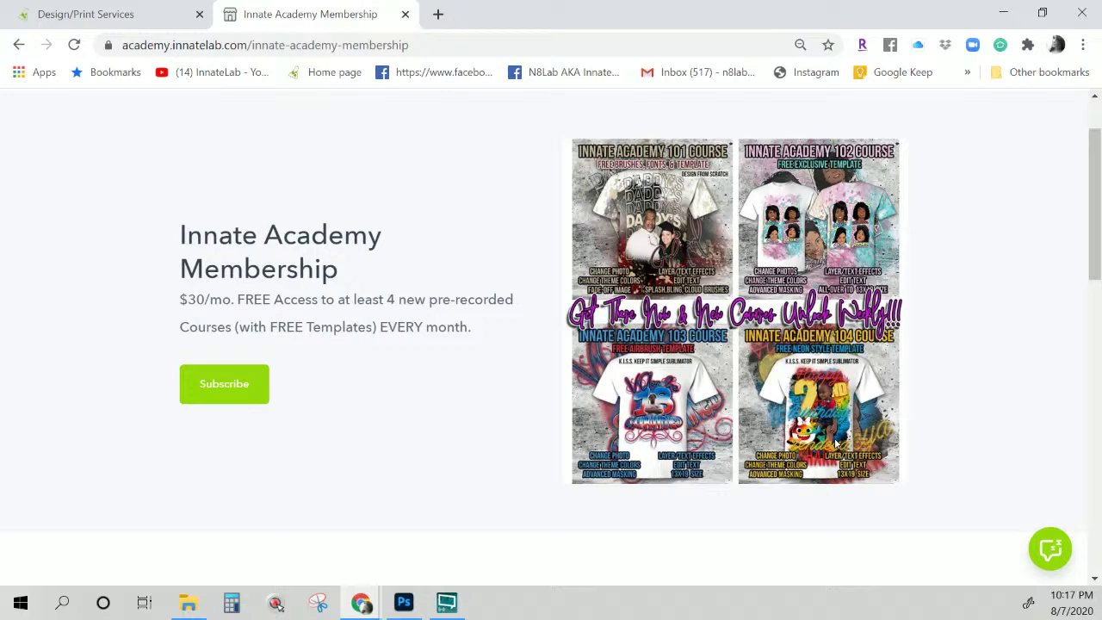
scroll(834, 437, down, 7)
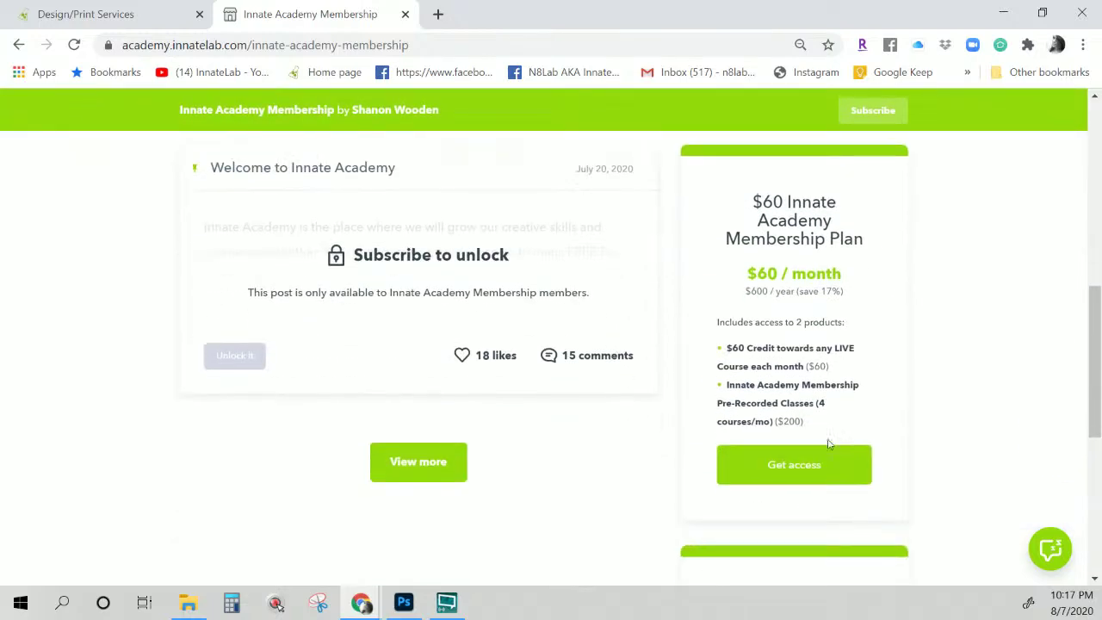
scroll(828, 443, up, 7)
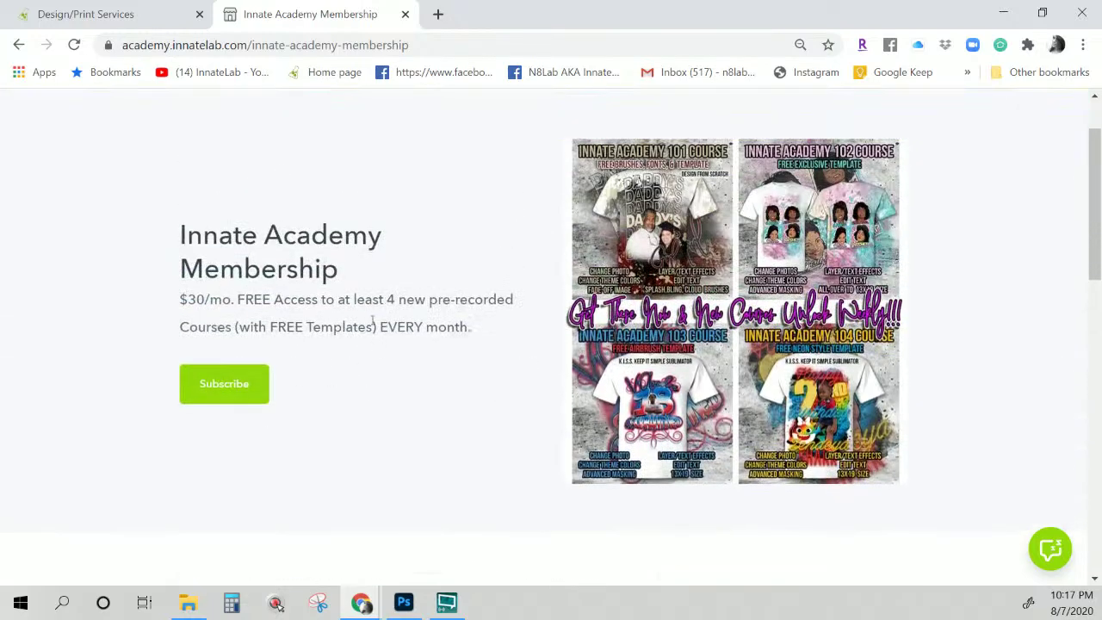
Highlight "EVERY month" in the membership description and examine the page down to the $60 Innate Academy Membership Plan
drag(381, 327, 467, 326)
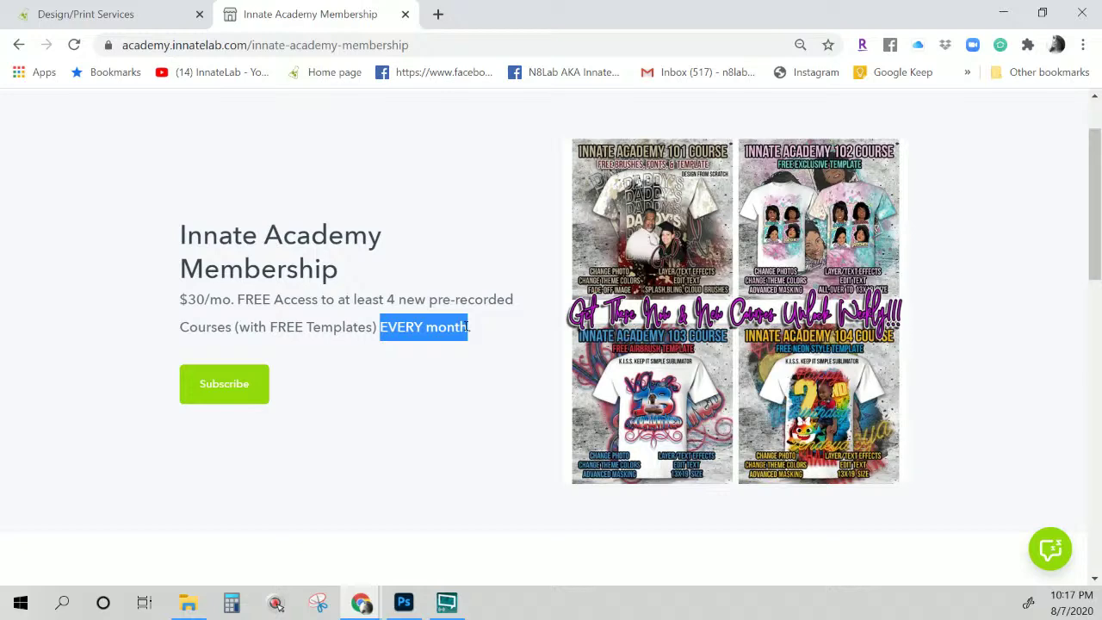
scroll(465, 324, down, 1)
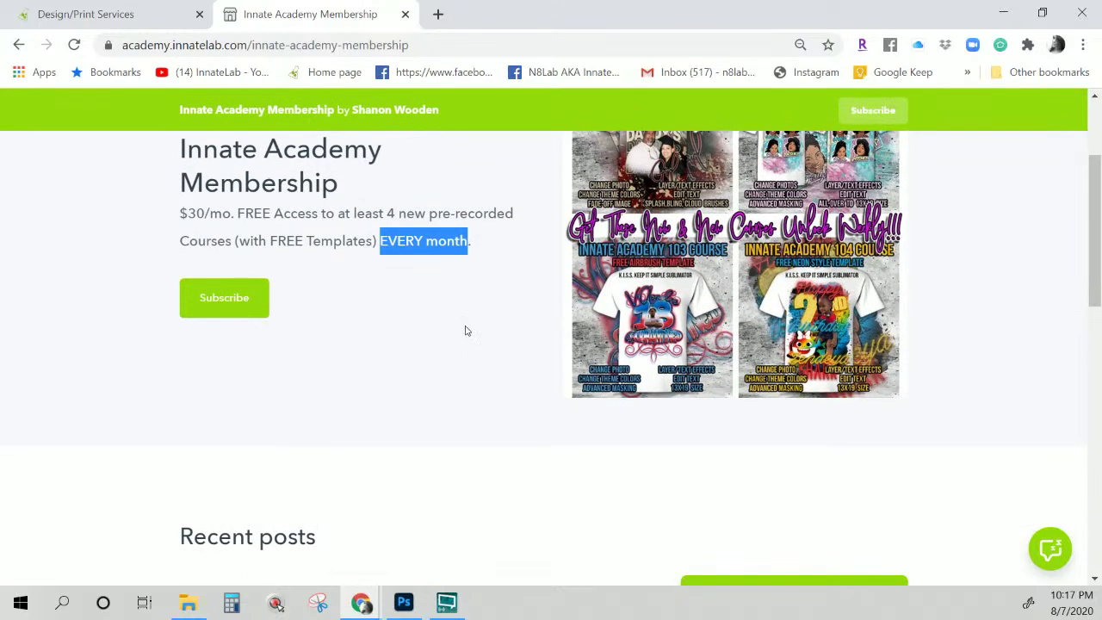
scroll(465, 330, down, 1)
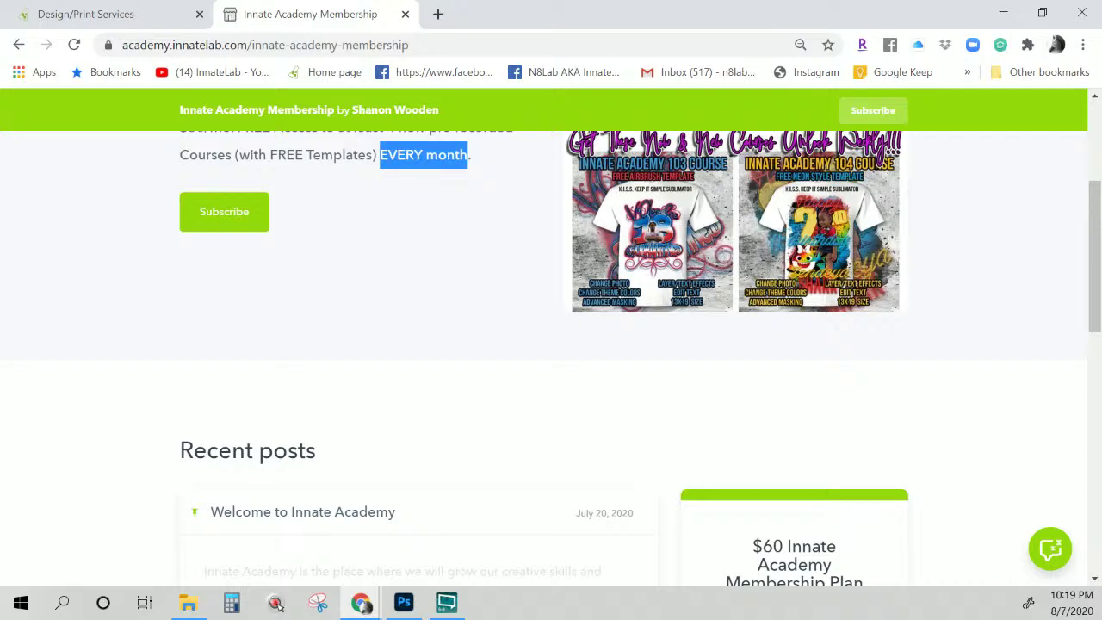
scroll(696, 377, down, 2)
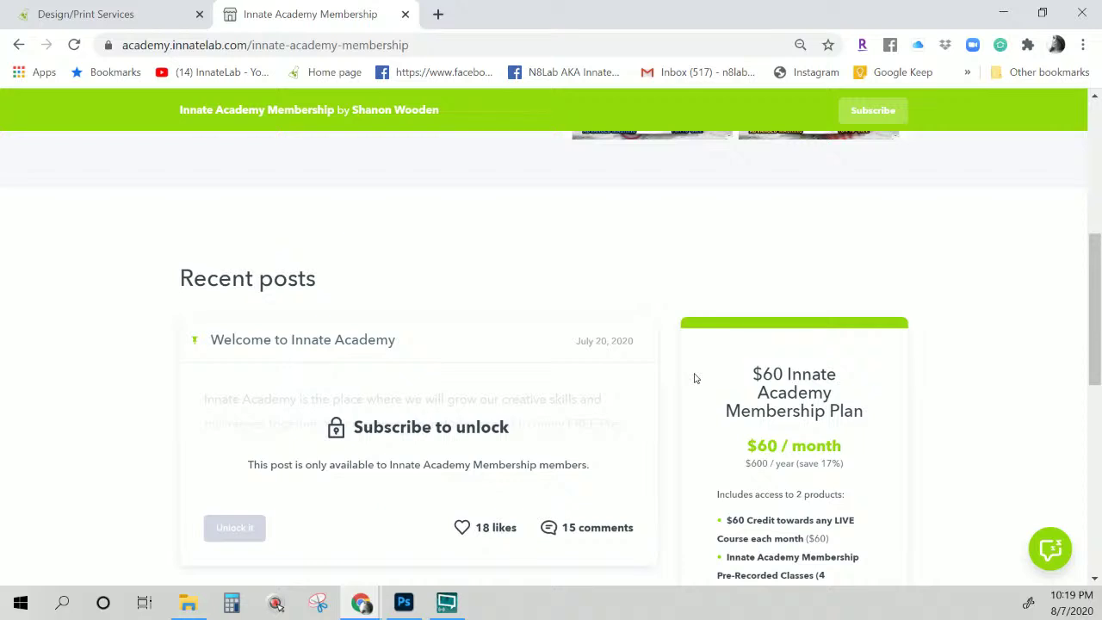
scroll(696, 377, down, 2)
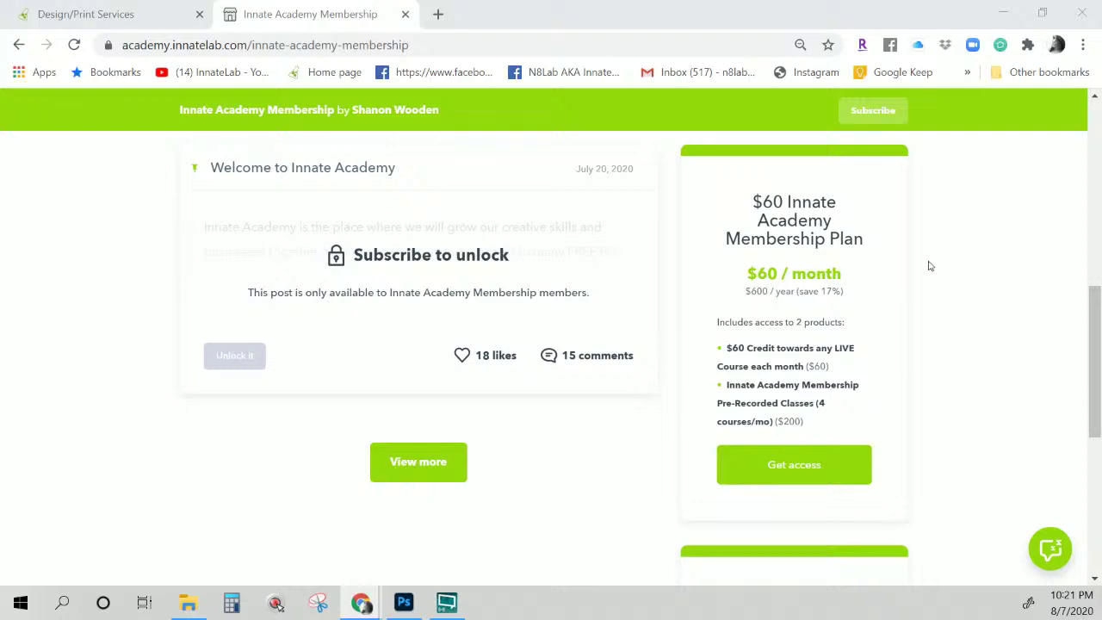
Return to the Innate Academy home page and find the Exclusive Cartoons & PNGs section
scroll(683, 381, up, 7)
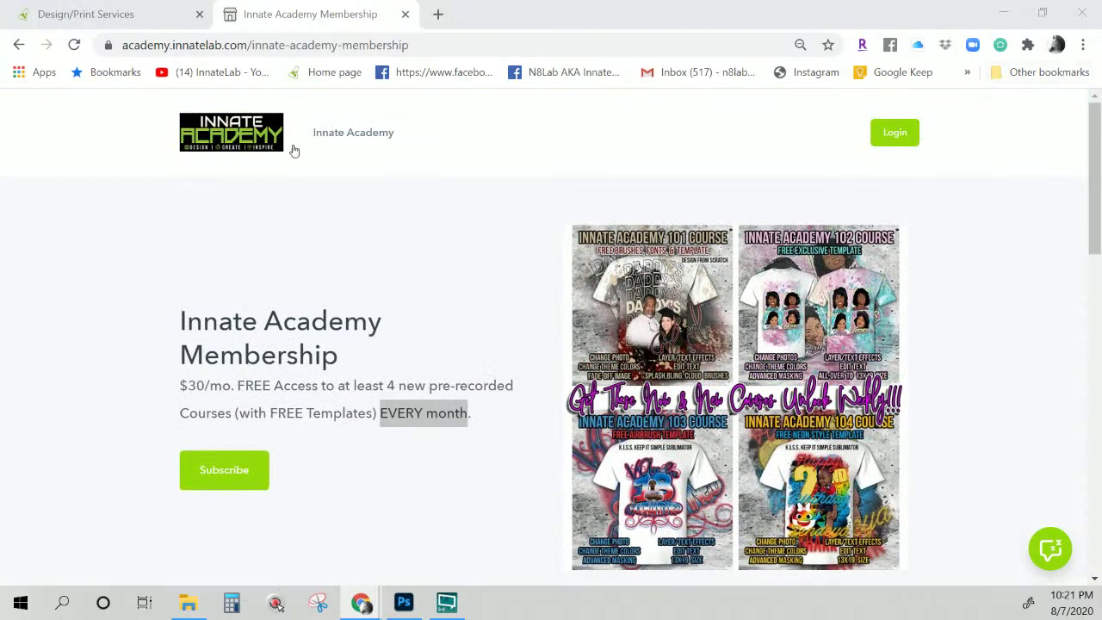
click(324, 132)
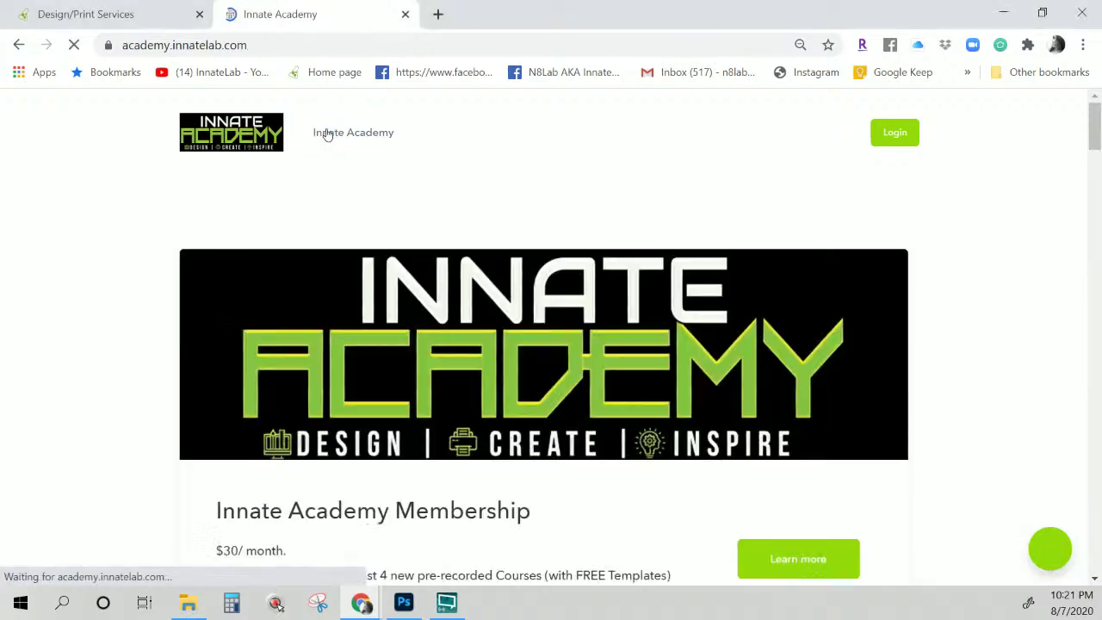
scroll(430, 348, down, 10)
scroll(432, 346, down, 12)
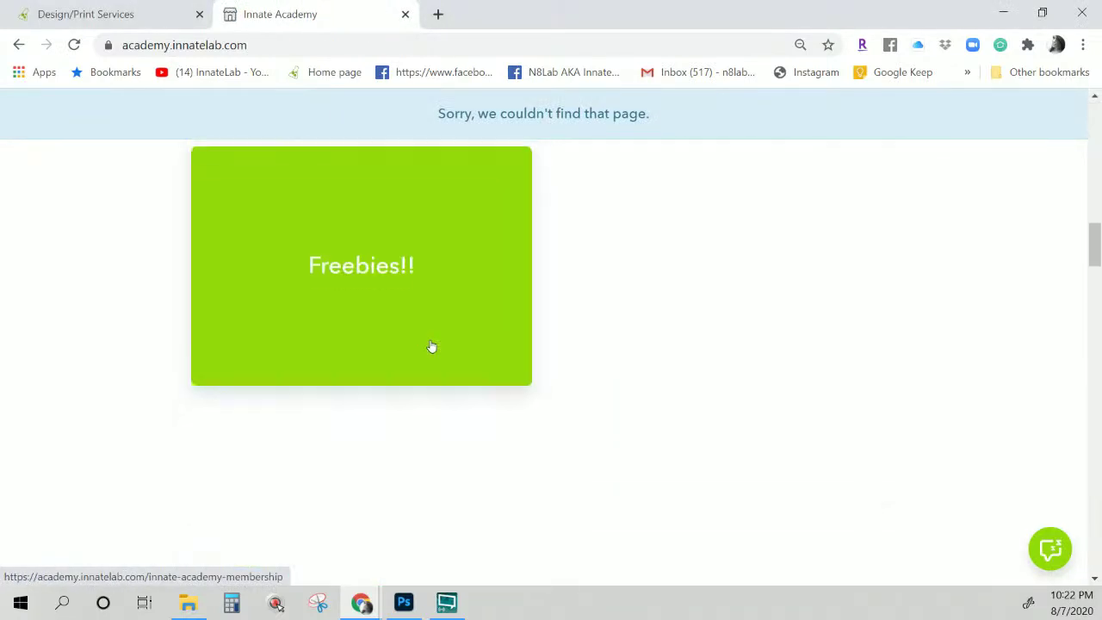
scroll(431, 346, down, 3)
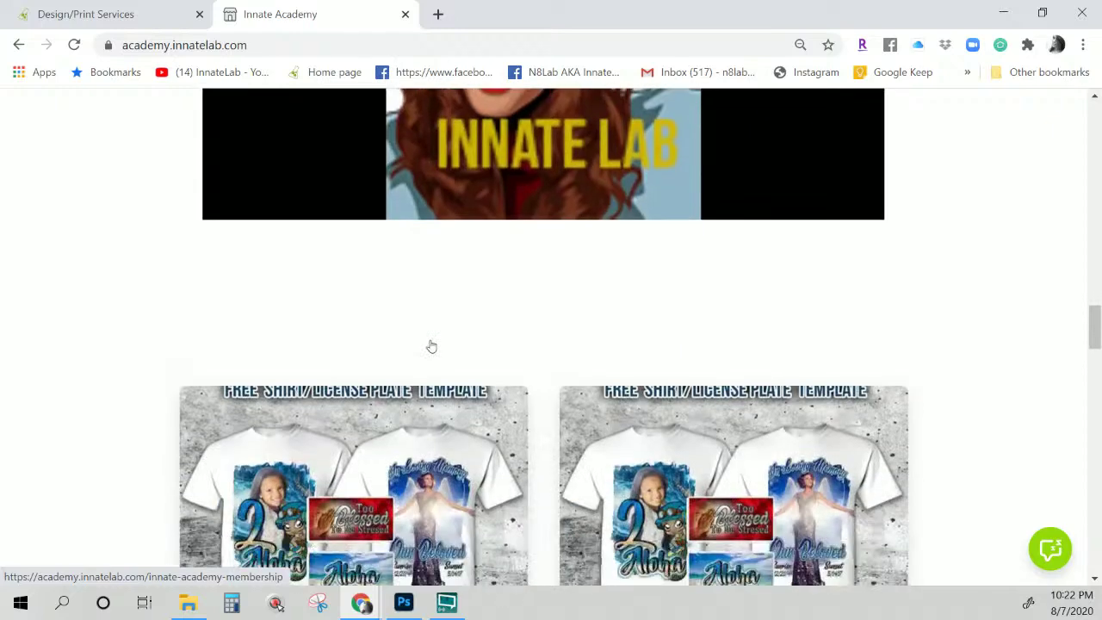
scroll(430, 340, up, 7)
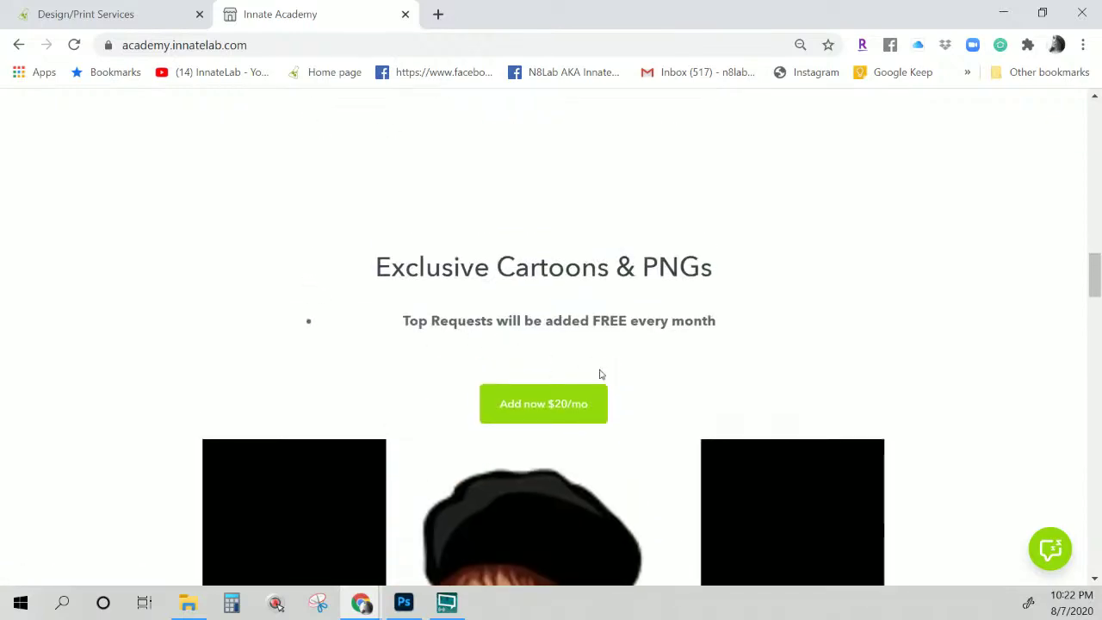
Open the $20/mo Exclusive Cartoons & PNGs offer in a new browser tab and examine its artwork and purchase options
right_click(560, 406)
click(585, 414)
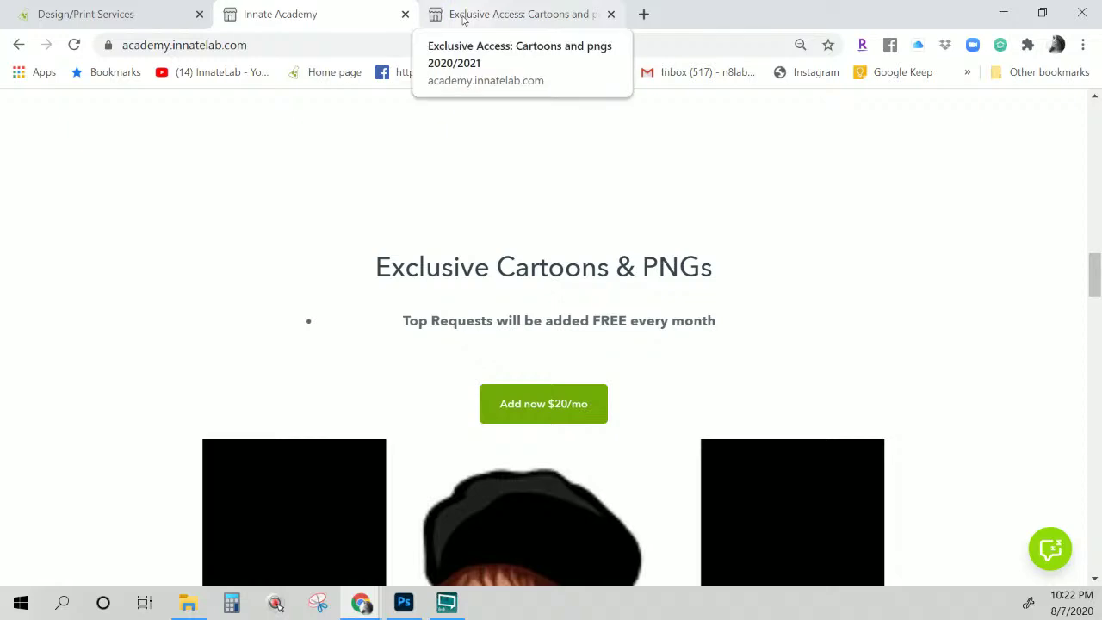
click(463, 15)
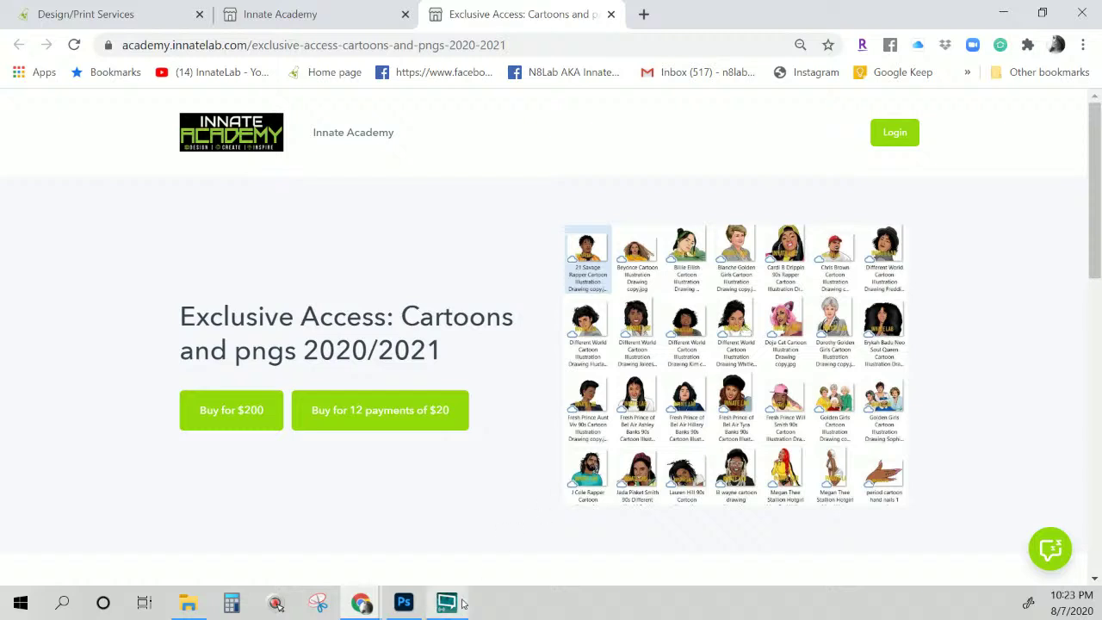
mouse_move(463, 605)
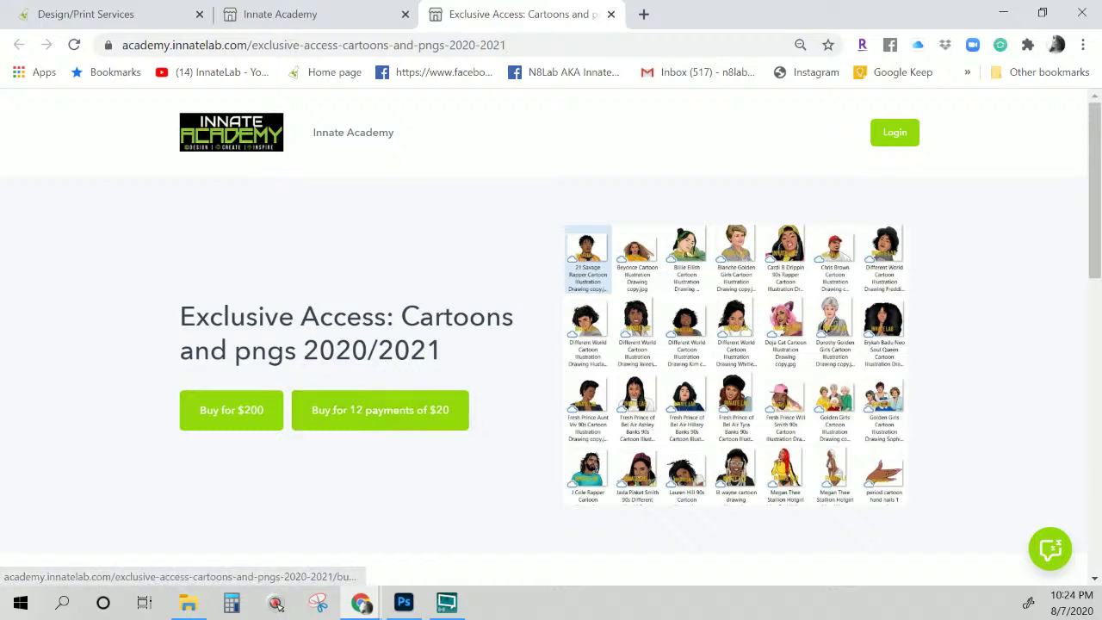
Go back to the Innate Academy home page tab and look through the listings for courses 106, 105 and 104
click(304, 7)
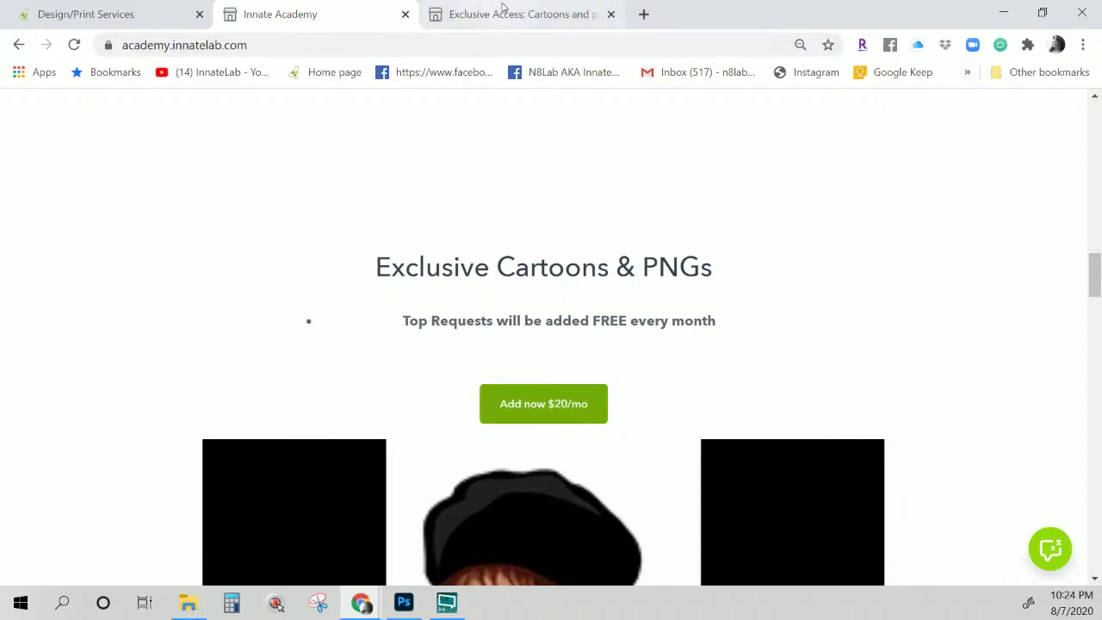
scroll(461, 412, down, 4)
scroll(463, 411, down, 5)
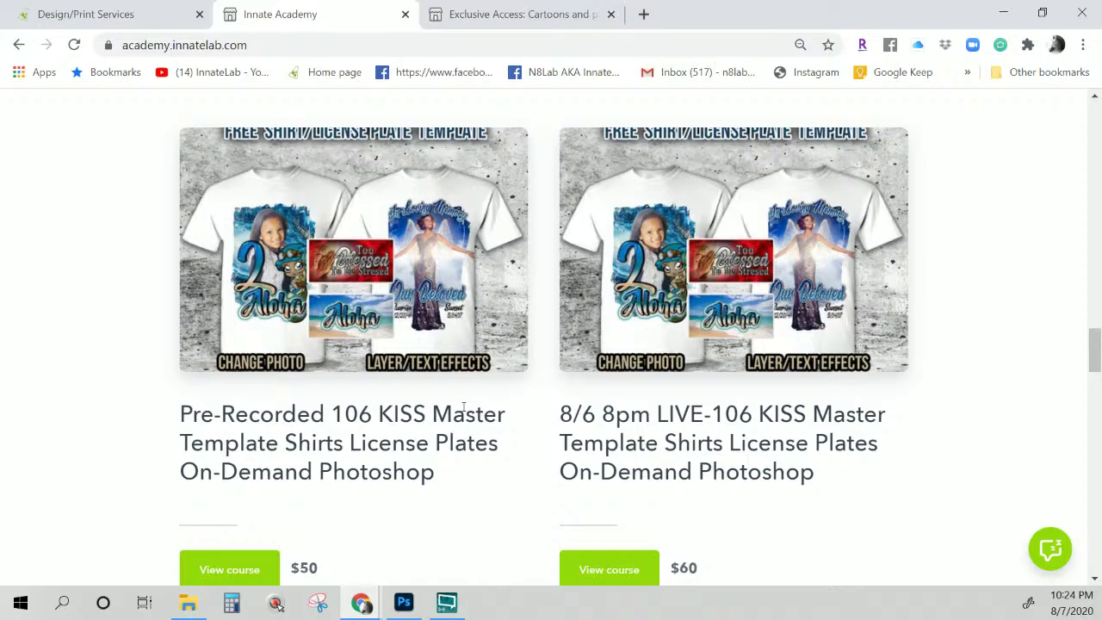
scroll(463, 408, down, 3)
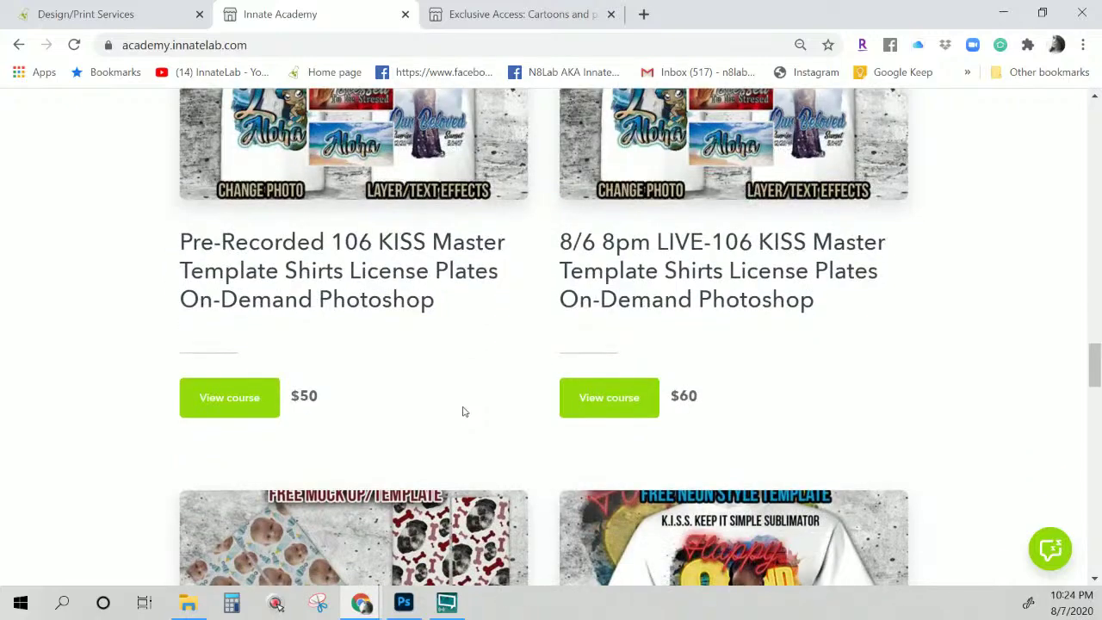
scroll(463, 411, down, 3)
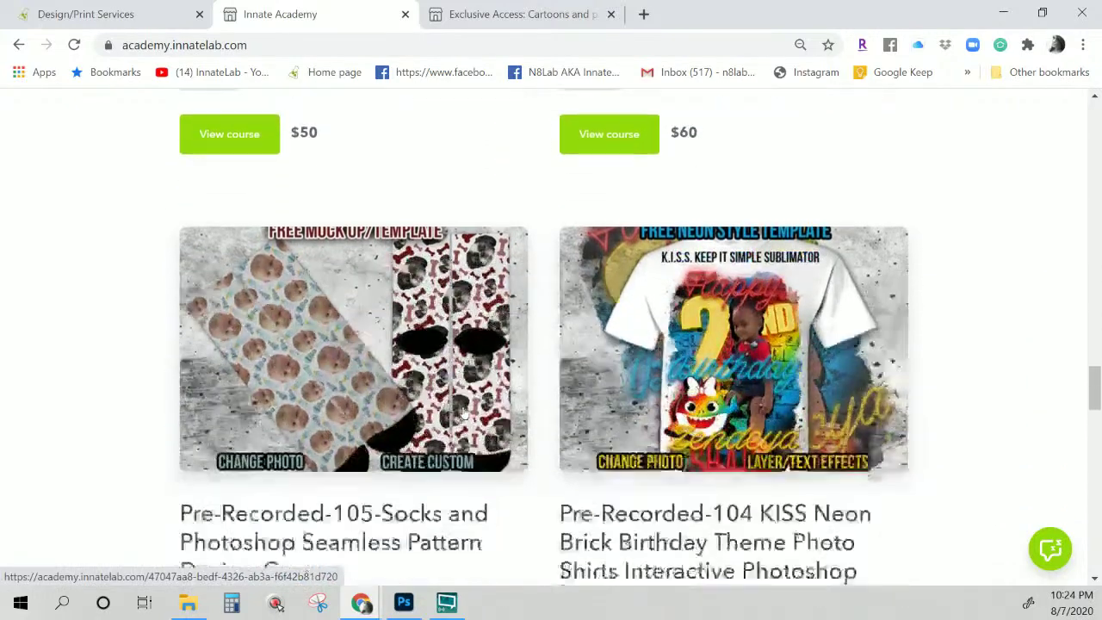
scroll(462, 411, down, 2)
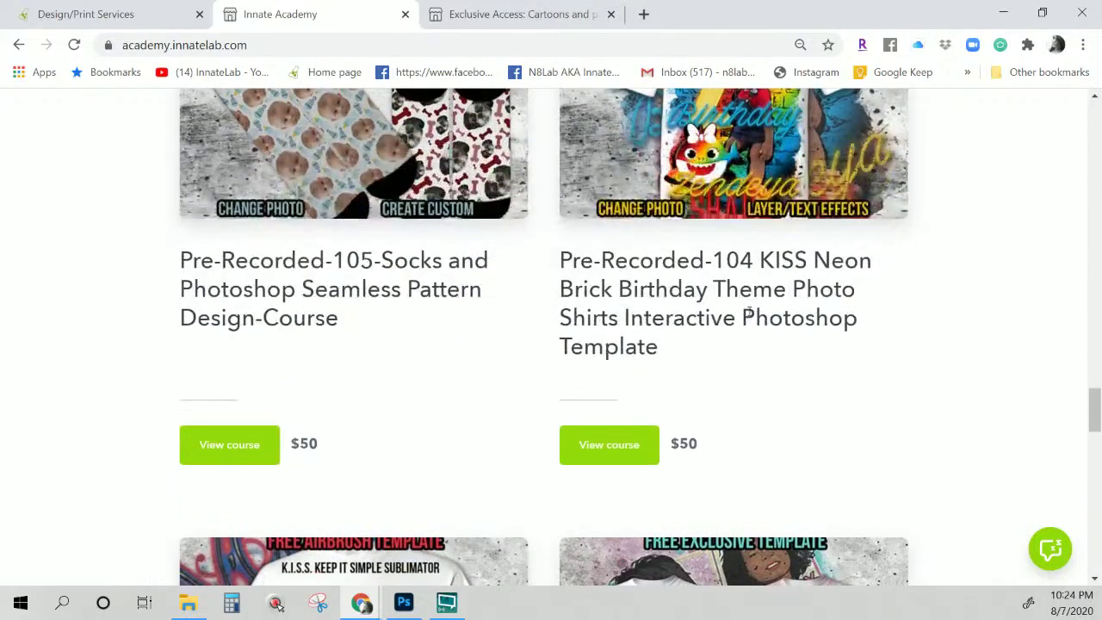
scroll(419, 435, up, 2)
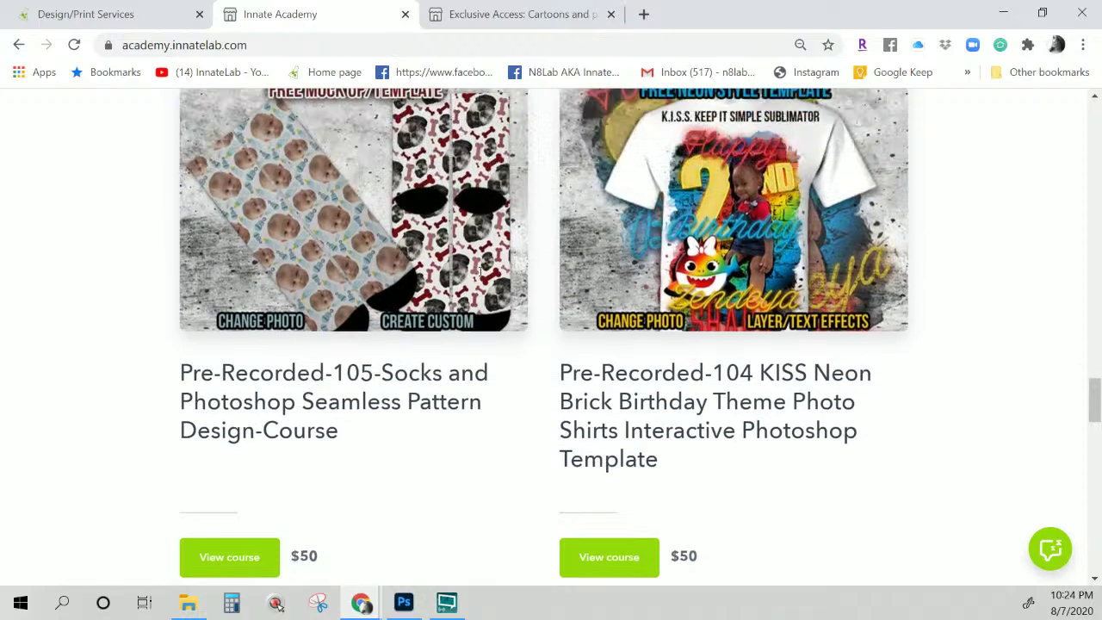
Highlight 105 in the socks course title and review the neighbouring course listings and the Exclusive Cartoons & PNGs section
drag(374, 430, 332, 432)
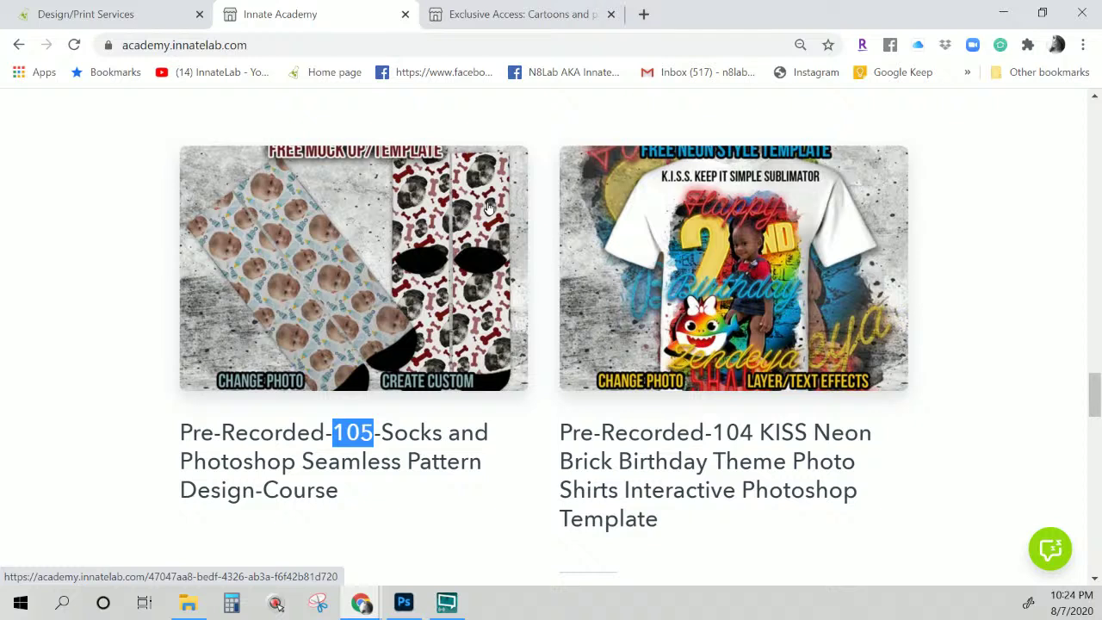
scroll(488, 207, up, 1)
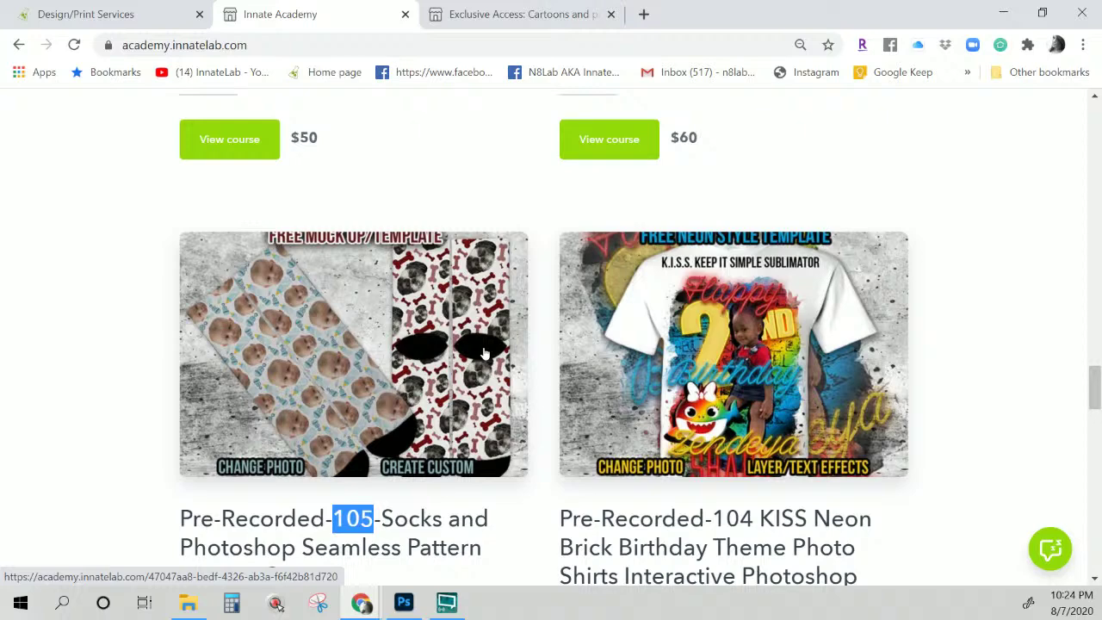
scroll(483, 348, up, 3)
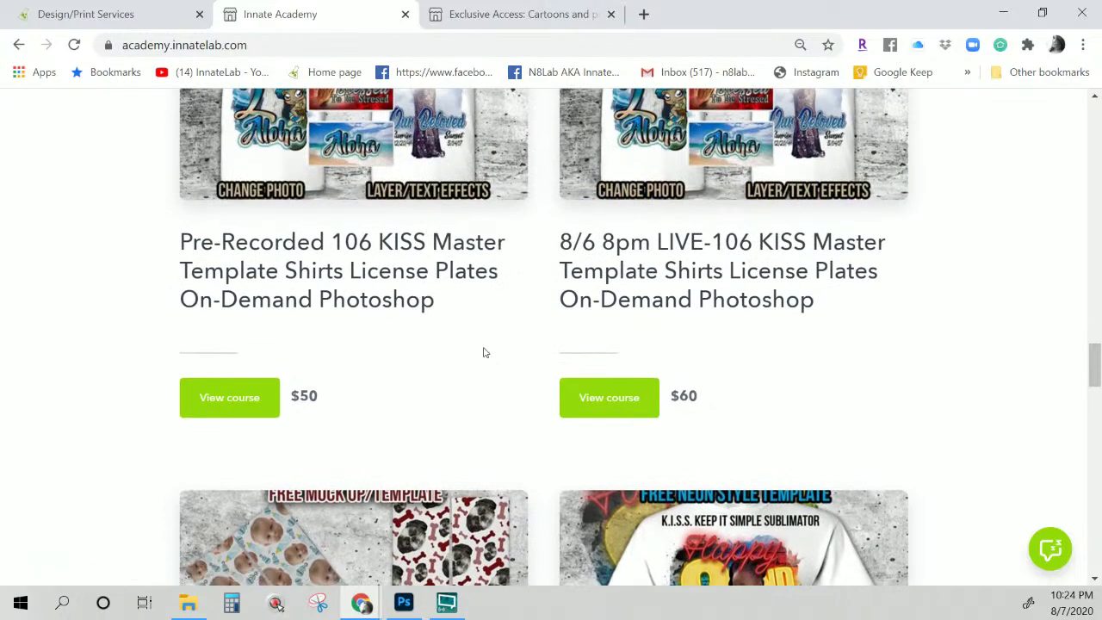
scroll(484, 352, up, 2)
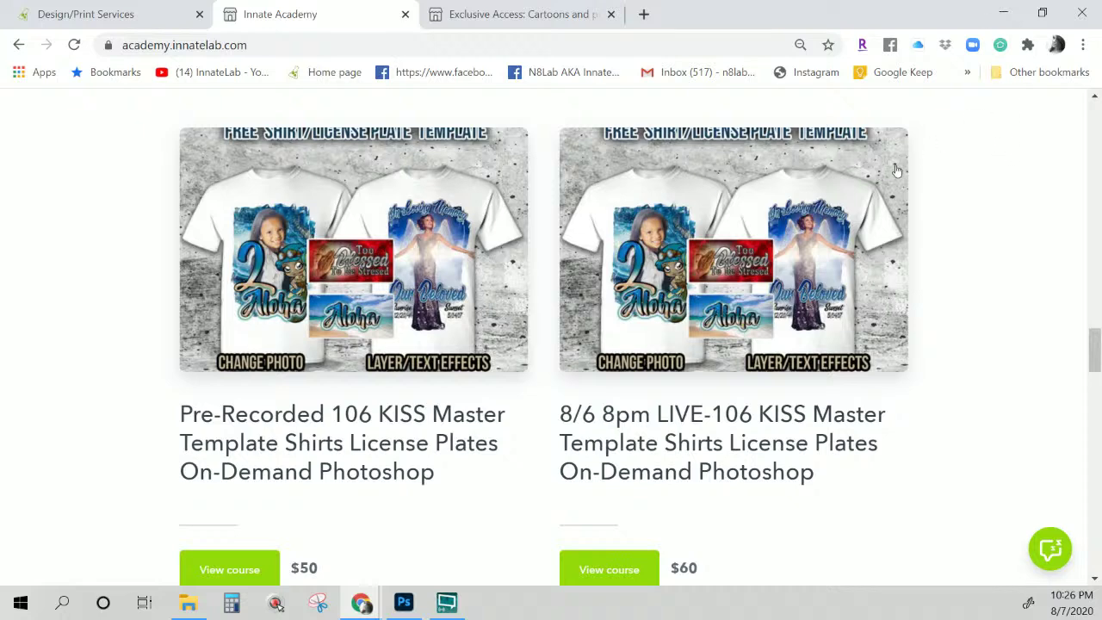
scroll(897, 169, down, 4)
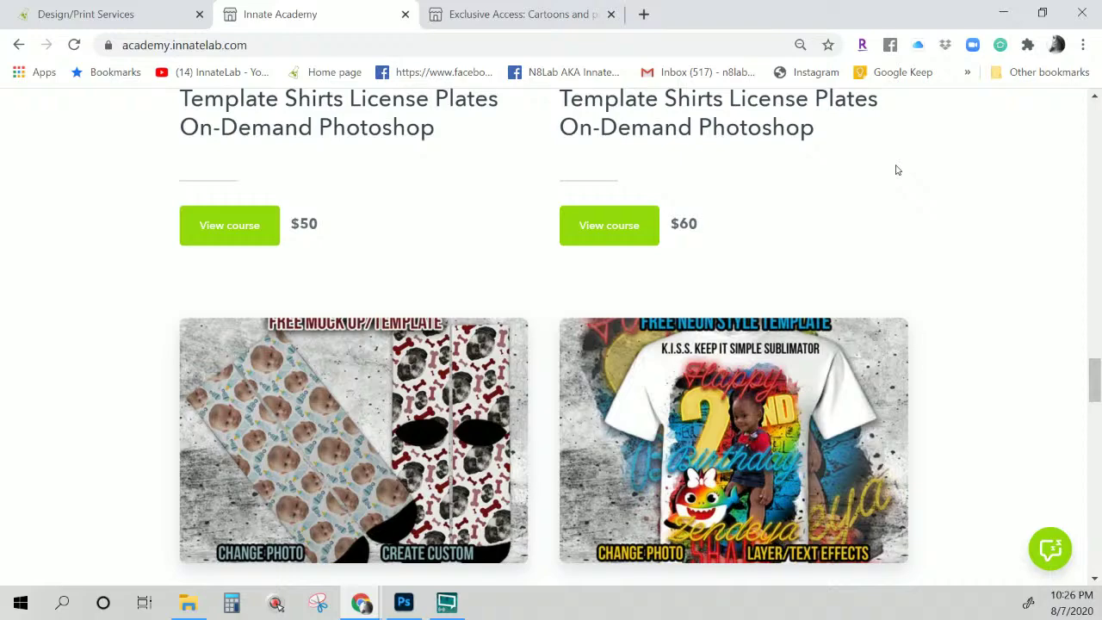
scroll(897, 170, down, 6)
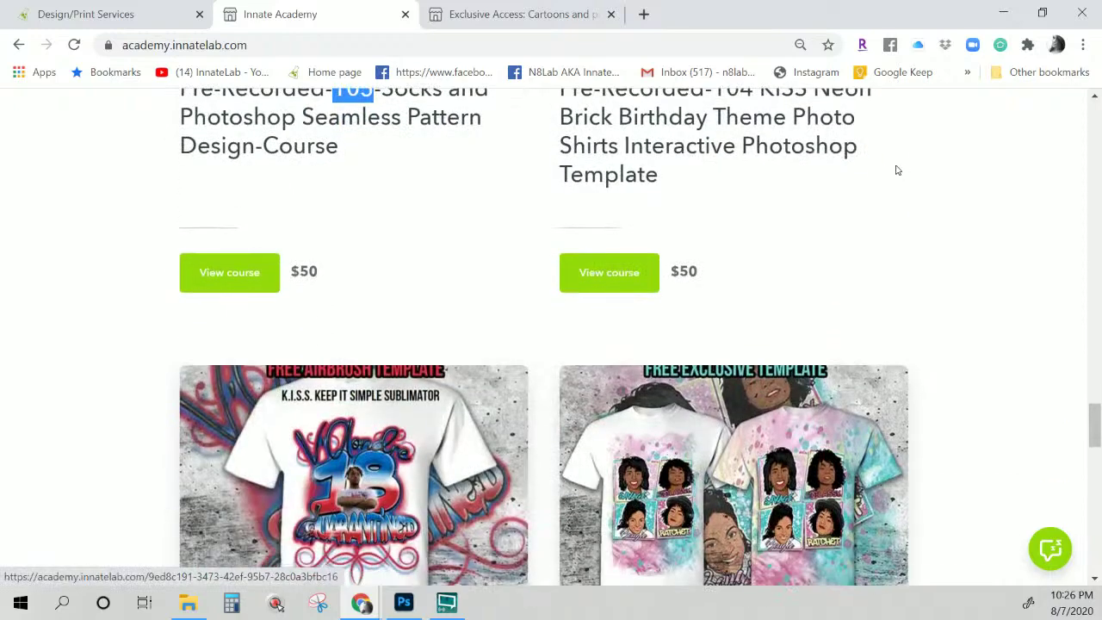
scroll(897, 169, up, 13)
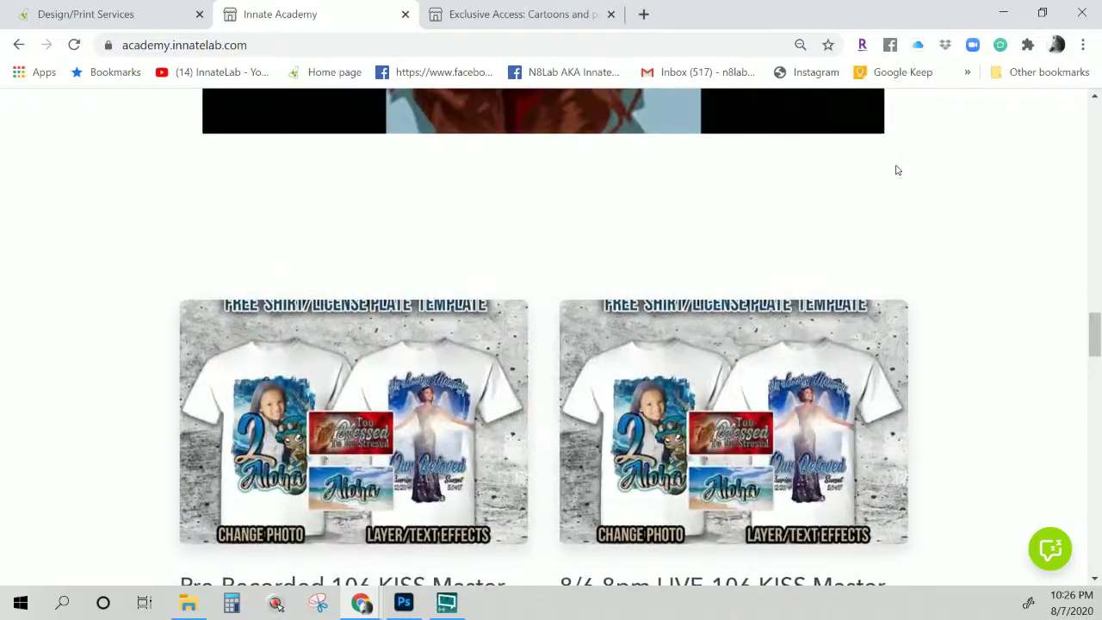
scroll(897, 169, up, 7)
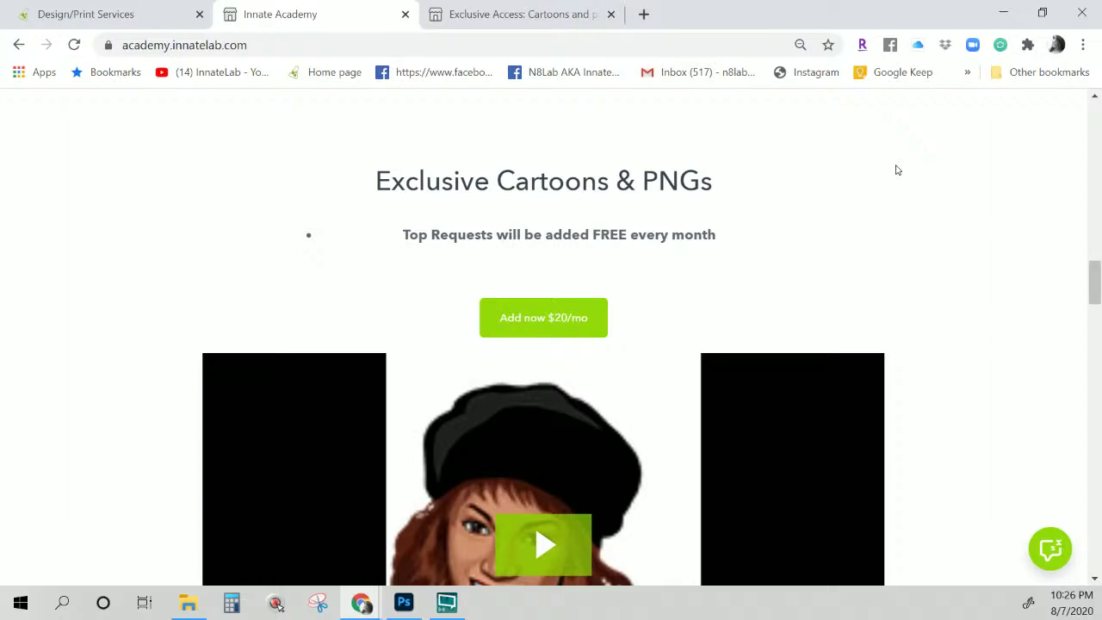
Switch to Photoshop and collapse the text, photo group and Background layer groups
click(403, 603)
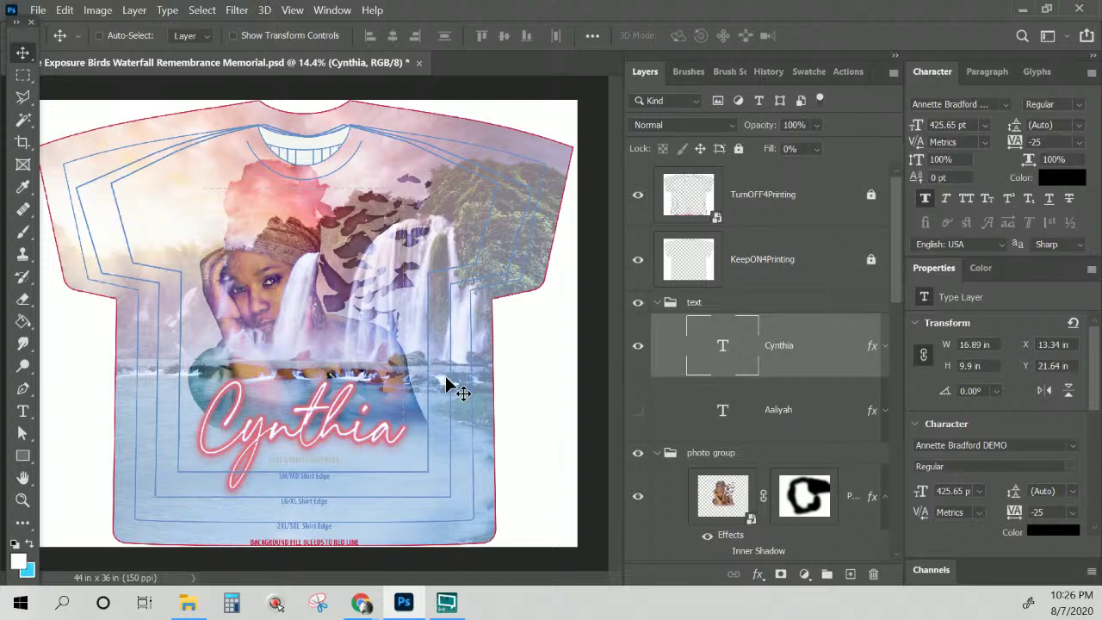
click(771, 201)
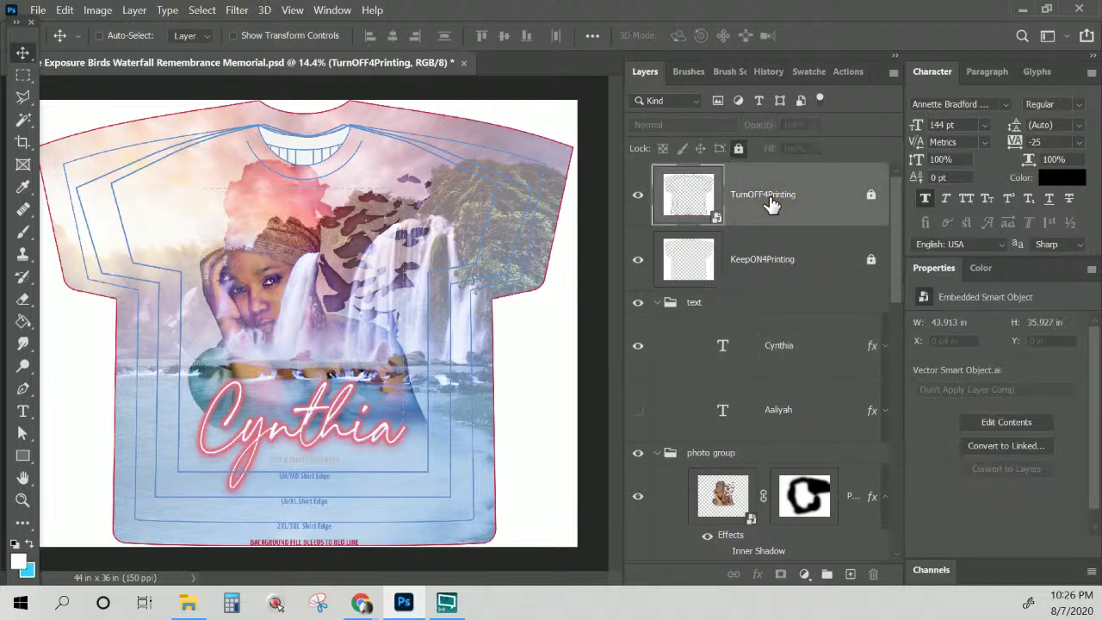
click(657, 302)
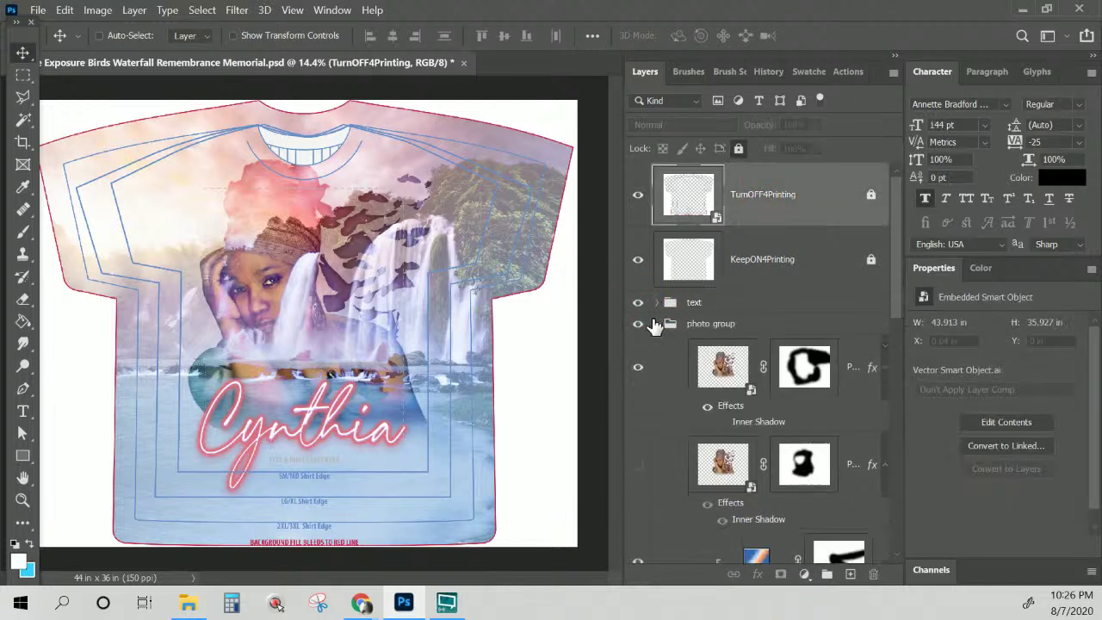
click(656, 323)
click(656, 369)
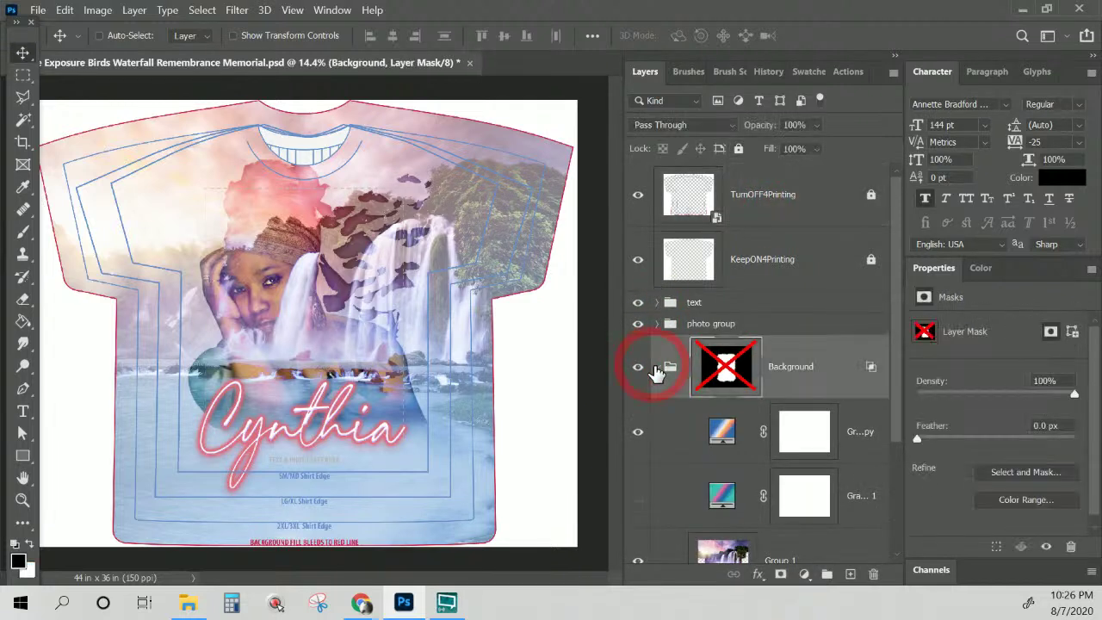
click(657, 368)
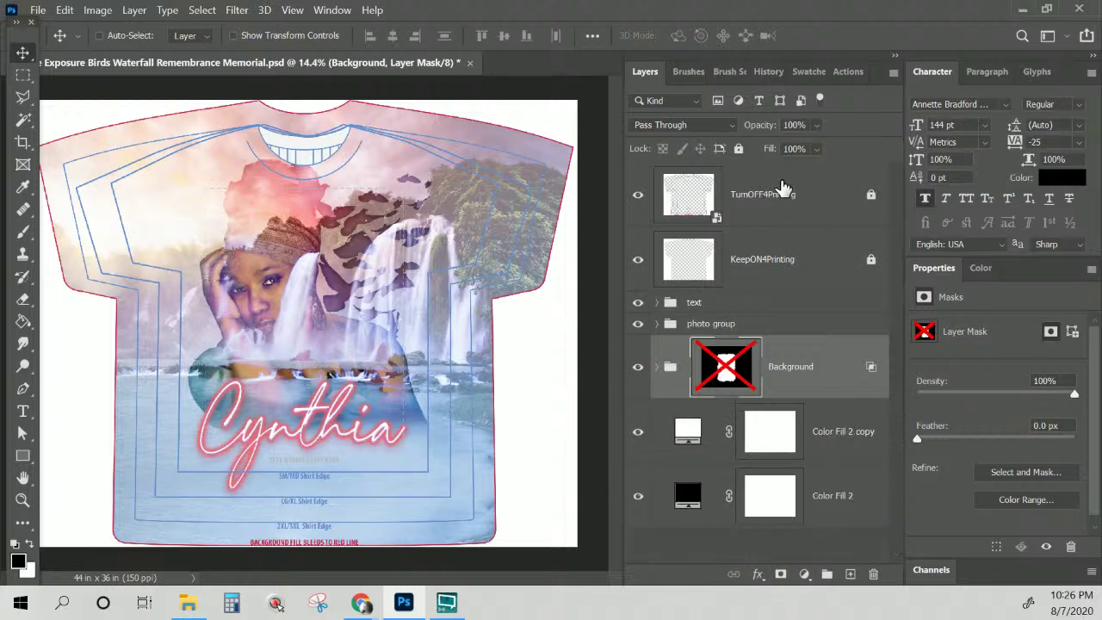
Hide the TurnOFF4Printing guide layer and enable the Background group's layer mask
click(782, 191)
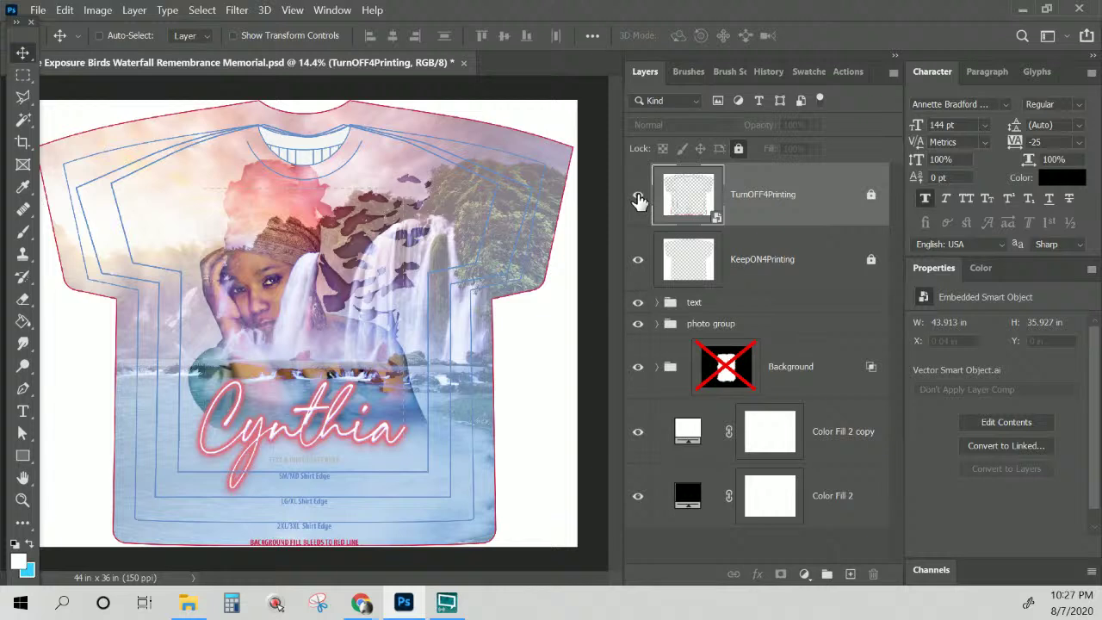
click(638, 198)
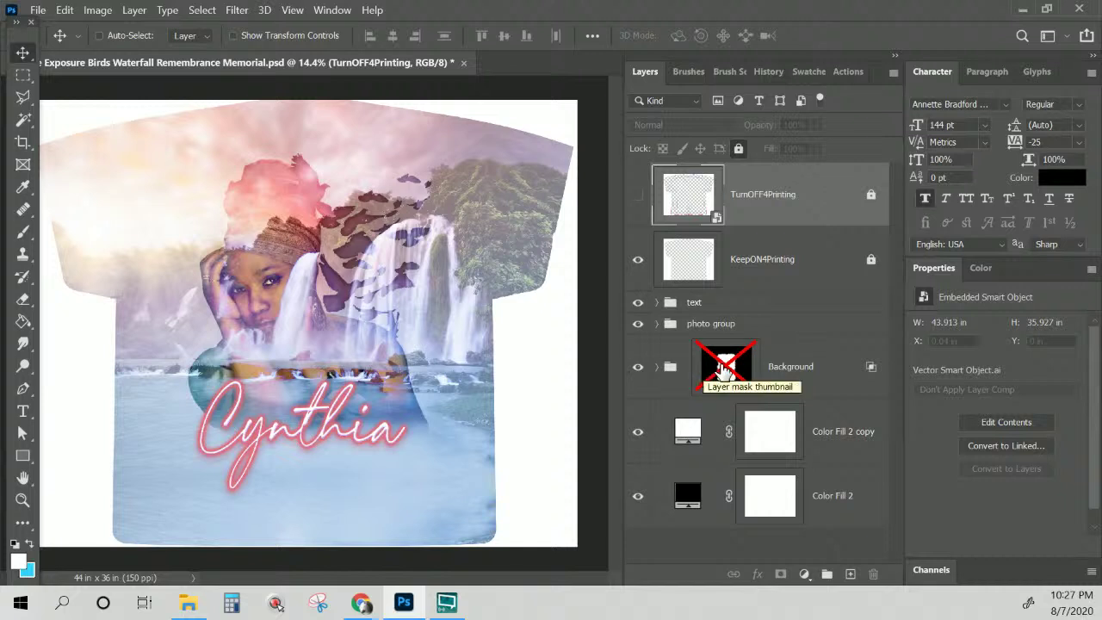
shift+click(726, 370)
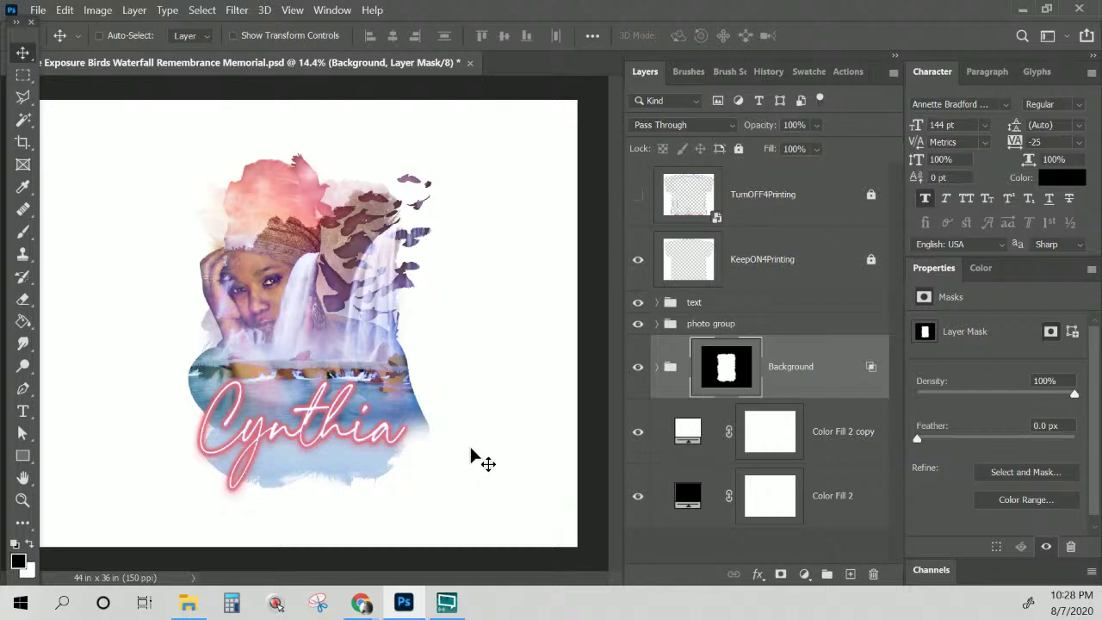
Scale up the Background group's layer mask to about 142% so that more of the waterfall scene shows around the portrait
drag(727, 368, 724, 382)
key(ctrl+t)
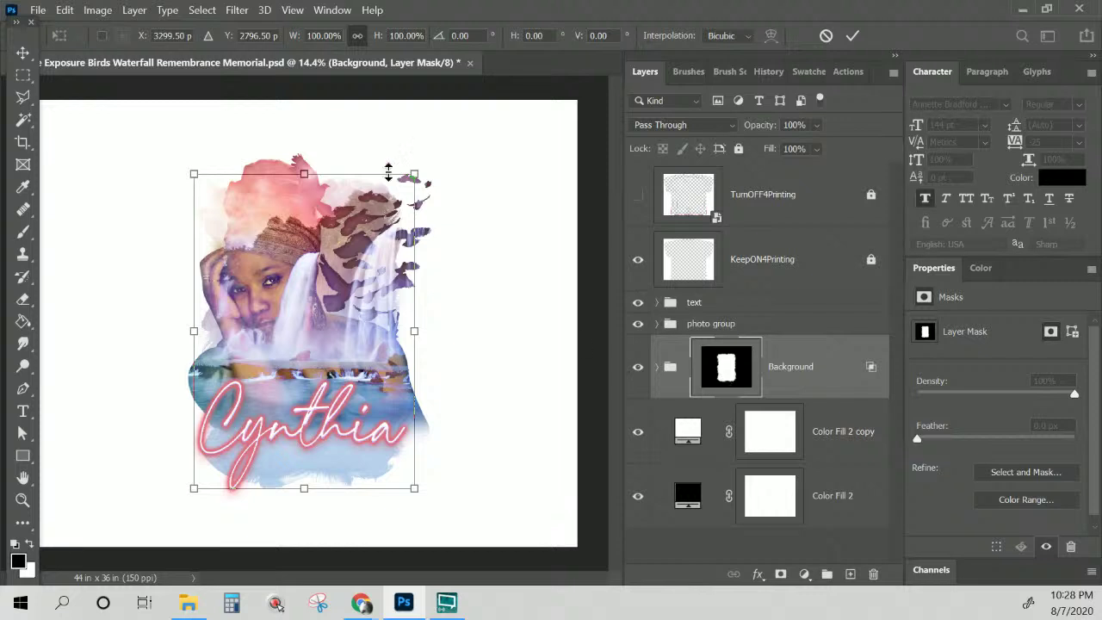
drag(416, 170, 486, 114)
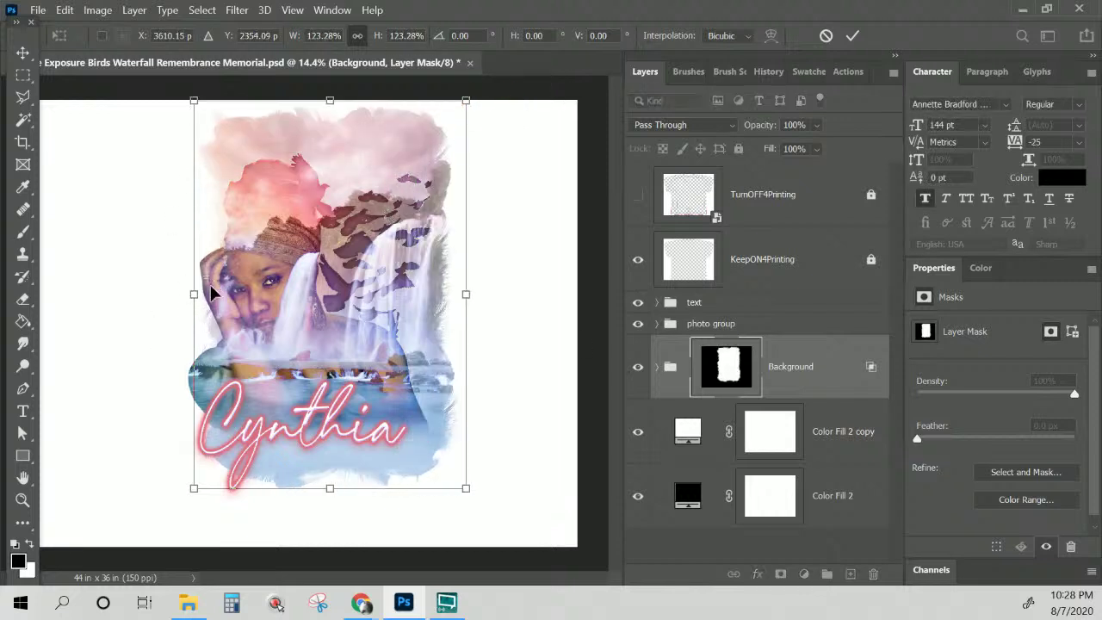
drag(192, 487, 151, 547)
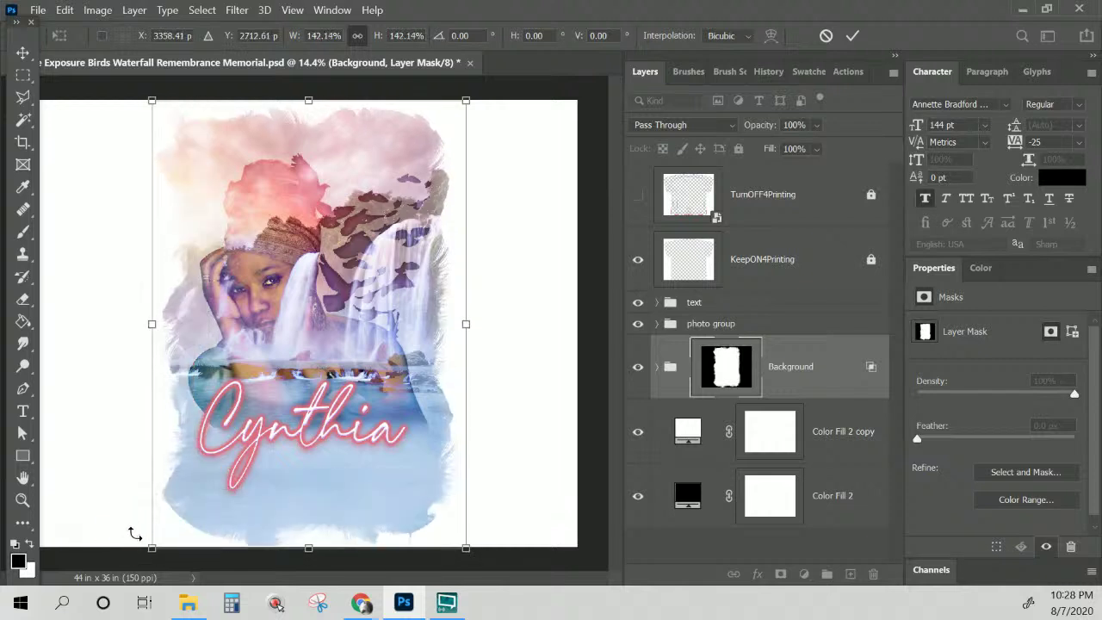
key(Return)
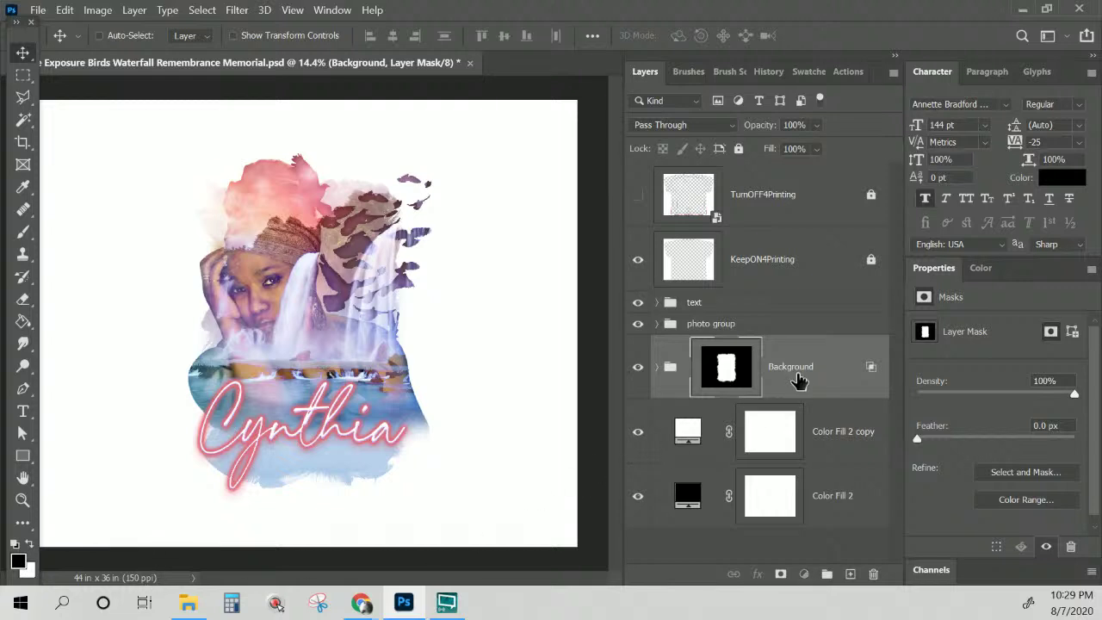
Disable and re-enable the Background group's layer mask to compare the full-shirt background with the cut-out version
click(789, 368)
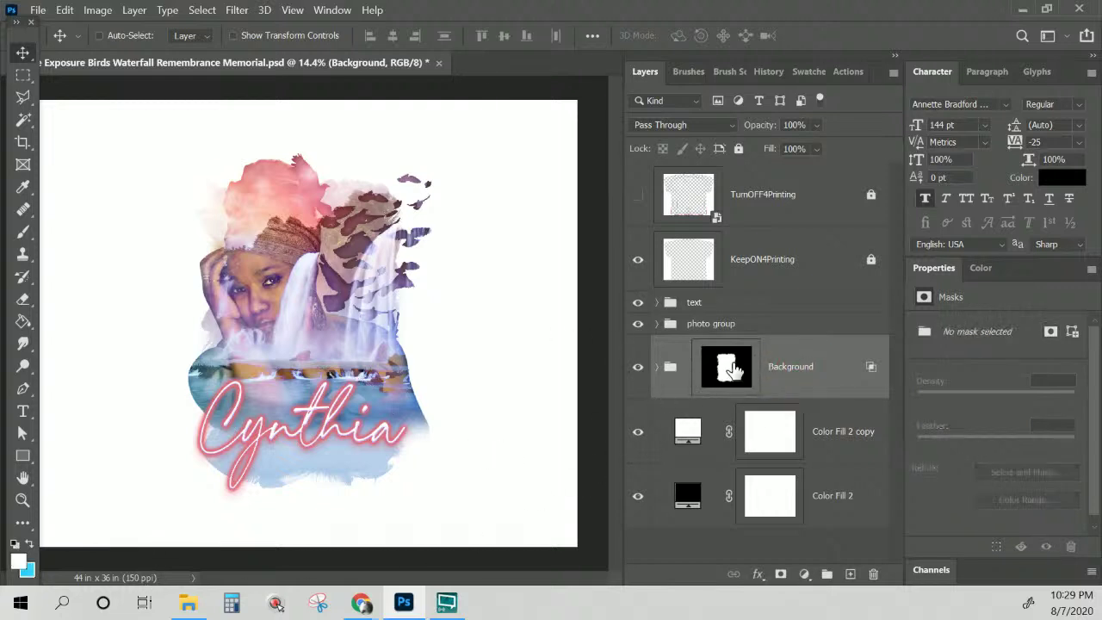
right_click(733, 370)
click(779, 372)
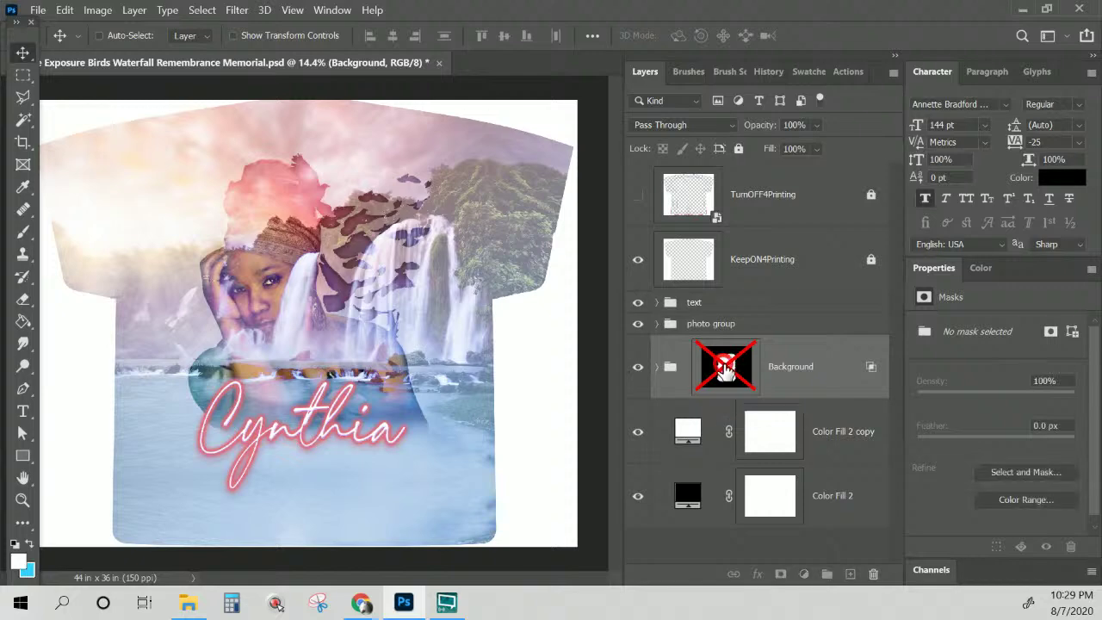
click(726, 370)
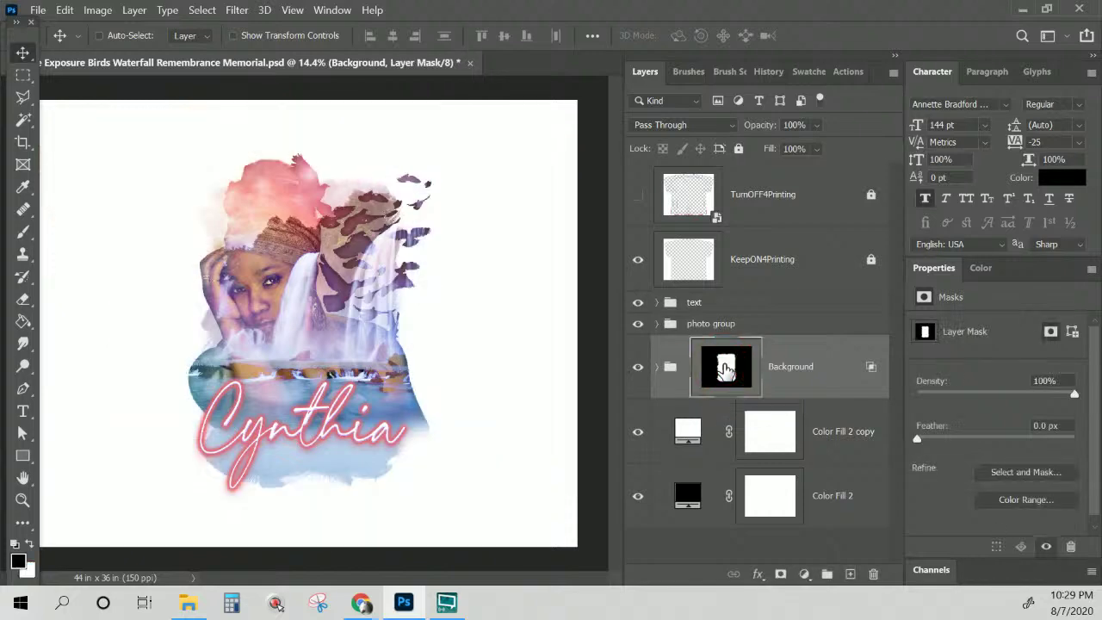
right_click(726, 370)
click(736, 374)
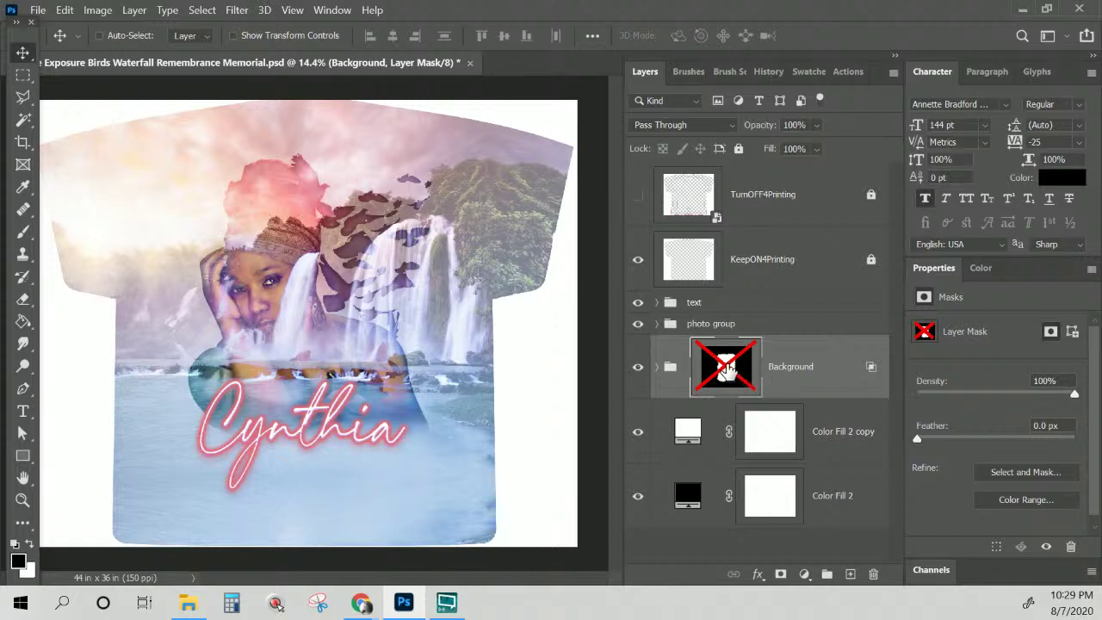
click(745, 382)
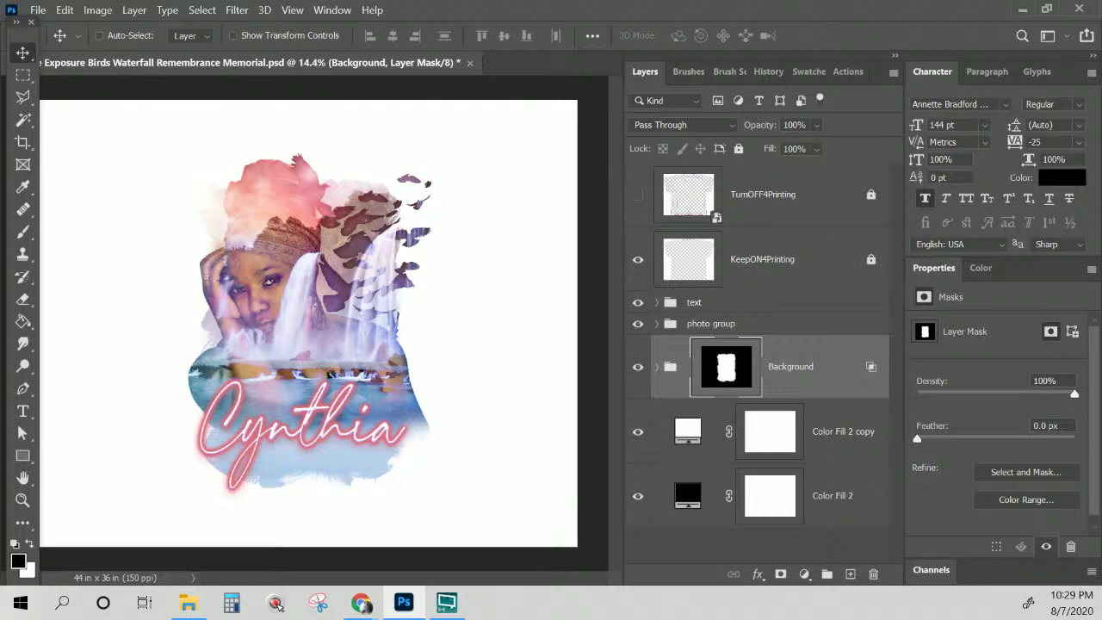
Try a 13:19 crop of about 20.1 × 29.4 in closely around the memorial artwork, and undo it
click(22, 142)
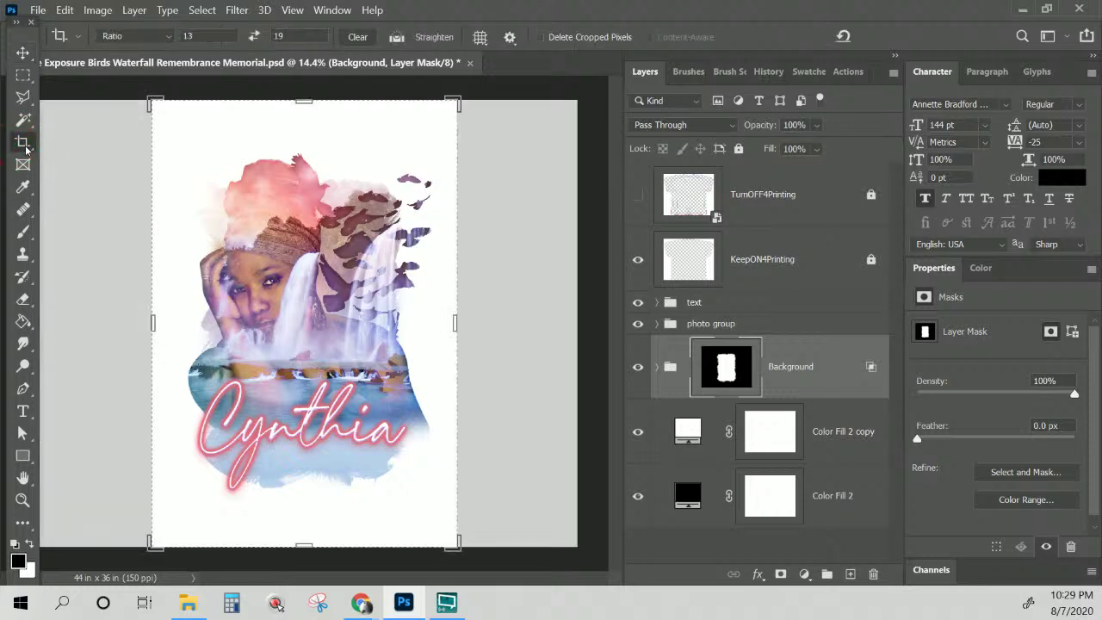
drag(454, 323, 444, 329)
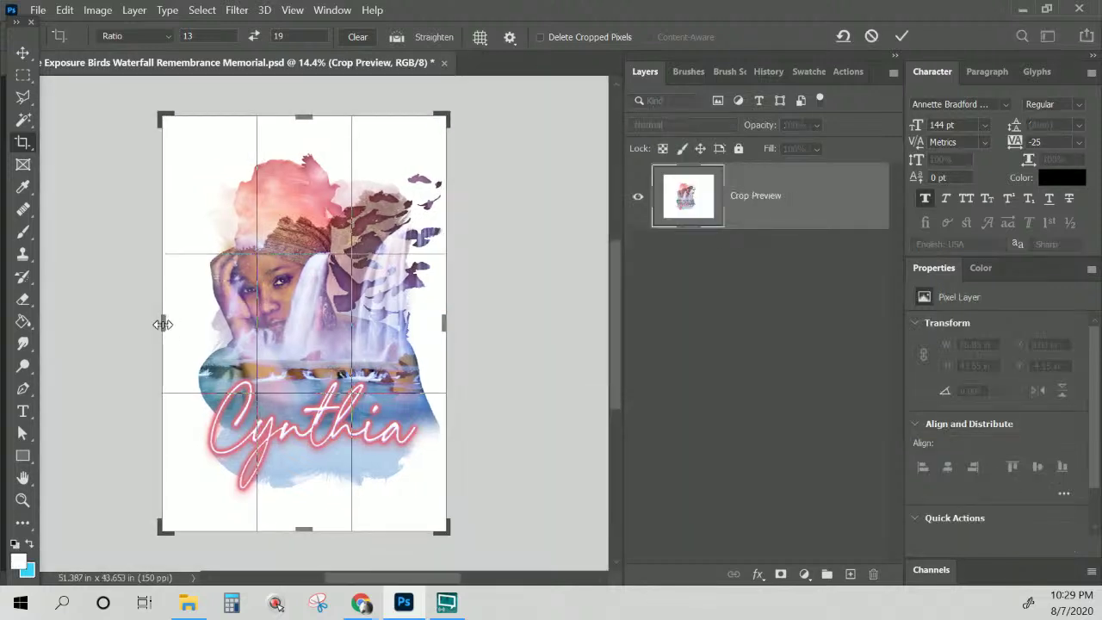
drag(163, 324, 177, 329)
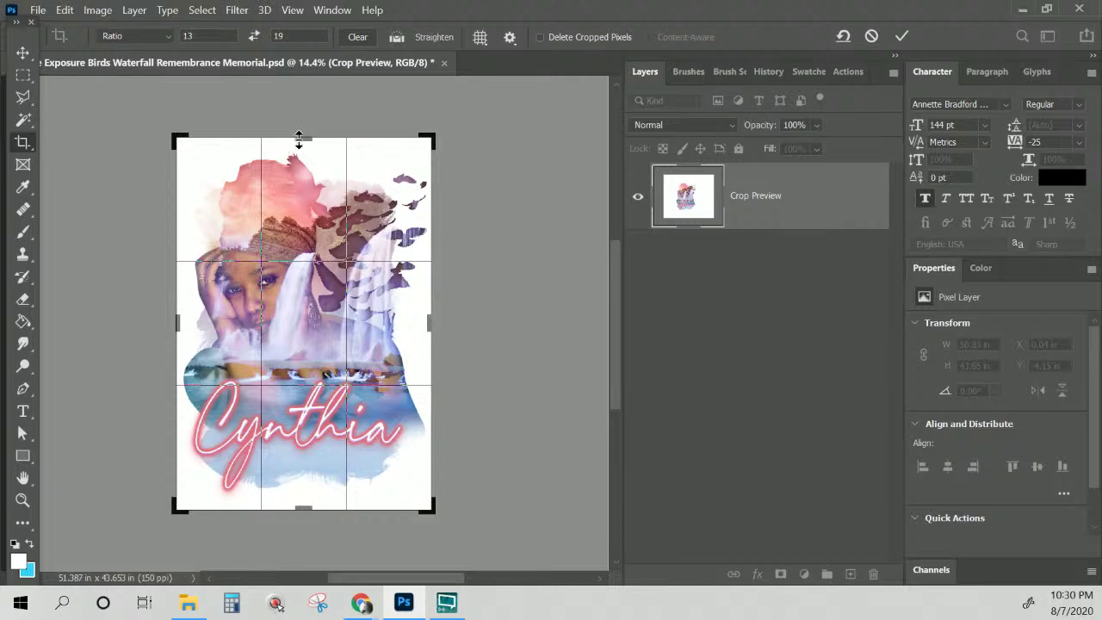
drag(299, 140, 303, 142)
drag(300, 510, 300, 509)
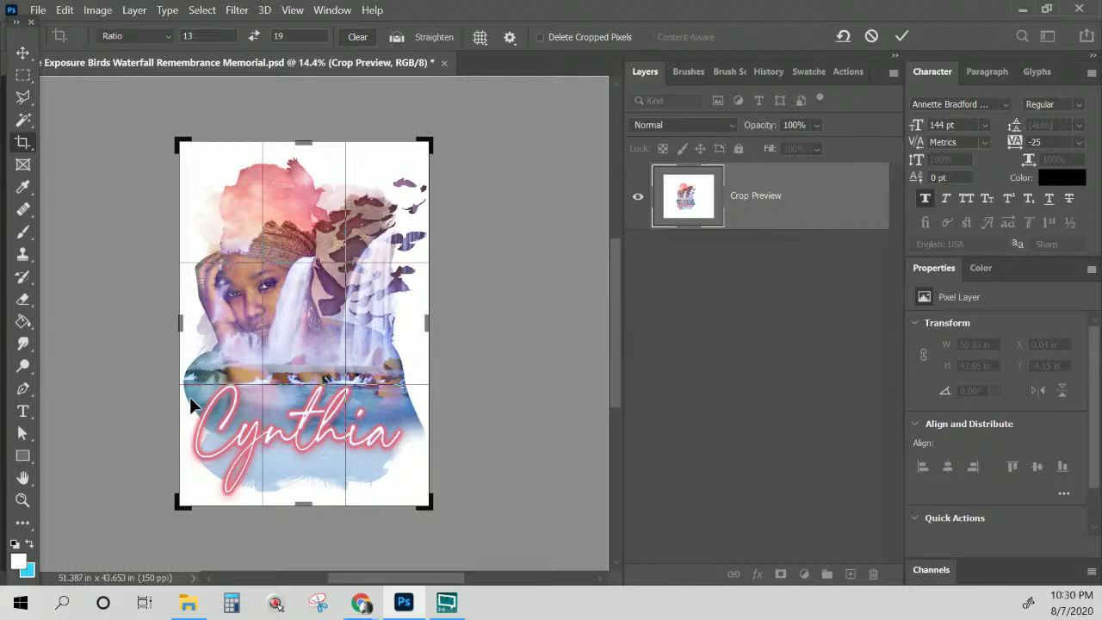
key(Return)
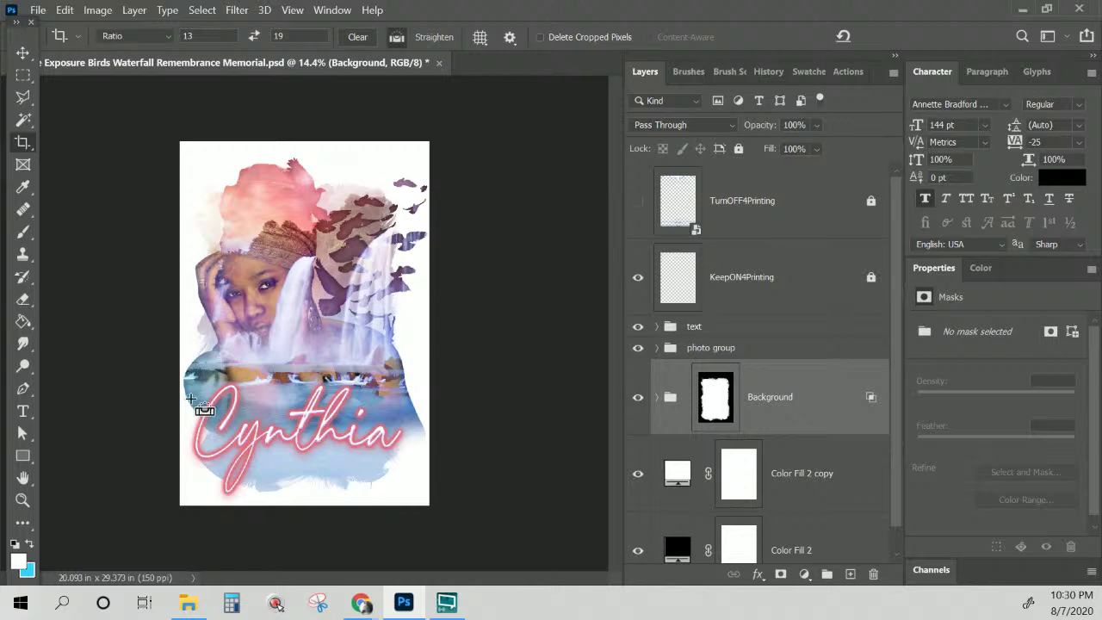
key(ctrl+z)
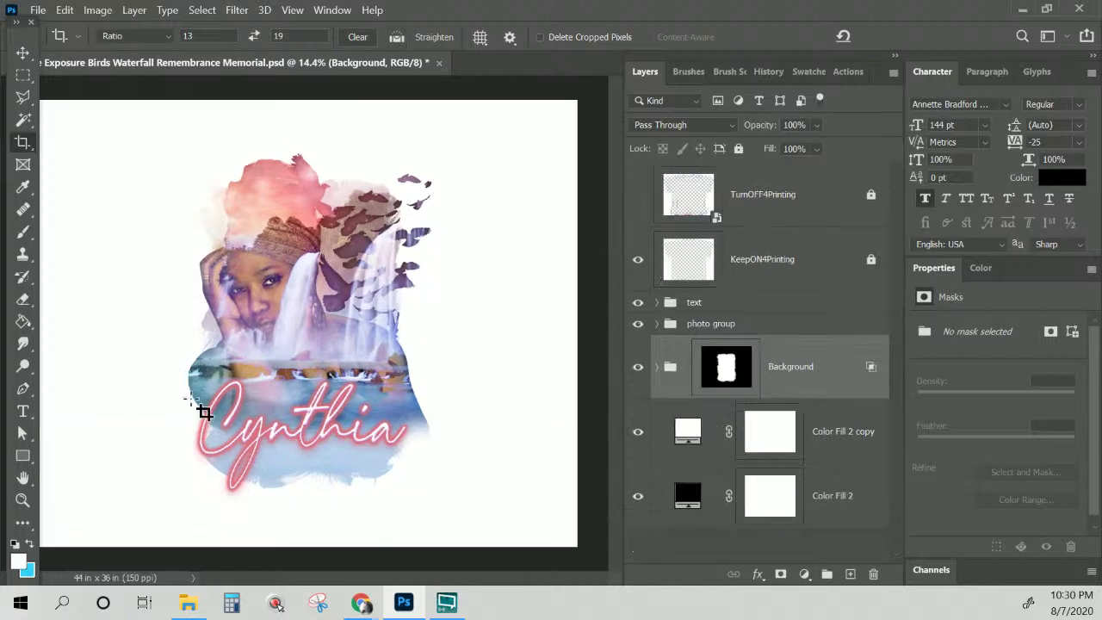
key(ctrl)
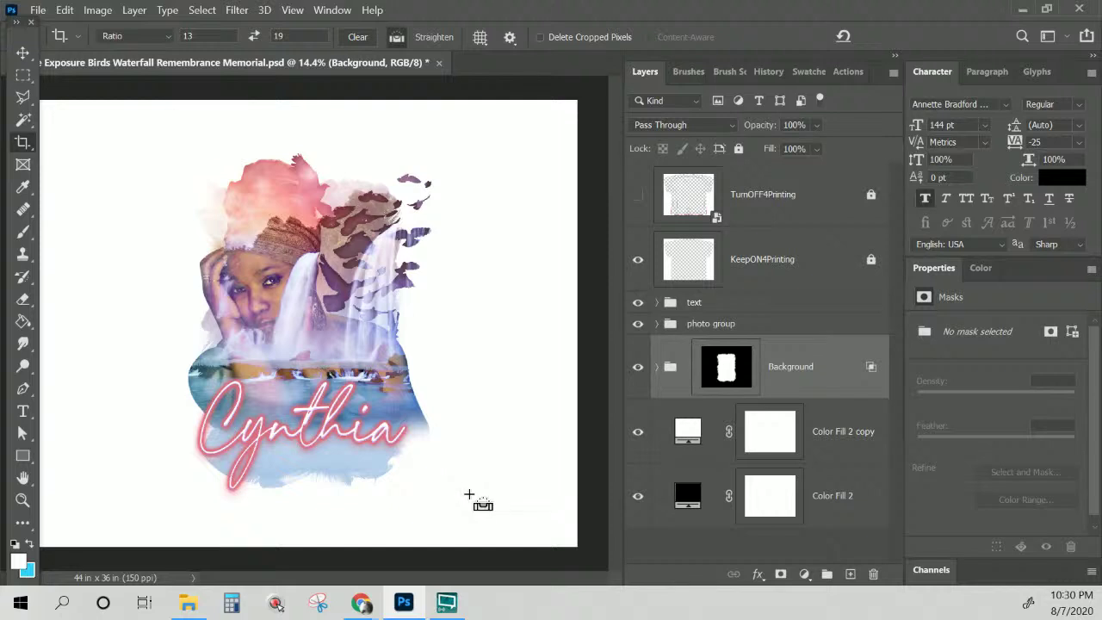
Save the template, and save another PSD version named "Double Exposure Birds Waterfall Remembrance Memorial 13x19"
key(ctrl+s)
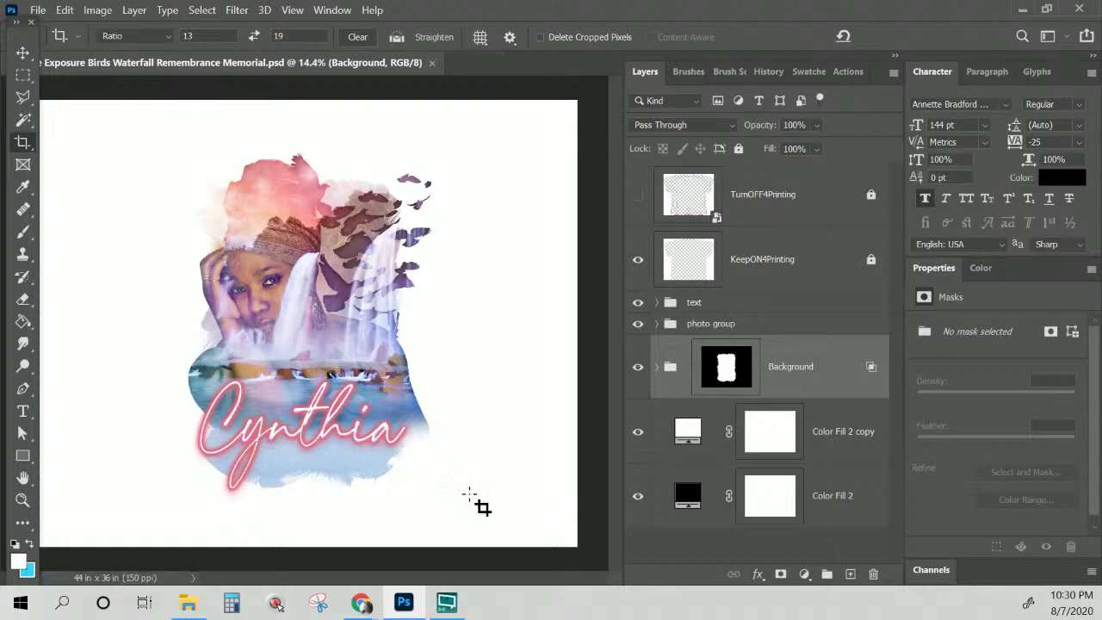
click(38, 10)
click(106, 211)
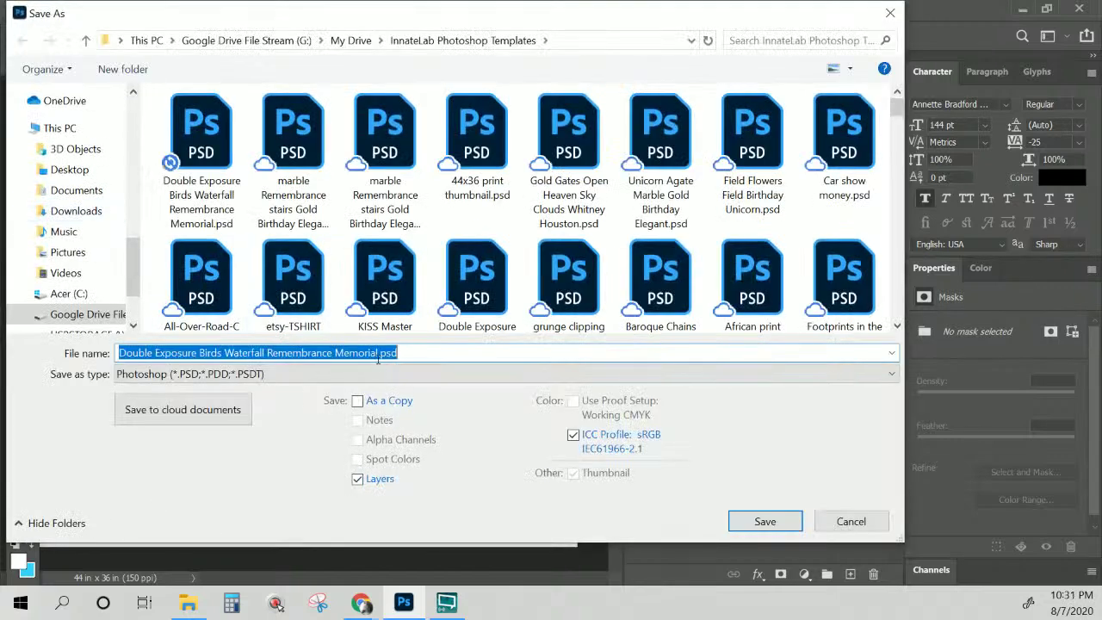
click(377, 360)
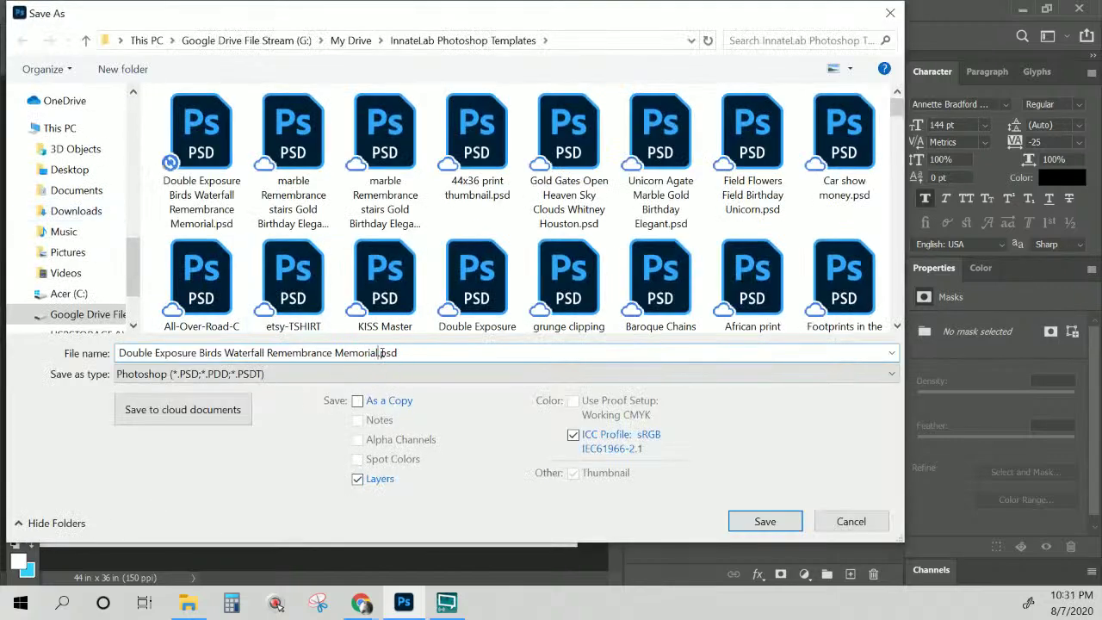
text(13x19)
key(Return)
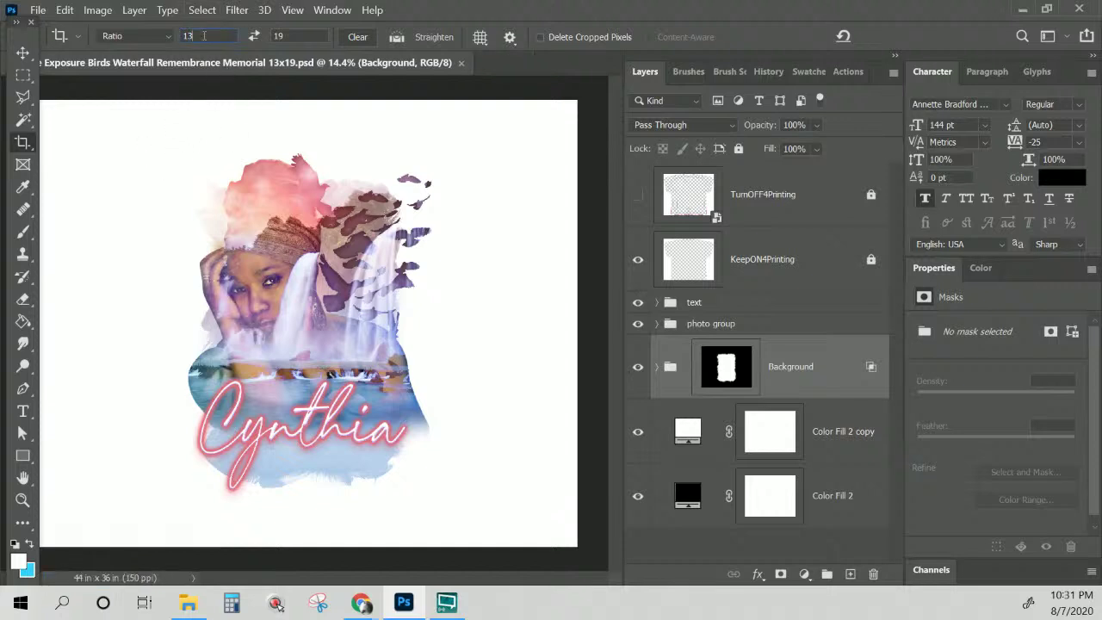
Clear the crop ratio values and set the ratio to 13 by 19
click(212, 38)
double_click(213, 39)
key(BackSpace)
click(254, 35)
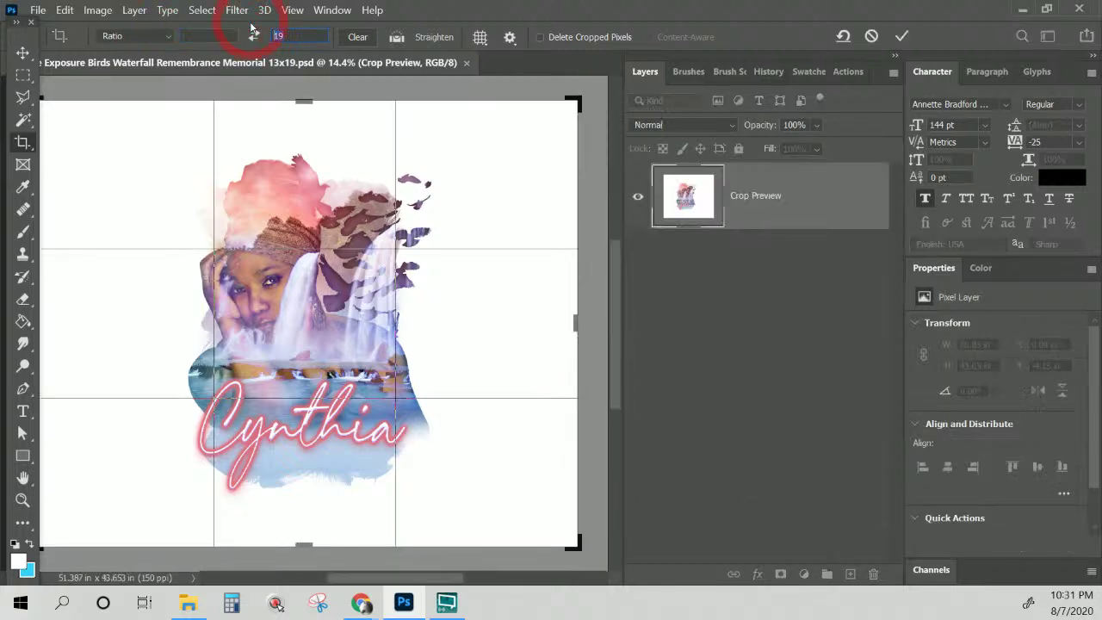
click(204, 36)
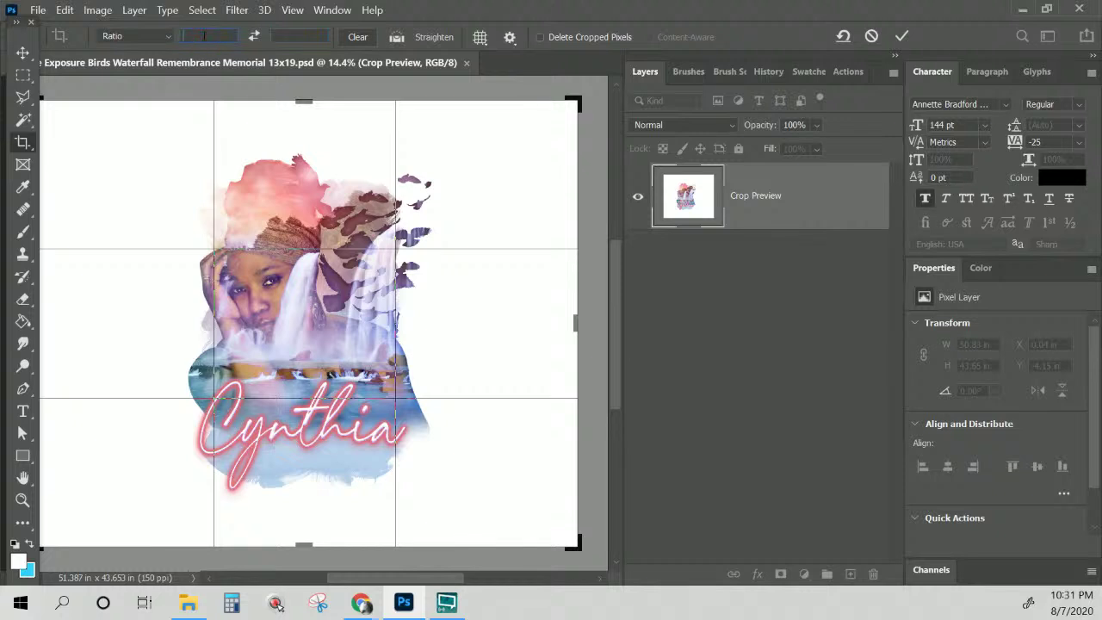
text(13)
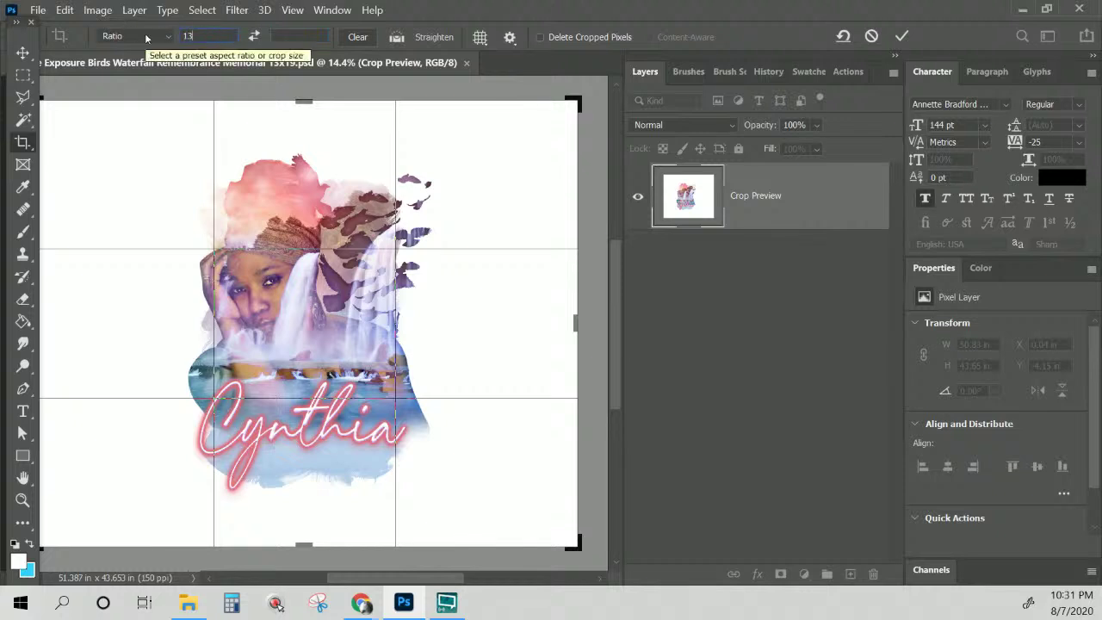
click(292, 34)
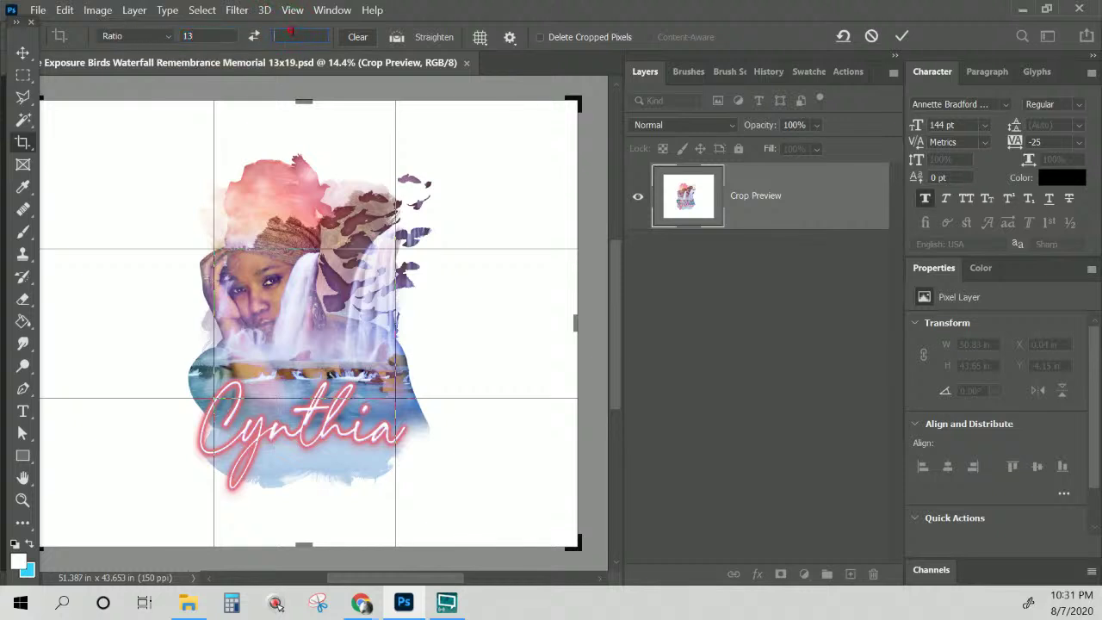
text(19)
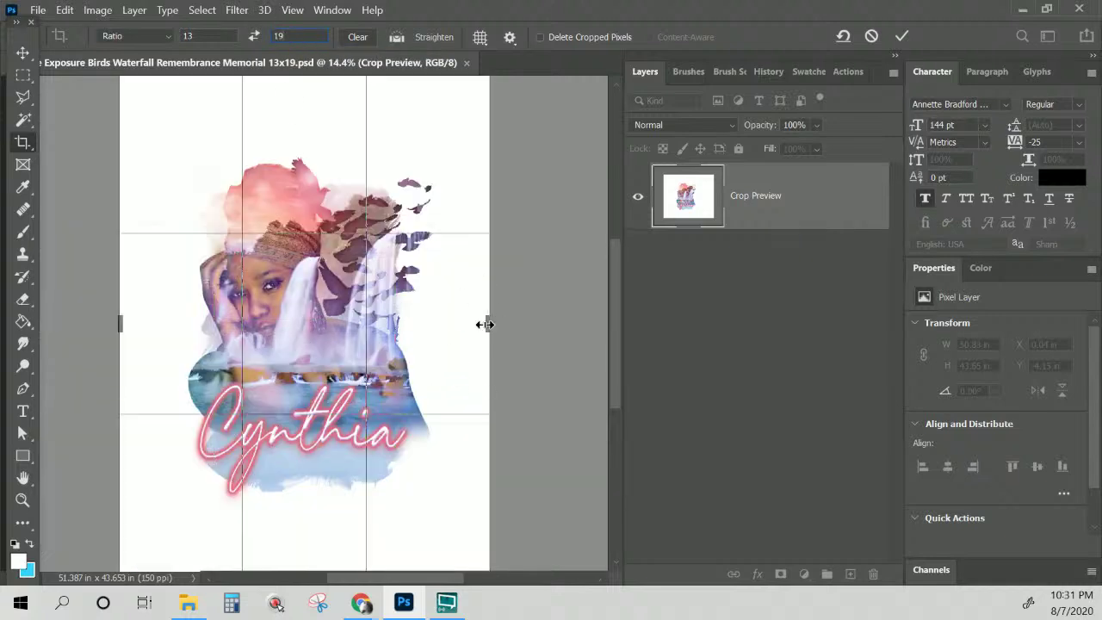
Crop the canvas closely around the portrait and name artwork to about 20.88 × 30.52 in
drag(484, 324, 462, 324)
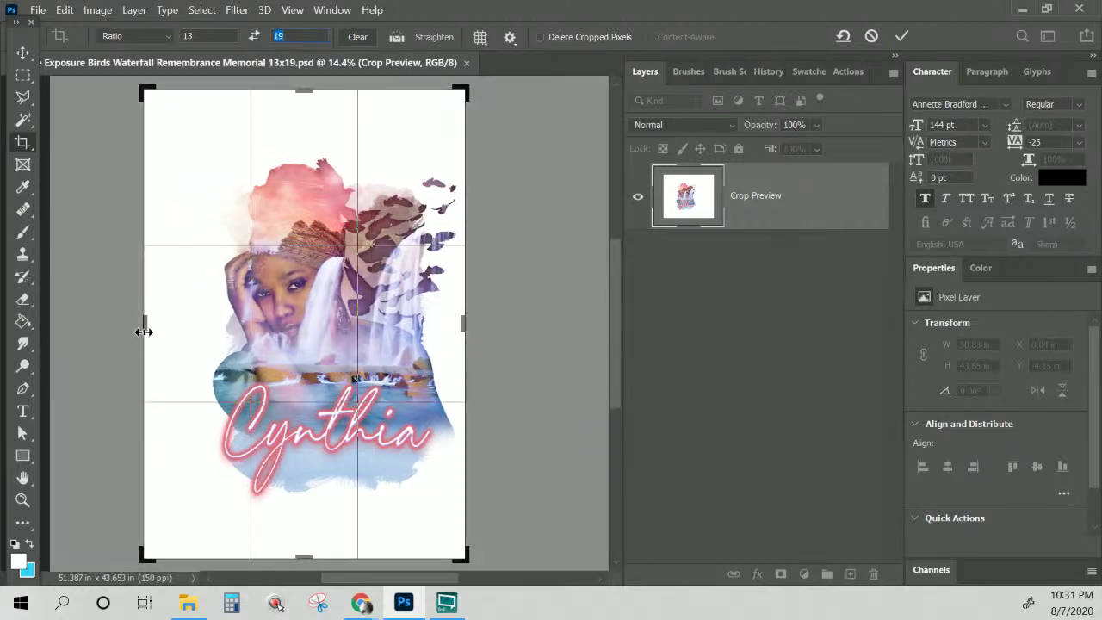
drag(145, 324, 176, 333)
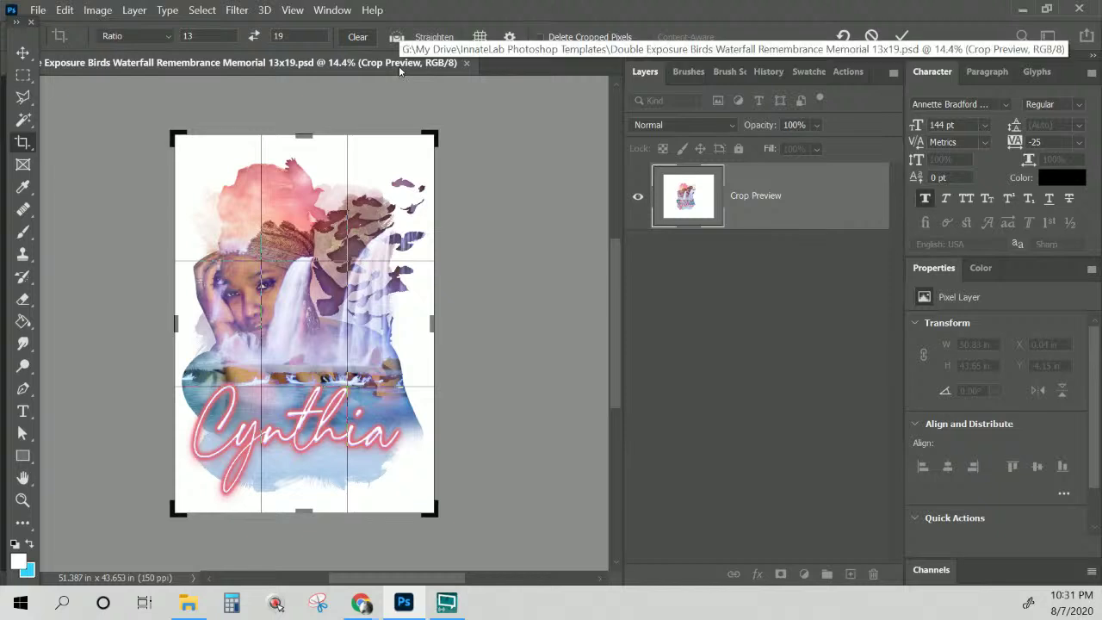
key(Escape)
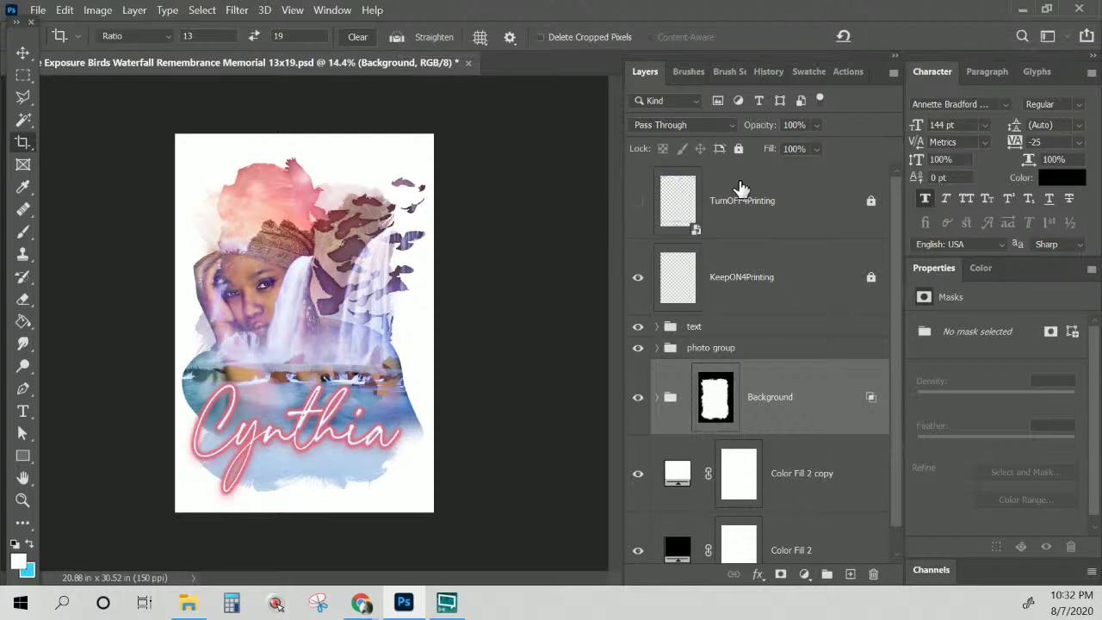
Unlock and delete the TurnOFF4Printing and KeepON4Printing layers
click(786, 199)
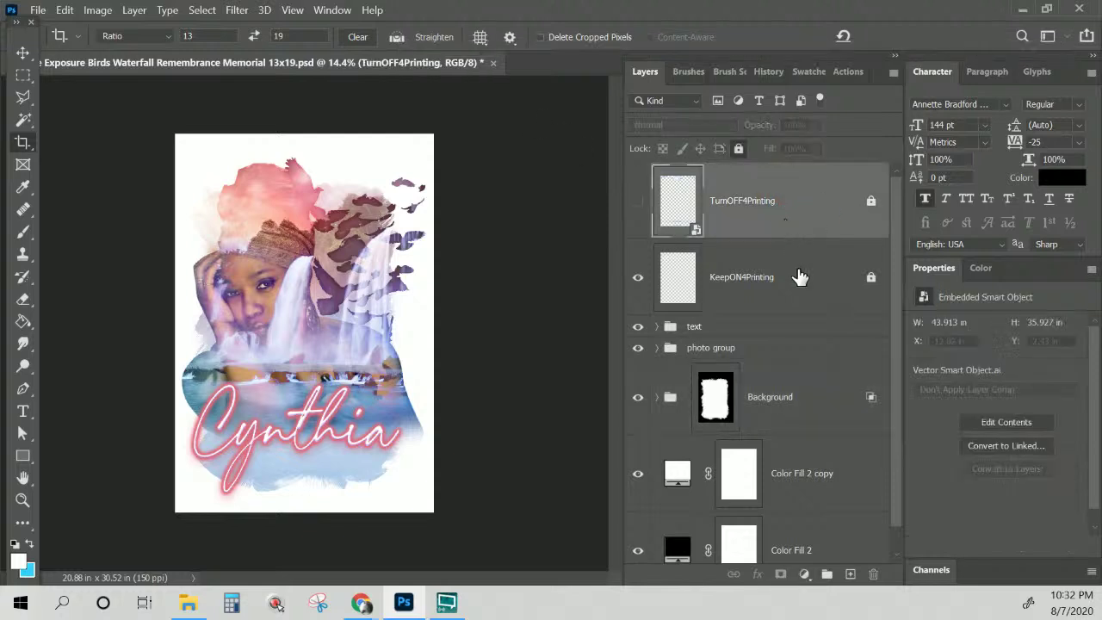
shift+click(797, 275)
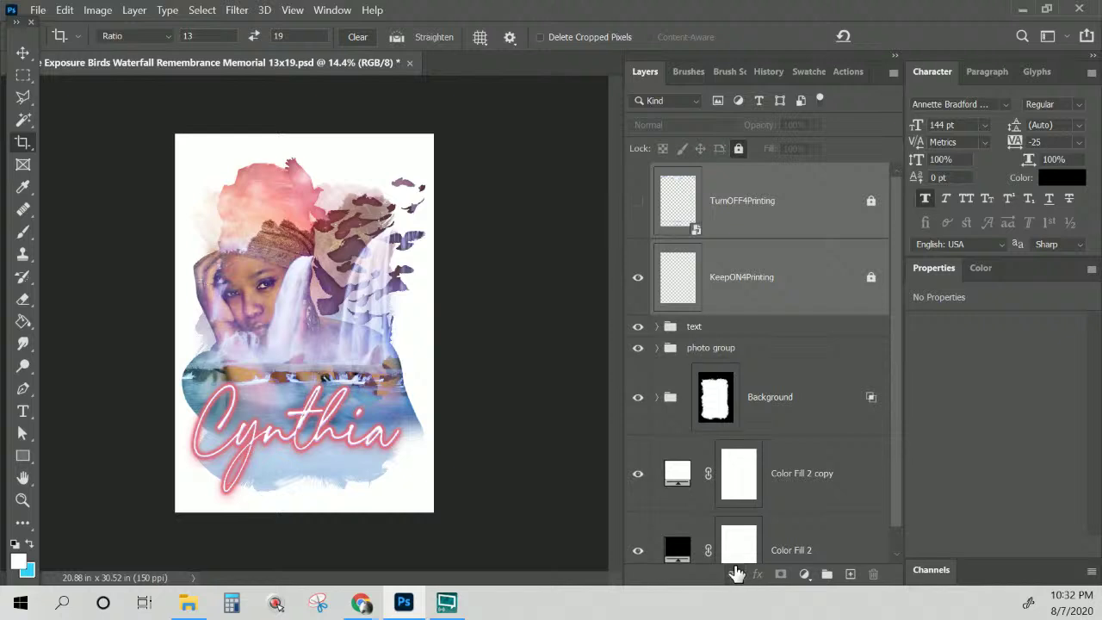
click(739, 149)
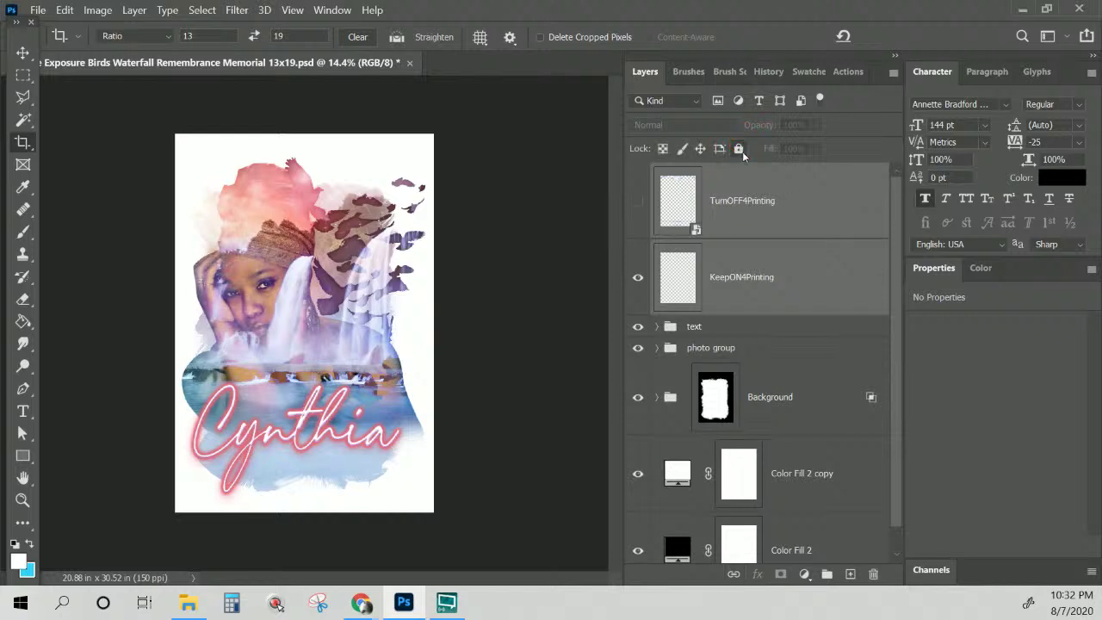
key(Delete)
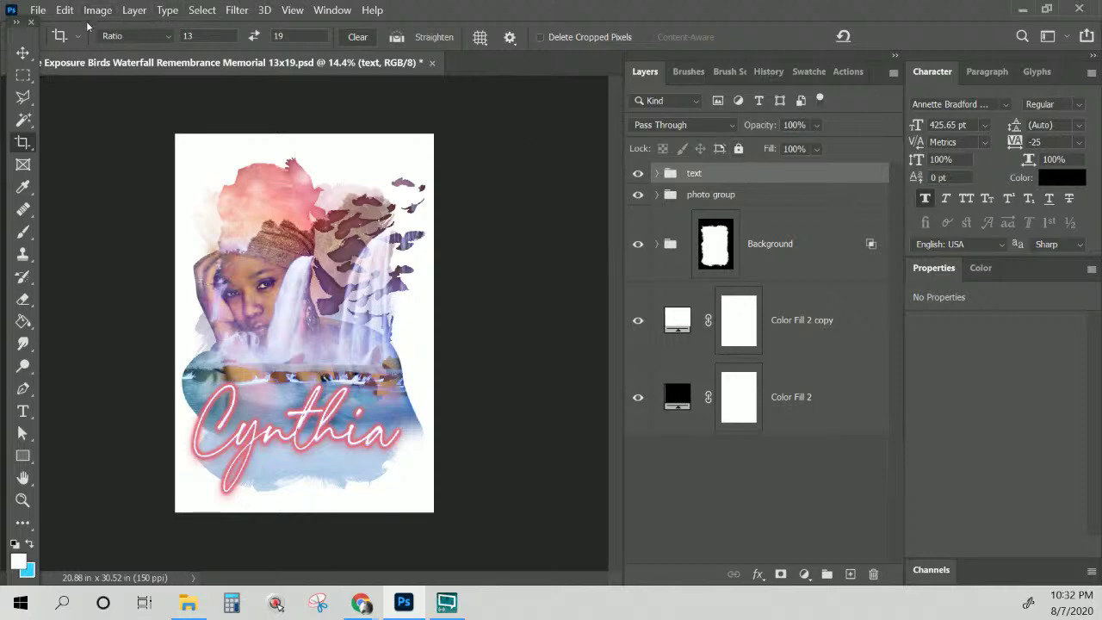
Set the image width to 13 inches with proportions linked and the resolution at 150 pixels per inch
click(23, 52)
click(97, 10)
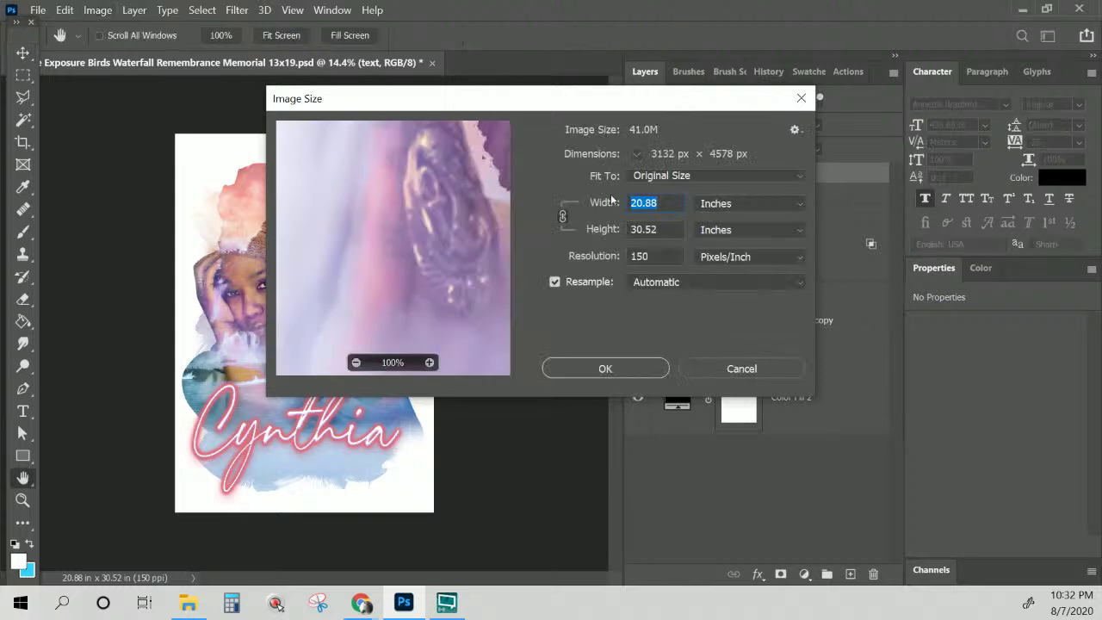
drag(648, 97, 802, 65)
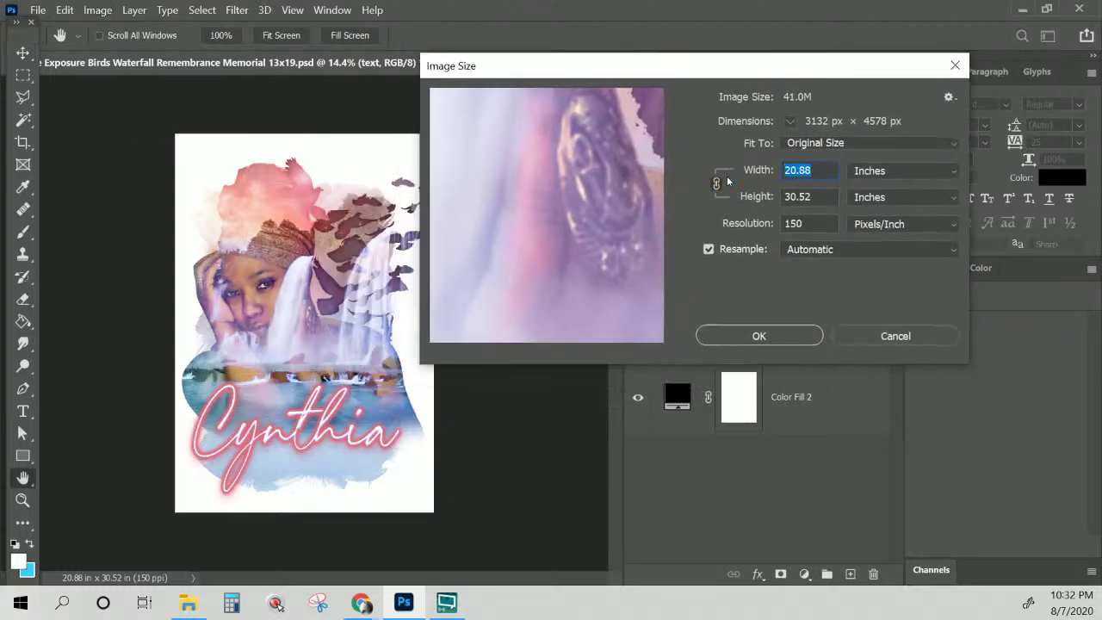
text(13)
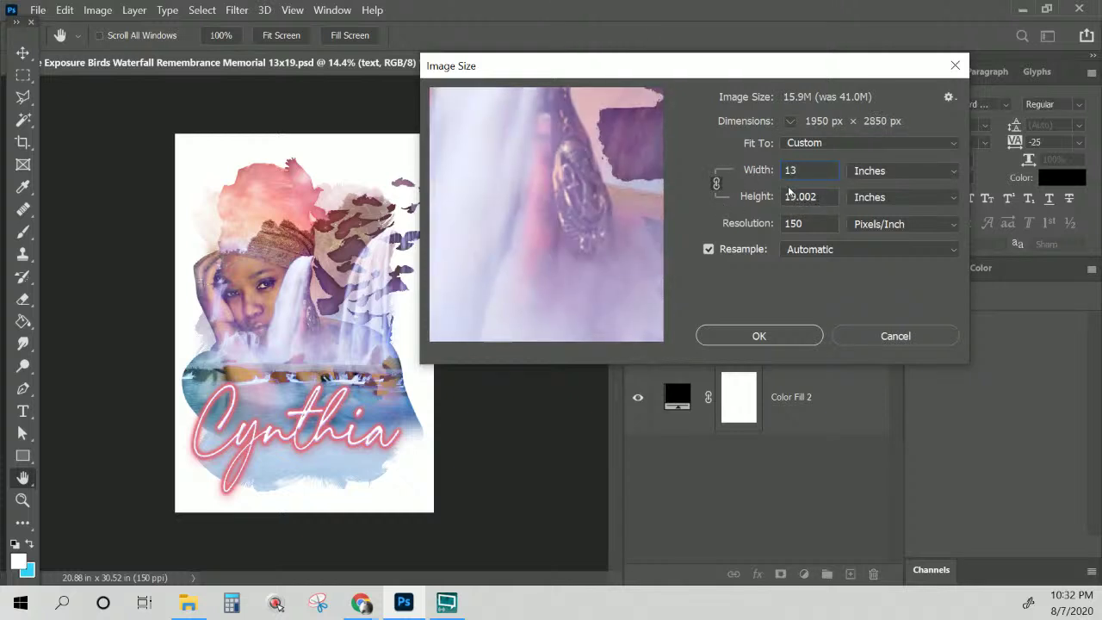
Resize the image to 13 inches wide by 19 inches high
key(Tab)
click(822, 198)
click(548, 209)
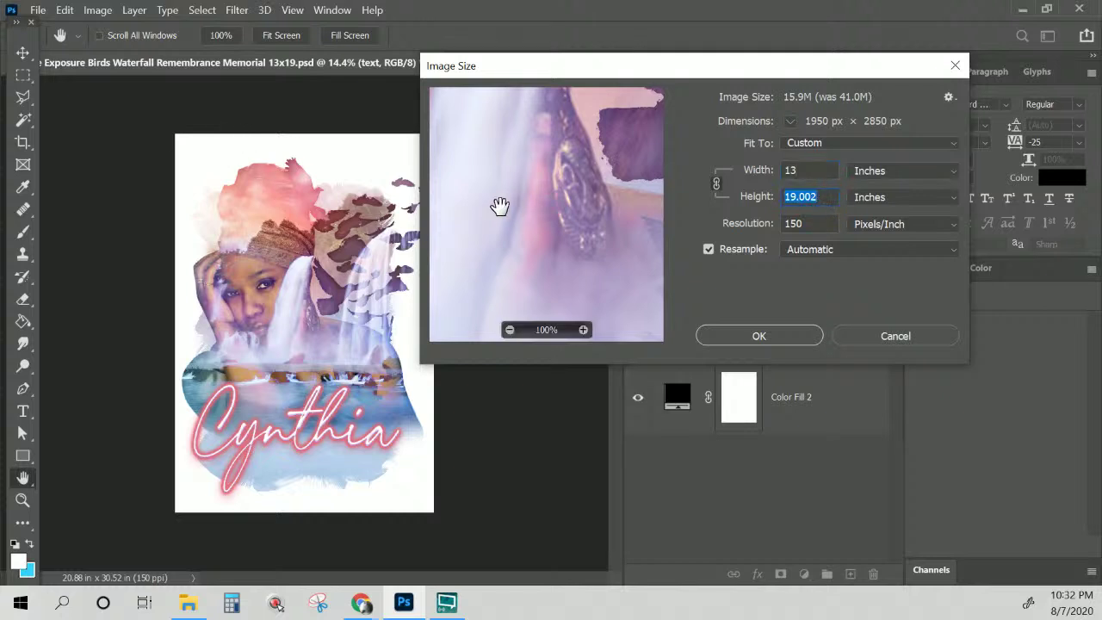
text(19)
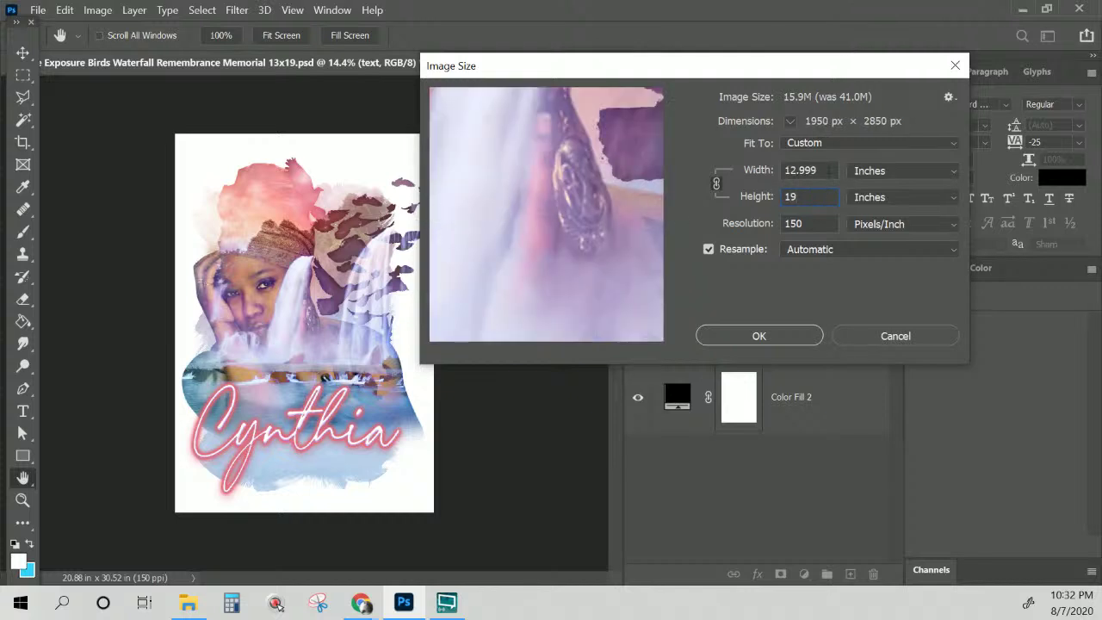
double_click(817, 169)
click(754, 332)
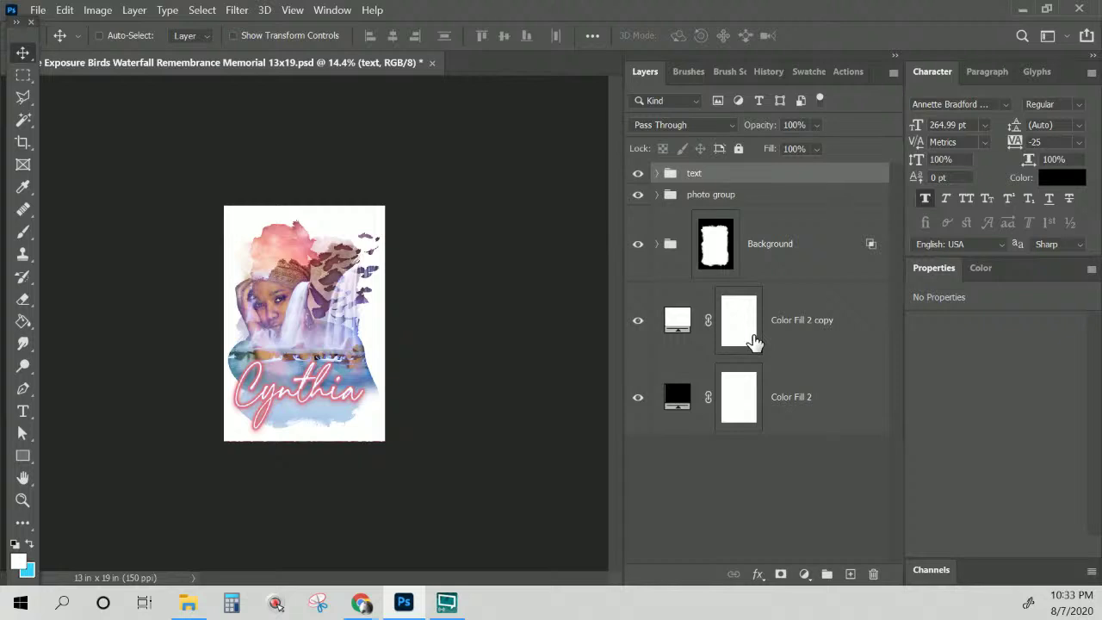
key(ctrl+plus)
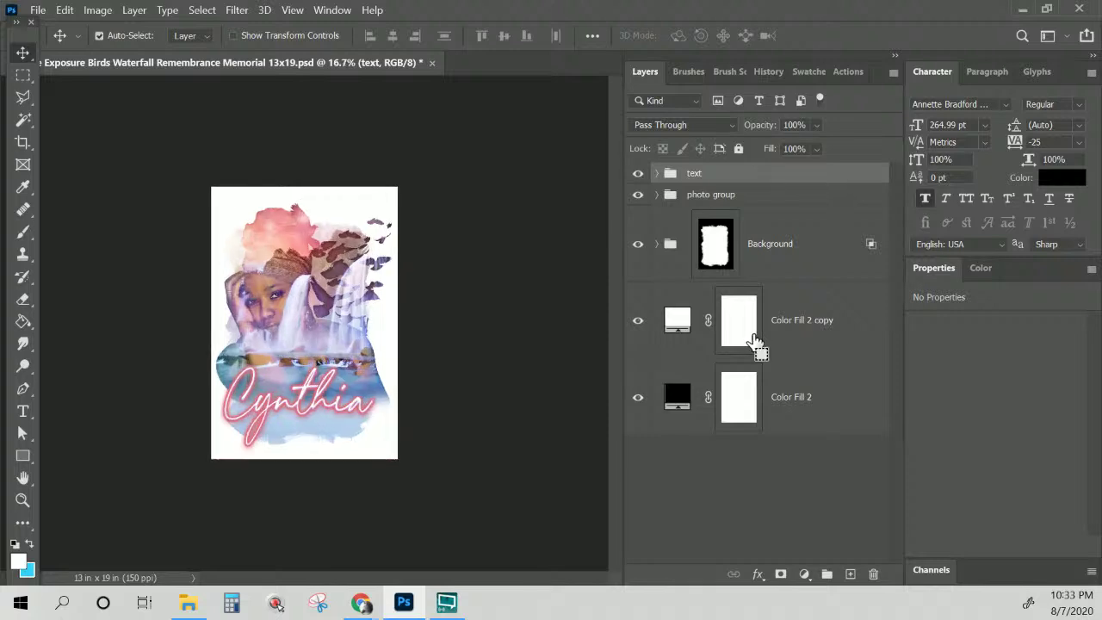
key(ctrl+plus)
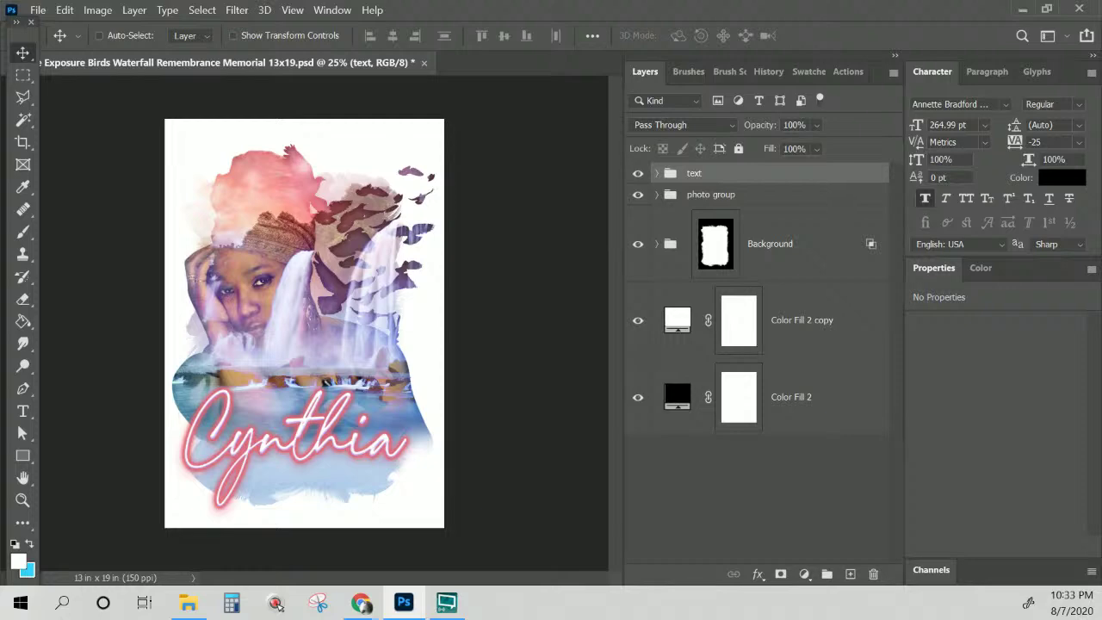
Recheck the document's image size, save the PSD file, and select the Background group's mask
click(97, 11)
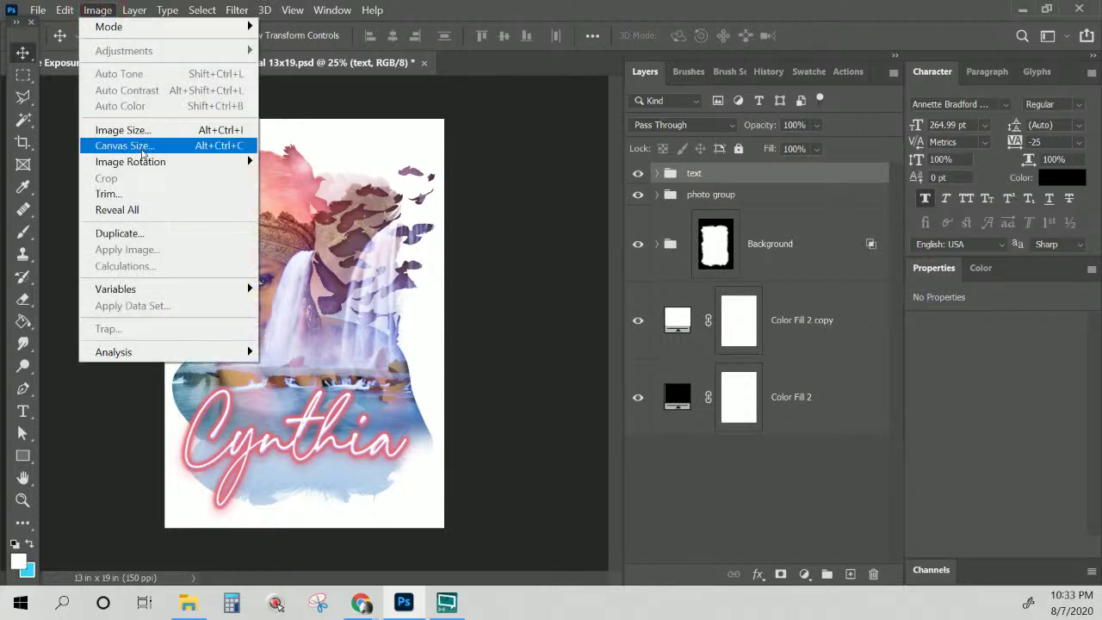
click(129, 131)
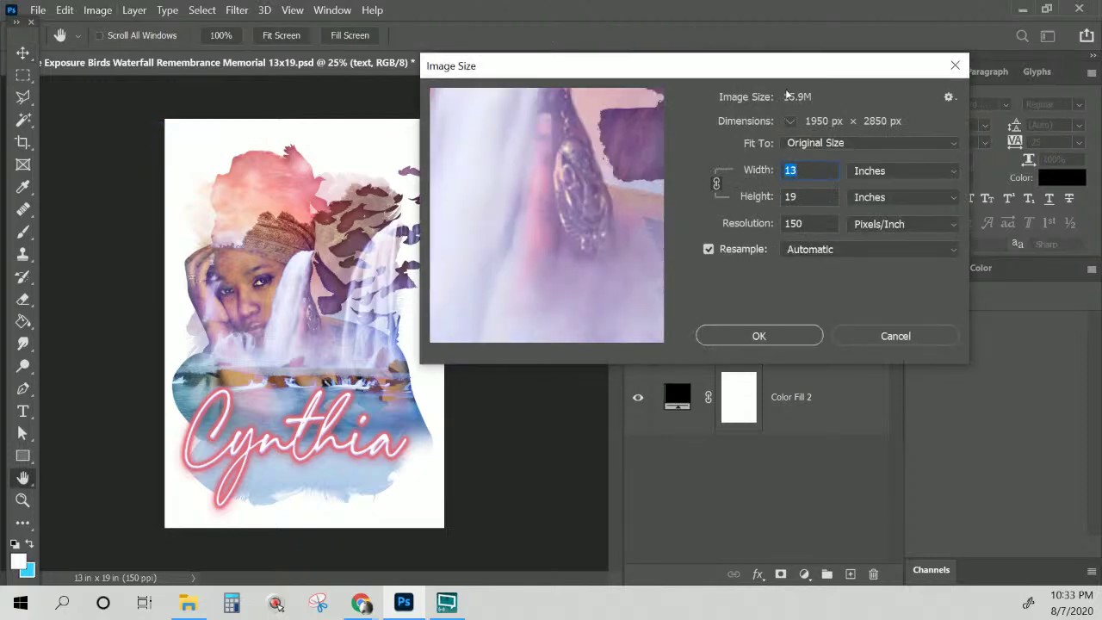
click(779, 340)
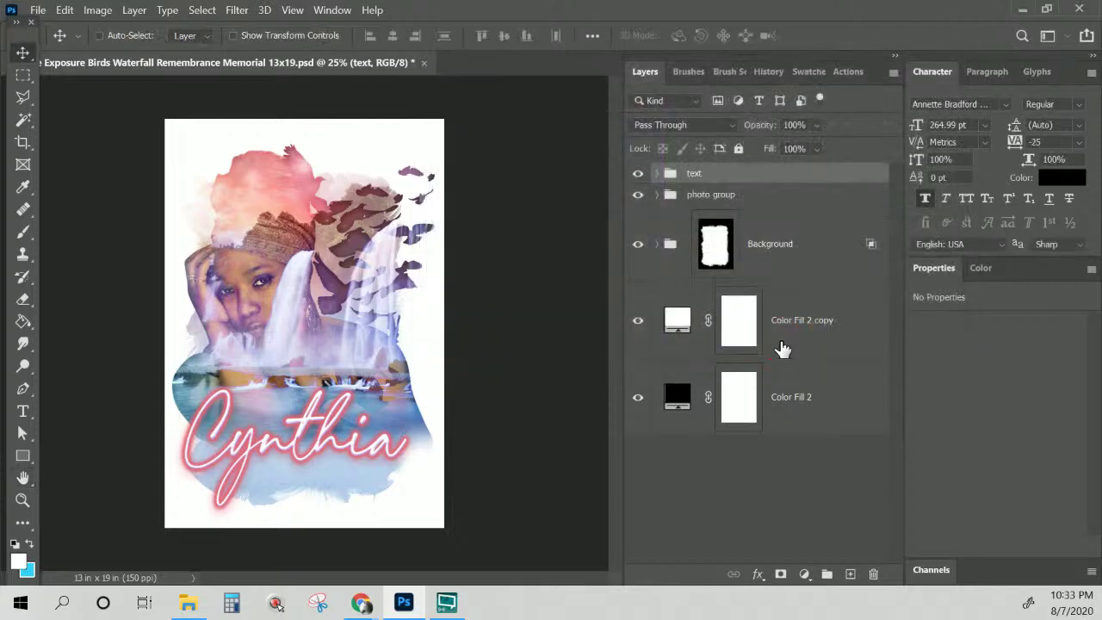
key(ctrl+s)
click(766, 256)
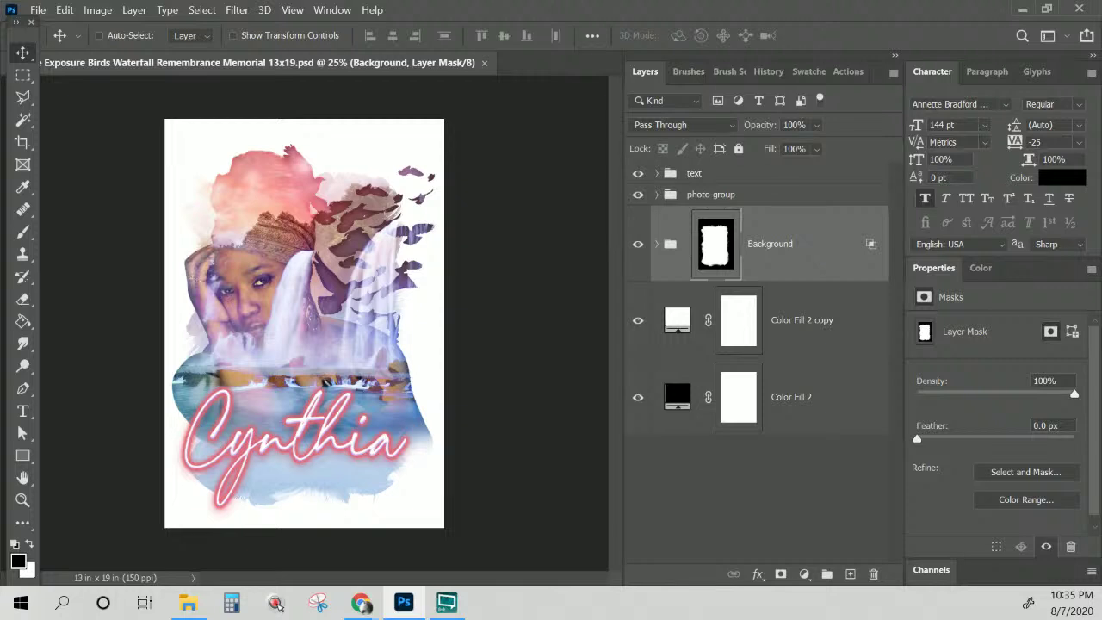
Exit Photoshop and close the Exclusive Access and Innate Academy tabs in the browser
click(362, 603)
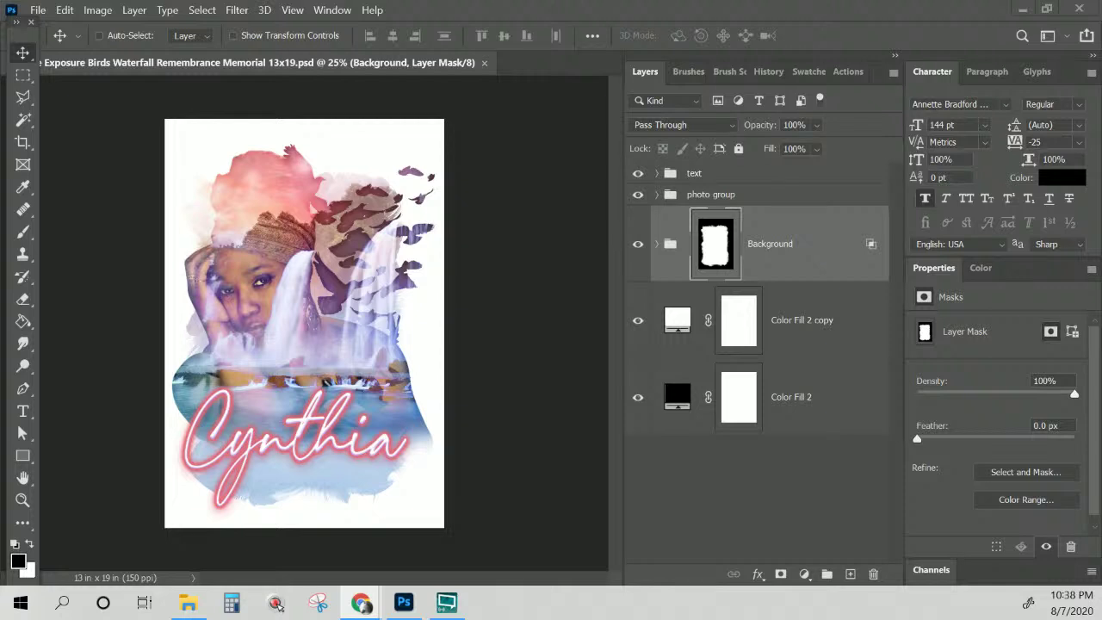
click(38, 10)
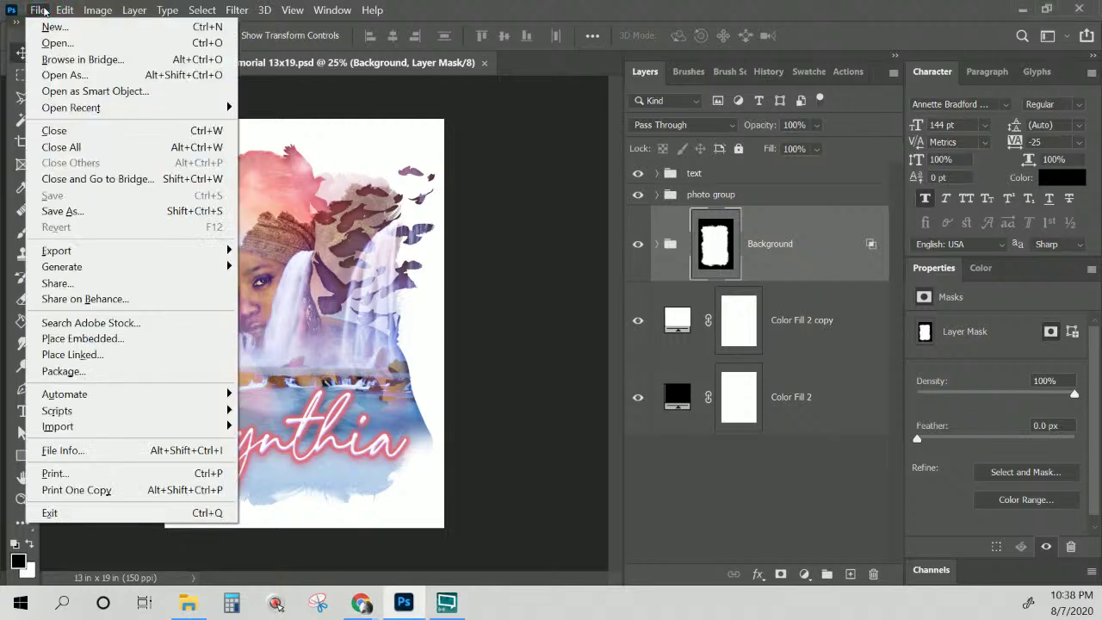
click(149, 473)
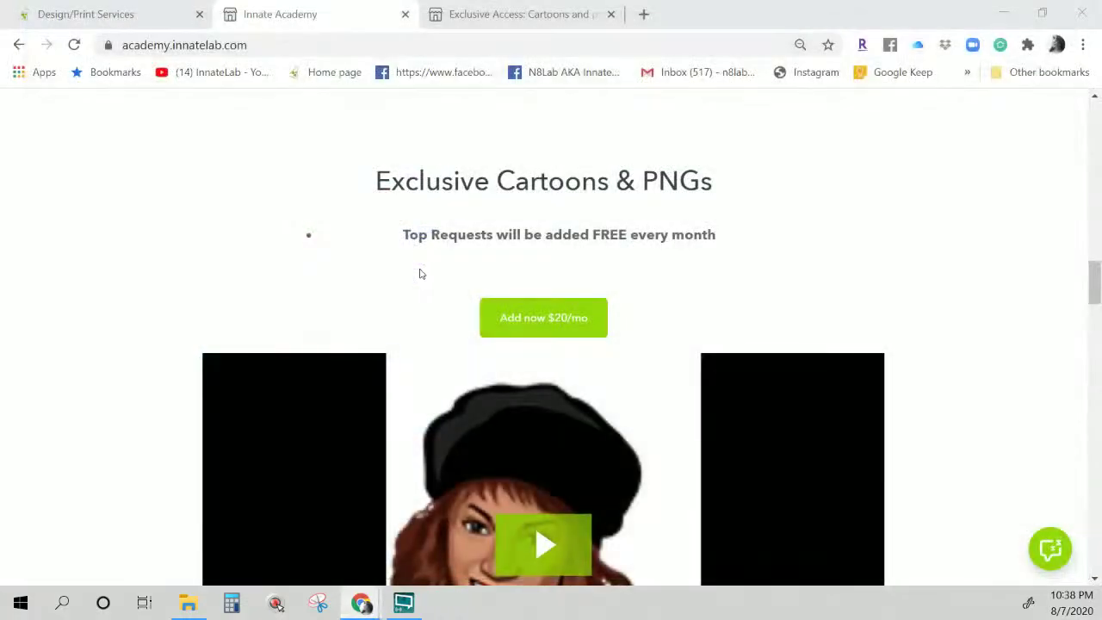
click(483, 23)
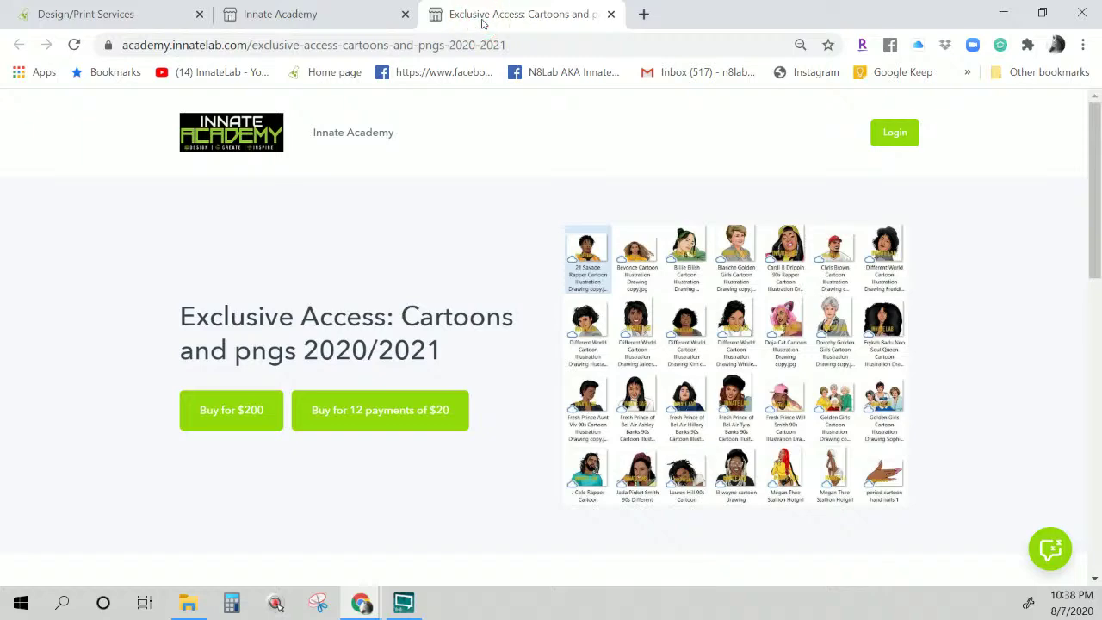
click(611, 15)
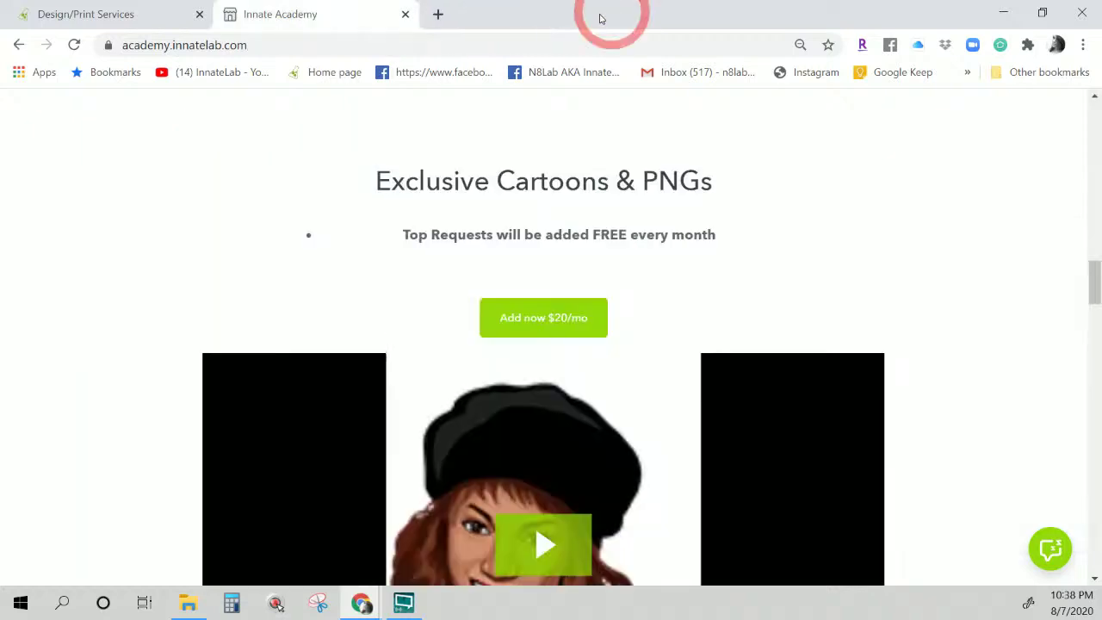
click(406, 15)
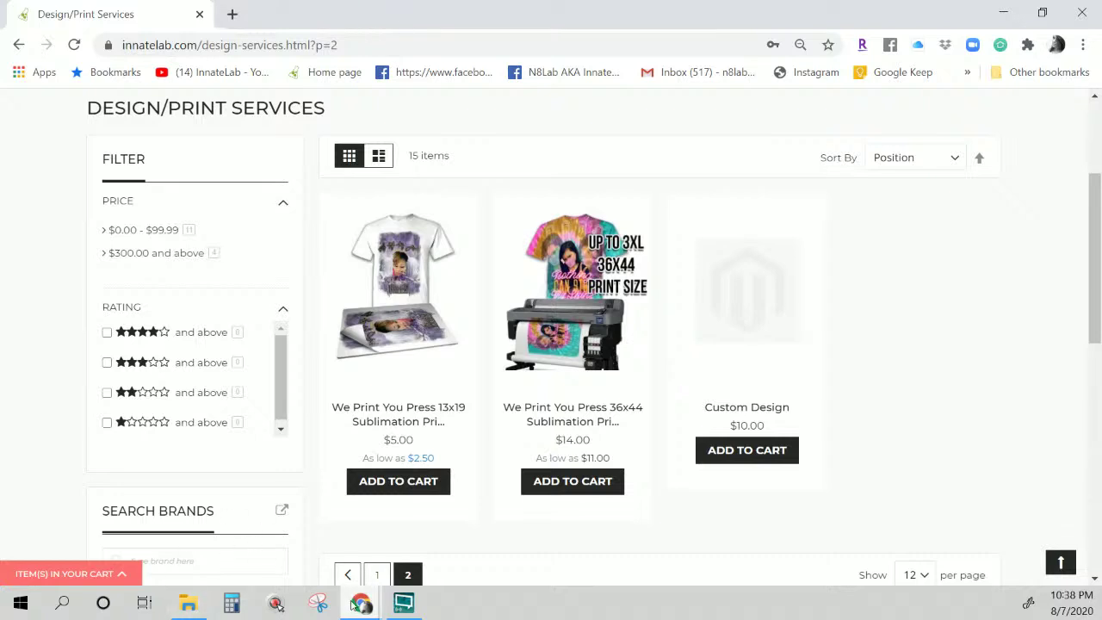
Launch Affinity Photo and close the remaining browser window with the Design/Print Services page
click(189, 603)
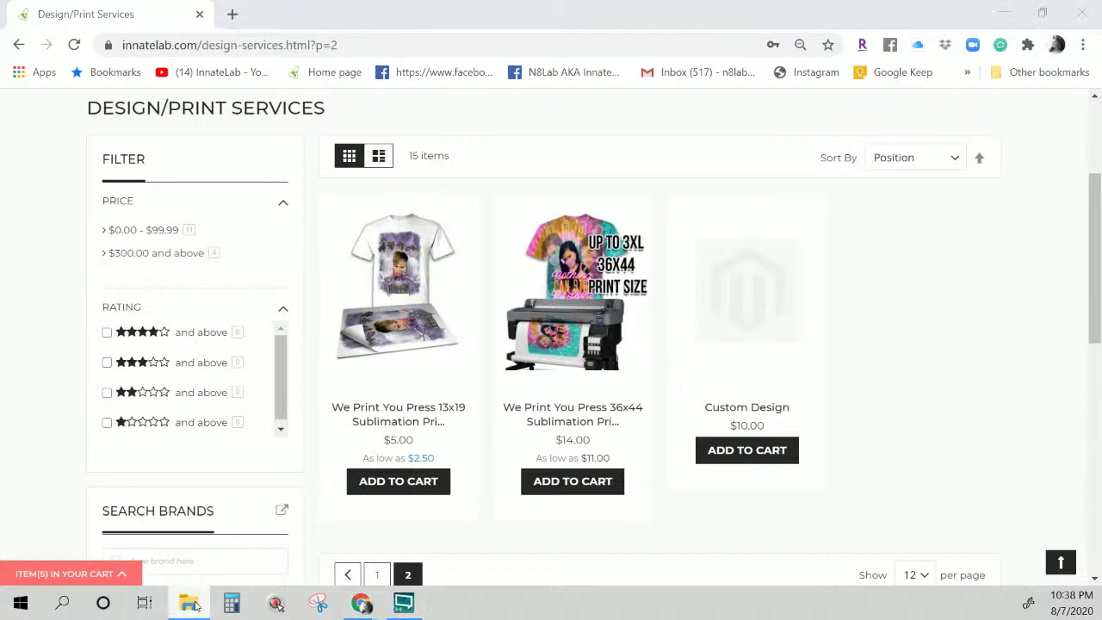
click(63, 612)
text(aff)
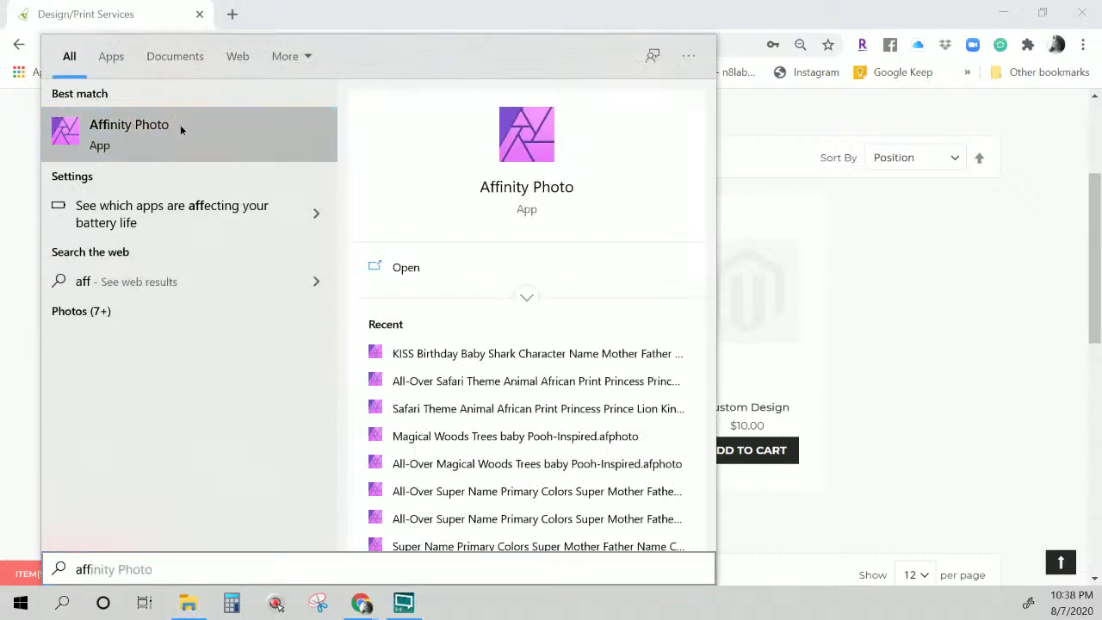
click(129, 129)
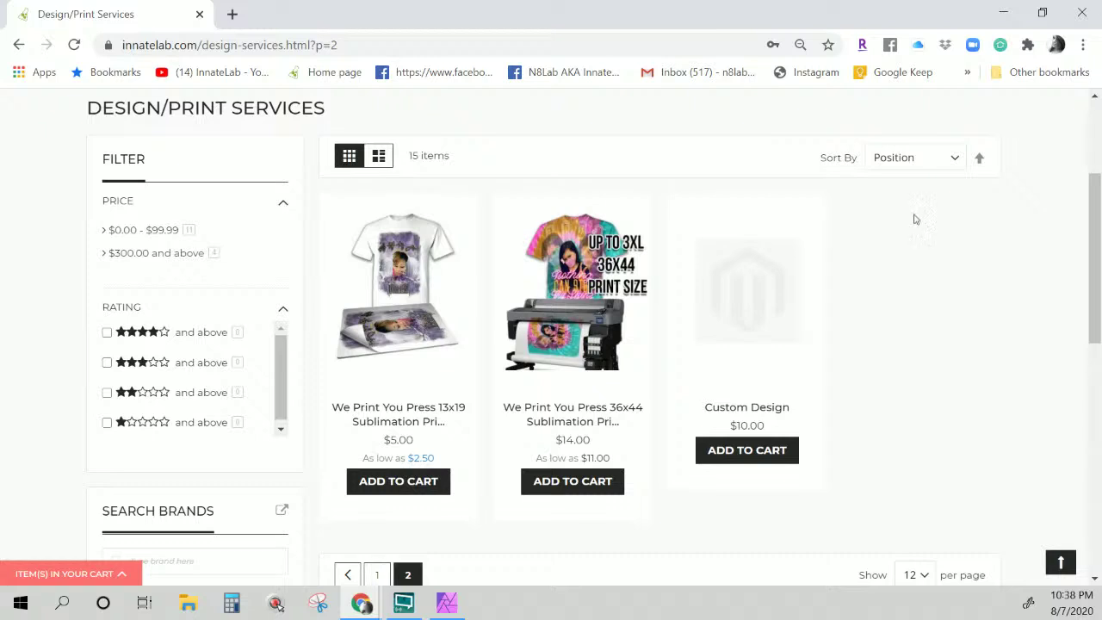
click(1079, 14)
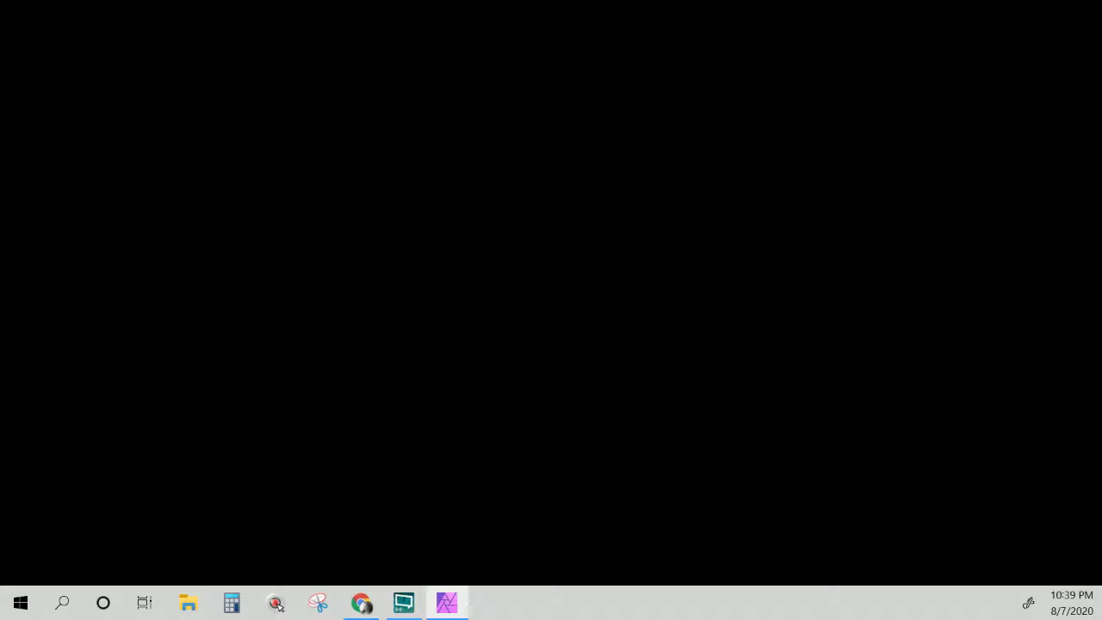
Bring the Affinity Photo window into view and maximize it
click(447, 603)
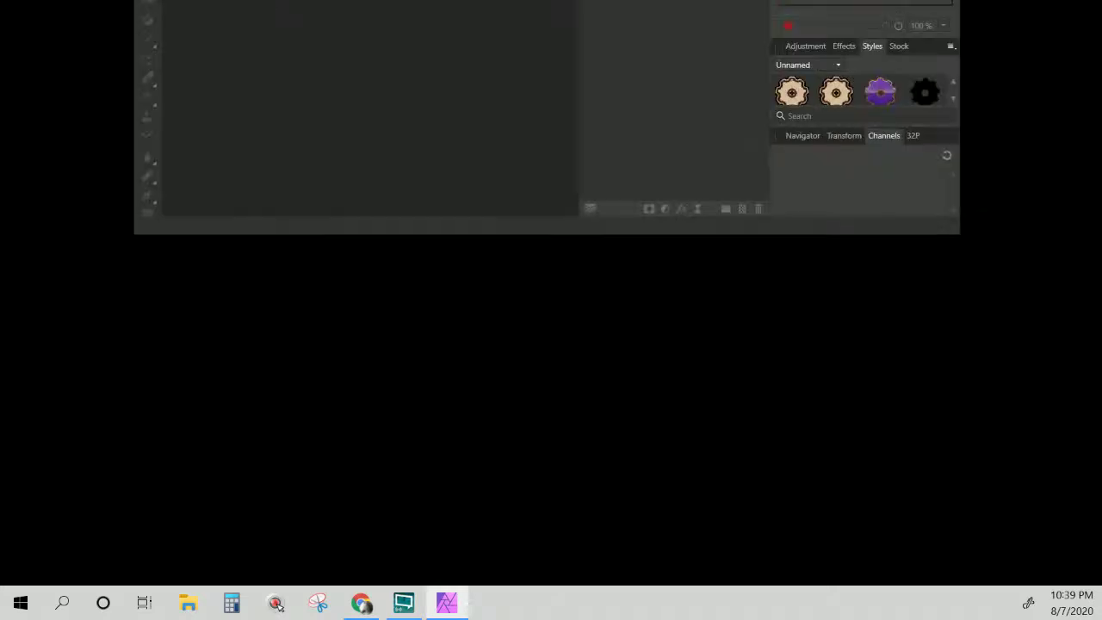
drag(524, 5, 526, 107)
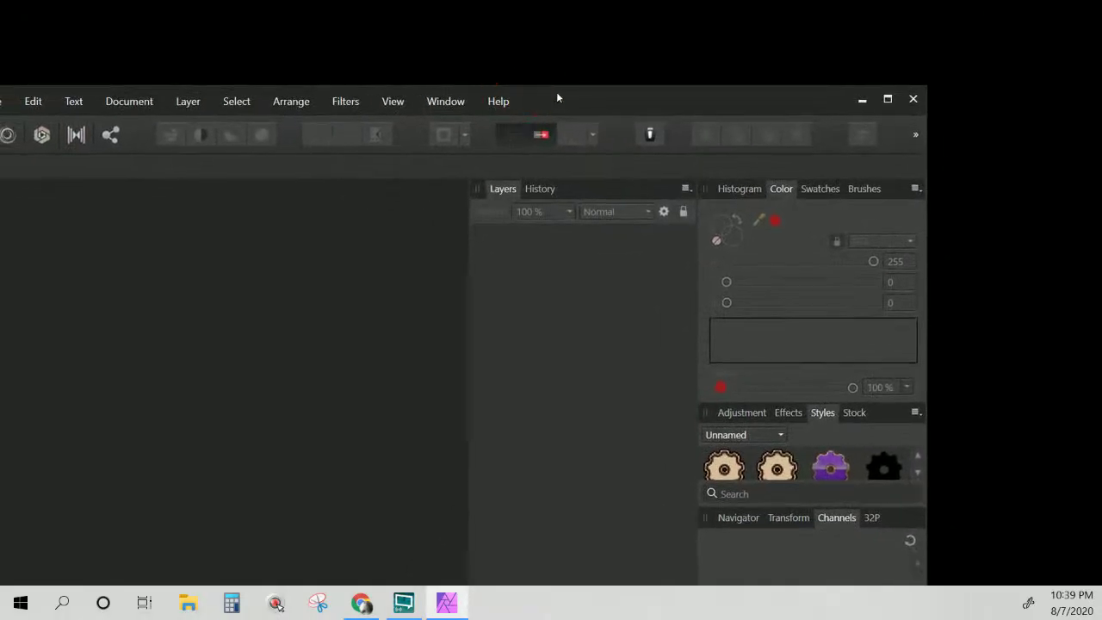
double_click(557, 93)
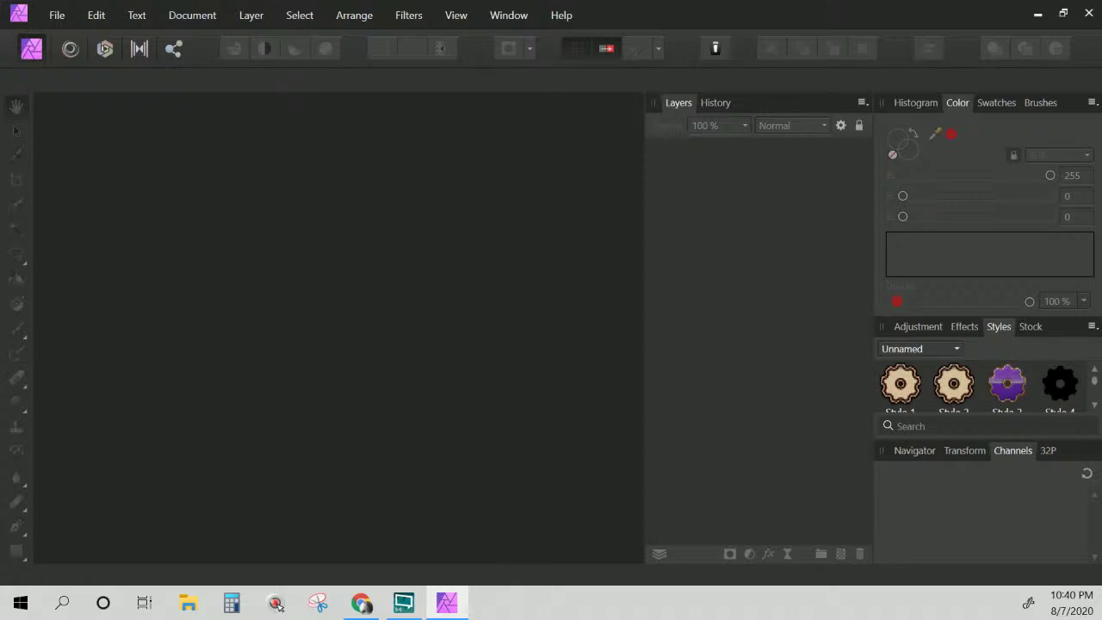
Open Double Exposure Birds Waterfall Remembrance Memorial 13x19.psd from the InnateLab Photoshop Templates folder
click(56, 15)
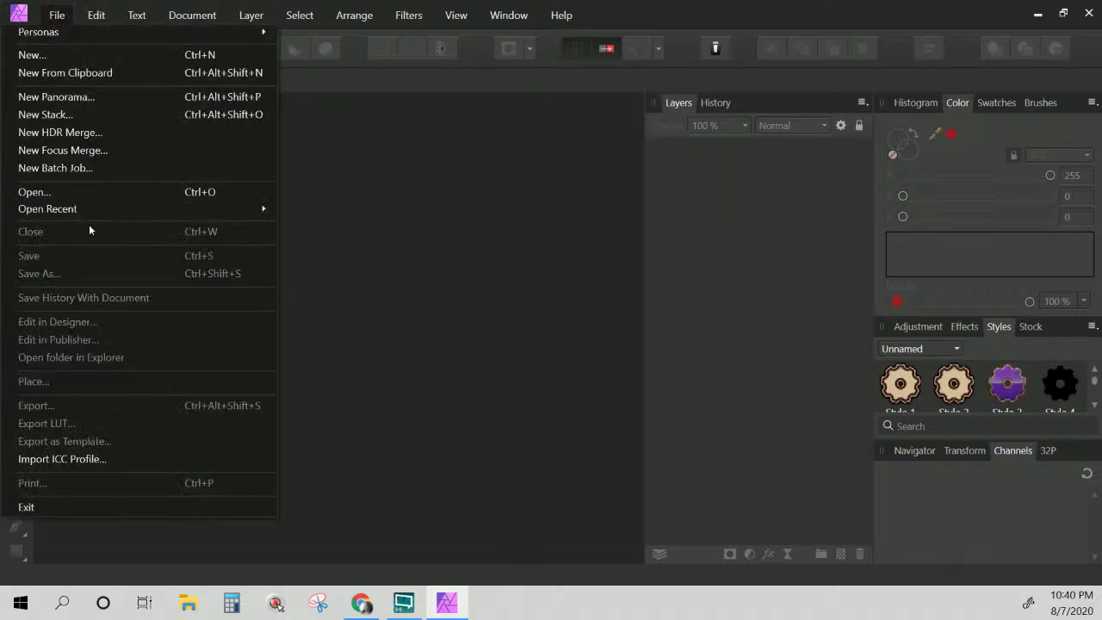
click(72, 196)
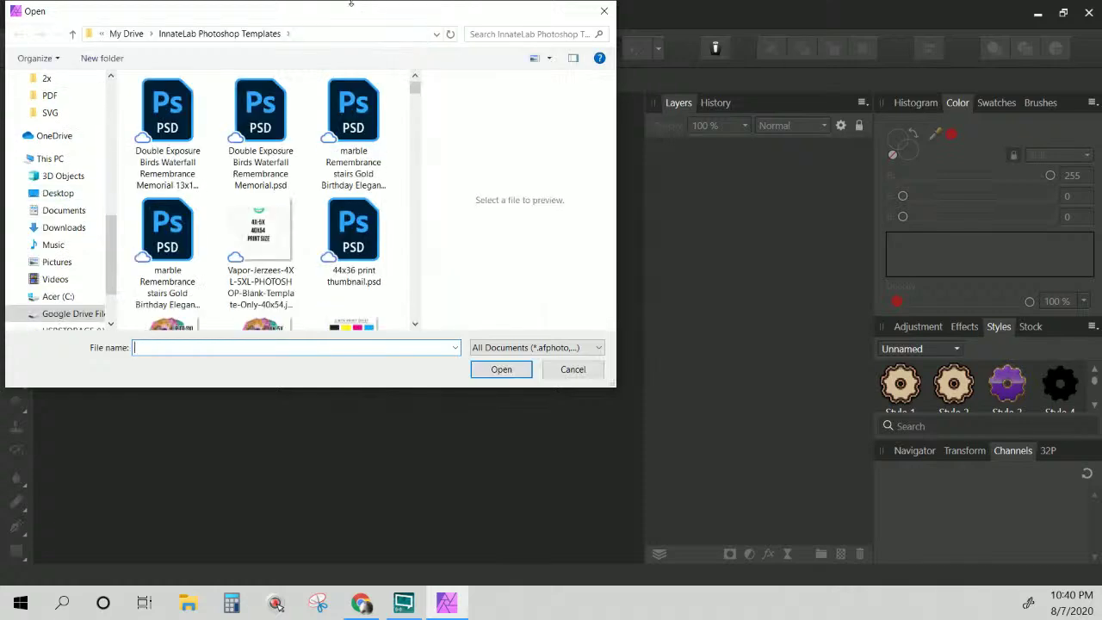
click(167, 130)
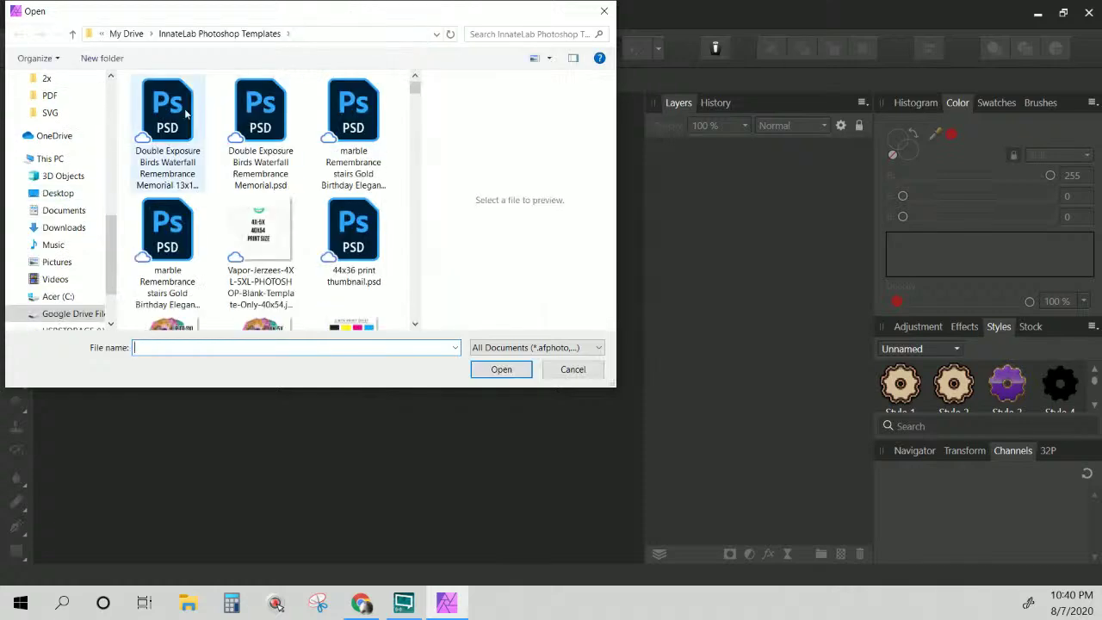
click(501, 370)
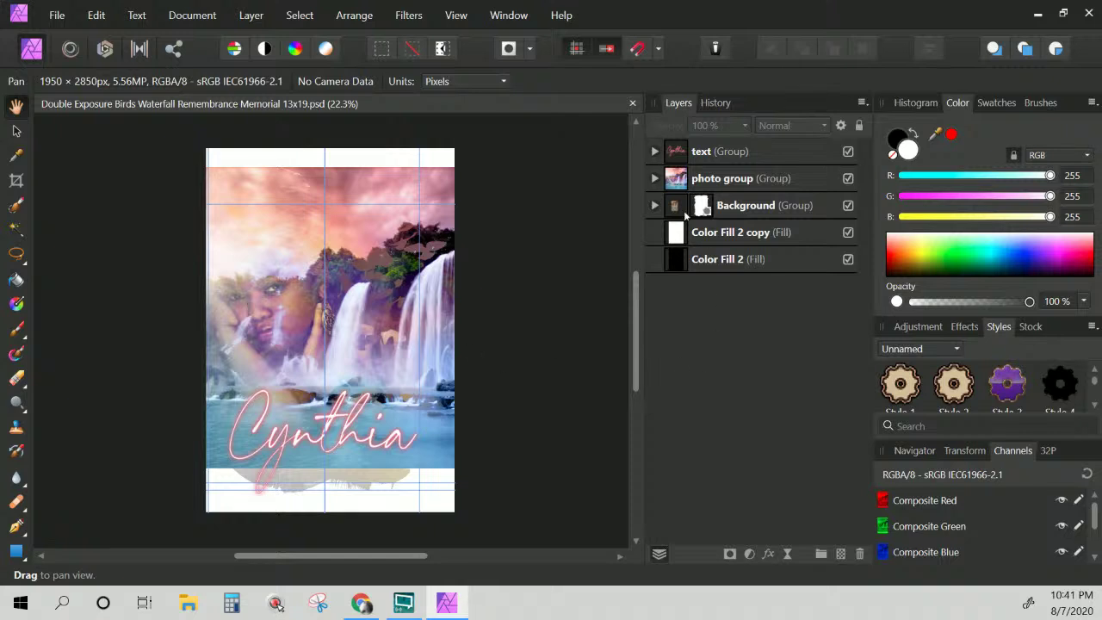
Expand the Background, photo group, Photo copy and Photo copy 2 layers to examine their fills, masks and blend settings
click(655, 205)
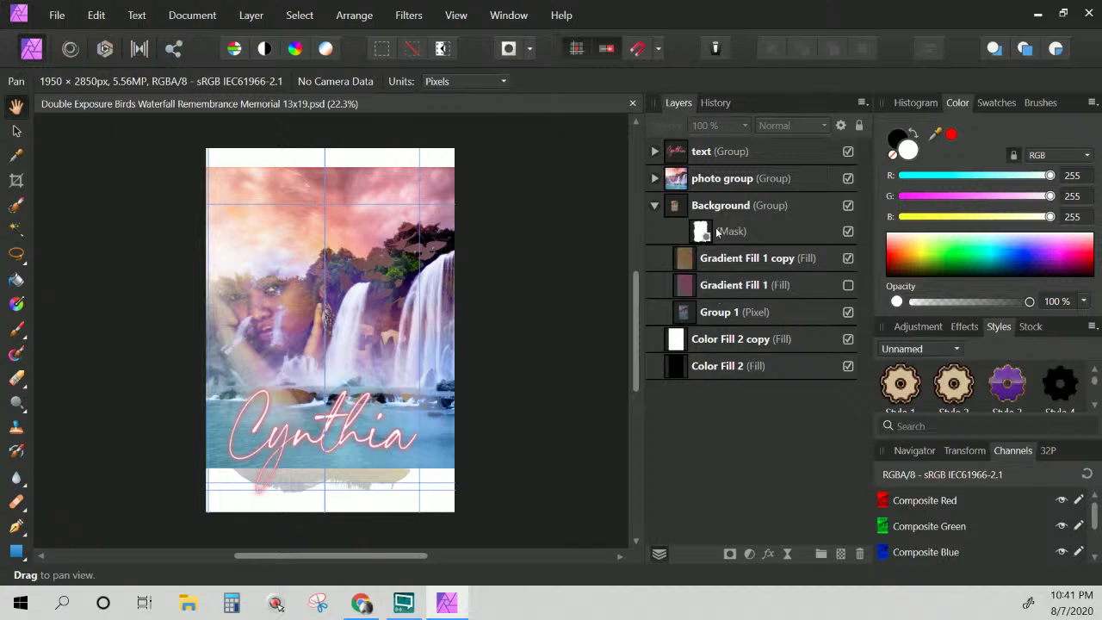
click(655, 178)
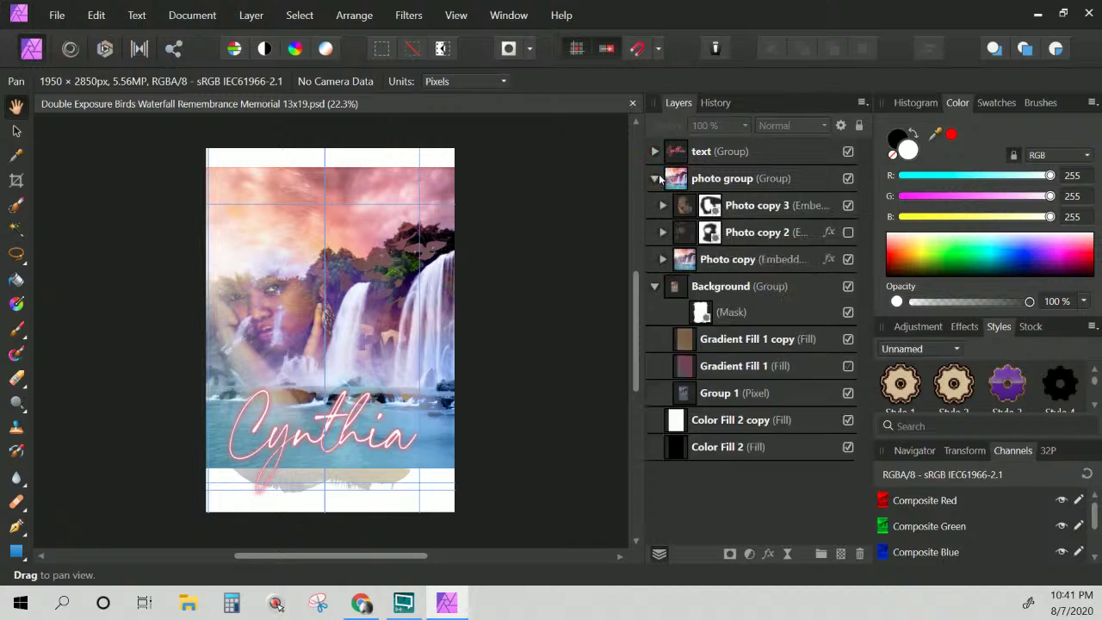
click(730, 178)
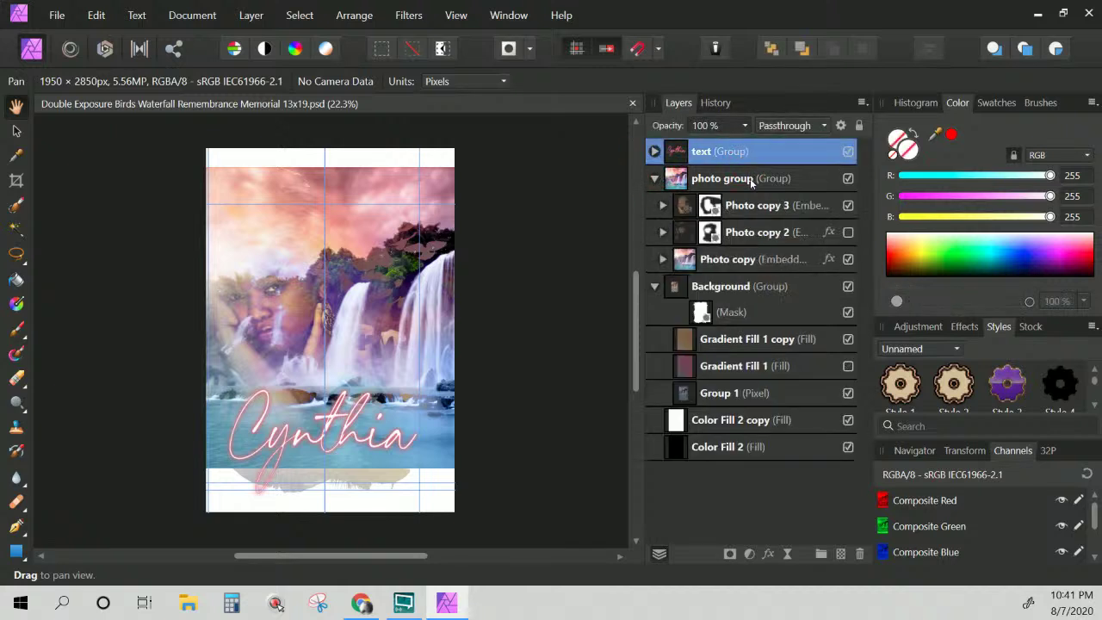
click(747, 262)
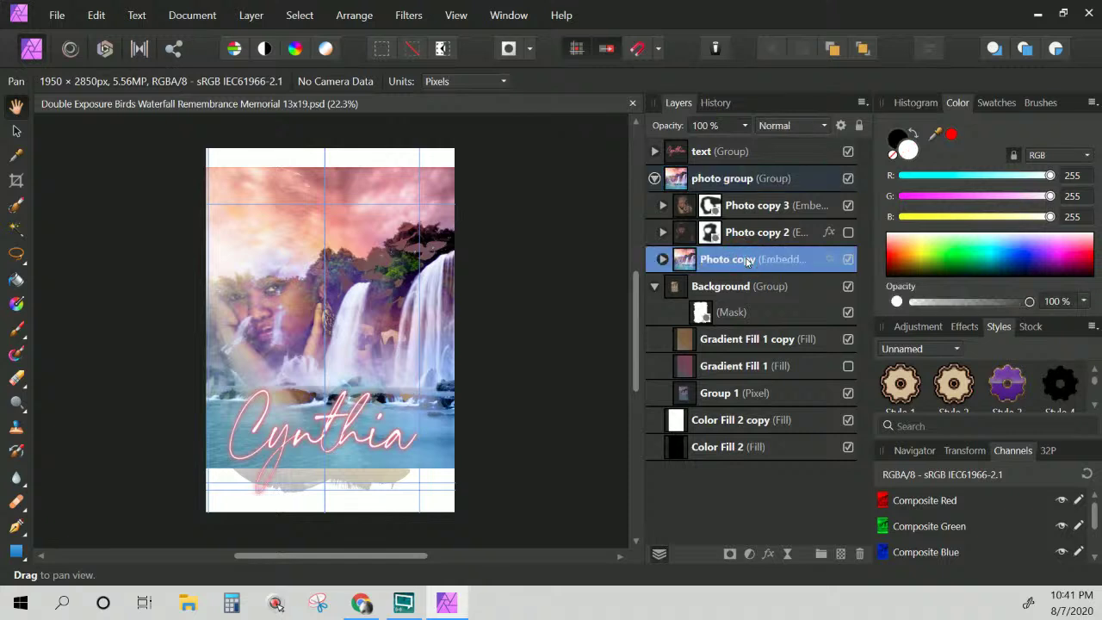
click(663, 259)
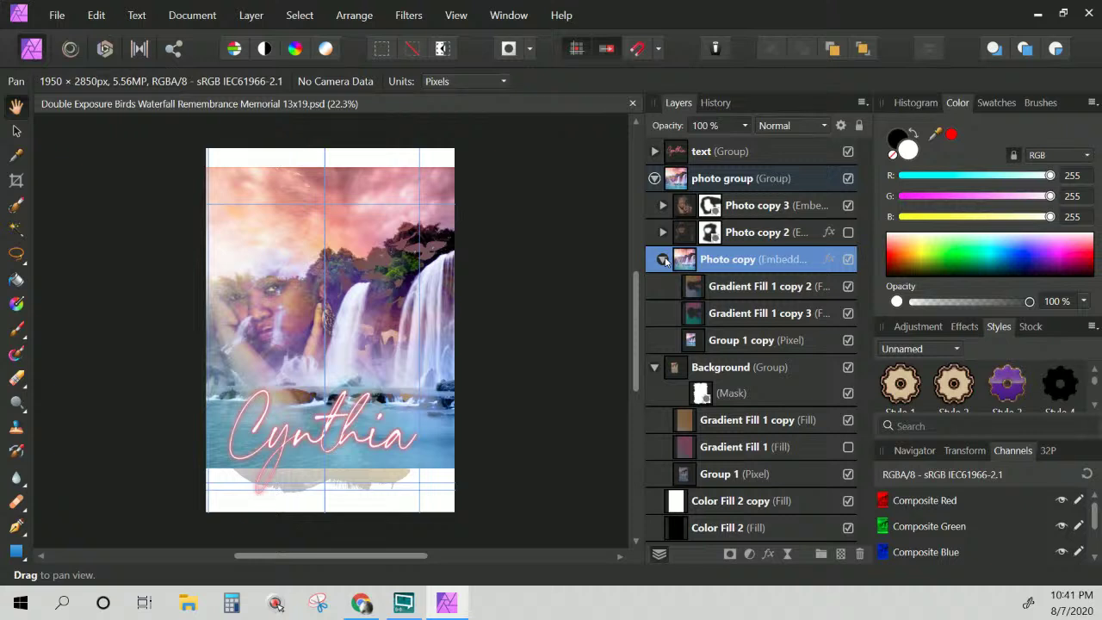
click(691, 288)
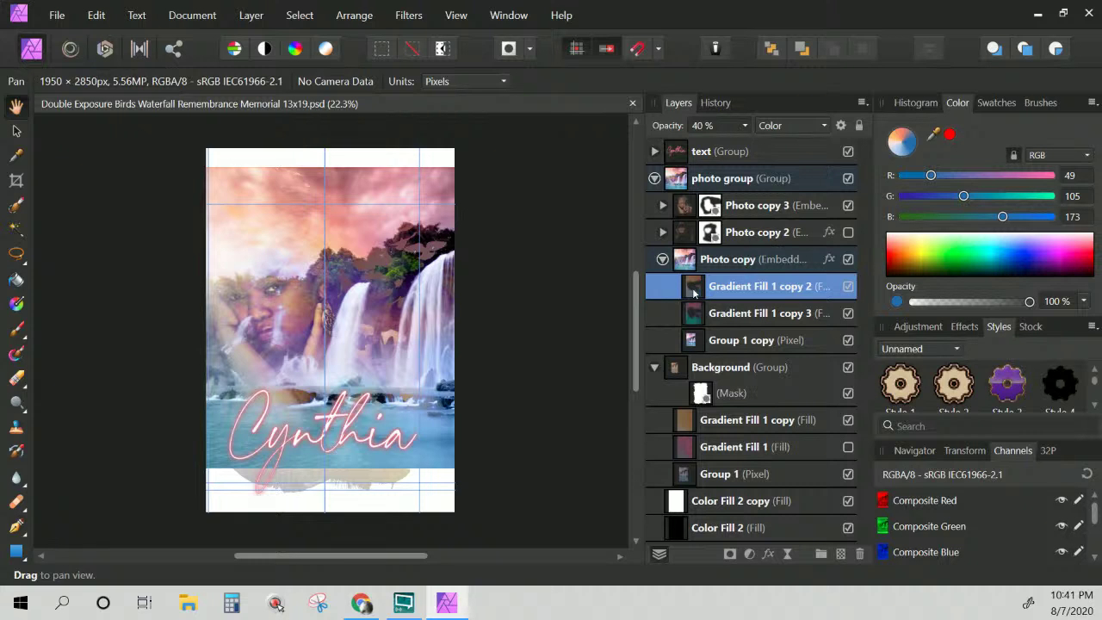
click(702, 312)
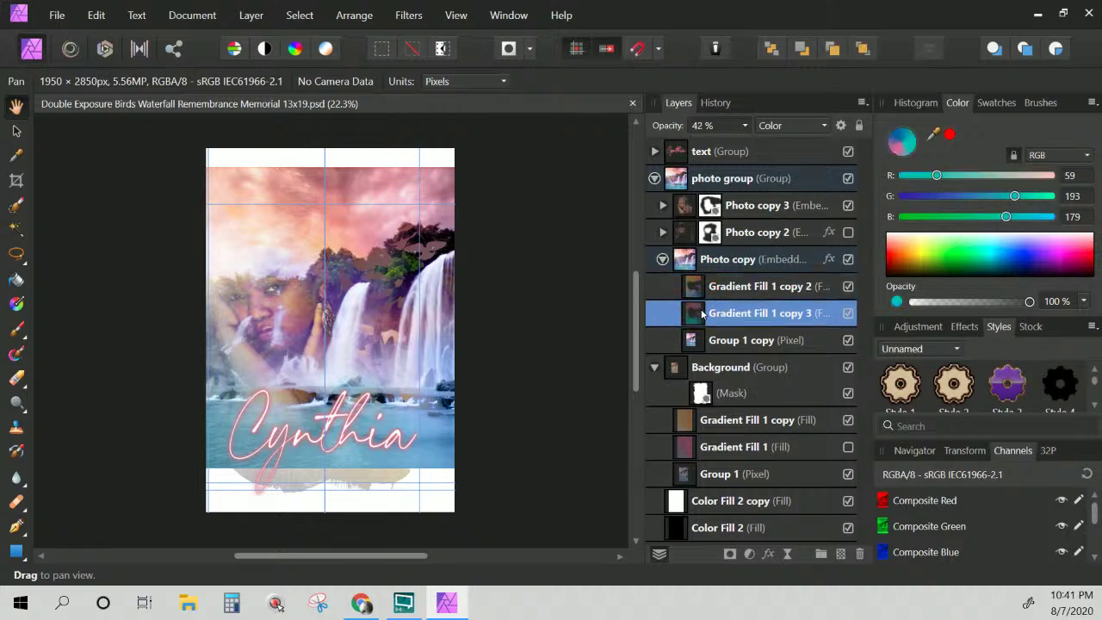
click(699, 295)
click(693, 208)
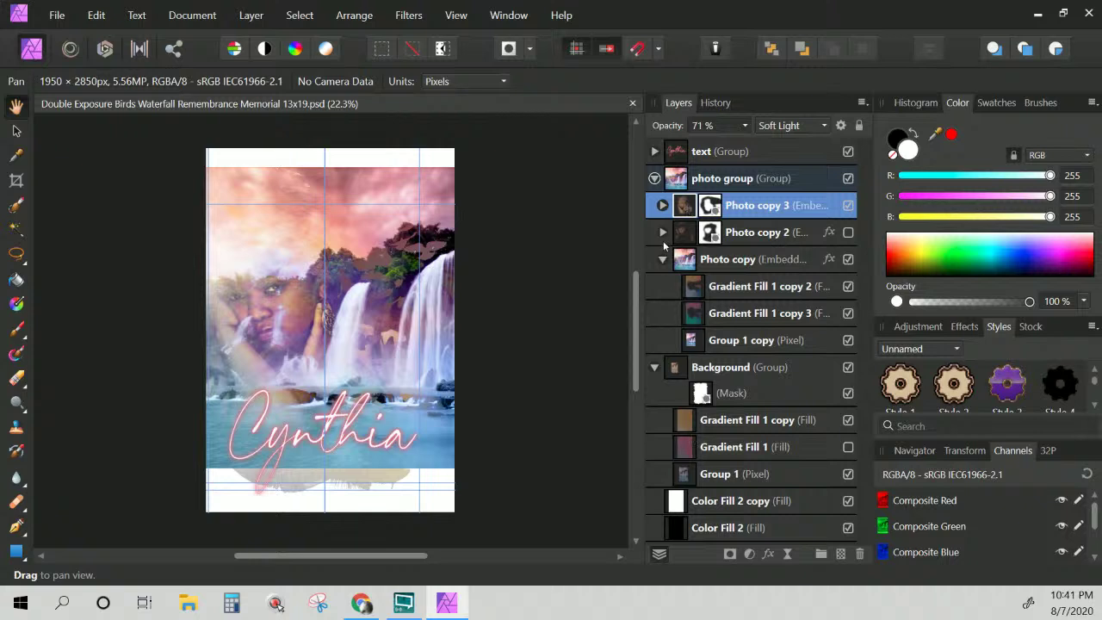
click(663, 233)
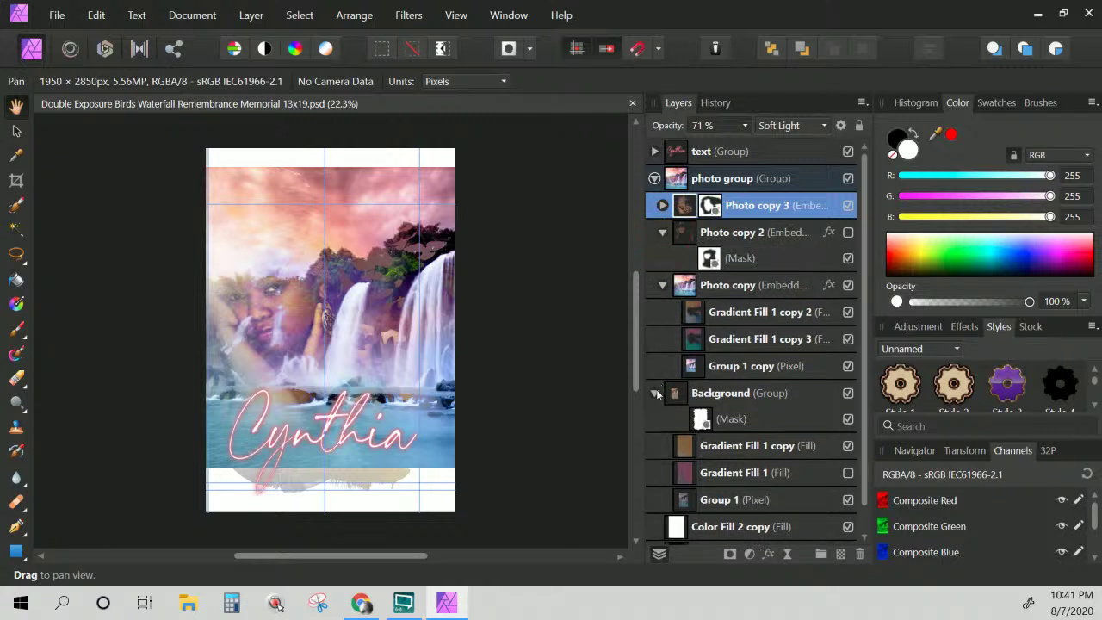
Collapse and re-expand the Background group and the Photo copy layer to review their nested layers
scroll(656, 392, down, 1)
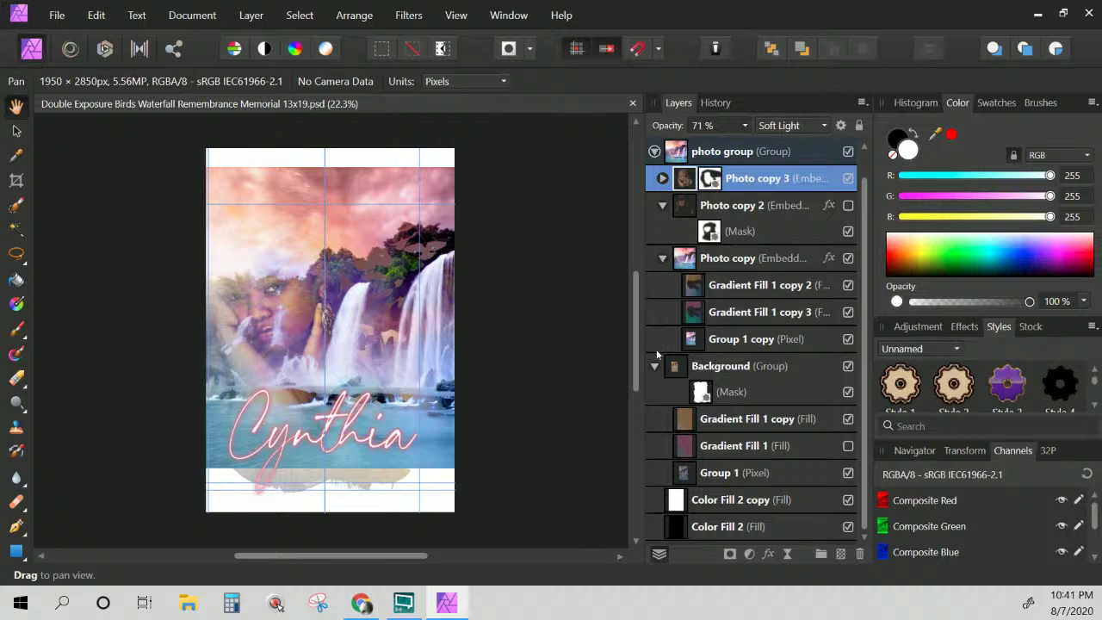
click(654, 366)
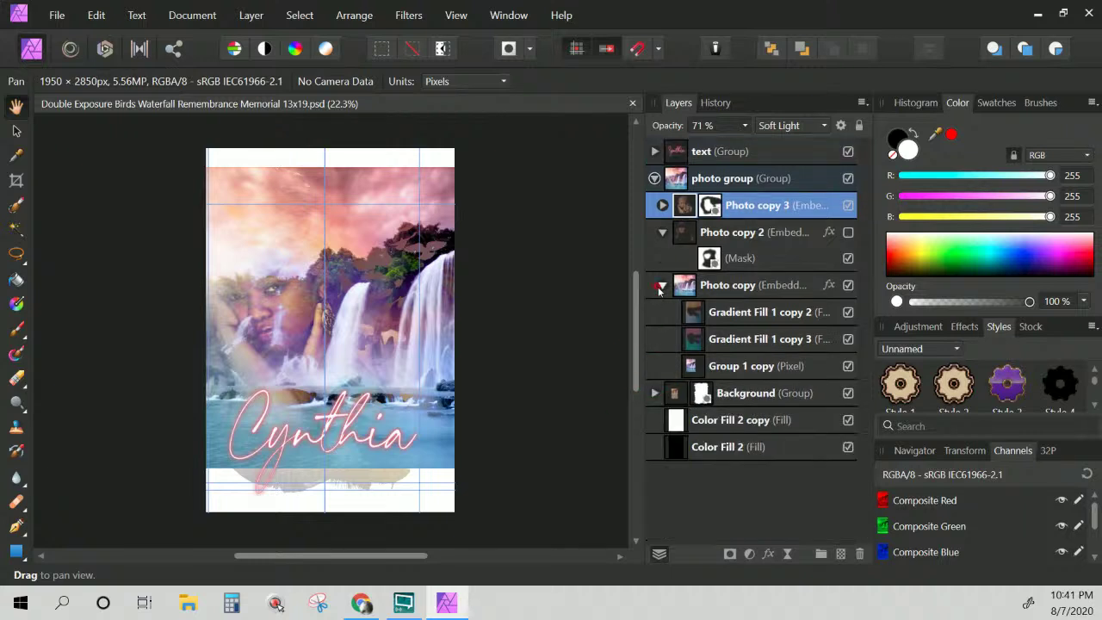
click(661, 286)
click(661, 286)
click(654, 394)
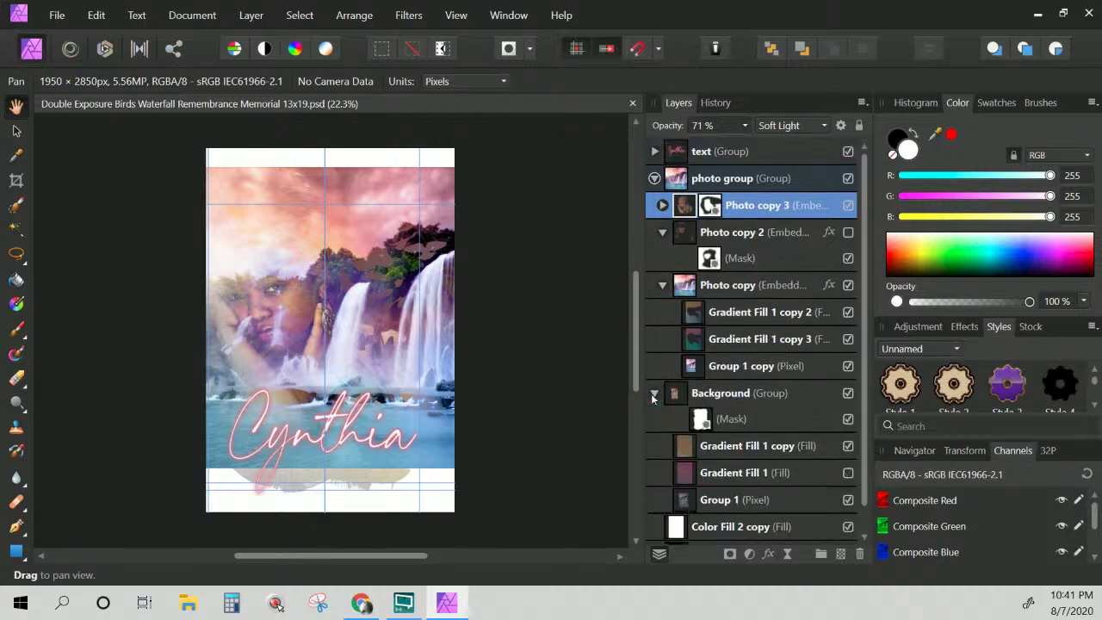
Delete the Gradient Fill 1 copy 2 and Gradient Fill 1 copy 3 layers nested in Photo copy, and select Photo copy 2
click(728, 421)
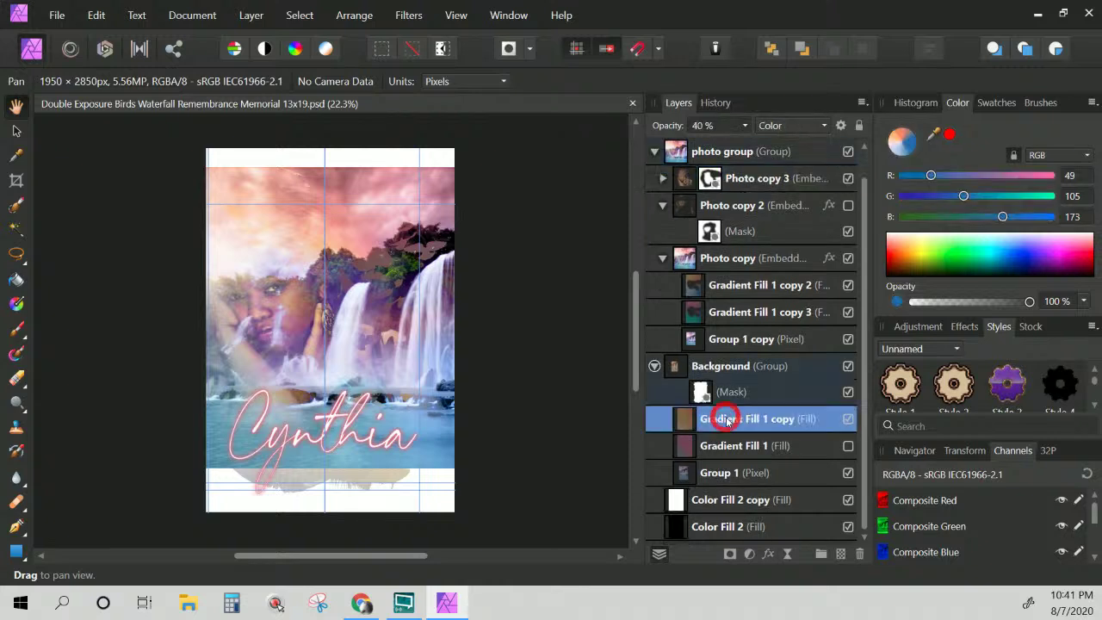
drag(778, 285, 754, 314)
shift+click(754, 313)
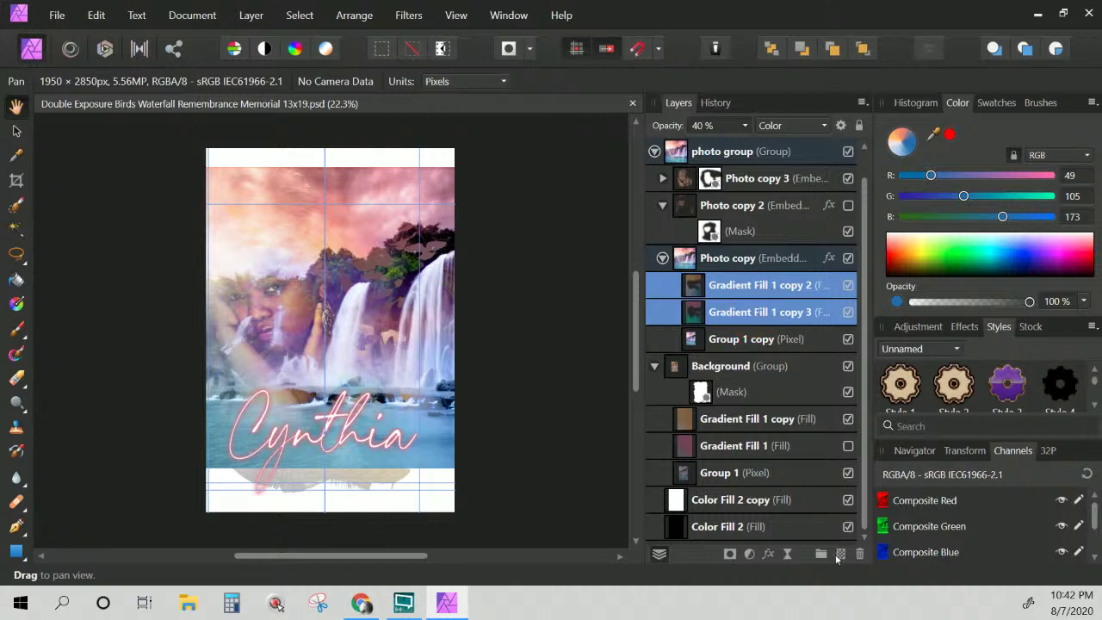
click(858, 554)
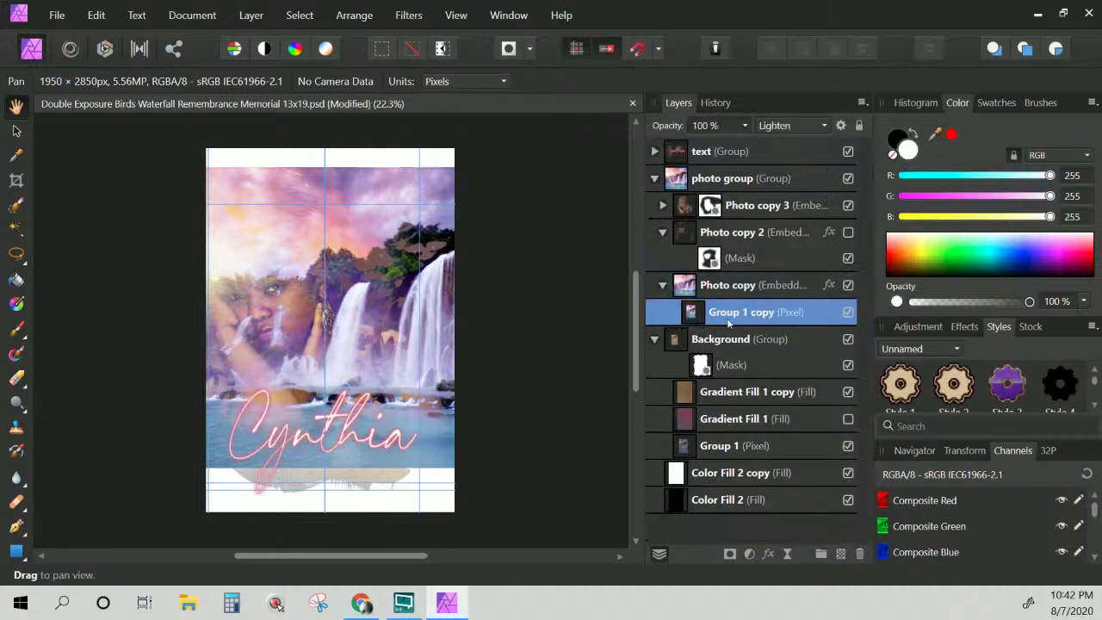
click(732, 237)
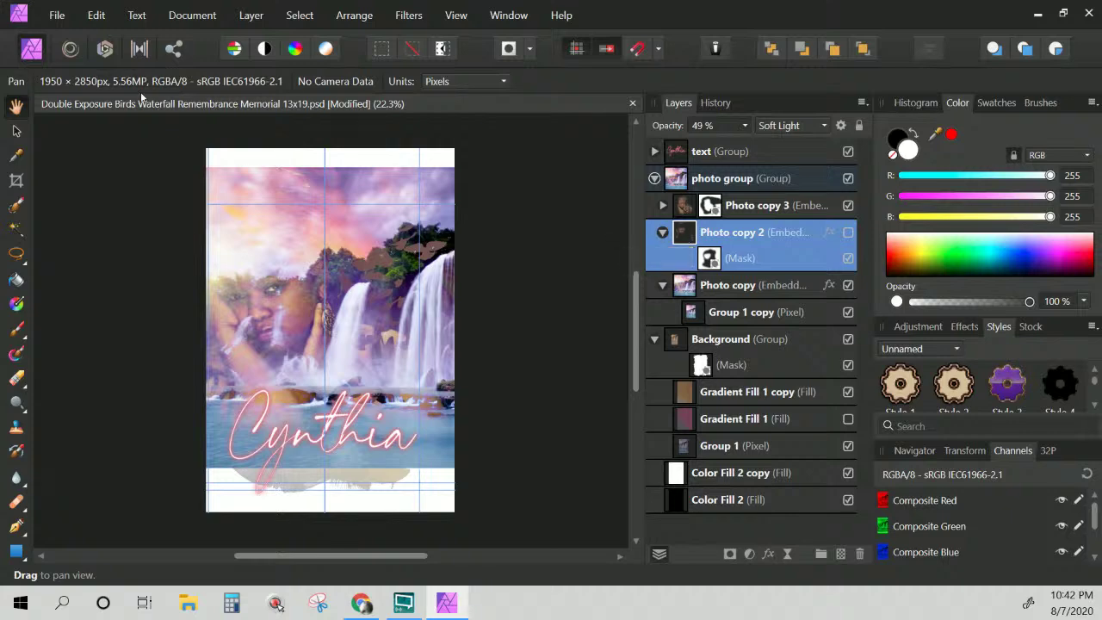
Close the 13x19 memorial document without saving its changes
click(53, 16)
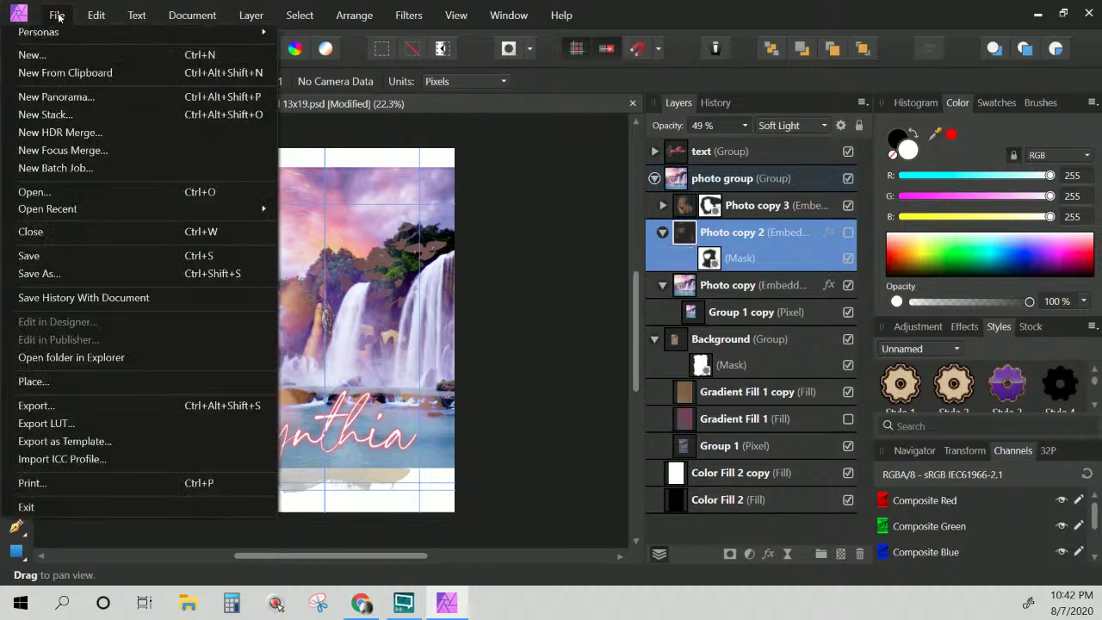
click(450, 108)
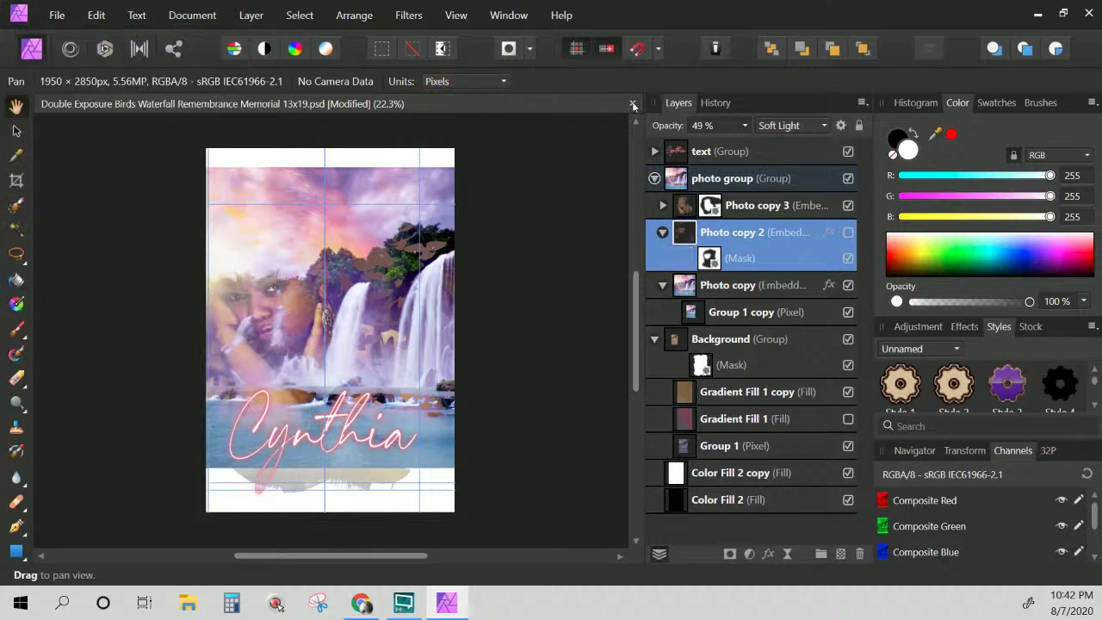
click(632, 103)
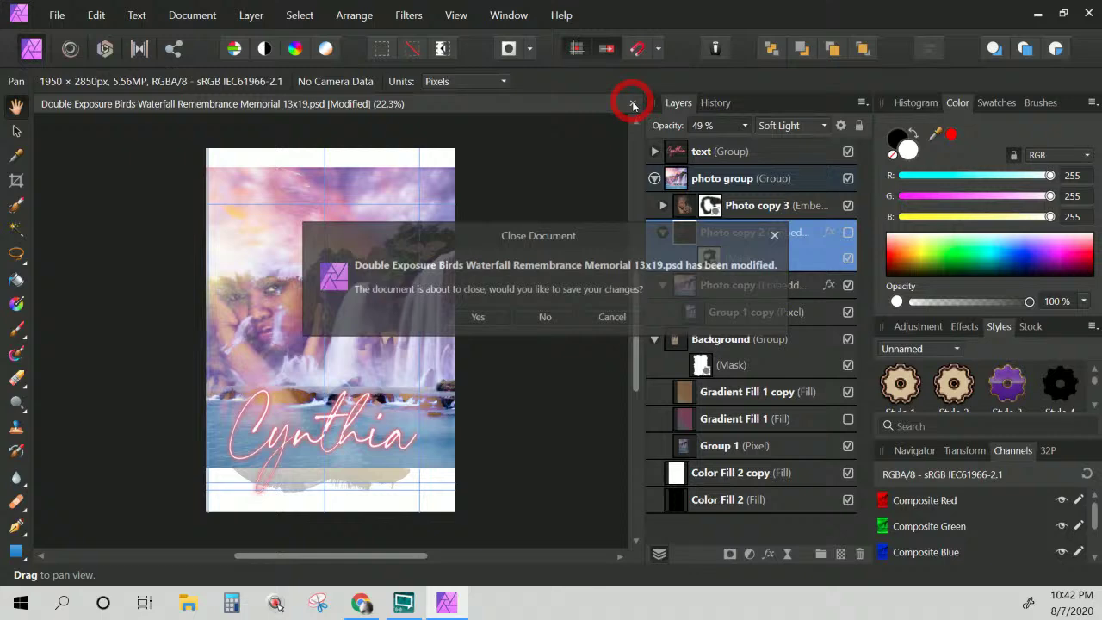
click(544, 317)
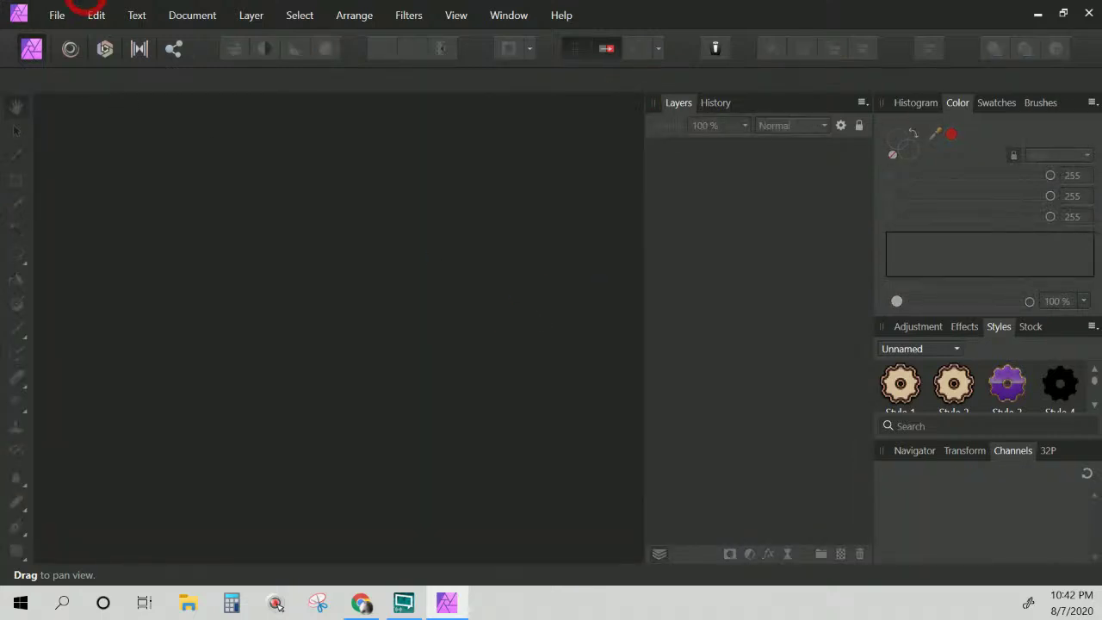
Open Double Exposure Birds Waterfall Remembrance Memorial.psd from the InnateLab Photoshop Templates folder
click(60, 14)
click(71, 192)
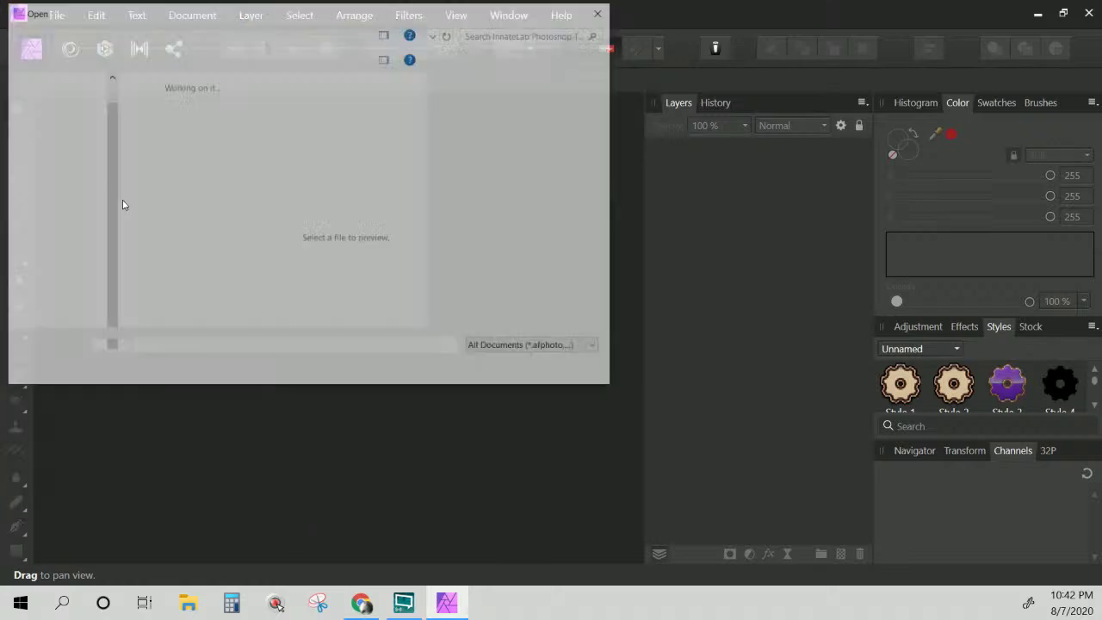
click(267, 107)
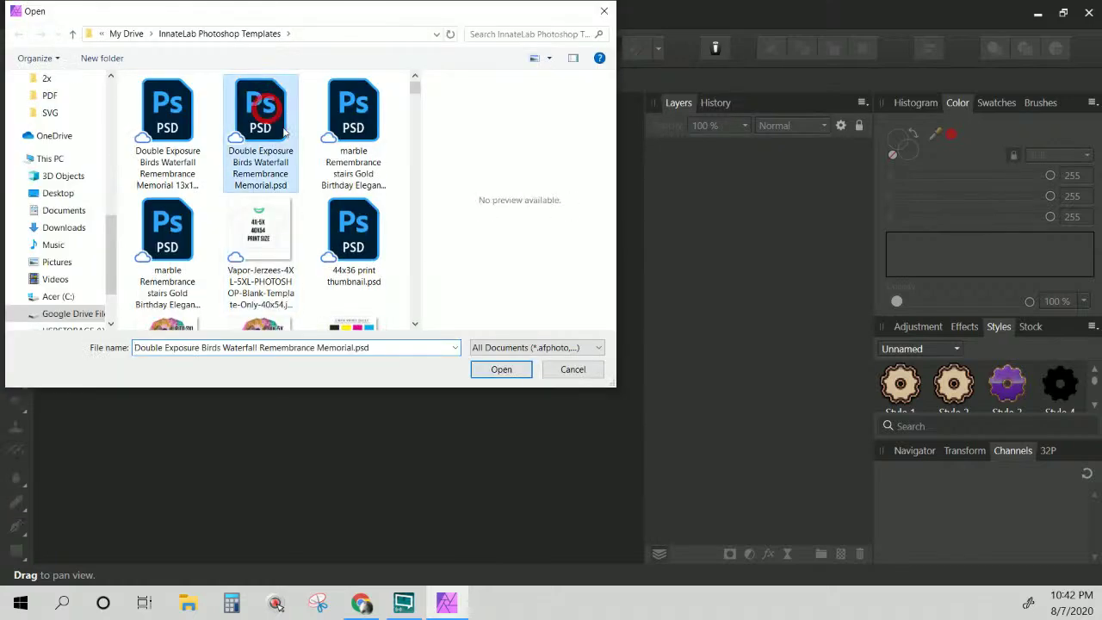
click(501, 369)
click(503, 369)
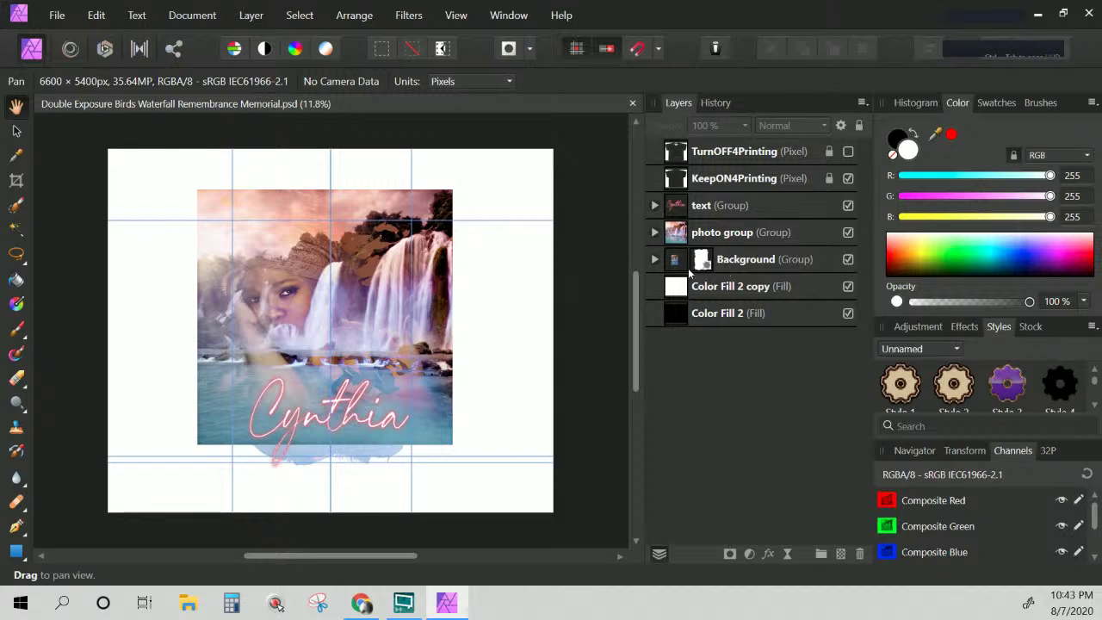
Expand the photo group, Background, Photo copy 3 and Photo copy 2 to examine their masks, opacity and blend modes
click(654, 232)
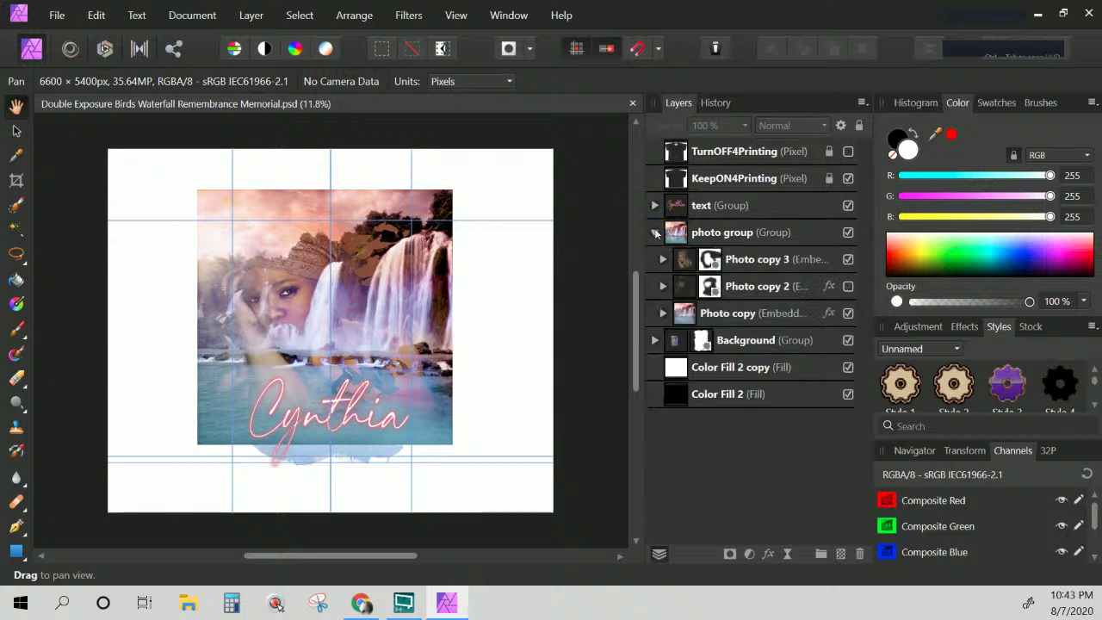
click(655, 341)
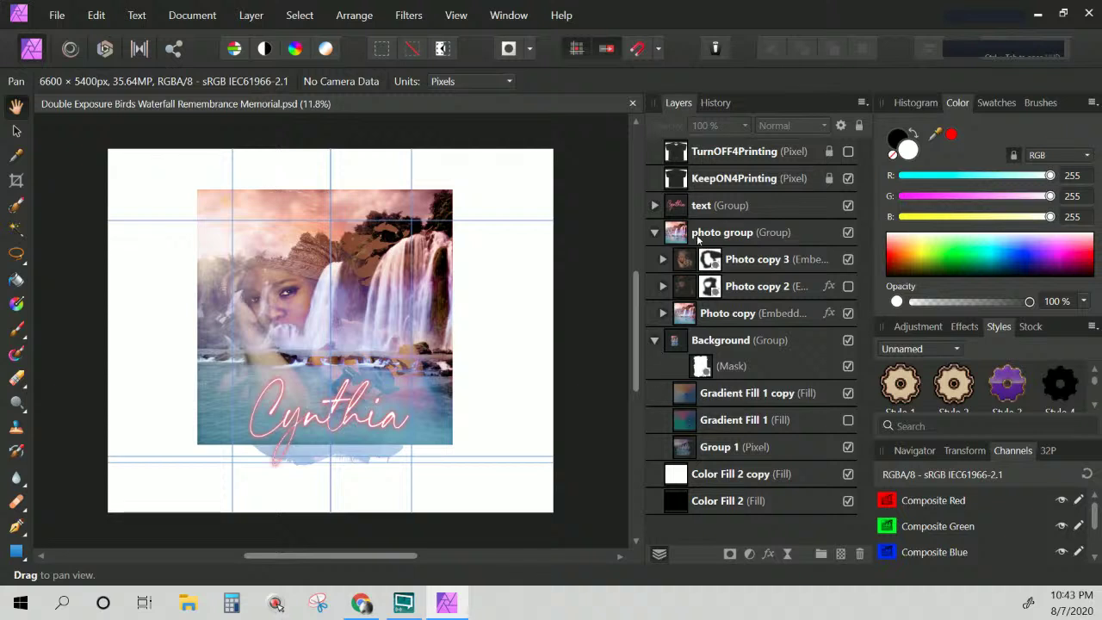
click(751, 262)
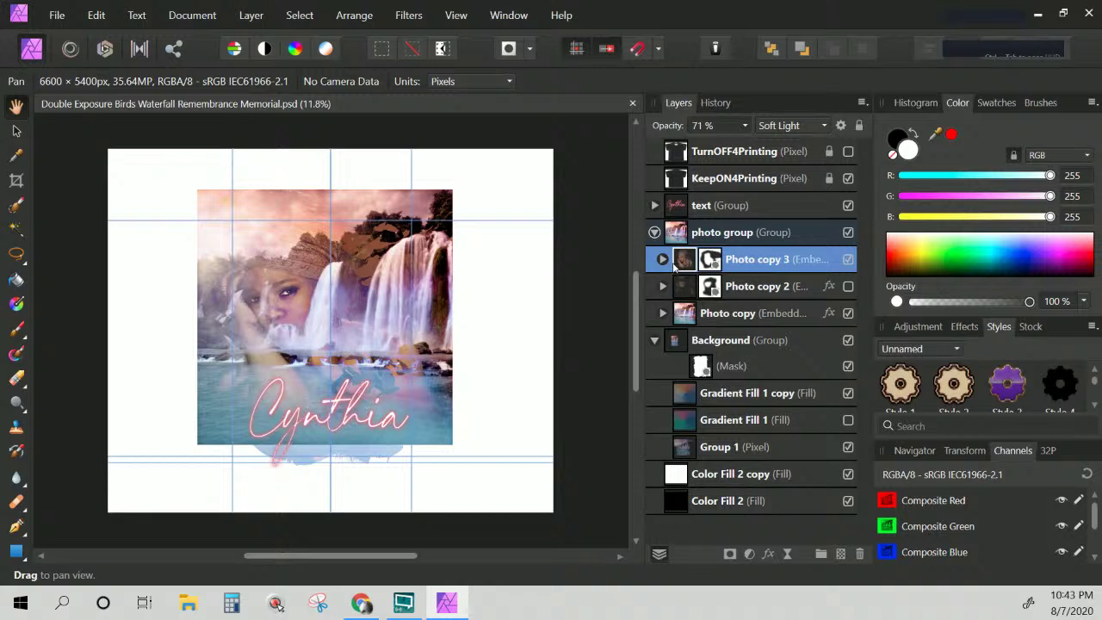
click(765, 291)
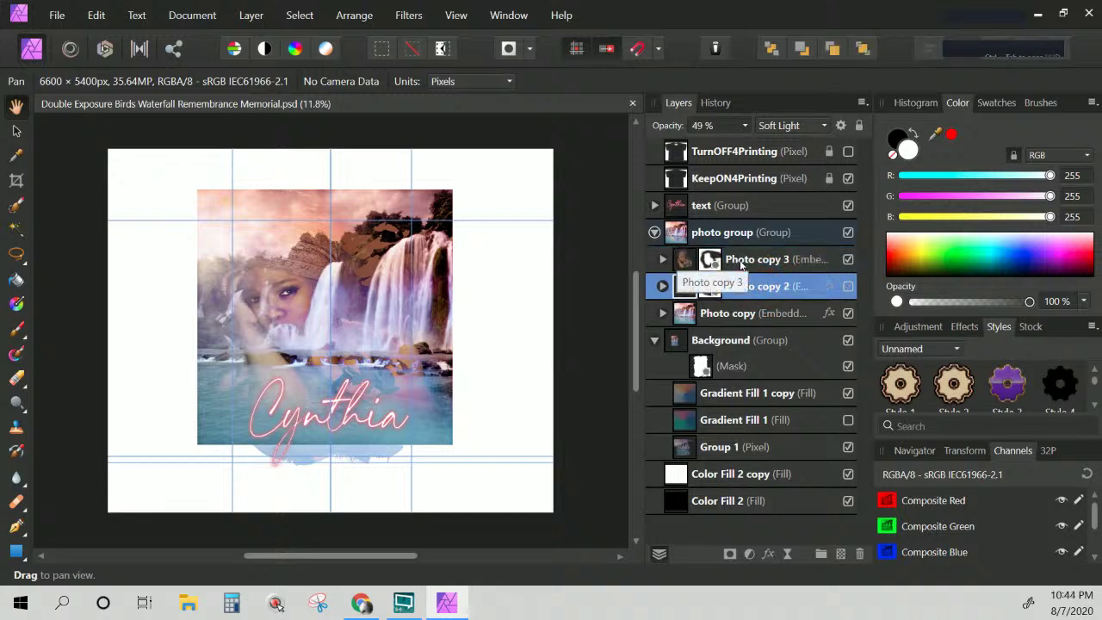
click(741, 262)
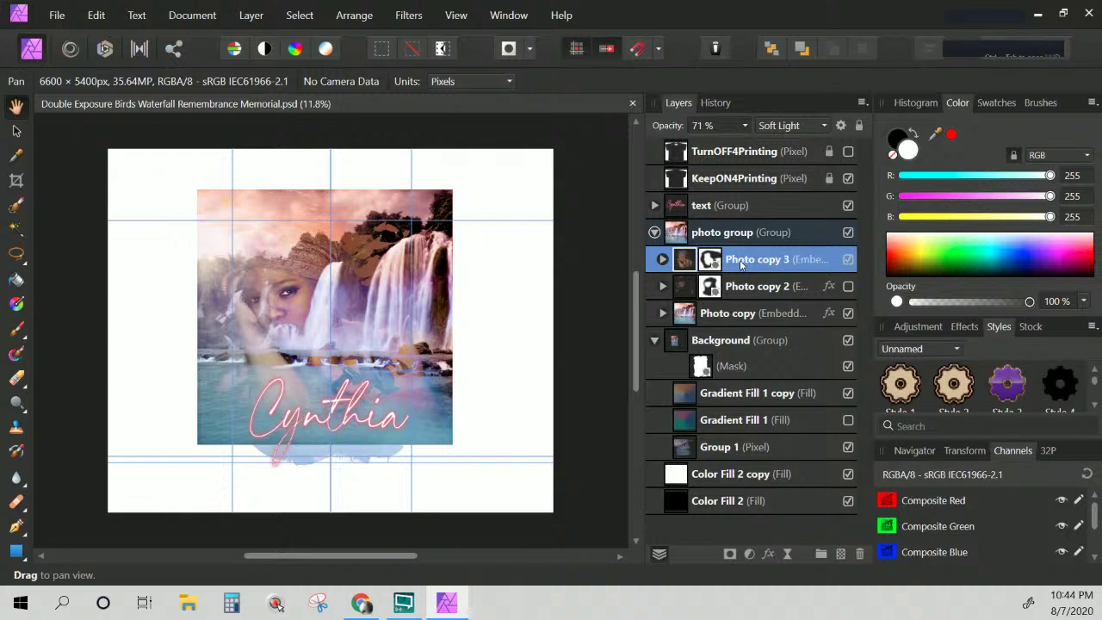
click(662, 259)
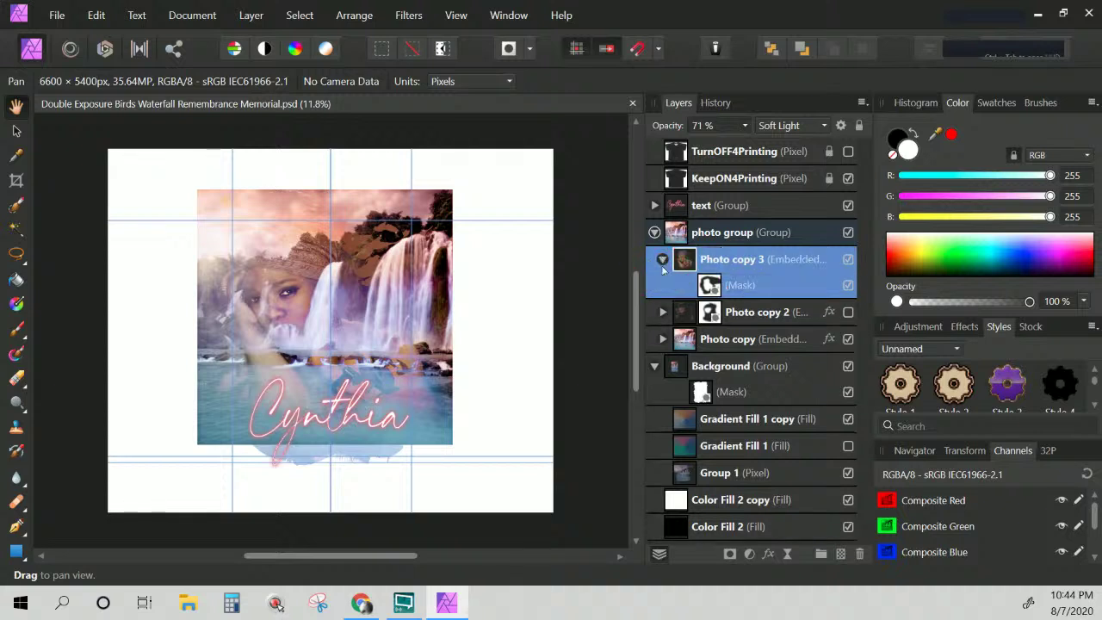
click(662, 312)
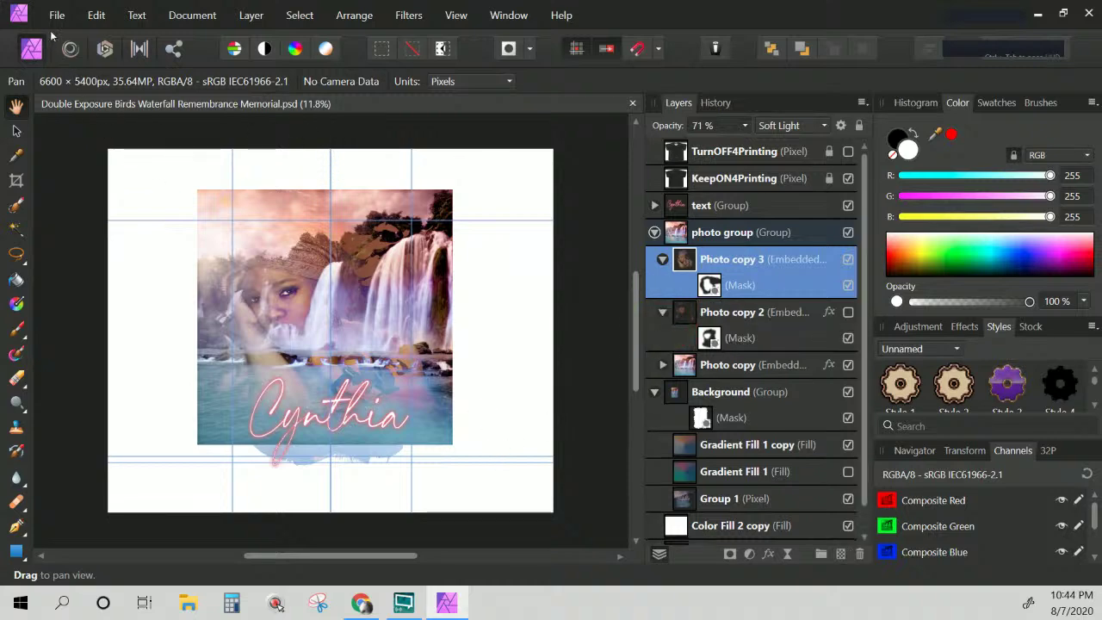
Launch Adobe Photoshop and look over the recent files on its home screen
click(22, 602)
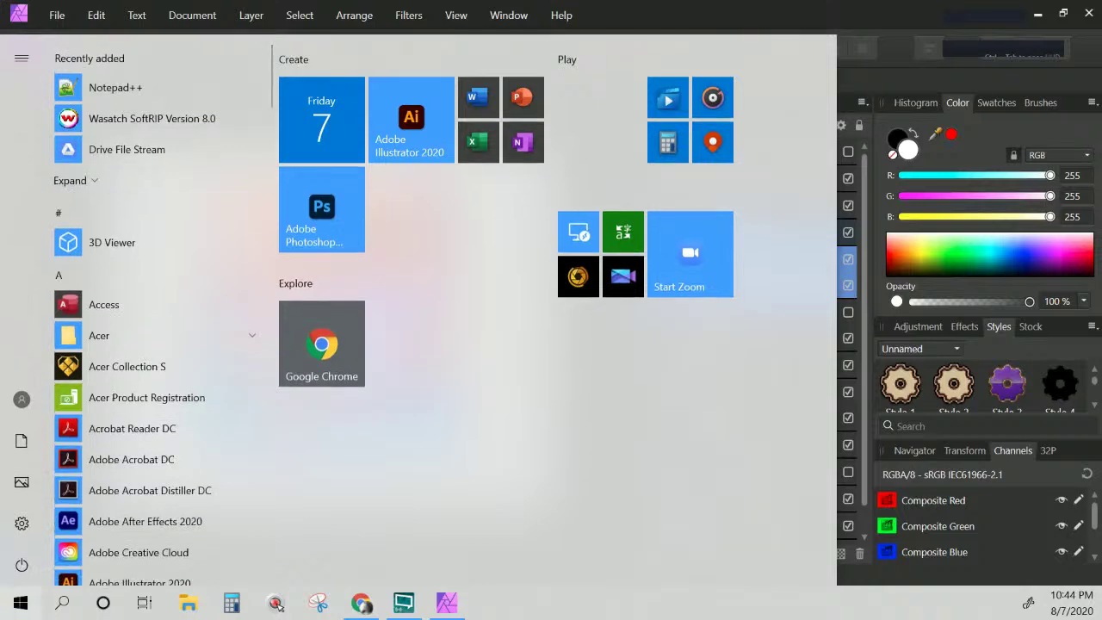
click(332, 209)
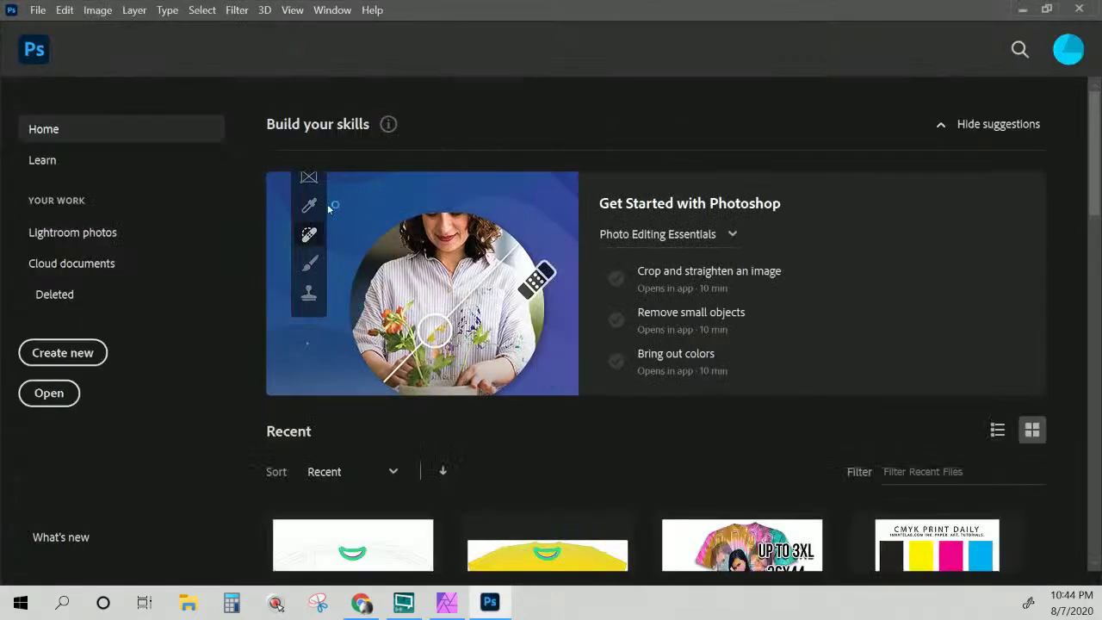
scroll(376, 230, down, 2)
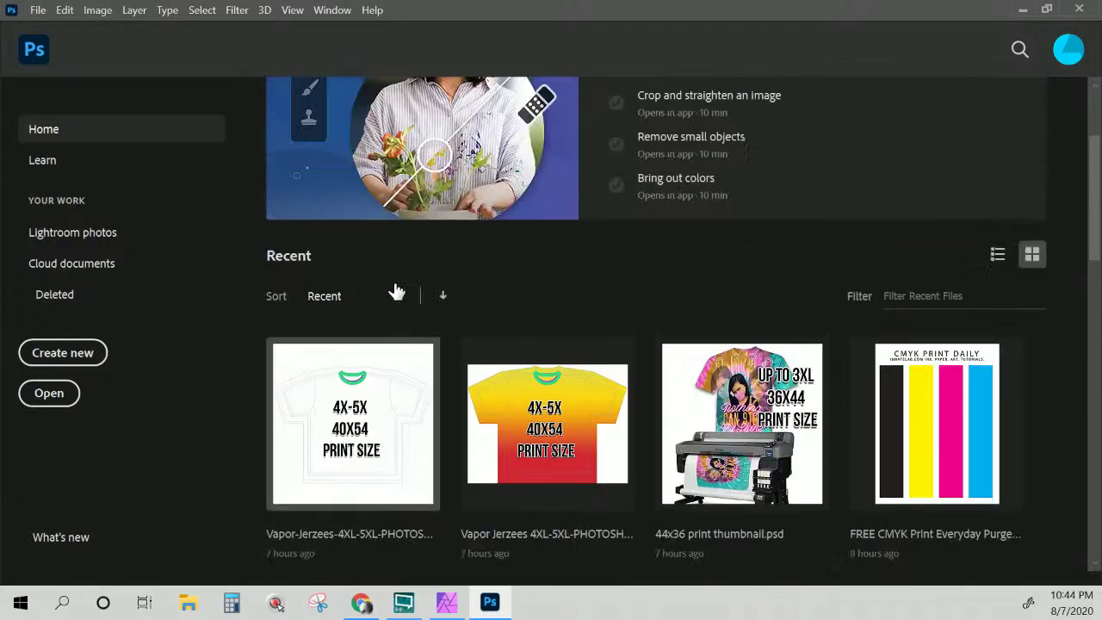
scroll(393, 290, down, 1)
scroll(353, 281, up, 2)
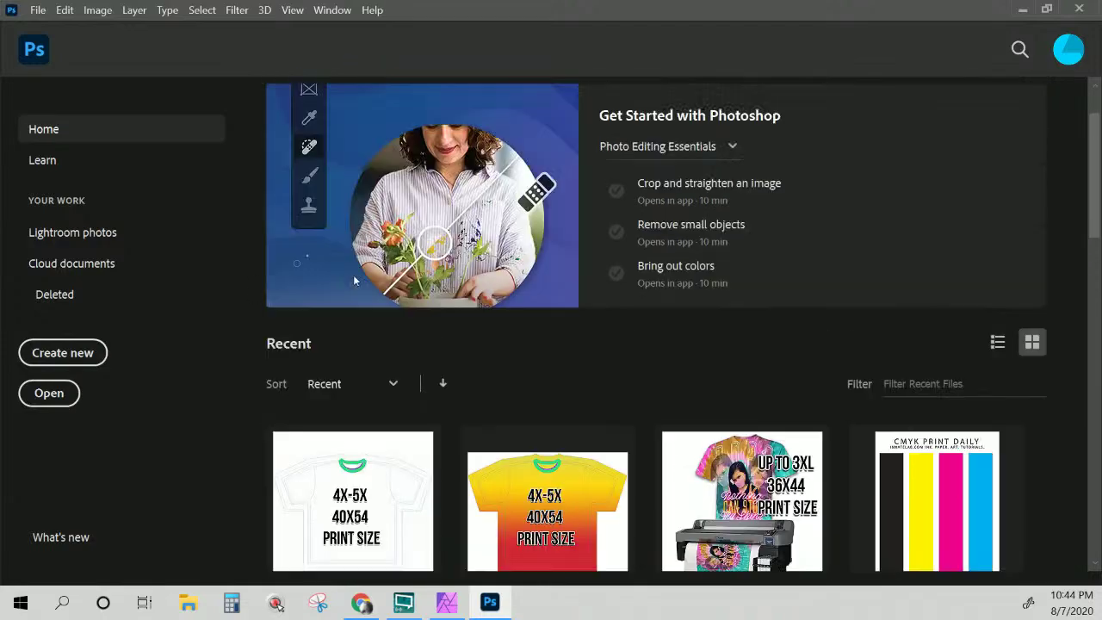
Open Double Exposure Birds Waterfall Remembrance Memorial.psd in Photoshop from the InnateLab Photoshop Templates folder
click(38, 9)
click(43, 41)
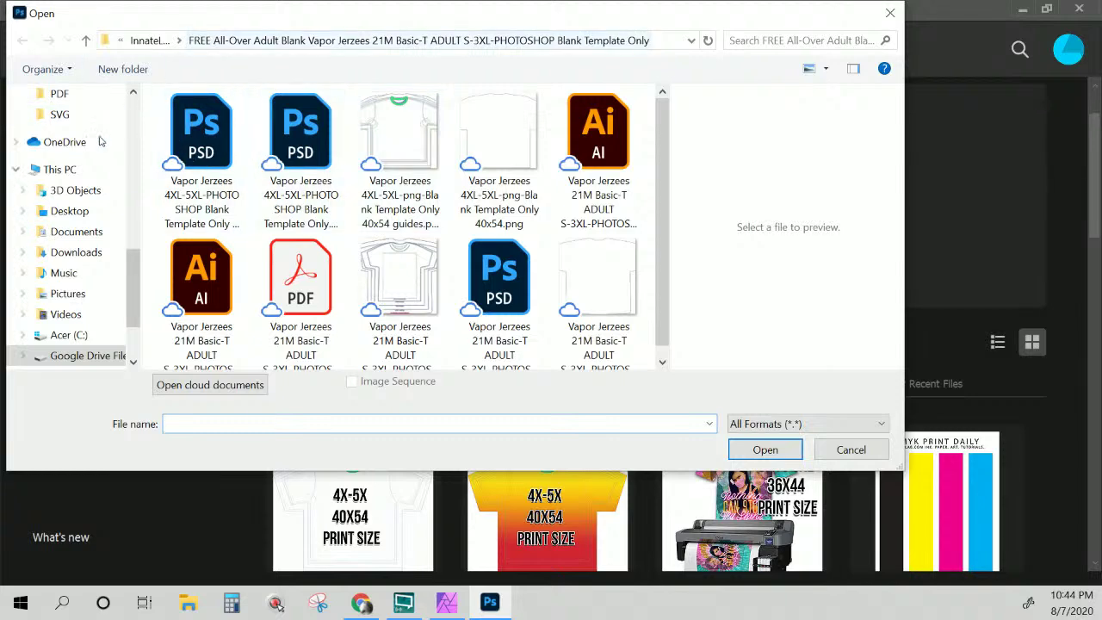
drag(134, 288, 134, 138)
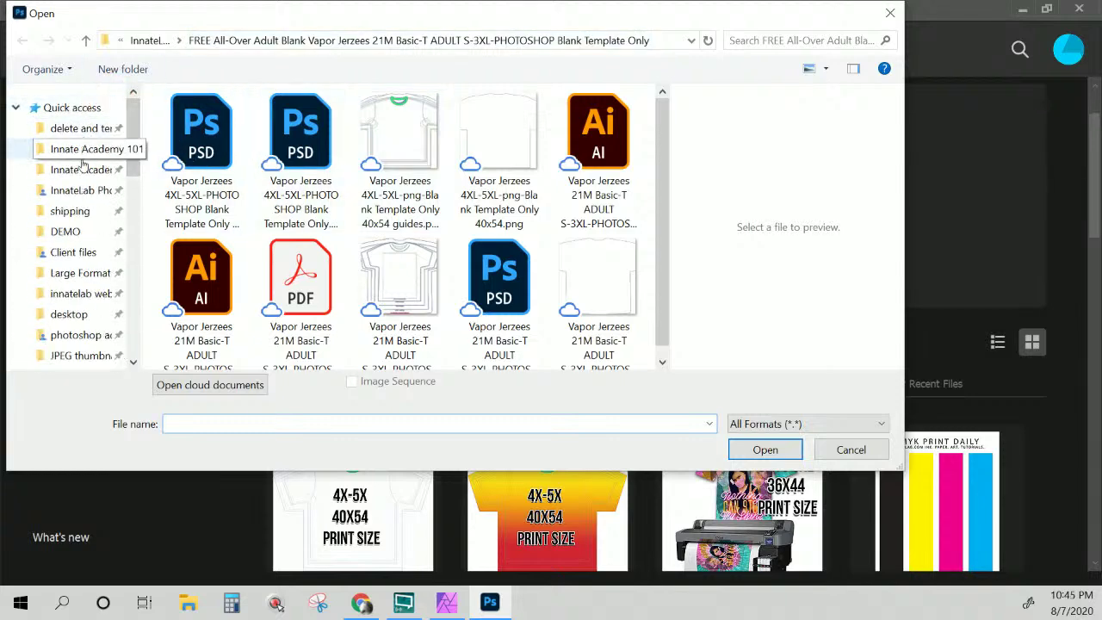
click(86, 190)
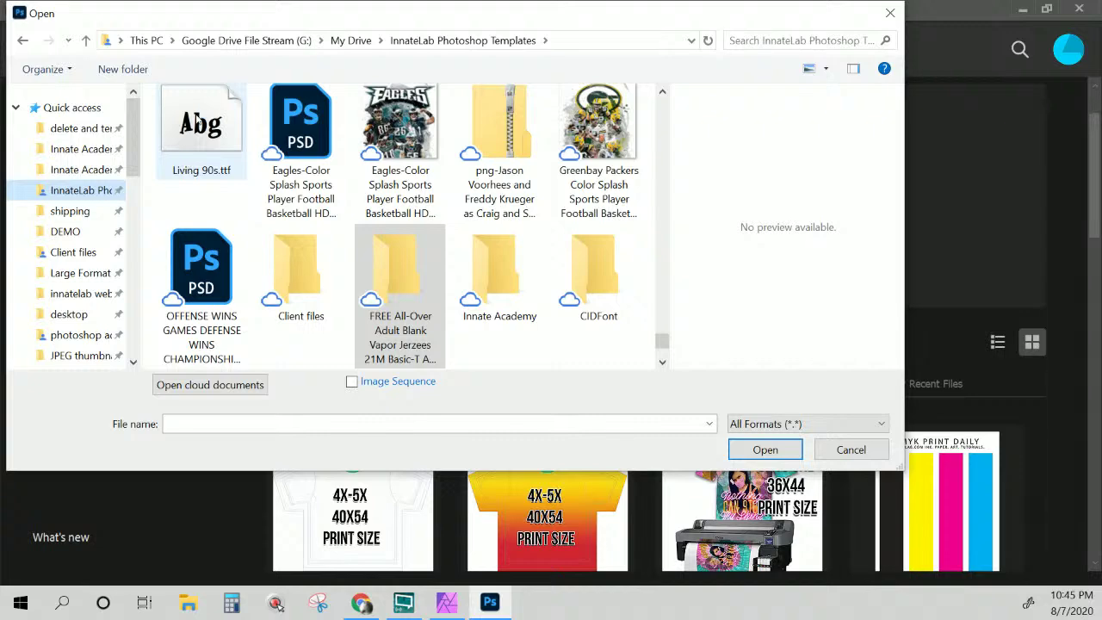
scroll(654, 233, up, 2)
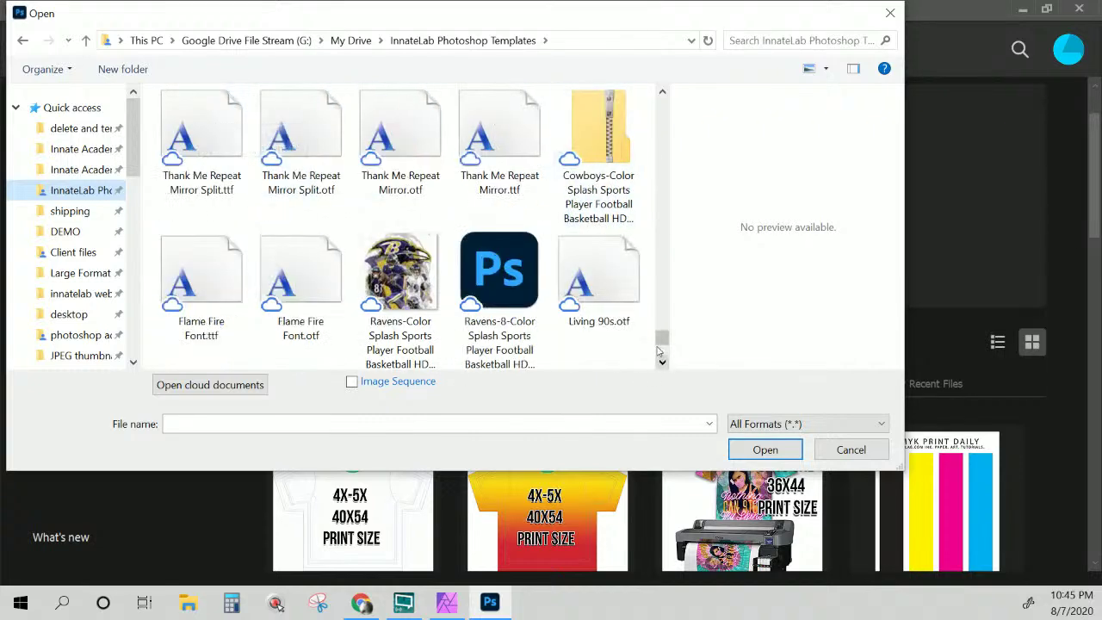
drag(662, 340, 653, 91)
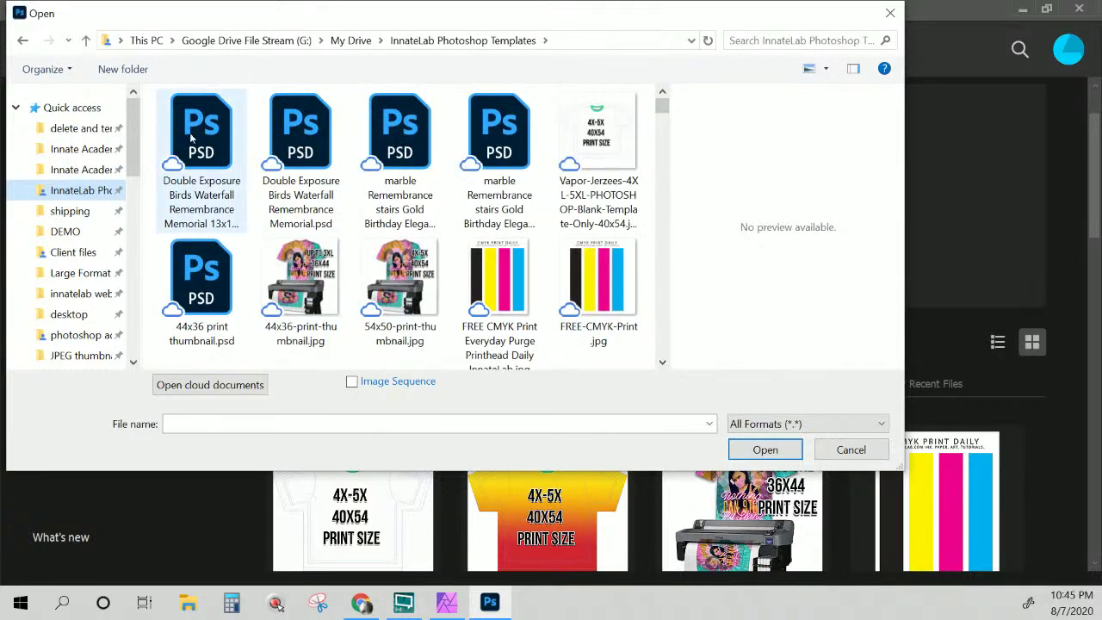
click(318, 117)
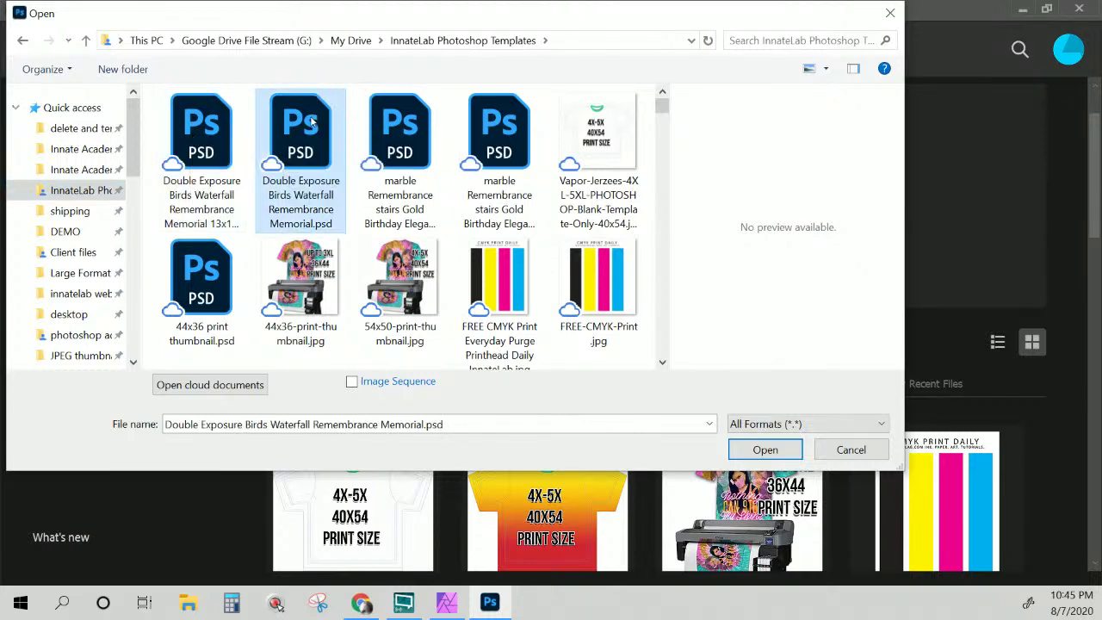
double_click(312, 123)
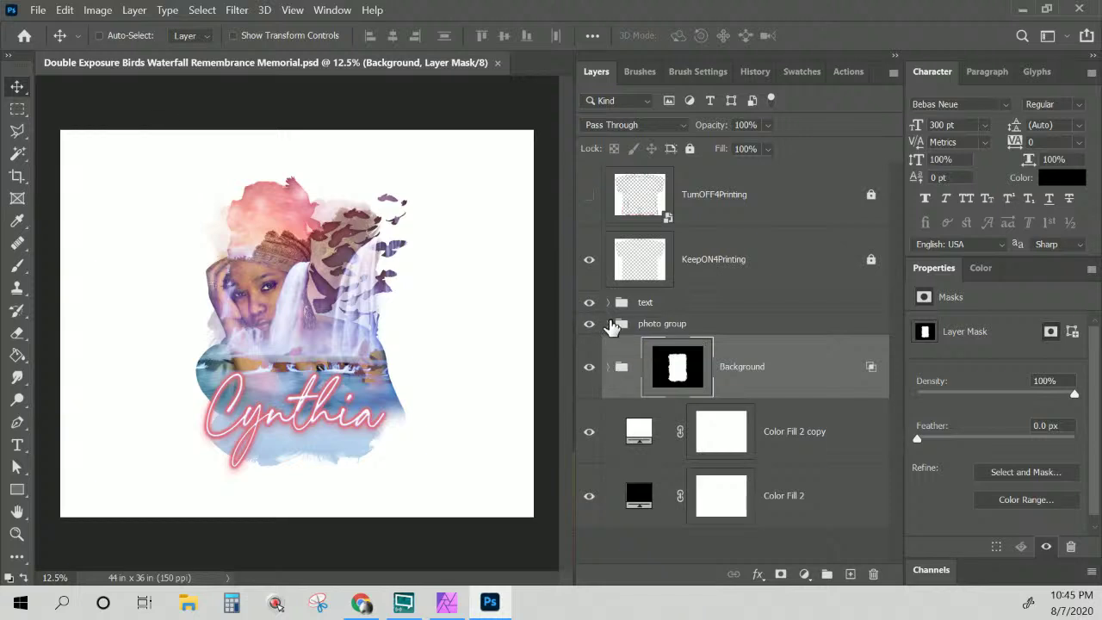
Expand the photo group and open its first smart object, Photo1.psb, to review the layers inside
click(609, 324)
double_click(674, 365)
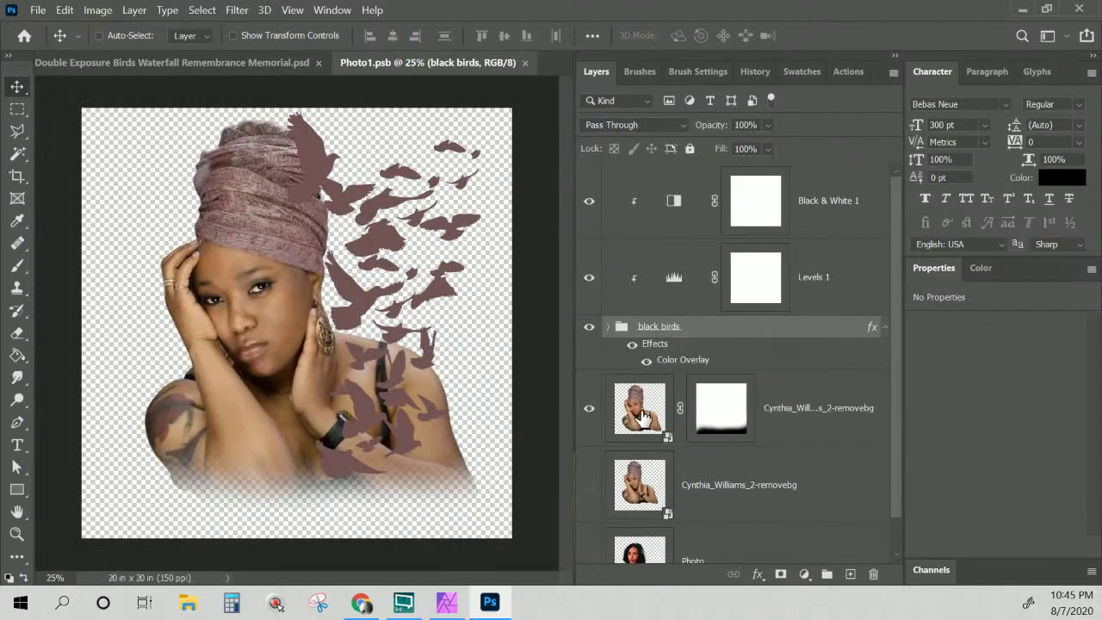
scroll(657, 359, down, 1)
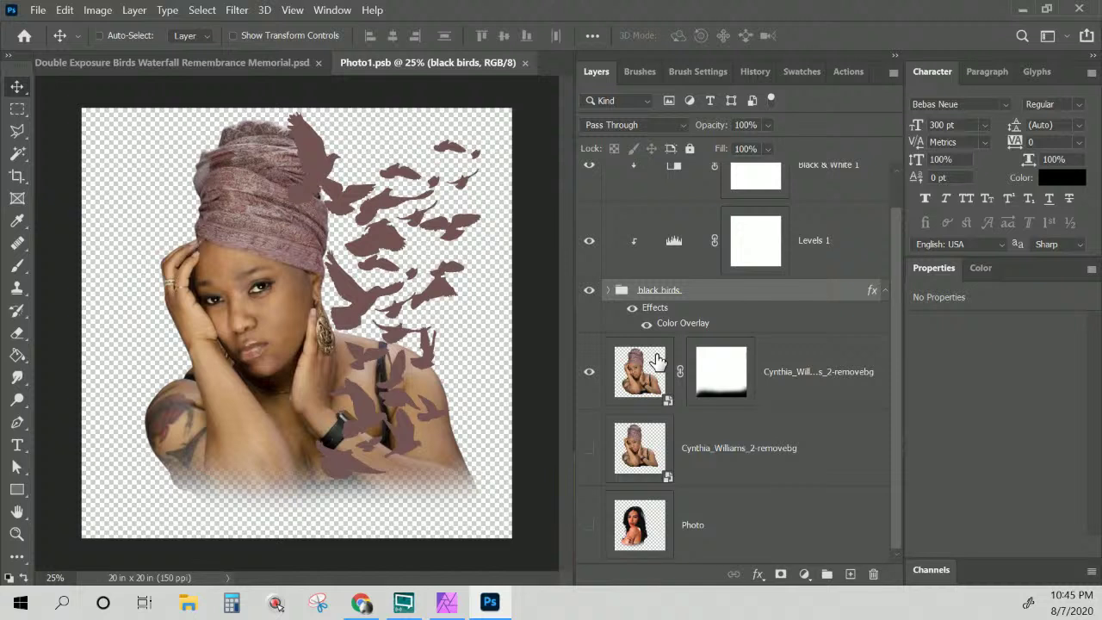
scroll(657, 360, up, 1)
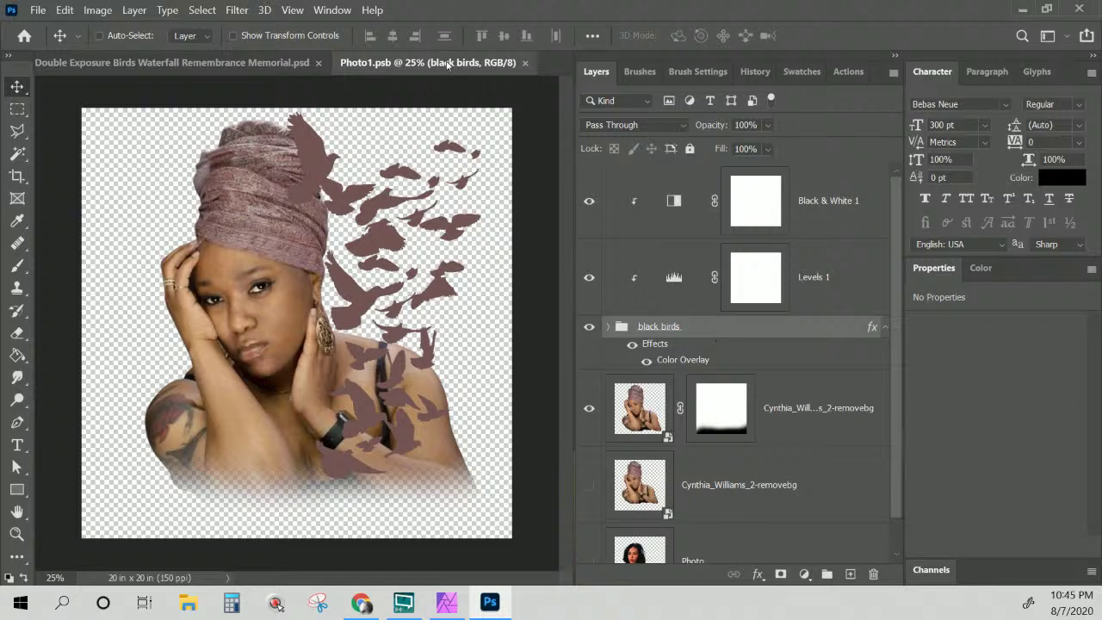
Save the smart object document as Photo1.psb in the InnateLab Photoshop Templates folder, keeping the Large Document Format
click(38, 9)
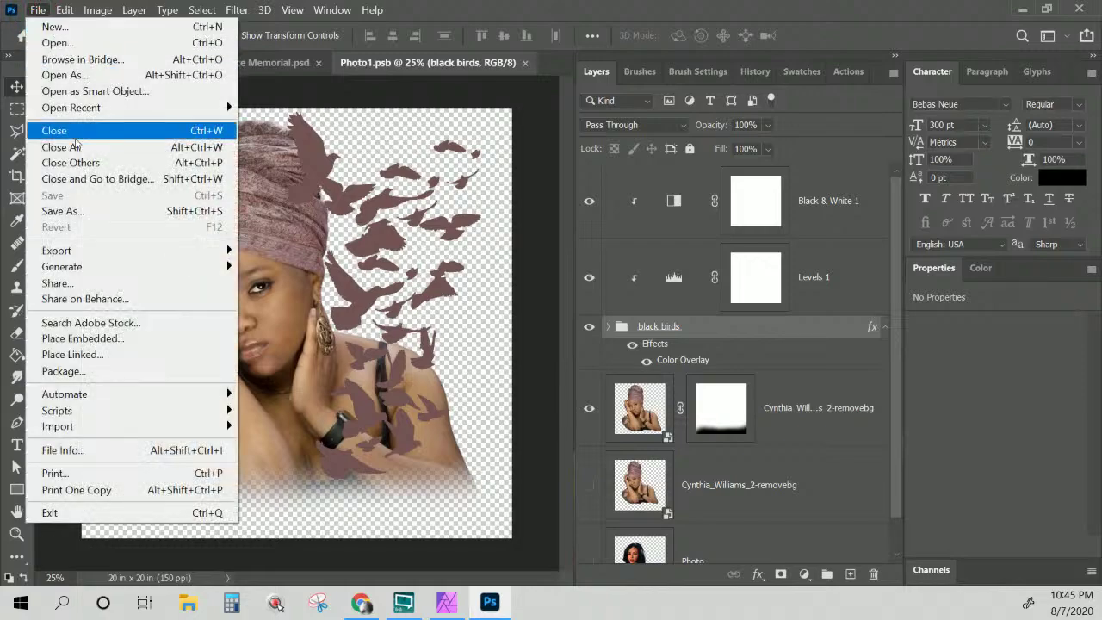
click(74, 211)
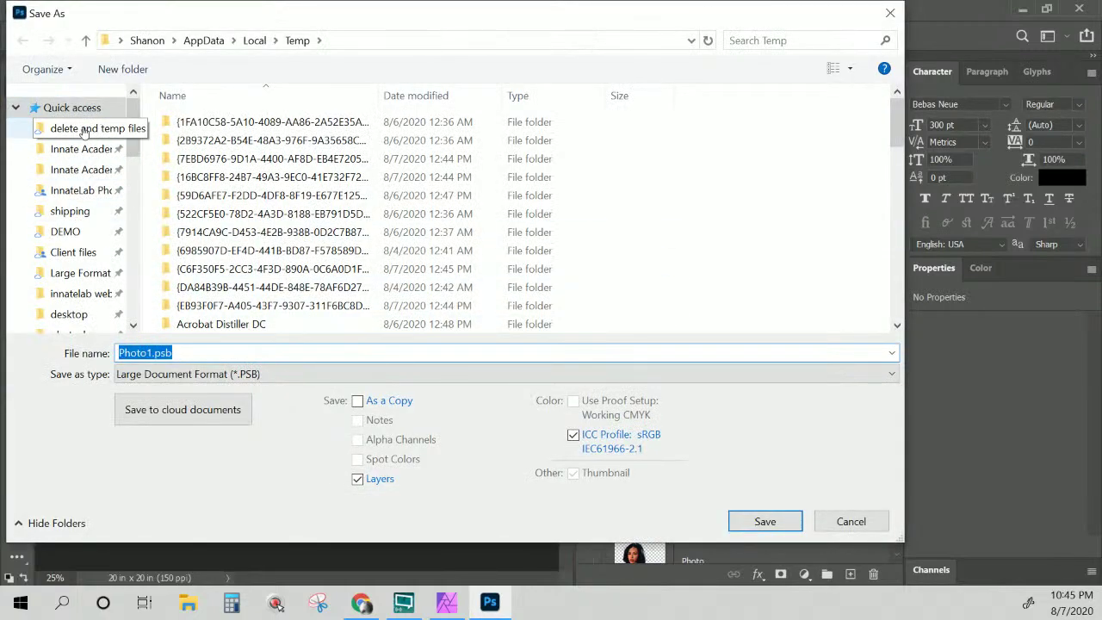
click(77, 191)
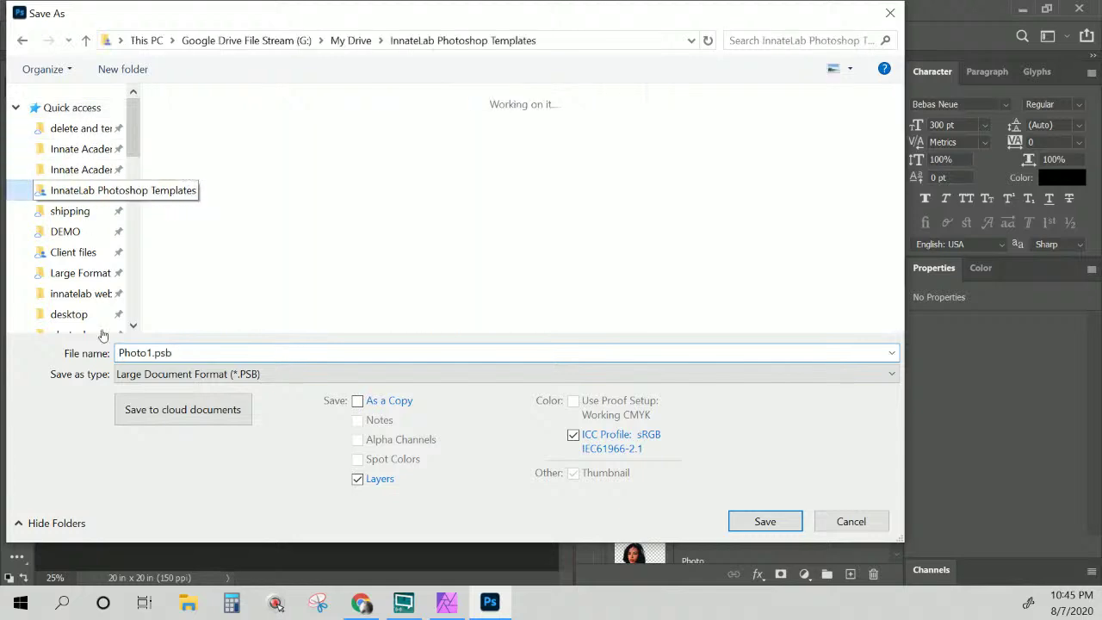
click(772, 521)
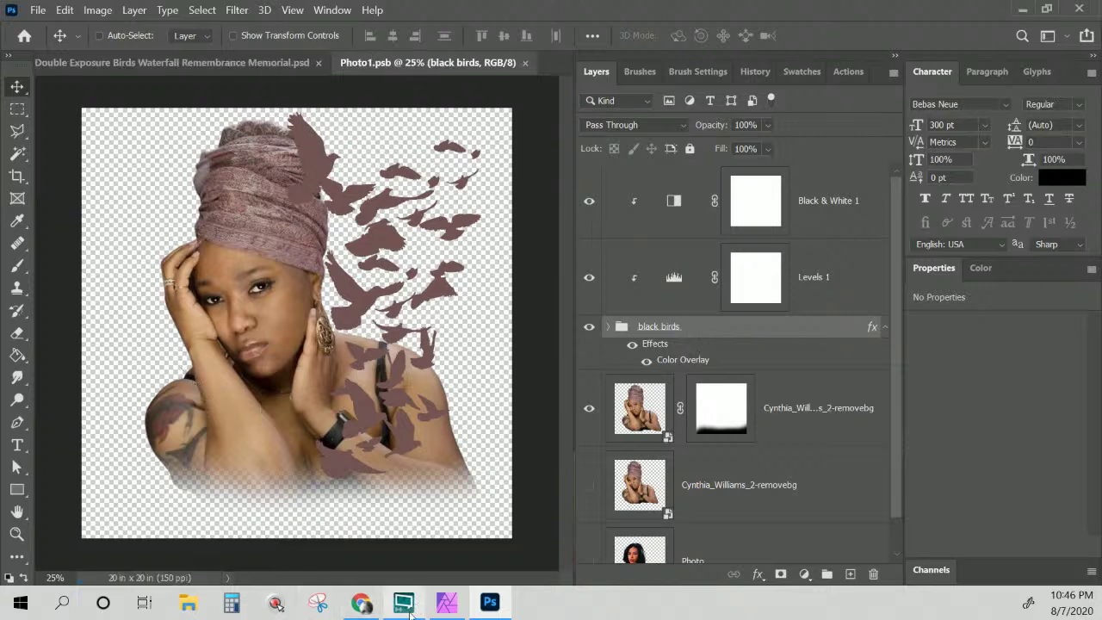
Switch to Affinity Photo and examine the imported layers, expanding Photo copy and toggling its visibility to check its effect
click(447, 603)
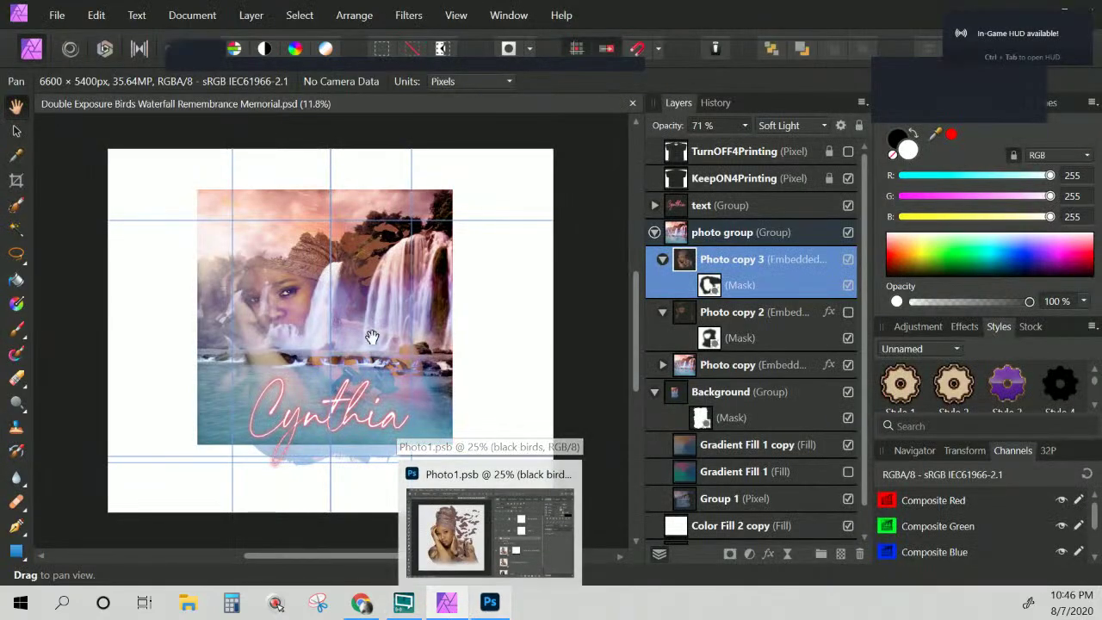
scroll(765, 339, down, 1)
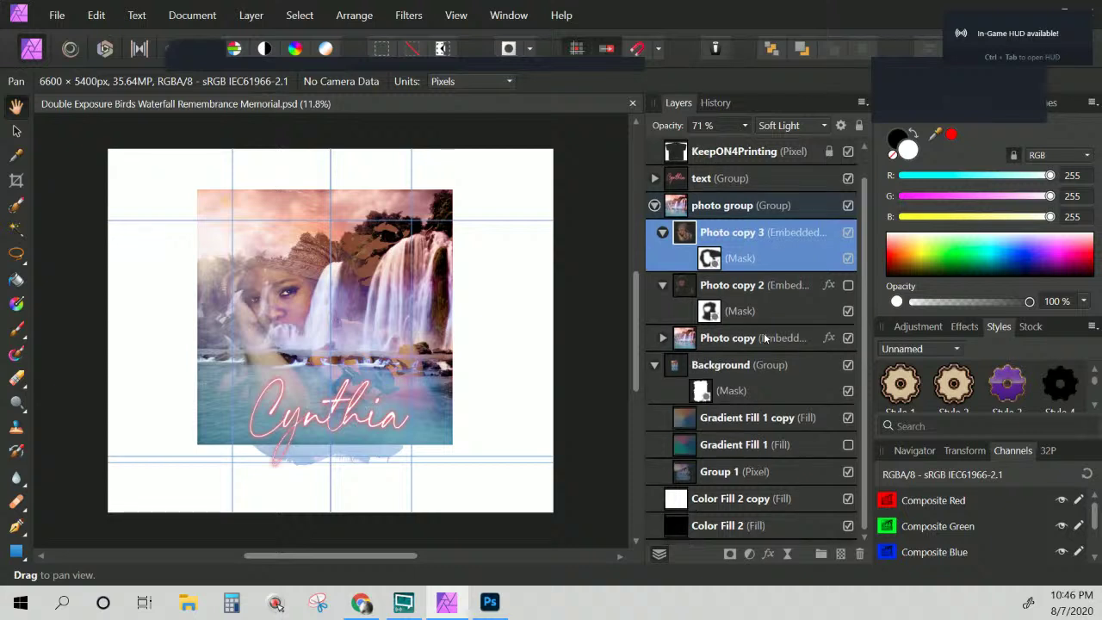
click(649, 474)
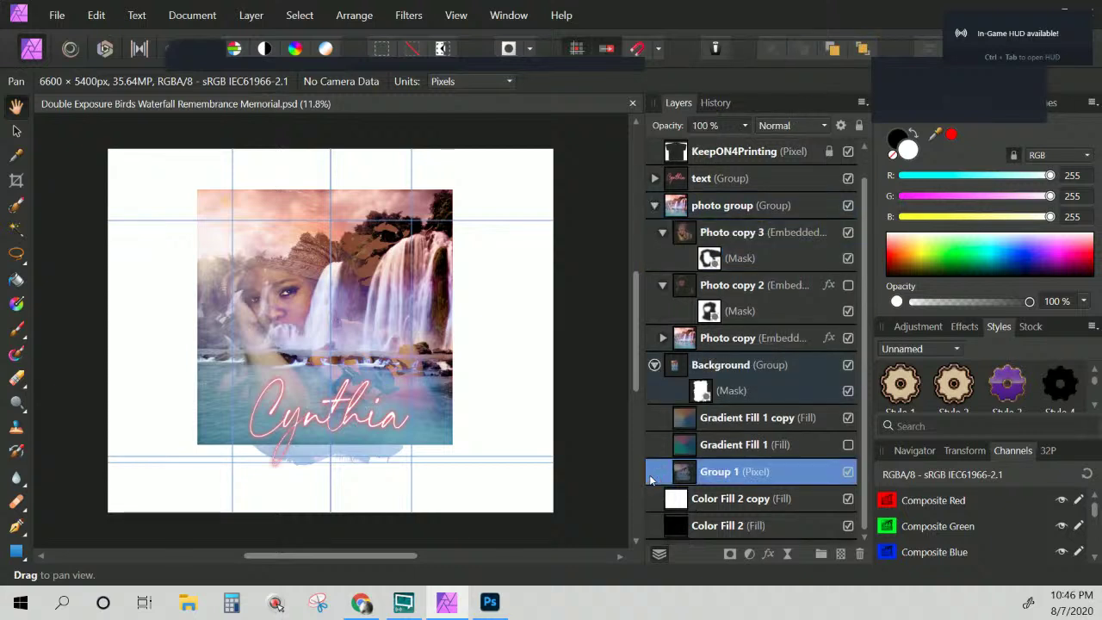
scroll(680, 362, up, 1)
click(704, 232)
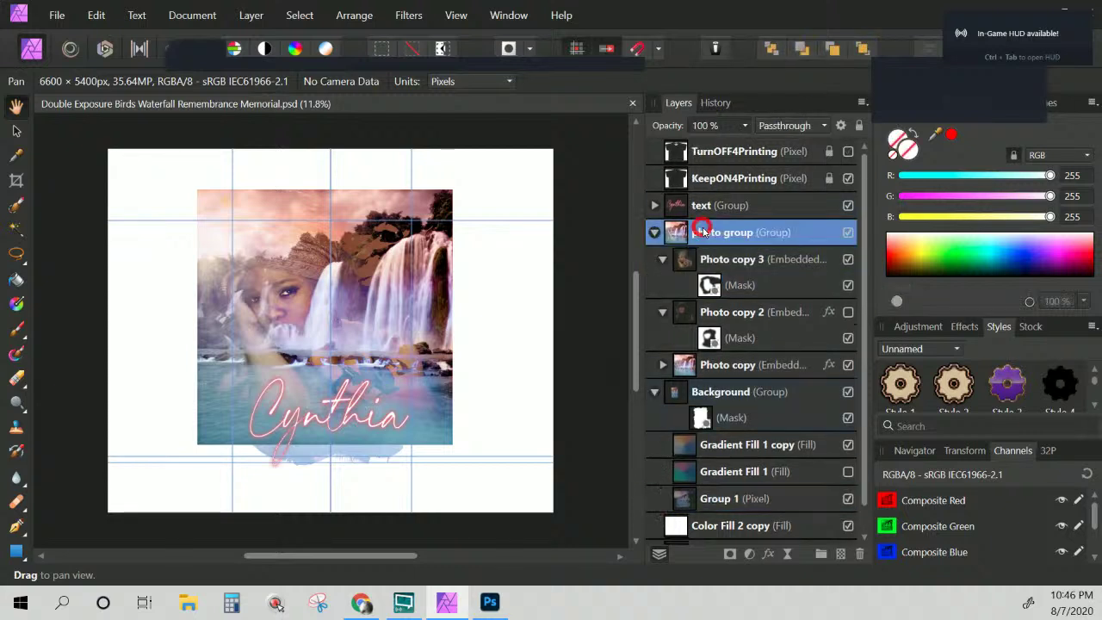
click(654, 233)
click(655, 232)
click(661, 366)
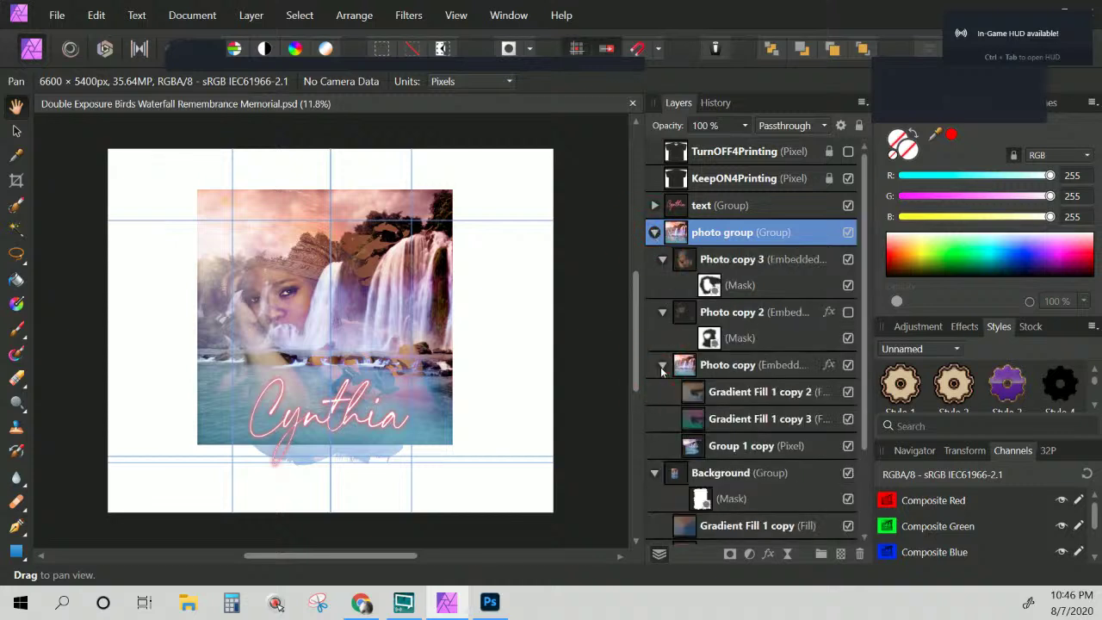
click(848, 366)
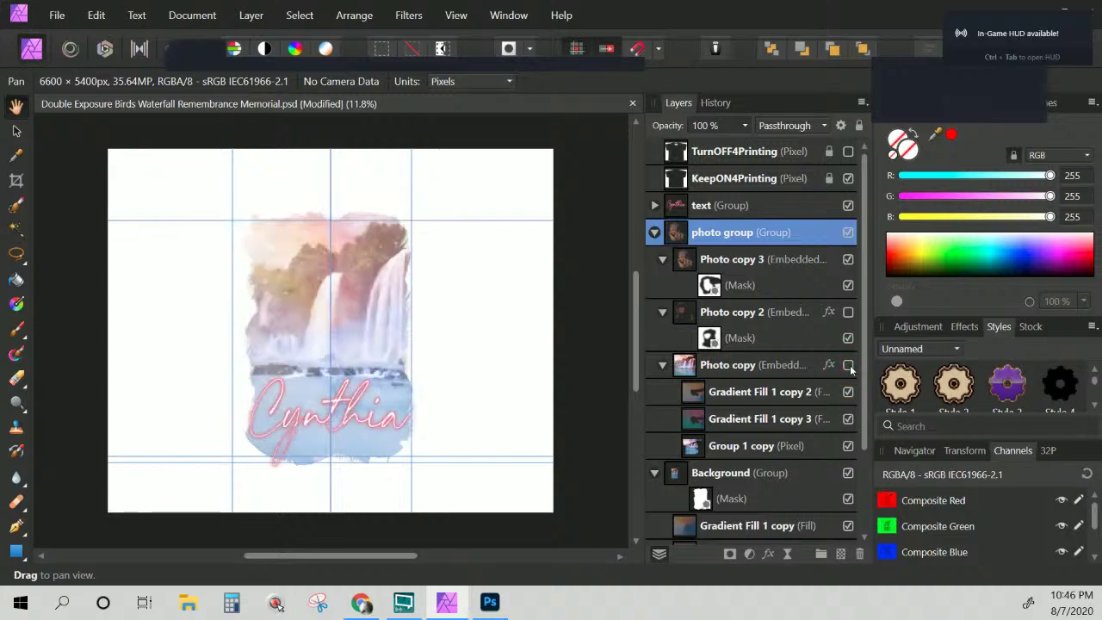
click(848, 366)
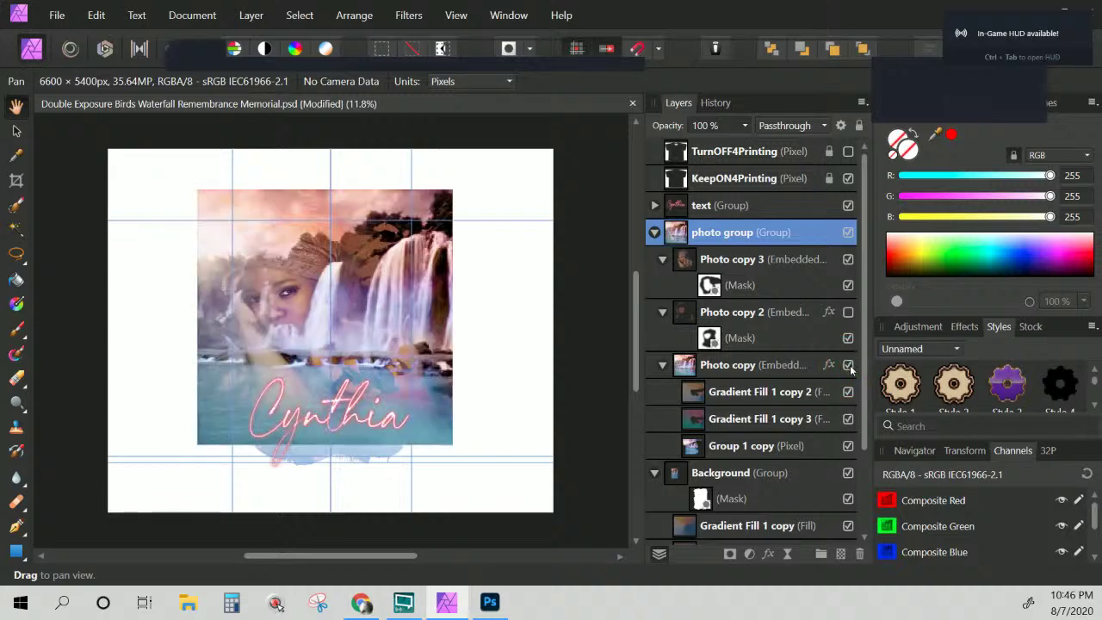
scroll(851, 367, down, 2)
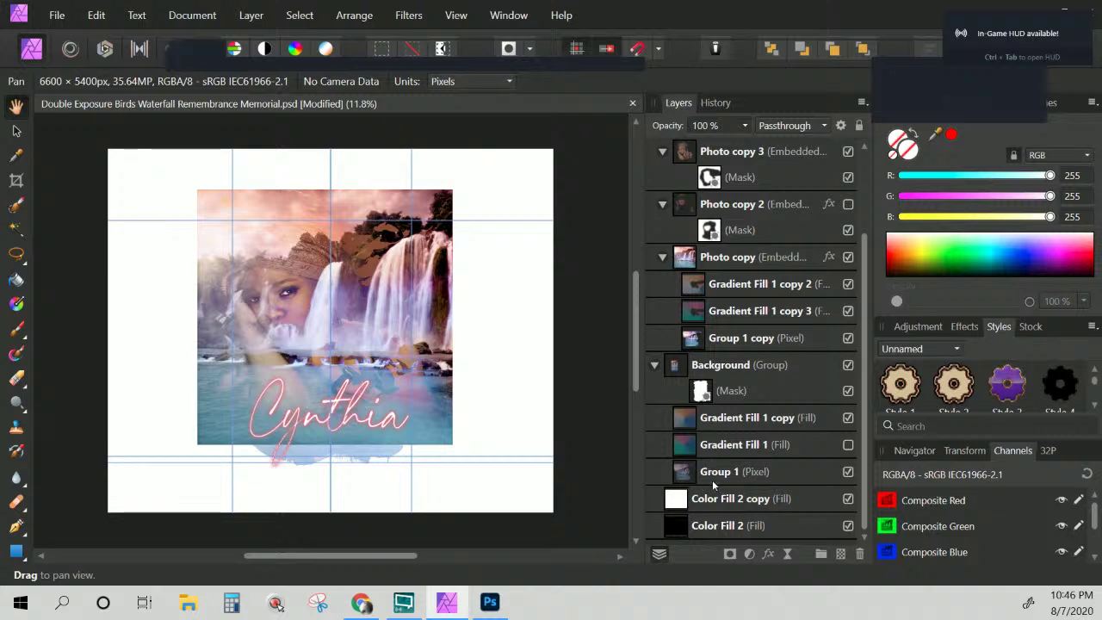
Place Photo1.psb at its default size as an embedded document above the Group 1 layer in the Background group
click(713, 475)
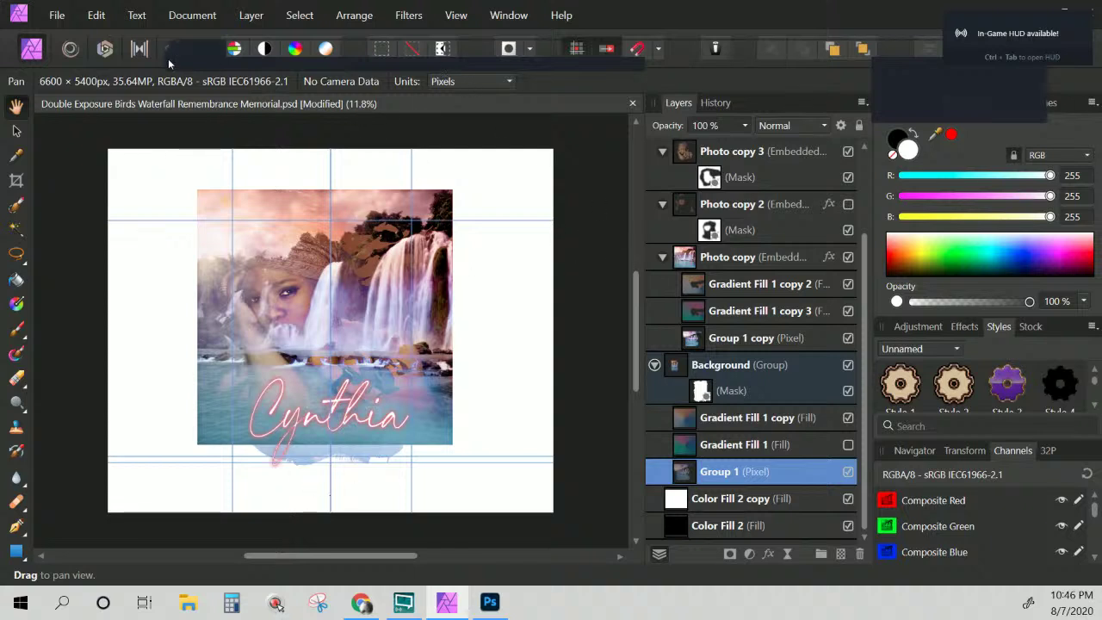
click(57, 15)
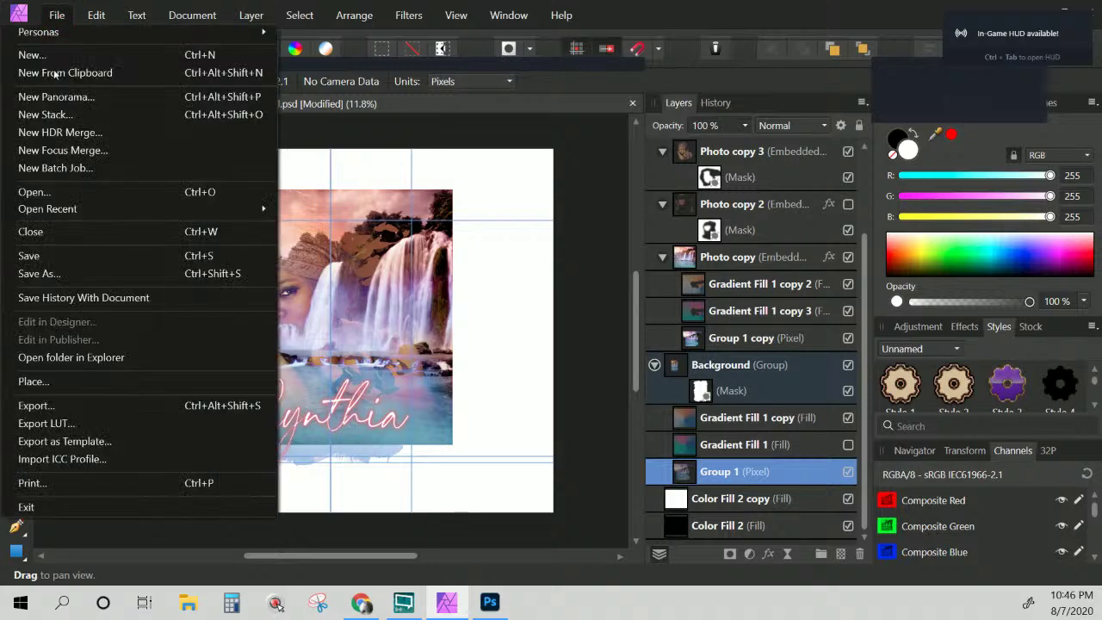
click(52, 381)
click(167, 116)
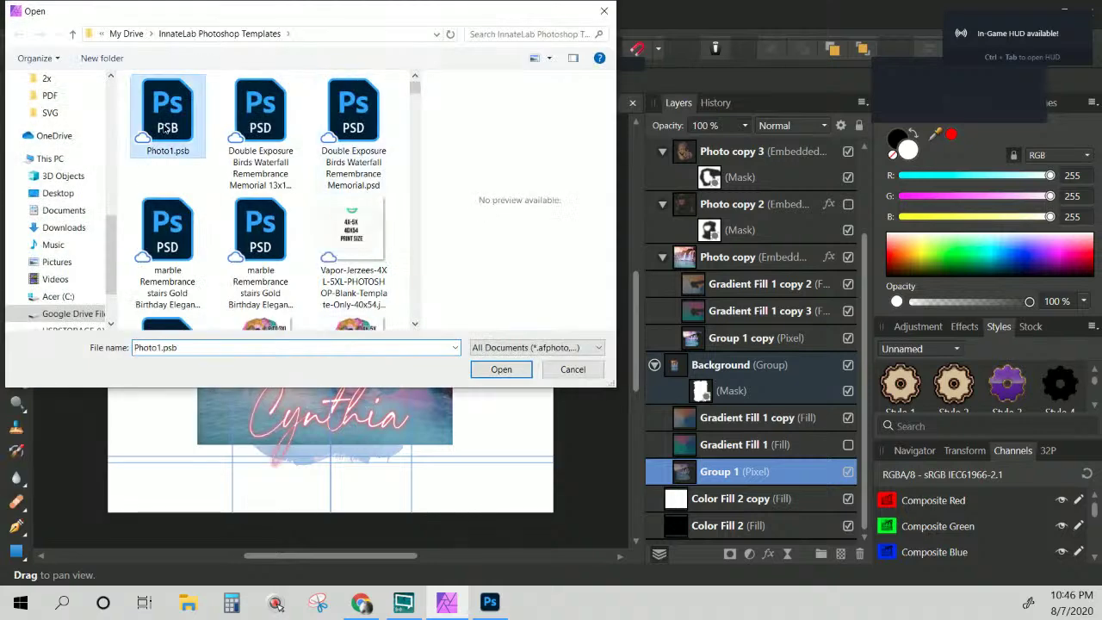
click(478, 373)
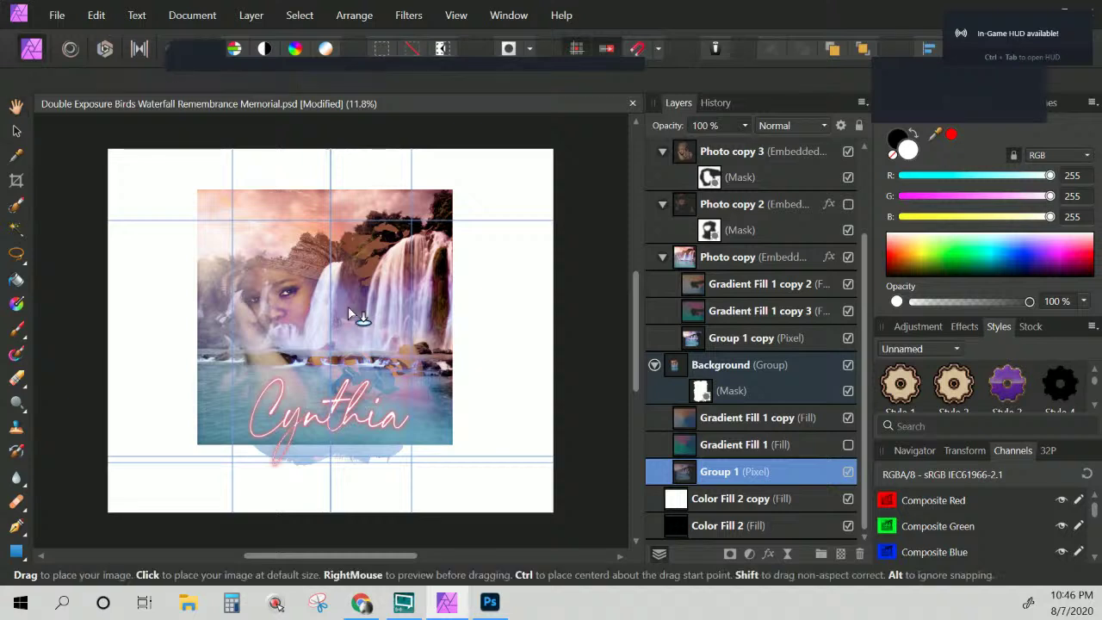
click(242, 269)
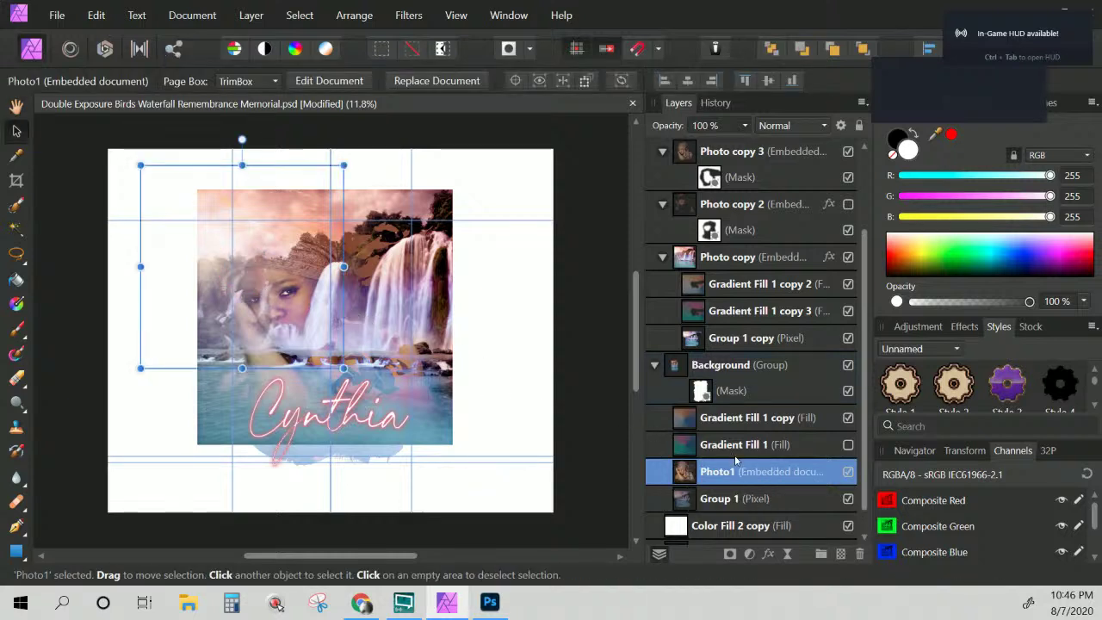
Move the embedded Photo1 layer above the photo group and position it over the middle of the waterfall artwork
drag(736, 463, 652, 250)
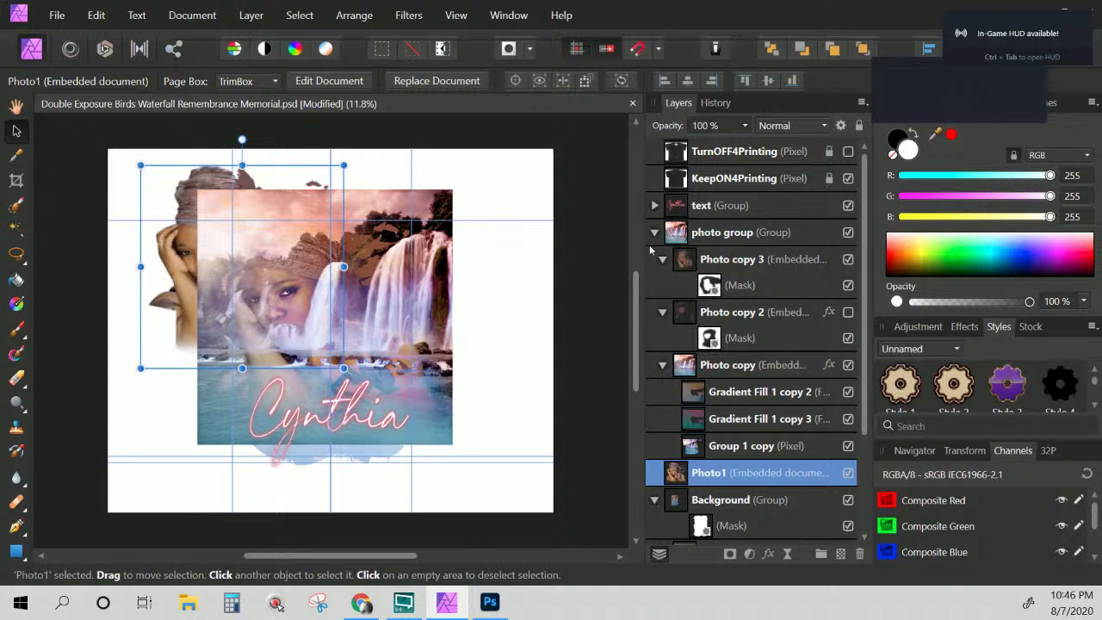
drag(182, 239, 272, 290)
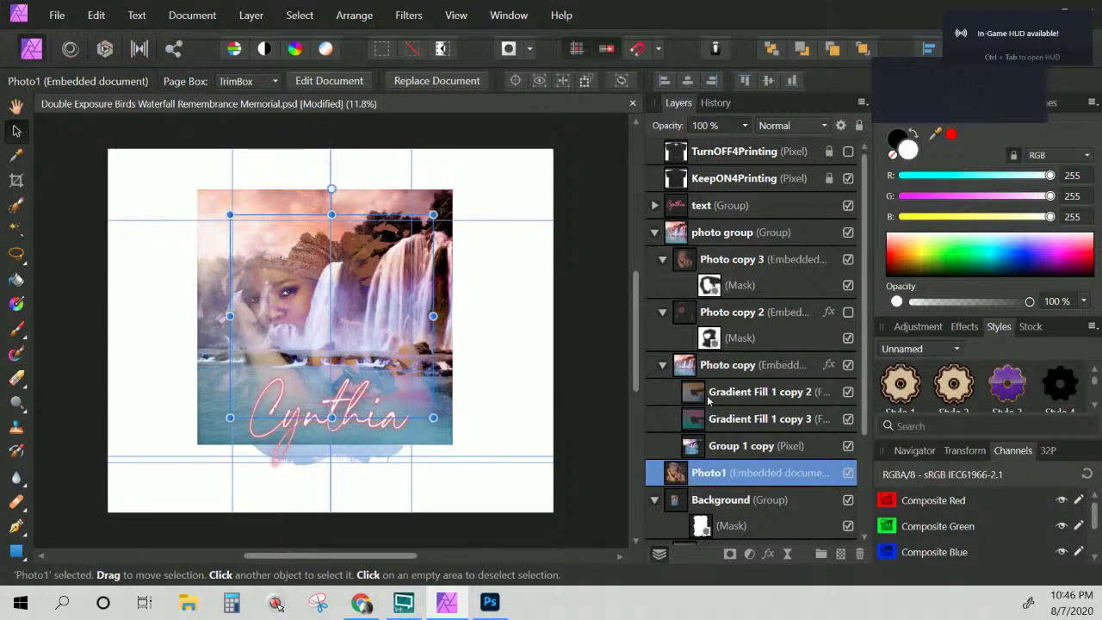
drag(720, 482, 651, 220)
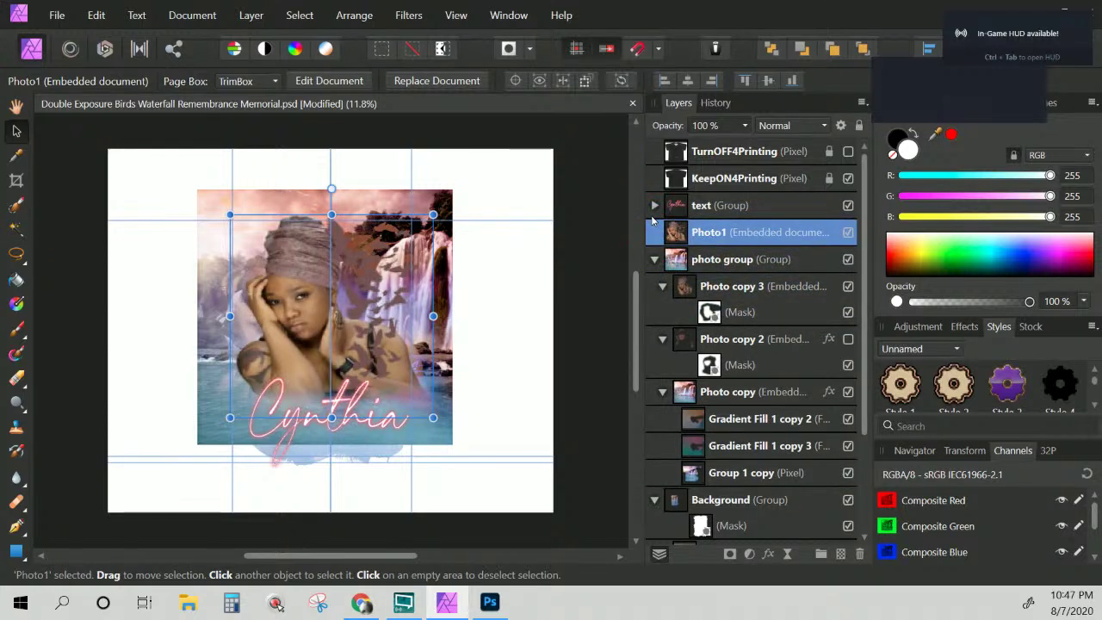
Open the embedded Photo1 document for editing
double_click(732, 234)
click(667, 232)
double_click(677, 240)
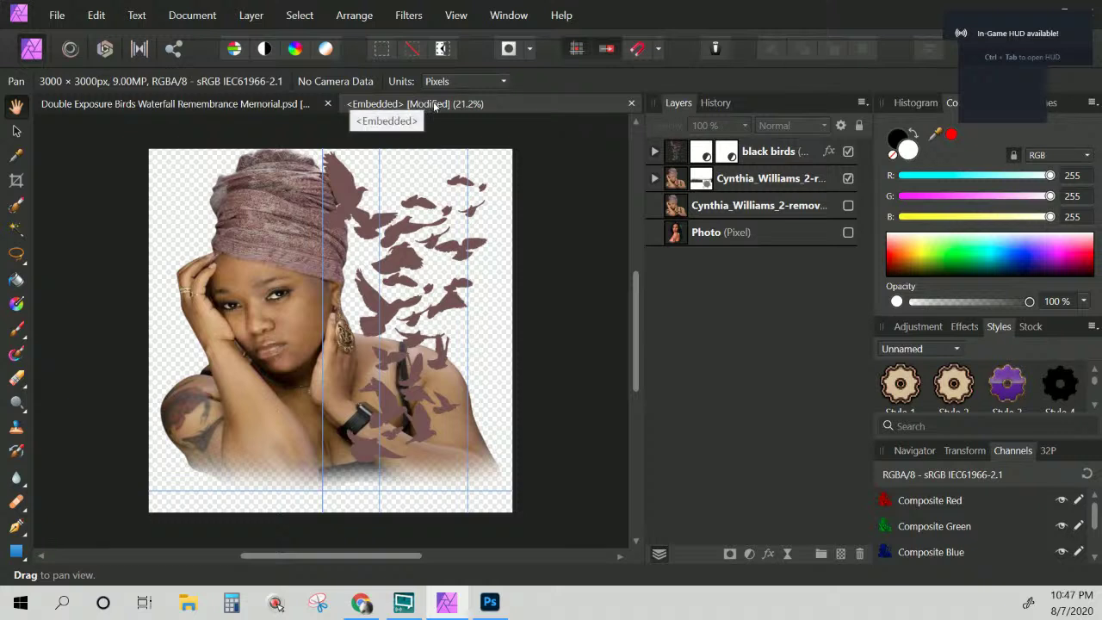
Show the Photo layer and hide the masked portrait layer below the black birds, keeping the birds visible
click(657, 234)
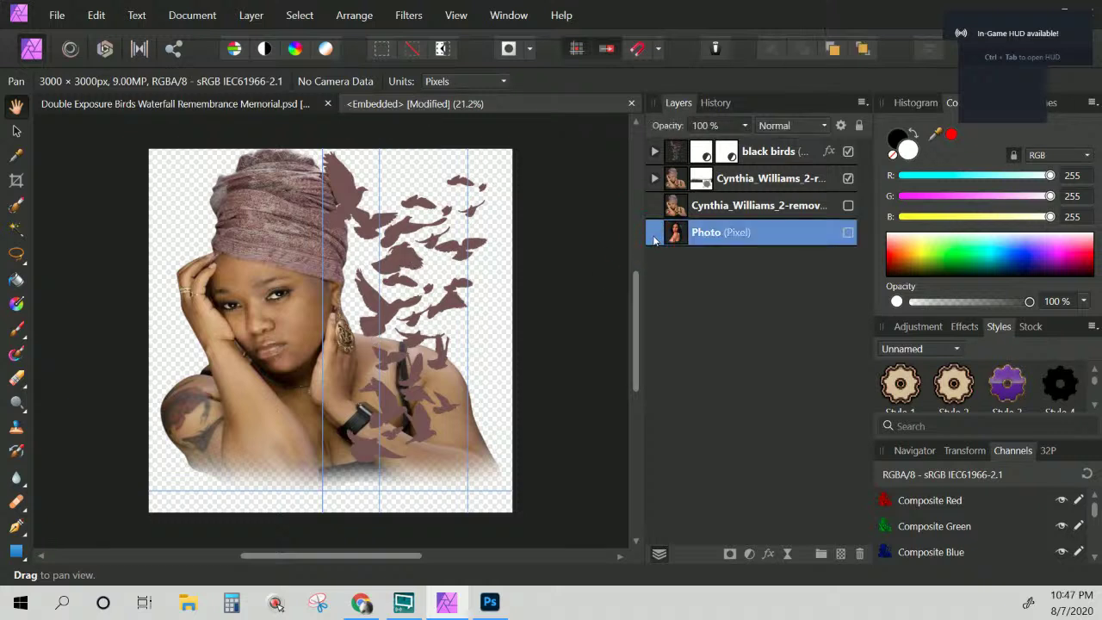
click(848, 232)
click(848, 178)
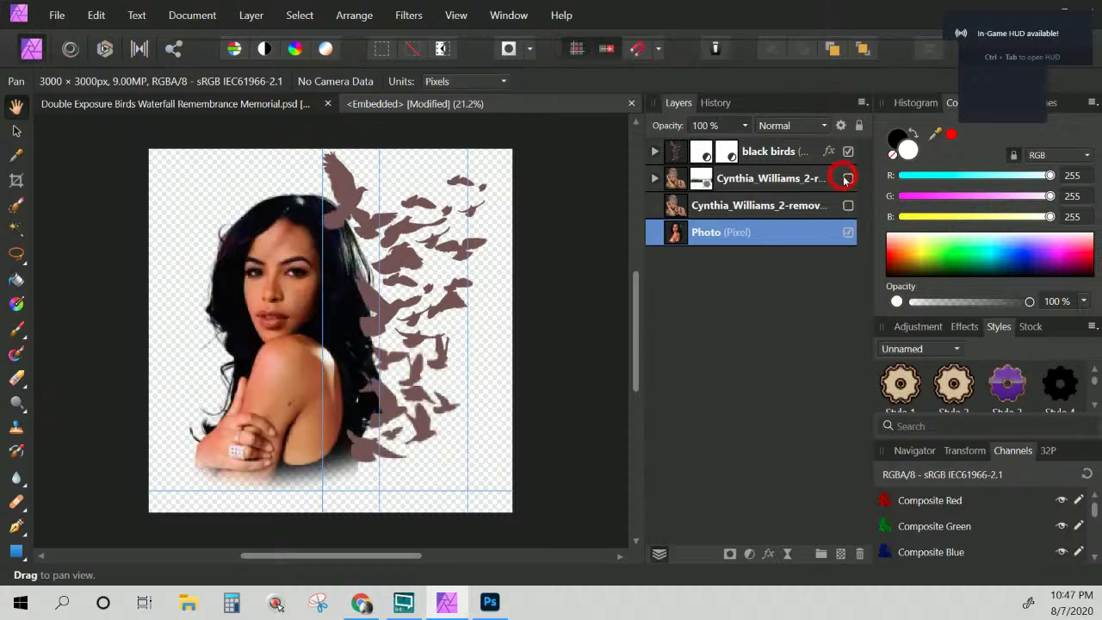
click(848, 151)
click(848, 151)
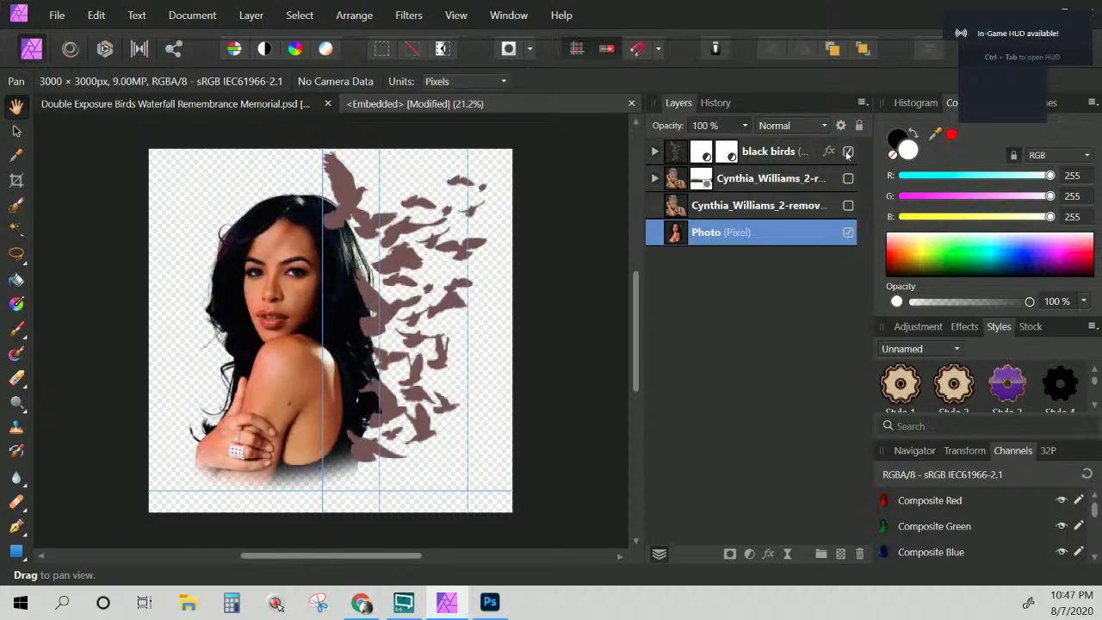
Change the black birds group's Color Overlay effect to black and lower the overlay's opacity
click(654, 151)
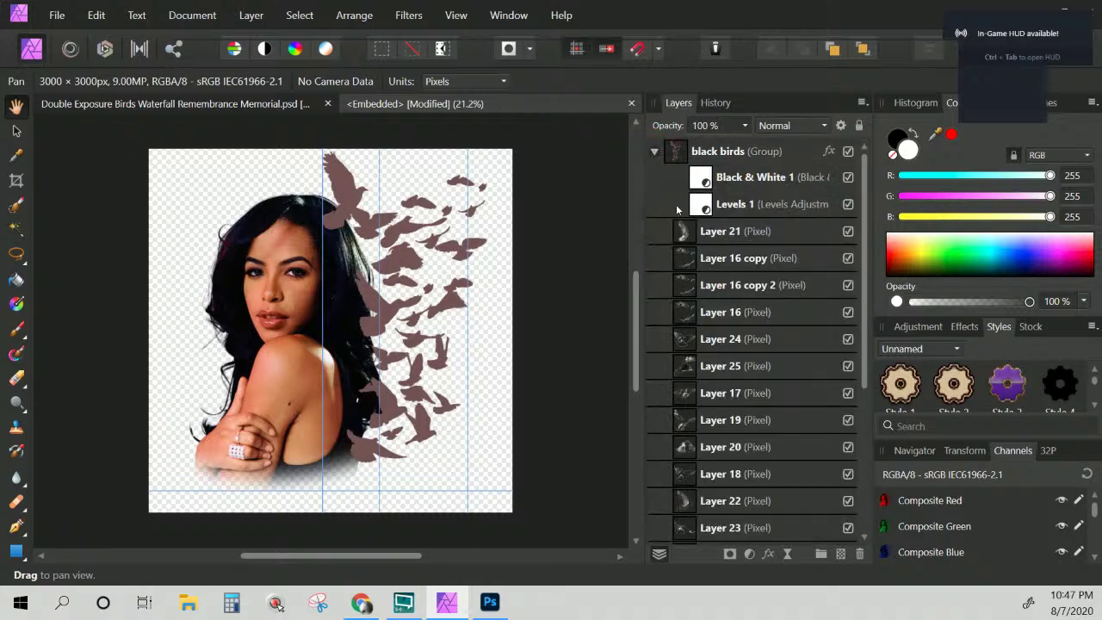
double_click(828, 150)
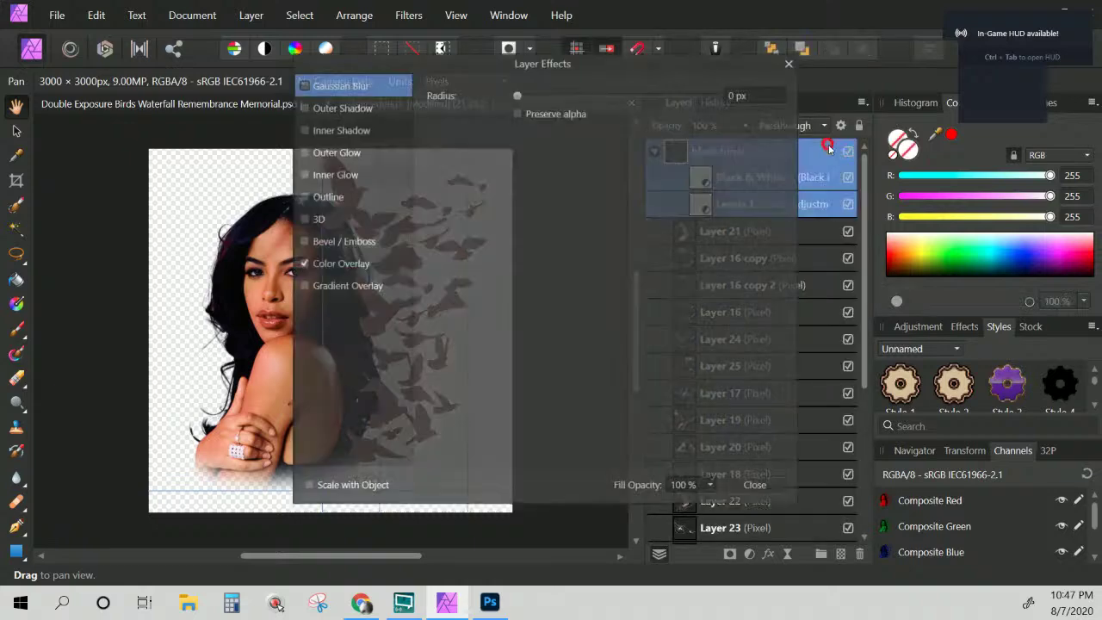
click(534, 135)
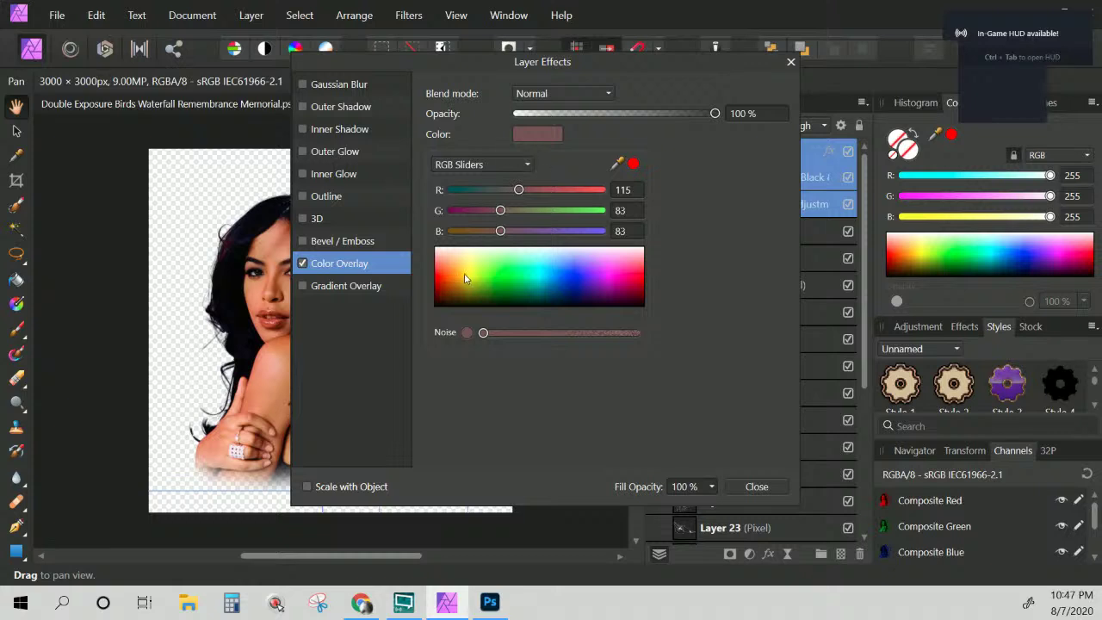
drag(493, 258, 422, 323)
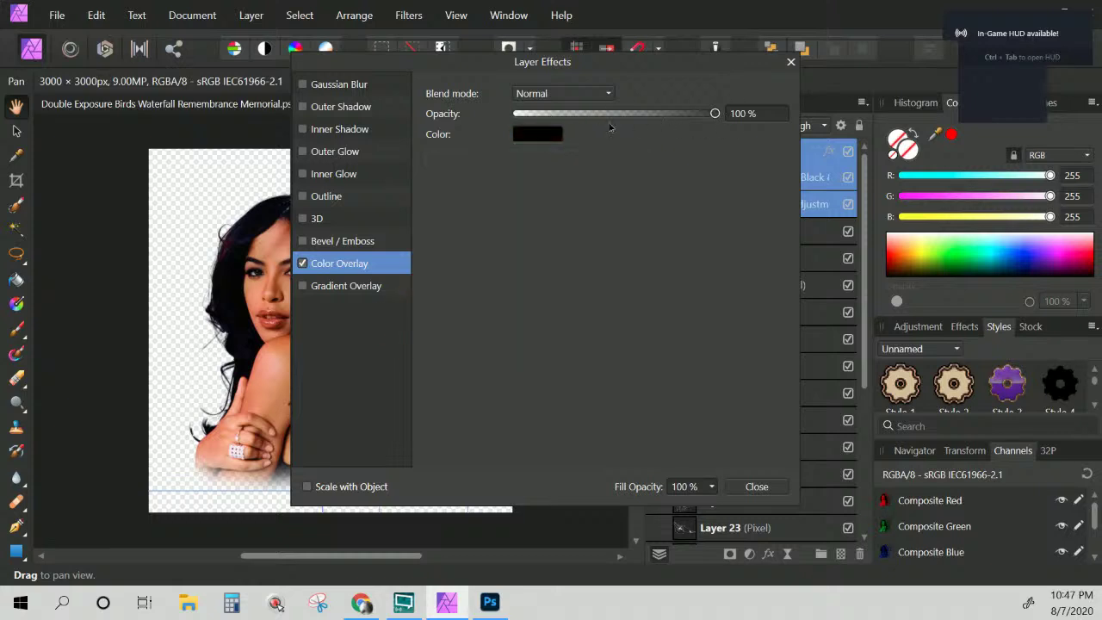
click(582, 114)
click(757, 487)
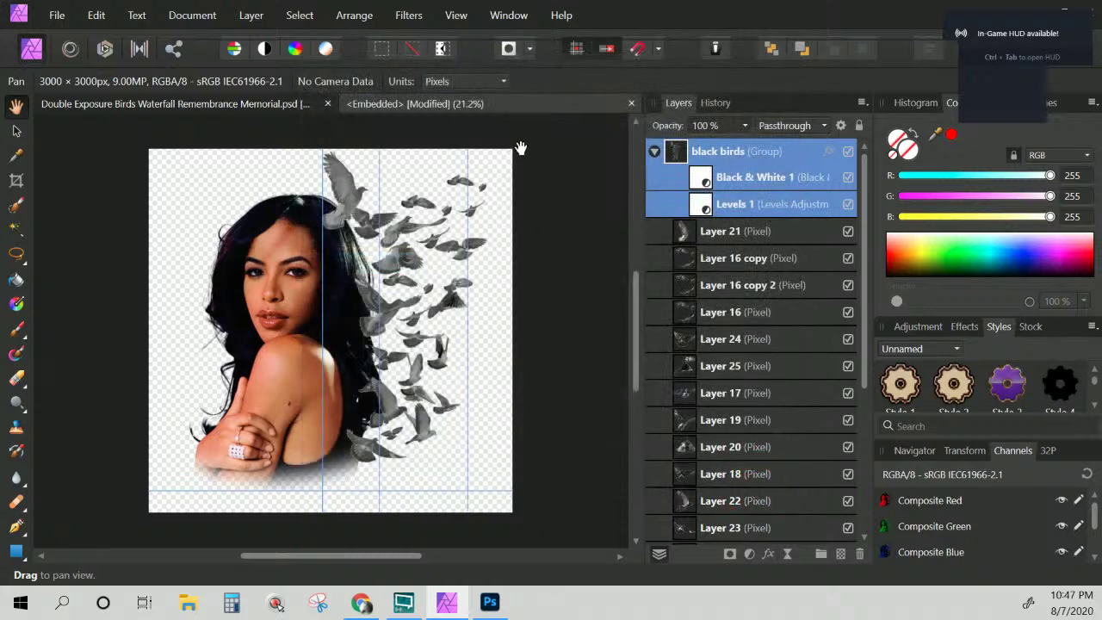
Close the embedded document and nudge the Photo1 layer slightly right and down in the memorial composition
click(633, 103)
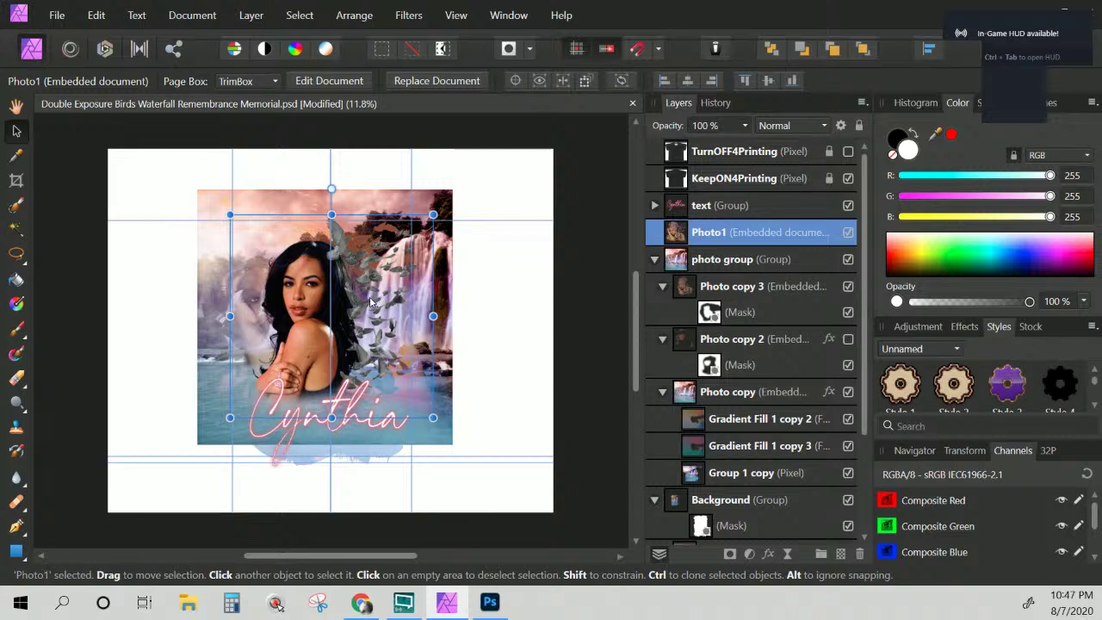
double_click(729, 233)
click(678, 237)
drag(312, 371, 317, 374)
Rename the Photo1 layer as Dbl Click Change Photo
double_click(738, 231)
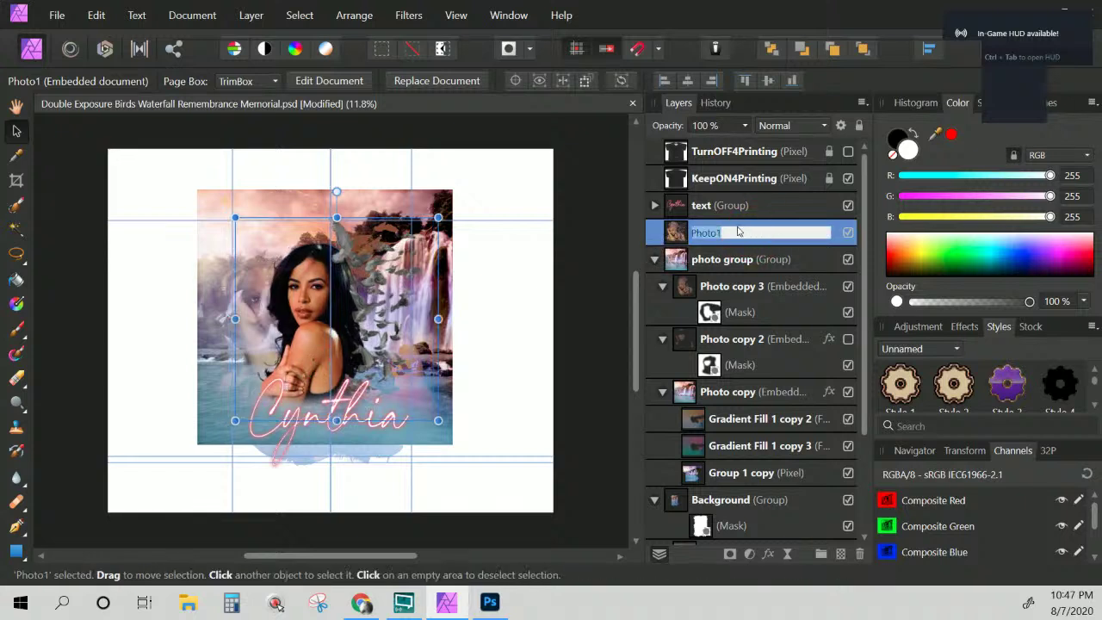
text(Dbl Click)
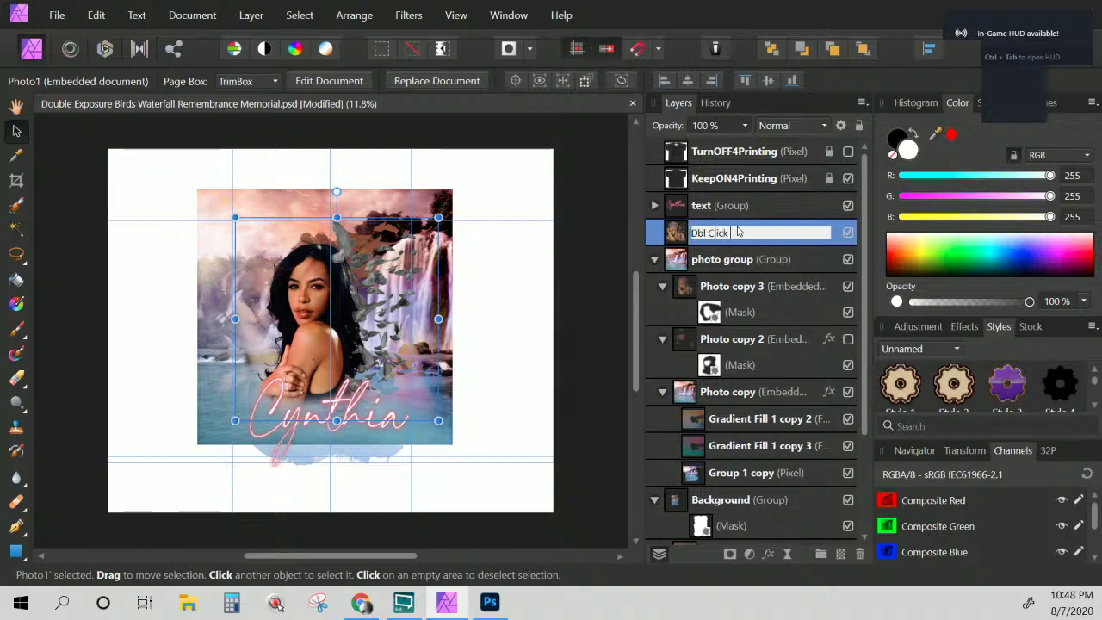
text( Change PHoto)
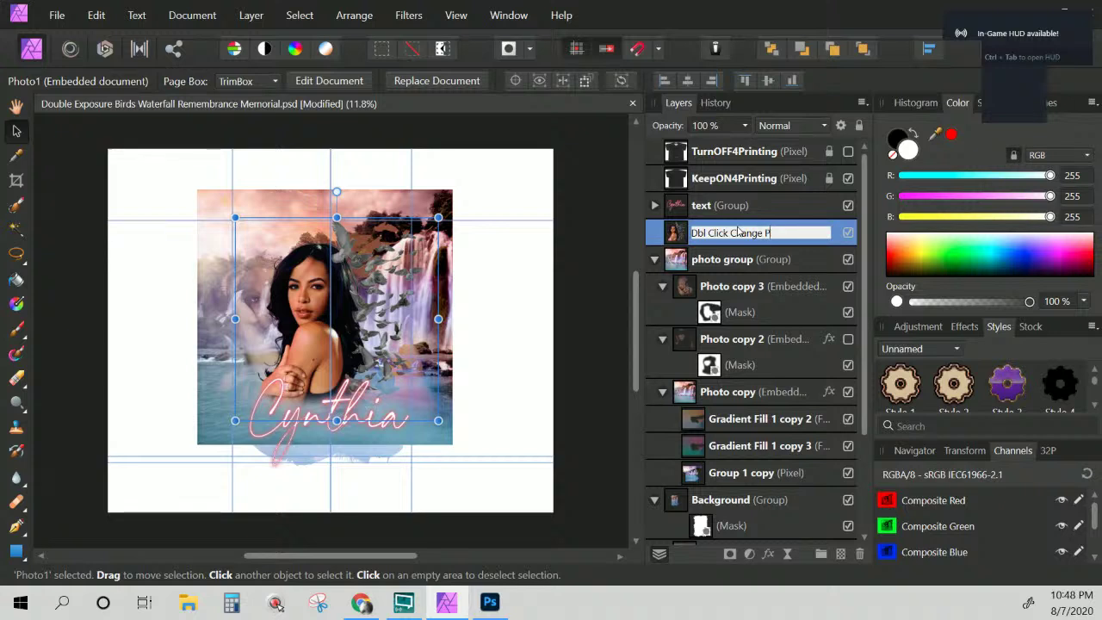
key(Return)
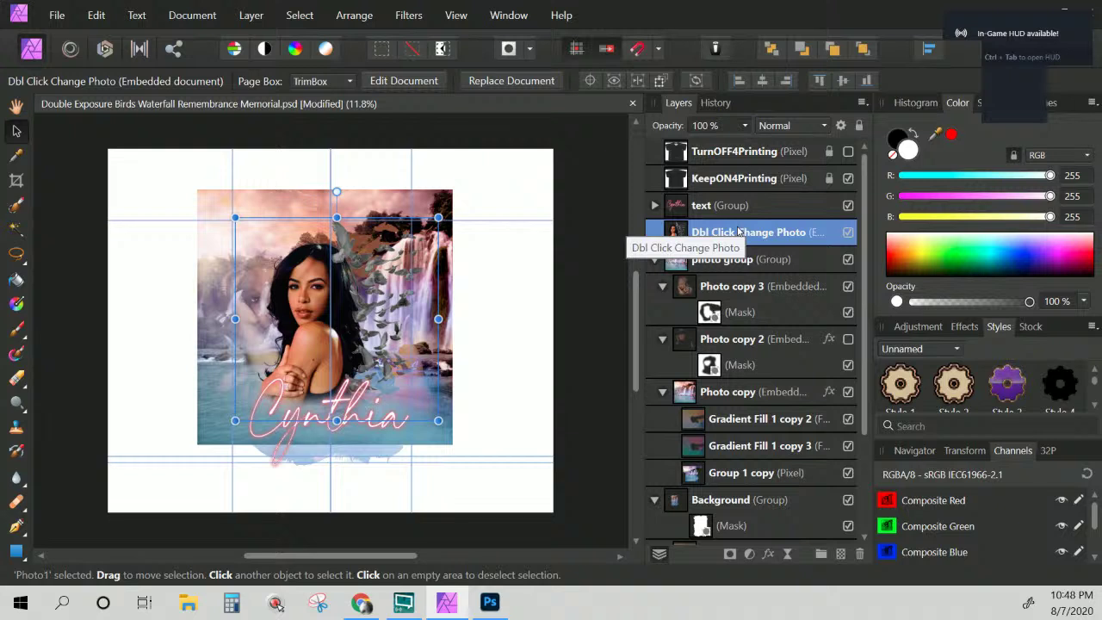
Change the Dbl Click Change Photo layer's blend mode, trying Lighten and settling on Soft Light like Photo copy 3
click(807, 125)
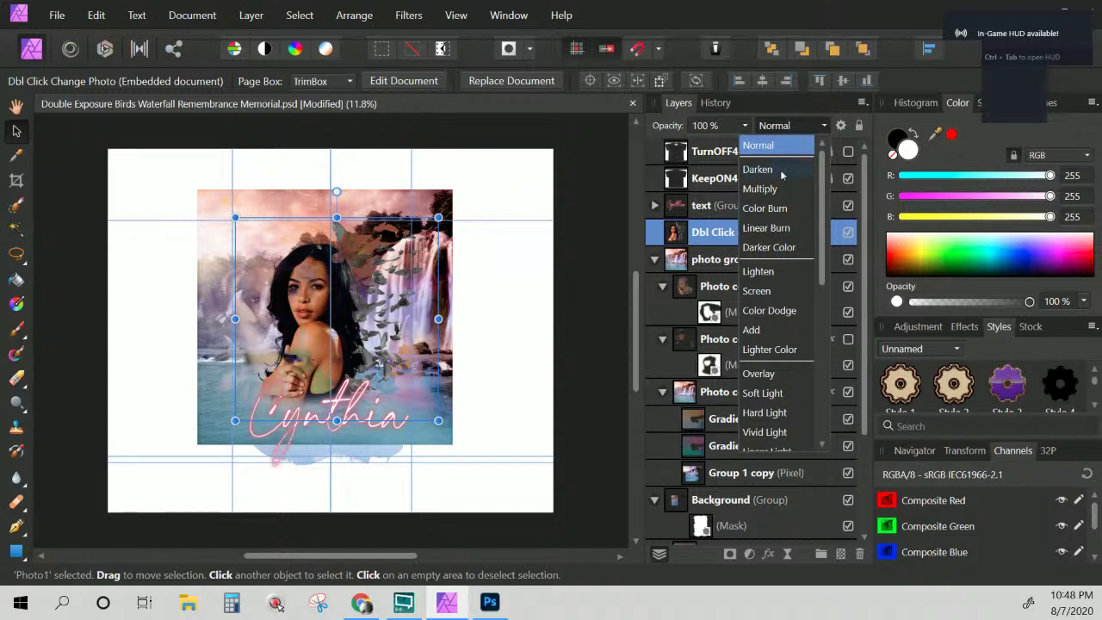
click(769, 272)
click(746, 287)
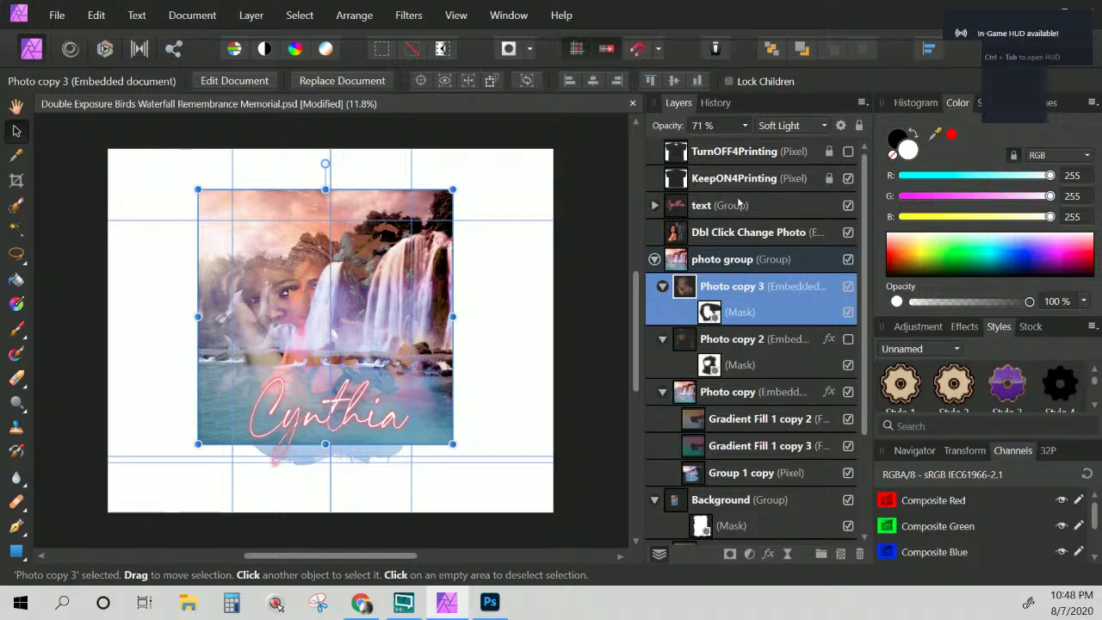
click(754, 232)
click(798, 126)
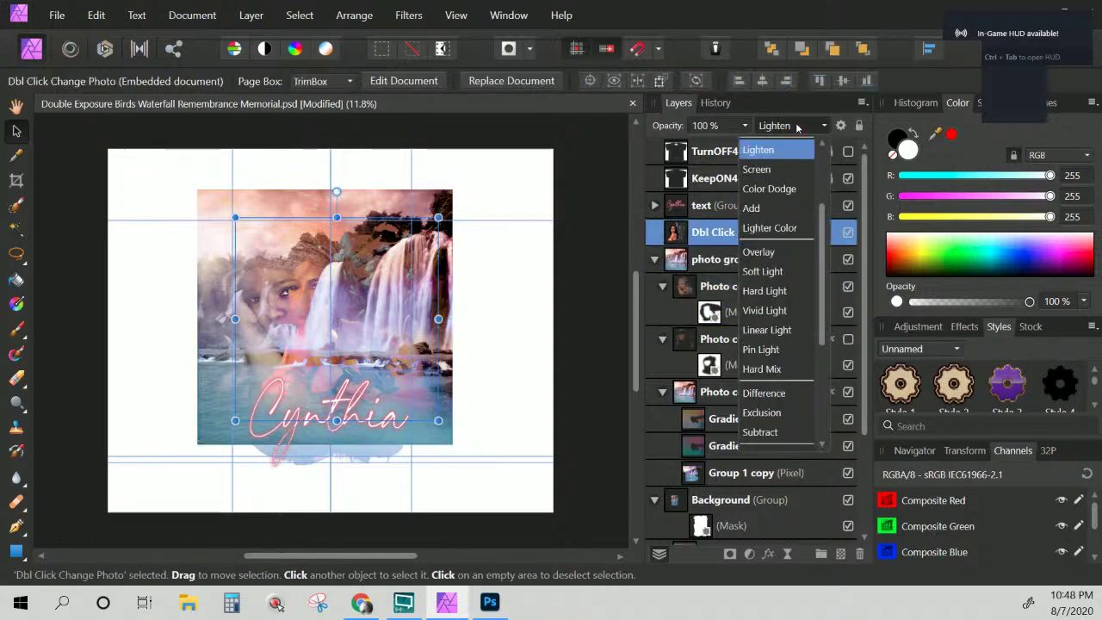
click(764, 270)
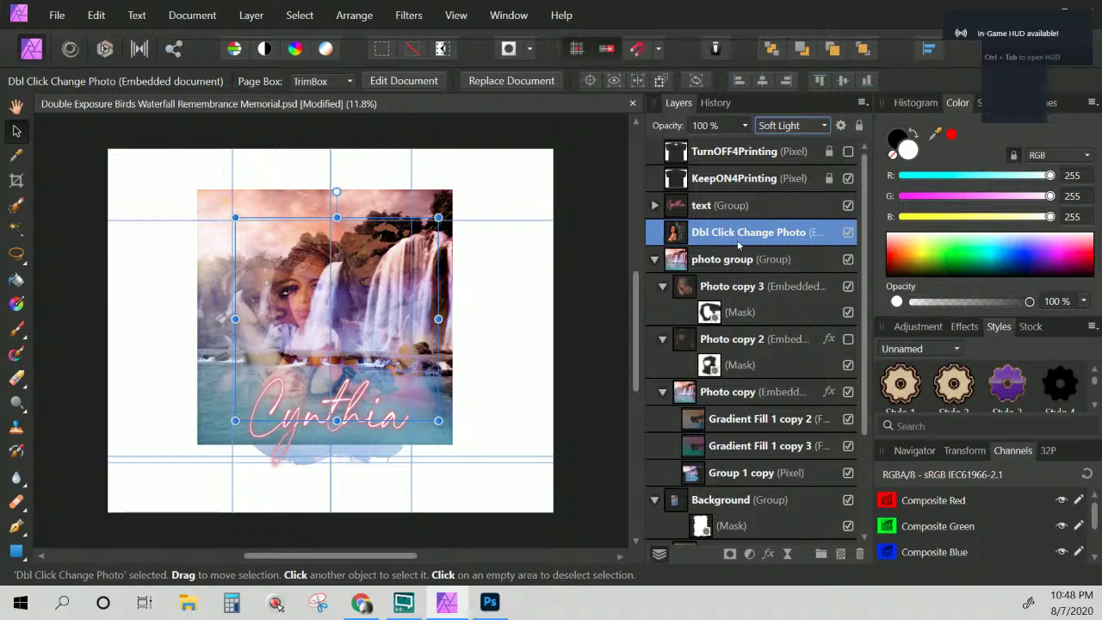
Compare the blend mode and opacity settings of Photo copy 3 and Photo copy 2 with the Dbl Click Change Photo layer
click(745, 289)
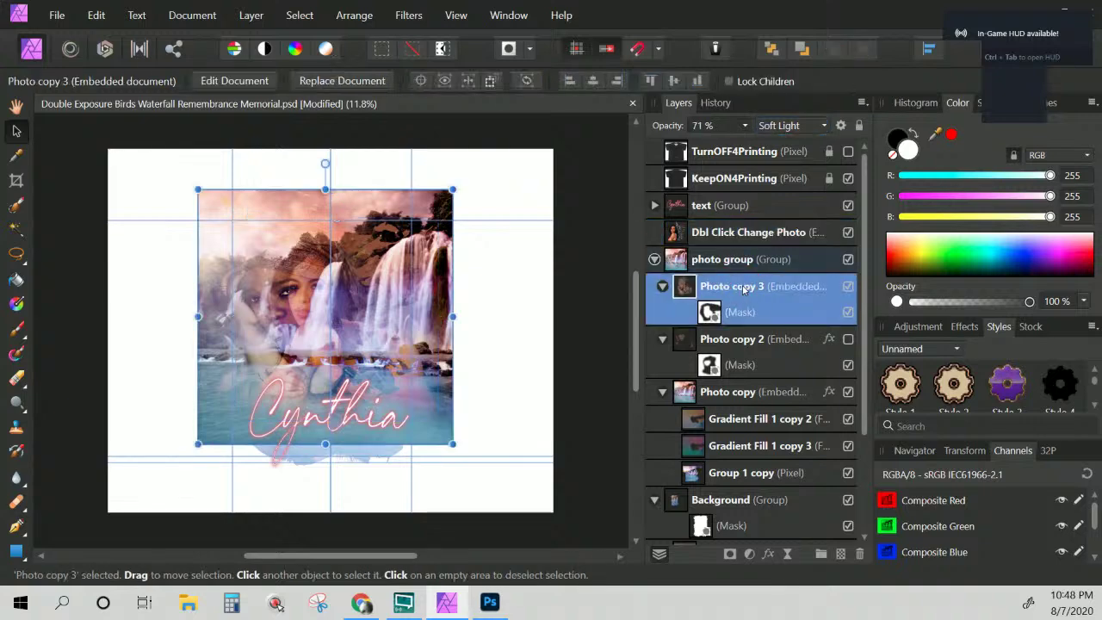
click(737, 233)
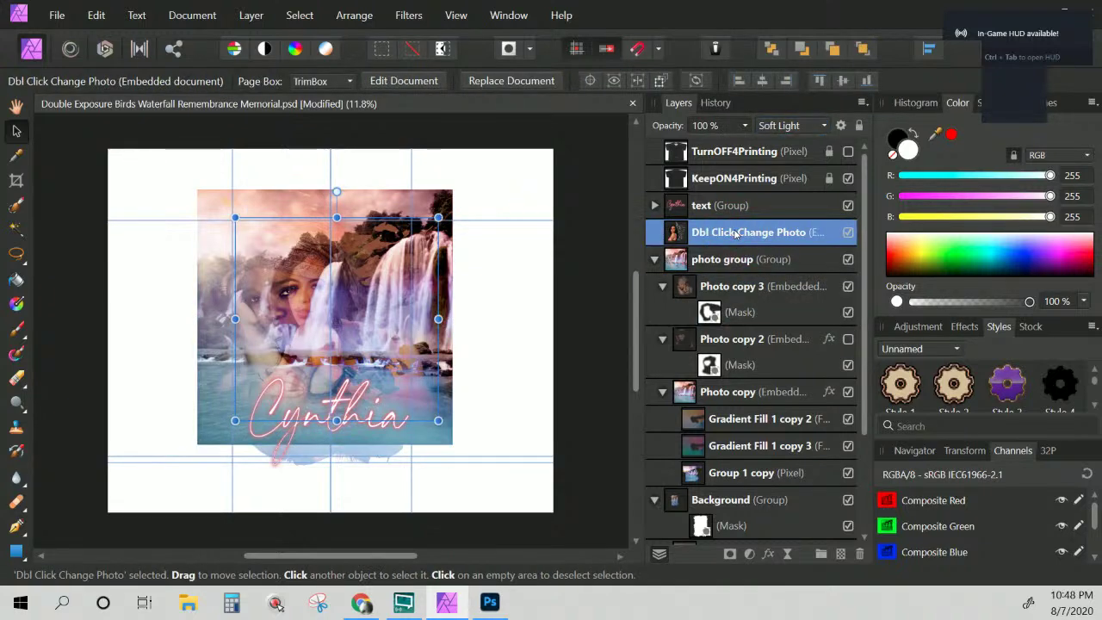
click(746, 290)
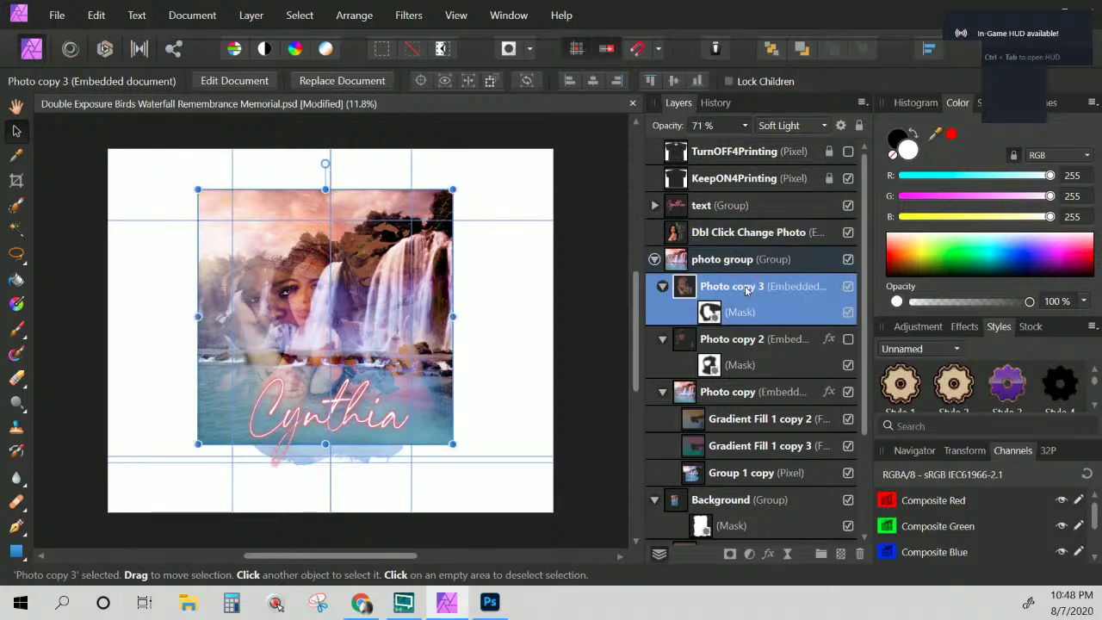
click(742, 341)
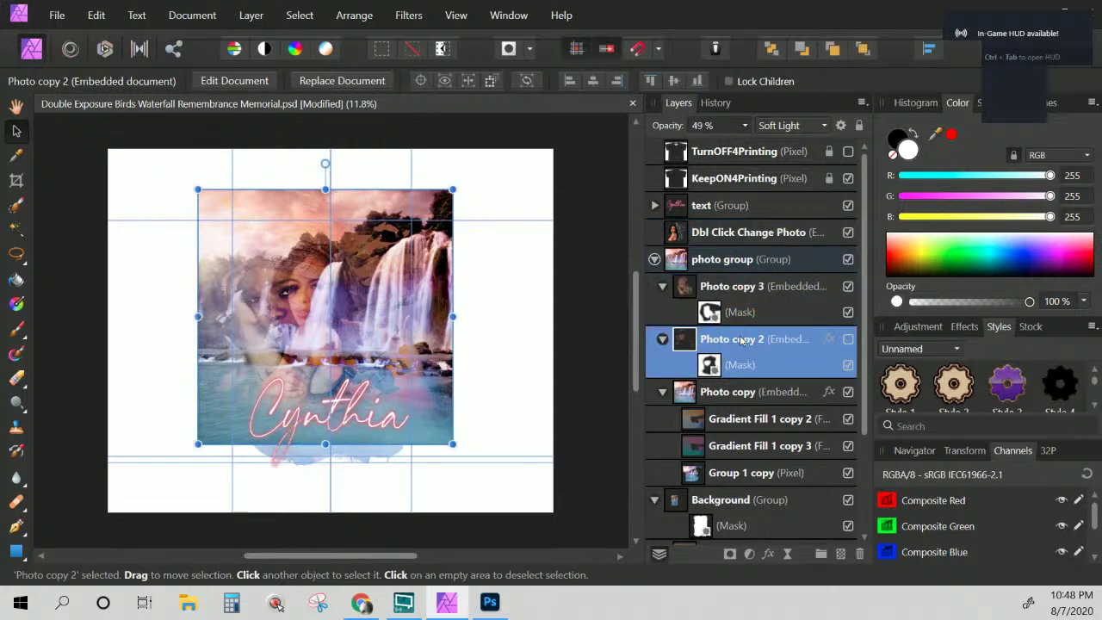
drag(741, 340, 731, 319)
ctrl+click(758, 289)
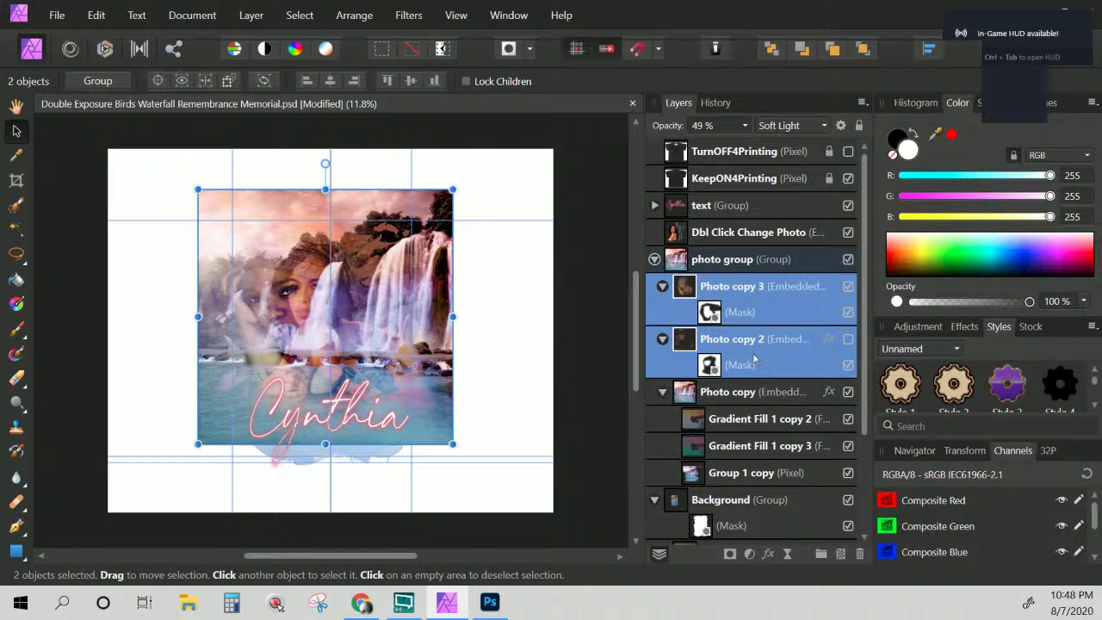
click(736, 291)
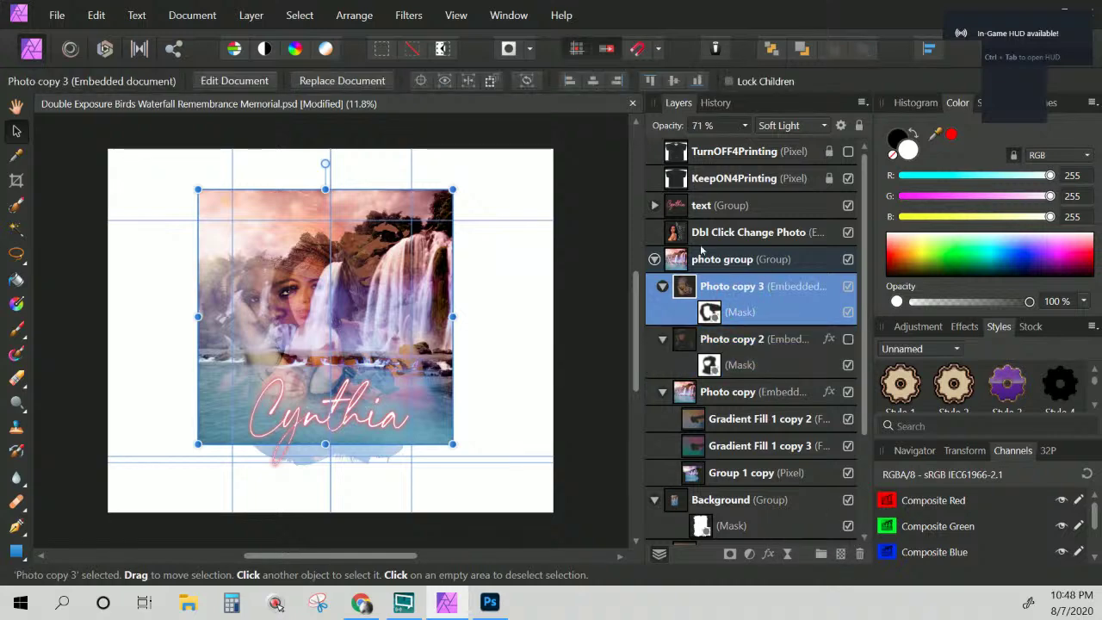
click(763, 233)
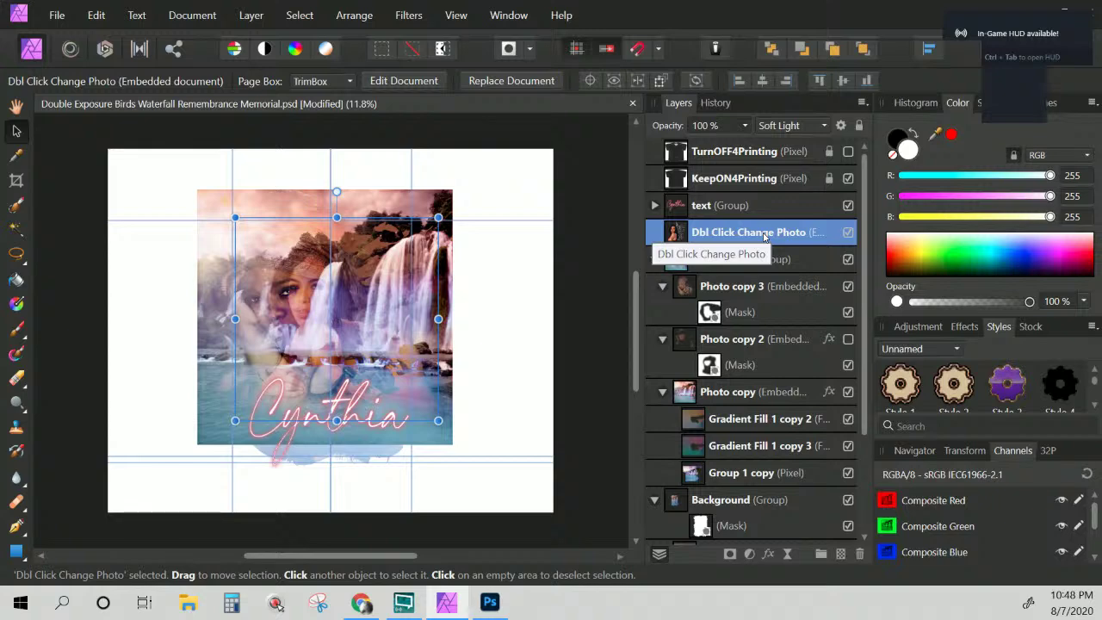
Delete the Photo copy 3 and Photo copy 2 layers together with their masks from the photo group
click(708, 368)
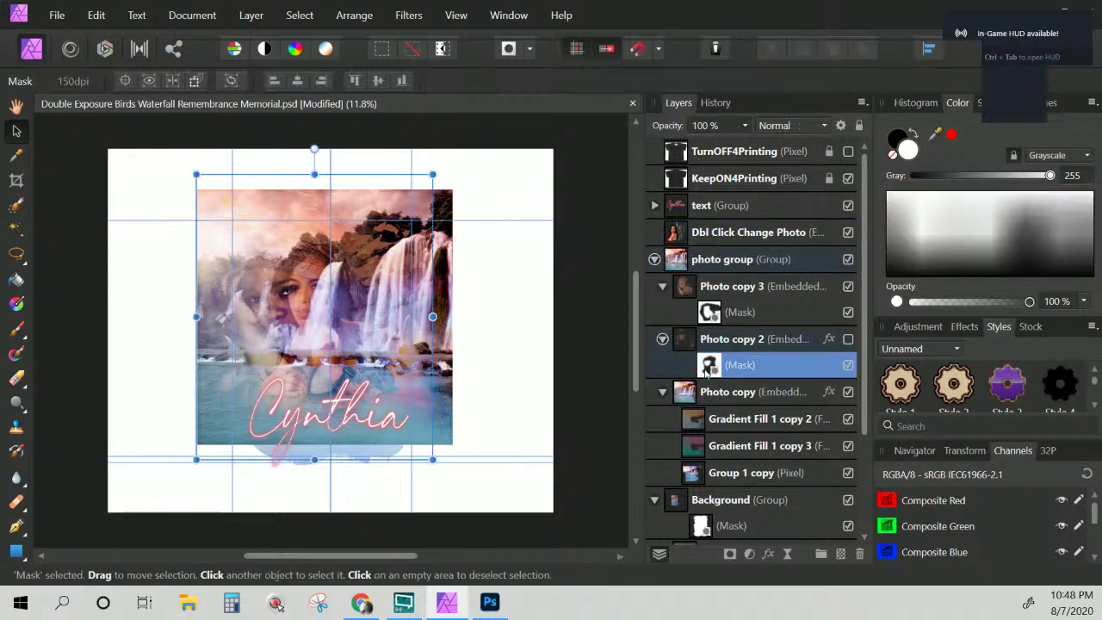
click(727, 291)
shift+click(747, 353)
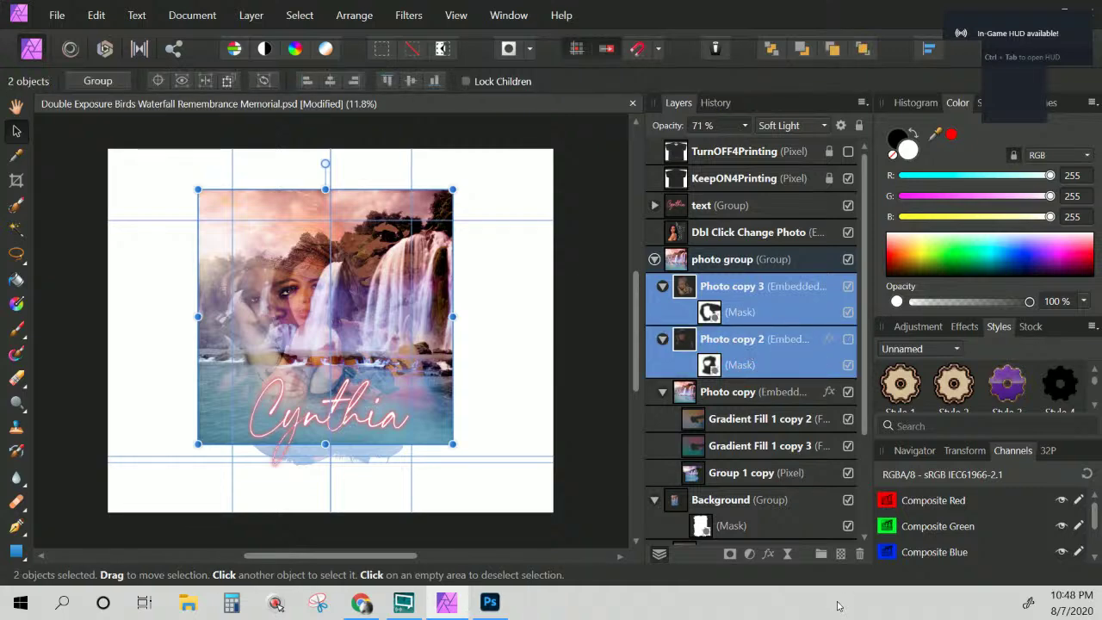
click(859, 555)
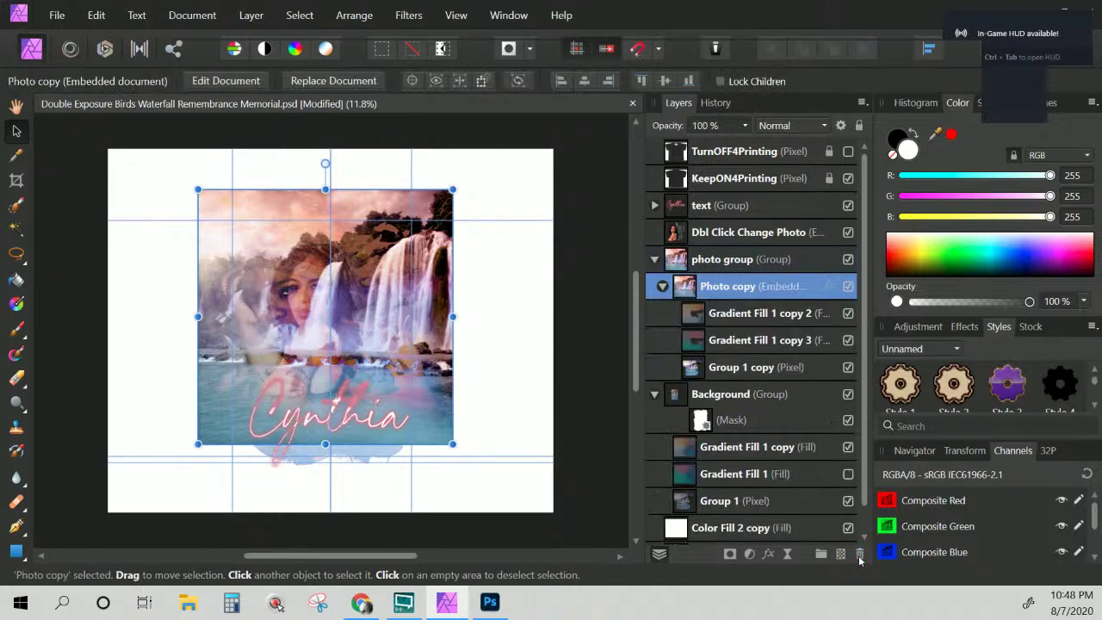
Move the Dbl Click Change Photo portrait down and to the right, away from the original blended portrait
click(710, 235)
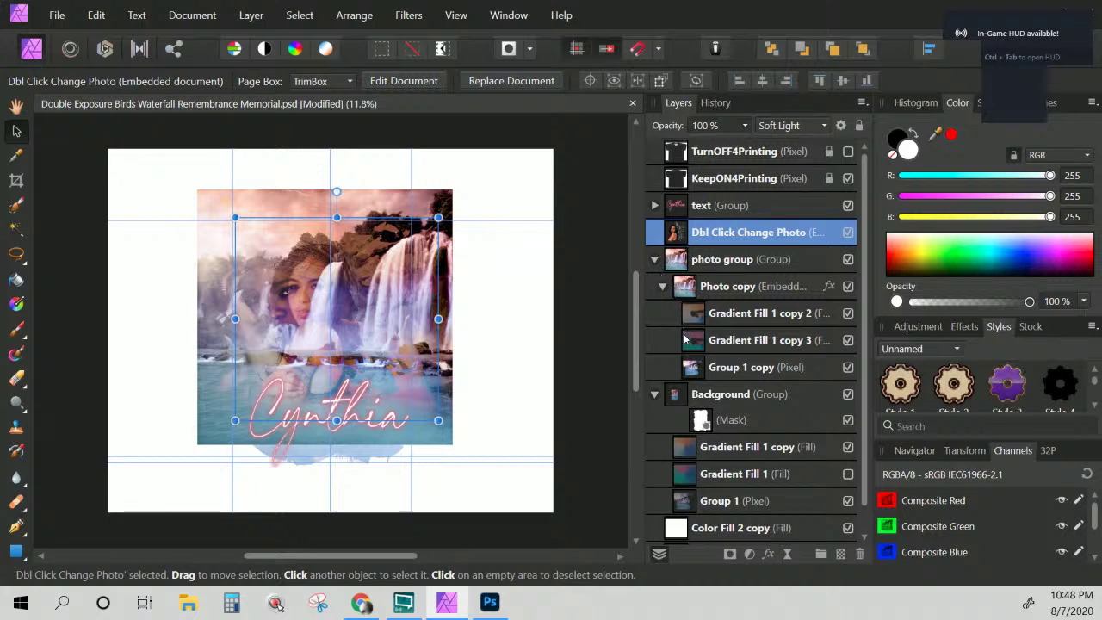
click(247, 336)
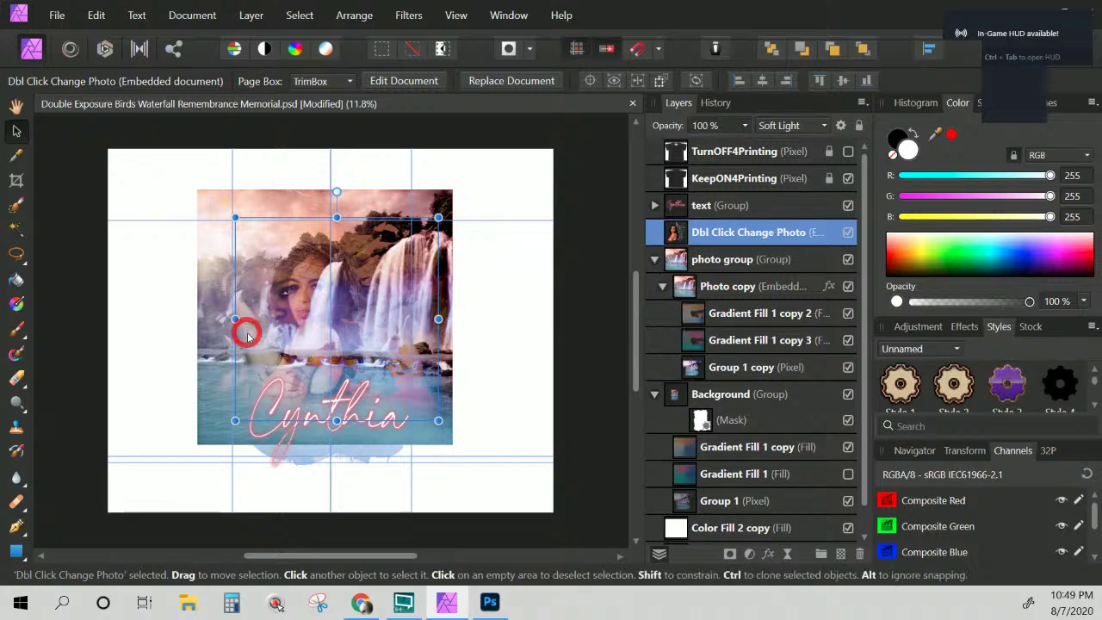
click(112, 348)
drag(244, 308, 267, 303)
click(275, 303)
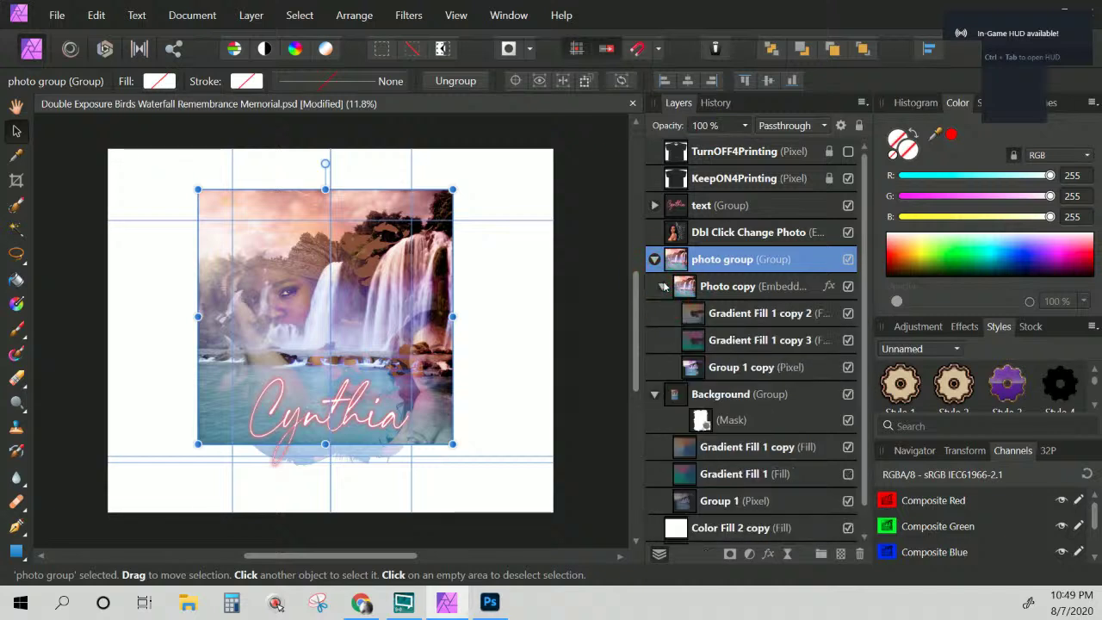
Hide the Group 1 copy layer and toggle the Photo copy layer off and on to check its contribution
click(742, 368)
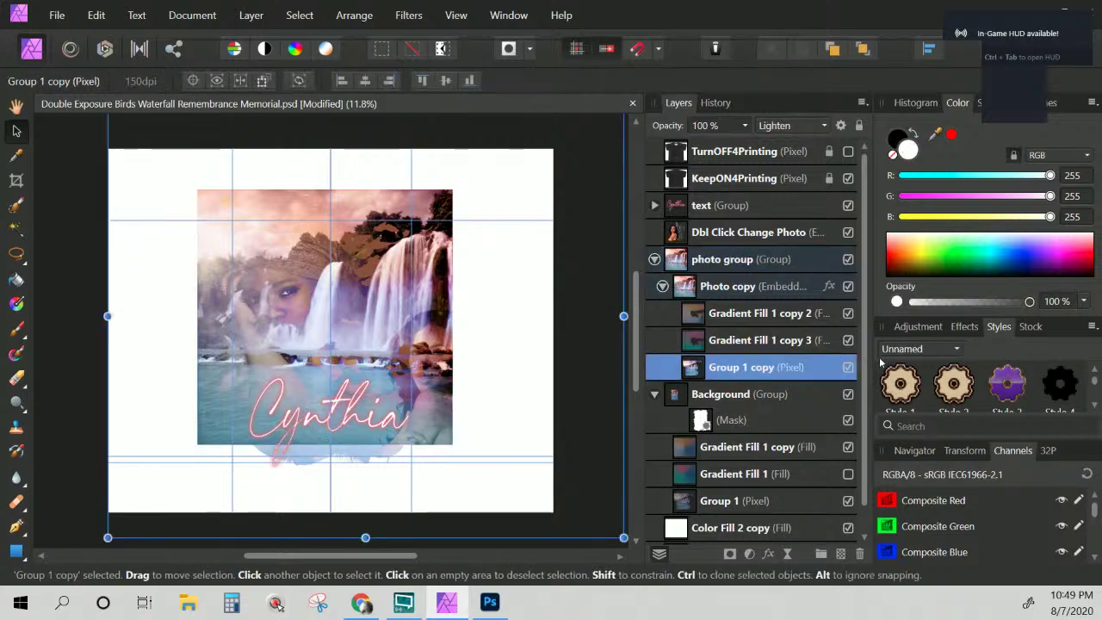
click(848, 368)
click(848, 367)
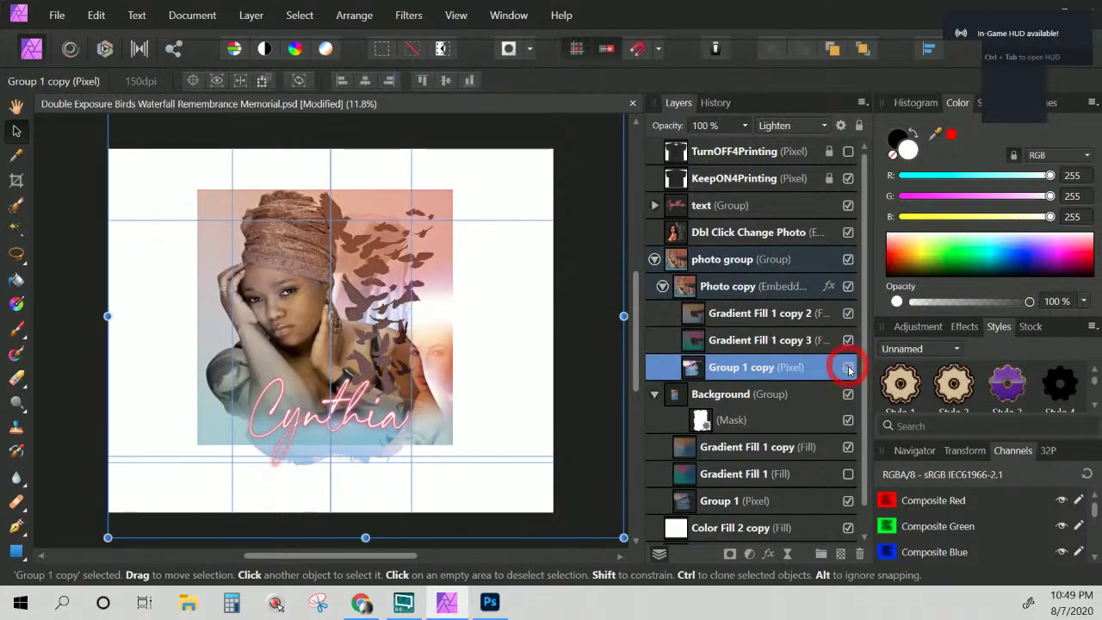
click(848, 368)
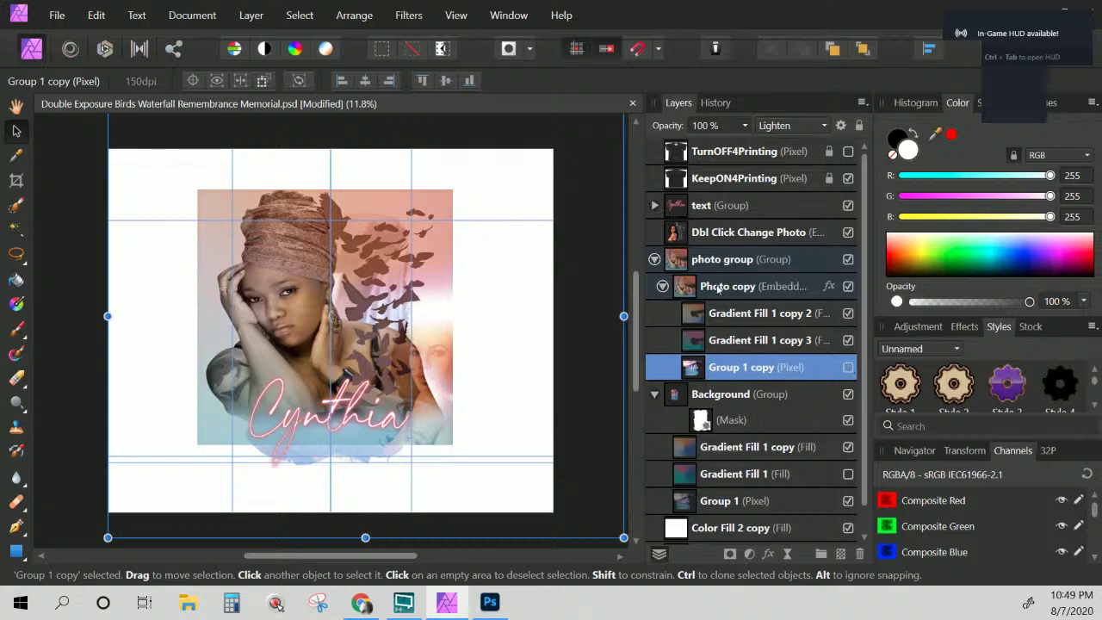
click(848, 286)
click(848, 287)
Delete the Gradient Fill 1 copy 3 and Gradient Fill 1 copy 2 layers nested in Photo copy
click(765, 298)
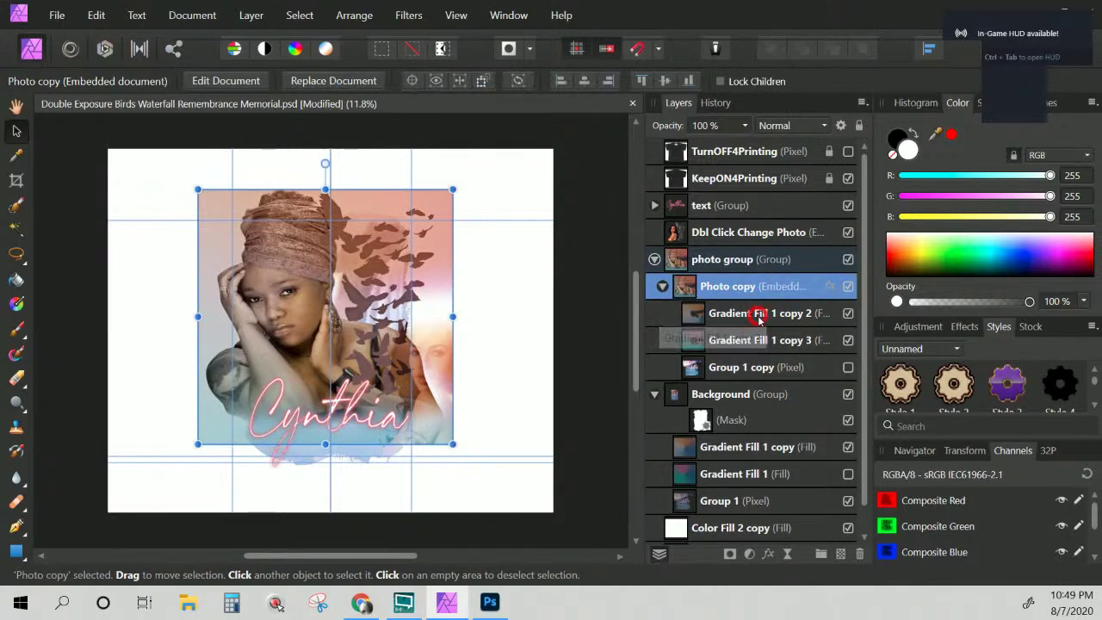
click(757, 315)
shift+click(754, 341)
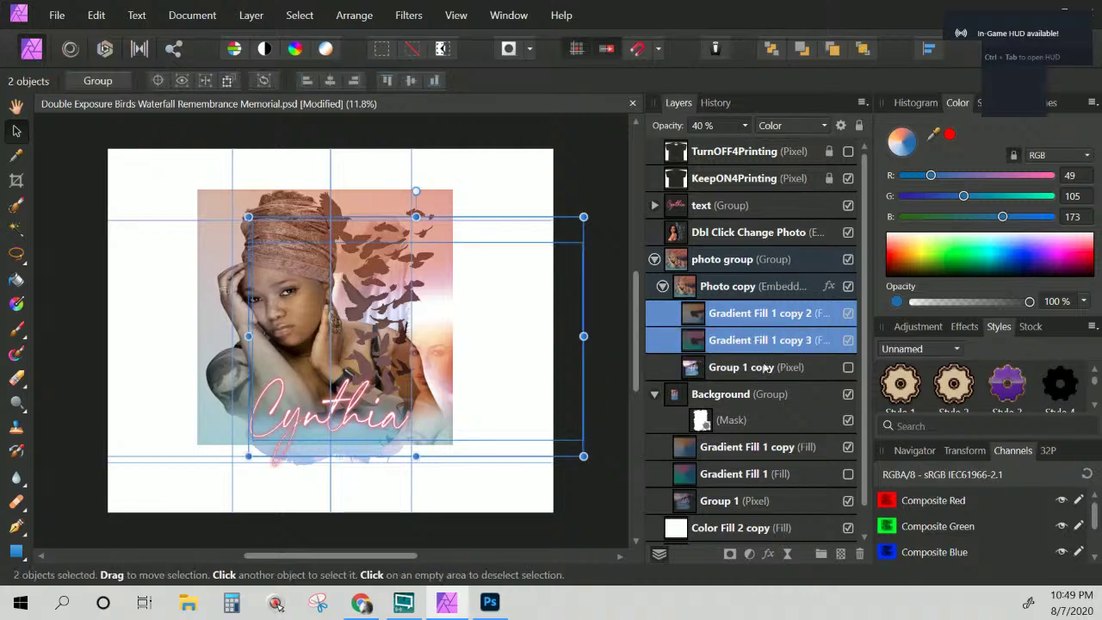
click(764, 367)
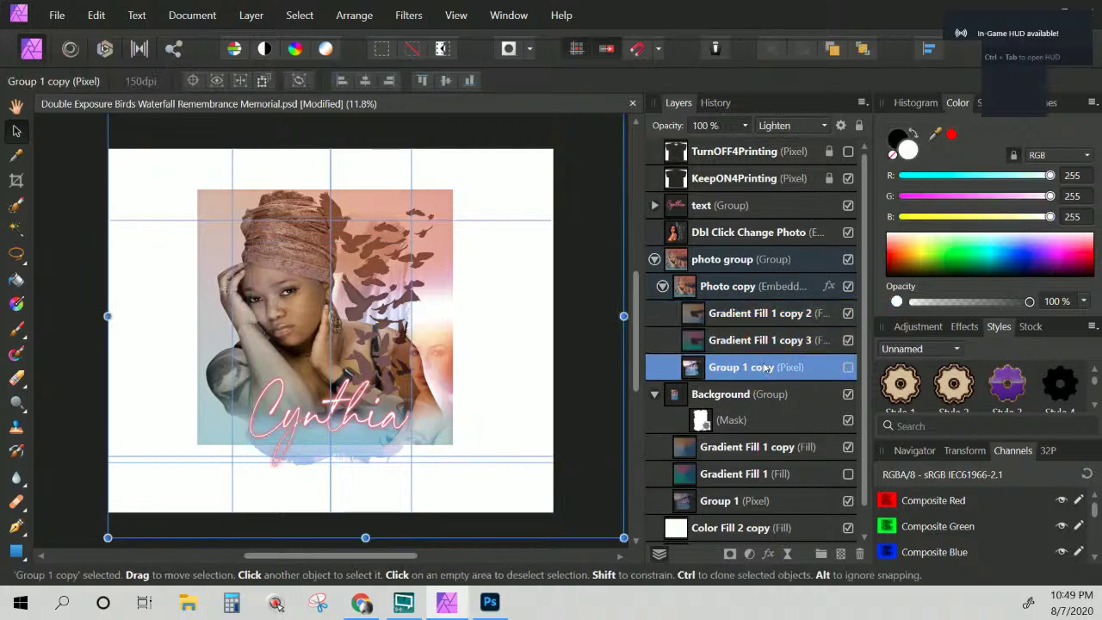
click(751, 340)
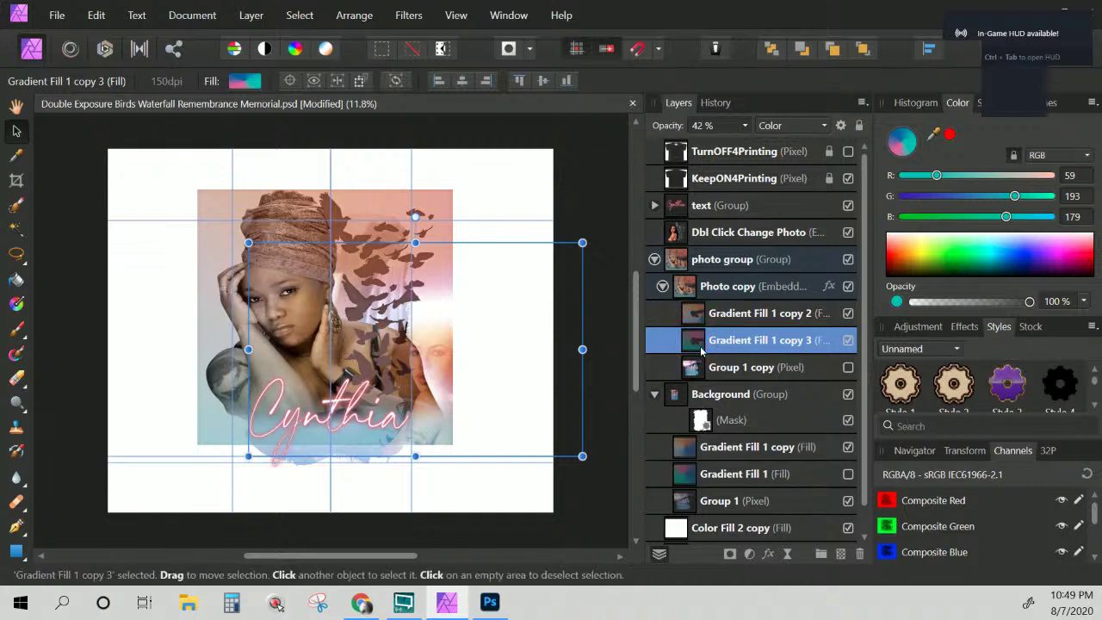
key(Delete)
click(722, 317)
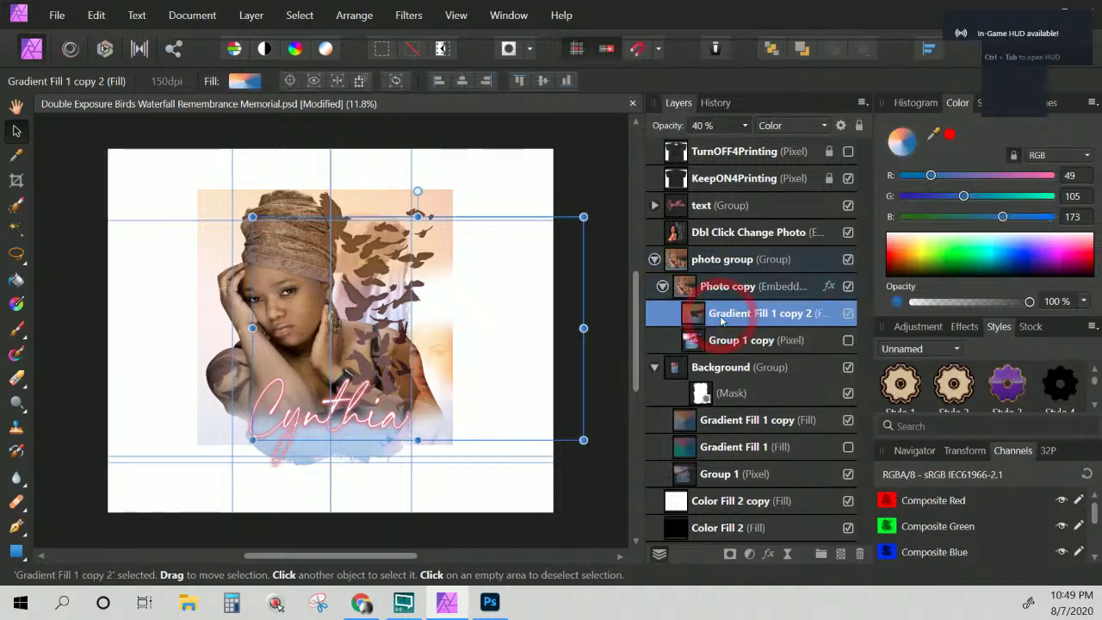
key(Delete)
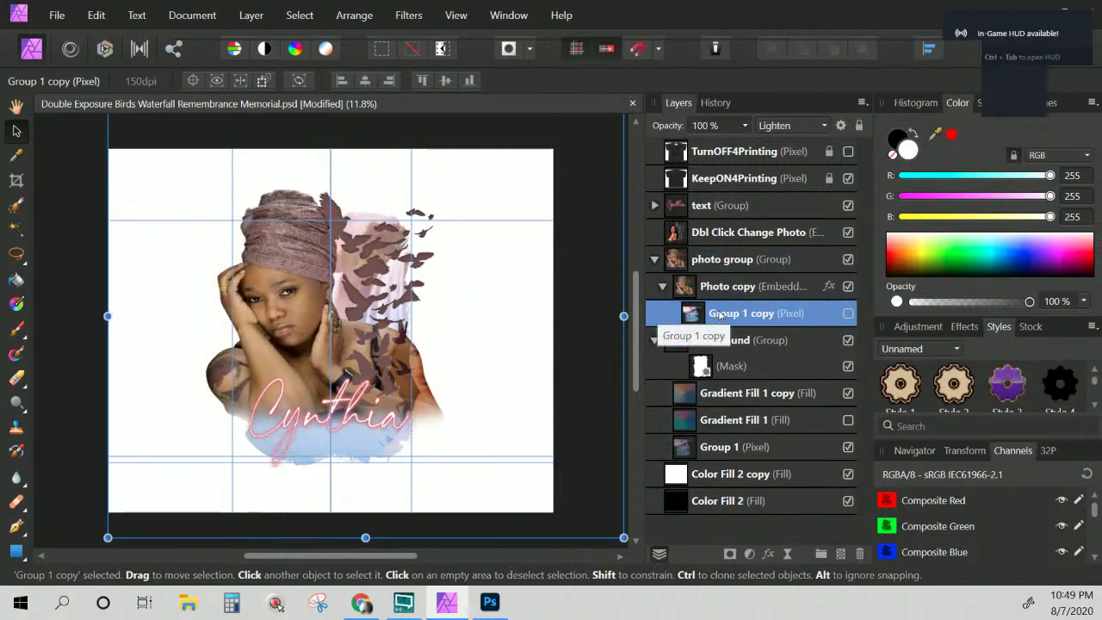
Nest the hidden Group 1 copy layer inside the Dbl Click Change Photo layer
drag(720, 316, 707, 241)
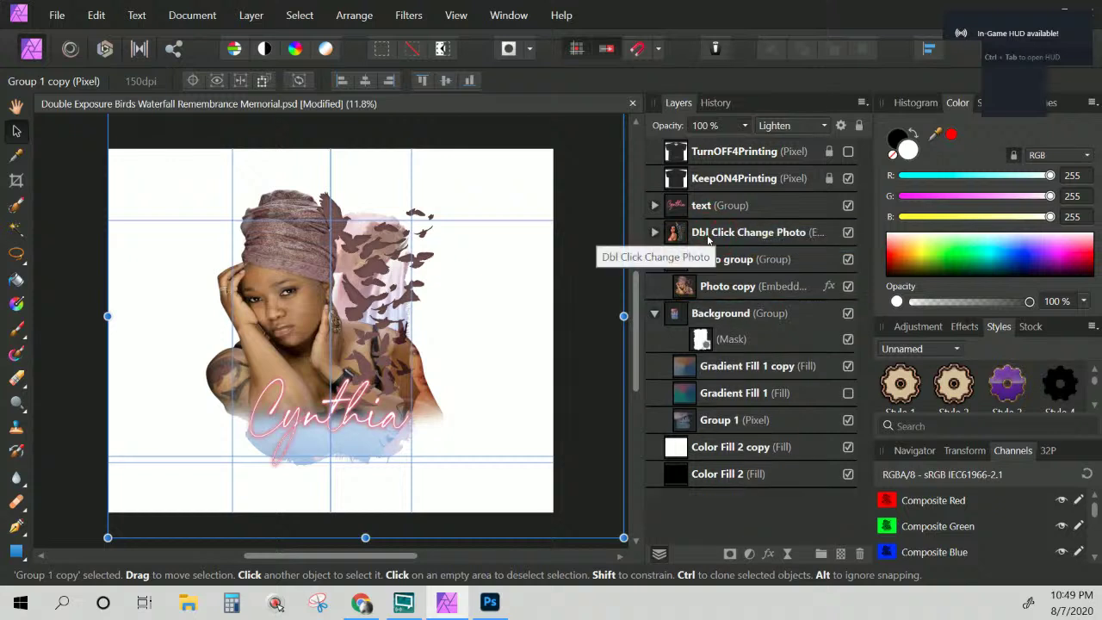
click(711, 270)
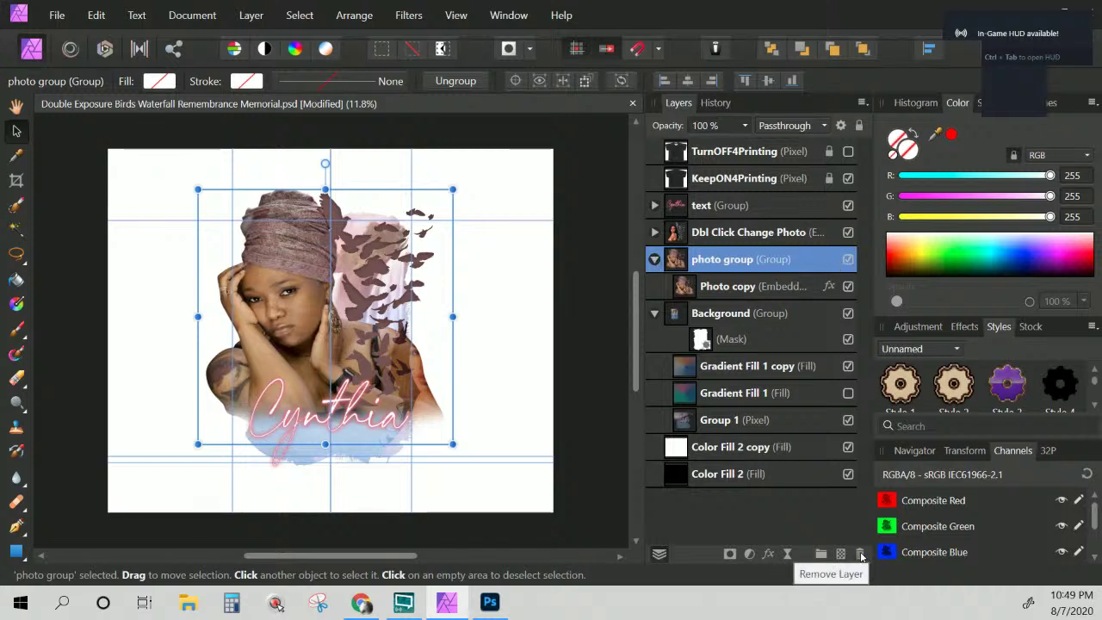
Save the Photo copy layer's effects as a new style in the Unnamed category
click(768, 286)
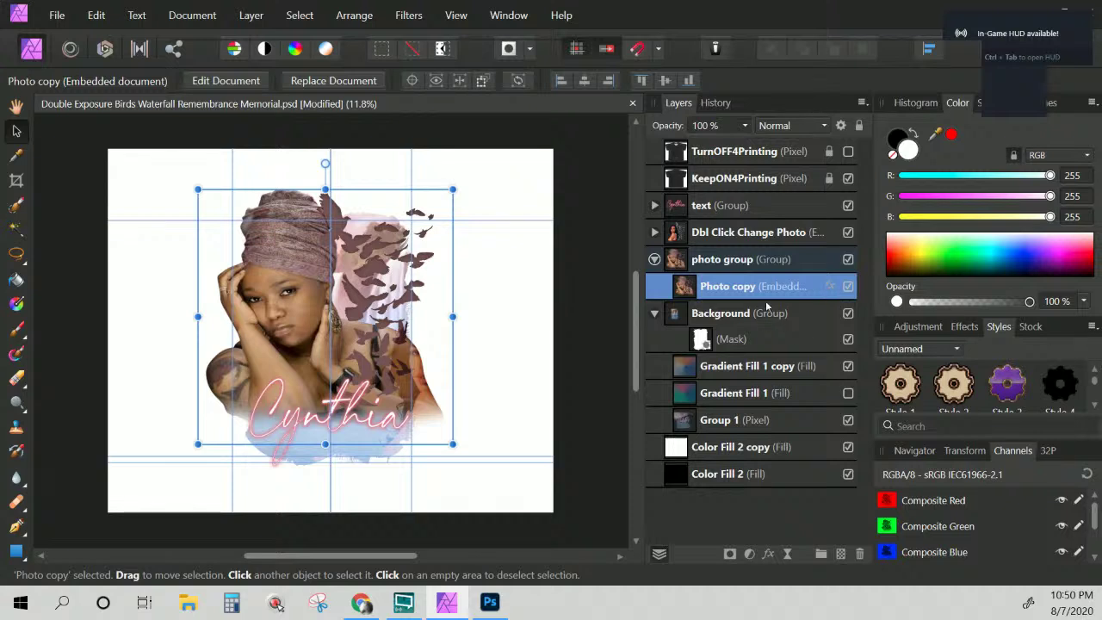
click(1092, 327)
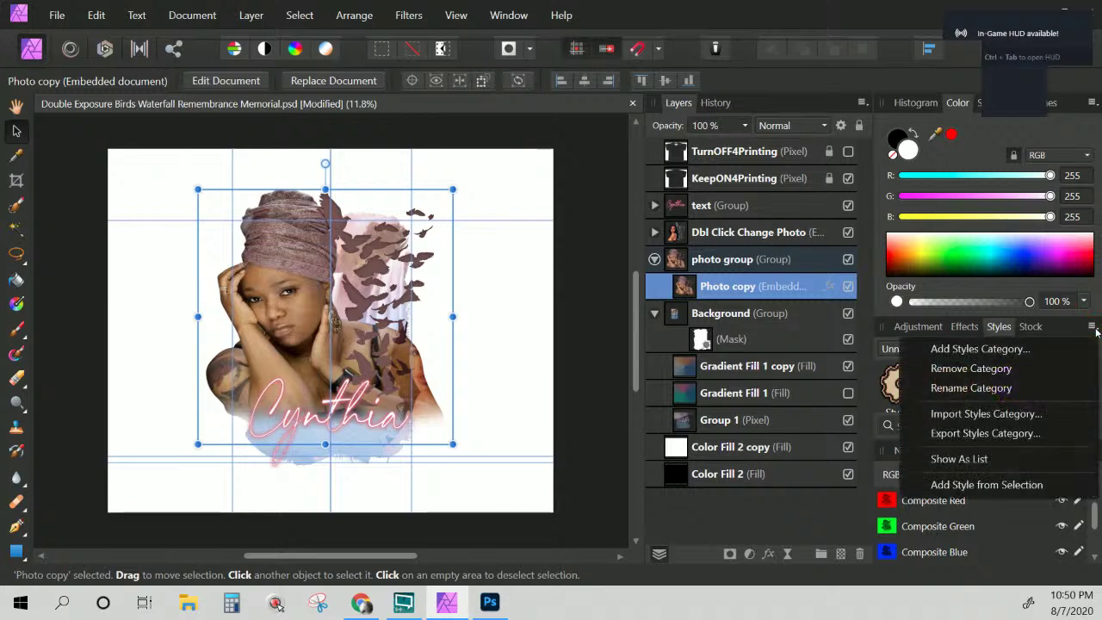
click(995, 485)
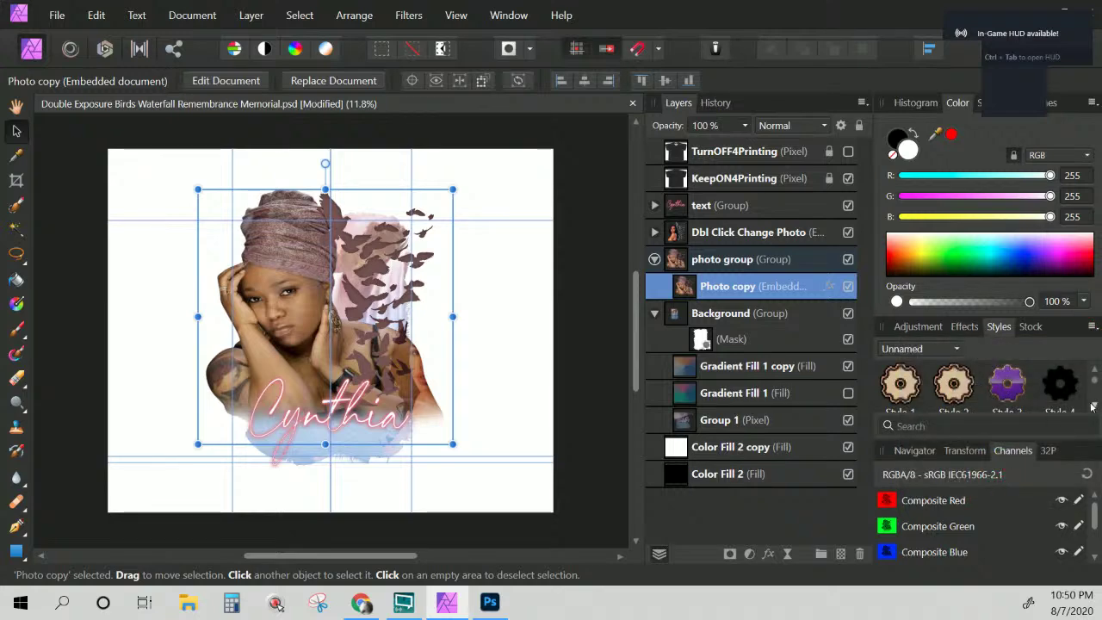
scroll(1091, 406, down, 3)
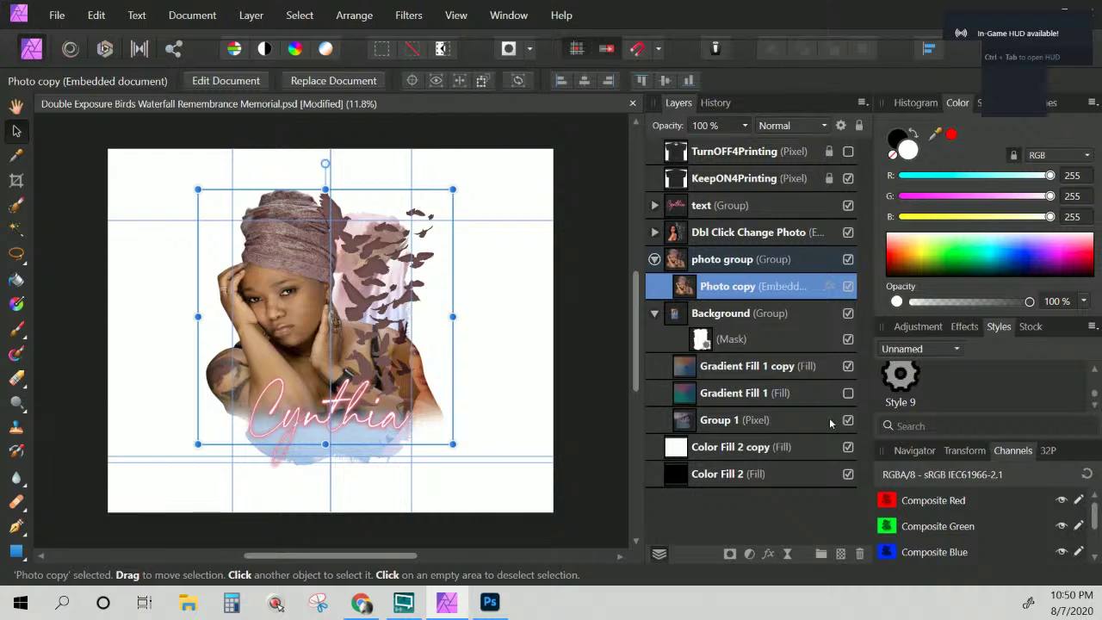
Delete the photo group containing the original Photo copy layer
click(769, 262)
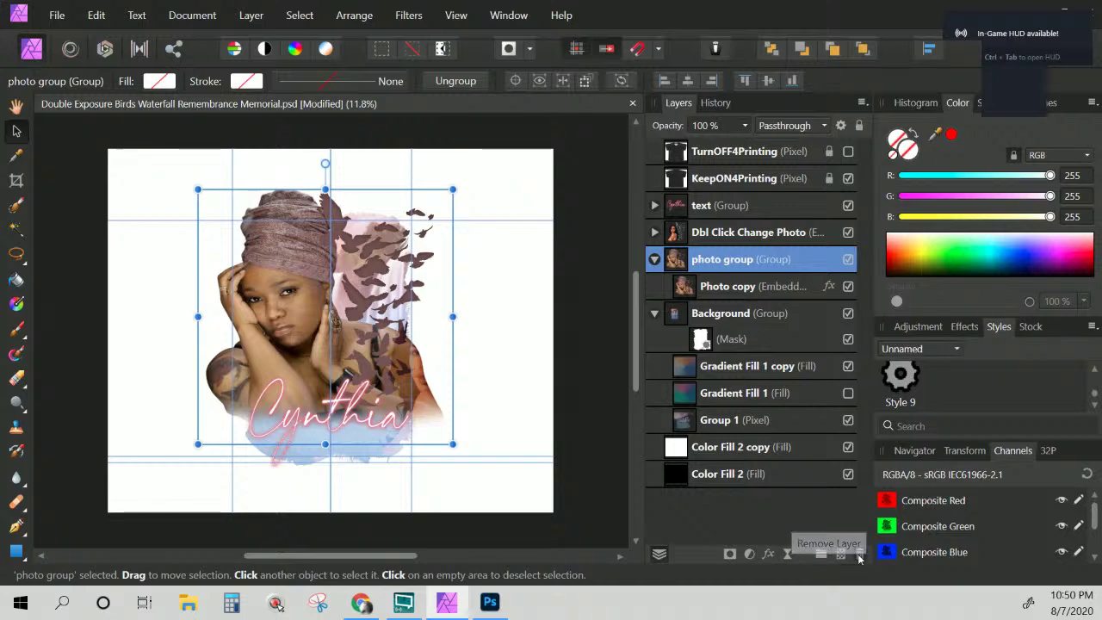
click(858, 556)
Move the Dbl Click Change Photo portrait back over the center of the waterfall background
click(711, 231)
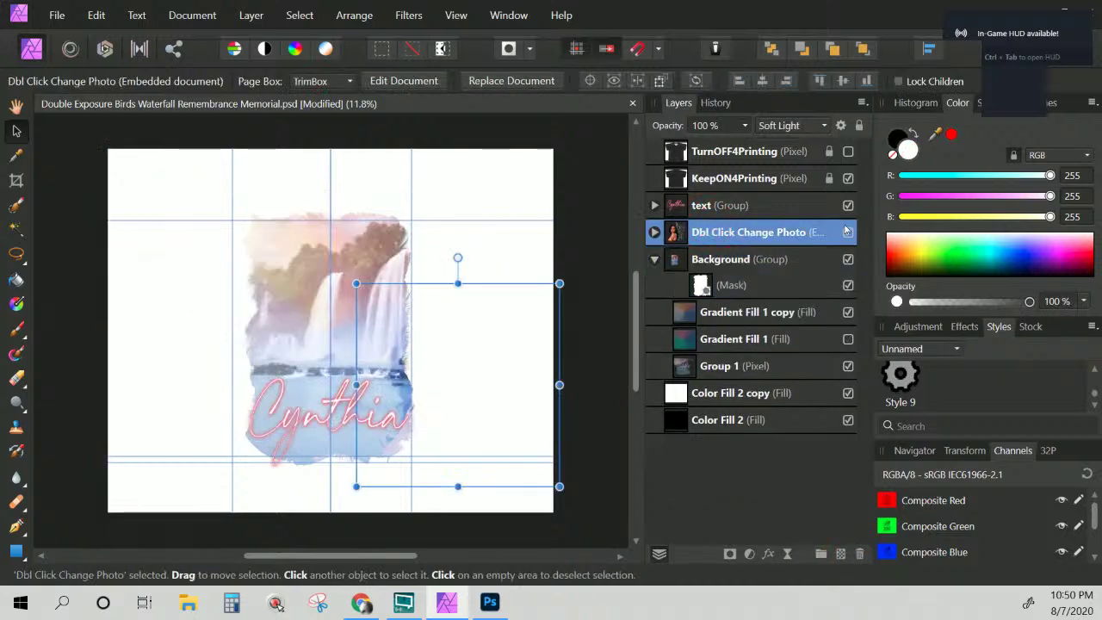
click(848, 233)
drag(465, 413, 342, 344)
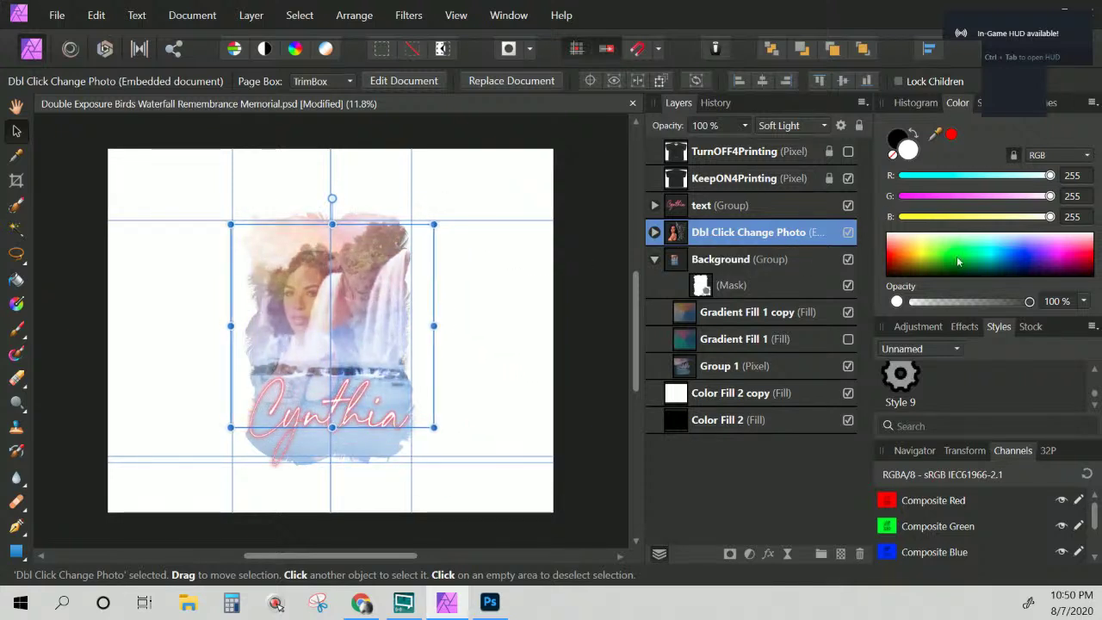
Apply the saved Style 9 to the Dbl Click Change Photo layer and review its layer effects
click(897, 385)
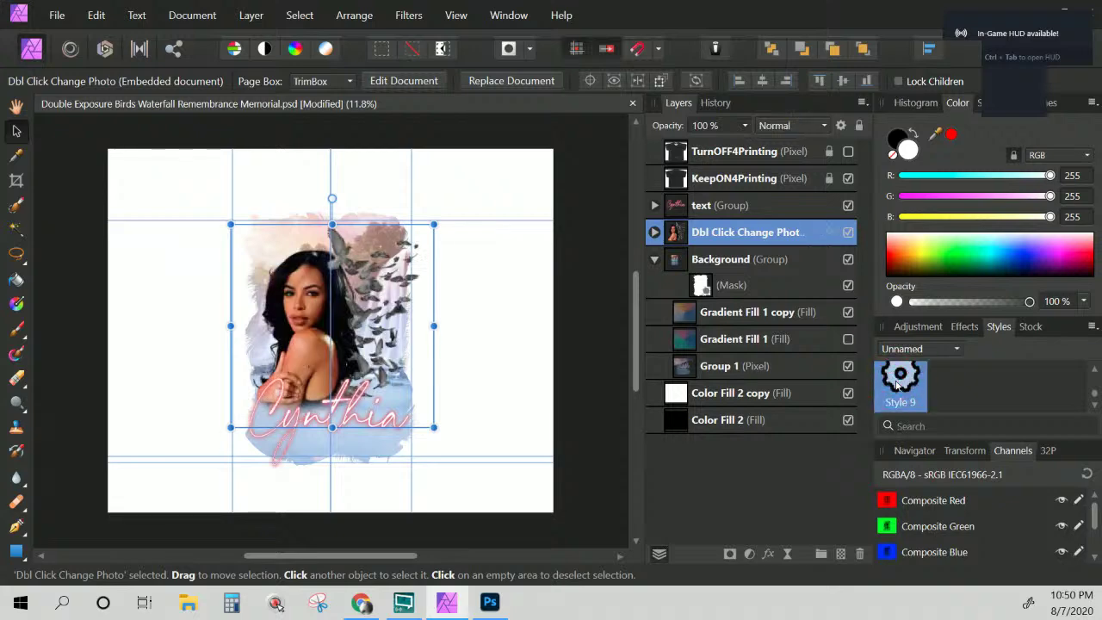
click(832, 231)
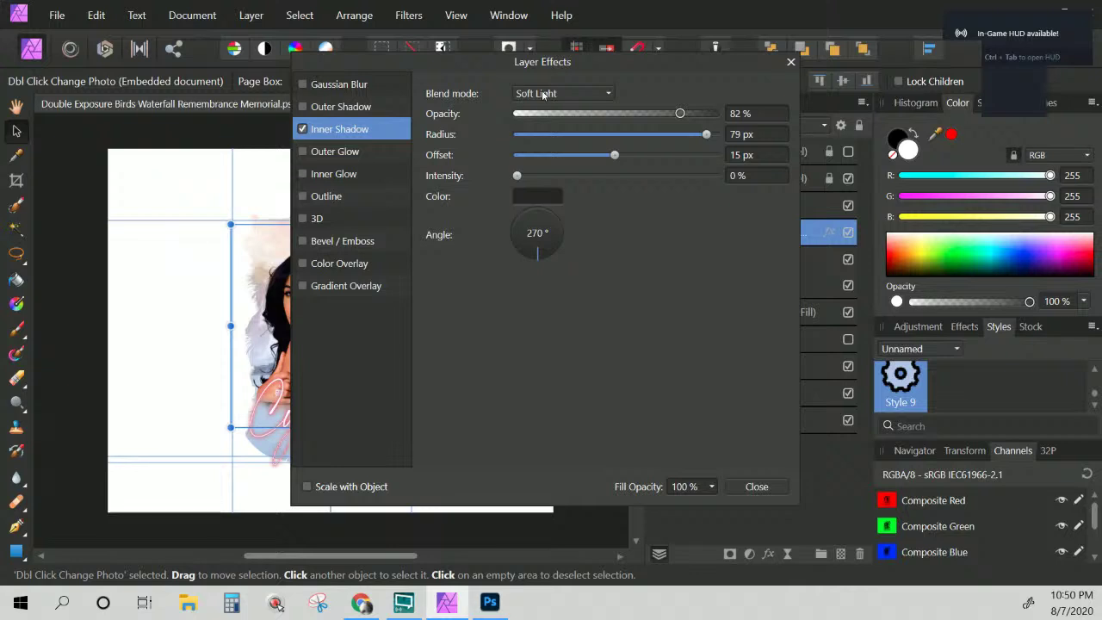
click(756, 486)
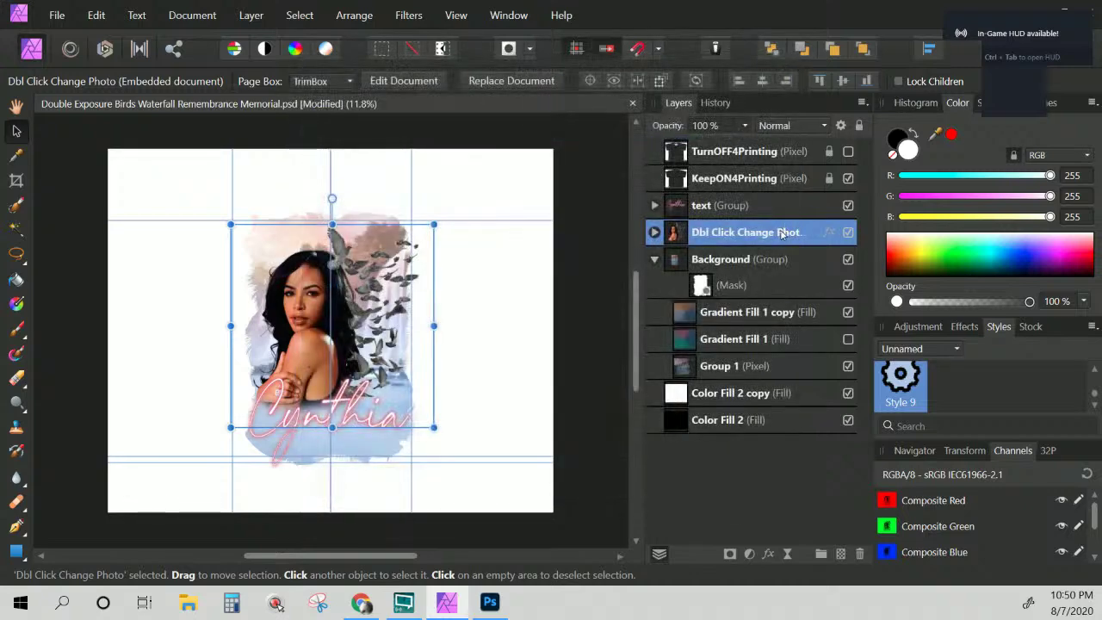
double_click(782, 233)
Set the blend mode of the nested Group 1 copy layer to Normal
click(654, 233)
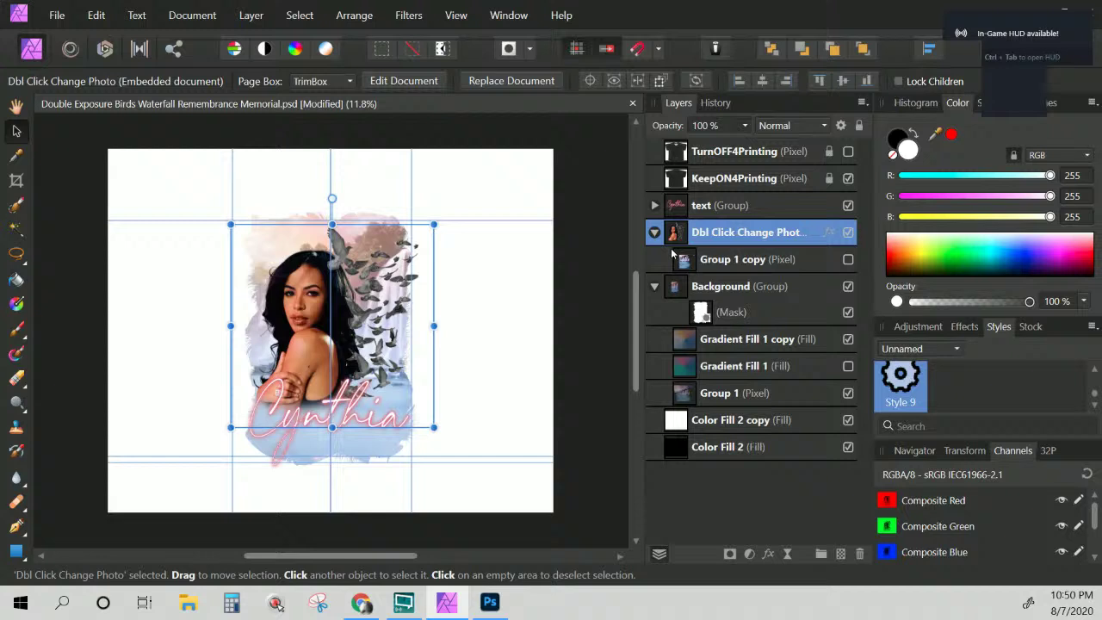
click(717, 260)
double_click(718, 260)
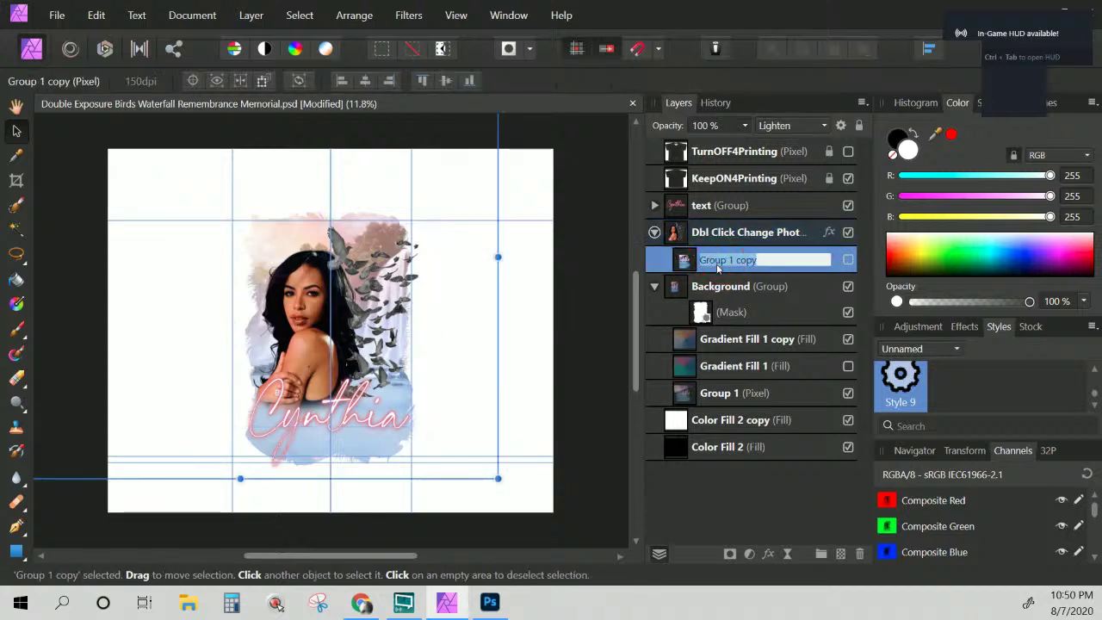
key(Escape)
click(805, 130)
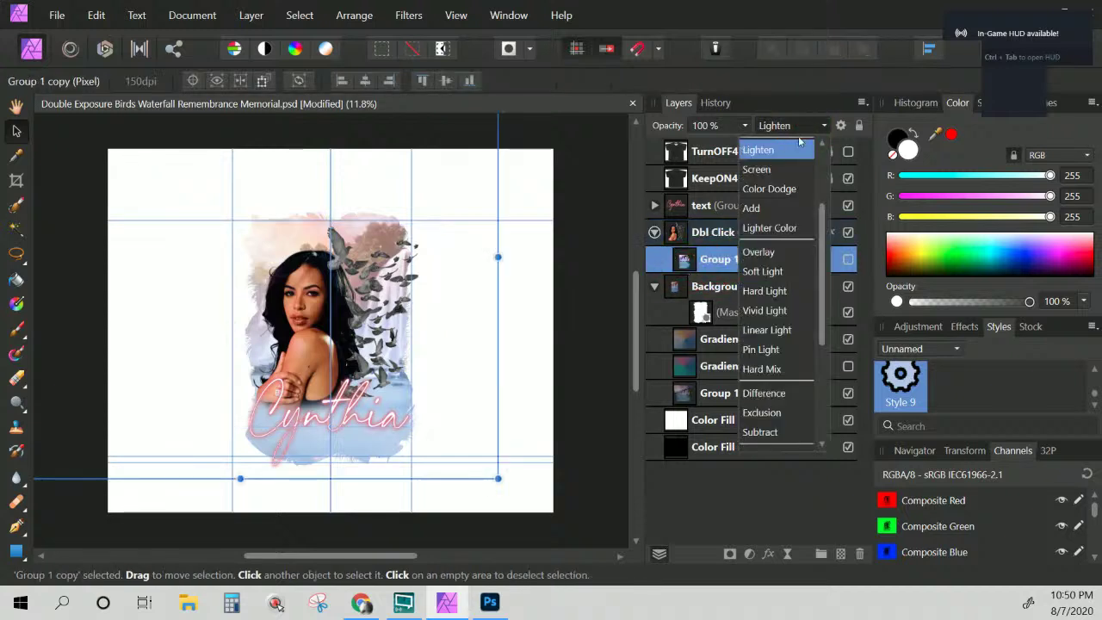
scroll(826, 191, up, 2)
scroll(826, 191, up, 2)
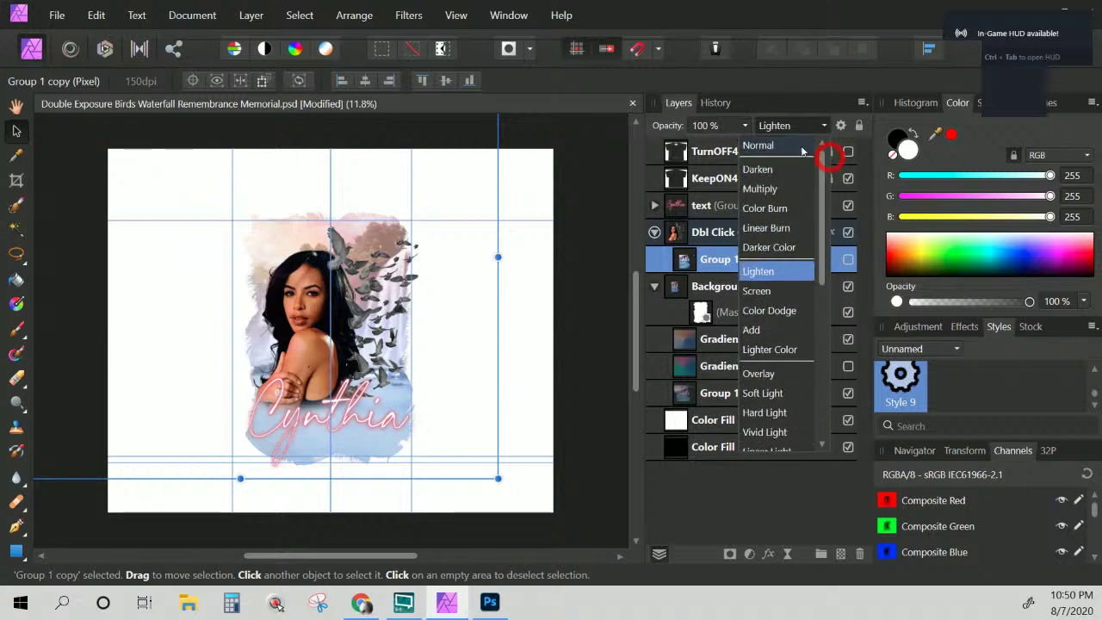
click(795, 145)
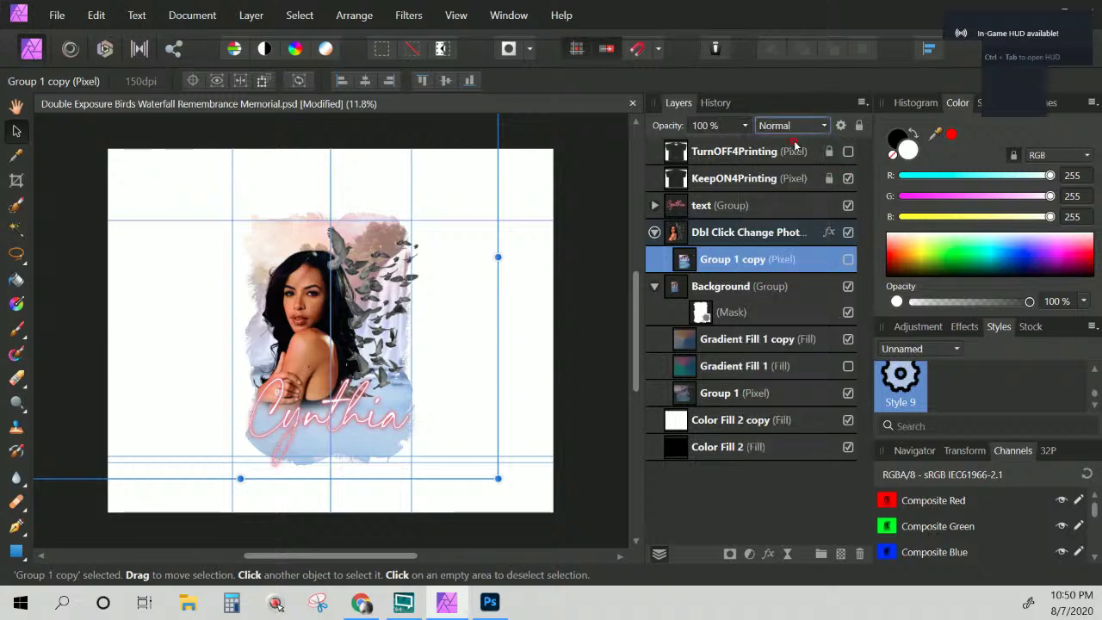
Enable Scale with Object in the Dbl Click Change Photo layer's effects, keeping Inner Shadow on
click(747, 235)
click(828, 231)
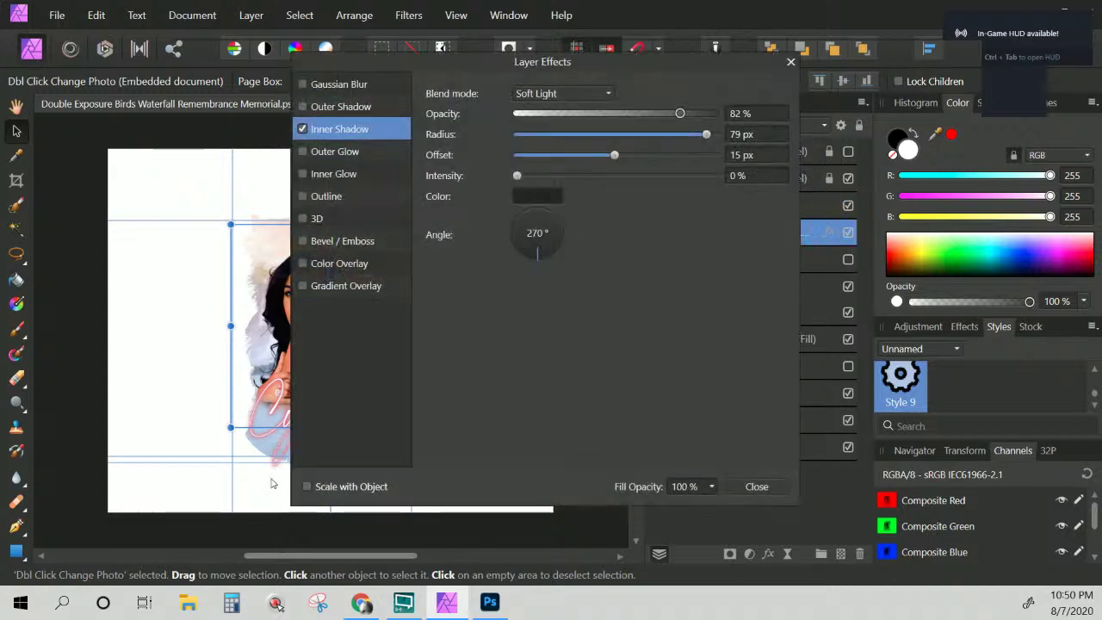
click(310, 486)
click(303, 129)
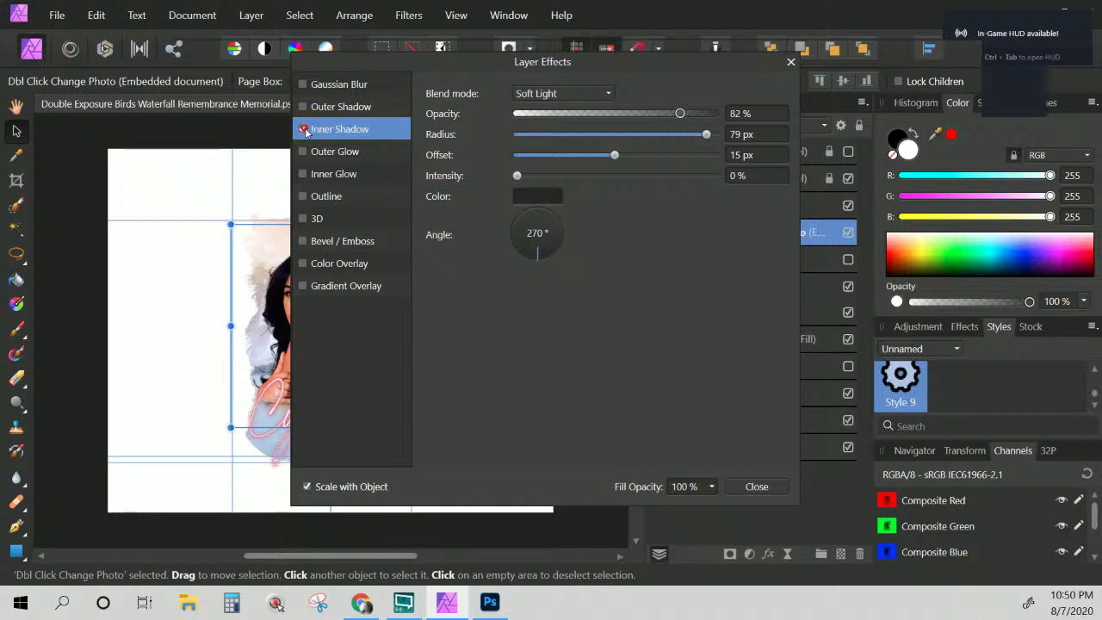
click(303, 129)
click(748, 484)
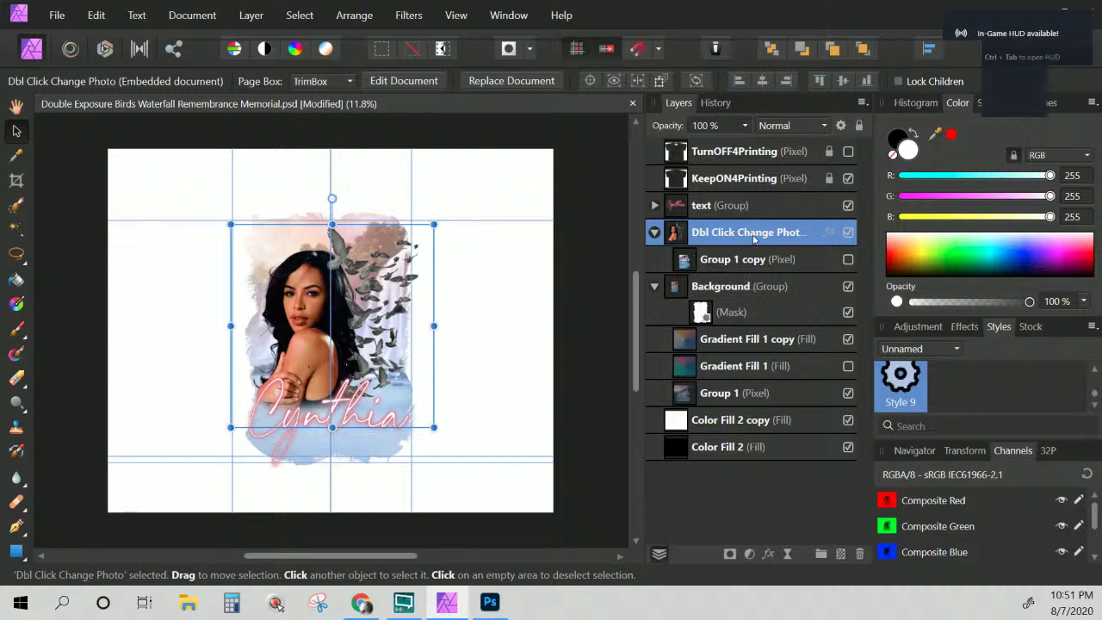
Set the blend mode of the Dbl Click Change Photo layer to Soft Light
double_click(733, 232)
key(Return)
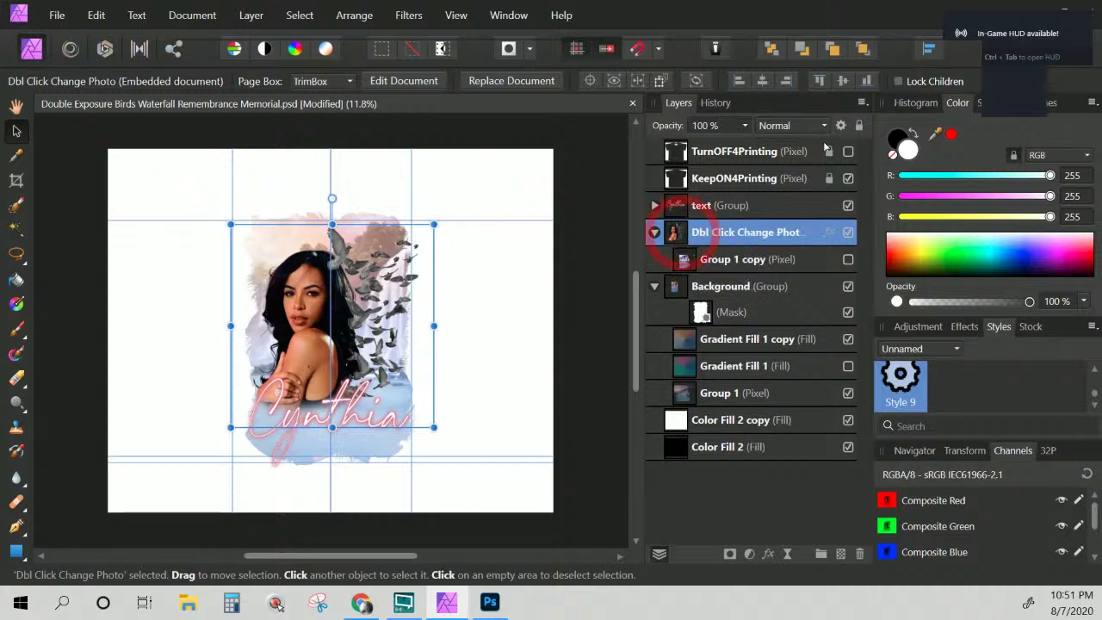
click(790, 125)
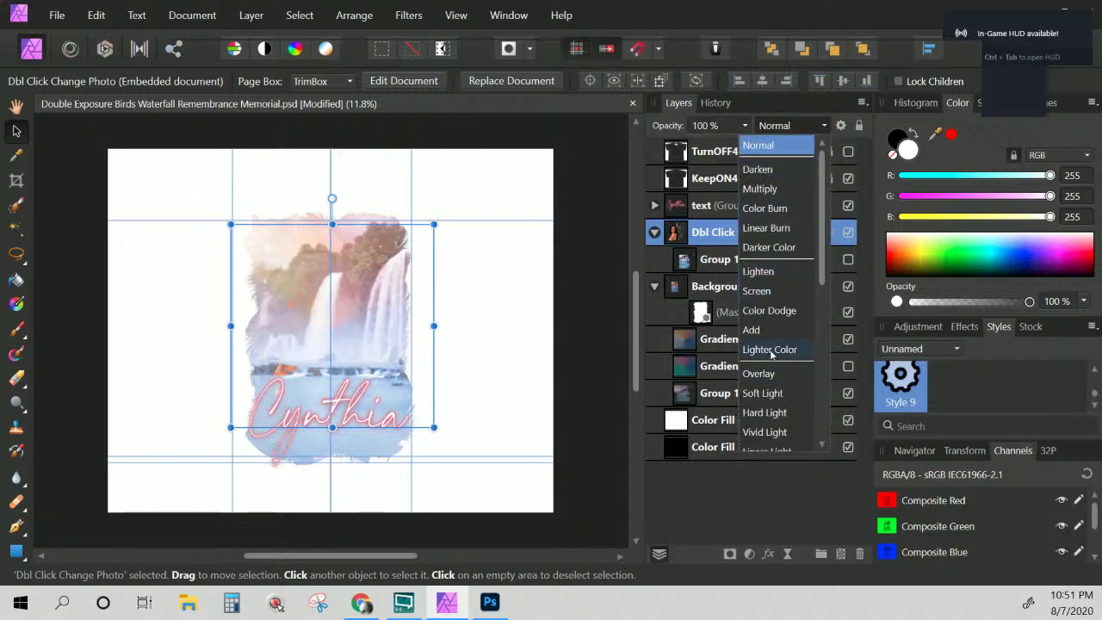
scroll(772, 353, down, 1)
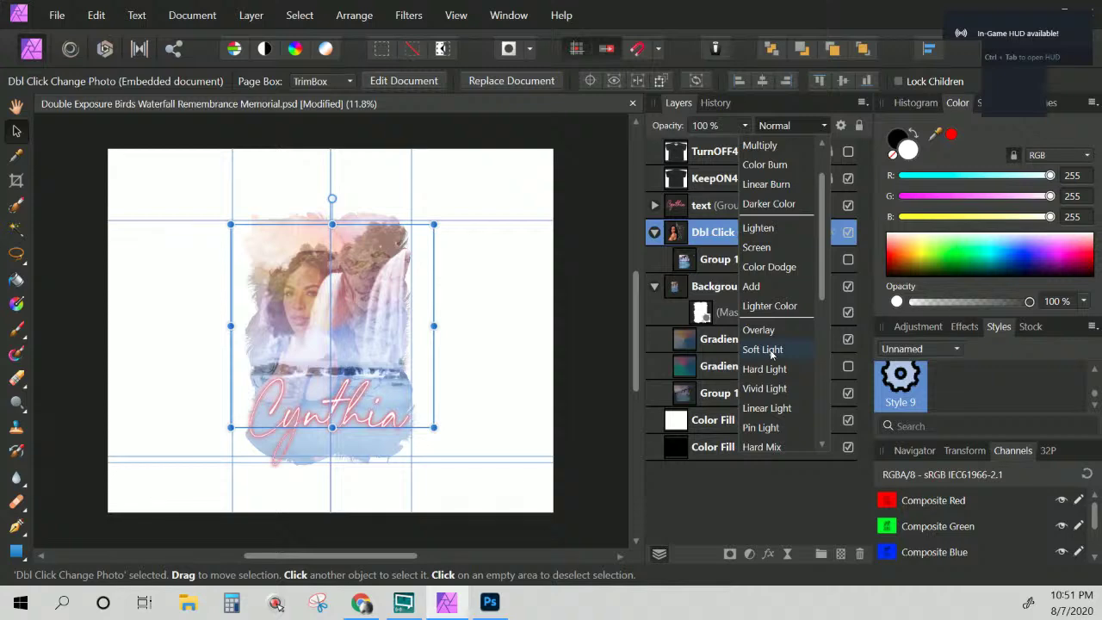
scroll(772, 353, down, 1)
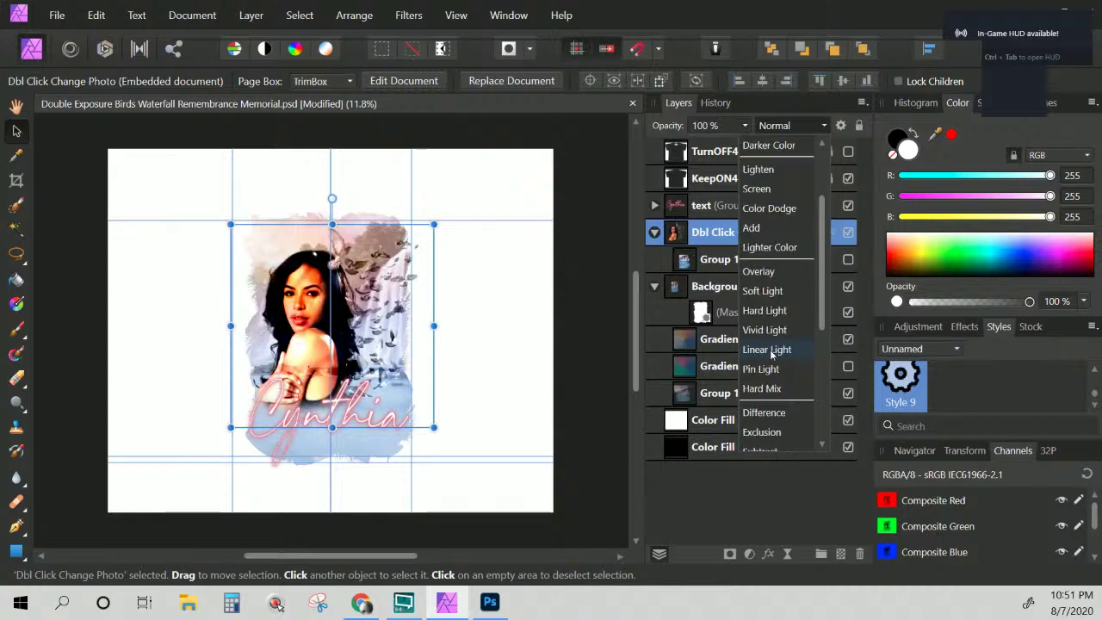
scroll(772, 352, down, 1)
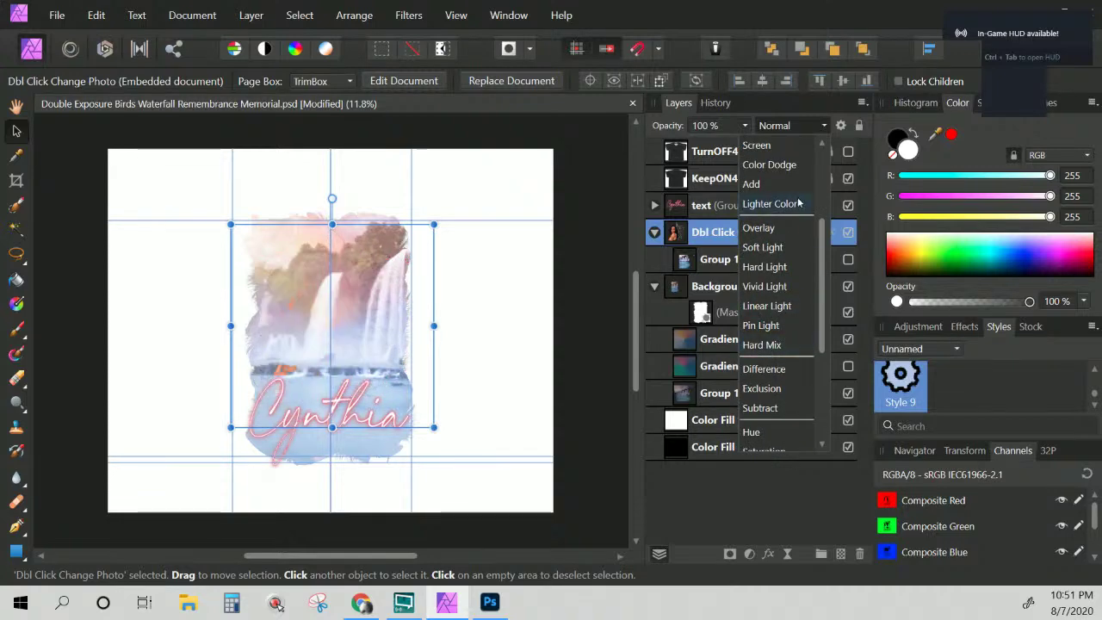
scroll(798, 204, up, 3)
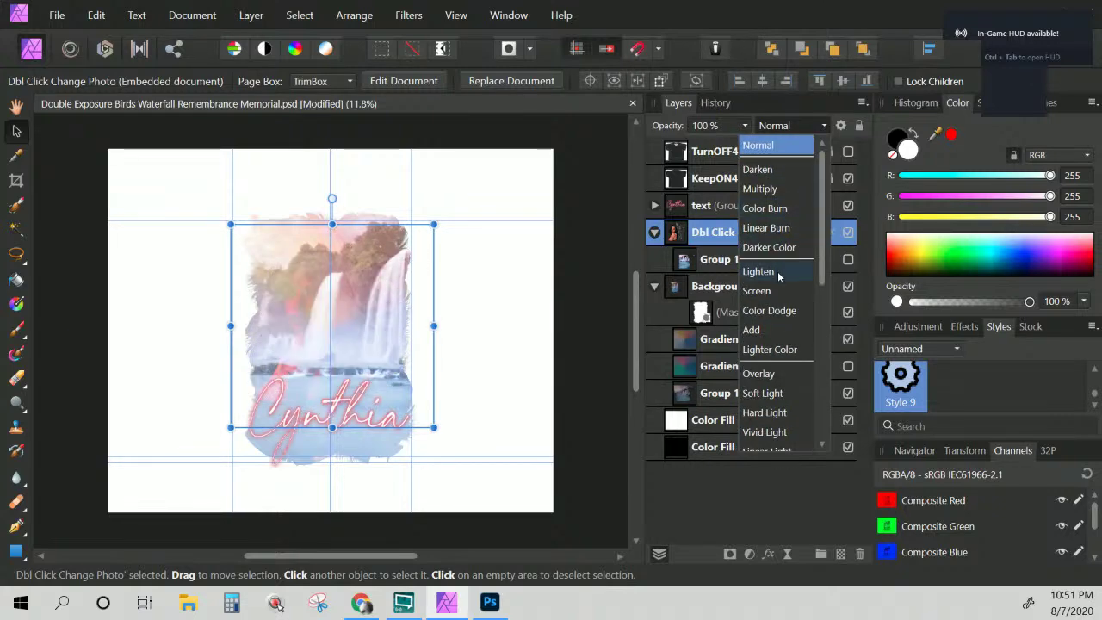
click(762, 395)
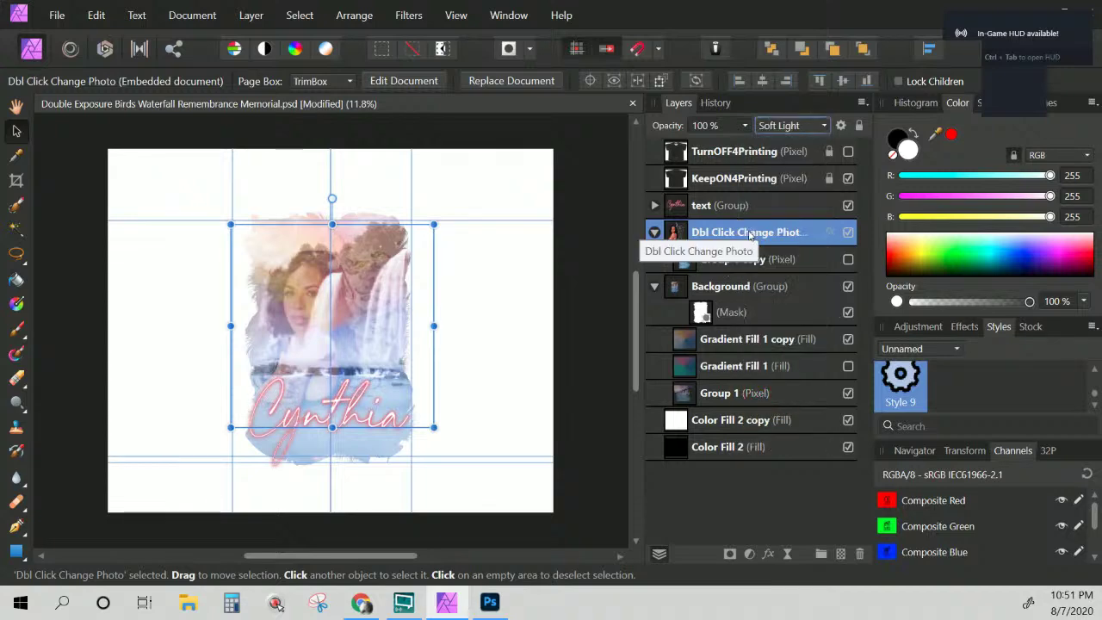
Duplicate the Dbl Click Change Photo layer
right_click(803, 233)
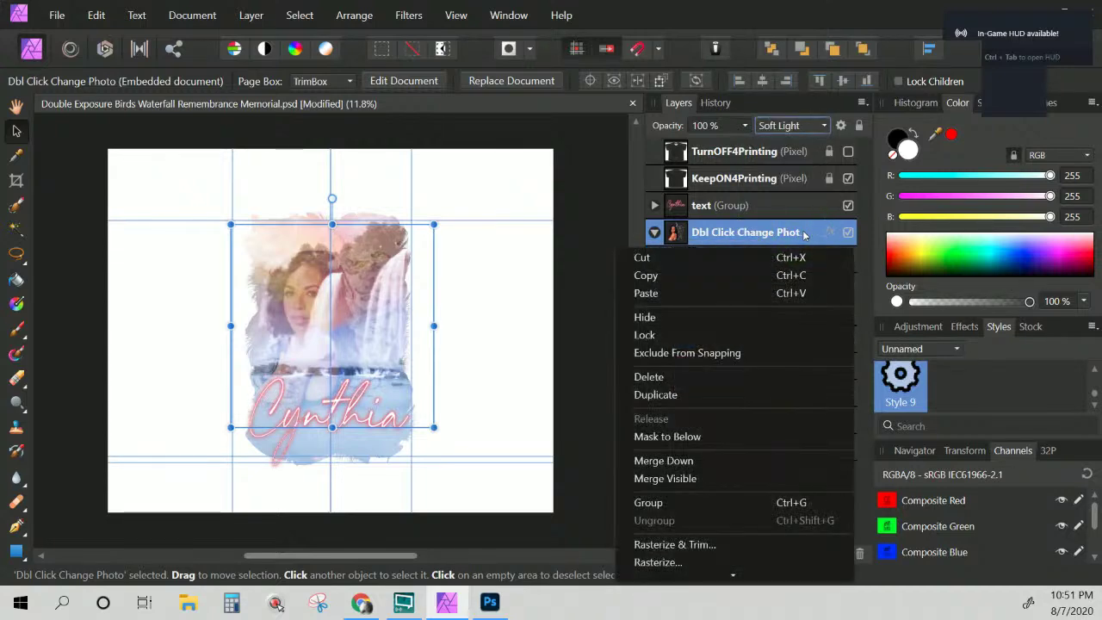
double_click(777, 234)
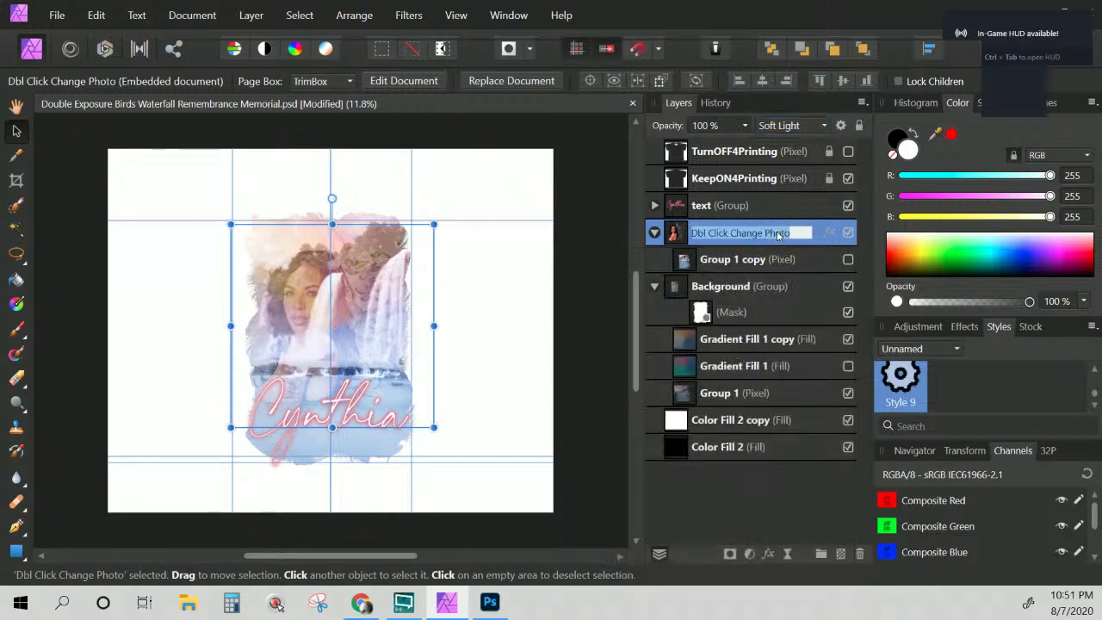
key(Escape)
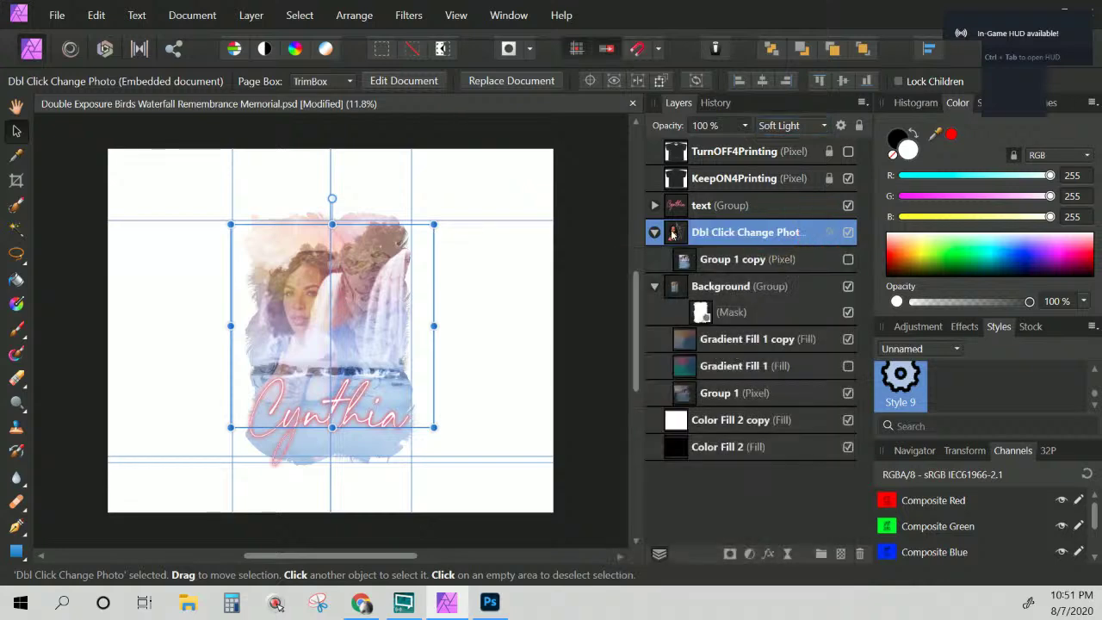
right_click(809, 234)
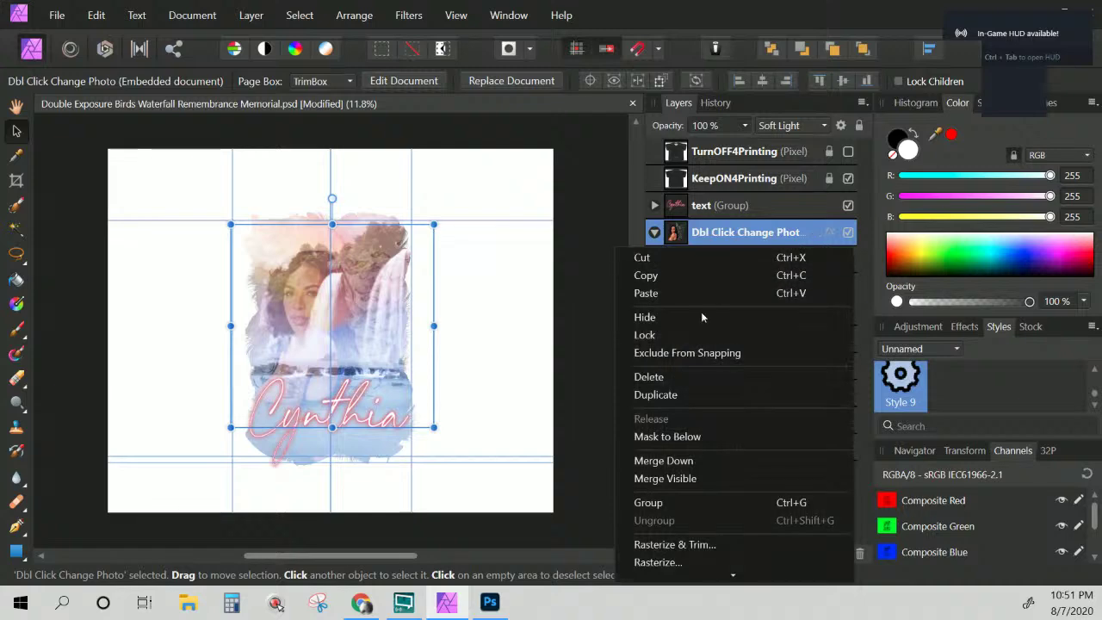
click(685, 394)
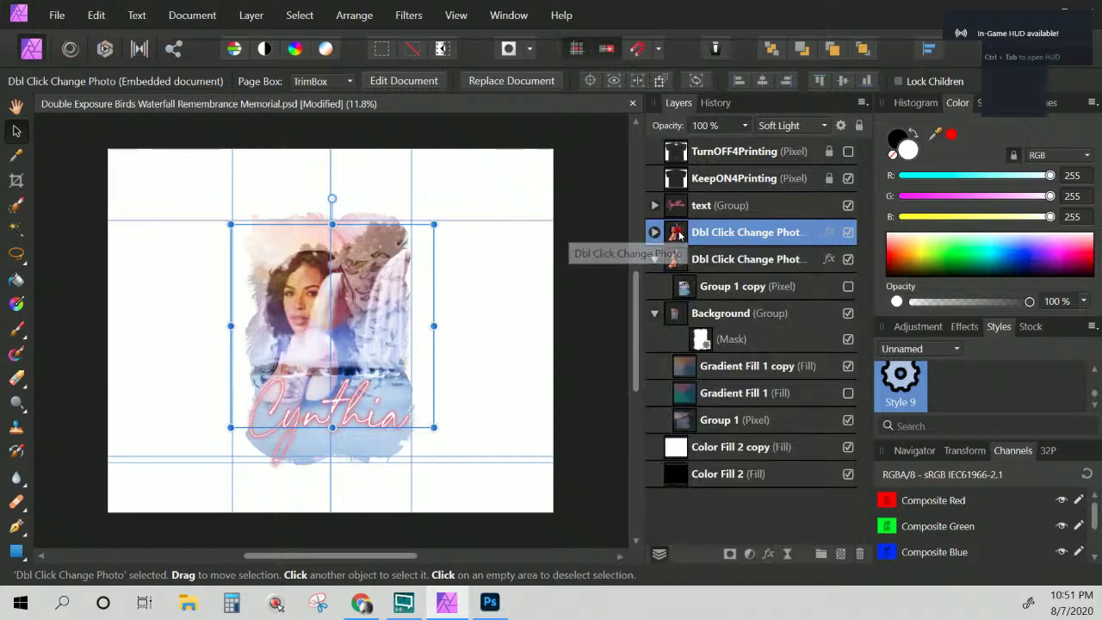
Delete the nested Group 1 copy layer from the upper Dbl Click Change Photo duplicate
click(654, 233)
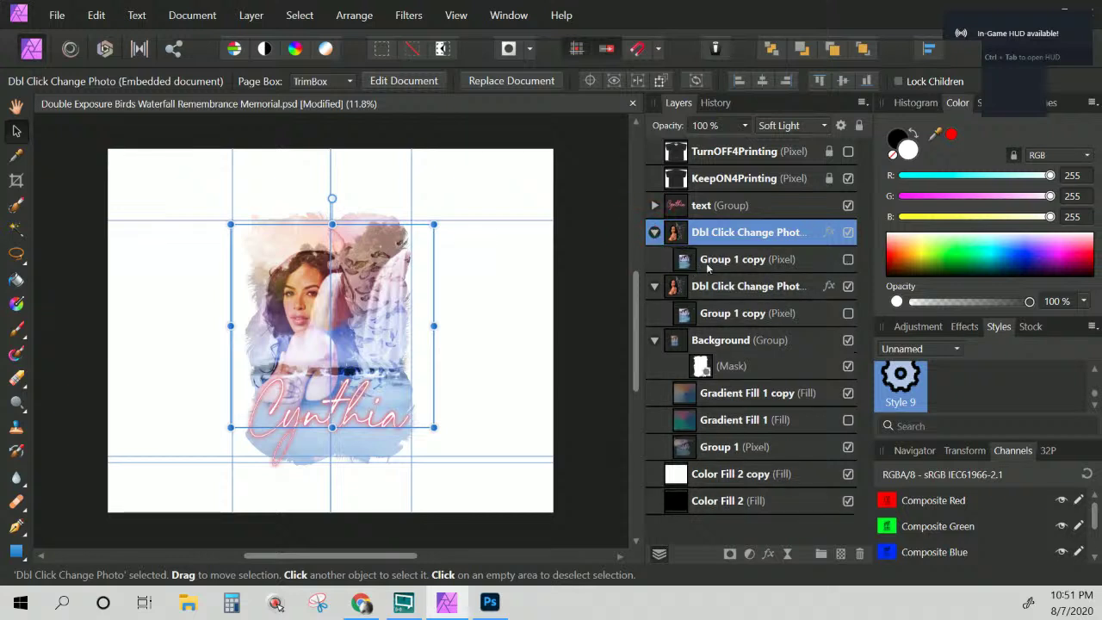
click(707, 261)
key(Delete)
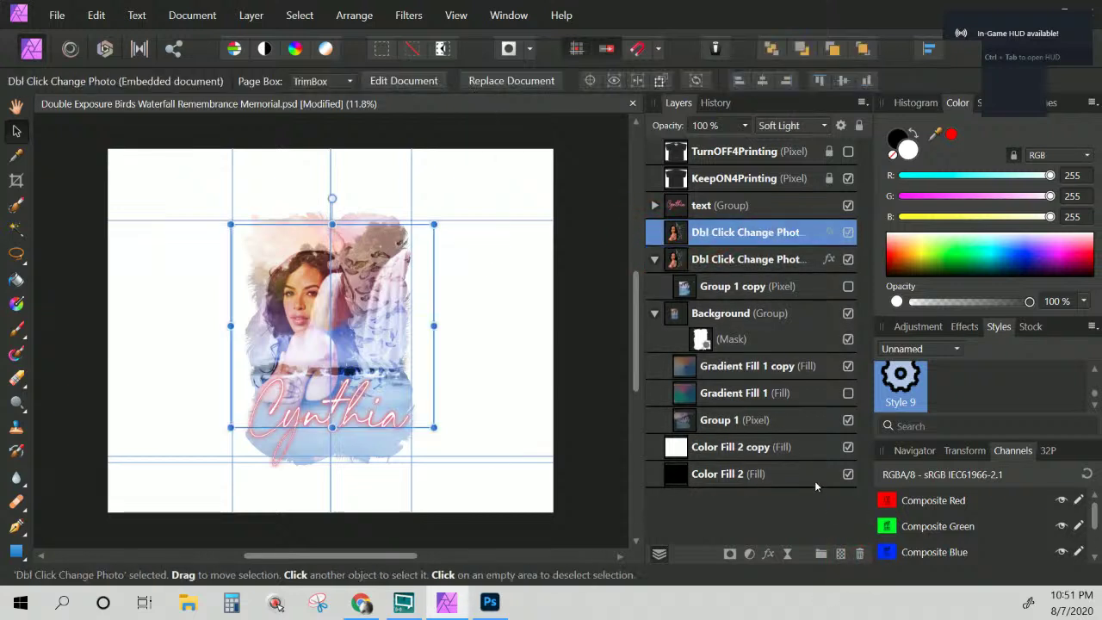
Open the embedded document of the upper photo layer, show the masked headwrap portrait and hide the Photo layer
double_click(674, 232)
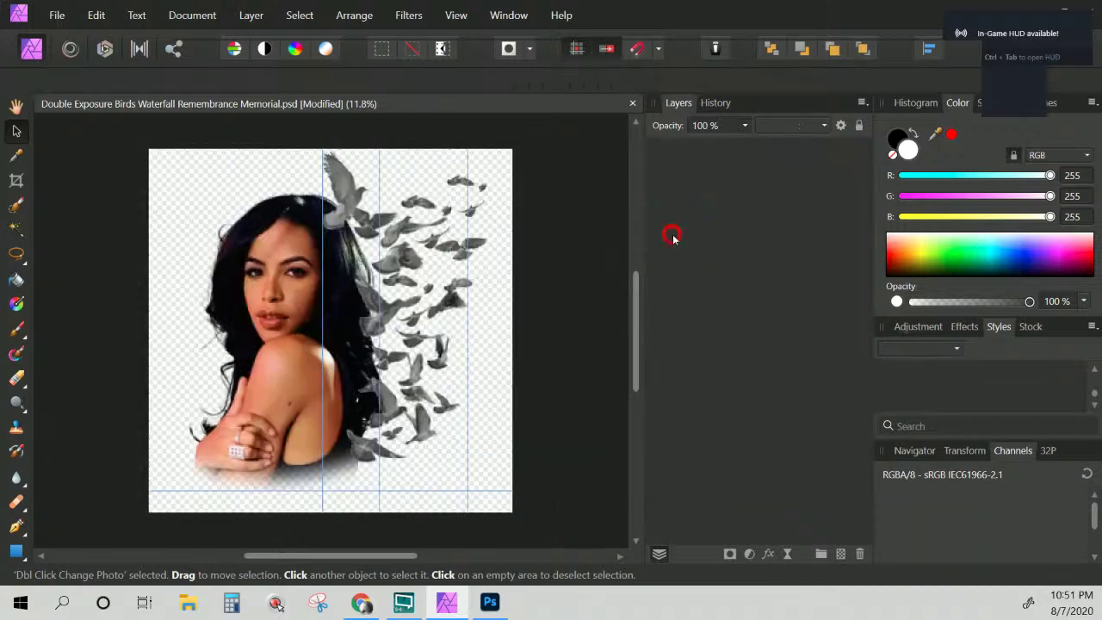
scroll(695, 401, down, 5)
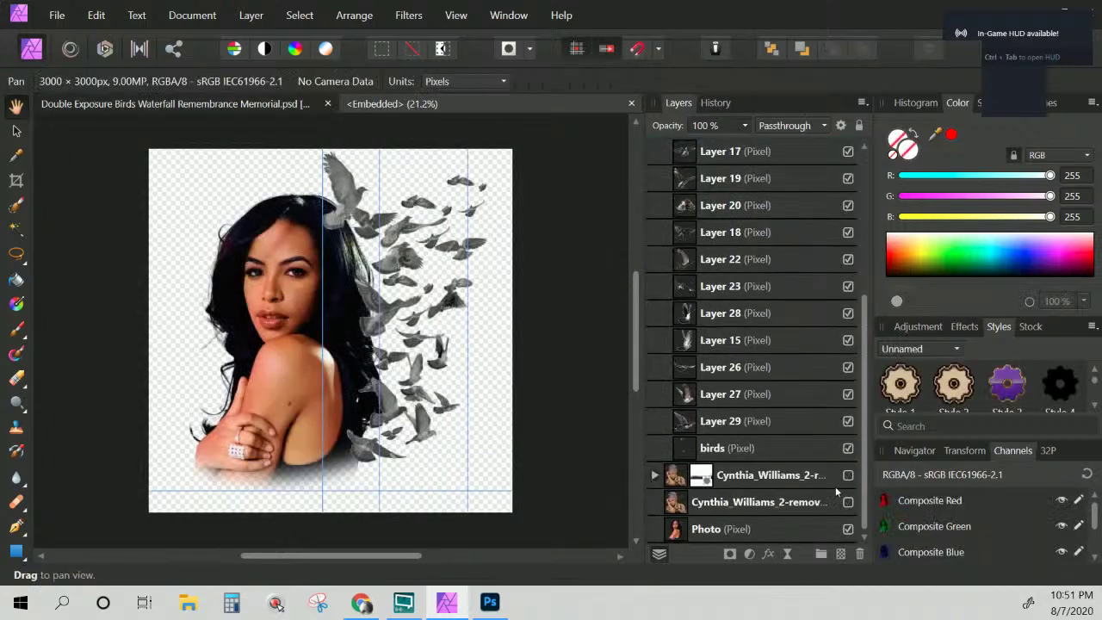
click(848, 476)
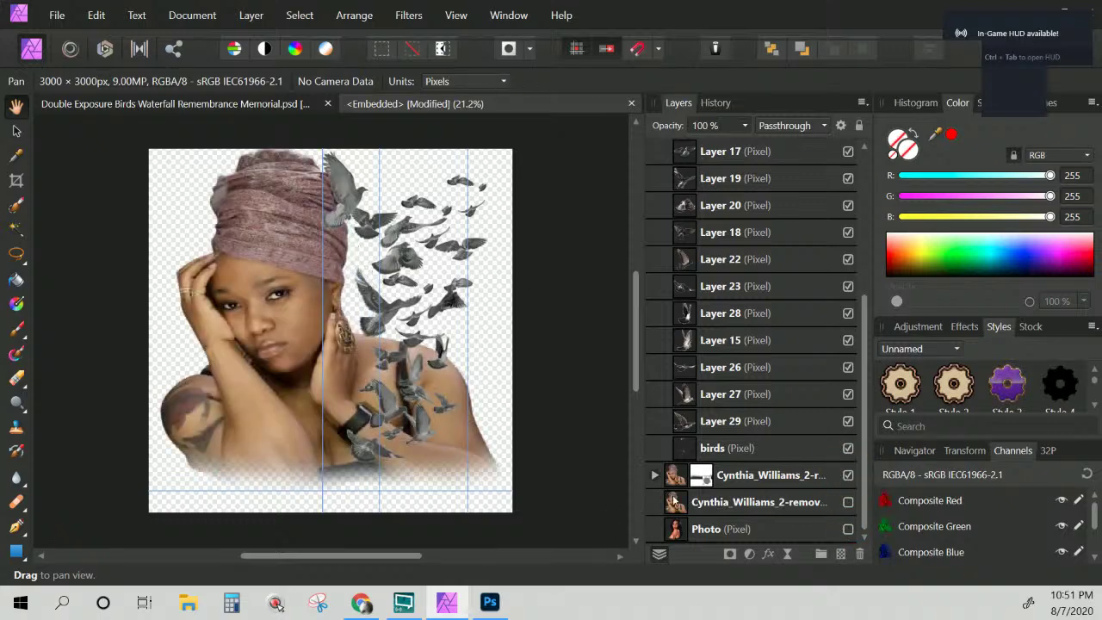
Narrow both headwrap portrait layers together from their left edge, and close the embedded document
click(757, 475)
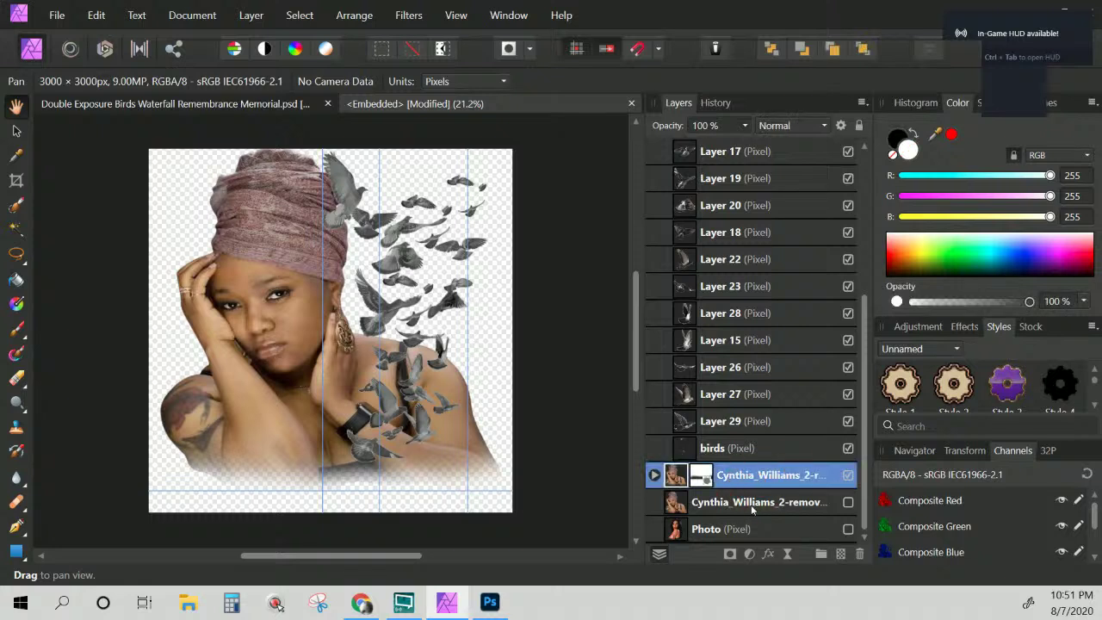
shift+click(752, 504)
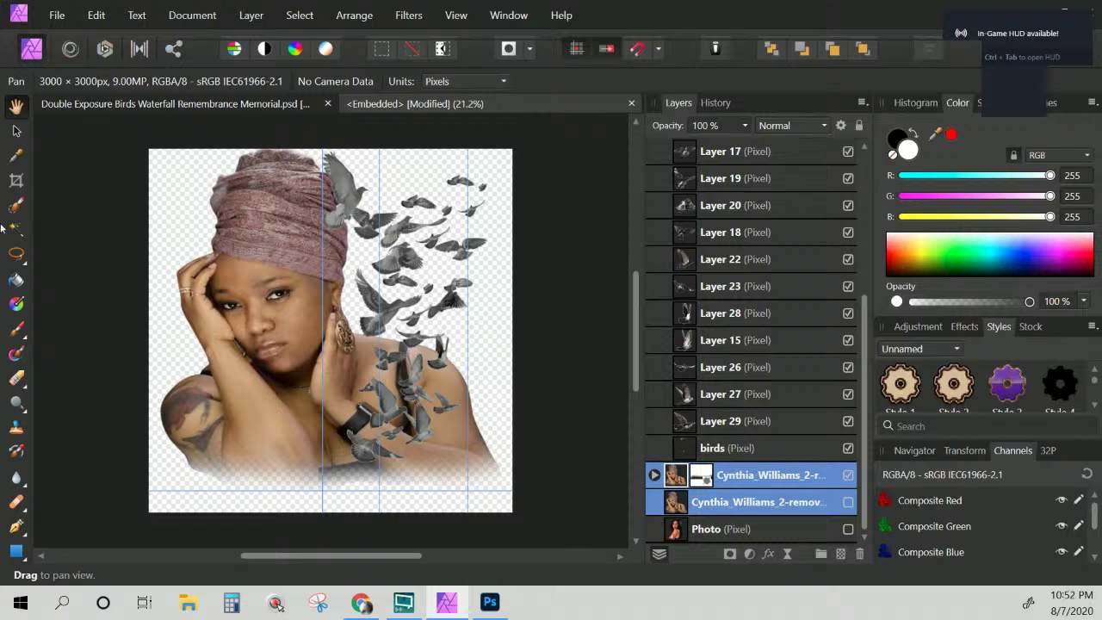
click(16, 130)
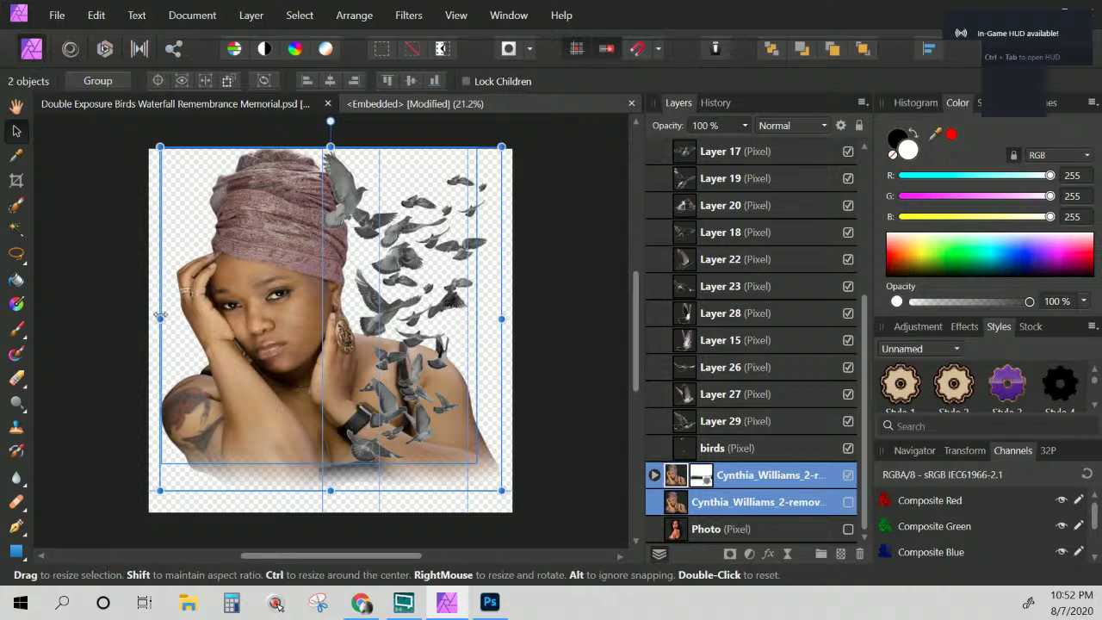
drag(156, 318, 199, 318)
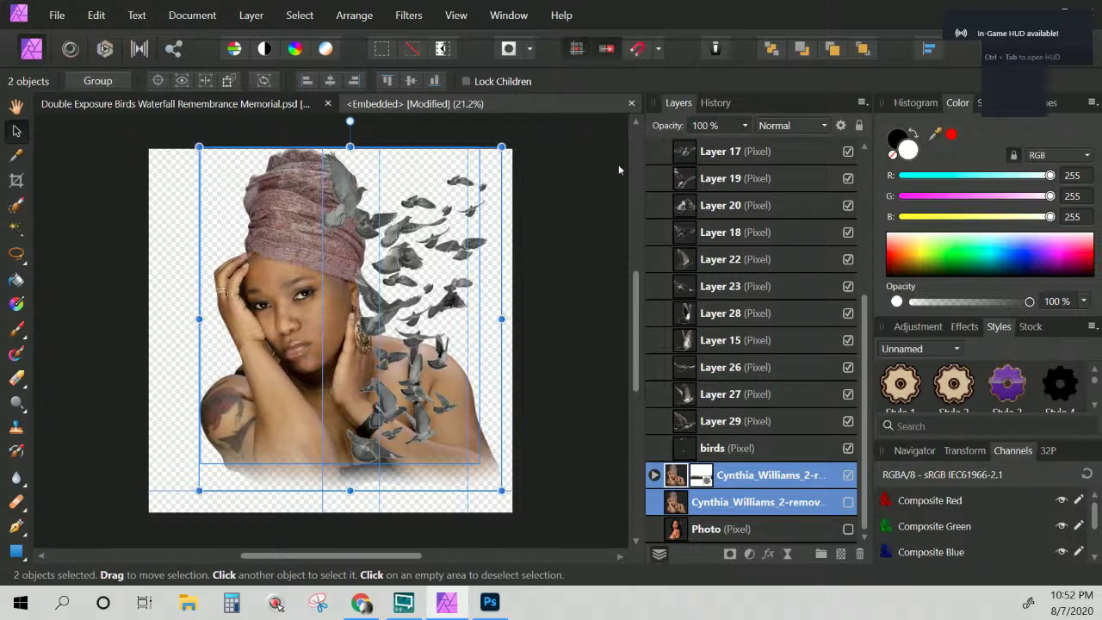
click(601, 187)
click(631, 104)
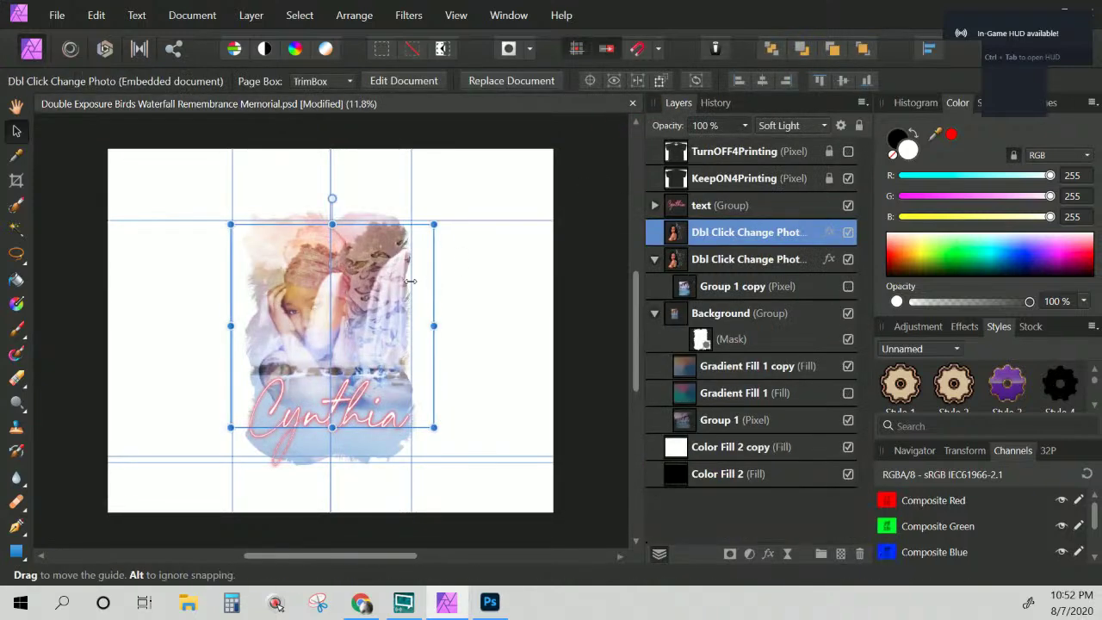
Compare the blend with each of the two Dbl Click Change Photo layers hidden and shown again
click(848, 260)
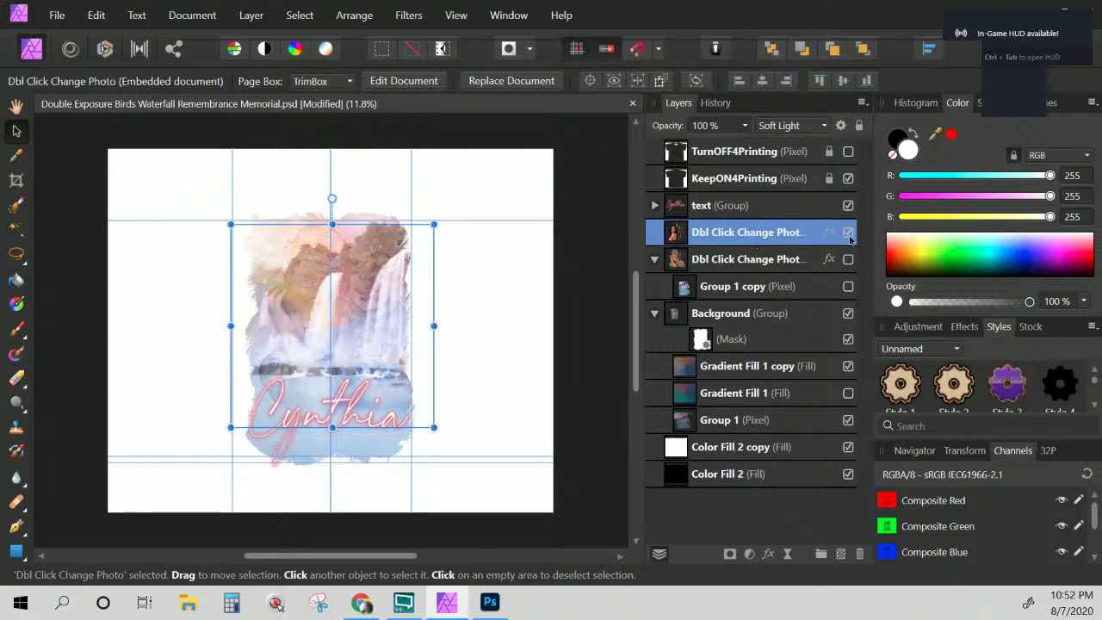
click(848, 233)
click(848, 233)
click(848, 259)
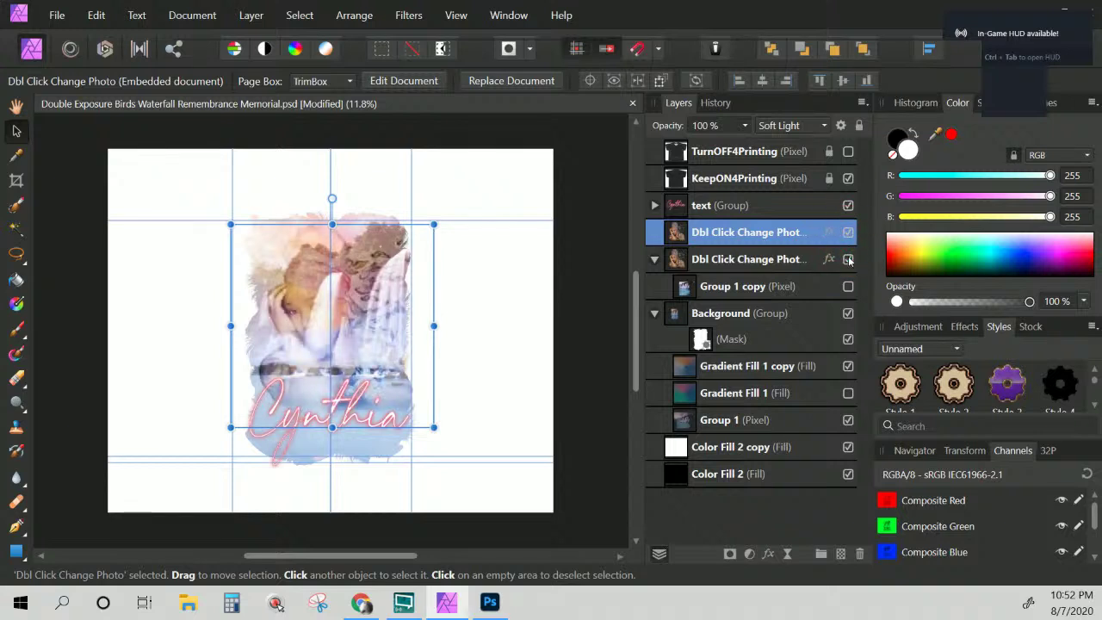
click(744, 263)
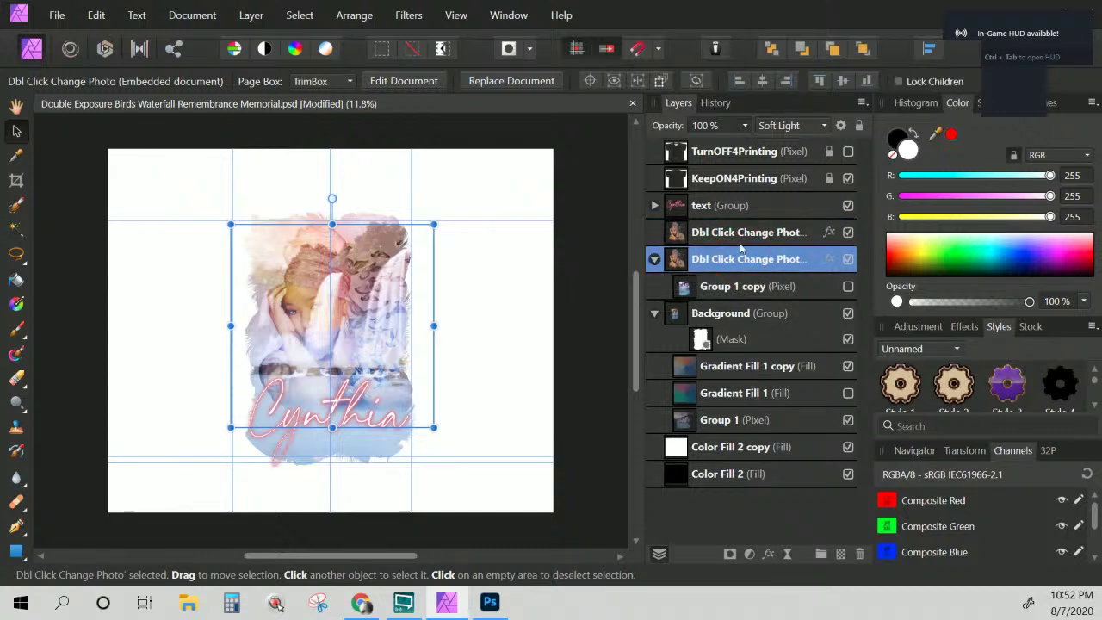
shift+click(741, 233)
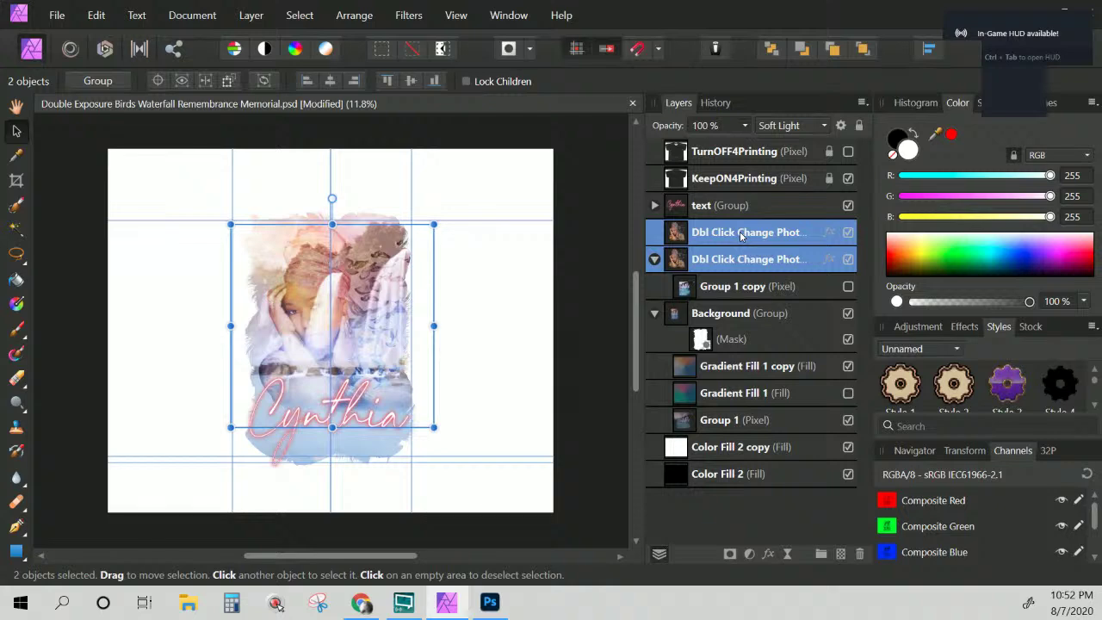
right_click(740, 234)
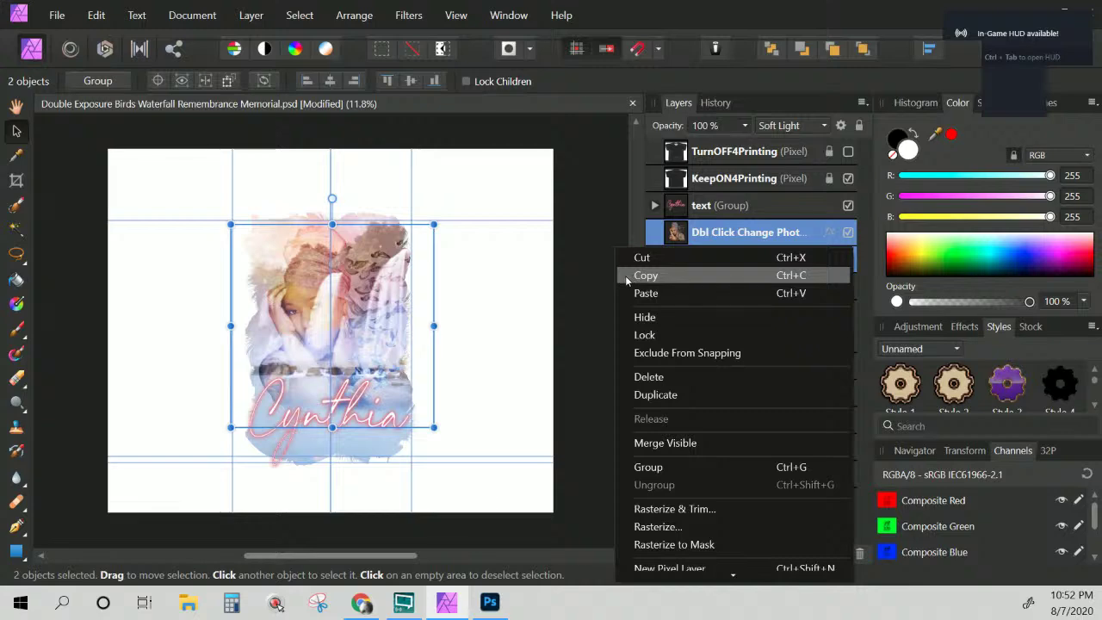
scroll(671, 478, down, 2)
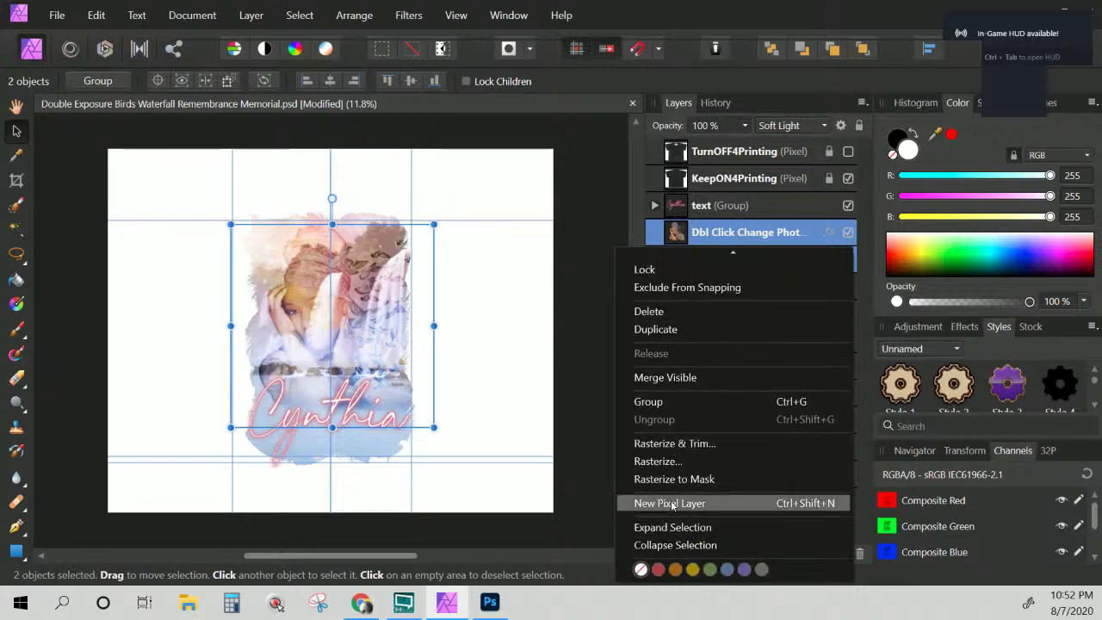
click(612, 345)
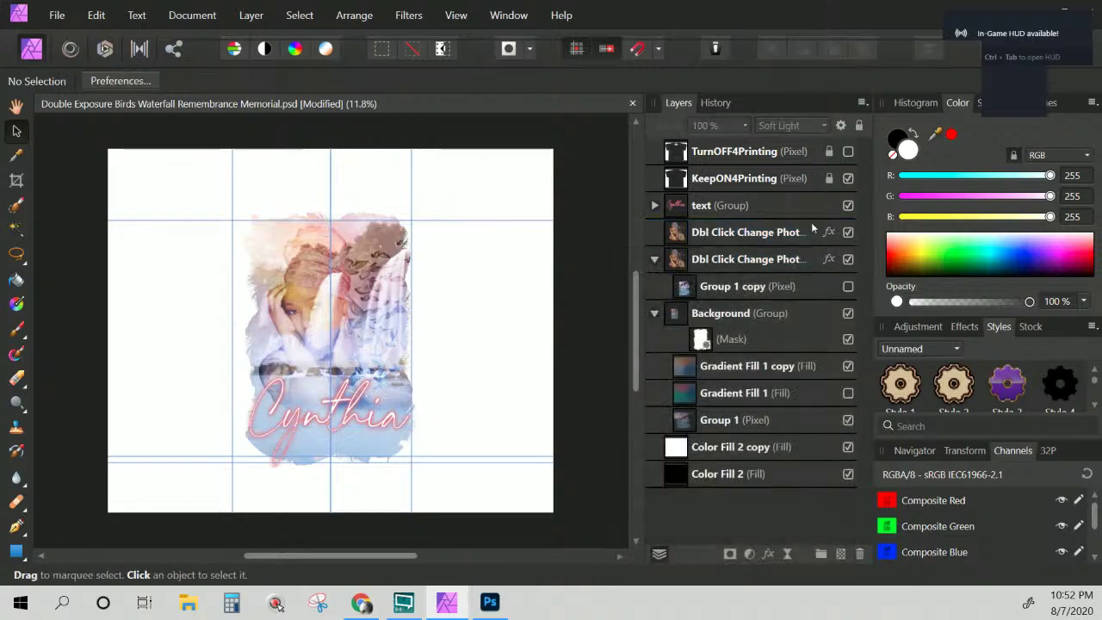
Move both Dbl Click Change Photo layers together slightly to the left over the waterfall
click(775, 233)
shift+click(763, 258)
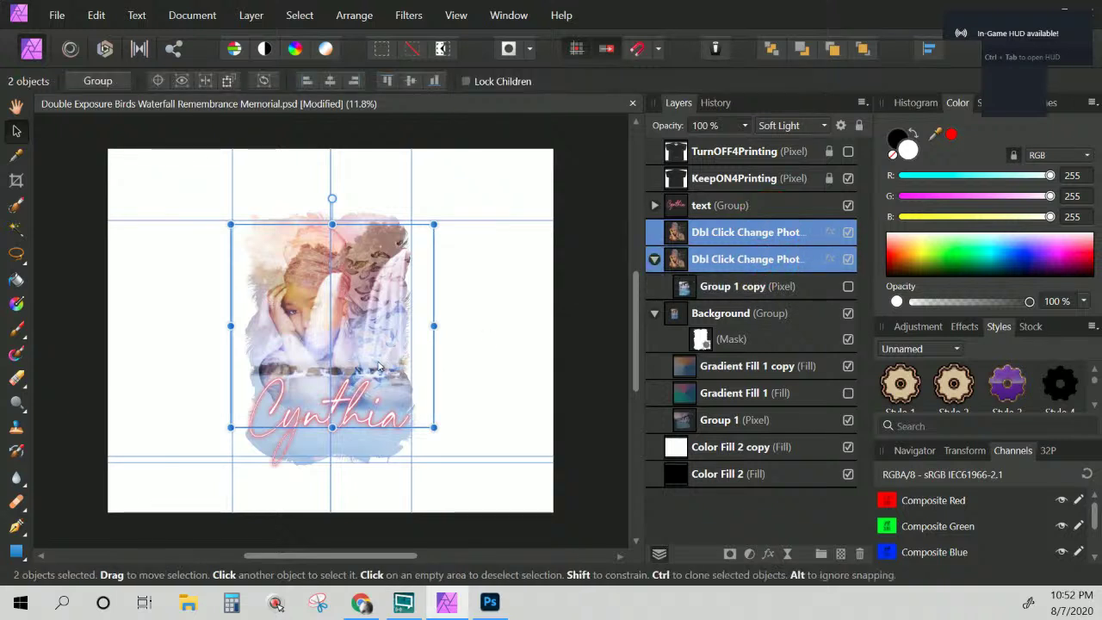
drag(366, 368, 357, 360)
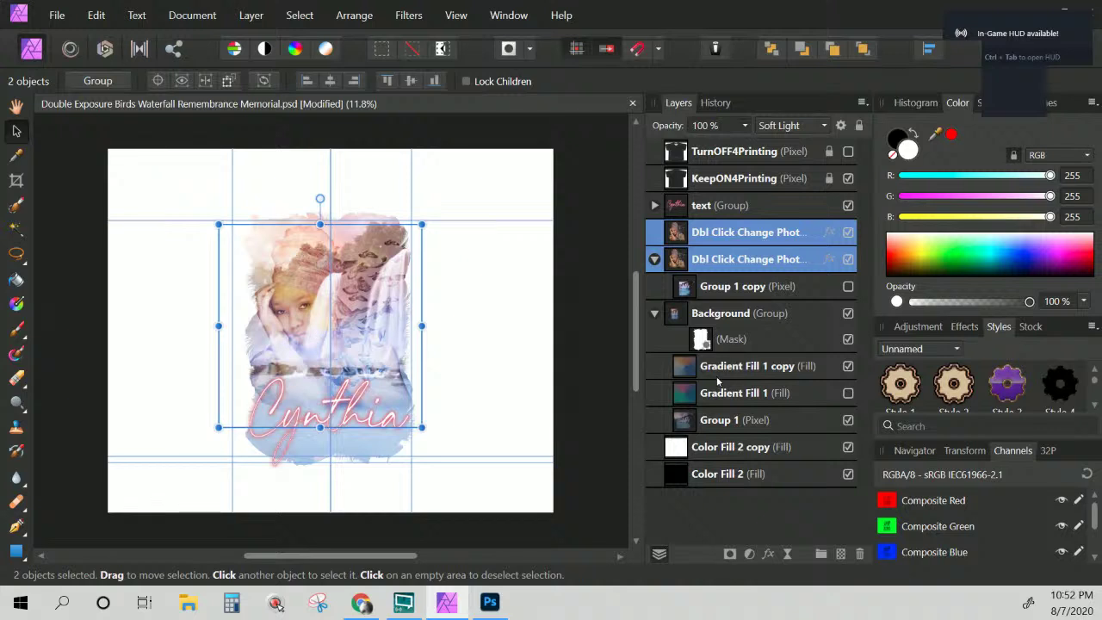
Turn off the Background group's mask and show the TurnOFF4Printing shirt guide layer
click(728, 316)
click(848, 341)
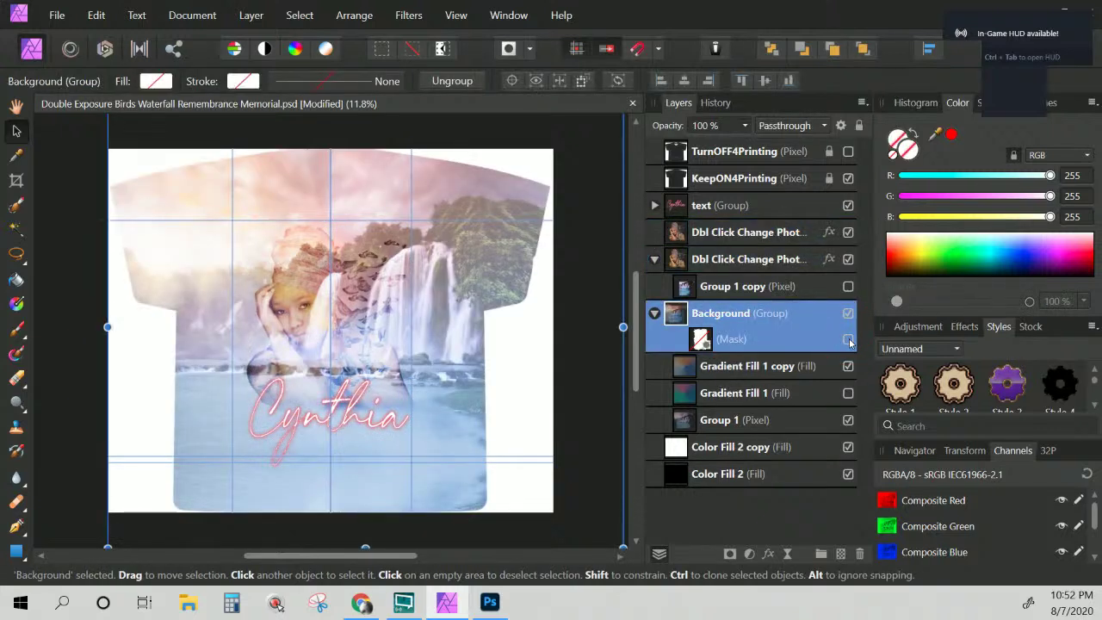
click(847, 153)
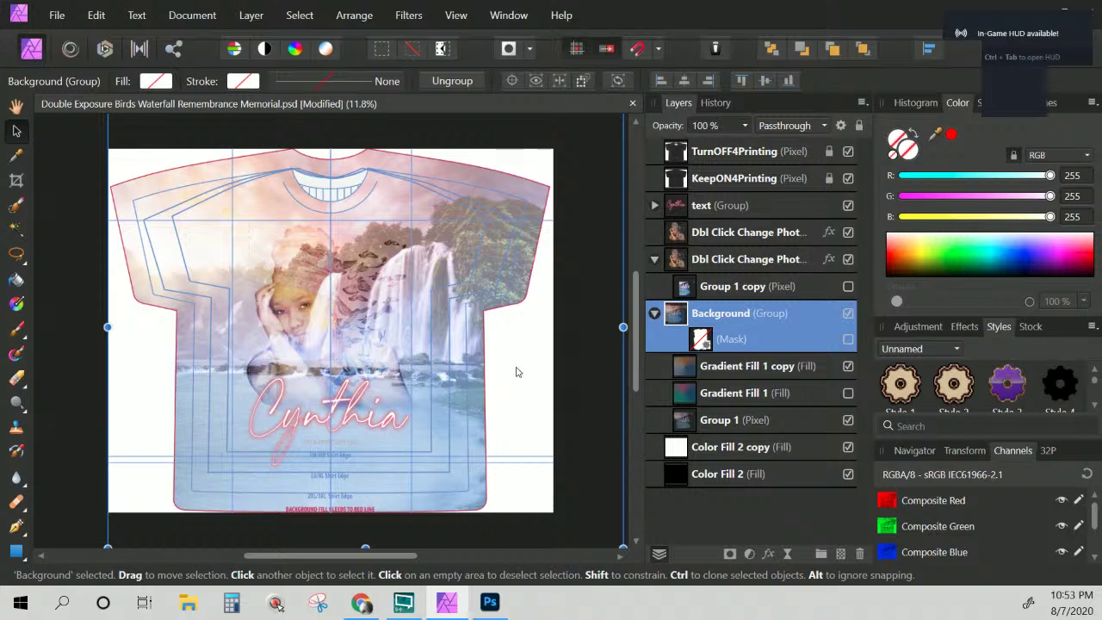
scroll(635, 360, down, 3)
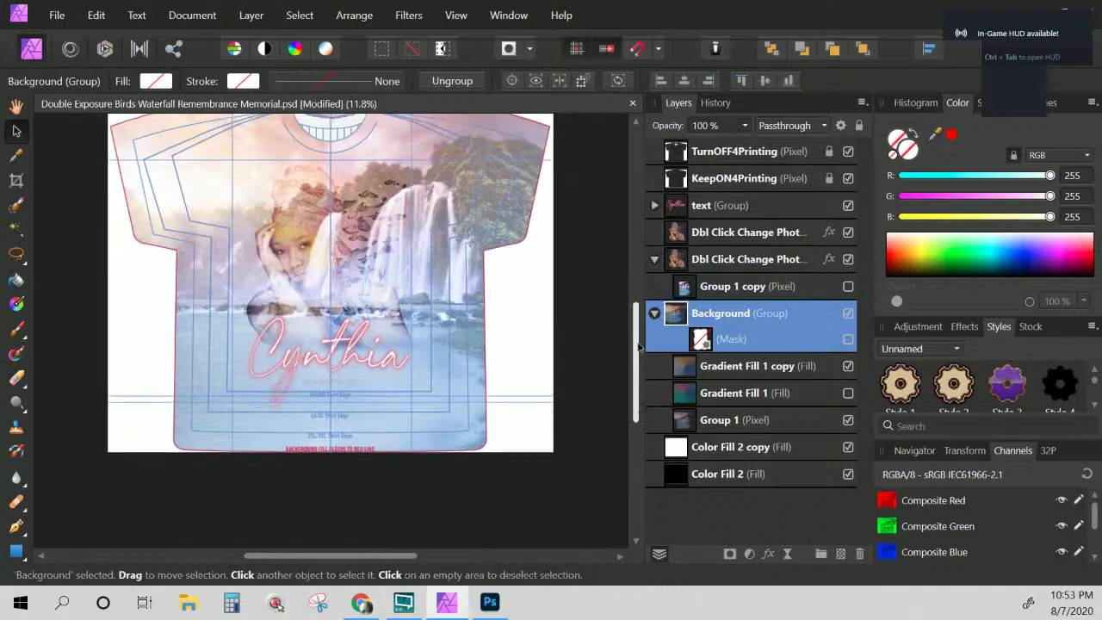
scroll(635, 360, up, 3)
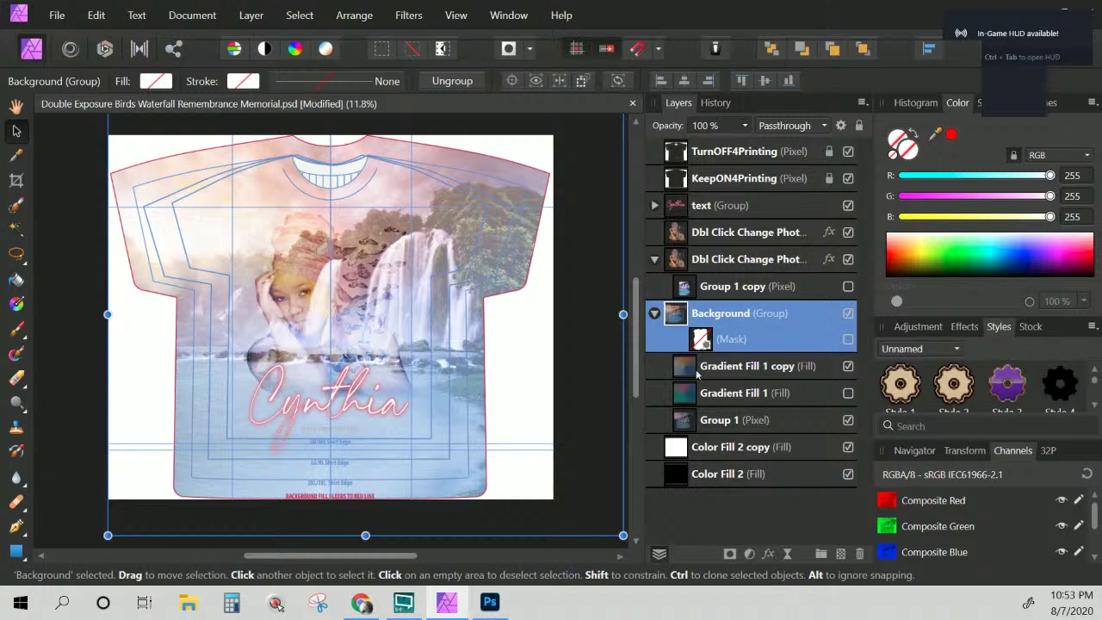
click(750, 208)
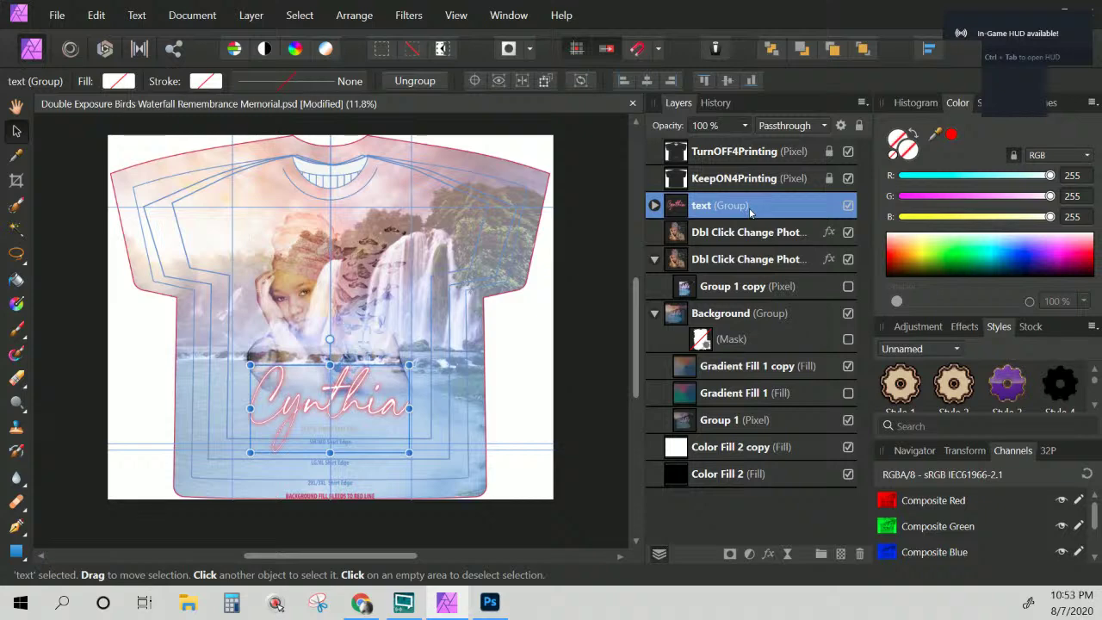
click(740, 254)
click(733, 289)
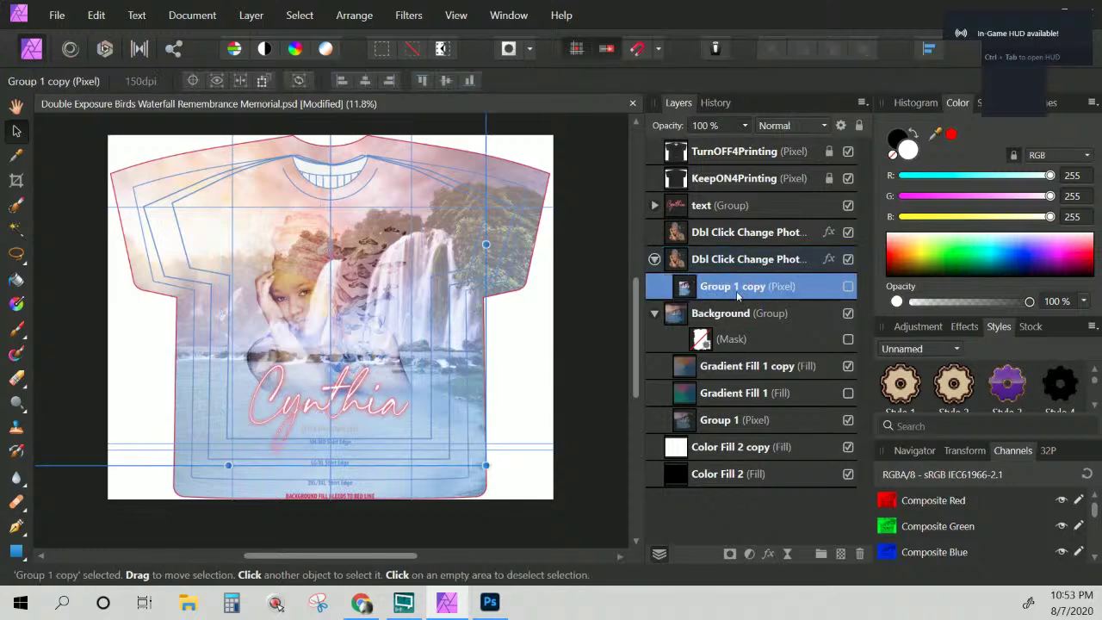
Try to move the Background group's Gradient Fill 1 copy and Gradient Fill 1 layers into the lower Dbl Click Change Photo layer
click(734, 373)
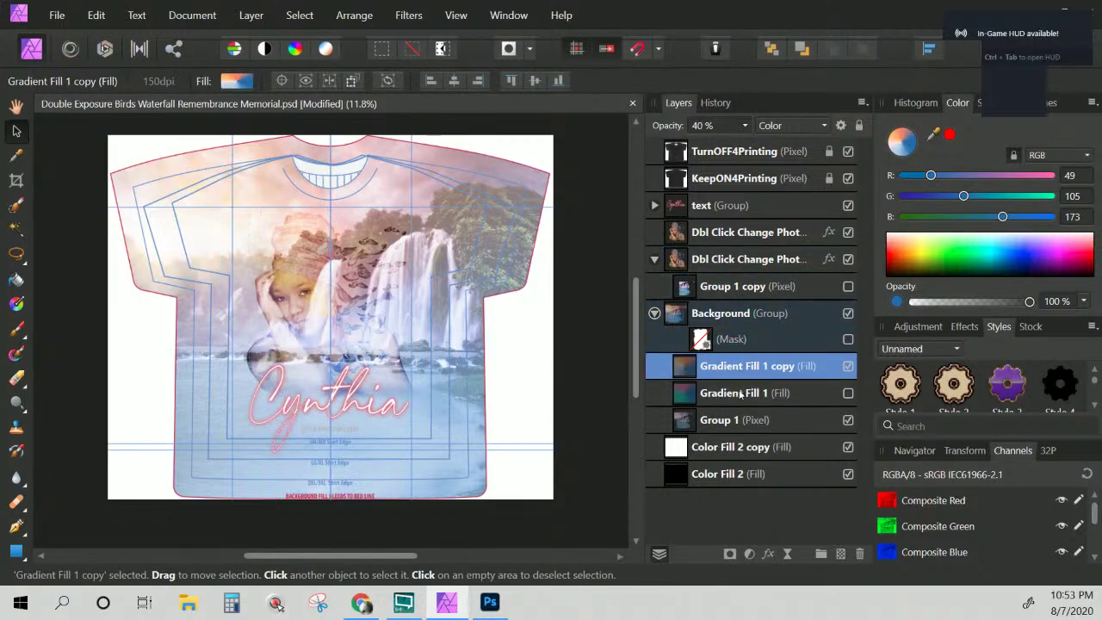
shift+click(741, 393)
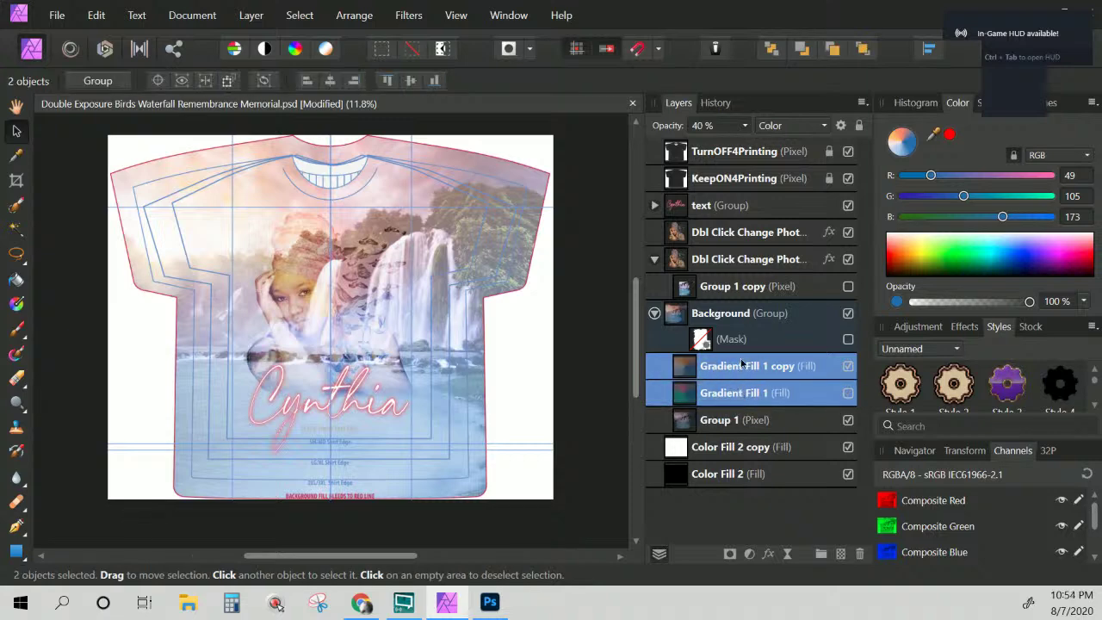
right_click(740, 366)
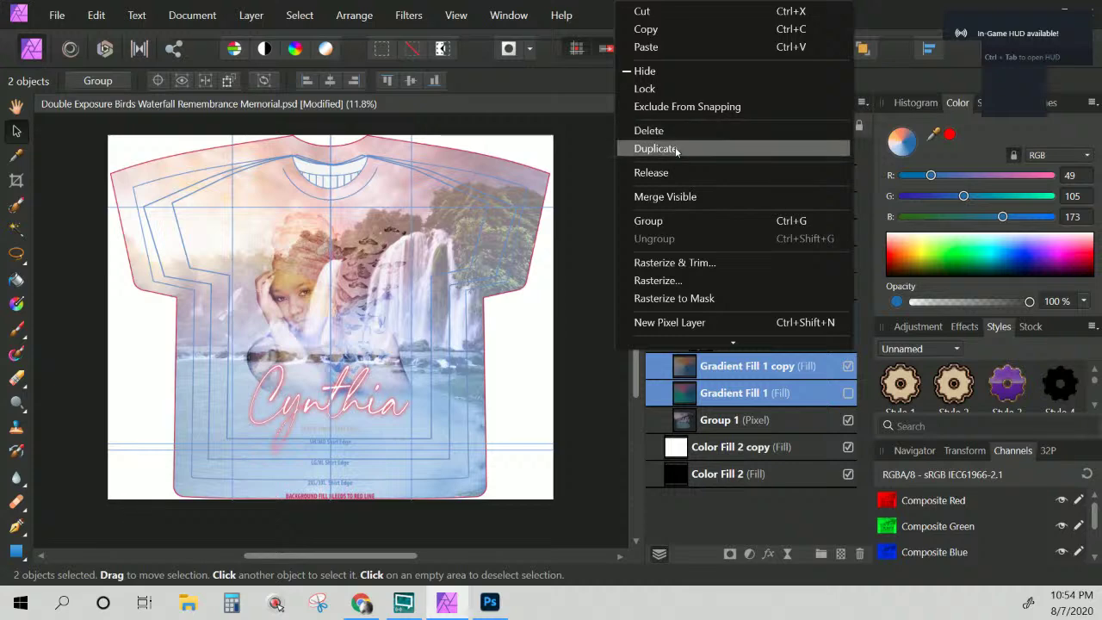
click(750, 371)
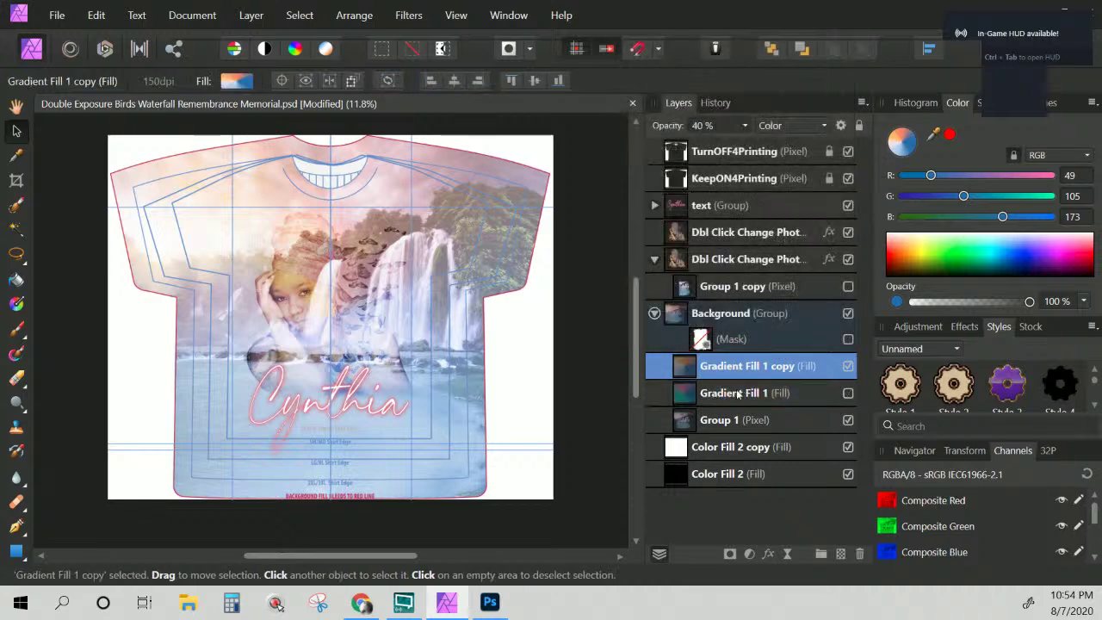
shift+click(734, 395)
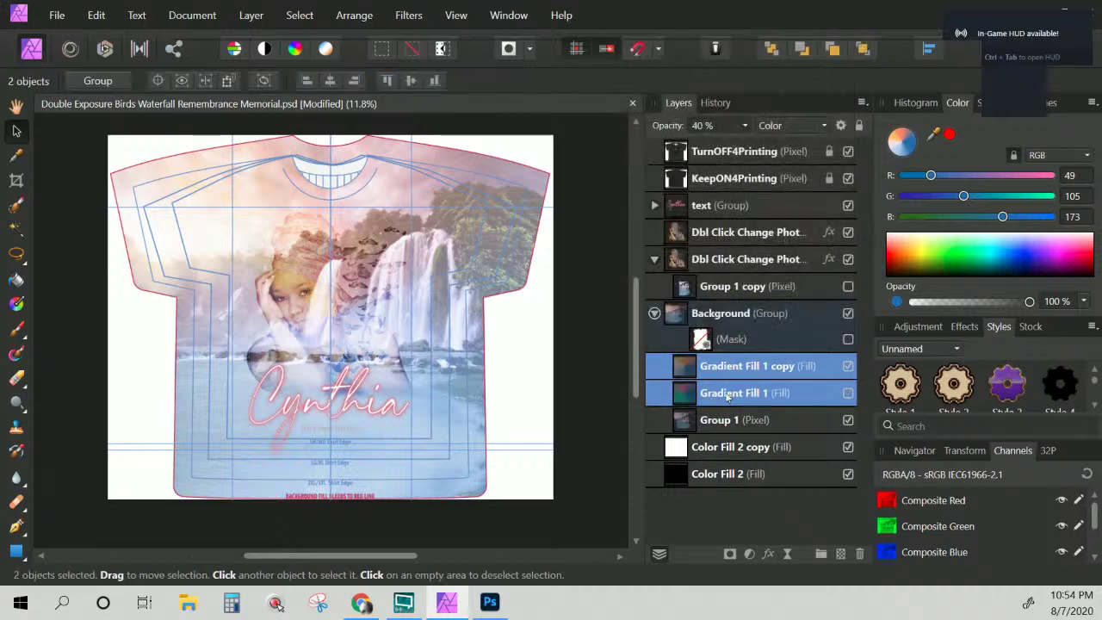
drag(725, 398, 730, 293)
alt+click(730, 290)
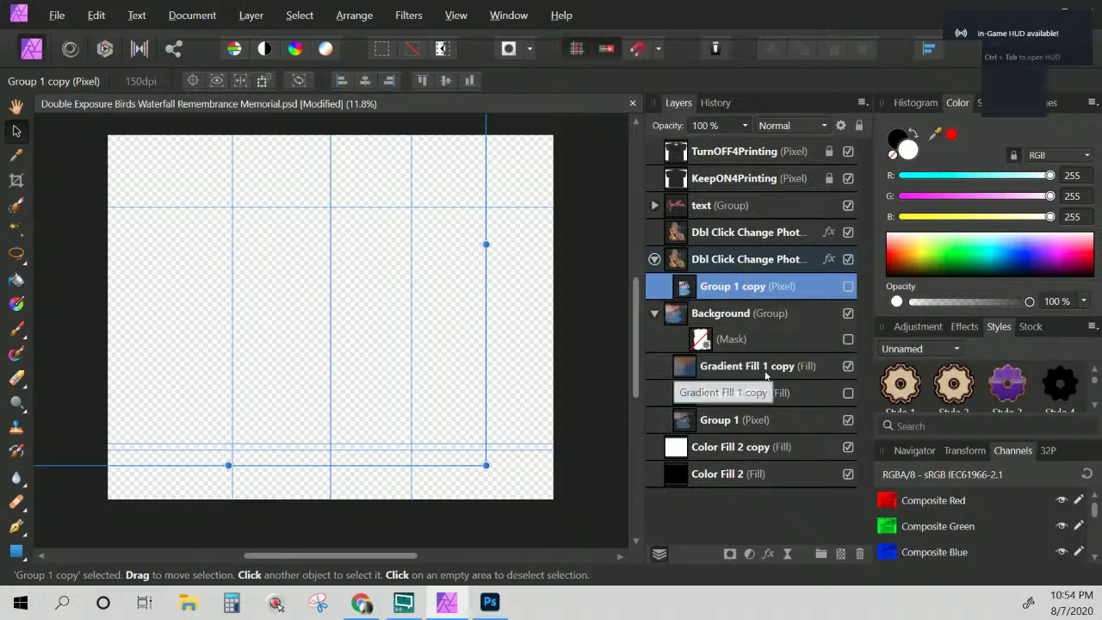
click(745, 341)
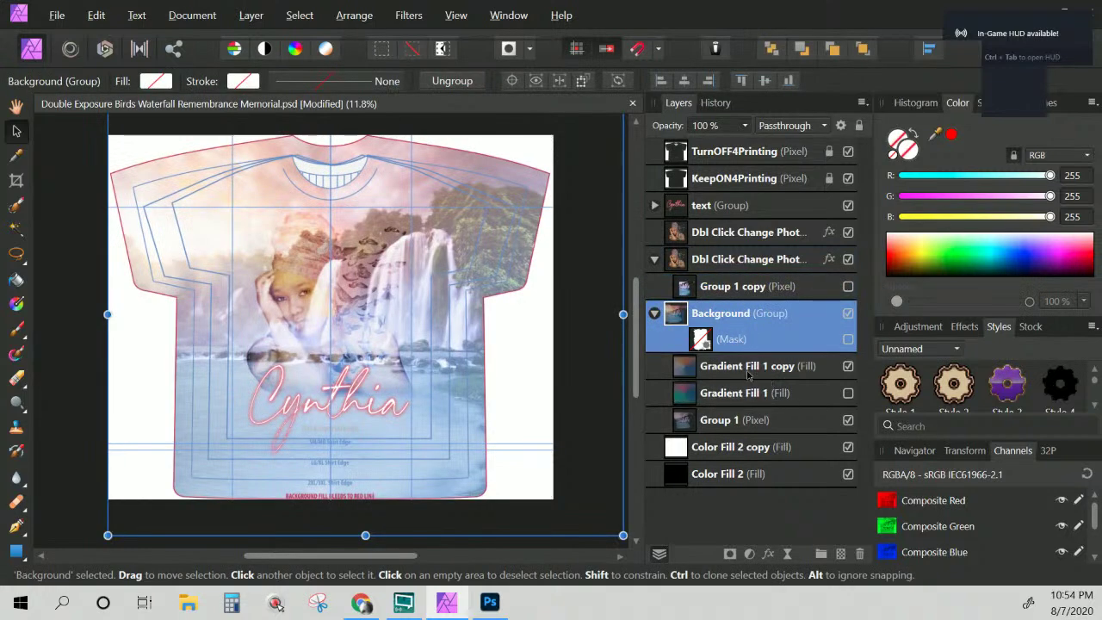
Duplicate Gradient Fill 1 copy and Gradient Fill 1, and nest the duplicates in the lower Dbl Click Change Photo layer above Group 1 copy
click(747, 369)
shift+click(751, 392)
right_click(751, 393)
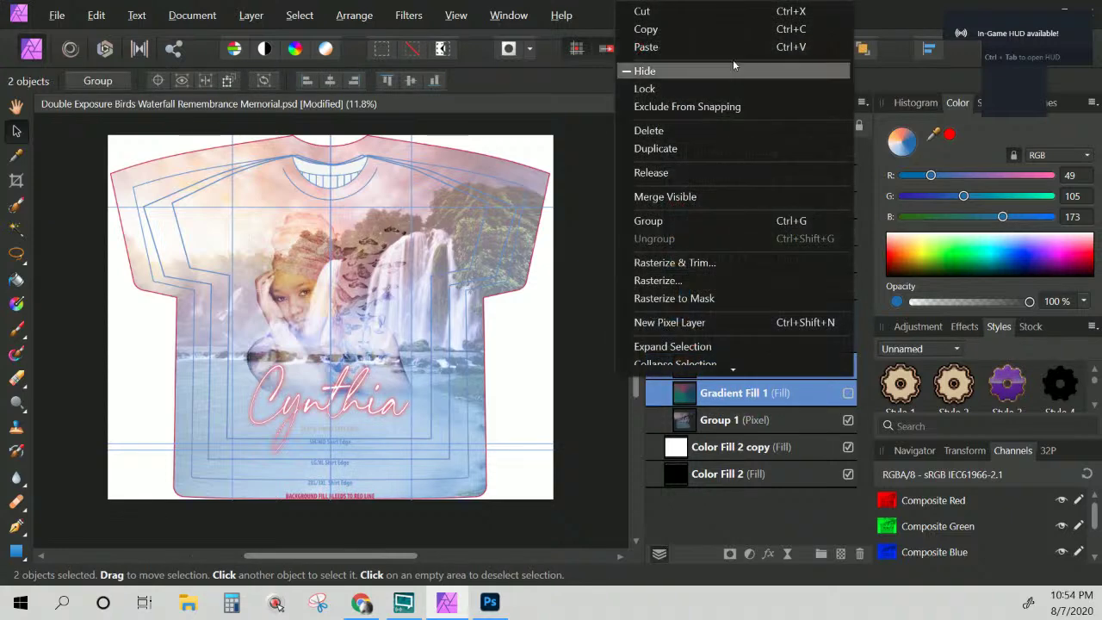
click(680, 149)
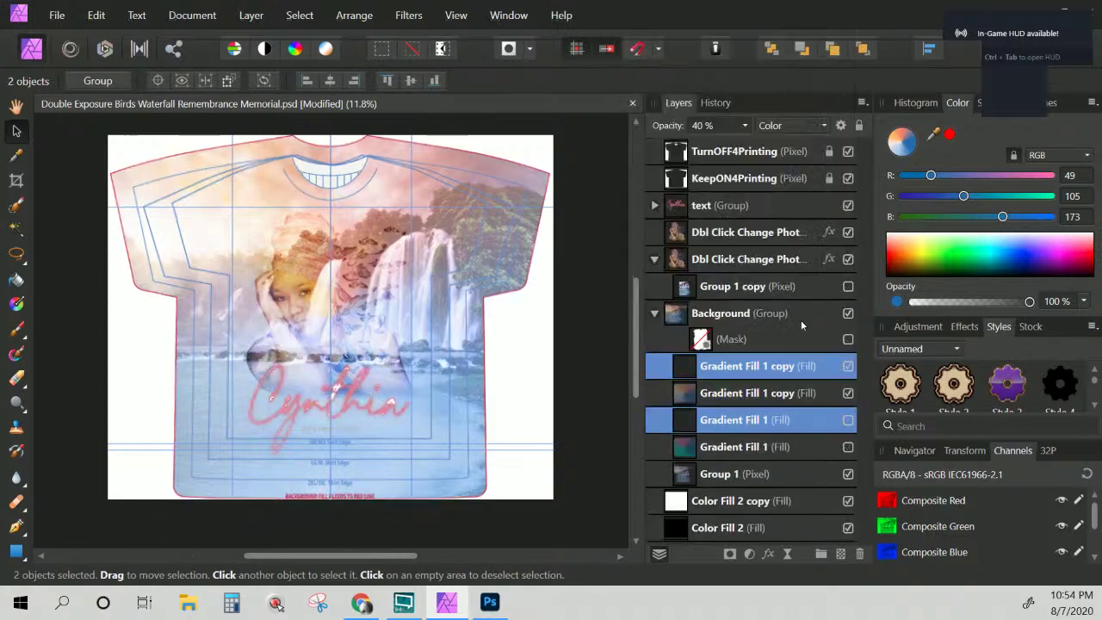
drag(735, 368, 720, 276)
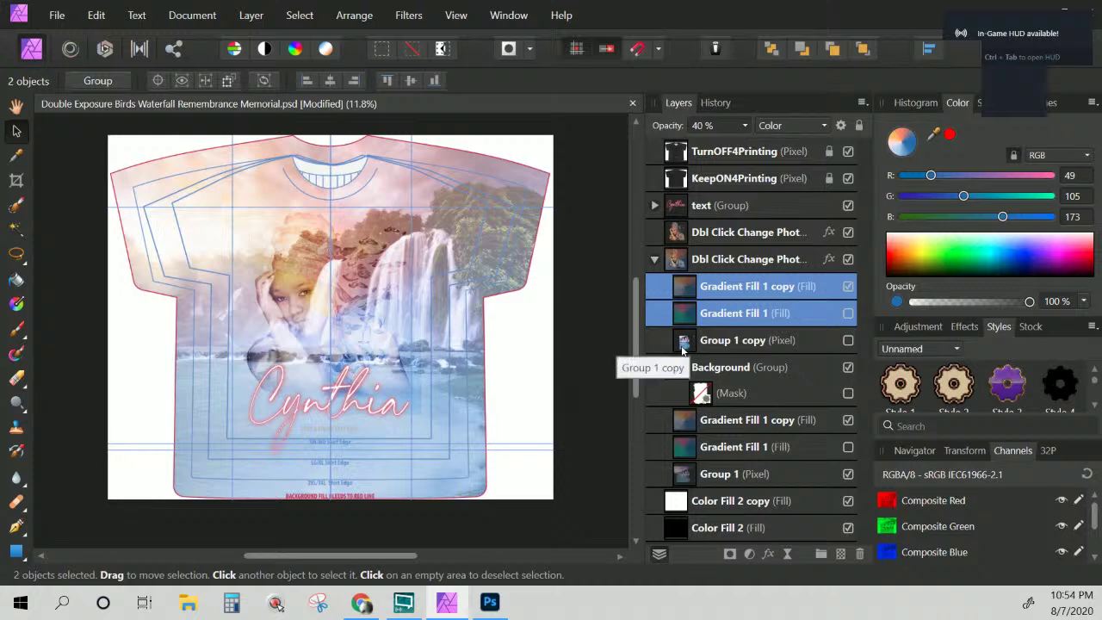
Compare the portrait with the nested Gradient Fill 1 copy layer hidden and shown again
click(753, 295)
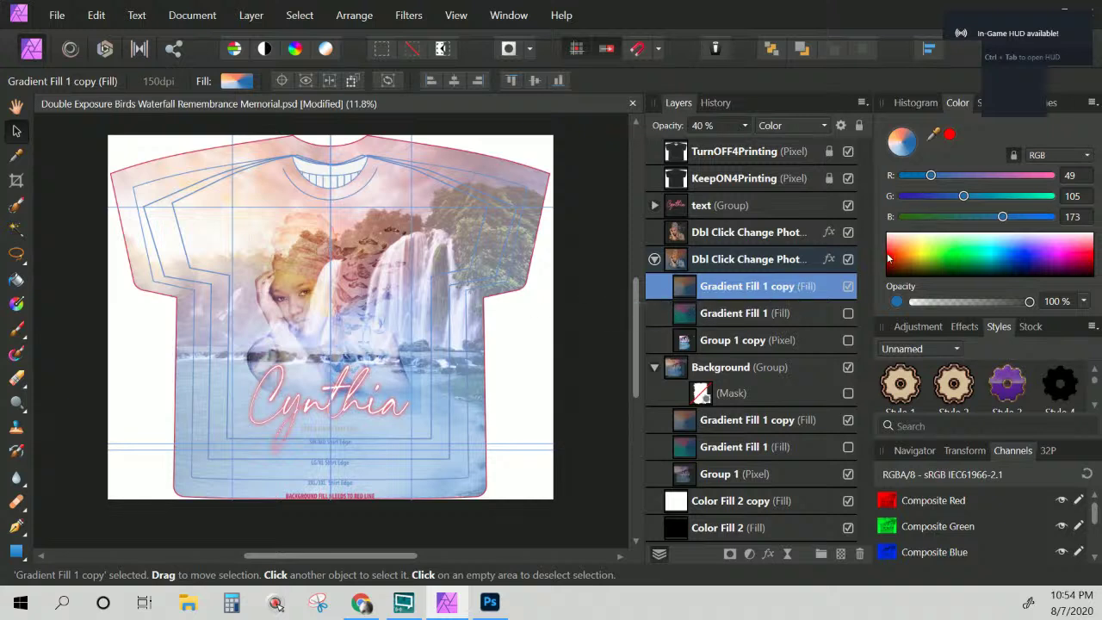
click(848, 286)
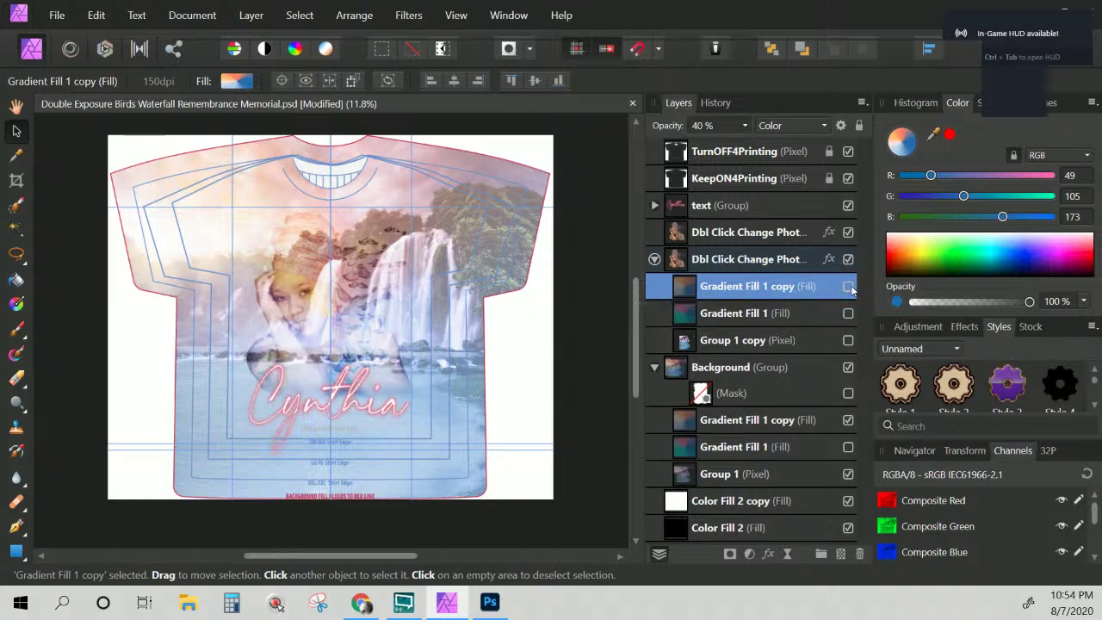
click(848, 286)
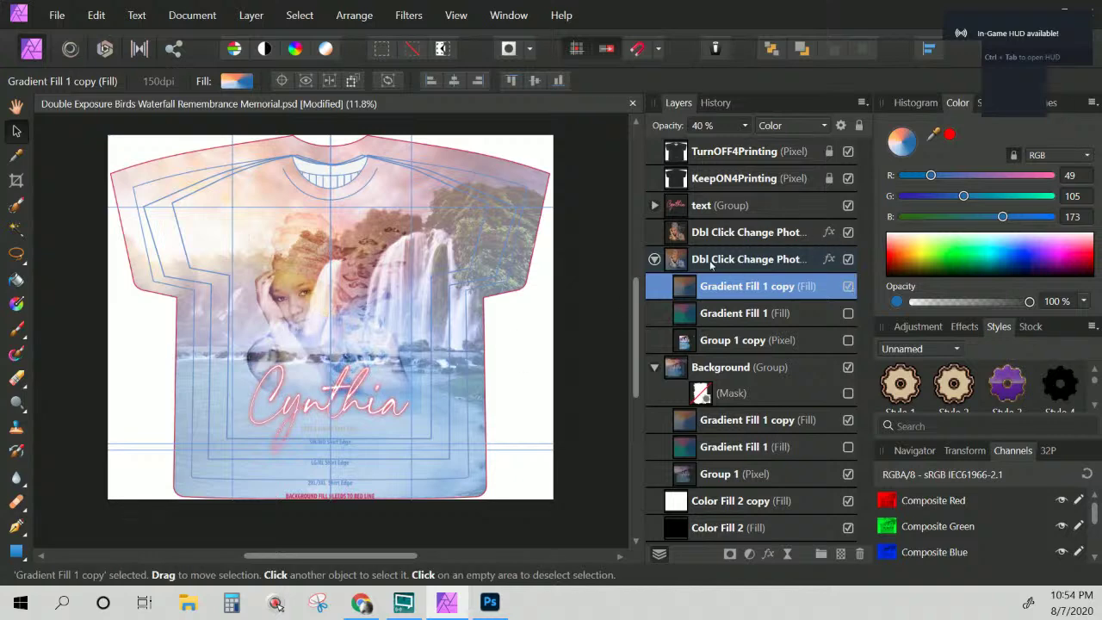
click(798, 234)
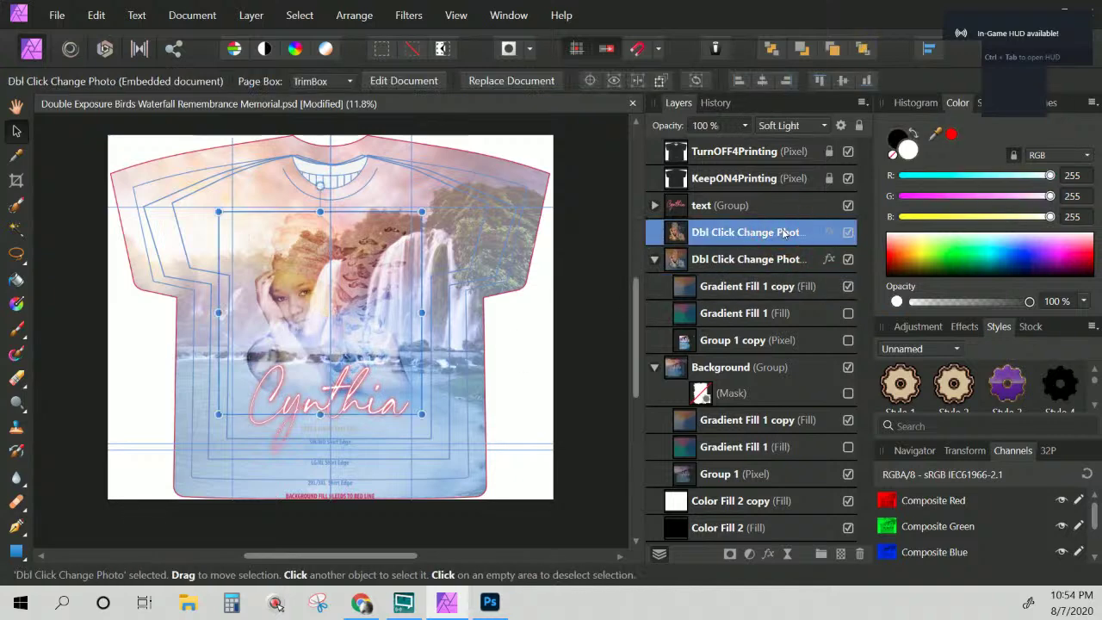
Add a mask to the nested Gradient Fill 1 copy and paint black over the portrait with a 370.4 px brush at 0 % hardness
click(799, 284)
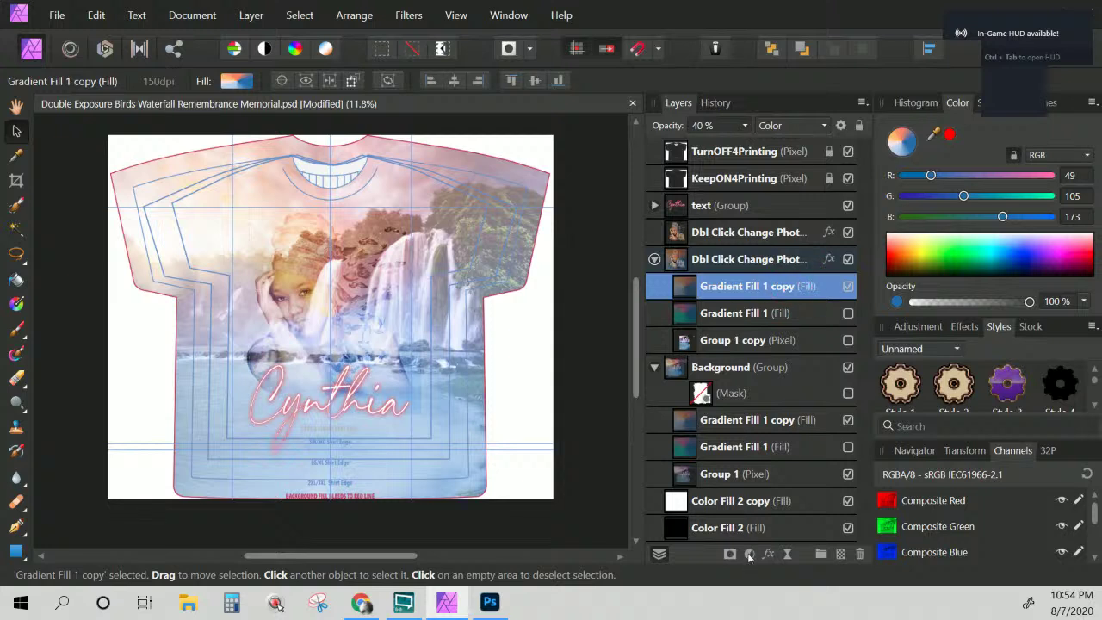
click(729, 554)
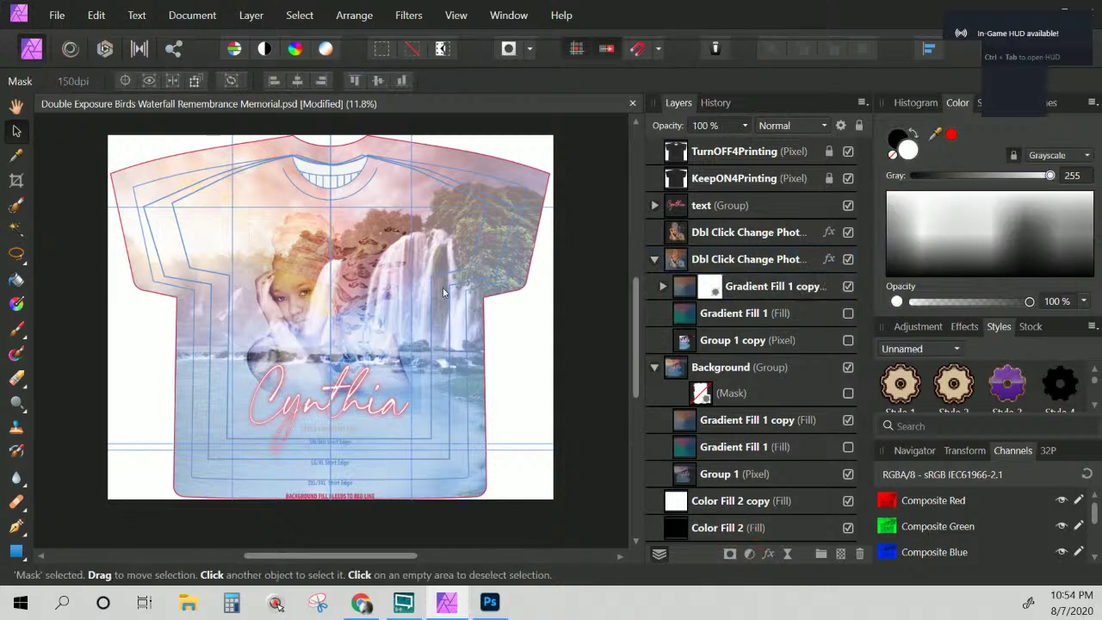
click(18, 327)
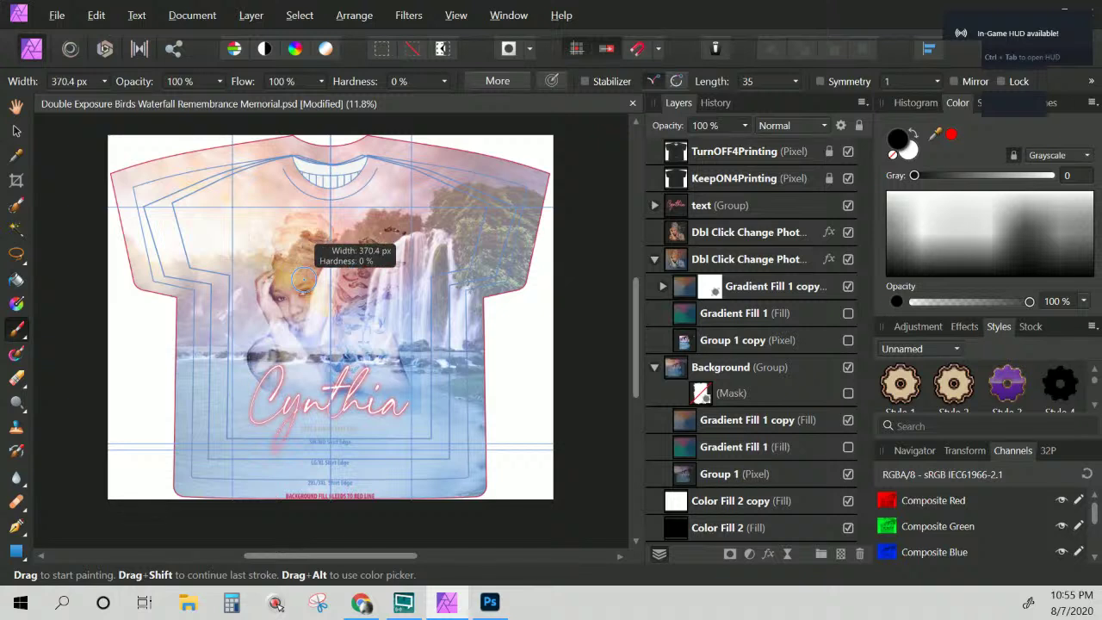
mouse_move(310, 250)
mouse_down()
mouse_move(296, 258)
mouse_move(291, 291)
mouse_move(303, 293)
mouse_move(297, 274)
mouse_move(305, 313)
mouse_move(300, 277)
mouse_move(318, 316)
mouse_move(315, 288)
mouse_move(317, 314)
mouse_move(283, 285)
mouse_move(281, 310)
mouse_move(318, 318)
mouse_move(292, 287)
mouse_move(306, 326)
mouse_move(301, 283)
mouse_move(283, 276)
mouse_up()
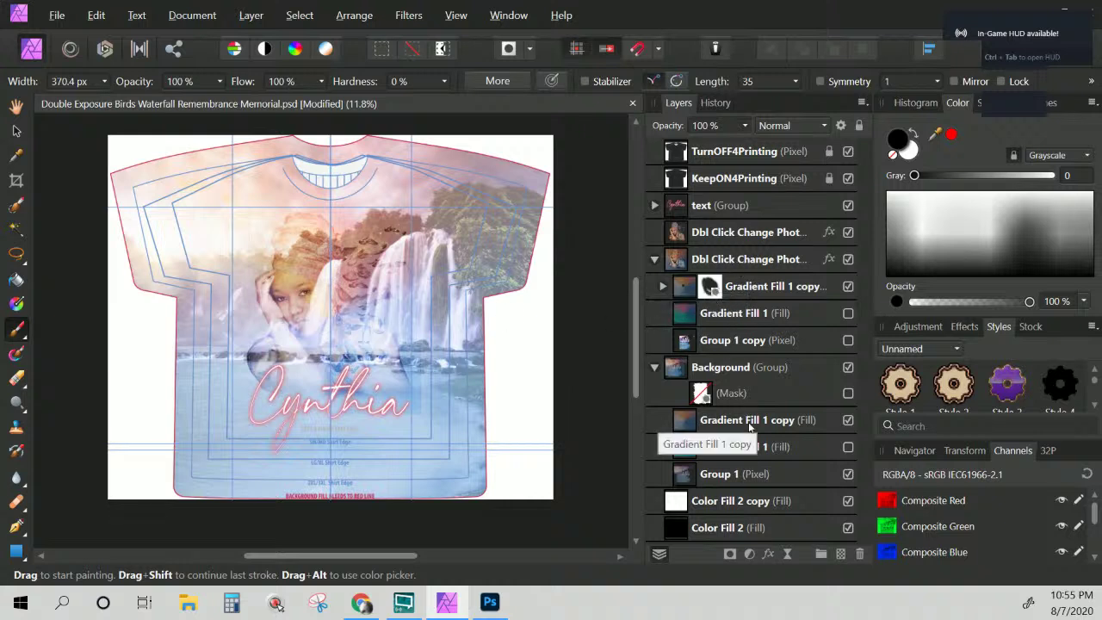
Hide Gradient Fill 1 copy in the Background group, and select the Group 1 copy layer nested in the lower photo layer
key(ctrl+z)
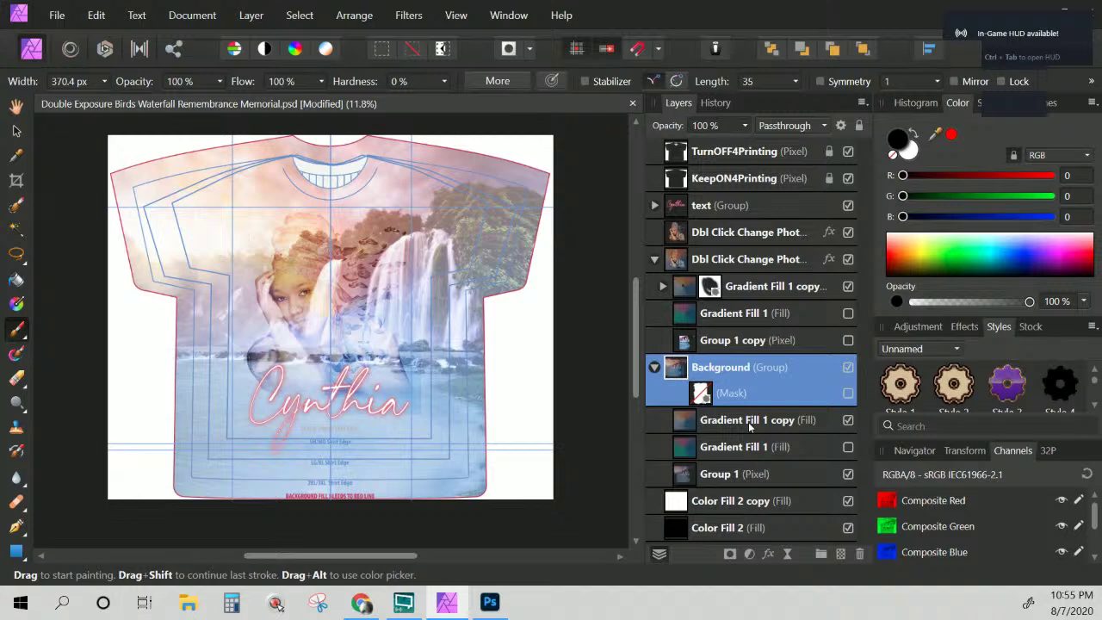
click(849, 421)
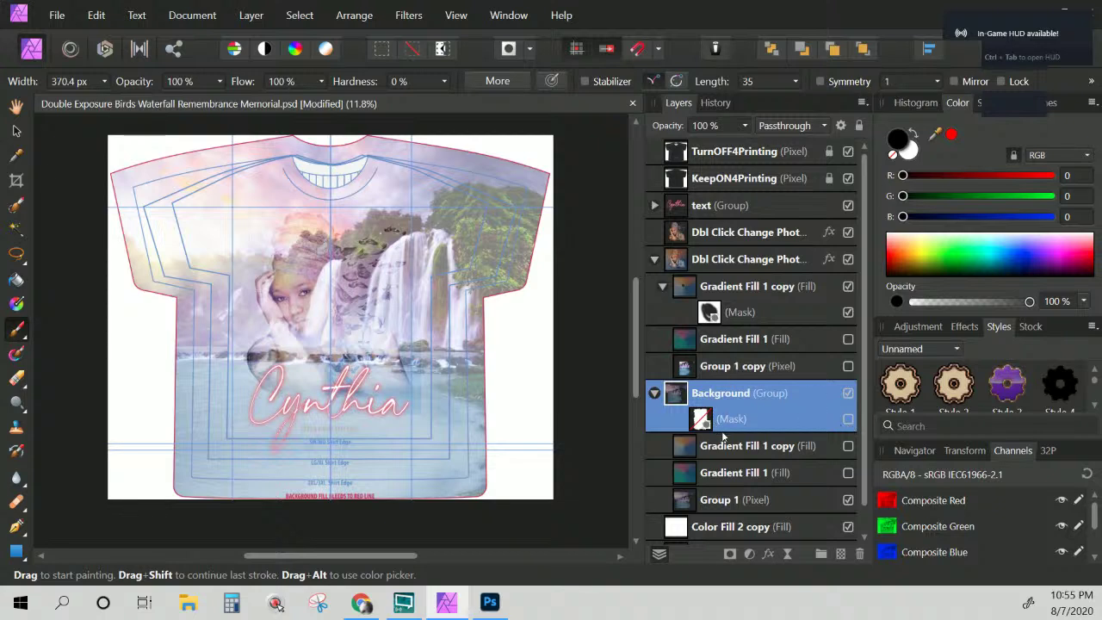
click(706, 259)
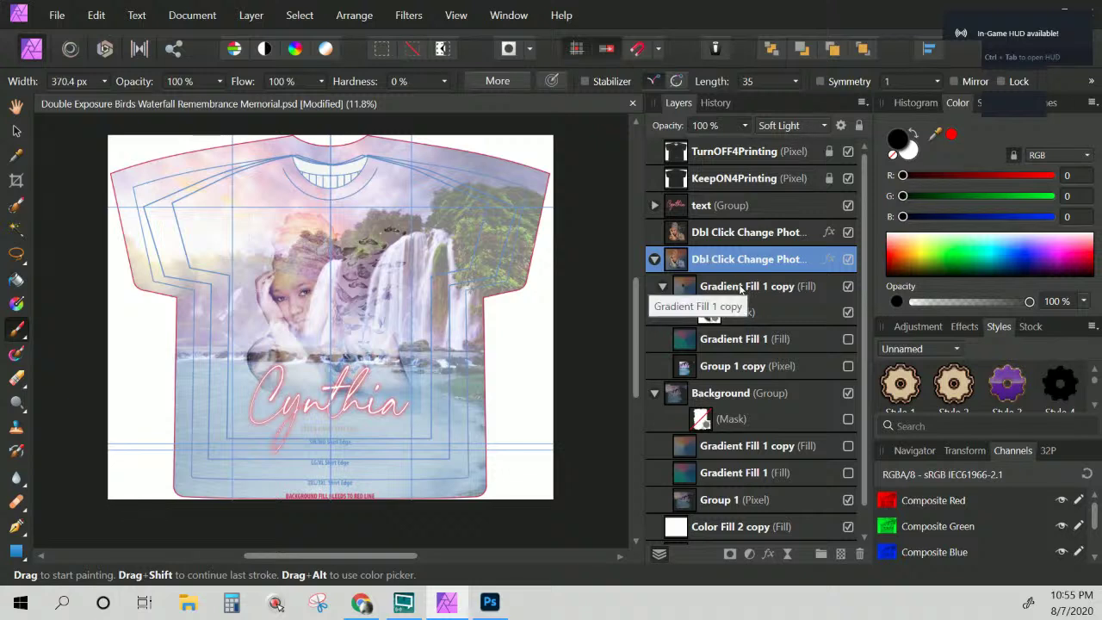
click(729, 368)
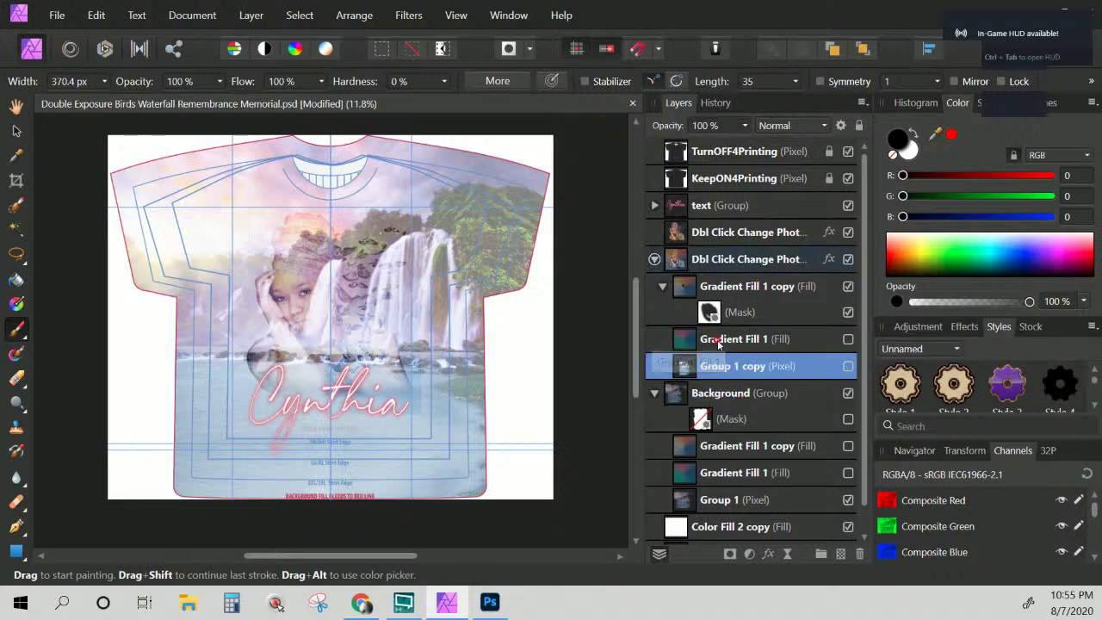
Compare the portrait with the nested Group 1 copy layer shown and hidden
click(719, 342)
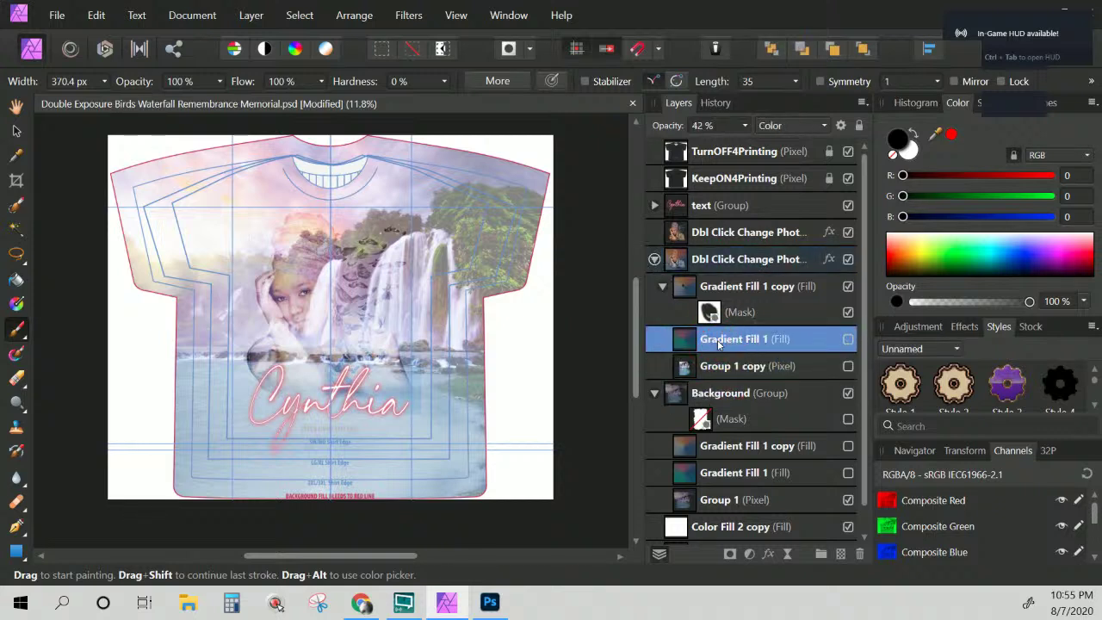
click(847, 366)
click(802, 366)
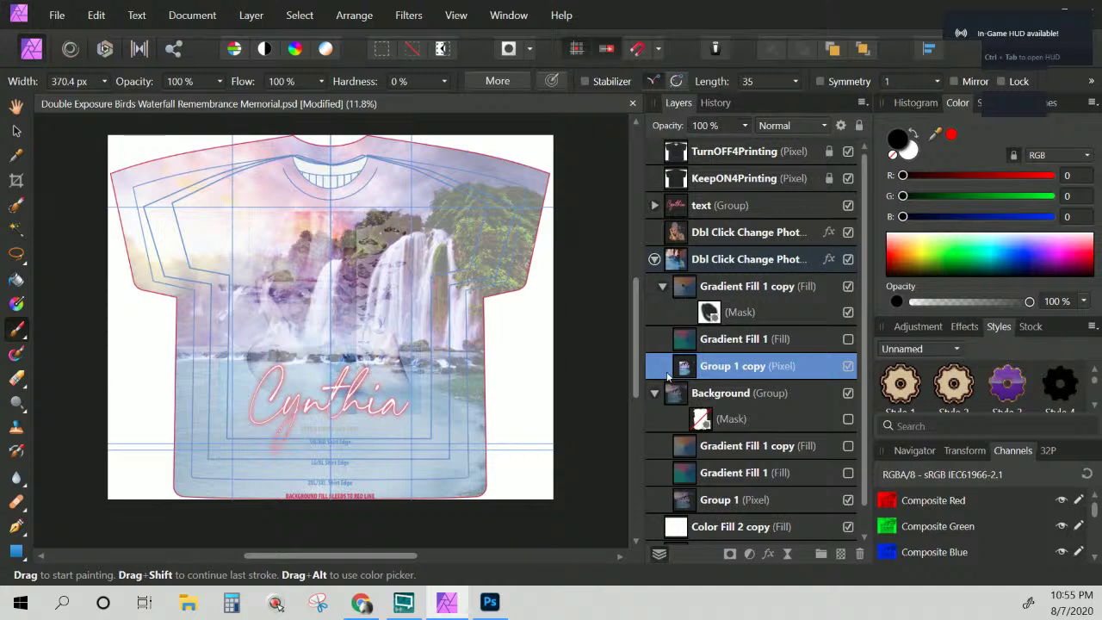
click(848, 366)
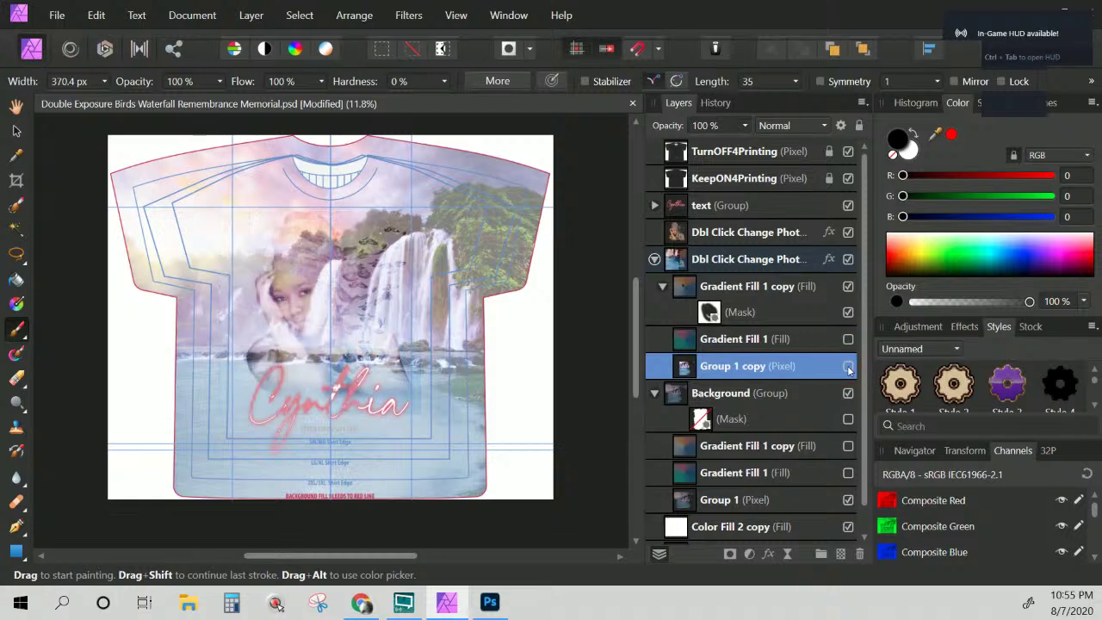
click(848, 367)
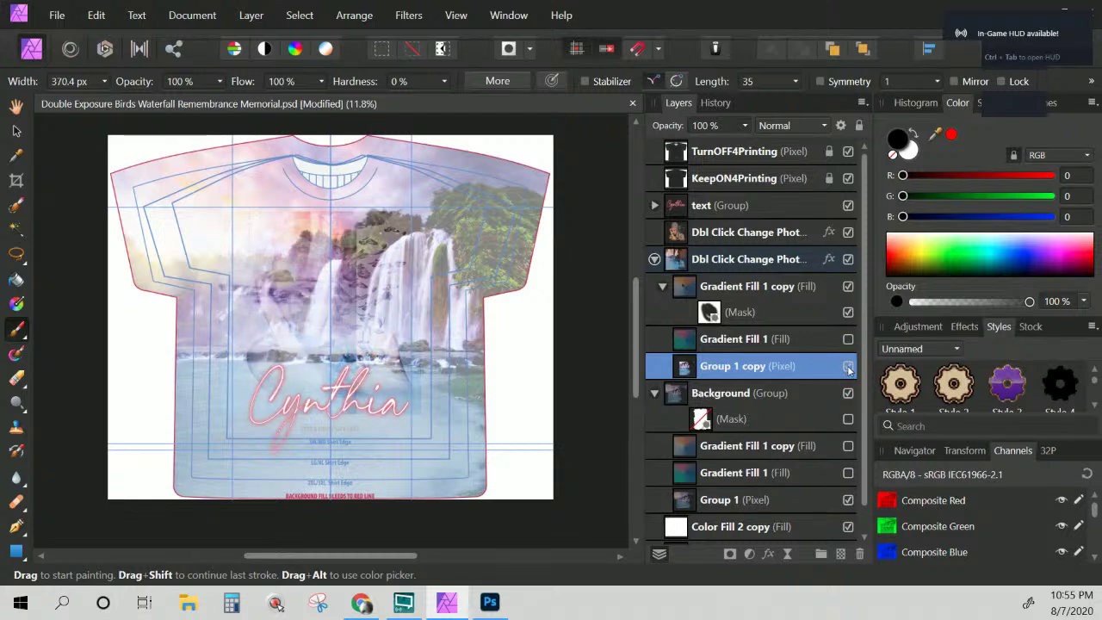
click(848, 366)
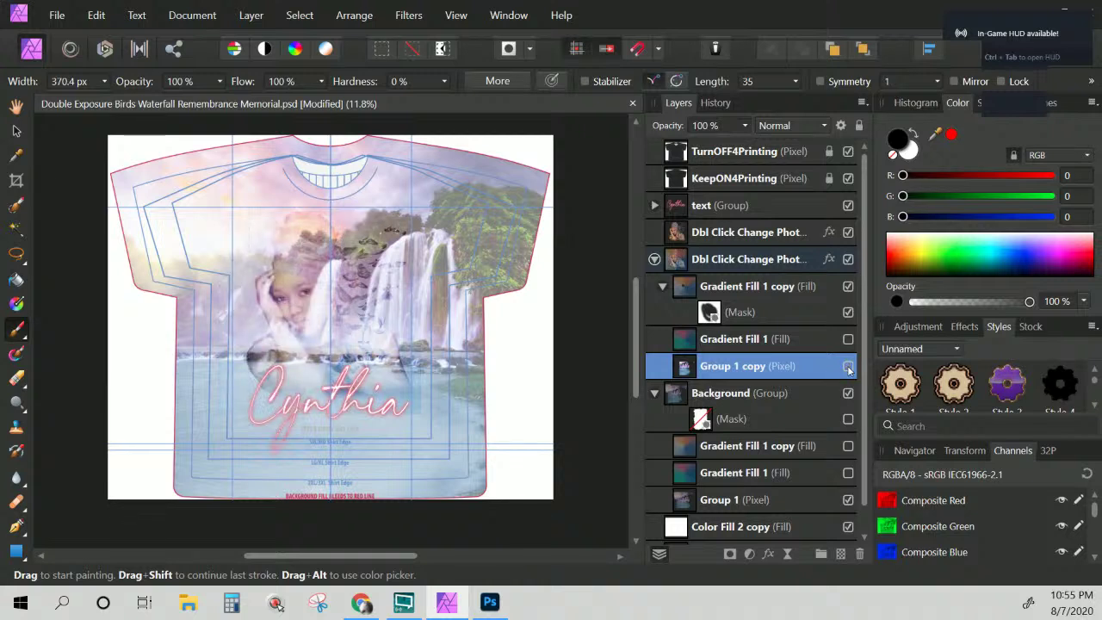
click(848, 367)
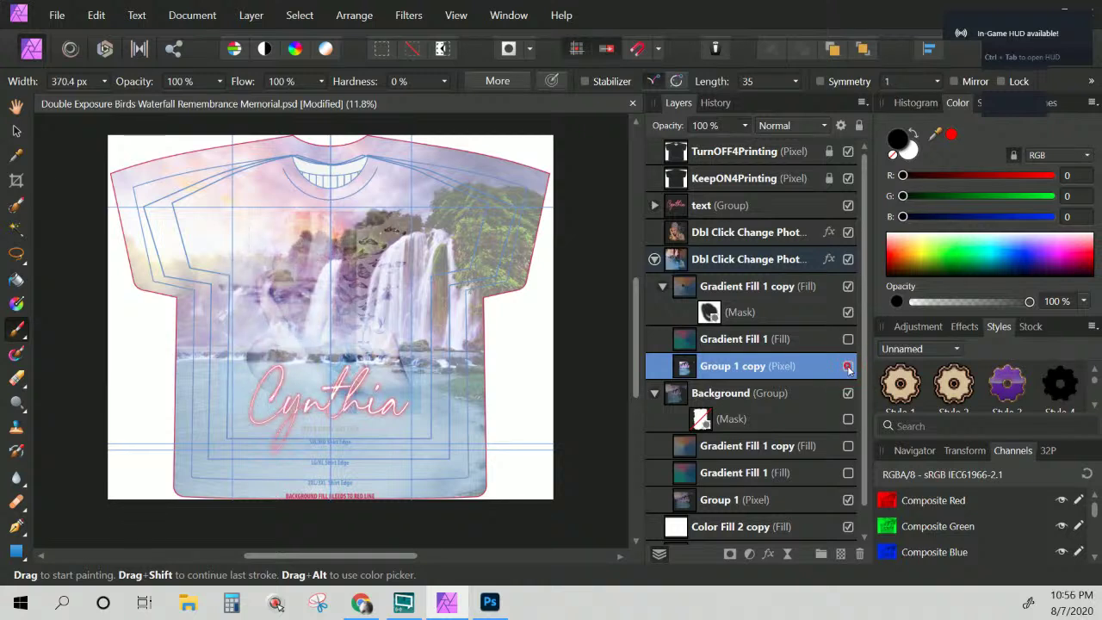
click(848, 367)
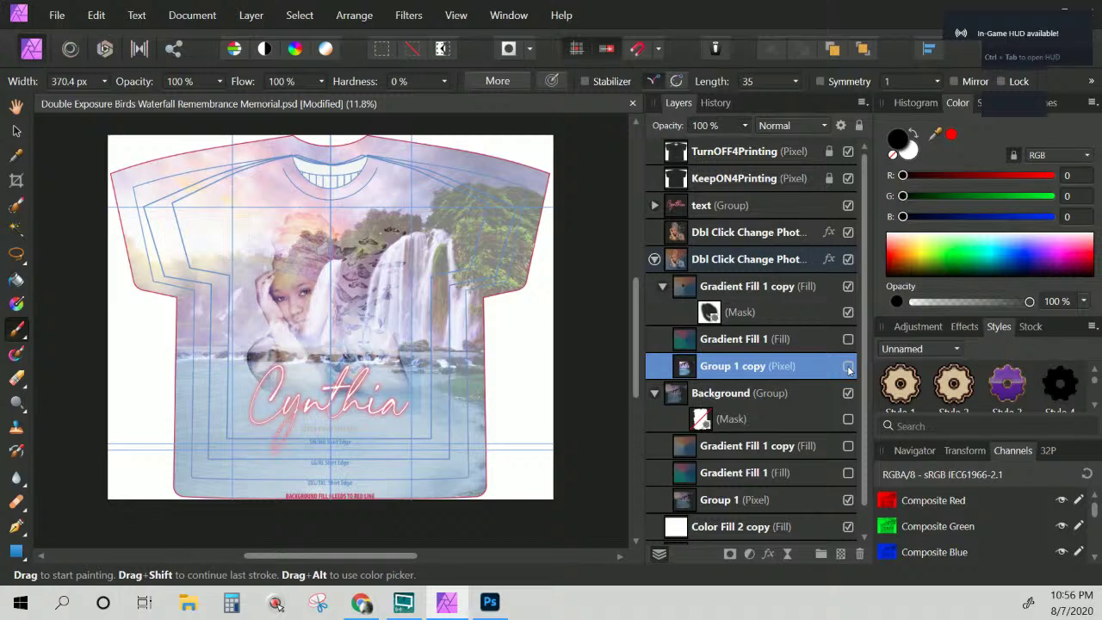
Replace the nested Group 1 copy with a duplicate of the Background group's Group 1, placed beneath Gradient Fill 1 in the lower photo layer
double_click(779, 371)
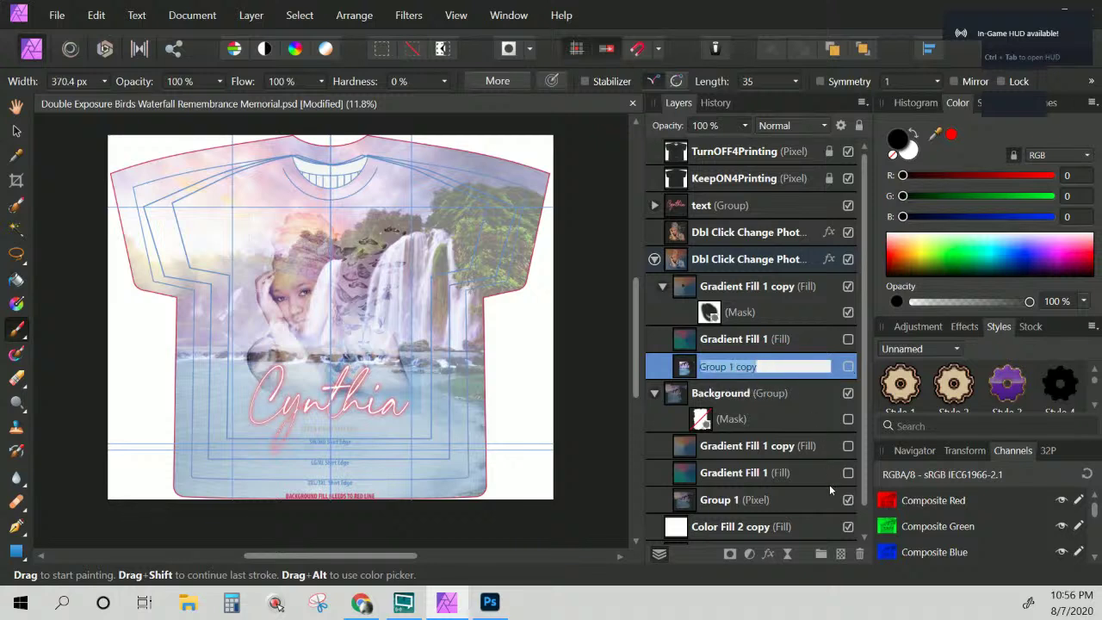
click(862, 555)
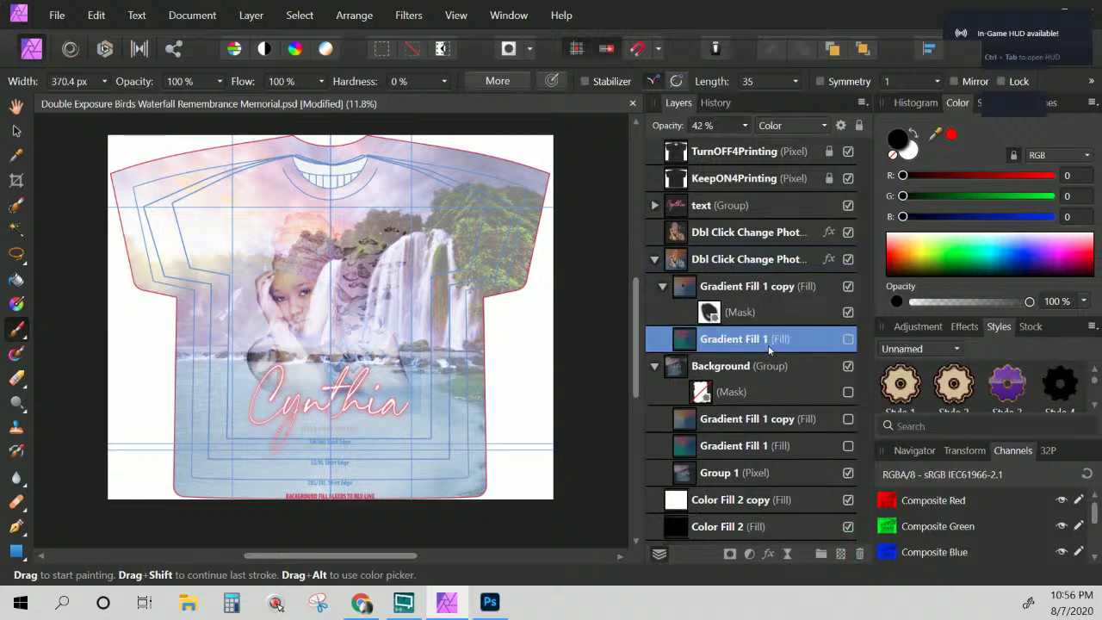
click(747, 478)
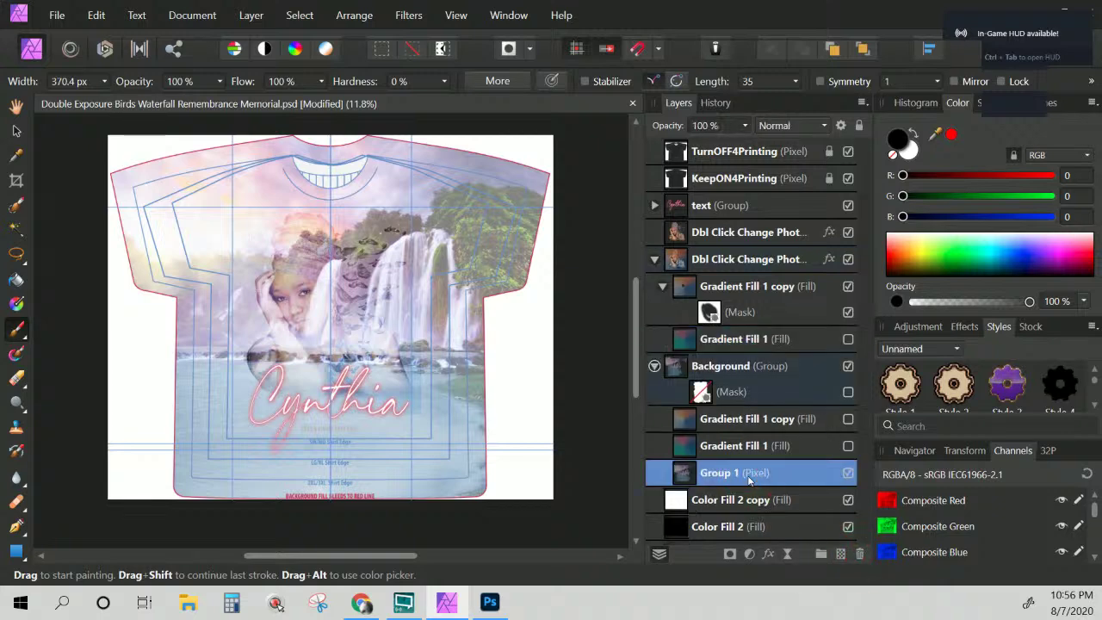
right_click(749, 479)
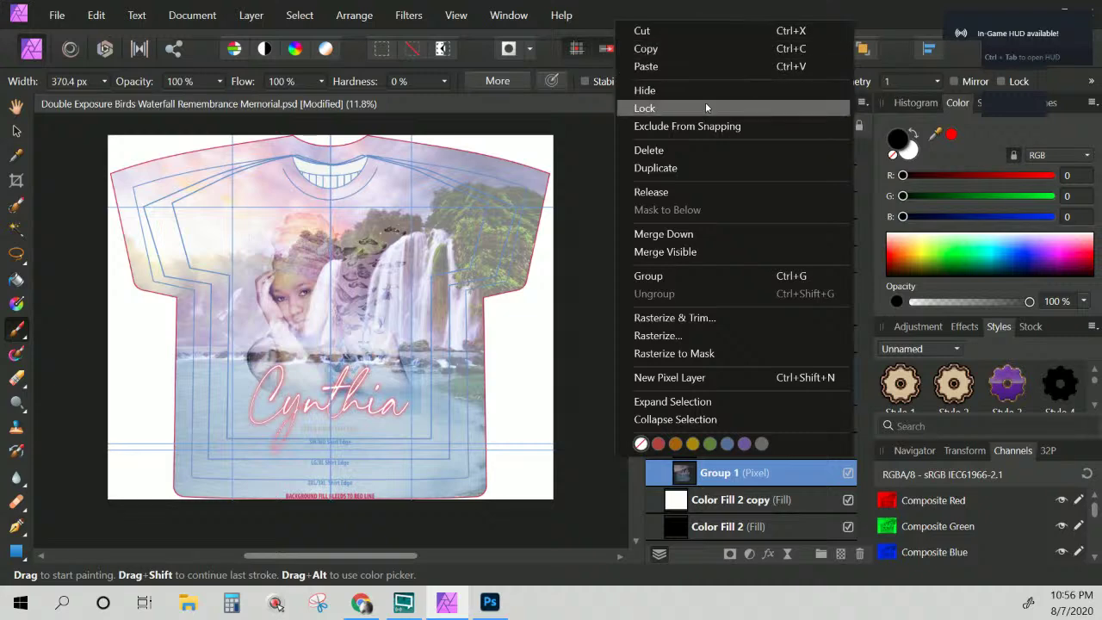
click(667, 168)
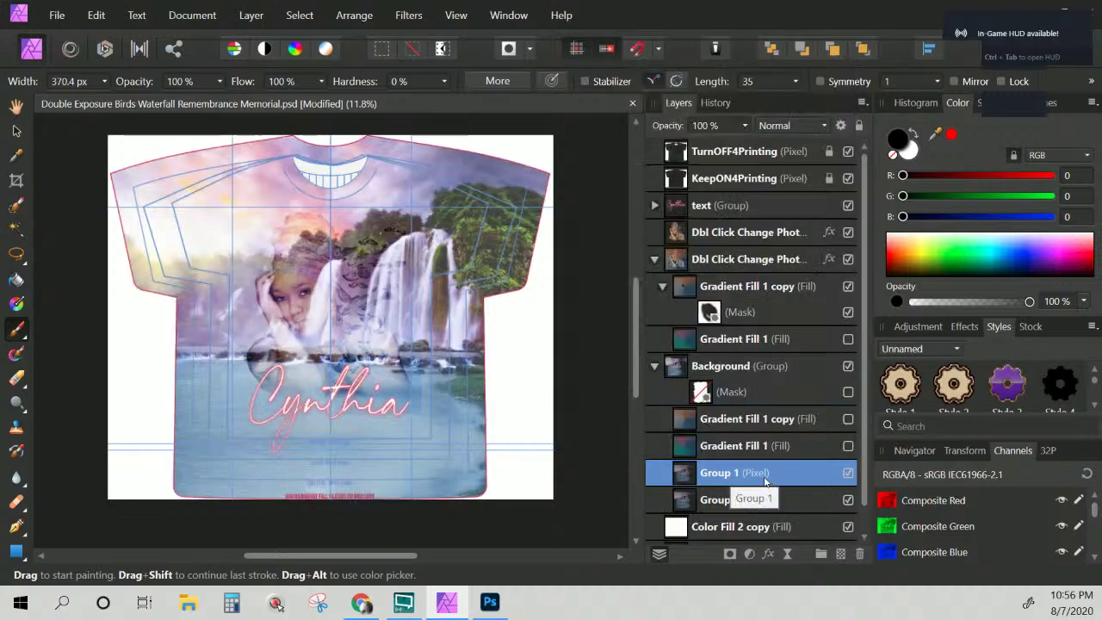
drag(780, 476, 694, 353)
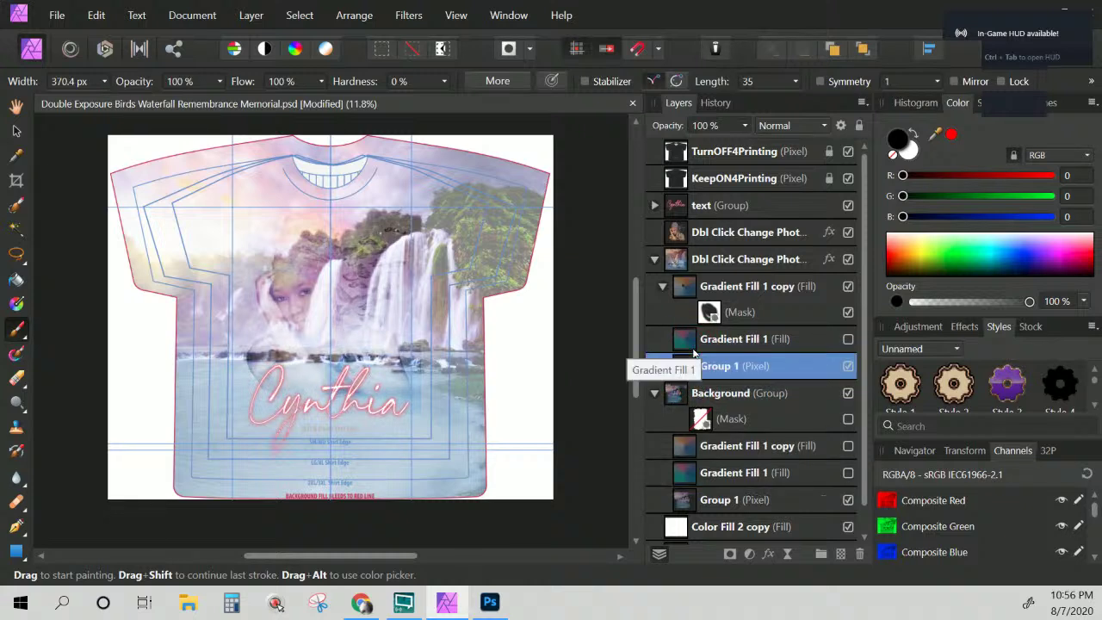
Check the blend with the nested Gradient Fill 1 copy hidden and shown again, and review the layer stack
click(848, 286)
click(848, 287)
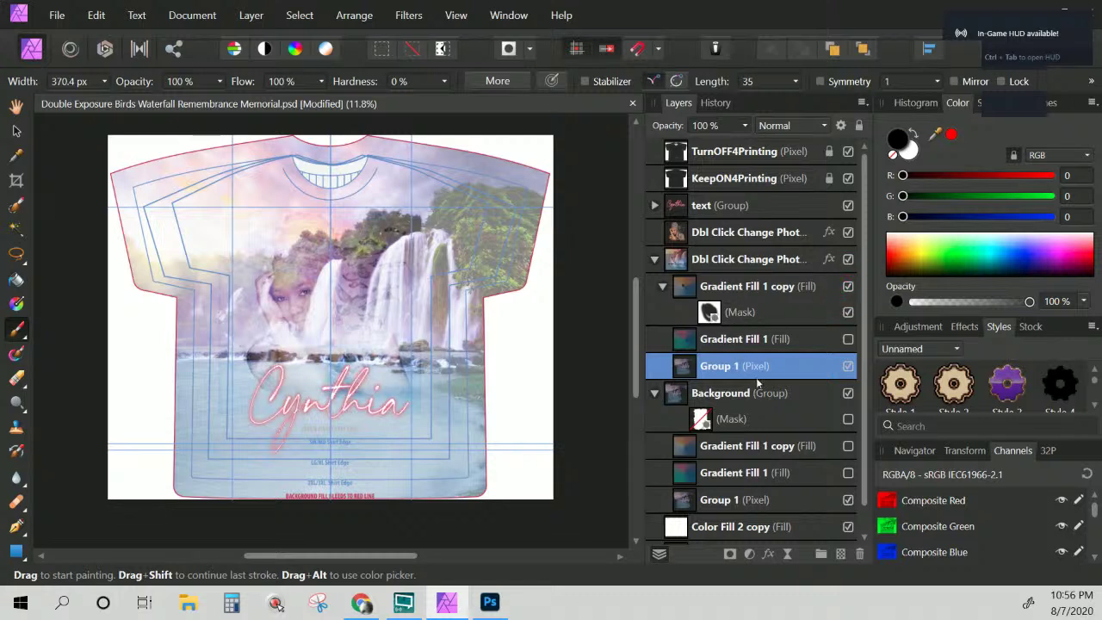
scroll(720, 422, down, 1)
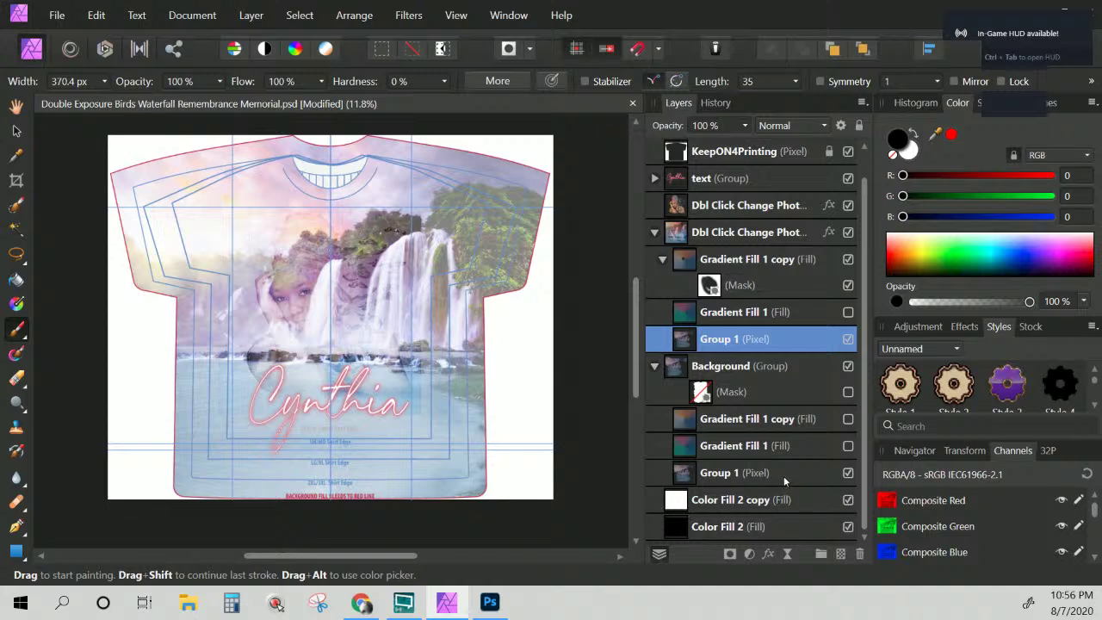
scroll(783, 476, up, 1)
Expand the text group and preview the purple name in place of the pink name, restoring the pink one
click(655, 206)
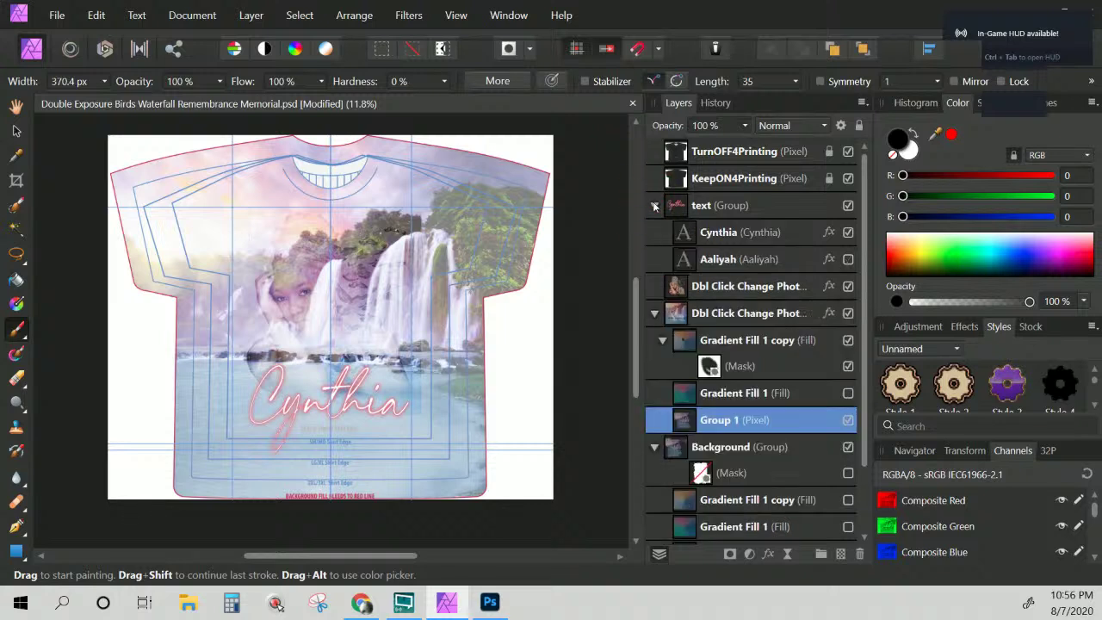
click(847, 233)
click(849, 260)
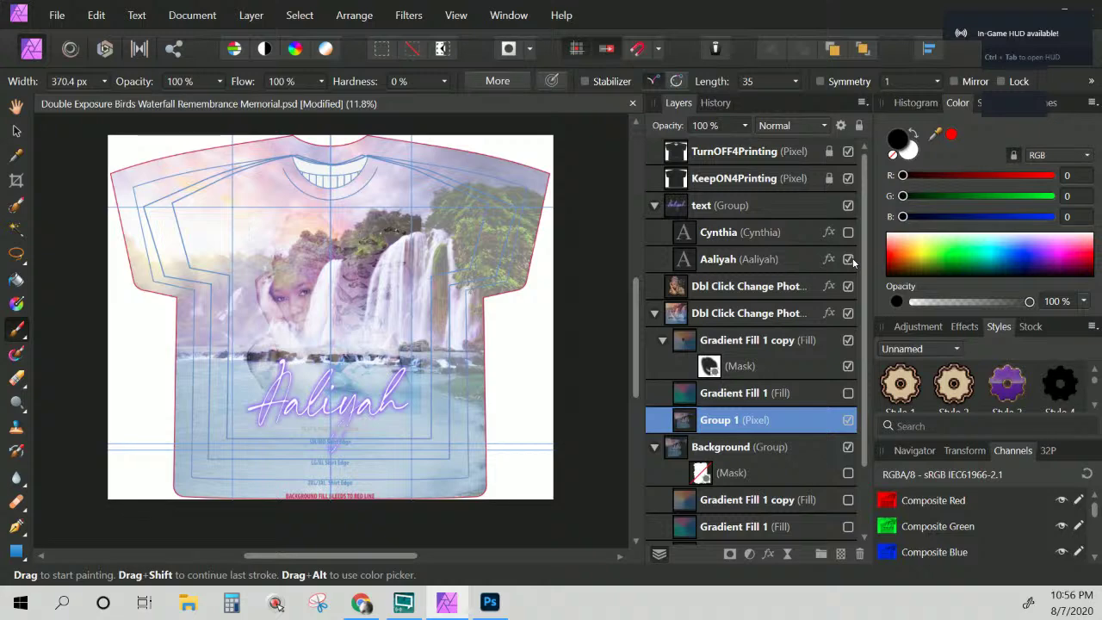
click(848, 259)
click(848, 233)
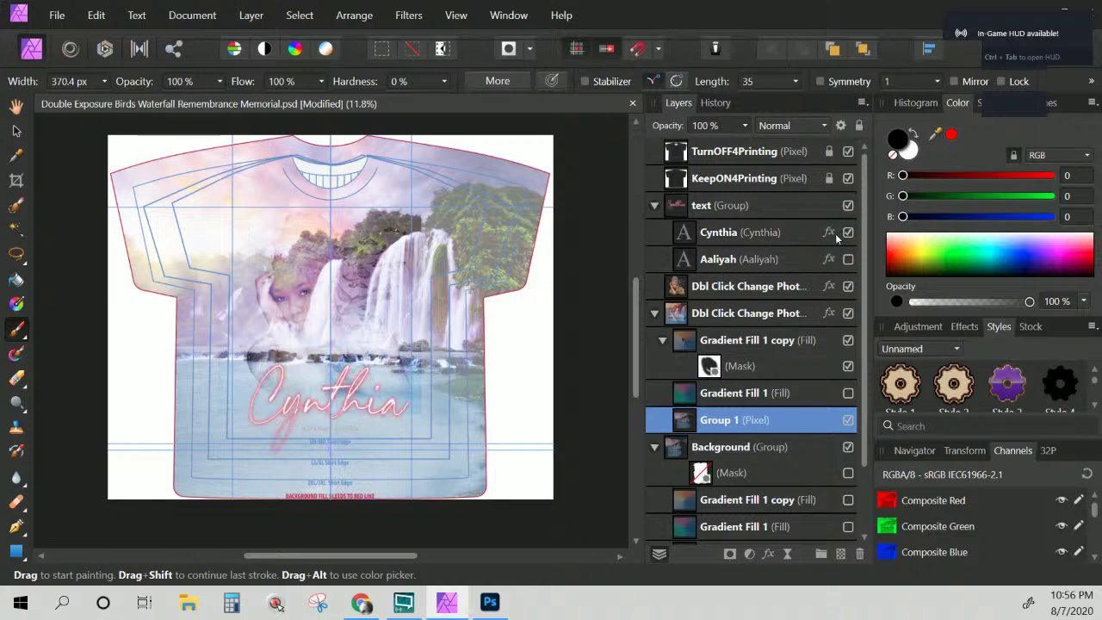
Open the pink name's layer effects and inspect its Outer Shadow and Inner Glow, comparing the text with Inner Glow off and on
click(831, 235)
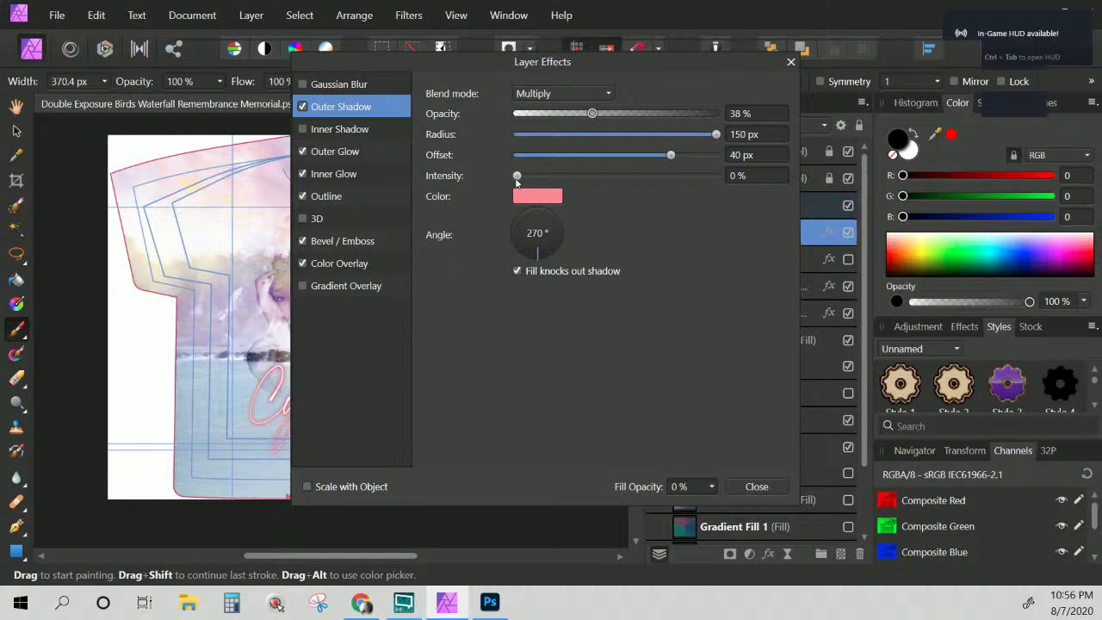
drag(521, 67, 775, 34)
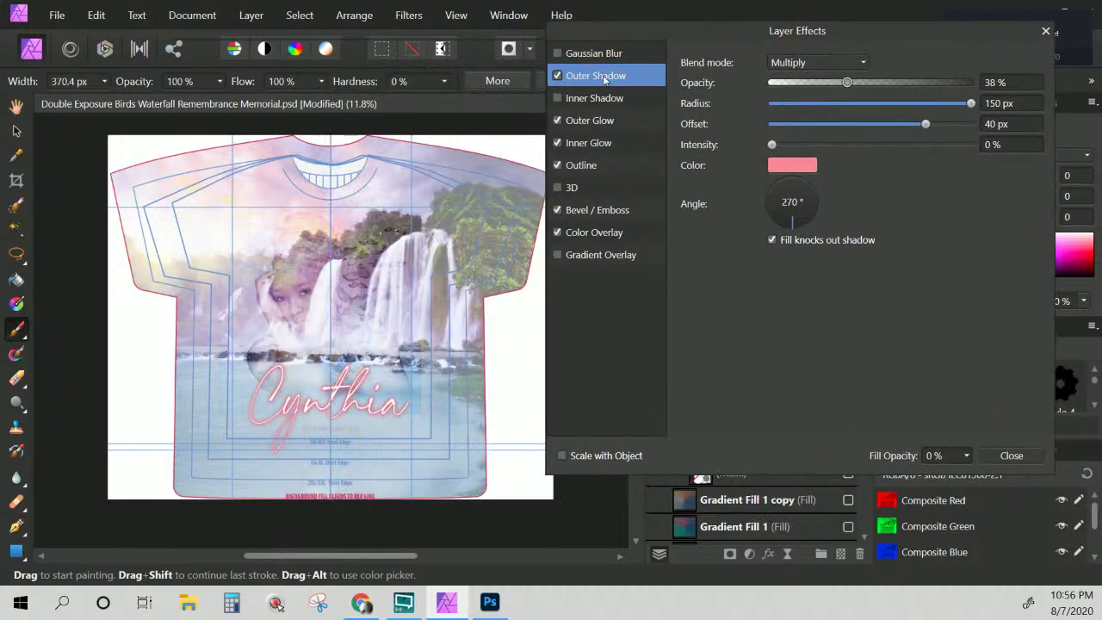
click(603, 143)
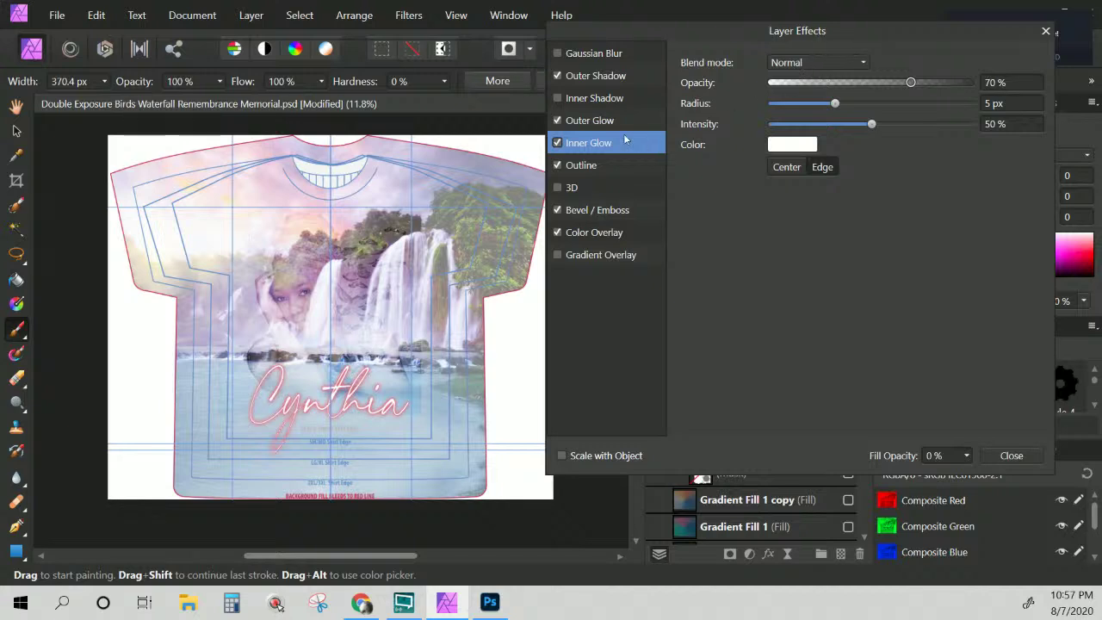
click(558, 143)
click(558, 144)
scroll(296, 415, up, 3)
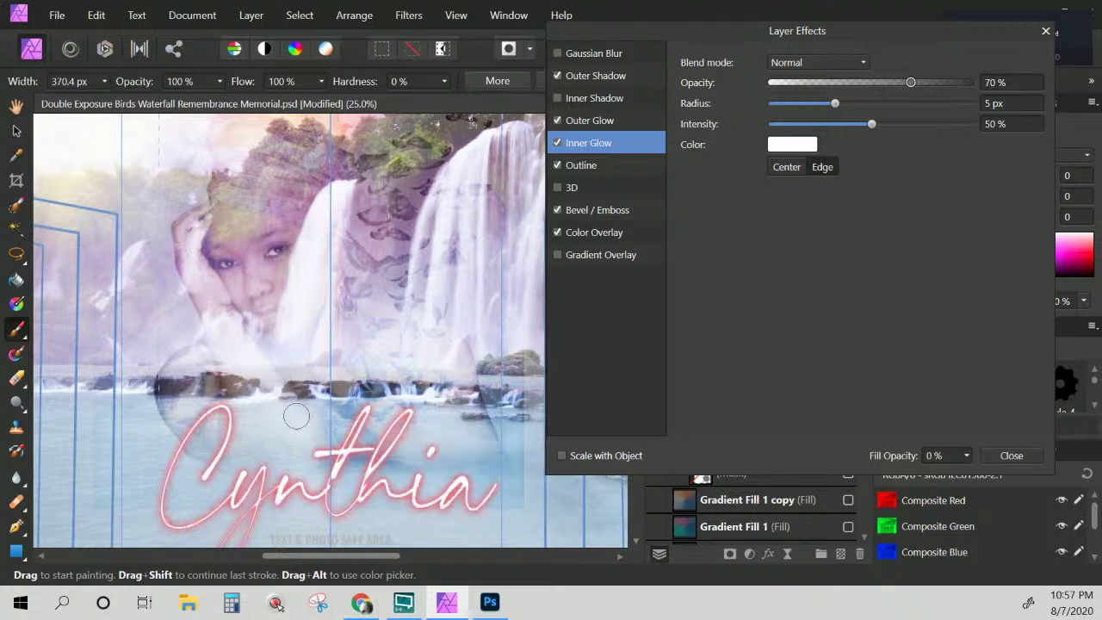
scroll(295, 416, up, 1)
scroll(293, 411, down, 1)
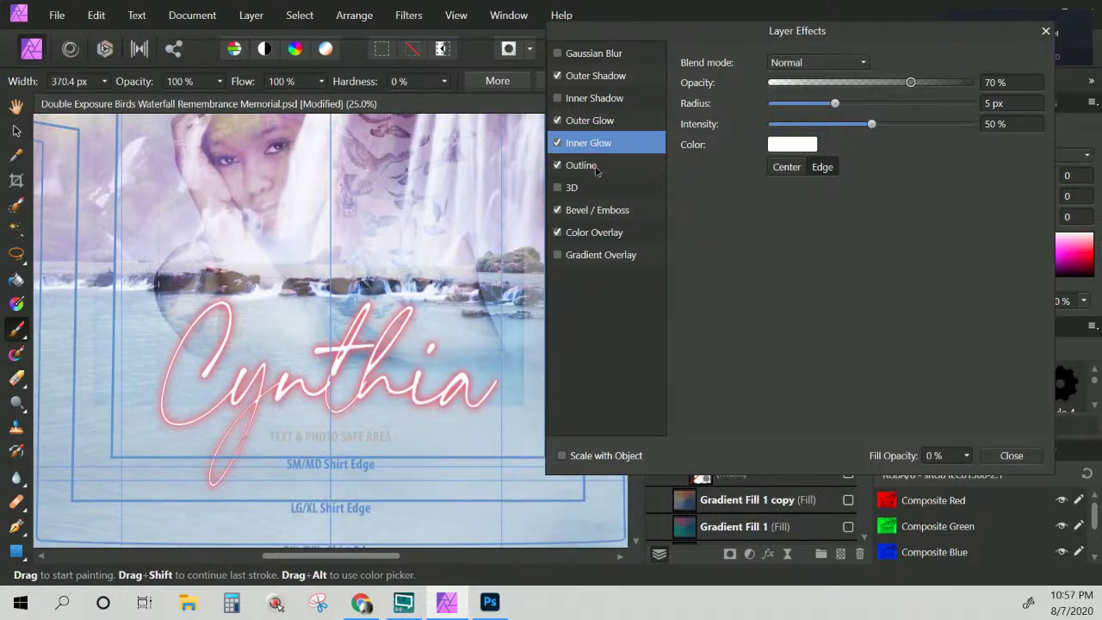
Set the pink name's Outline effect to Outside alignment with a radius of about 11.3 px
click(596, 168)
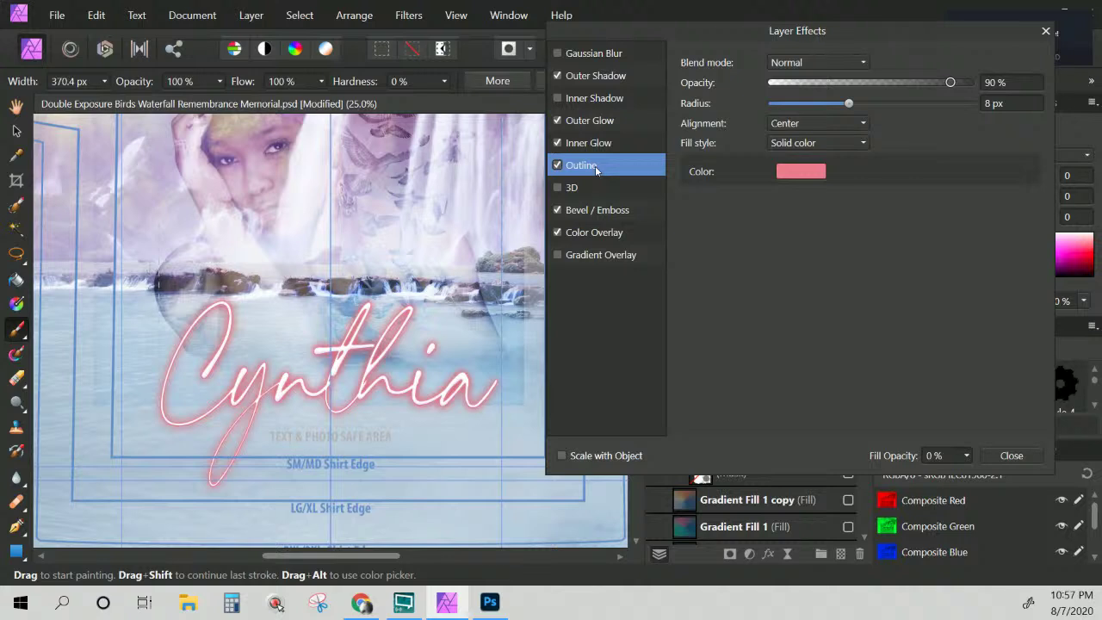
click(824, 123)
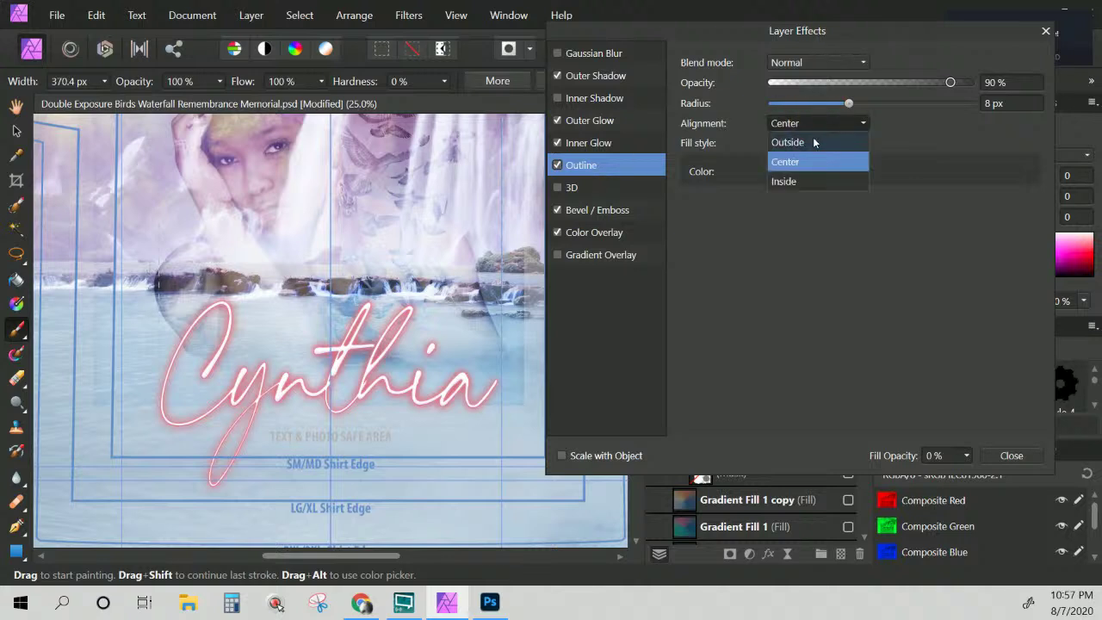
click(814, 142)
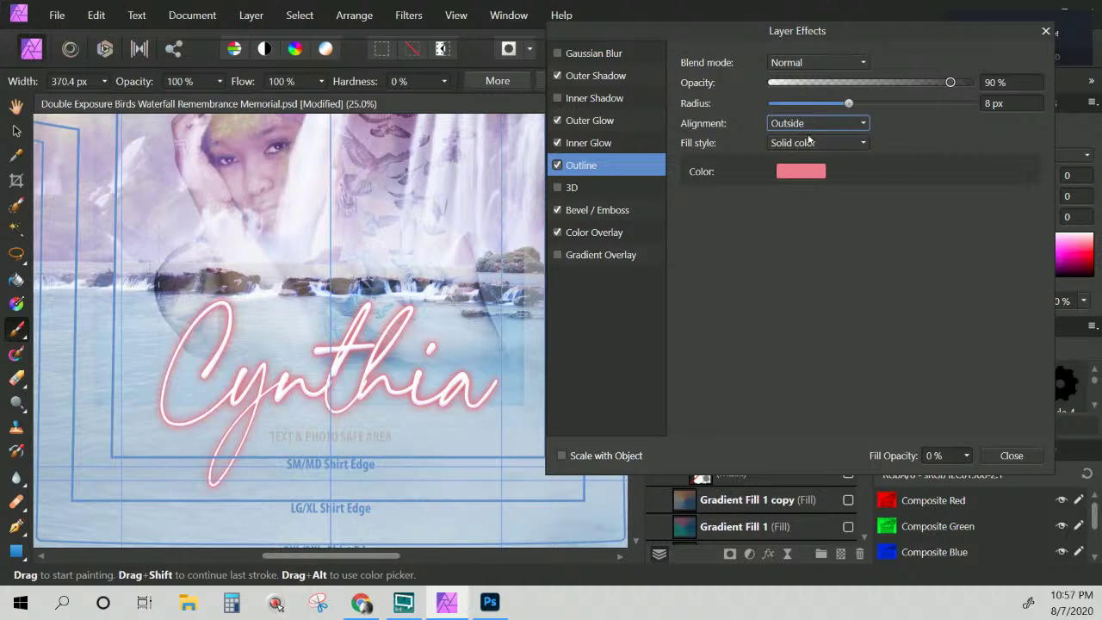
click(804, 125)
click(799, 140)
drag(847, 102, 852, 104)
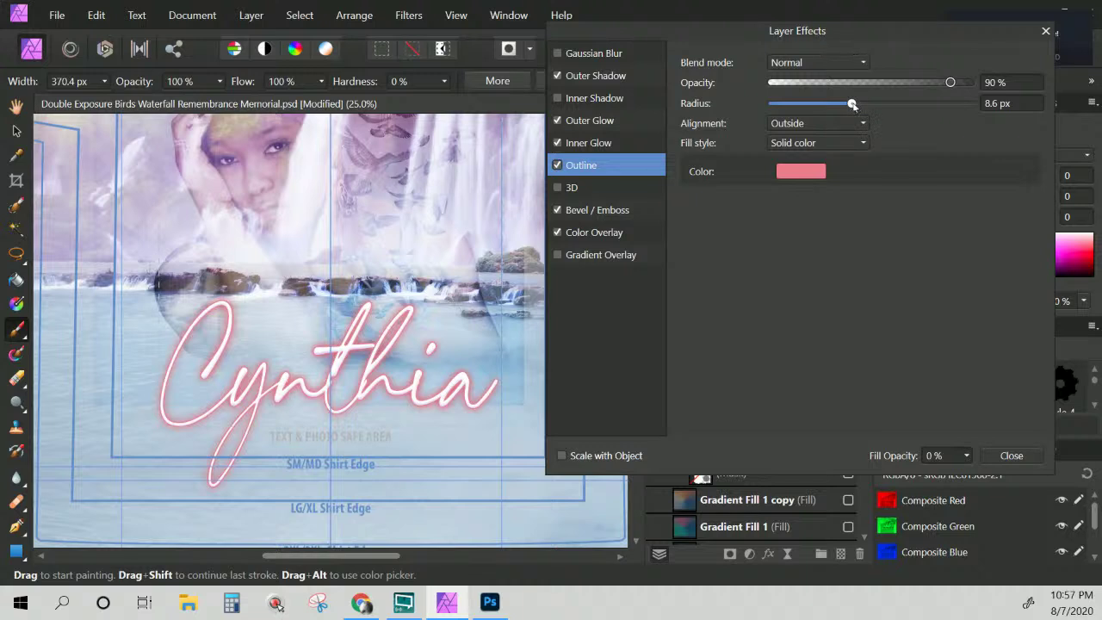
drag(852, 104, 861, 105)
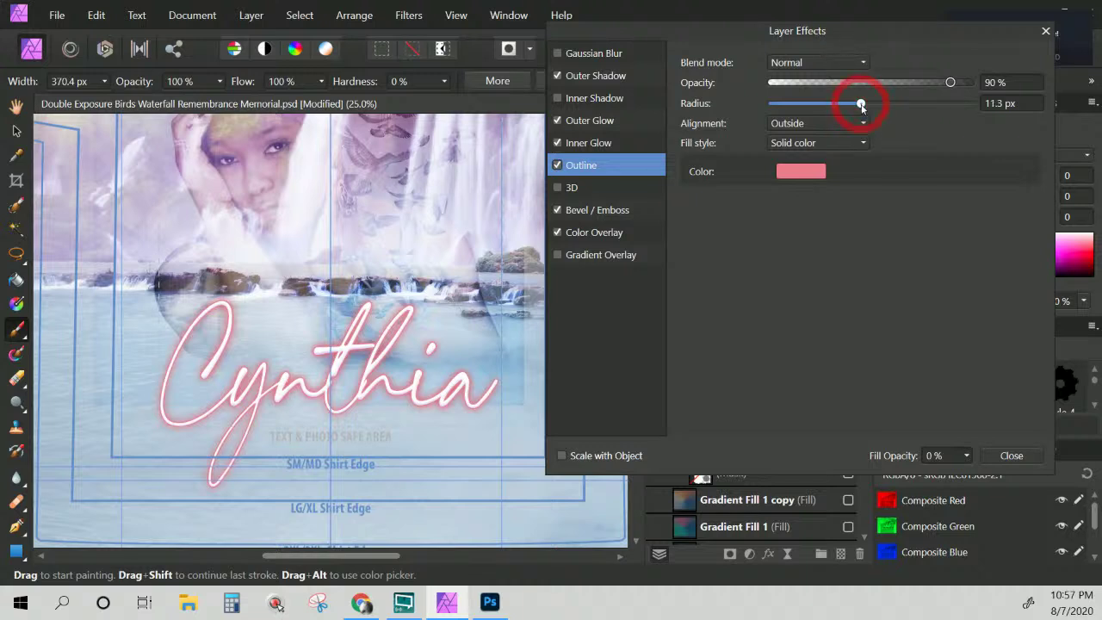
click(643, 143)
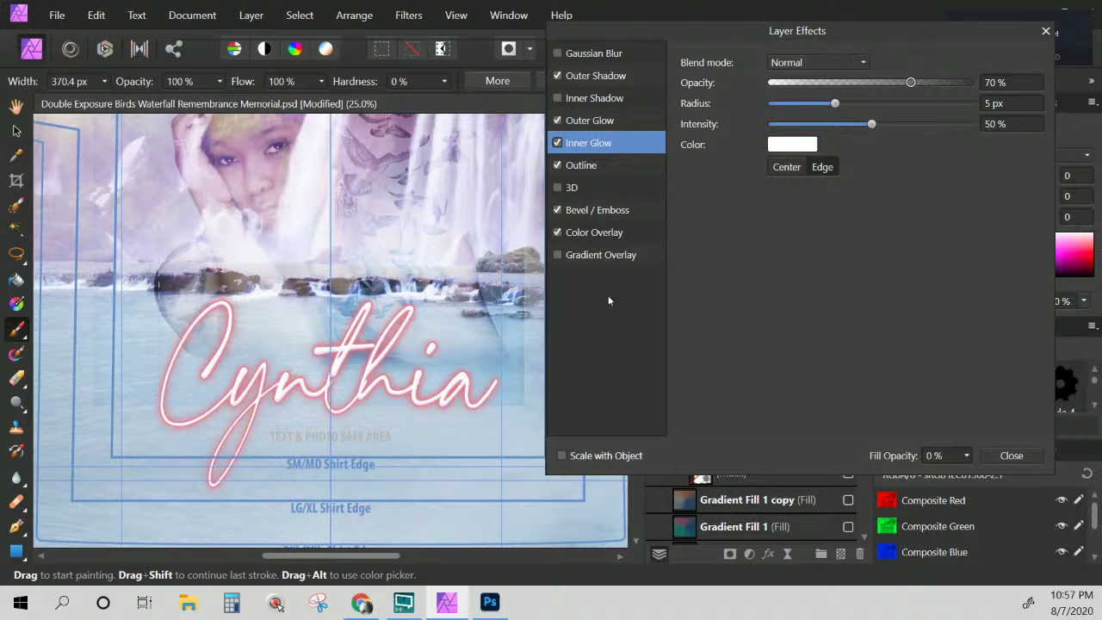
click(1013, 456)
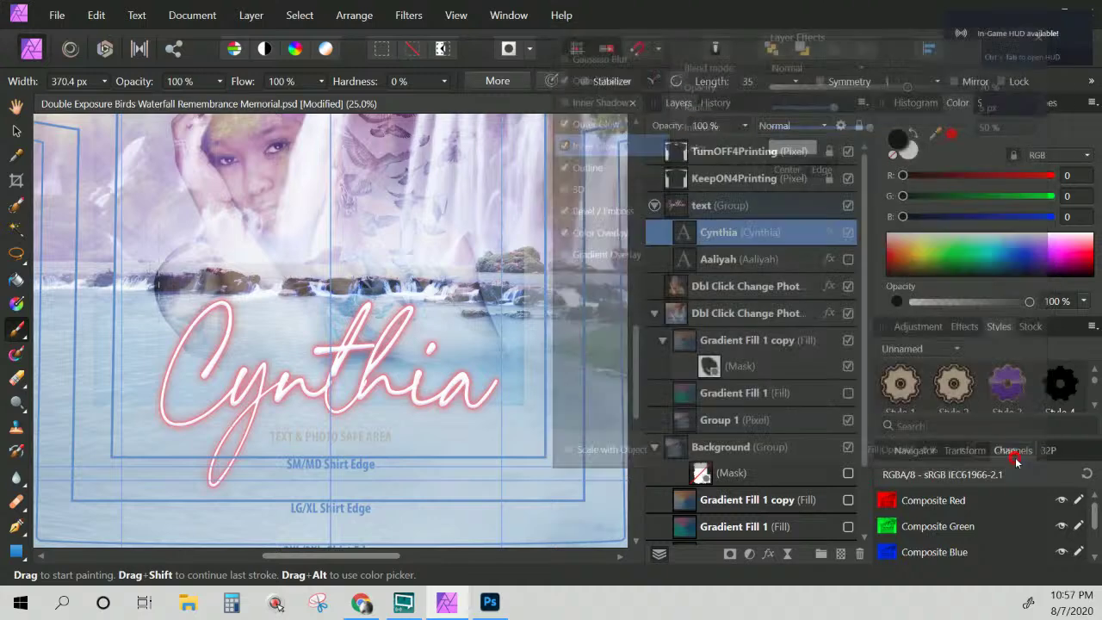
Show the purple name in place of the pink one and set its Outline effect alignment to Outside
click(848, 233)
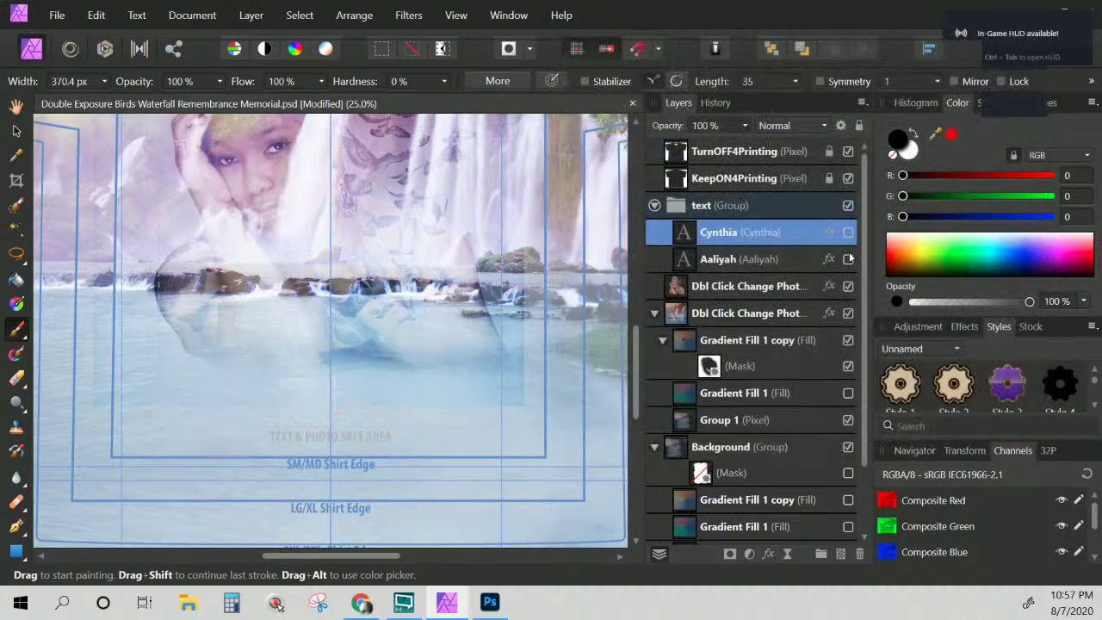
click(848, 259)
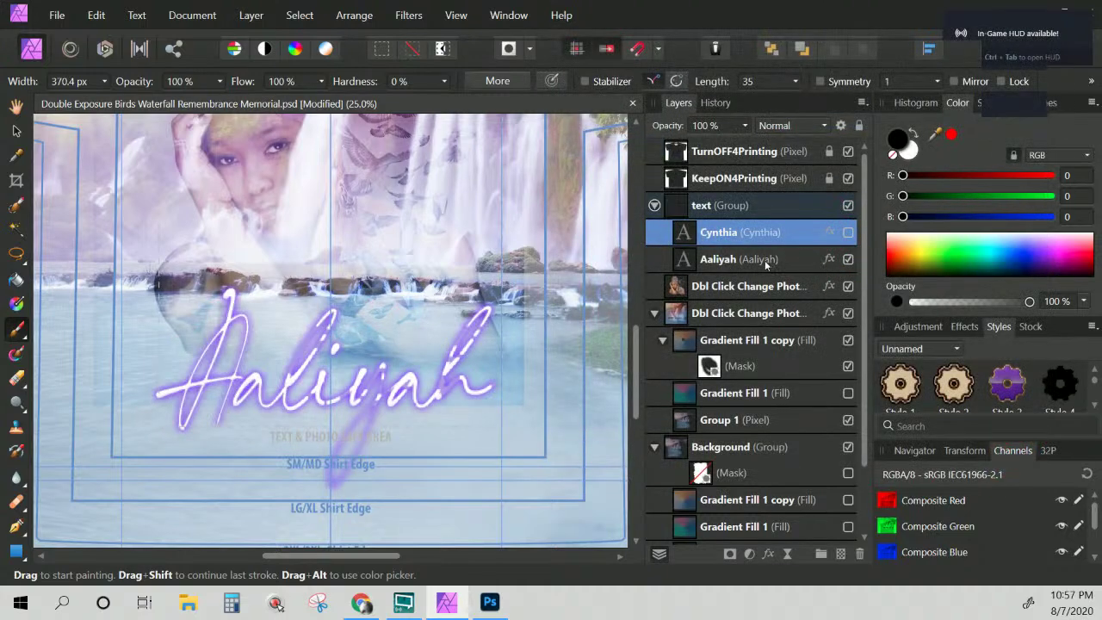
click(830, 258)
click(589, 167)
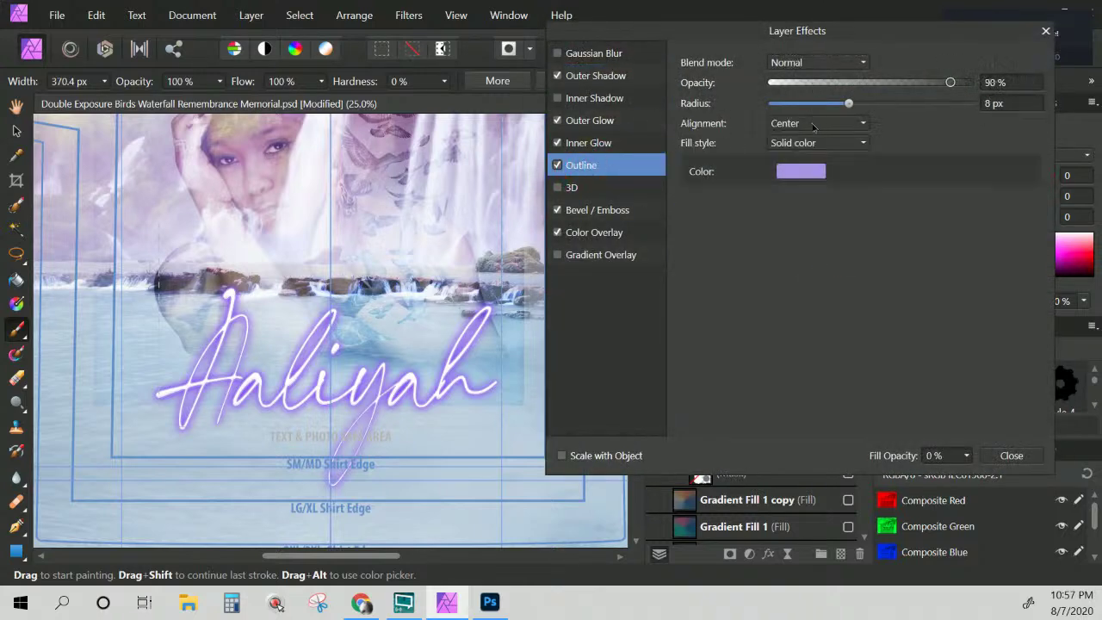
click(812, 125)
click(787, 142)
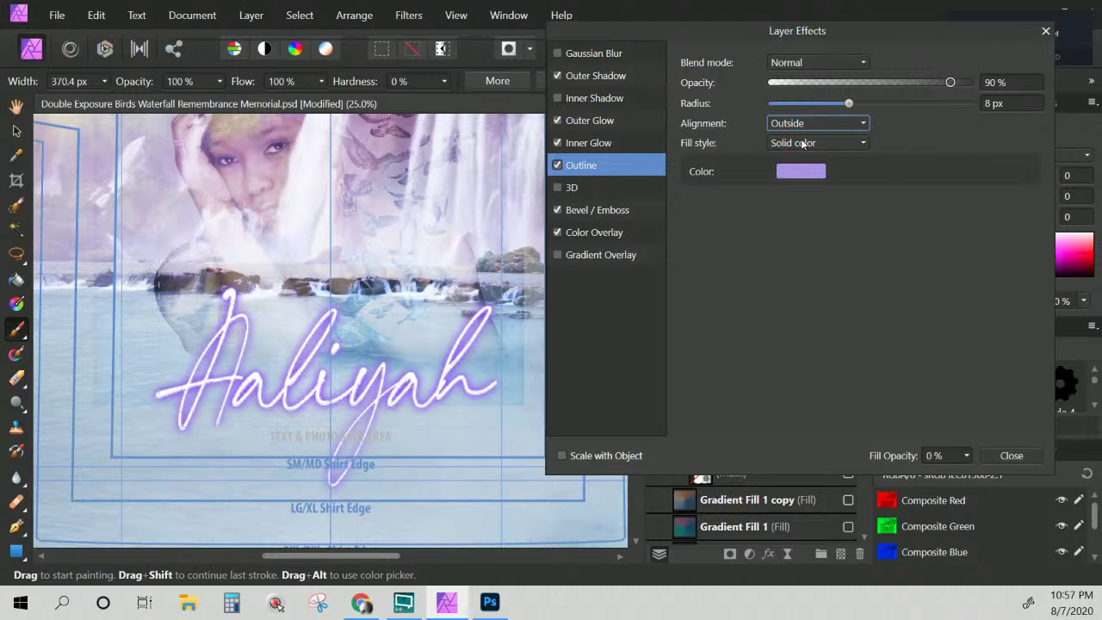
click(1012, 456)
scroll(400, 301, down, 3)
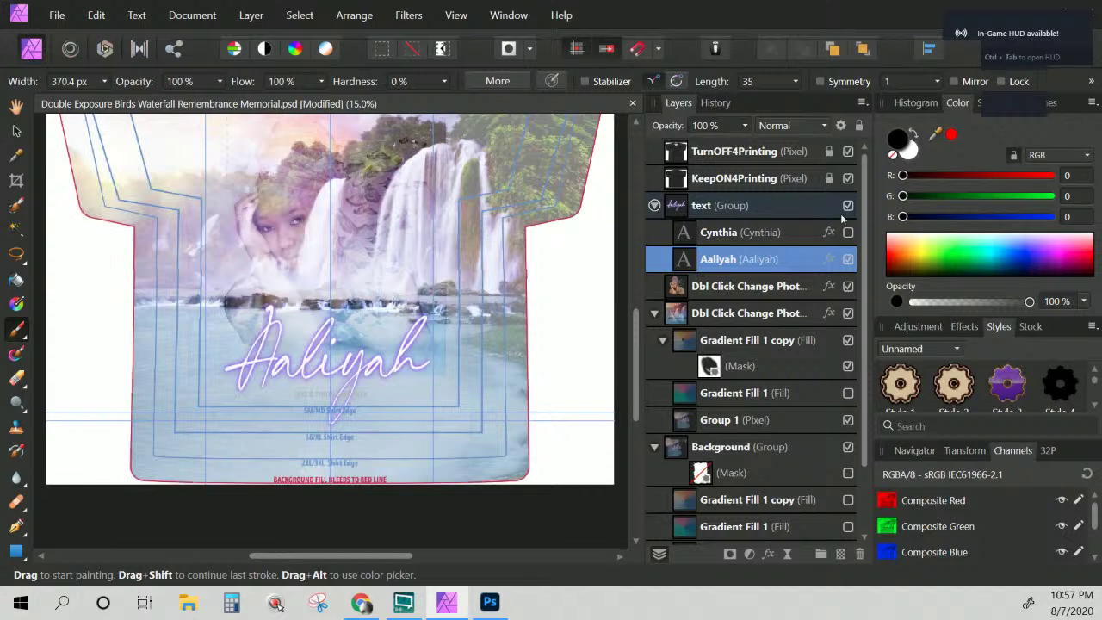
Hide the purple name and show the pink name on the shirt again
click(848, 259)
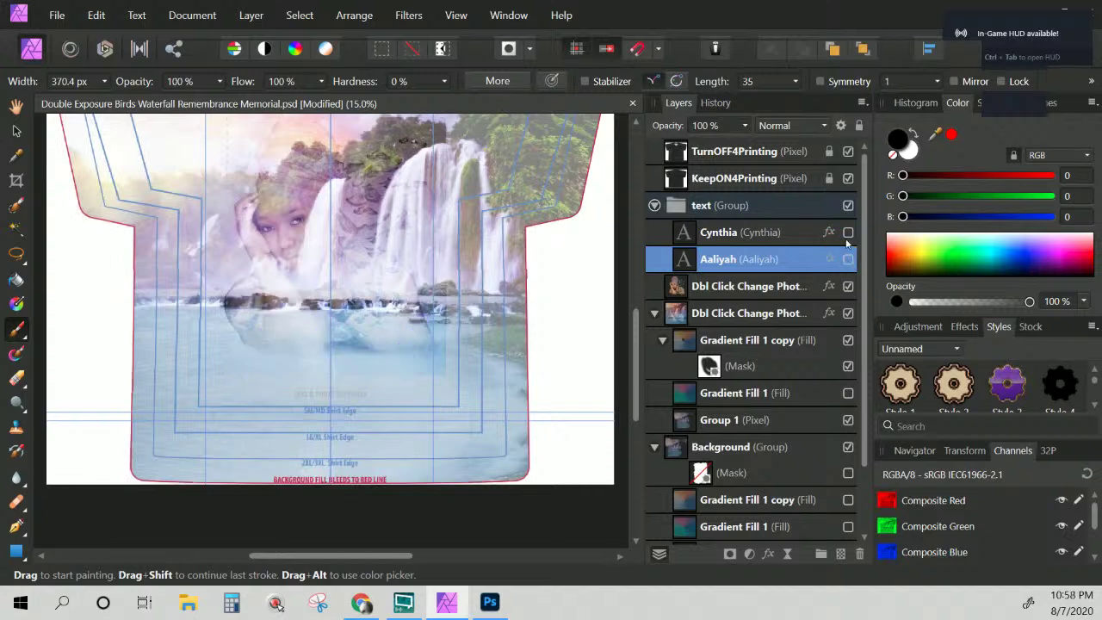
click(847, 232)
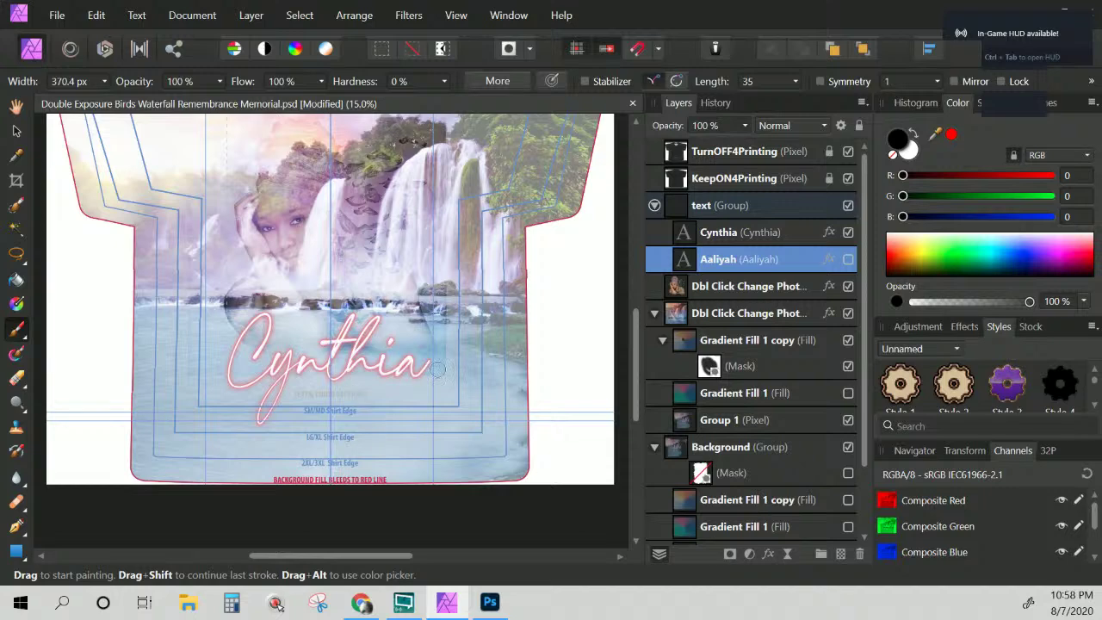
scroll(439, 366, up, 2)
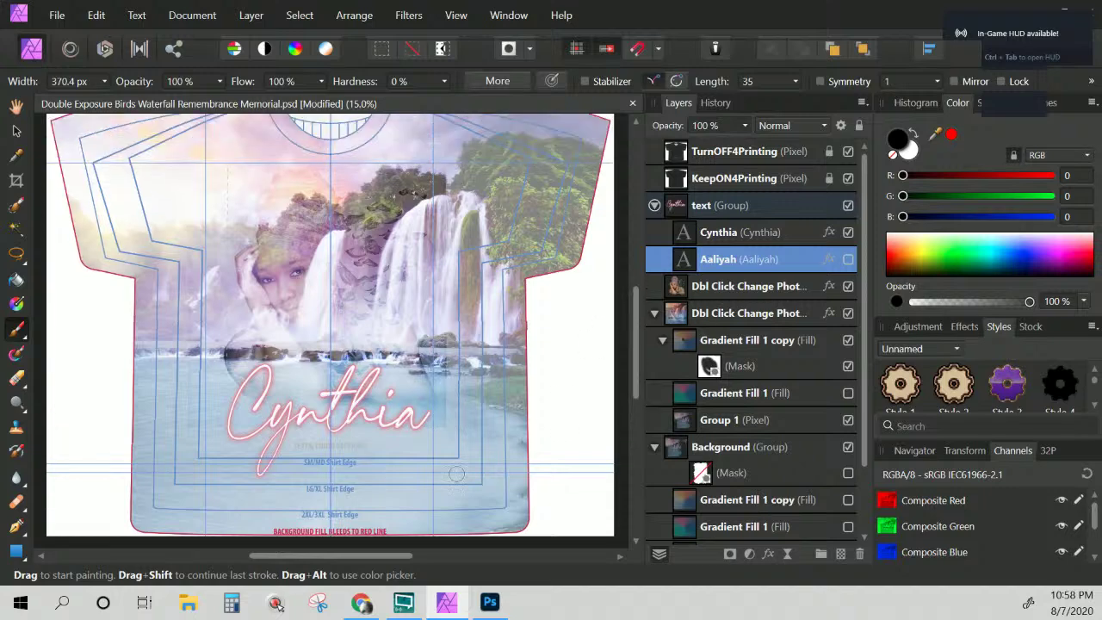
Set the pink name's Outer Glow to about 83.5 px radius and 68% intensity, and its Outer Shadow offset to about 45.8 px
click(832, 260)
click(999, 460)
click(828, 233)
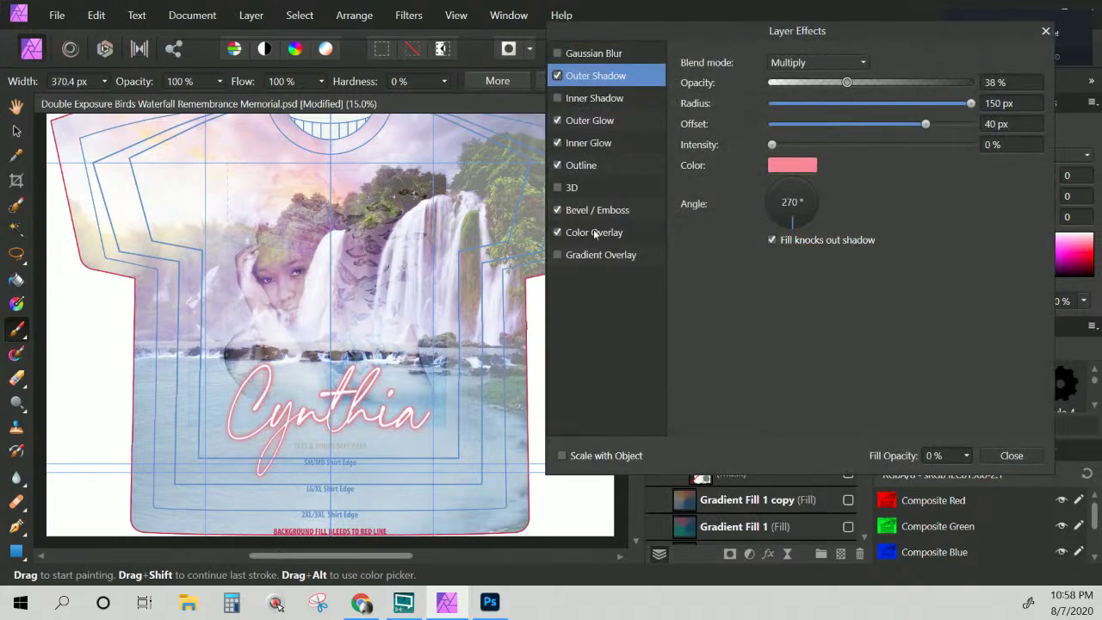
click(593, 125)
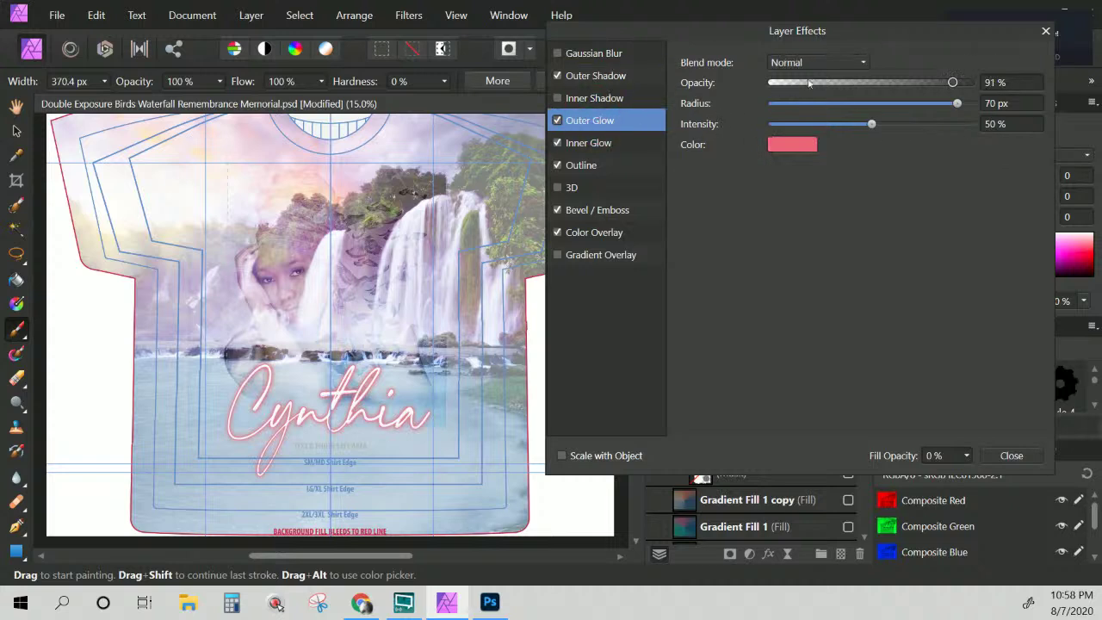
drag(871, 125, 898, 127)
drag(957, 104, 965, 104)
drag(905, 128, 909, 127)
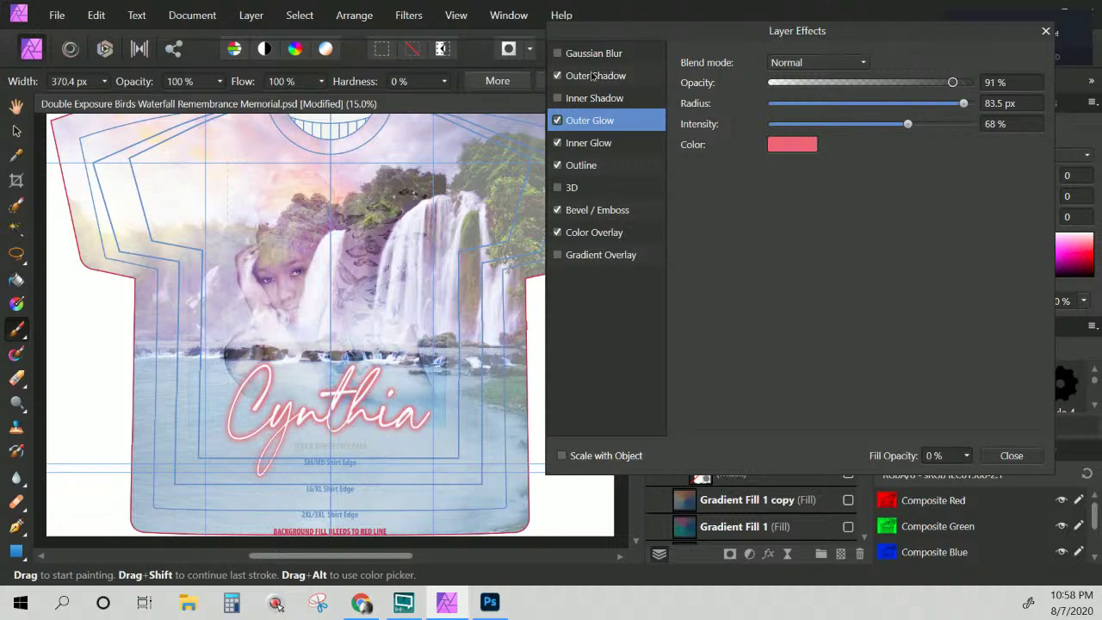
click(593, 76)
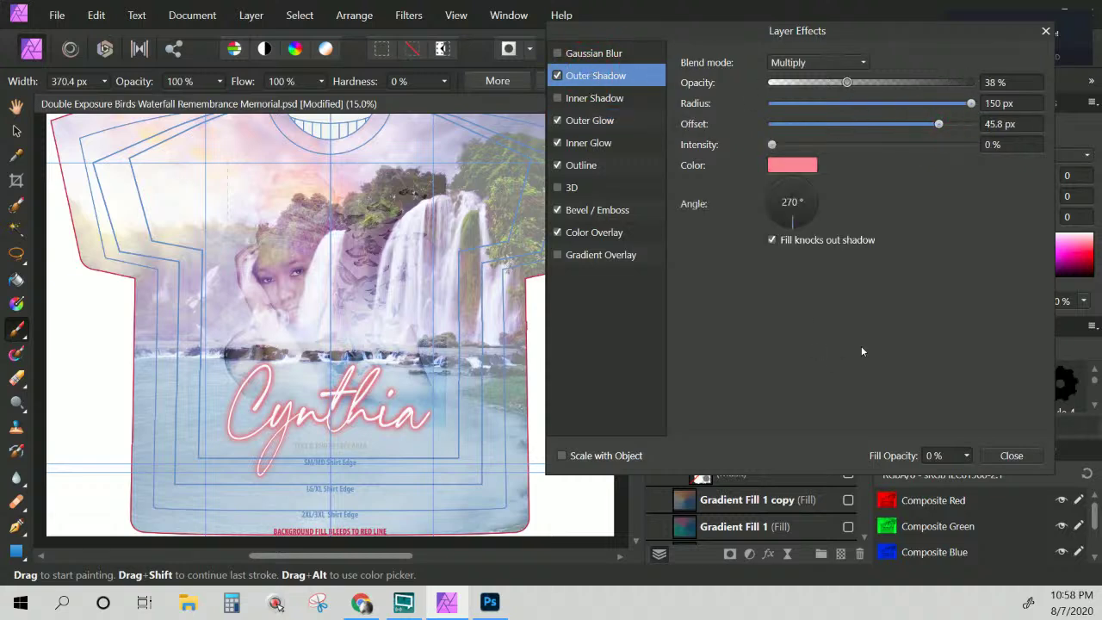
click(1024, 457)
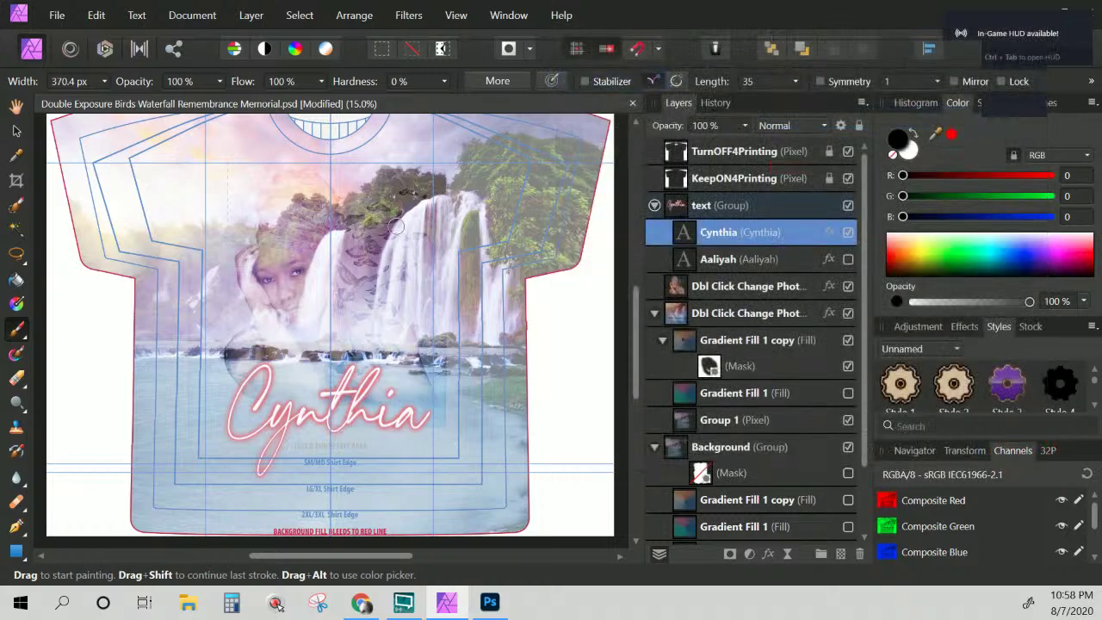
Save the document as Double Exposure Birds Waterfall Remembrance Memorial.afphoto in the InnateLab Photoshop Templates folder
click(56, 15)
click(53, 273)
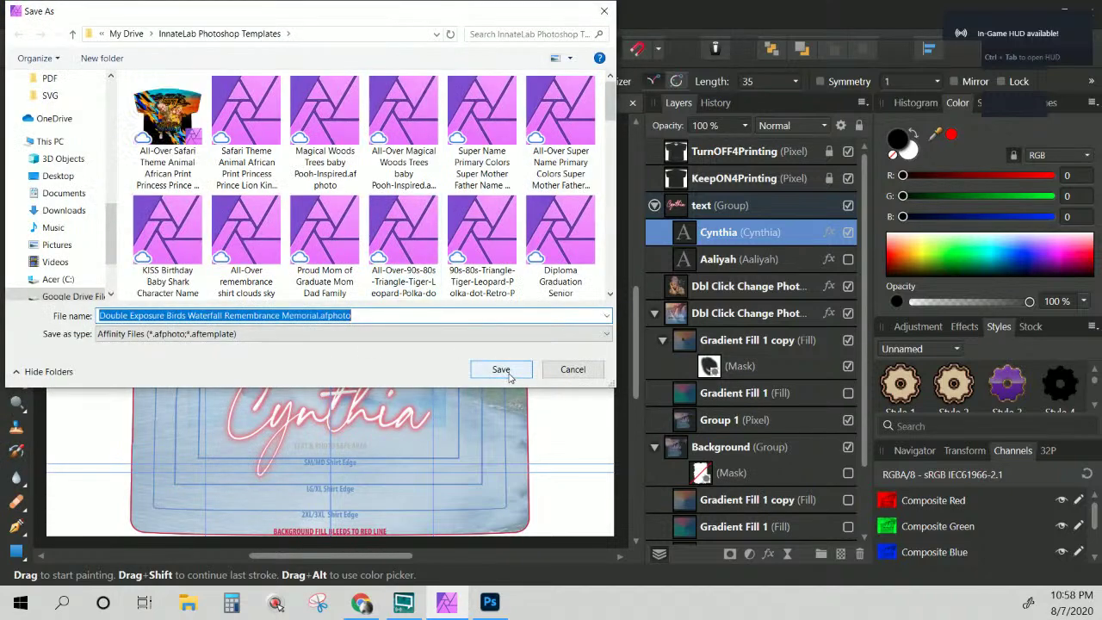
click(501, 369)
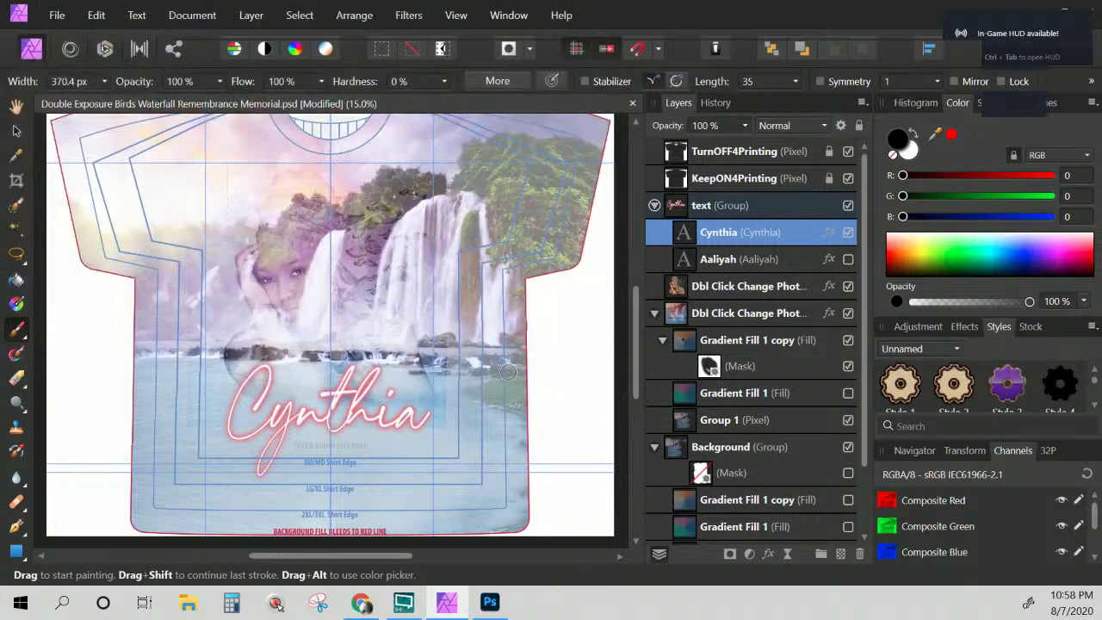
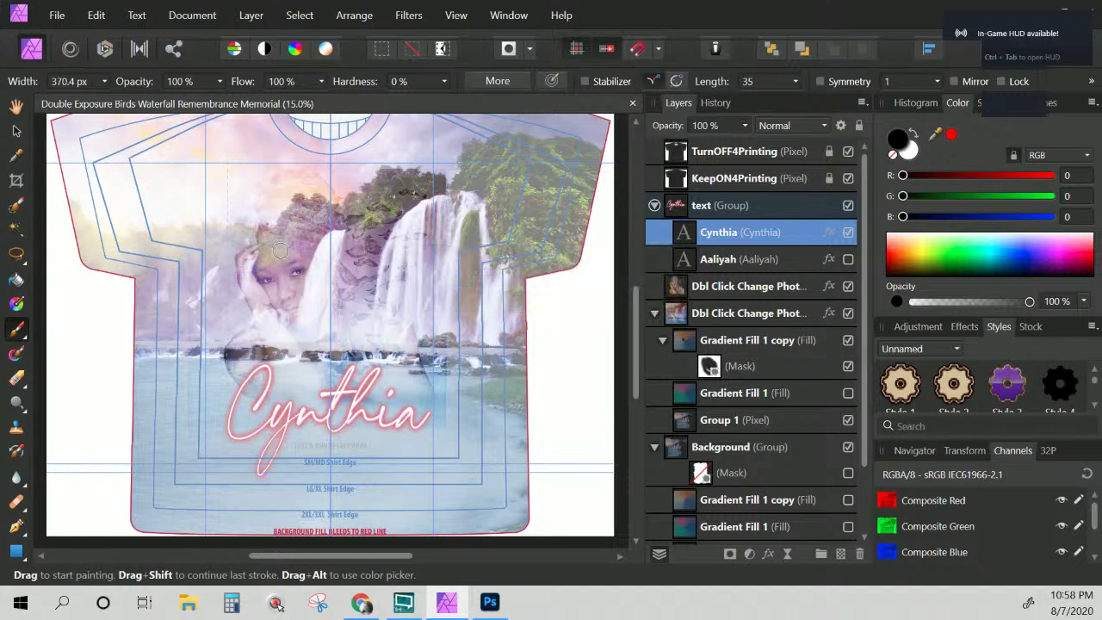
Show Gradient Fill 1 copy inside the Background group and collapse that group
click(779, 288)
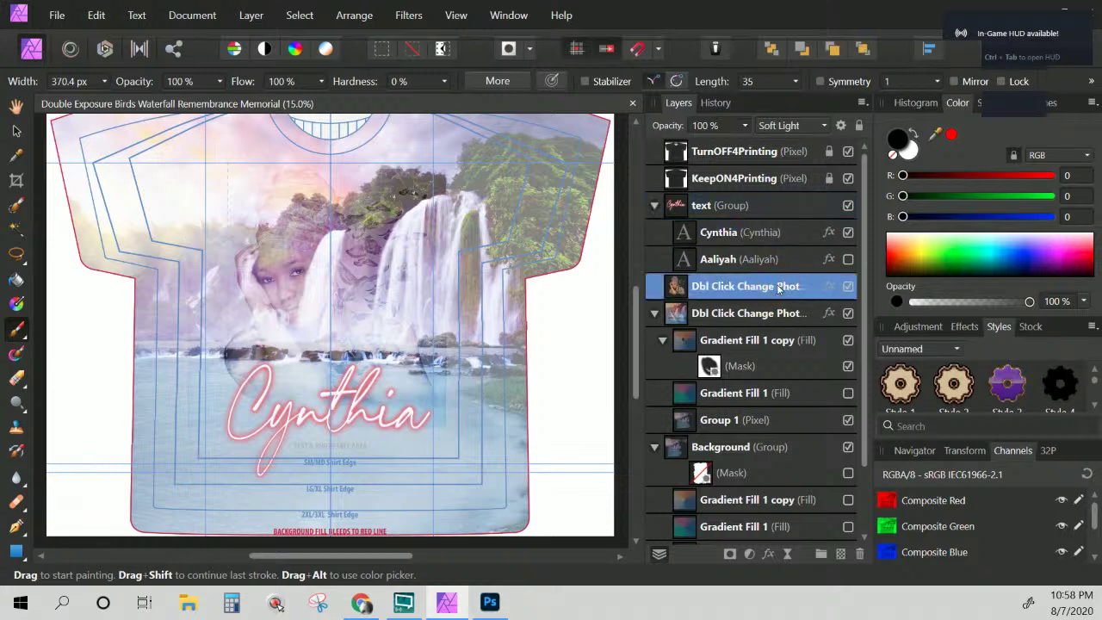
click(655, 312)
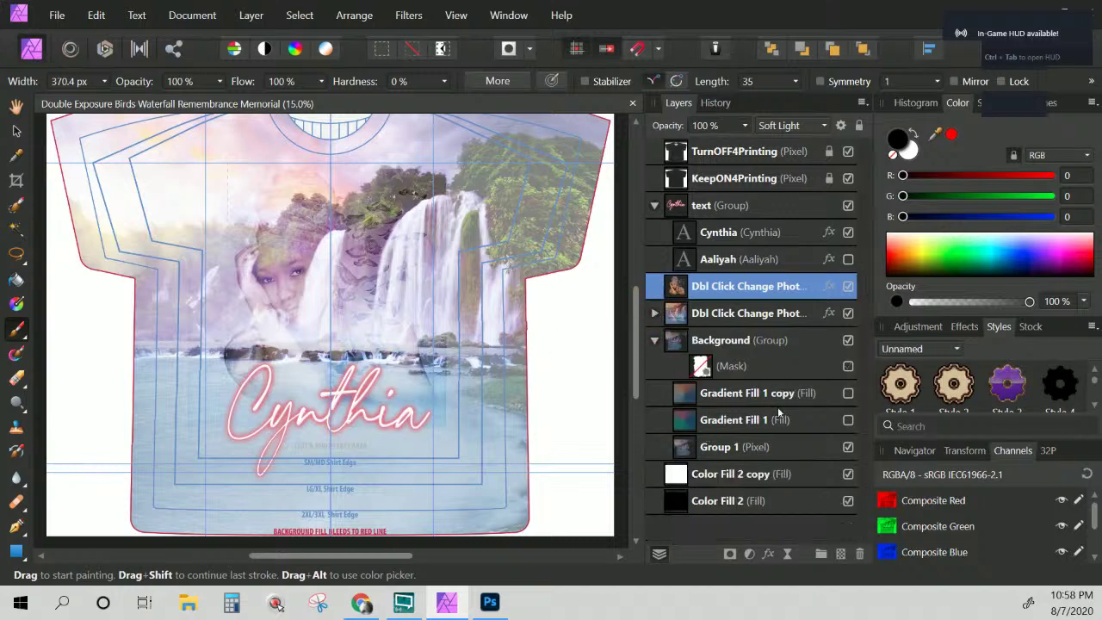
click(848, 393)
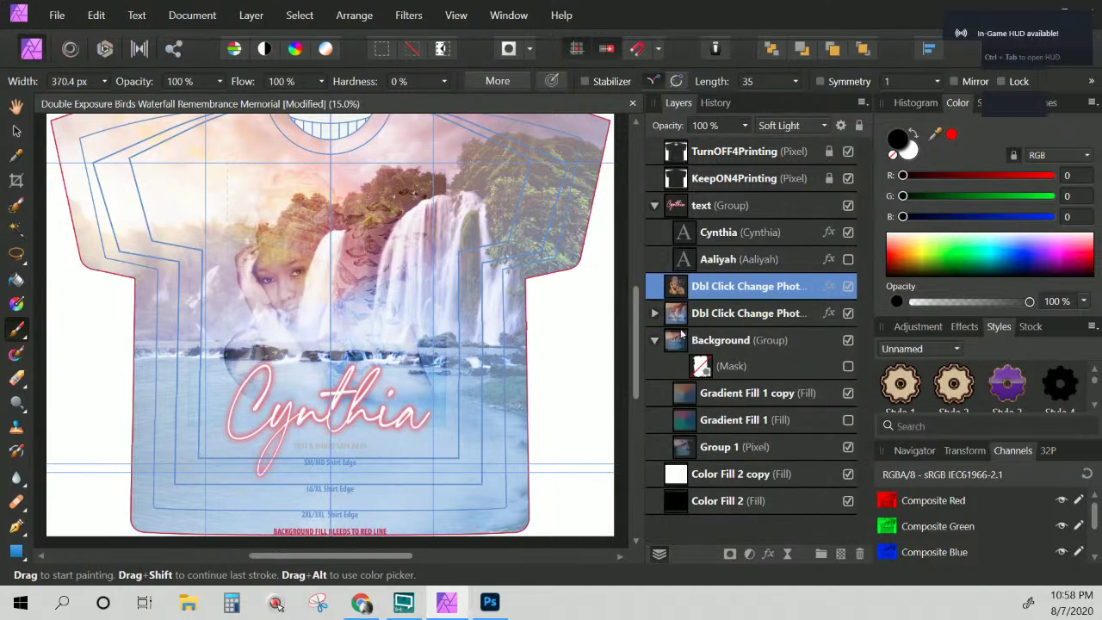
click(654, 340)
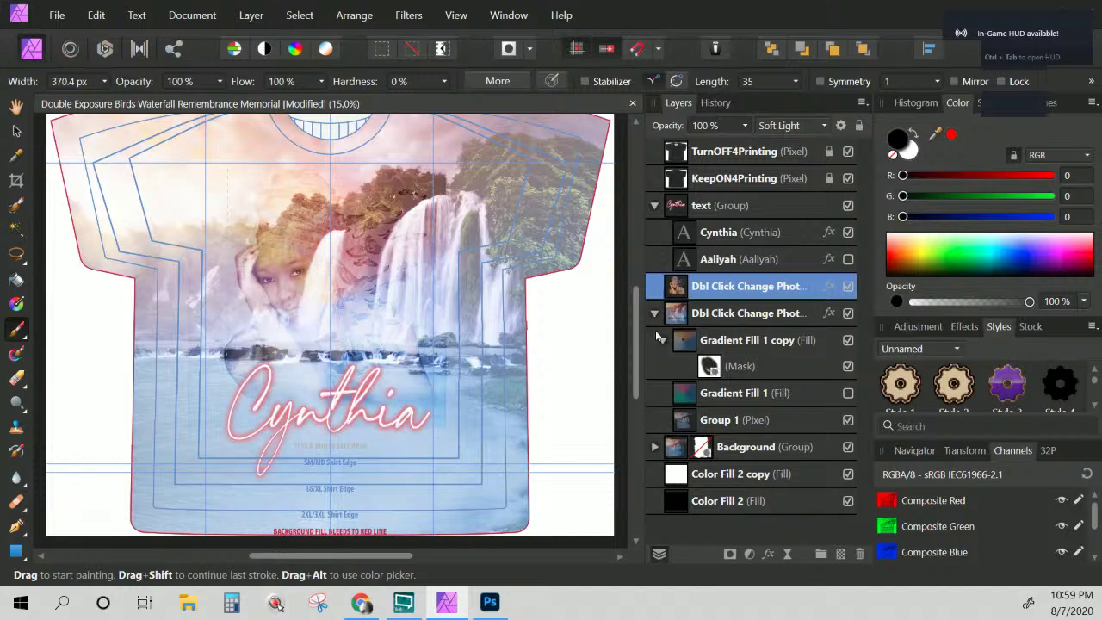
Inspect the Inner Shadow effect settings of the upper Dbl Click Change Photo layer
double_click(768, 286)
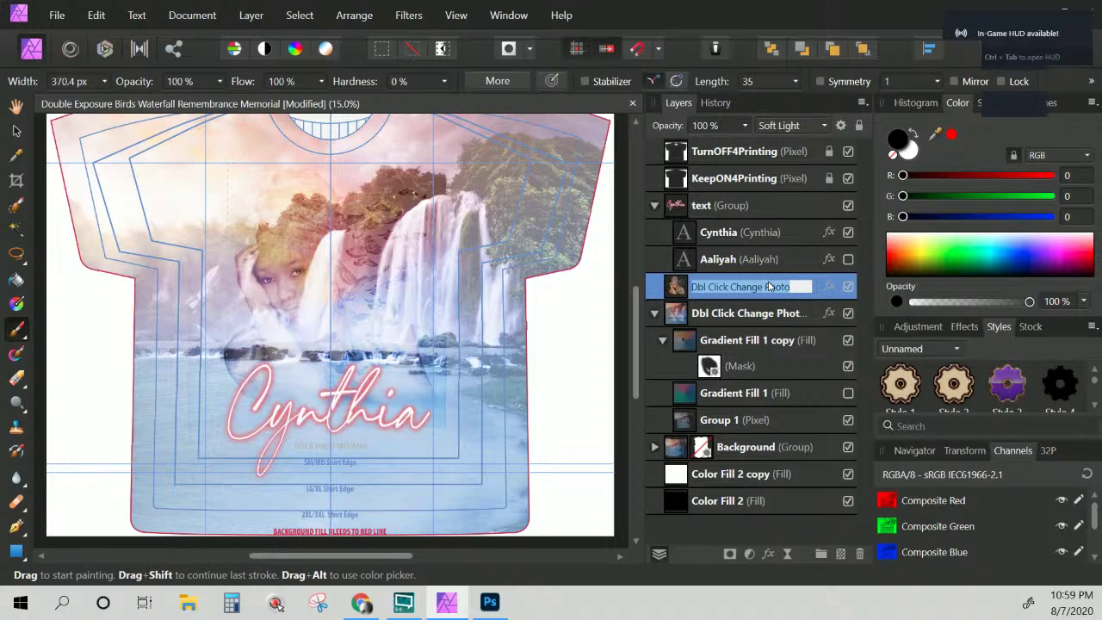
click(830, 290)
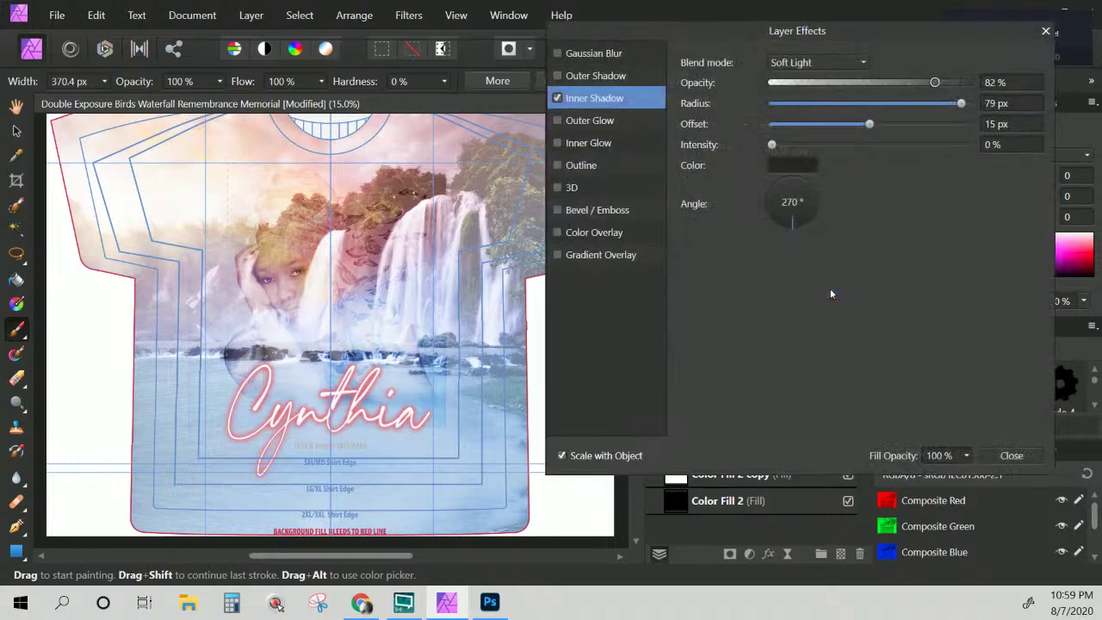
click(1022, 454)
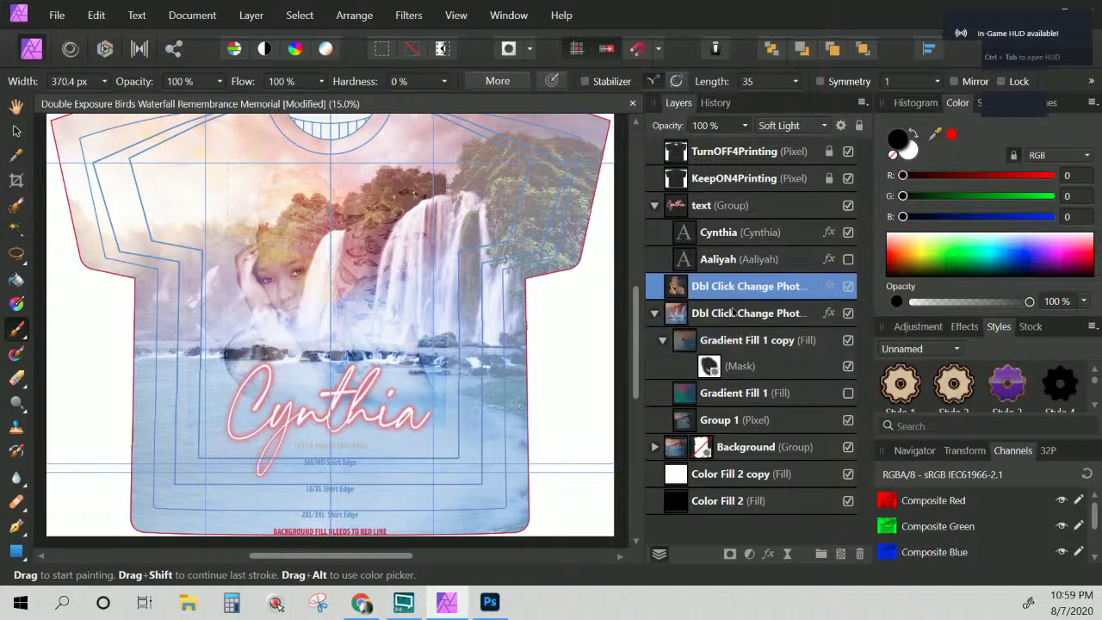
Preview alternative blend modes on the upper Dbl Click Change Photo layer, keeping Soft Light
click(732, 313)
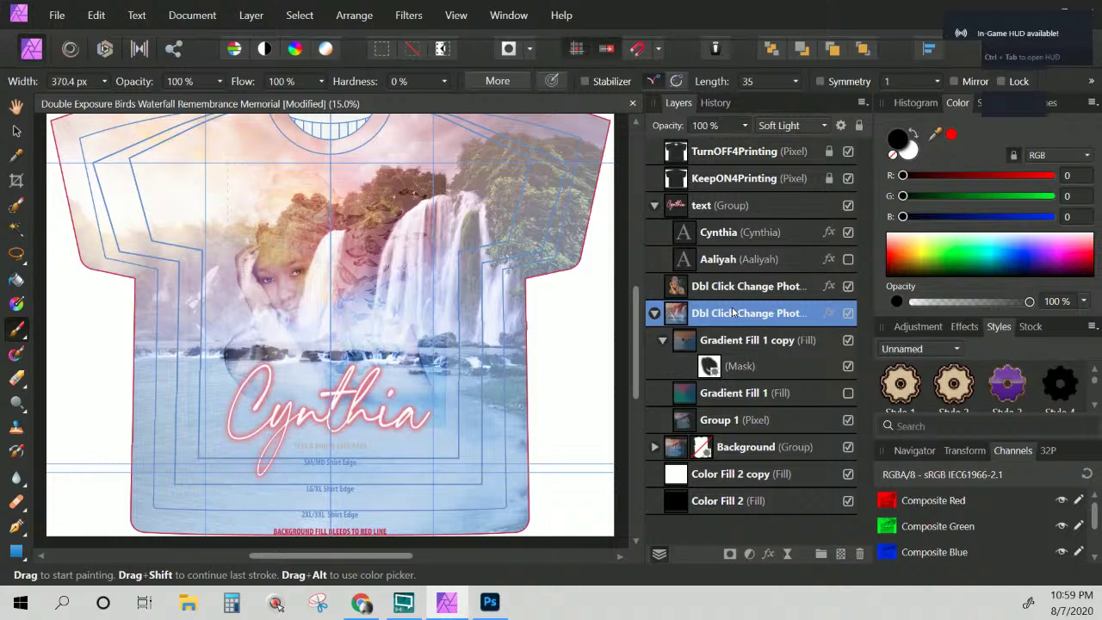
click(734, 297)
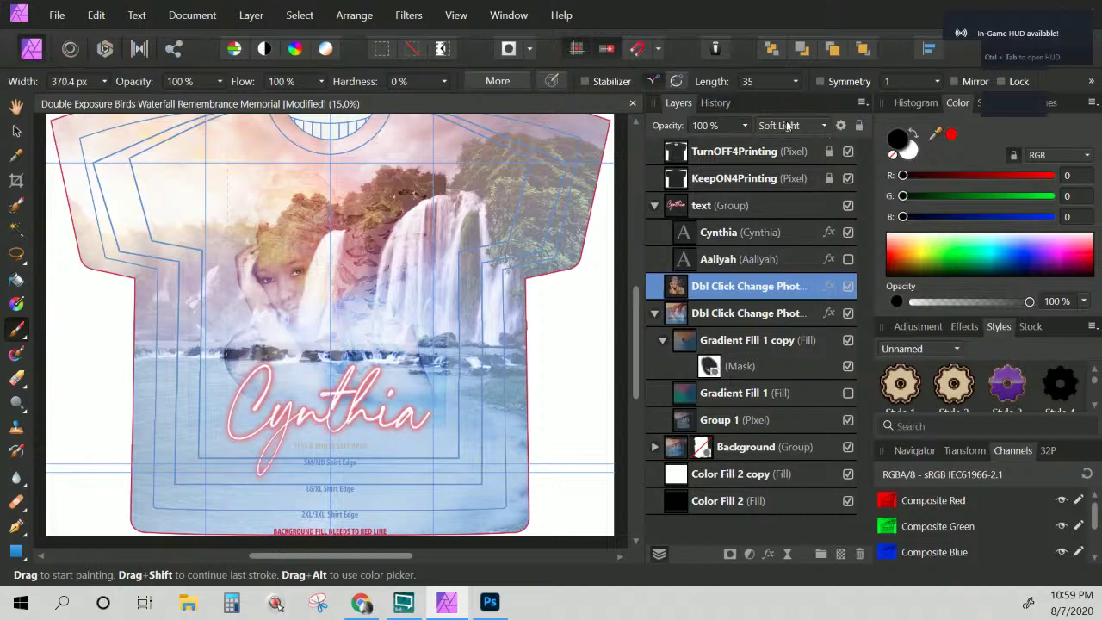
click(786, 126)
drag(827, 284, 826, 164)
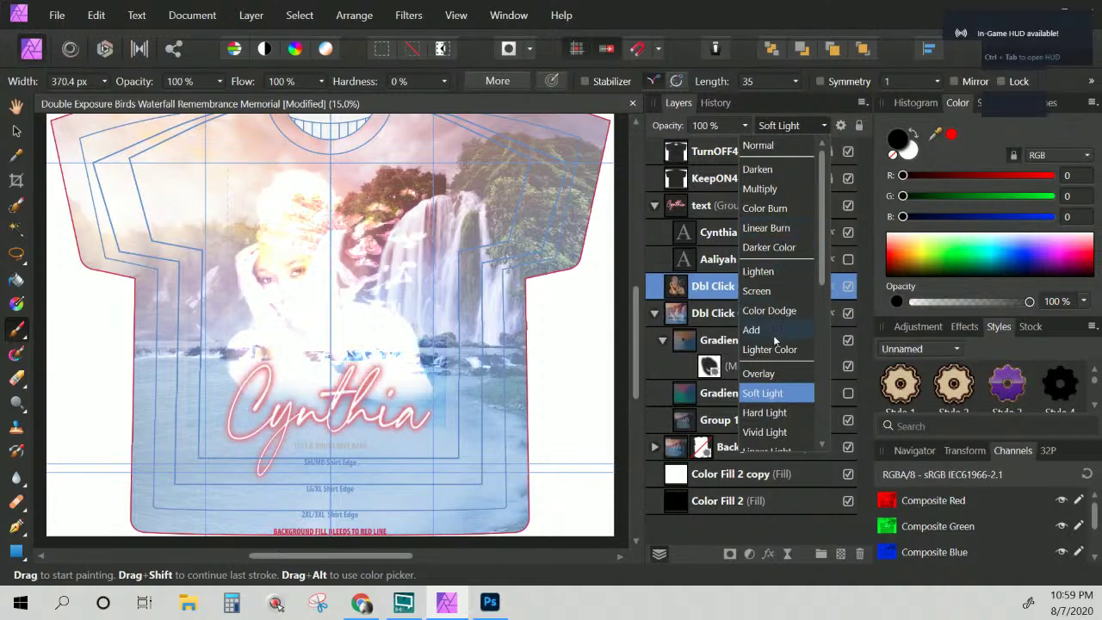
scroll(775, 371, down, 3)
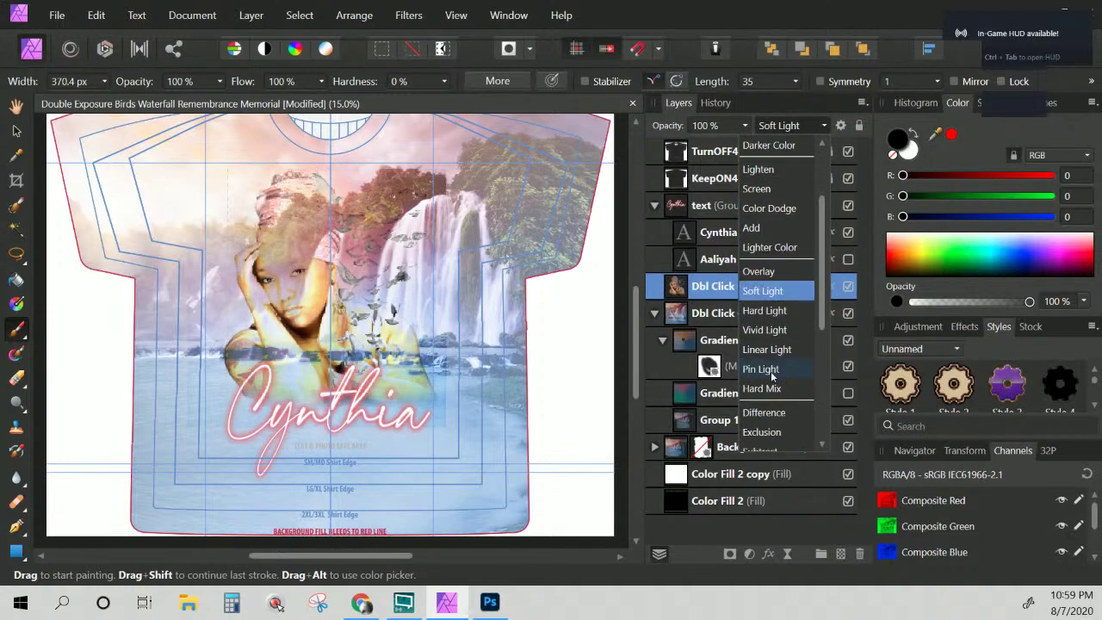
scroll(776, 422, down, 4)
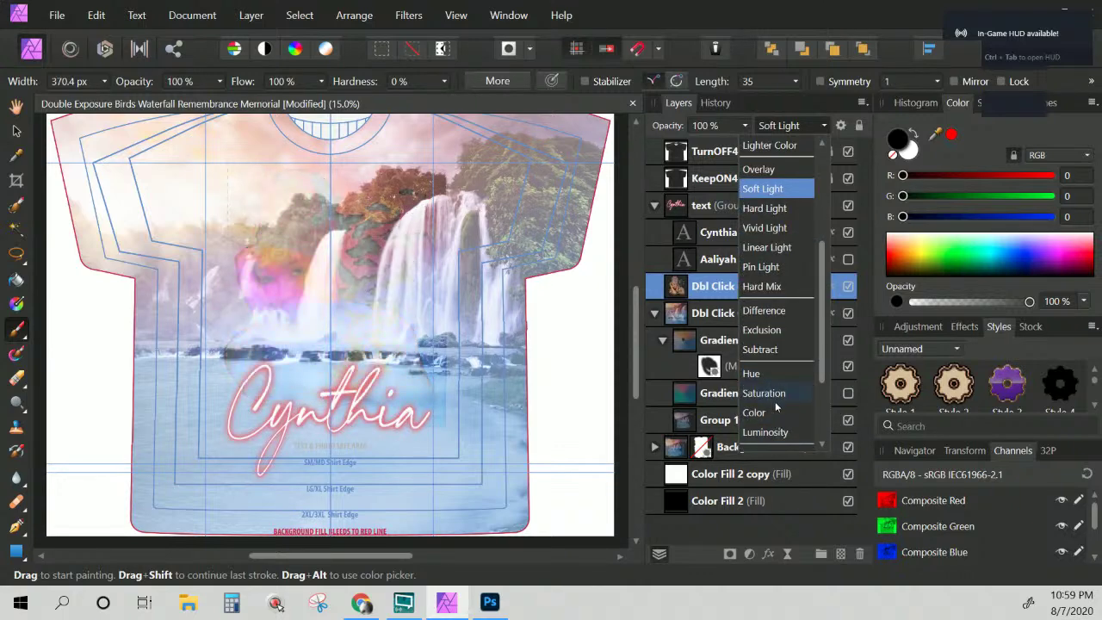
scroll(775, 394, down, 4)
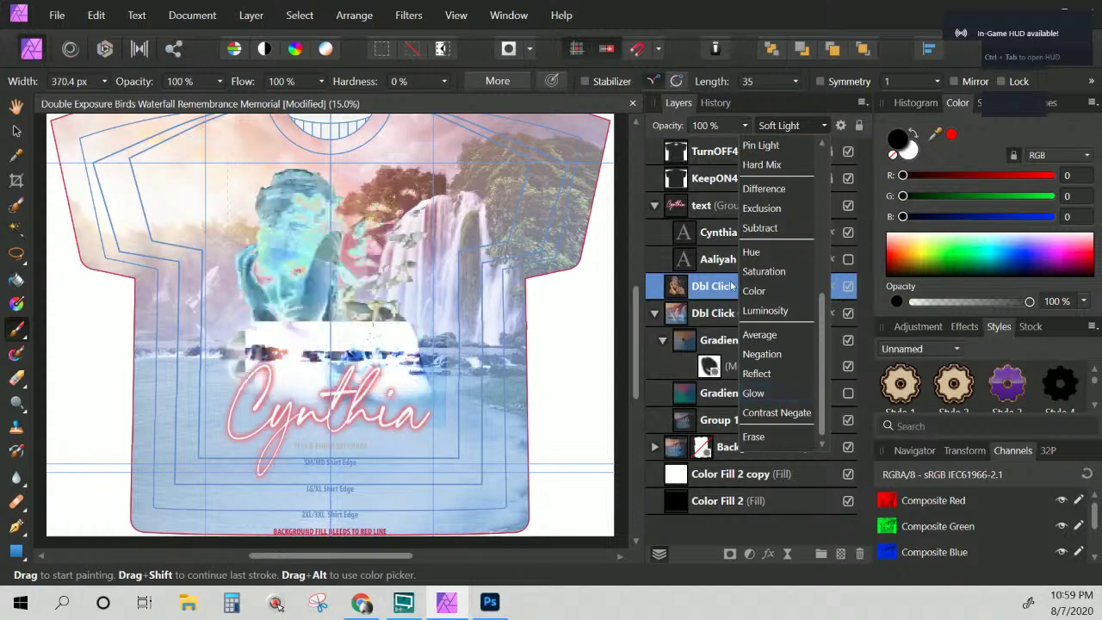
scroll(770, 181, up, 10)
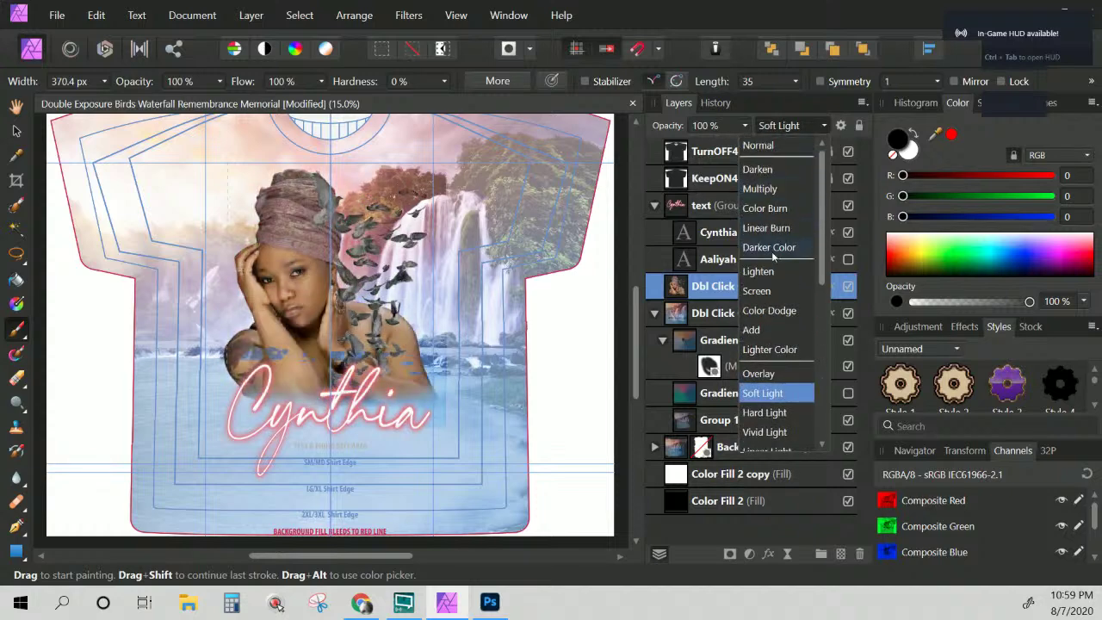
scroll(776, 316, down, 1)
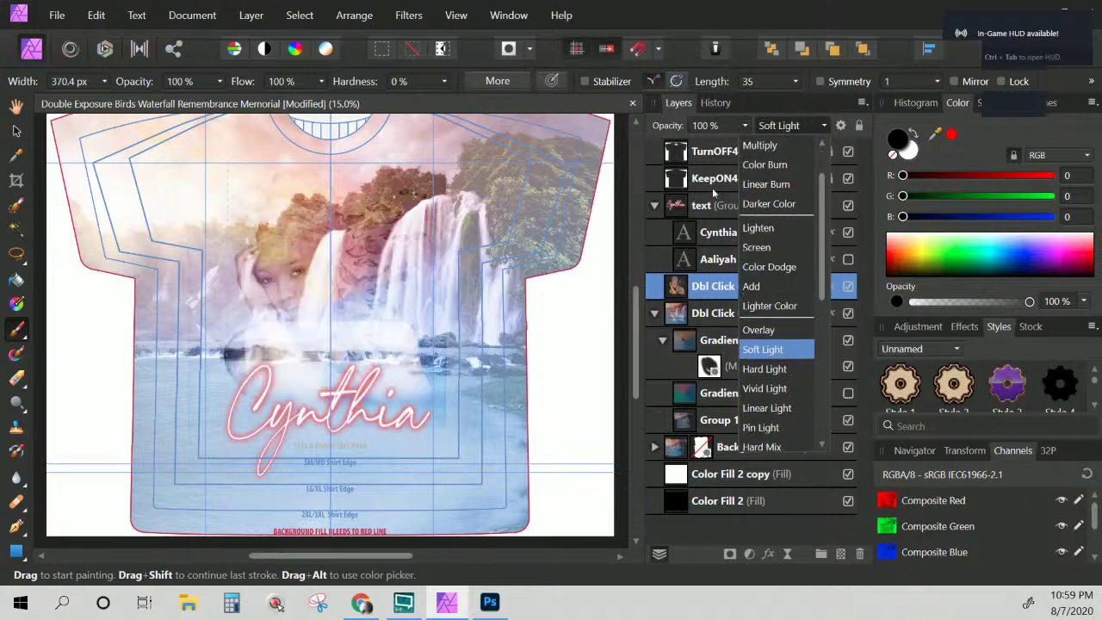
click(759, 349)
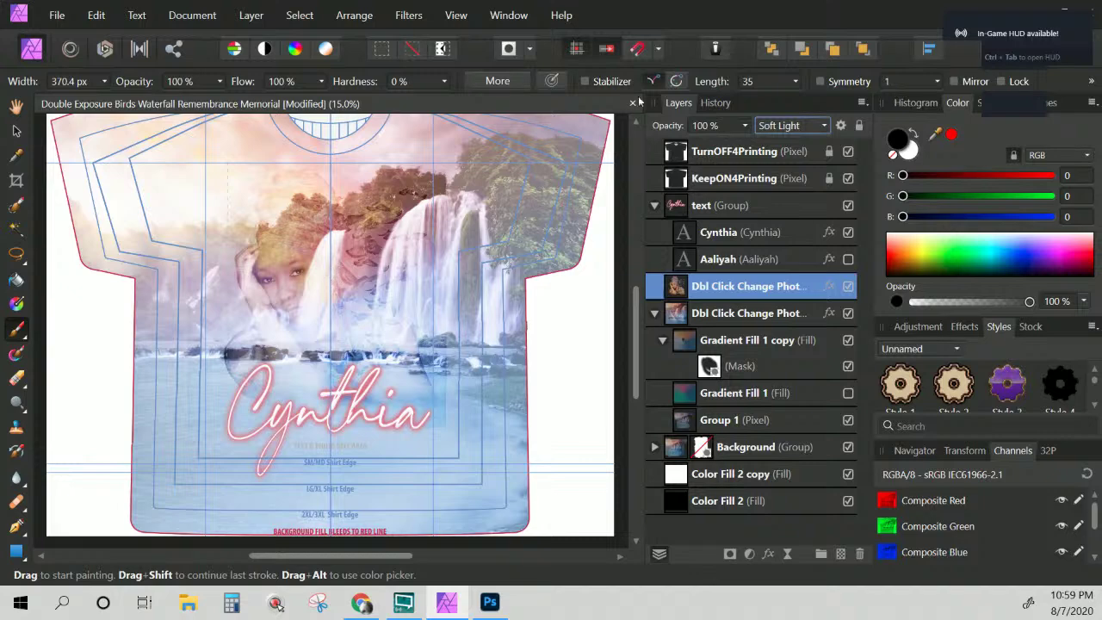
Compare the upper photo layer with Inner Shadow on and off, leaving the effect turned off
click(830, 287)
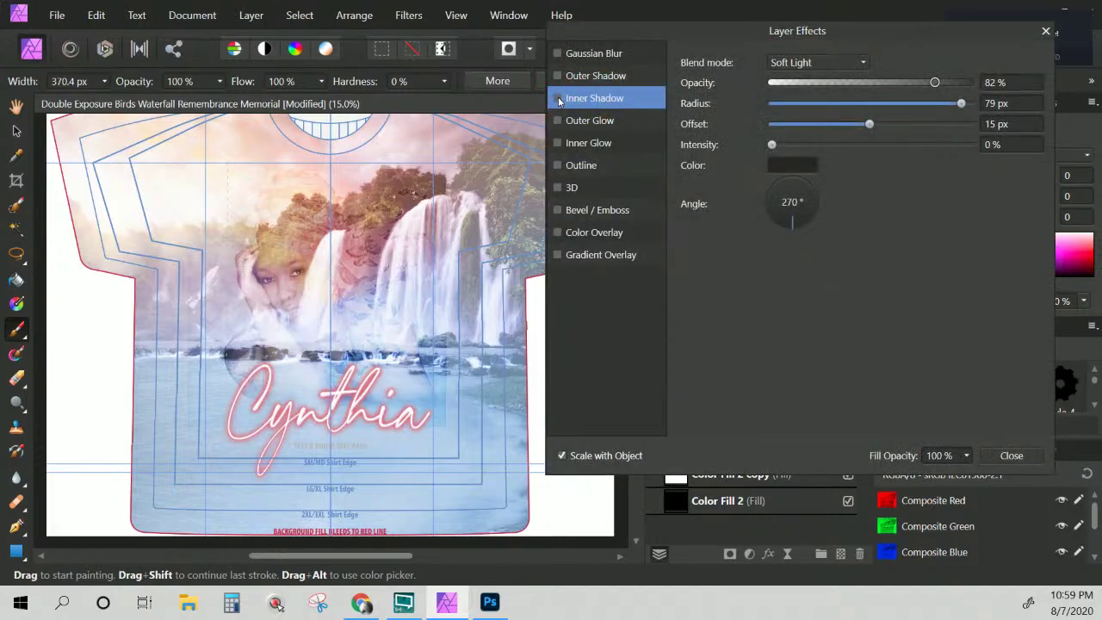
click(557, 99)
click(558, 99)
click(558, 99)
click(558, 99)
click(1012, 455)
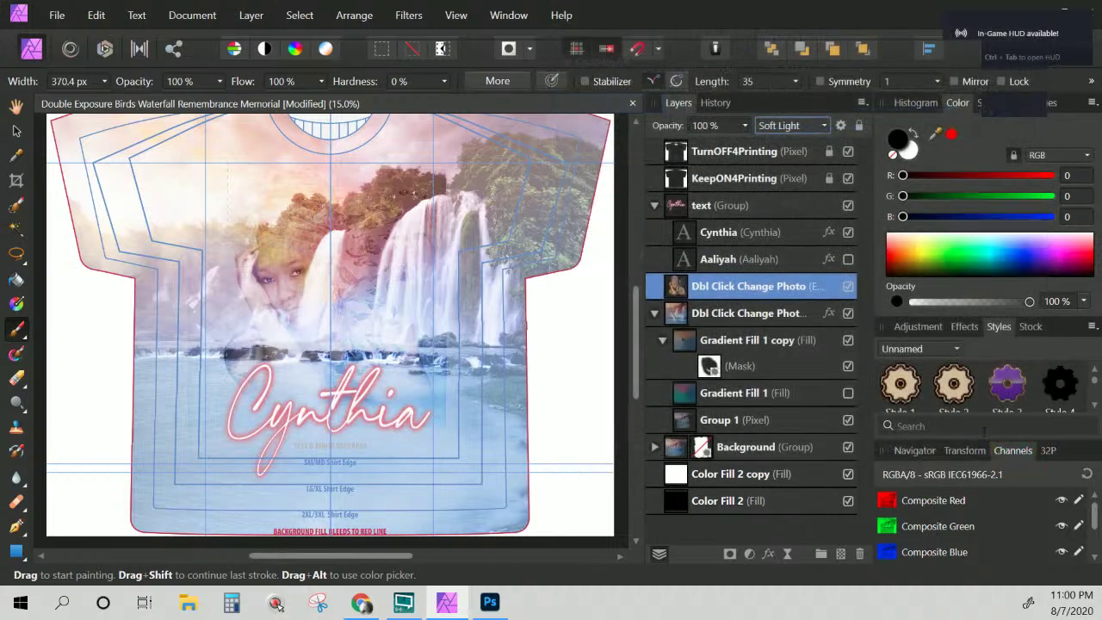
Open the lower Dbl Click Change Photo layer's effects and slightly adjust its Inner Shadow offset
double_click(727, 287)
click(655, 314)
click(655, 313)
click(830, 314)
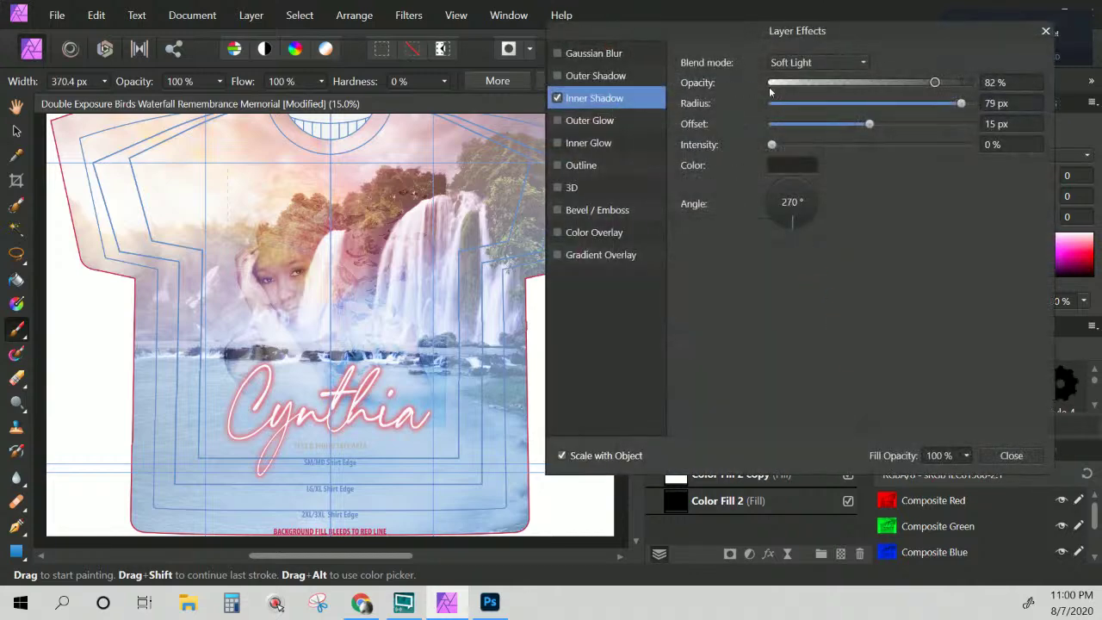
drag(880, 123, 882, 128)
click(1010, 456)
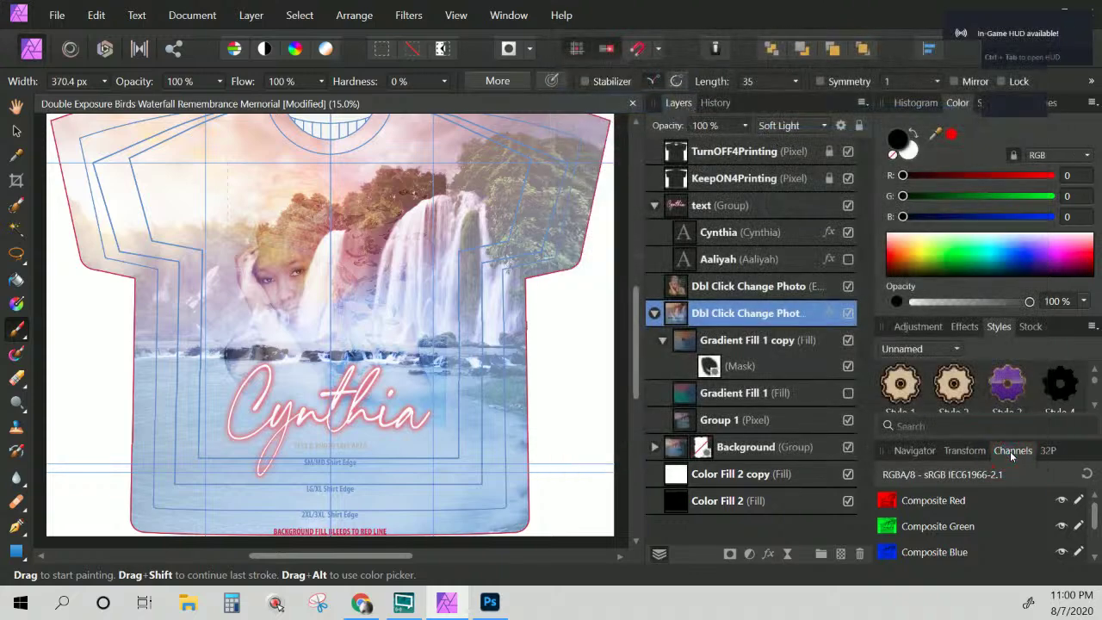
Preview alternative blend modes on the lower Dbl Click Change Photo layer, keeping Soft Light
click(764, 289)
click(758, 315)
click(822, 125)
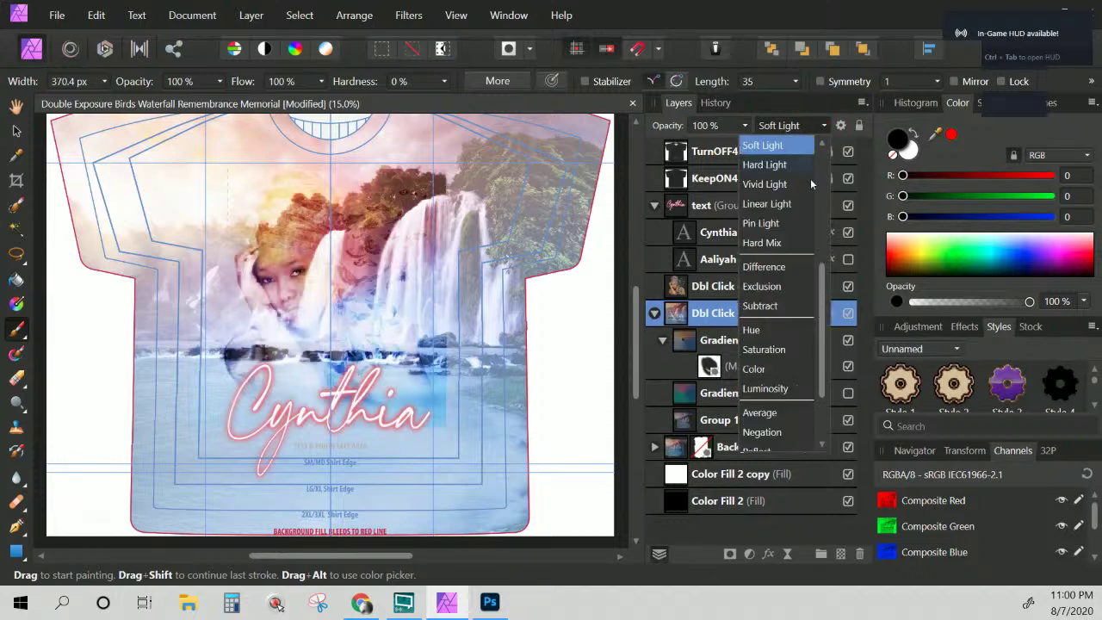
scroll(822, 289, up, 5)
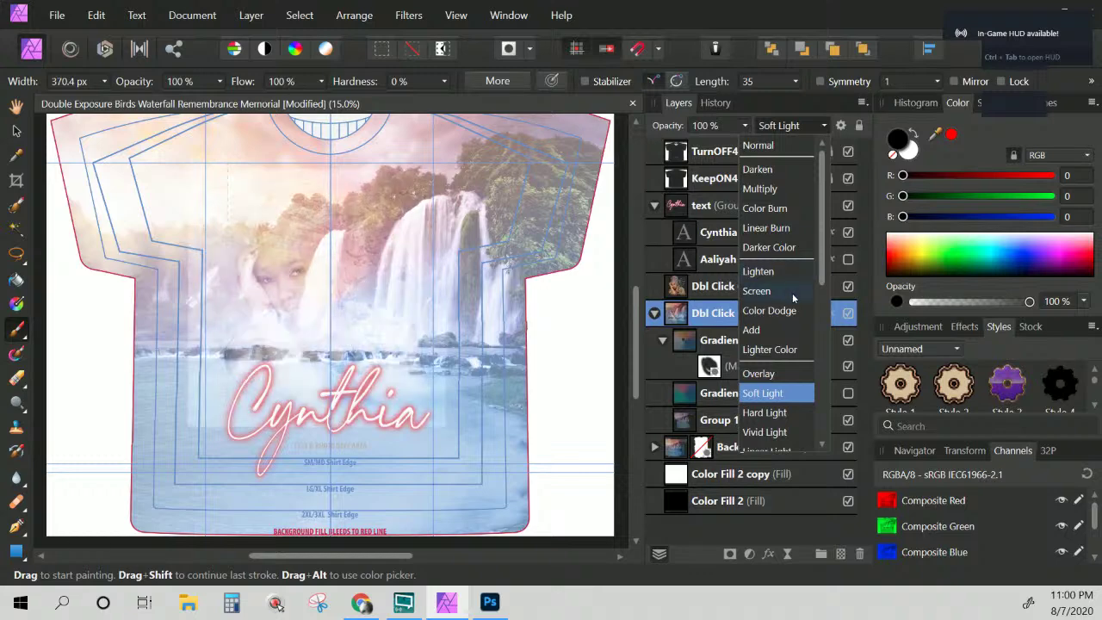
click(702, 315)
Duplicate the upper Dbl Click Change Photo layer to strengthen the portrait
click(734, 289)
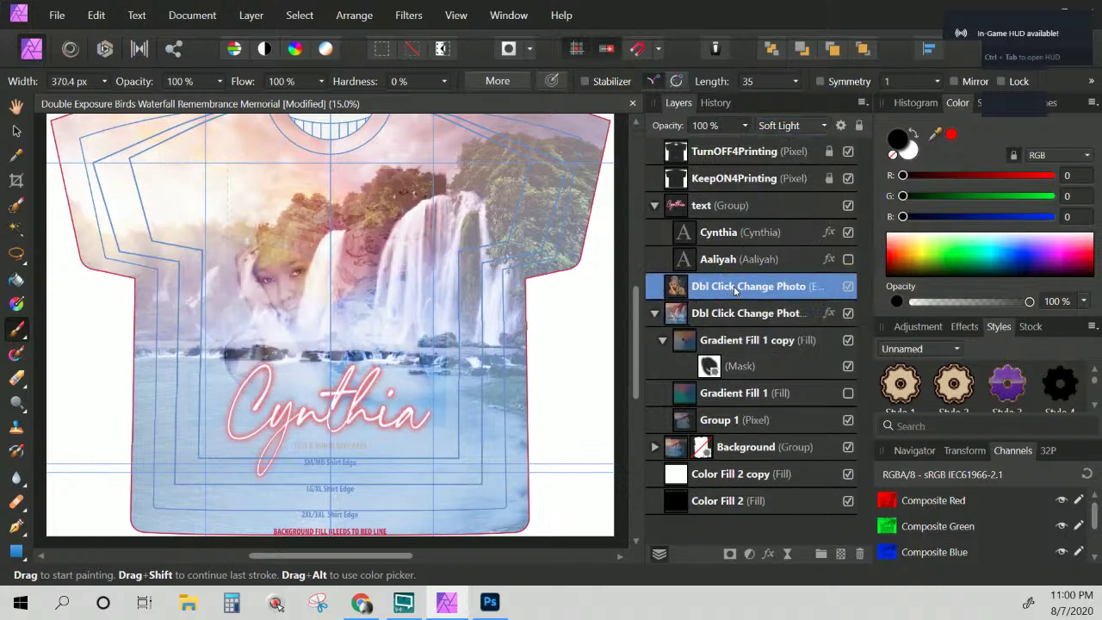
right_click(745, 288)
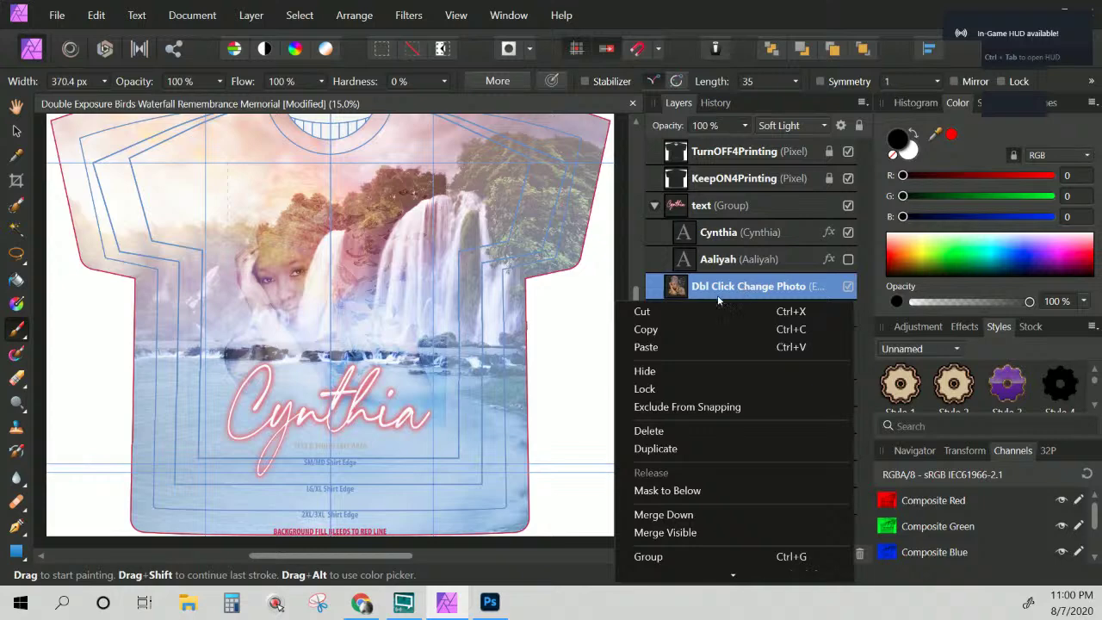
click(670, 450)
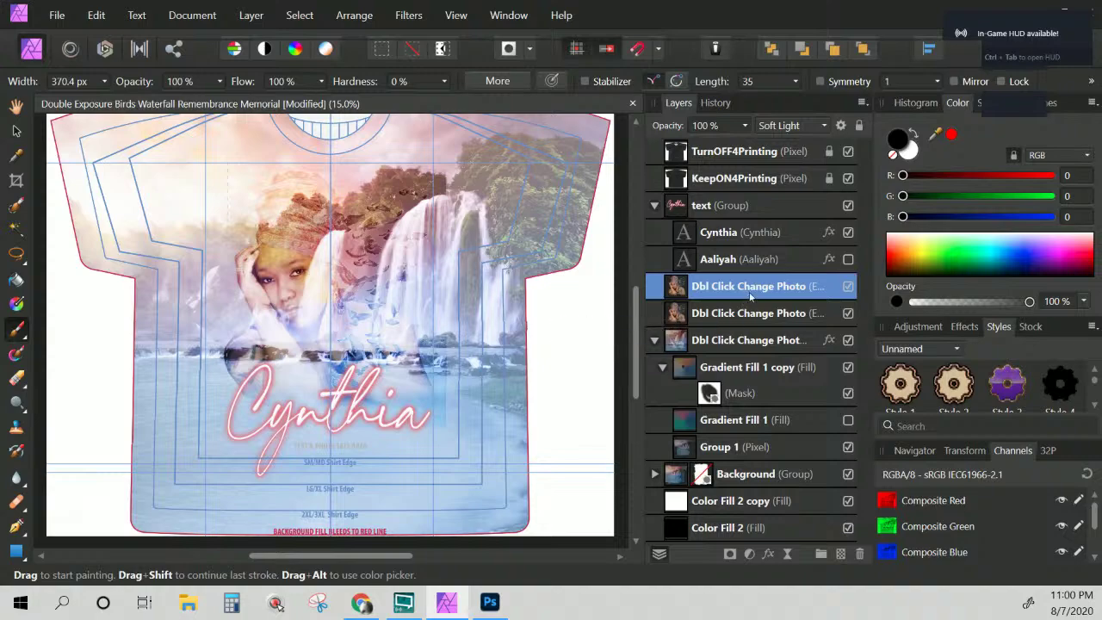
Switch to Photoshop, examine the photo group in the original memorial PSD, and return to Affinity Photo
click(490, 602)
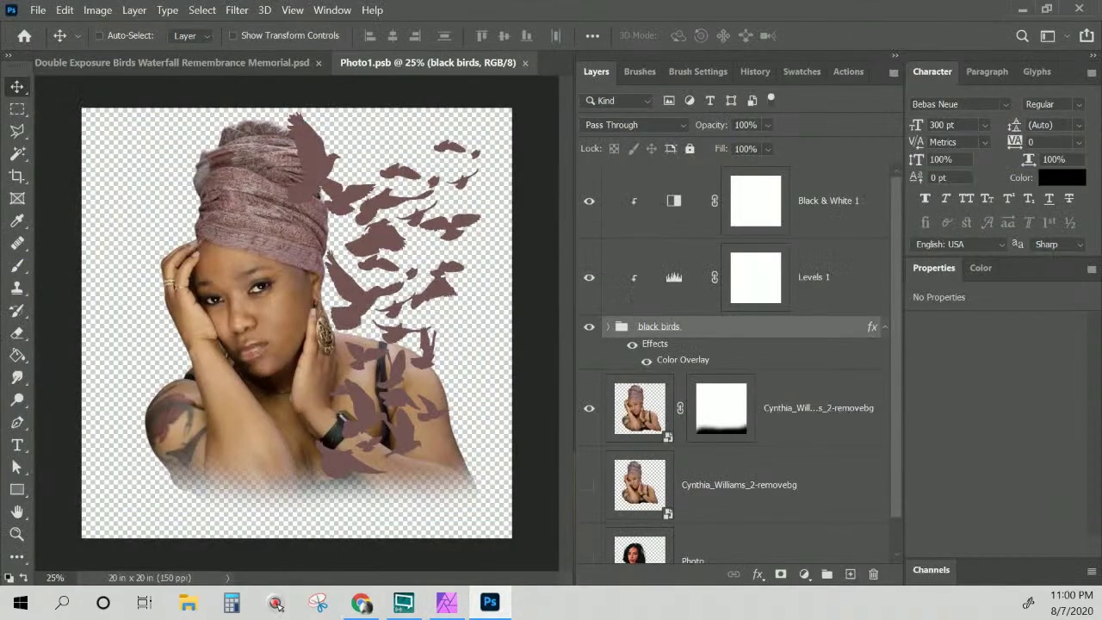
click(290, 63)
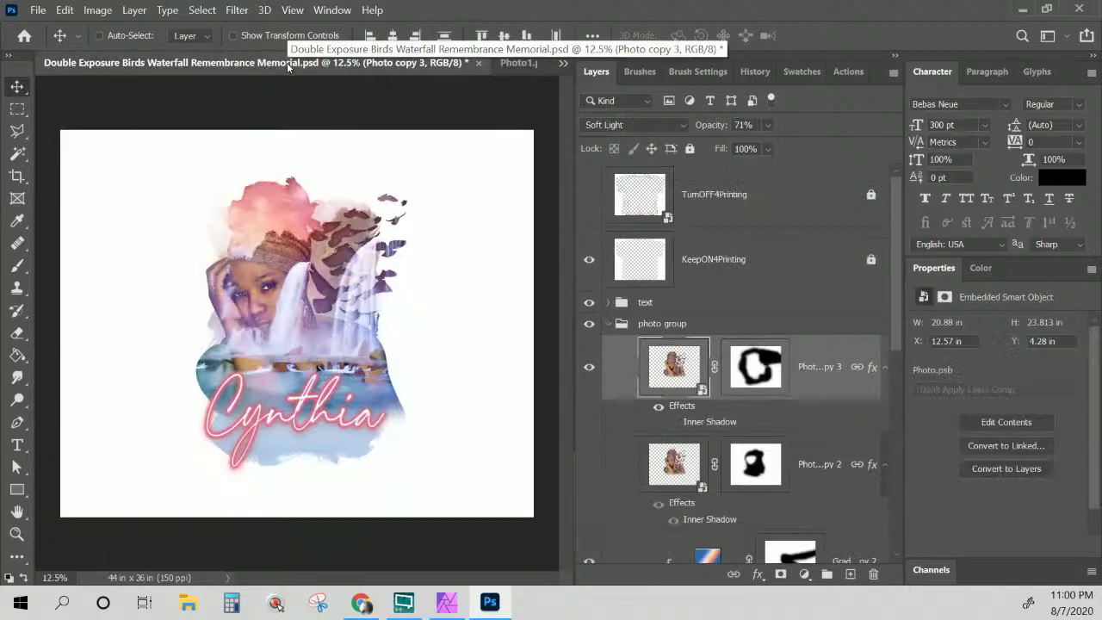
click(501, 604)
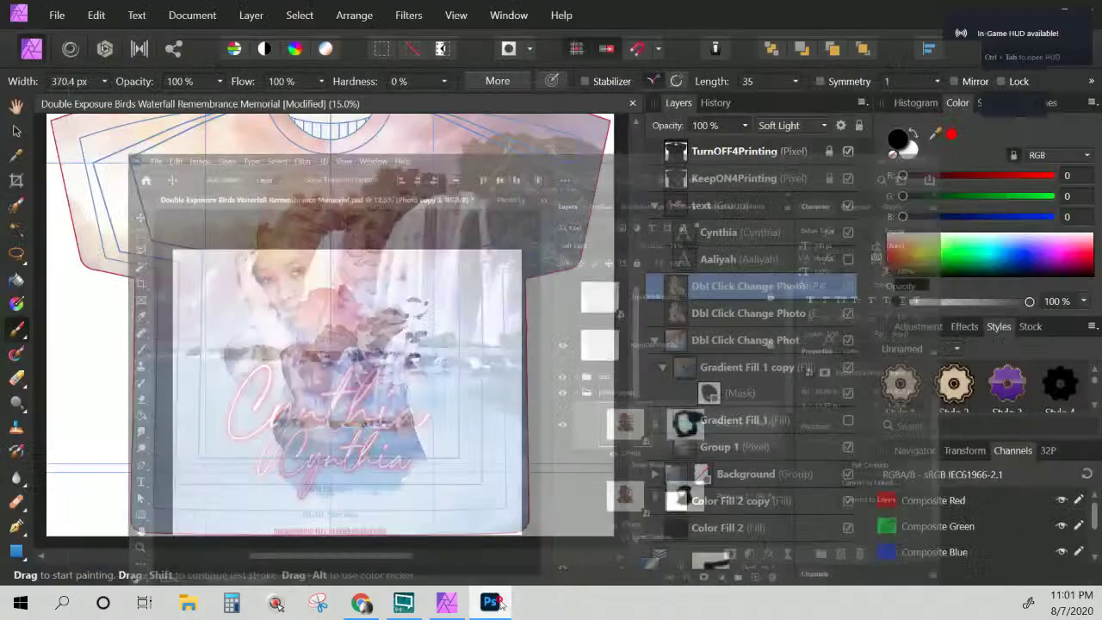
click(501, 604)
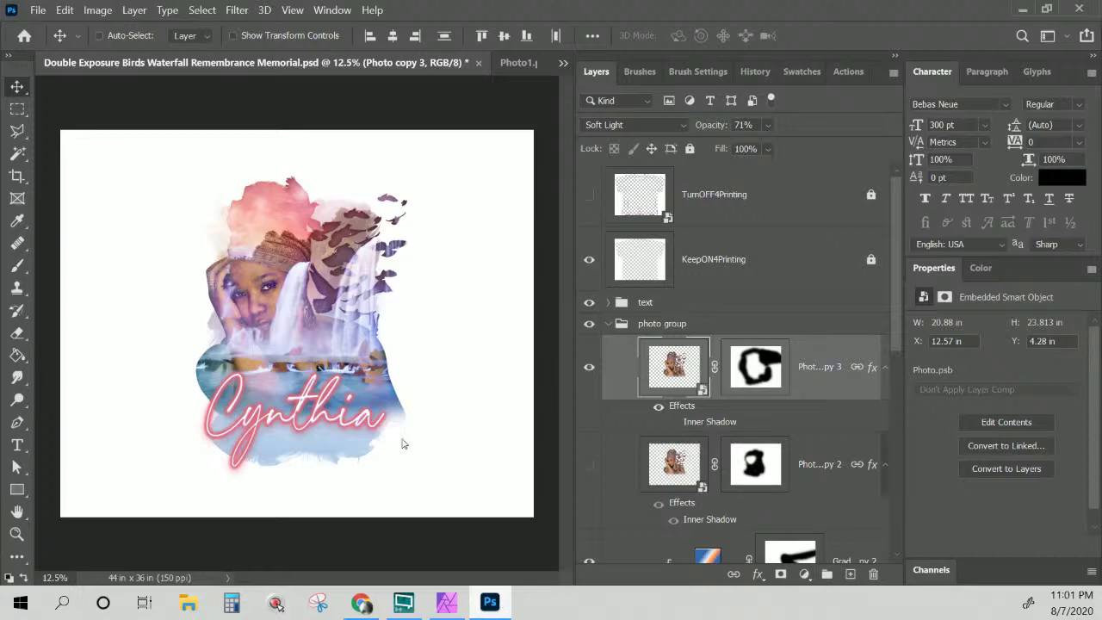
click(490, 604)
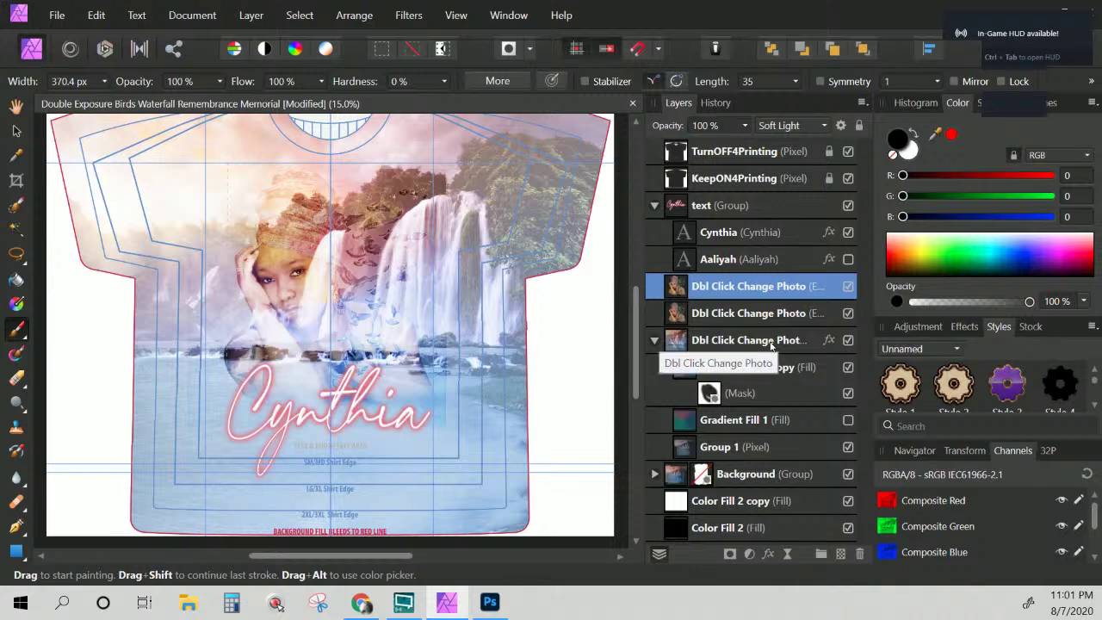
Compare the artwork with each of the two stacked portrait layers hidden and shown, leaving both visible
click(714, 344)
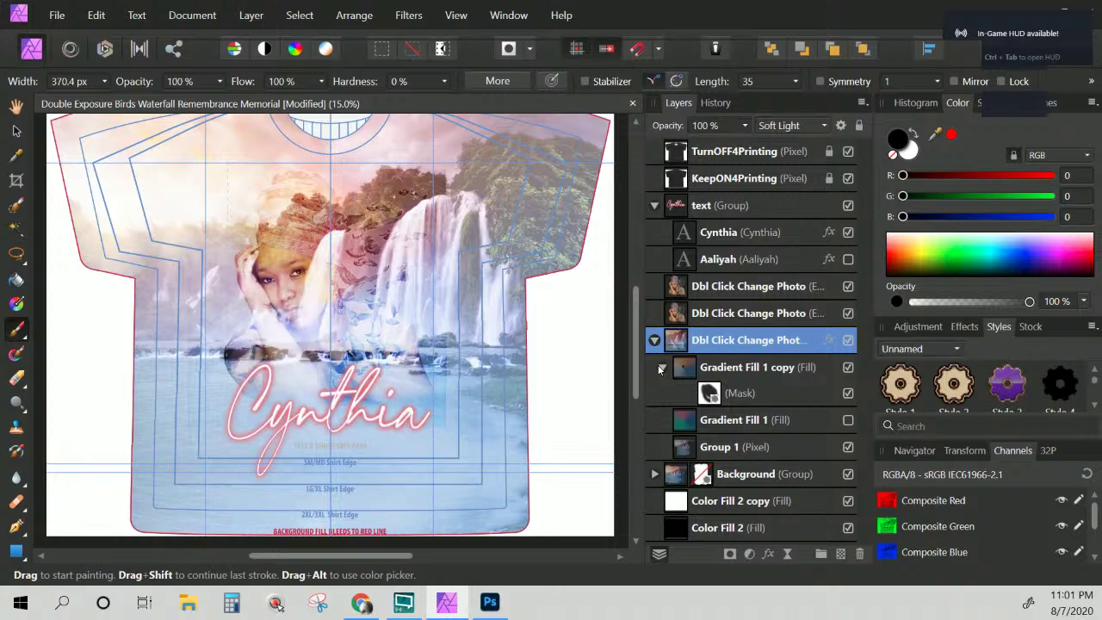
click(702, 315)
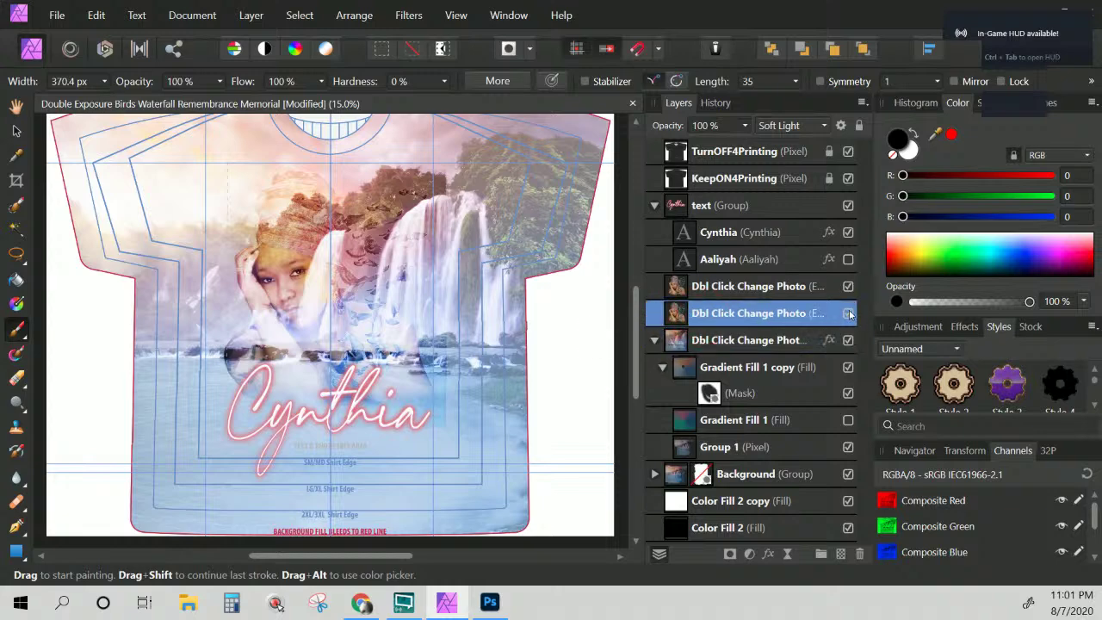
click(848, 286)
click(848, 286)
click(848, 314)
click(848, 314)
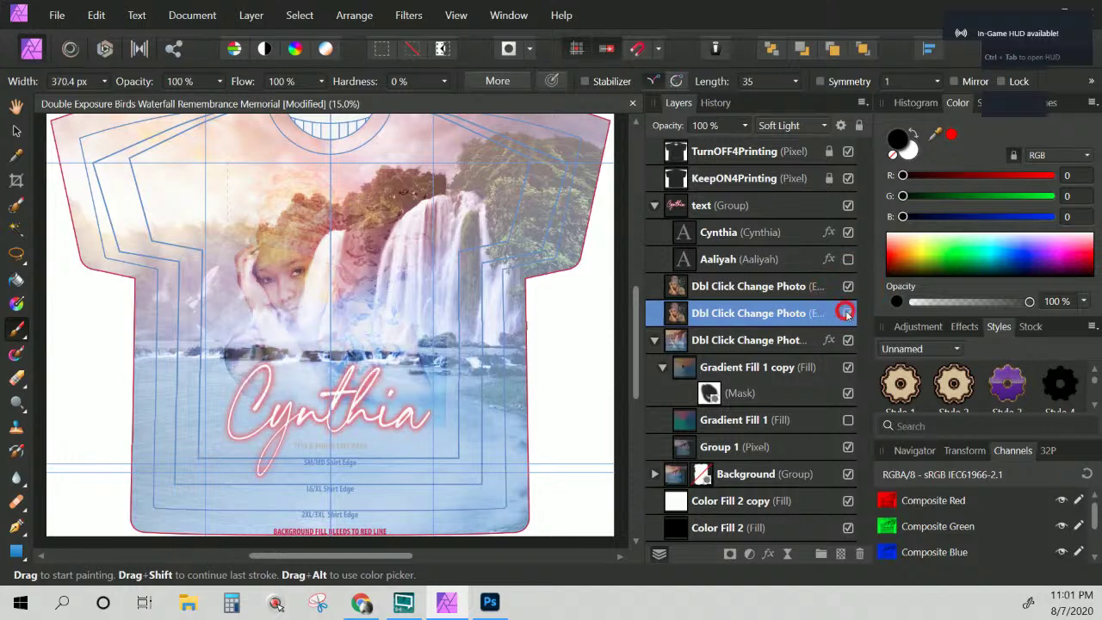
click(848, 314)
click(847, 314)
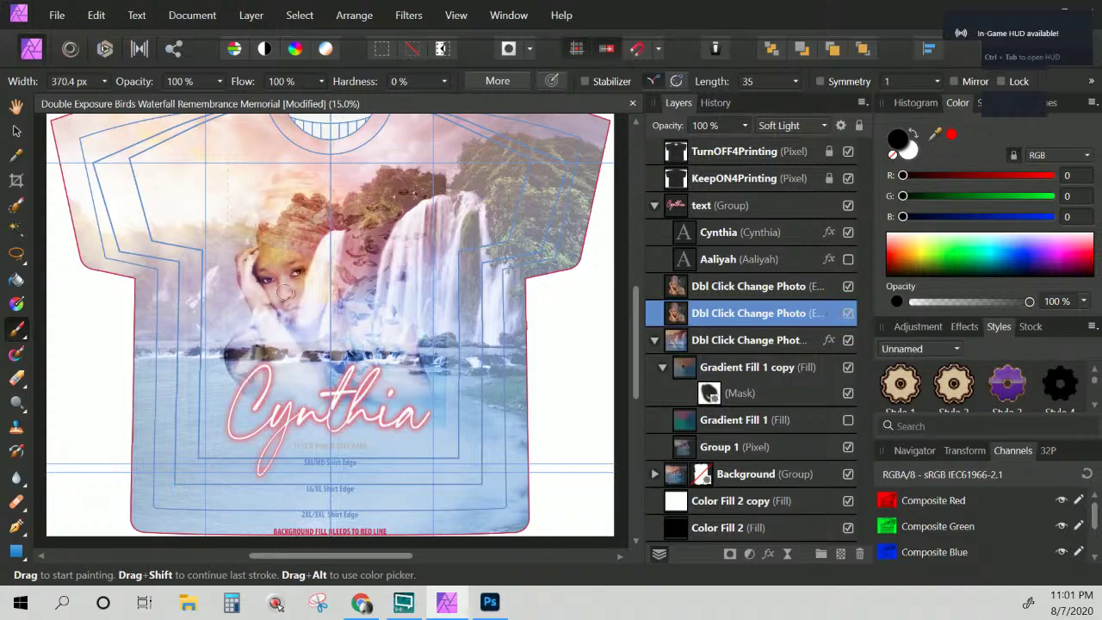
mouse_move(292, 269)
mouse_down()
mouse_move(430, 187)
mouse_move(342, 329)
mouse_move(311, 361)
mouse_up()
drag(811, 317, 825, 274)
In the lower portrait layer's embedded document, set the black birds group's Color Overlay opacity to 75% and close the embedded document
double_click(676, 316)
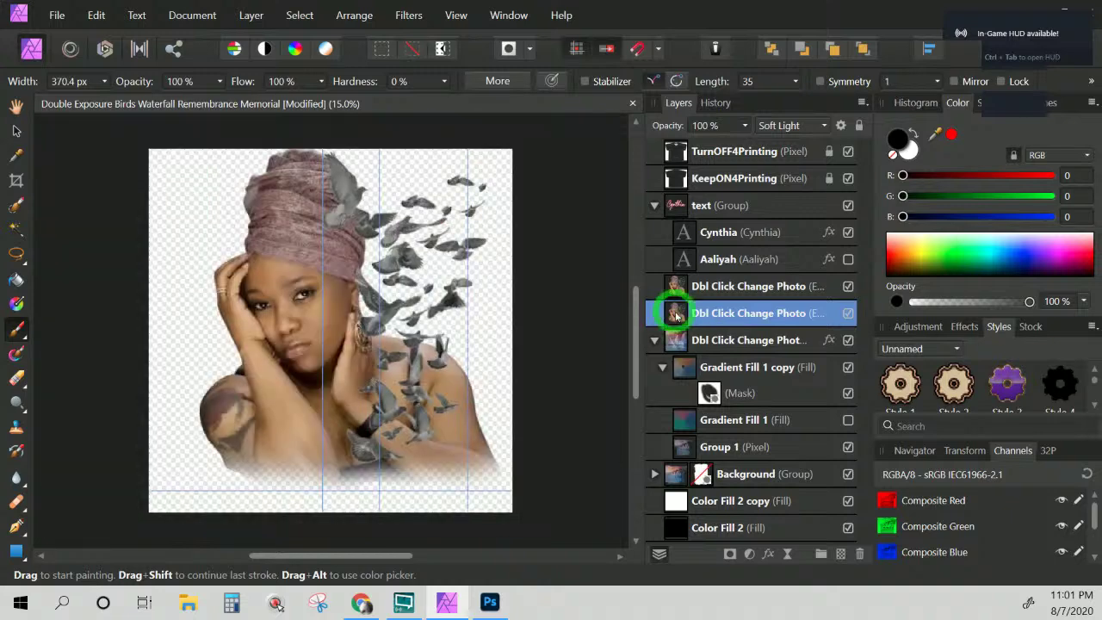
right_click(677, 317)
click(594, 354)
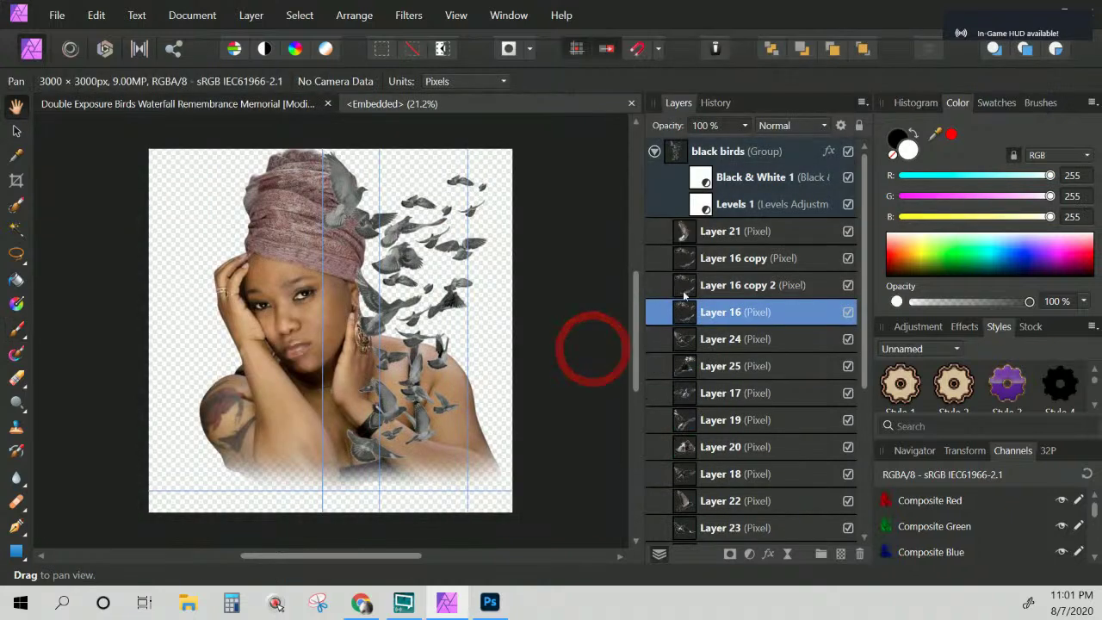
scroll(729, 201, down, 5)
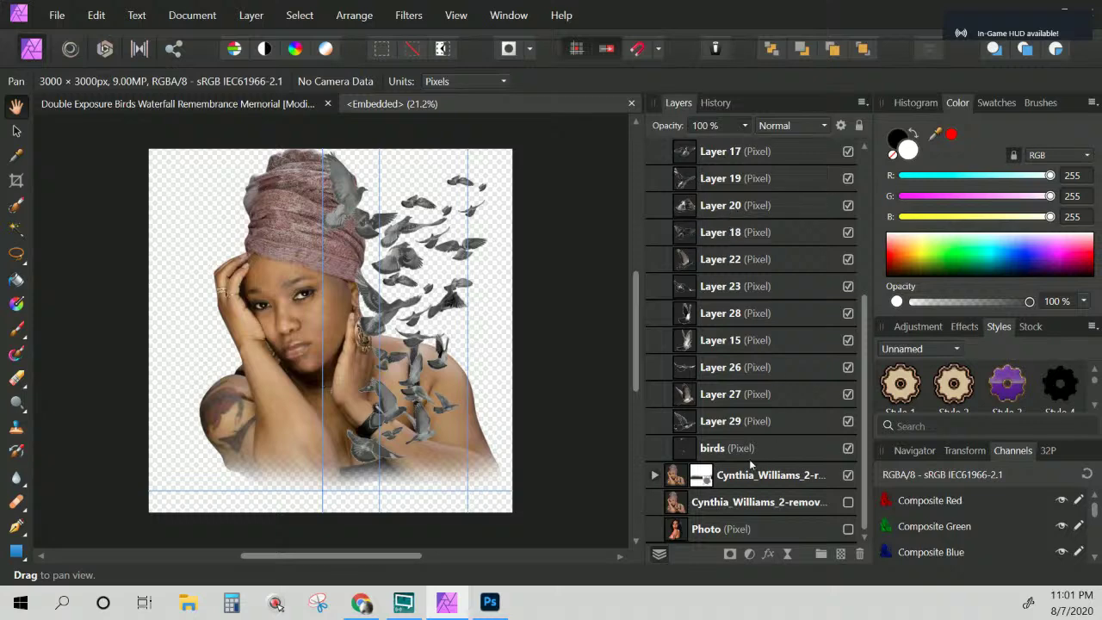
scroll(732, 198, up, 5)
click(828, 152)
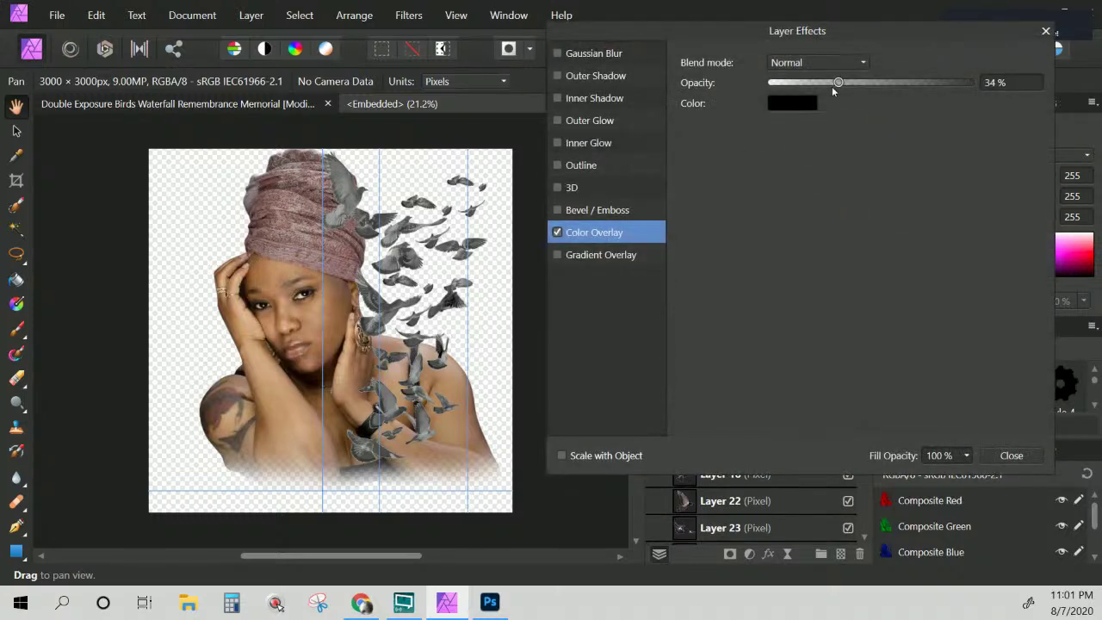
drag(838, 86, 922, 96)
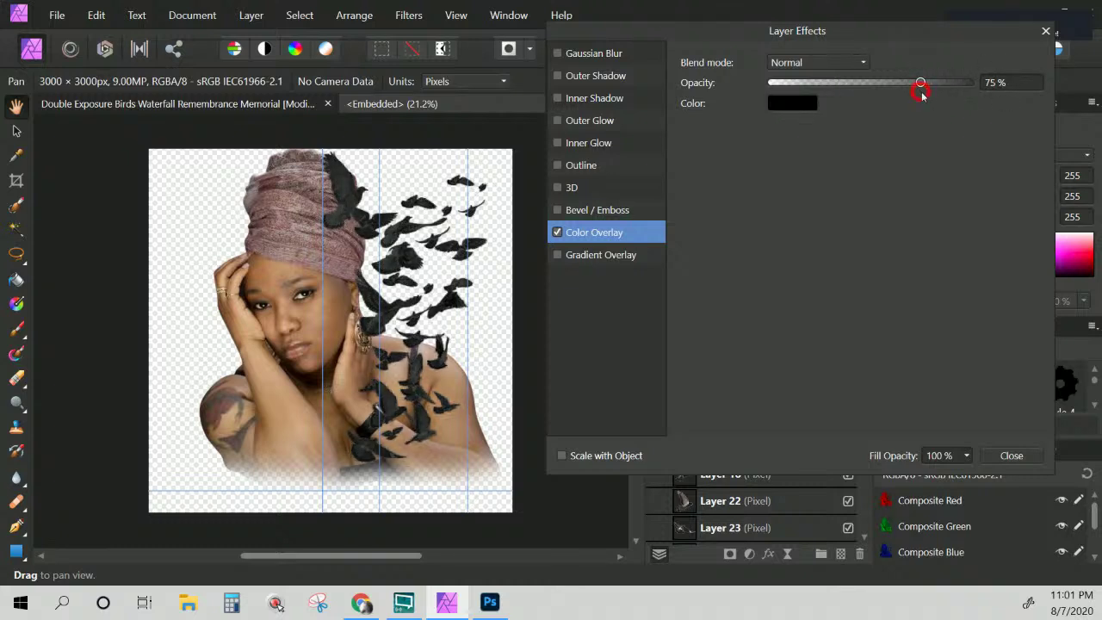
click(1012, 455)
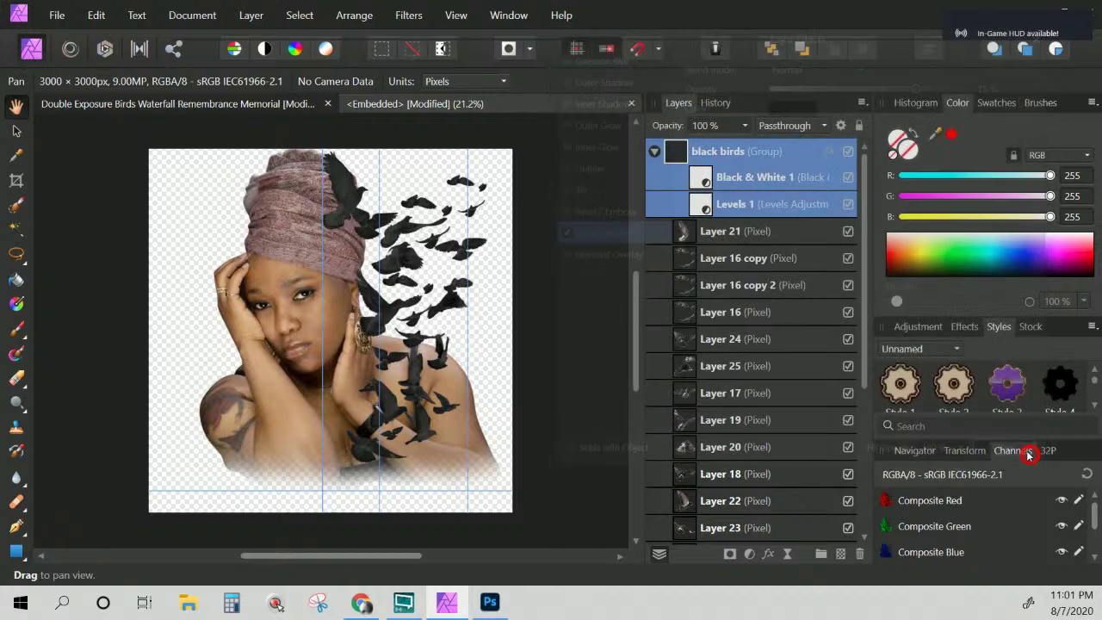
click(631, 103)
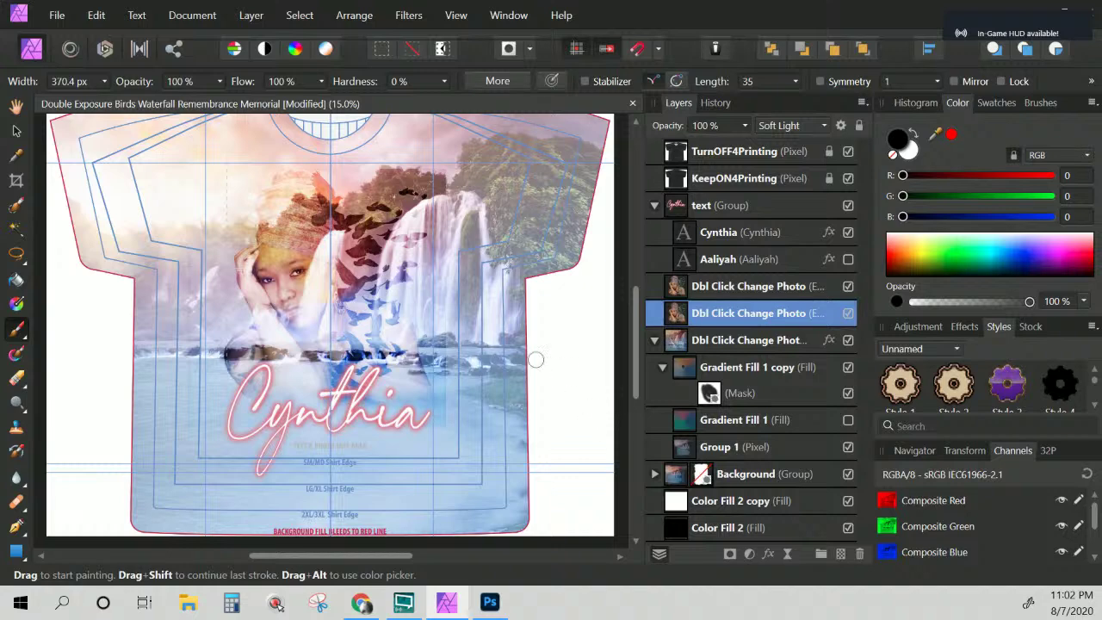
Collapse the waterfall photo layer and the text group, and expand the Background group with its mask selected
scroll(533, 341, up, 1)
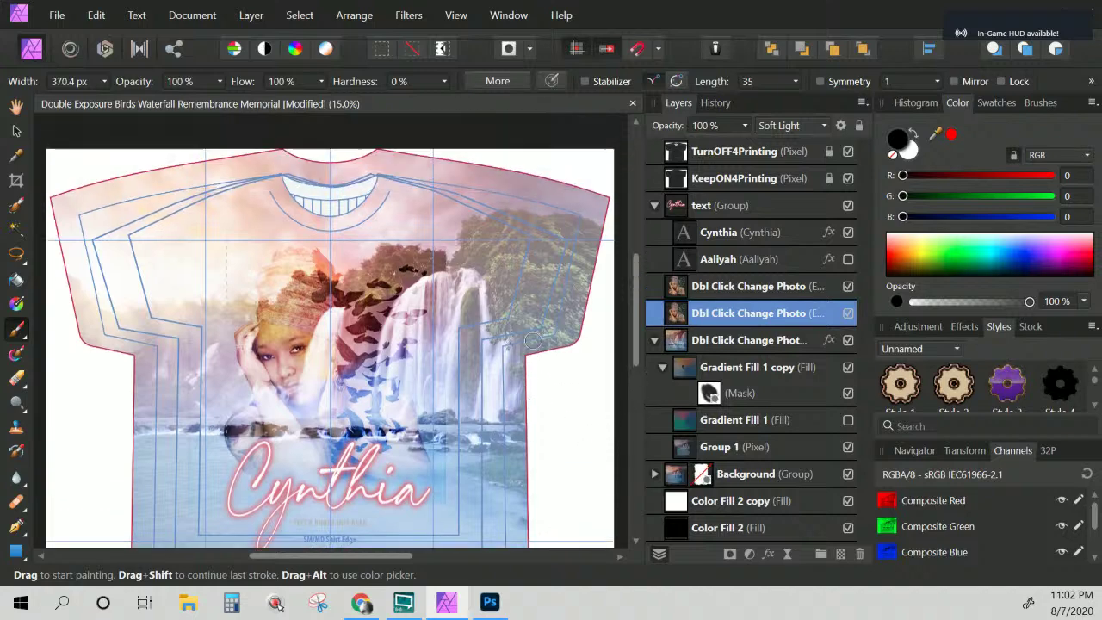
click(654, 340)
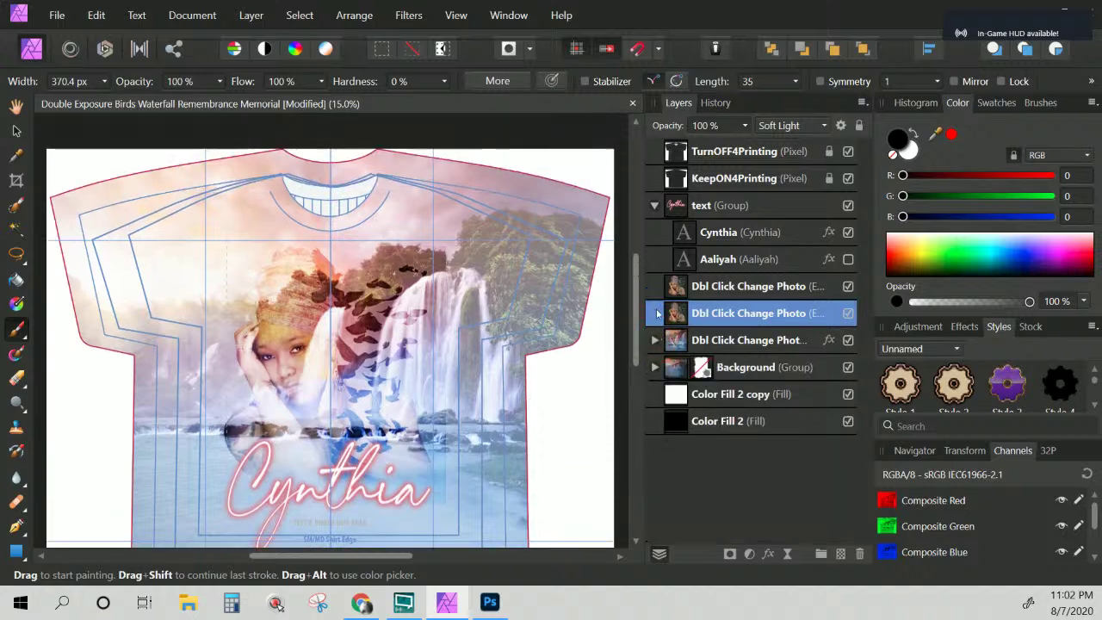
click(654, 205)
click(702, 314)
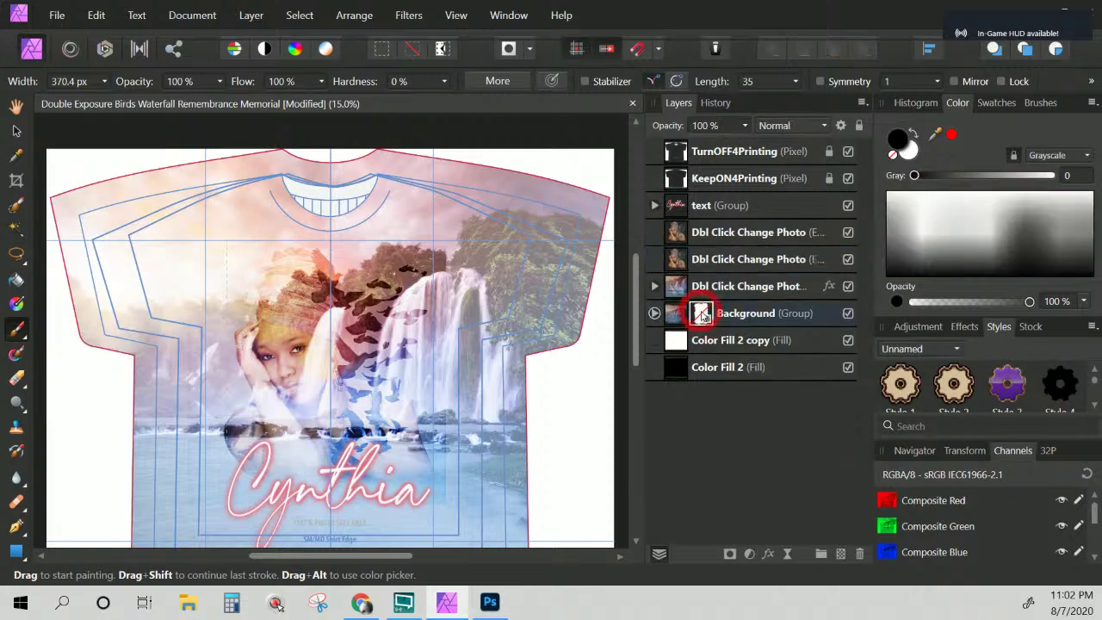
click(654, 314)
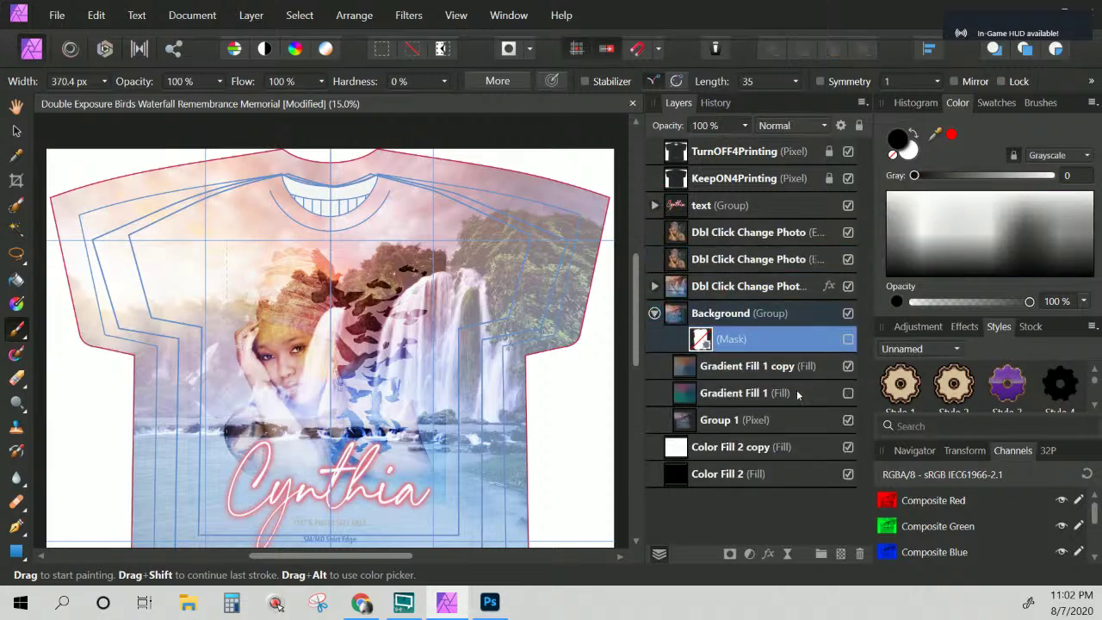
Preview the full artwork with the Background group's mask enabled, leaving the mask turned off
click(848, 339)
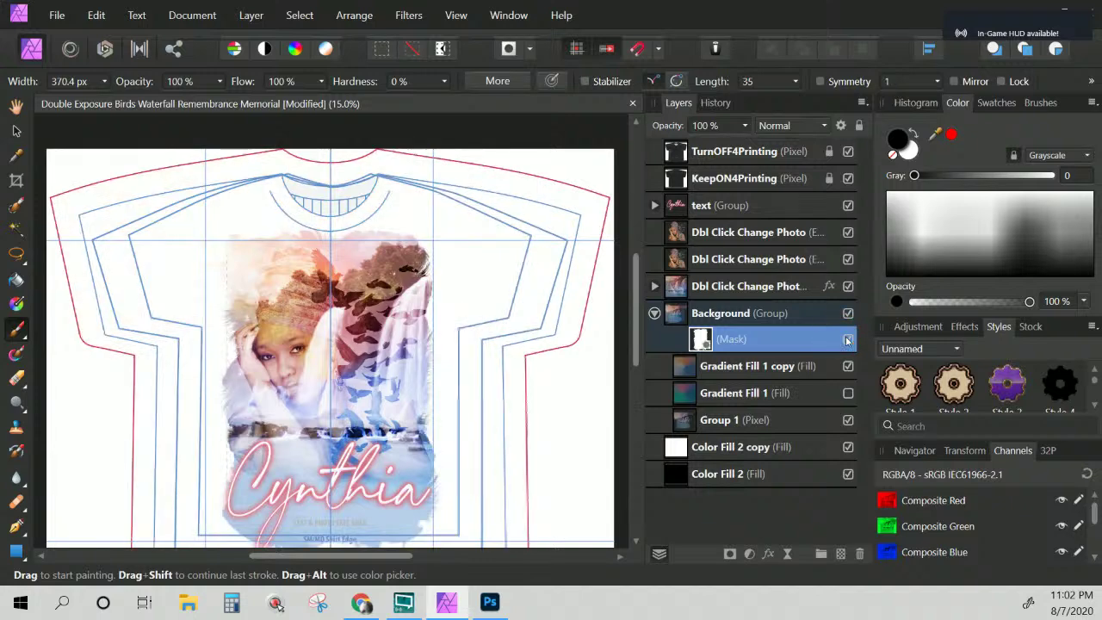
scroll(443, 289, down, 2)
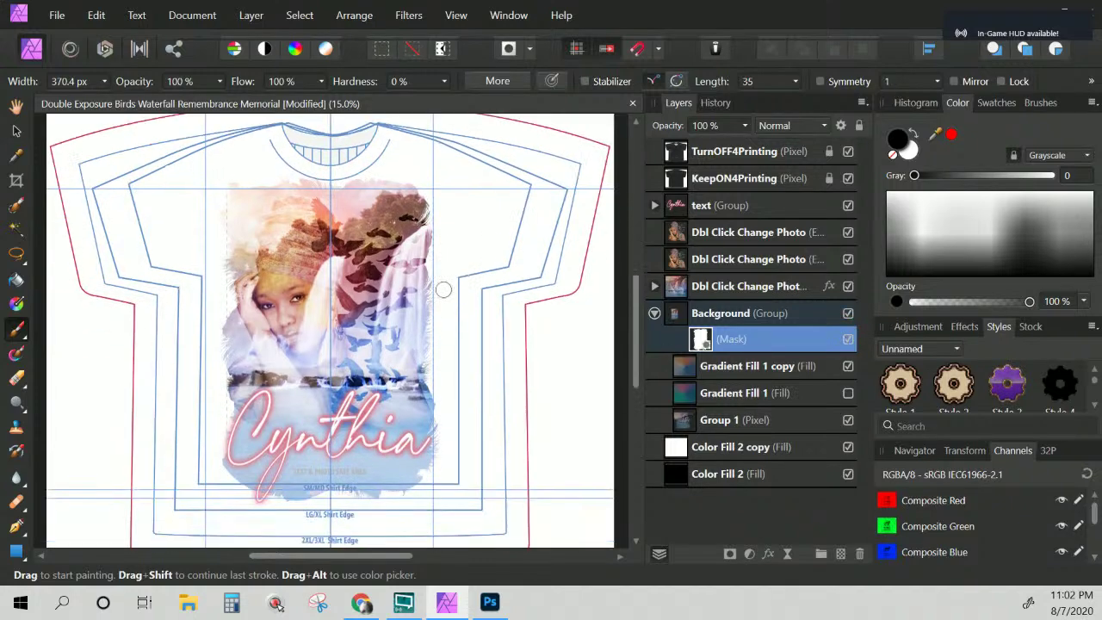
scroll(443, 290, down, 1)
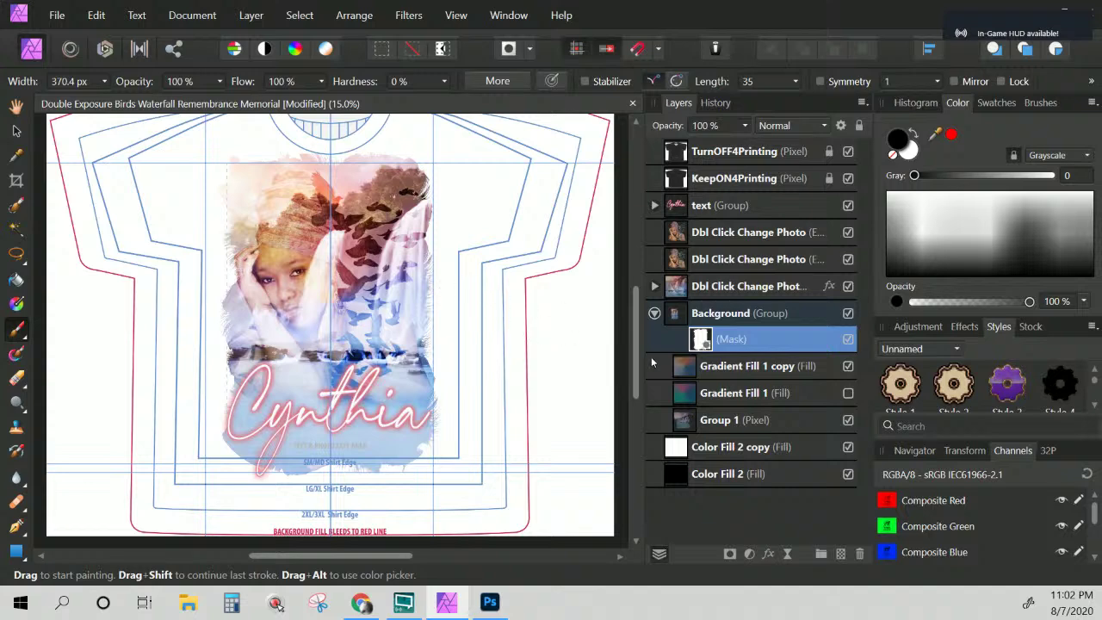
click(848, 339)
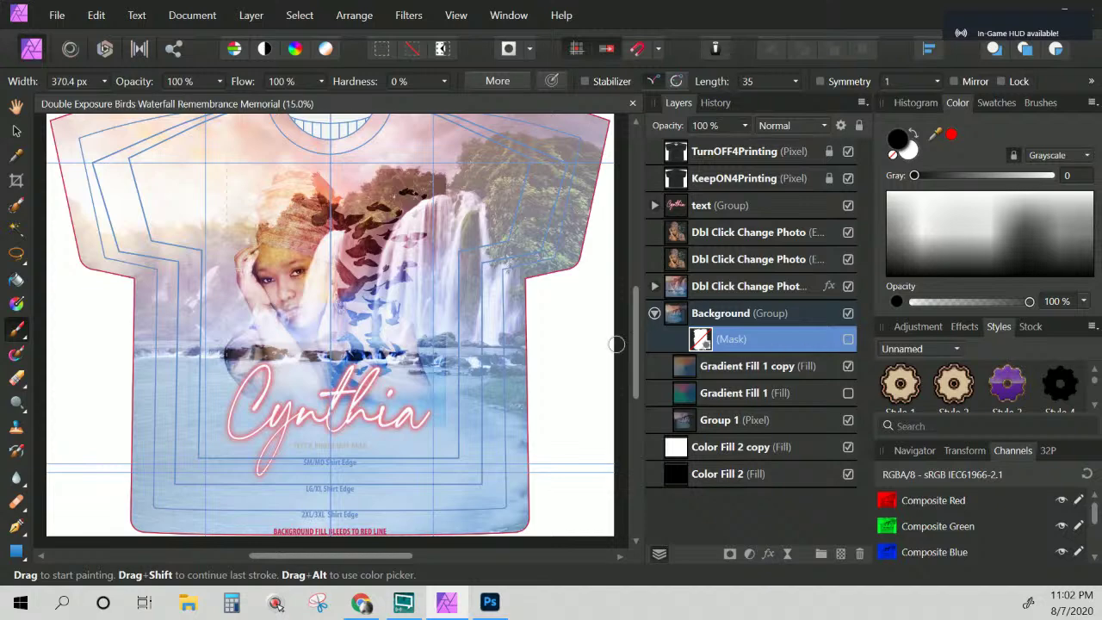
Save a copy of the template as Double Exposure Birds Waterfall Remembrance Memorial 13x19.afphoto in the InnateLab Photoshop Templates folder
click(55, 17)
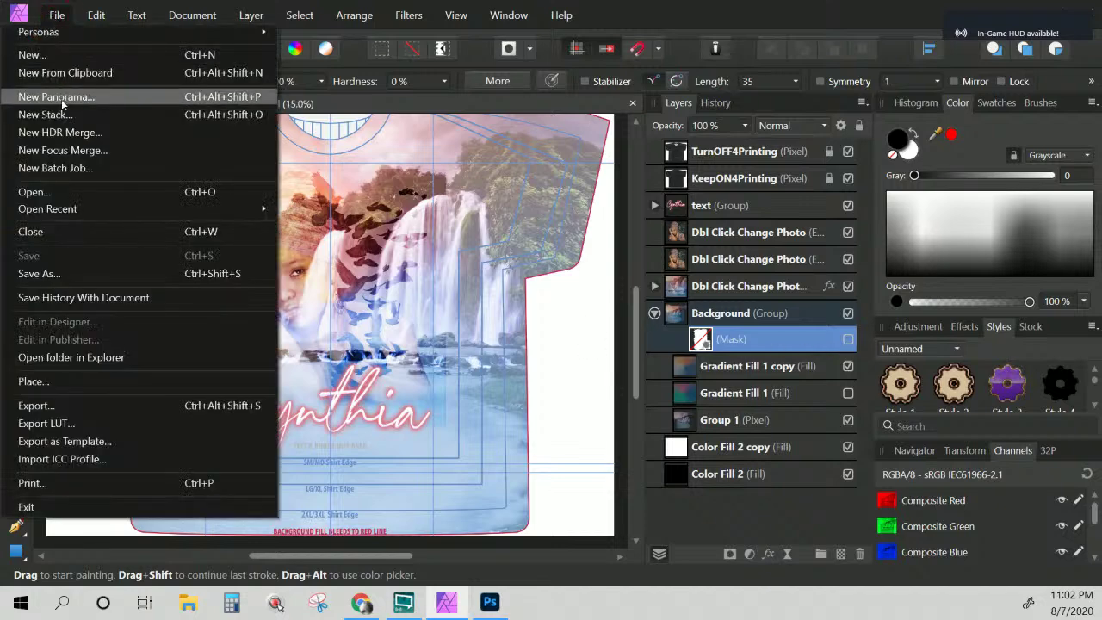
click(408, 15)
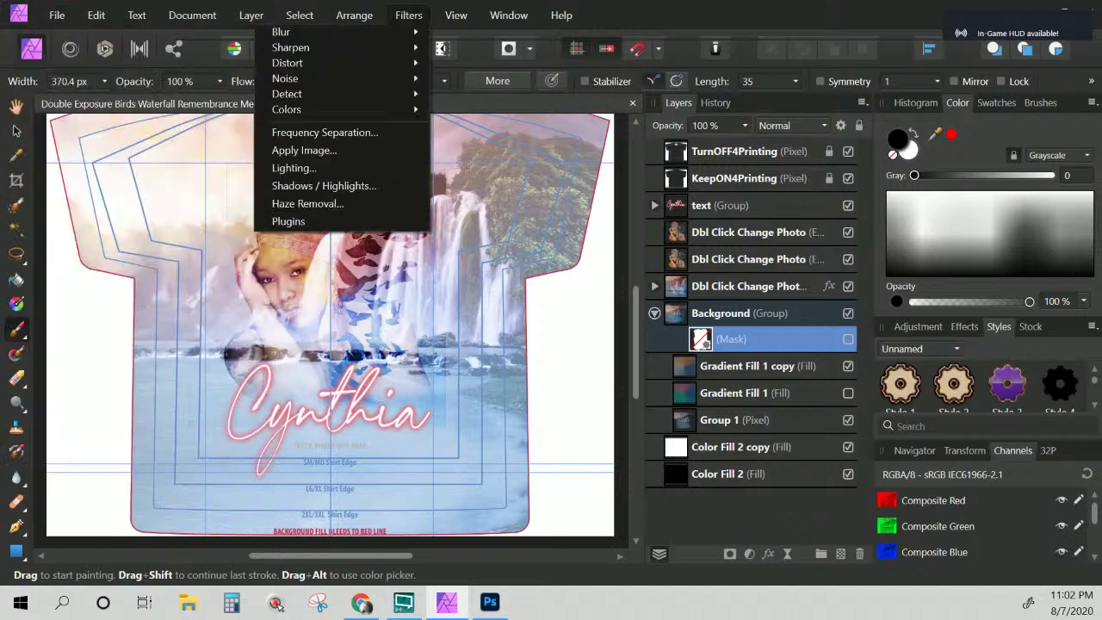
click(57, 15)
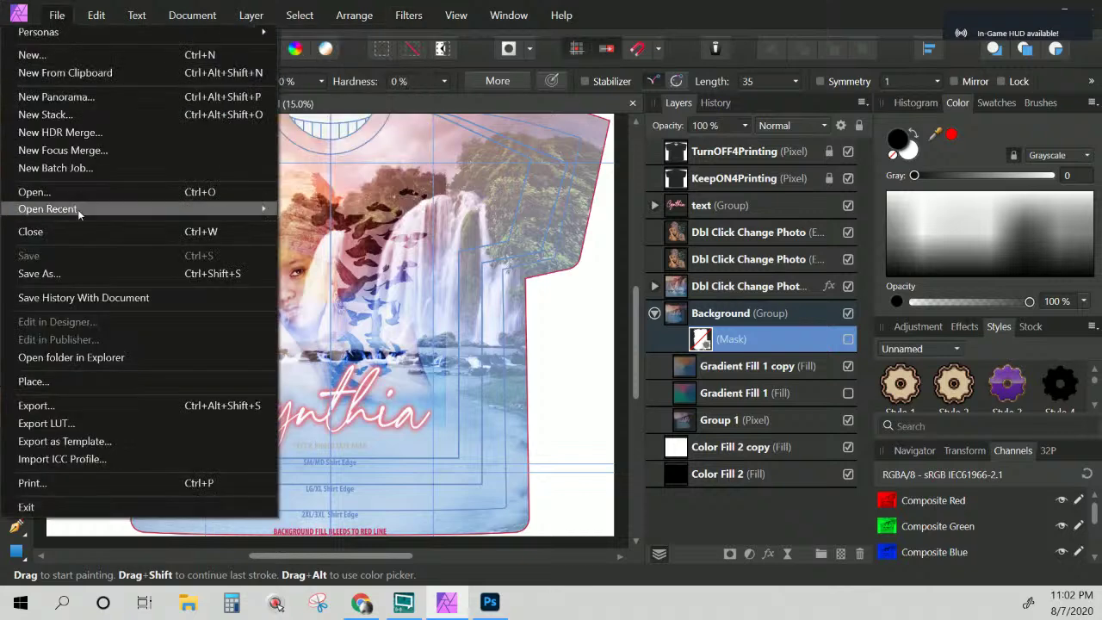
click(67, 272)
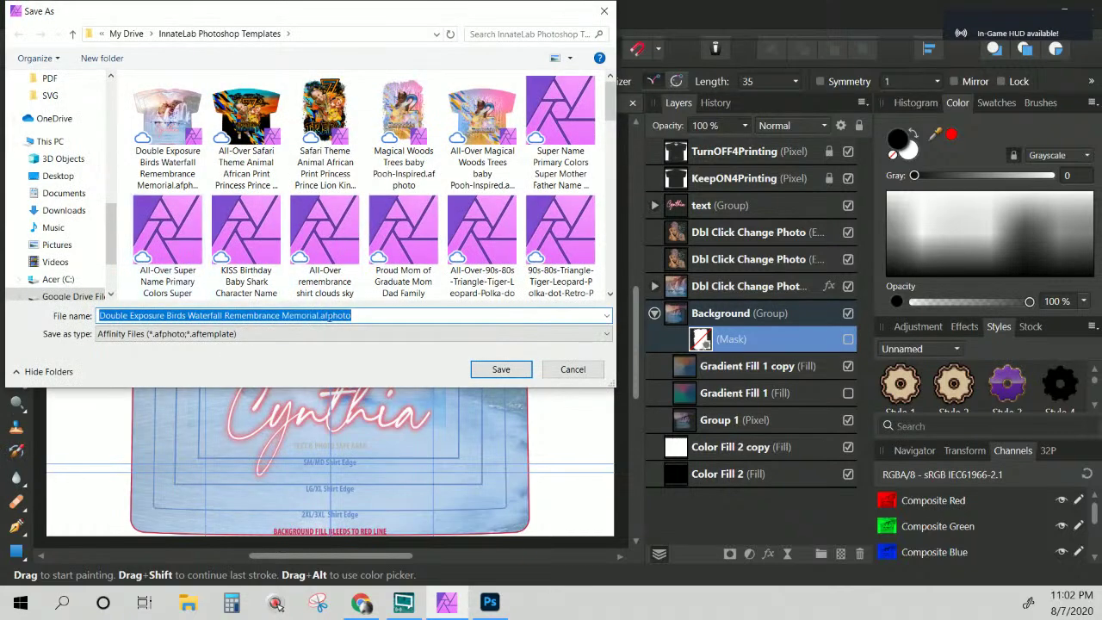
click(321, 316)
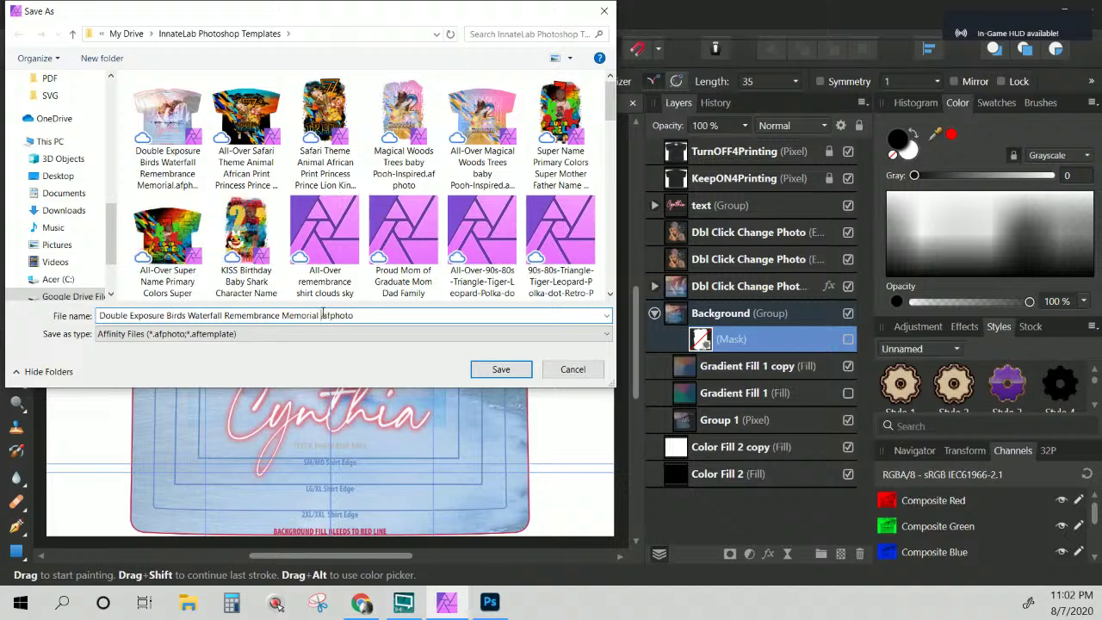
text(13x19)
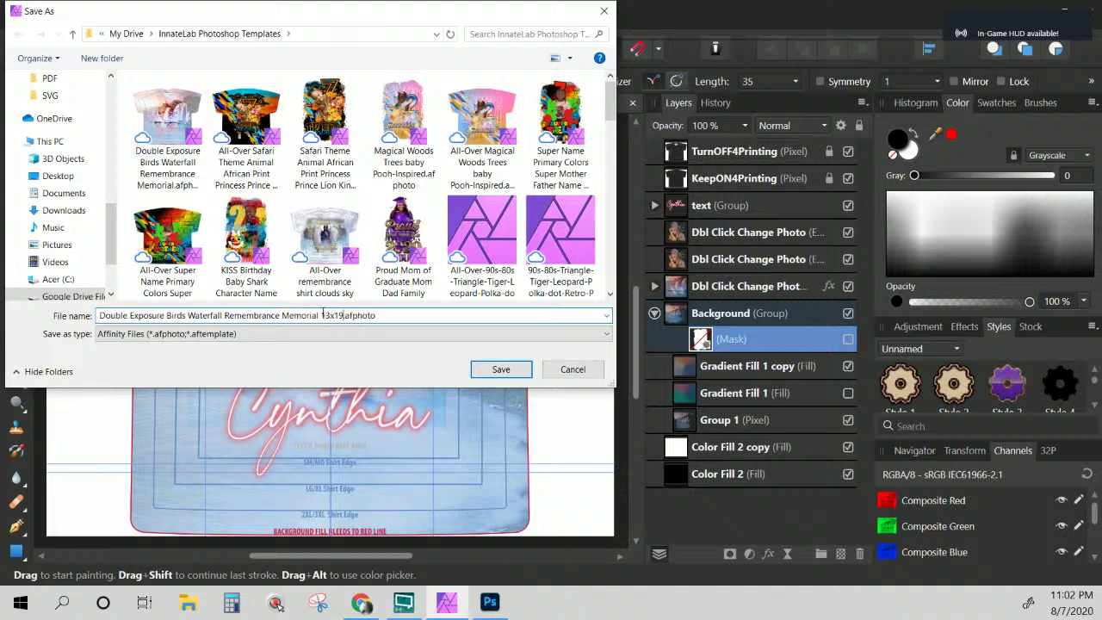
key(Return)
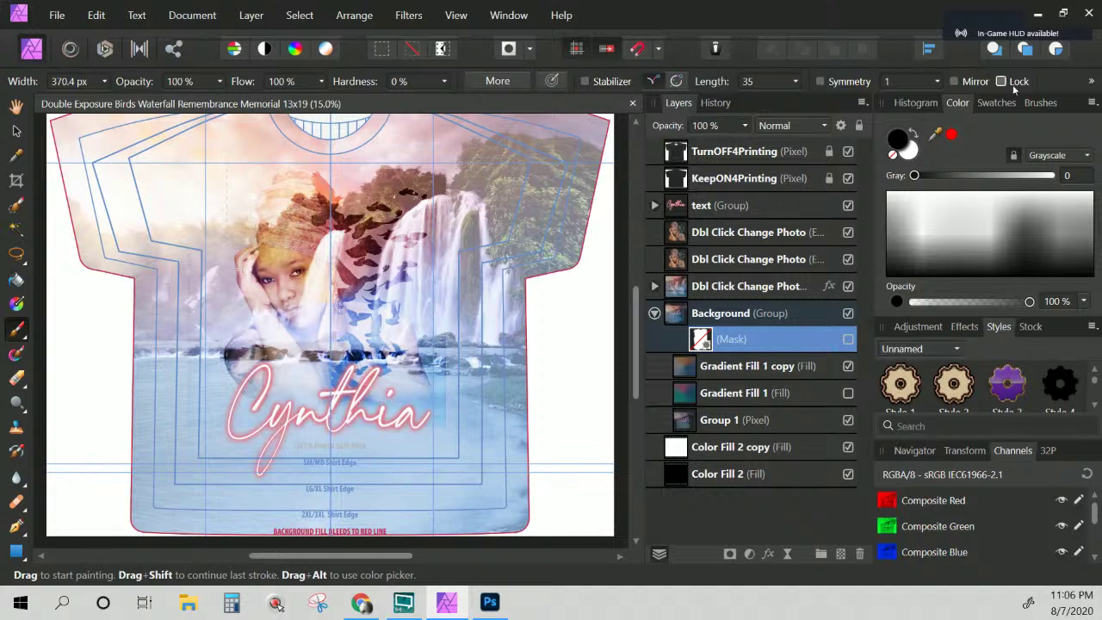
Enable the Background group's mask in the 13x19 version of the template
click(849, 340)
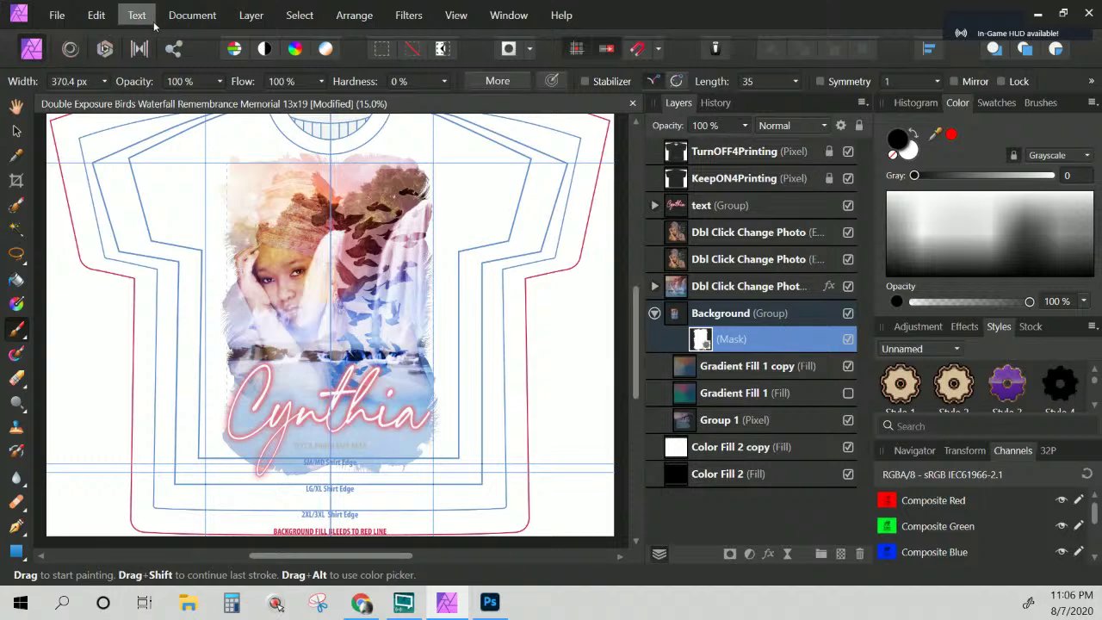
click(54, 17)
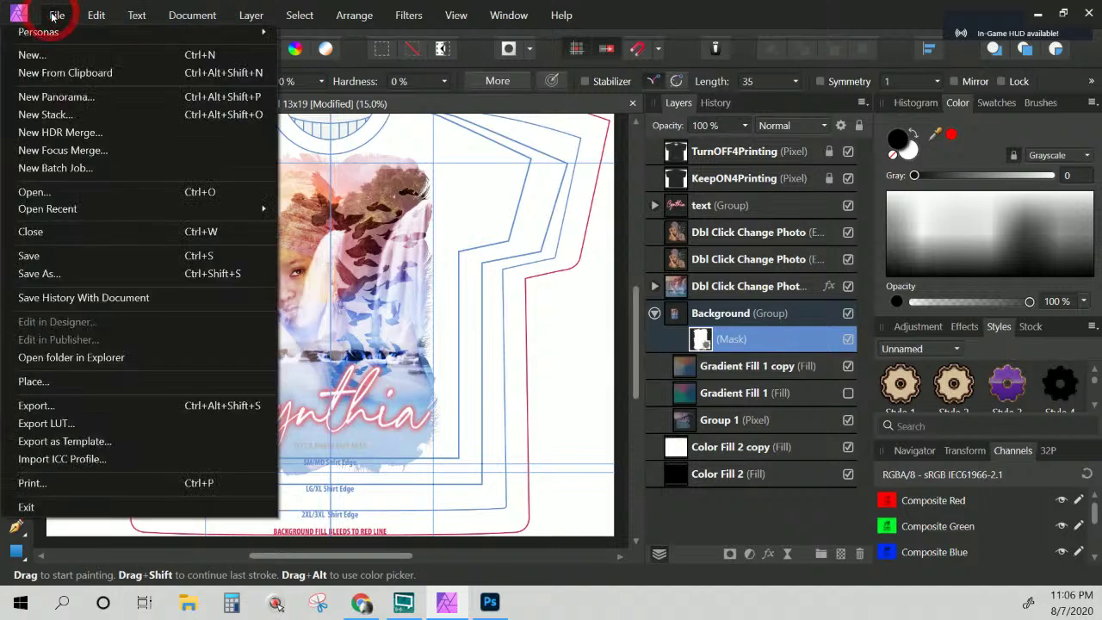
click(59, 273)
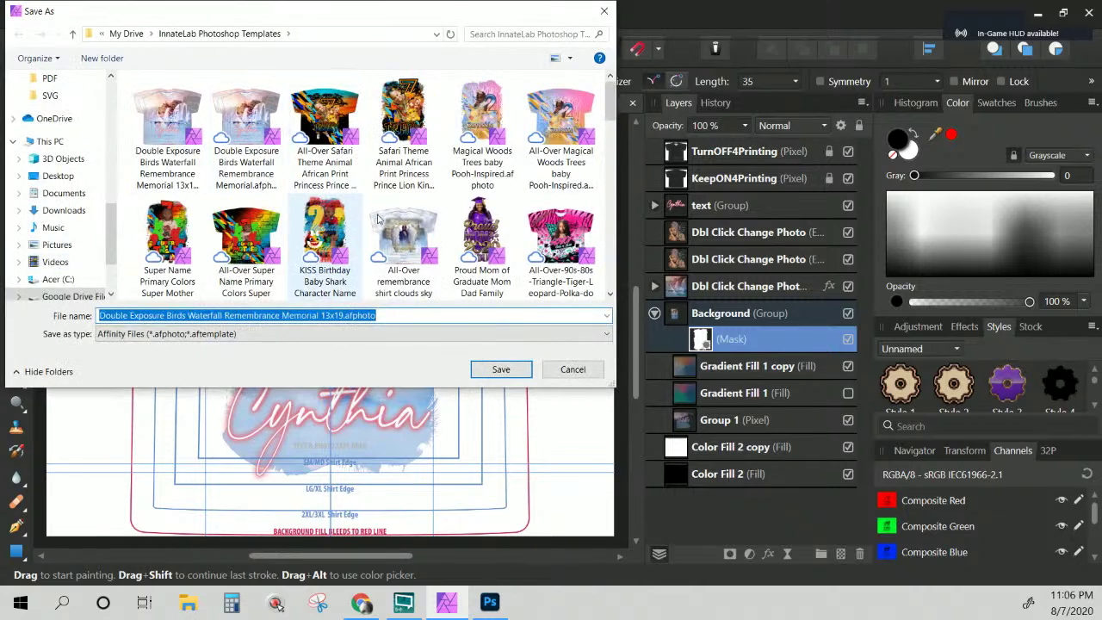
click(582, 373)
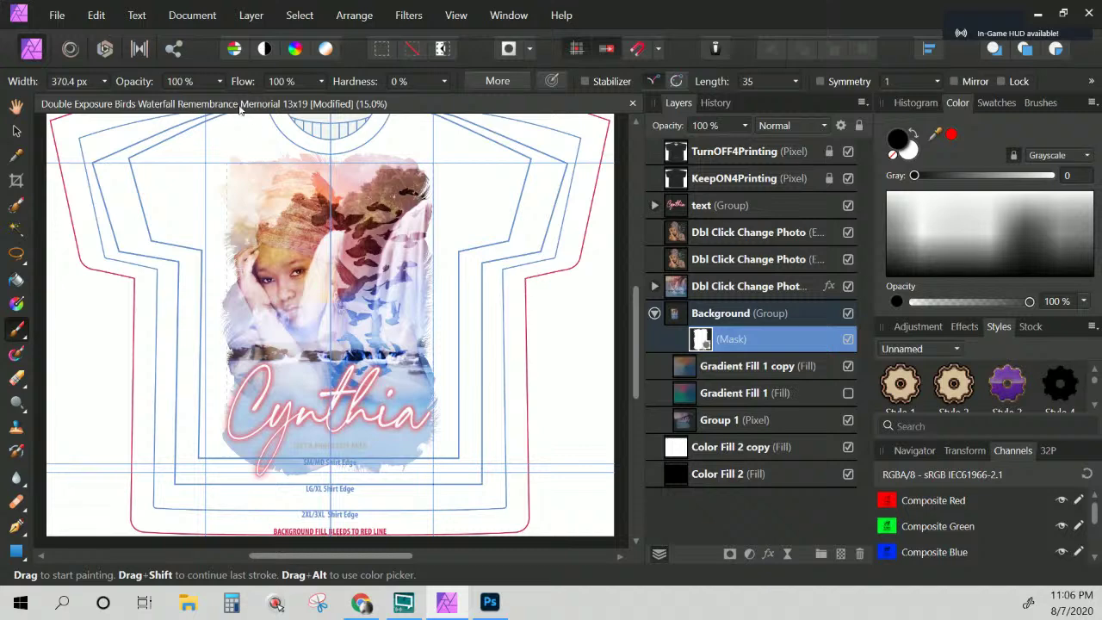
Start cropping the document with units in inches and set the crop frame to 13 x 19 in
click(16, 180)
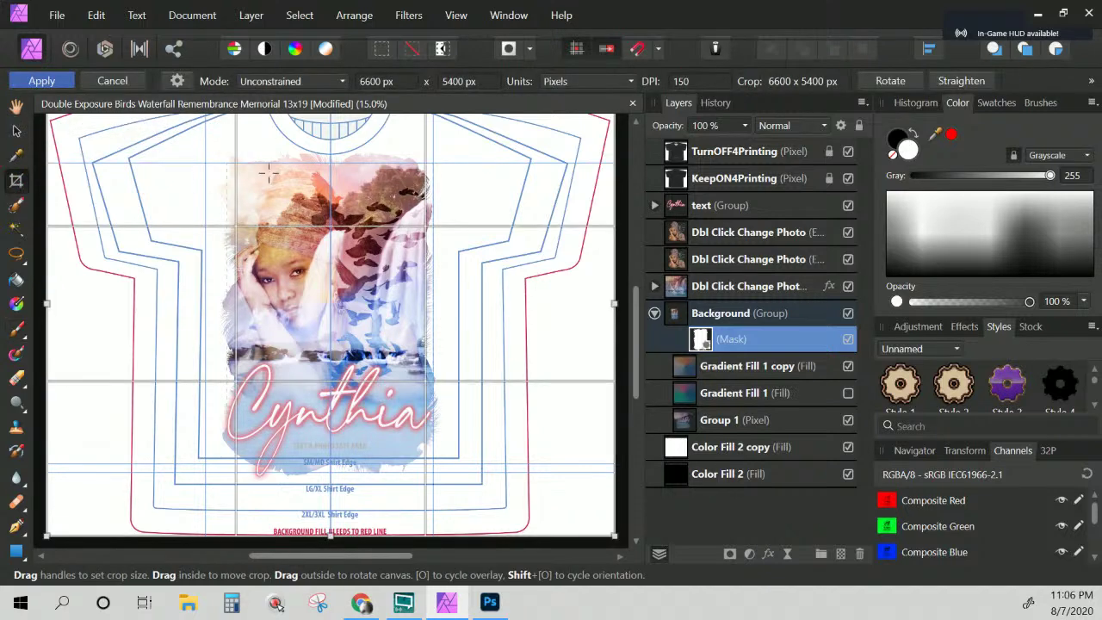
click(568, 82)
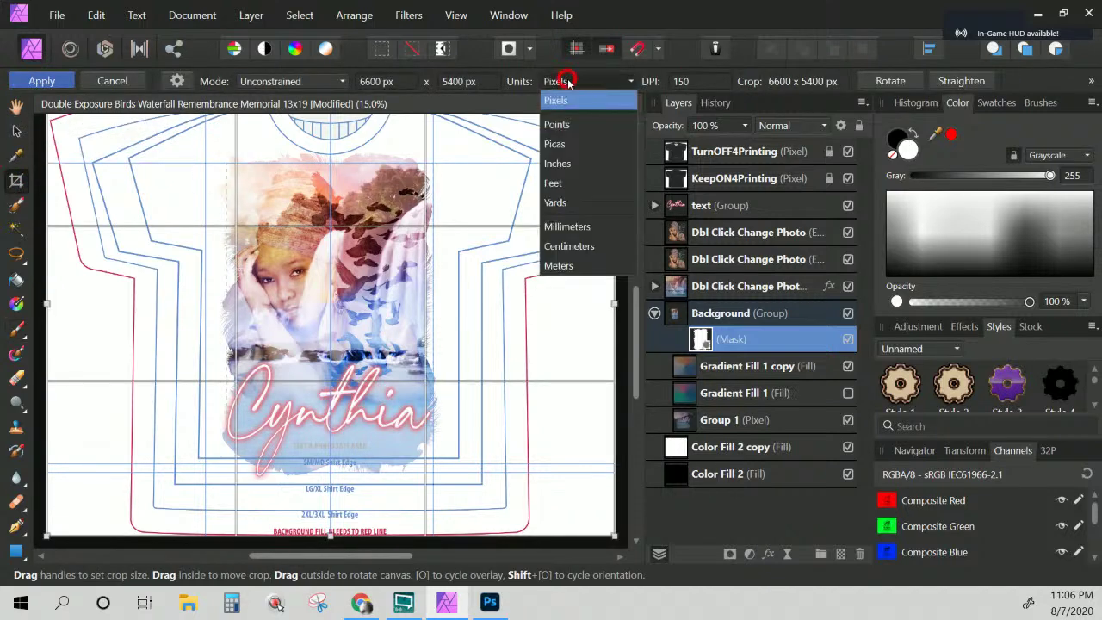
click(568, 164)
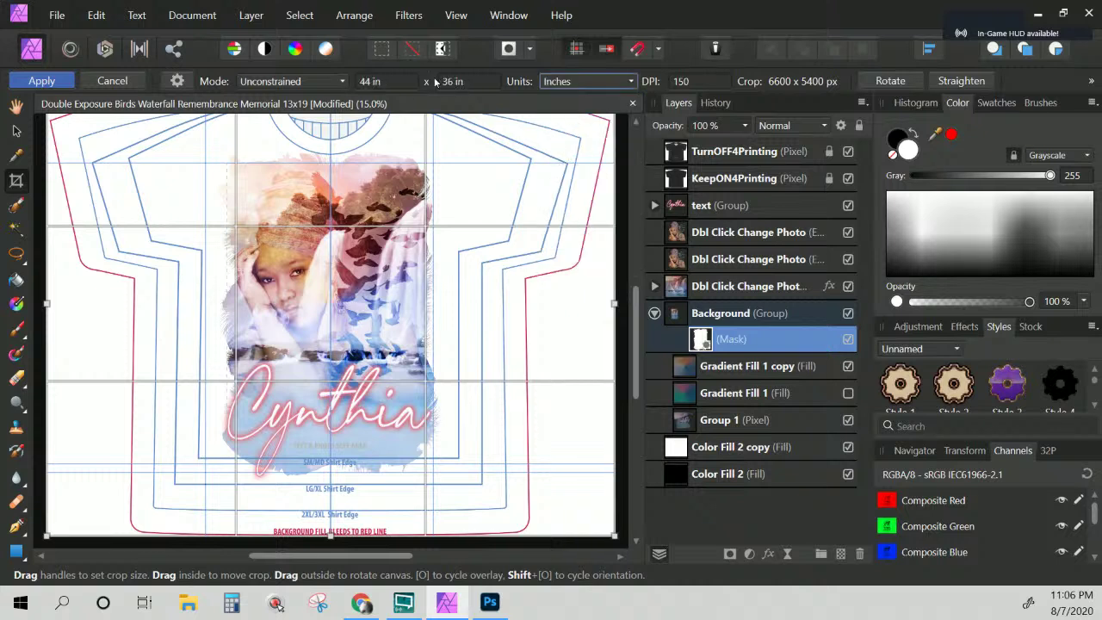
click(387, 79)
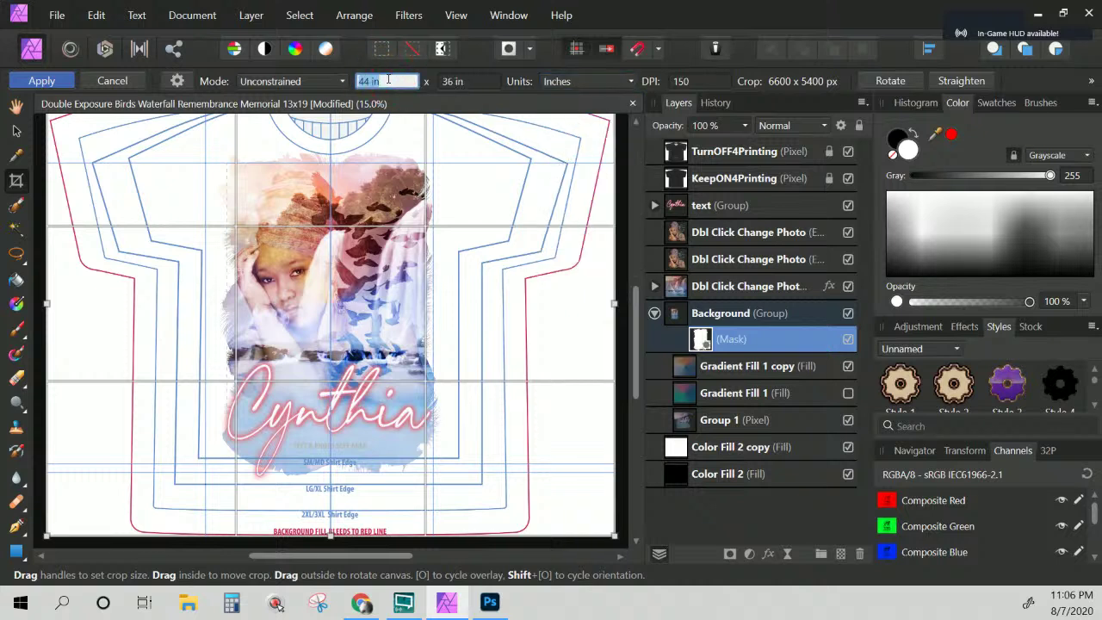
text(13)
click(463, 81)
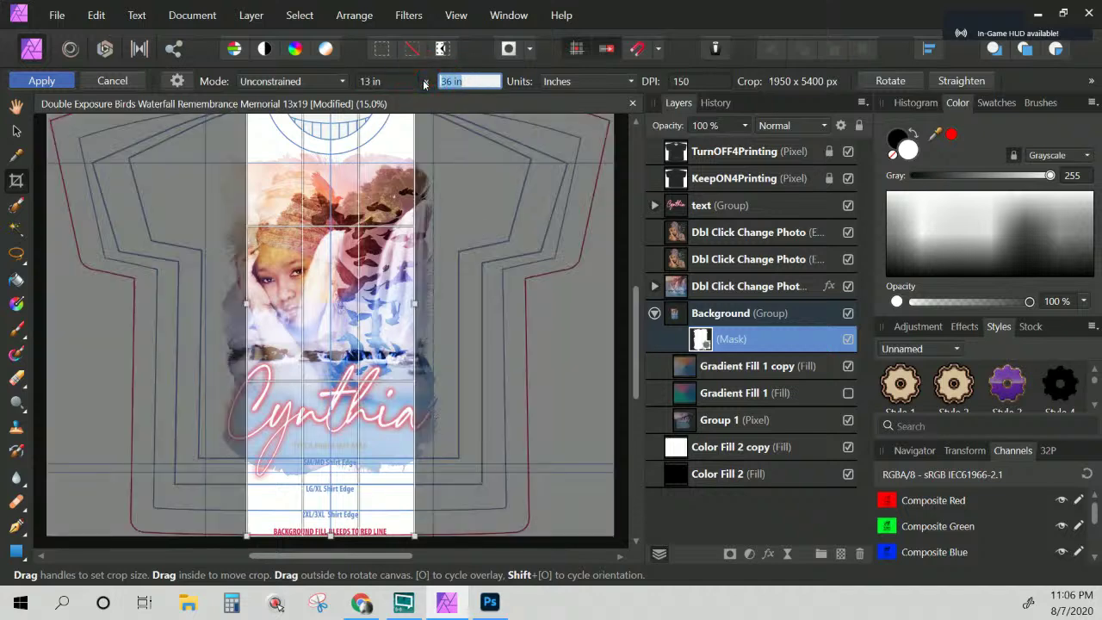
text(19)
key(Return)
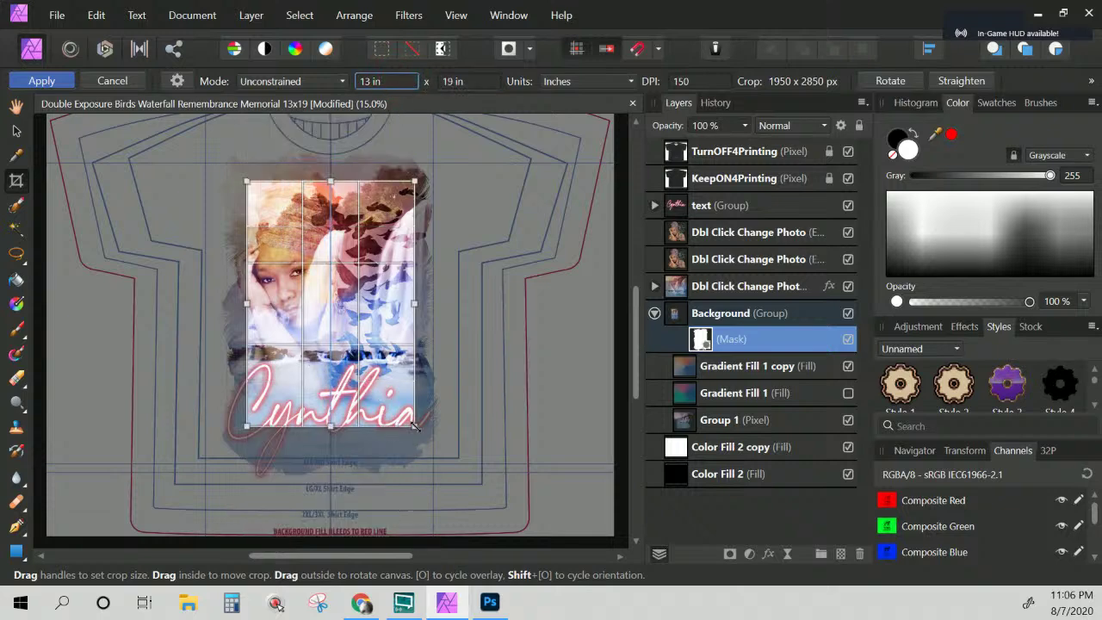
Enlarge the crop frame to take in more of the artwork, setting its size to 20 x 29 in
drag(414, 425, 447, 486)
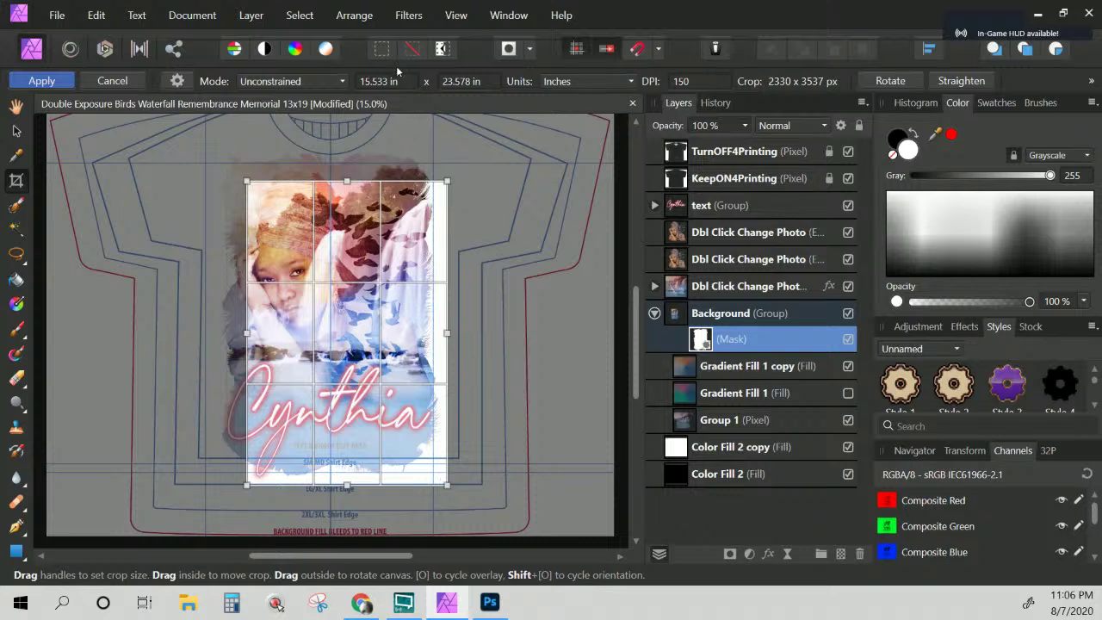
click(376, 83)
text(20)
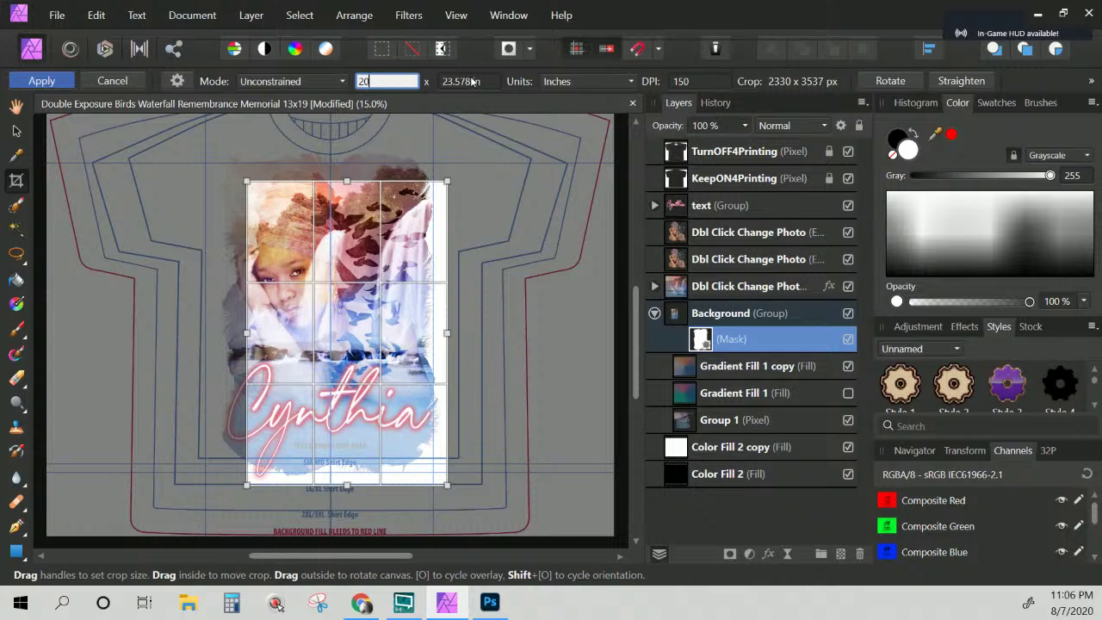
key(Tab)
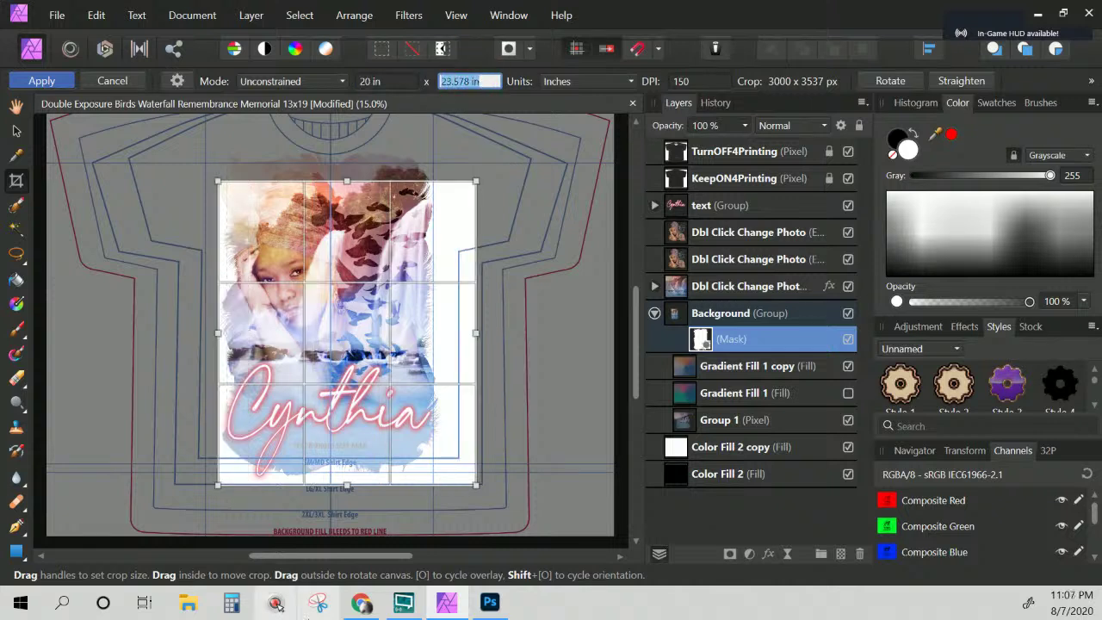
click(233, 603)
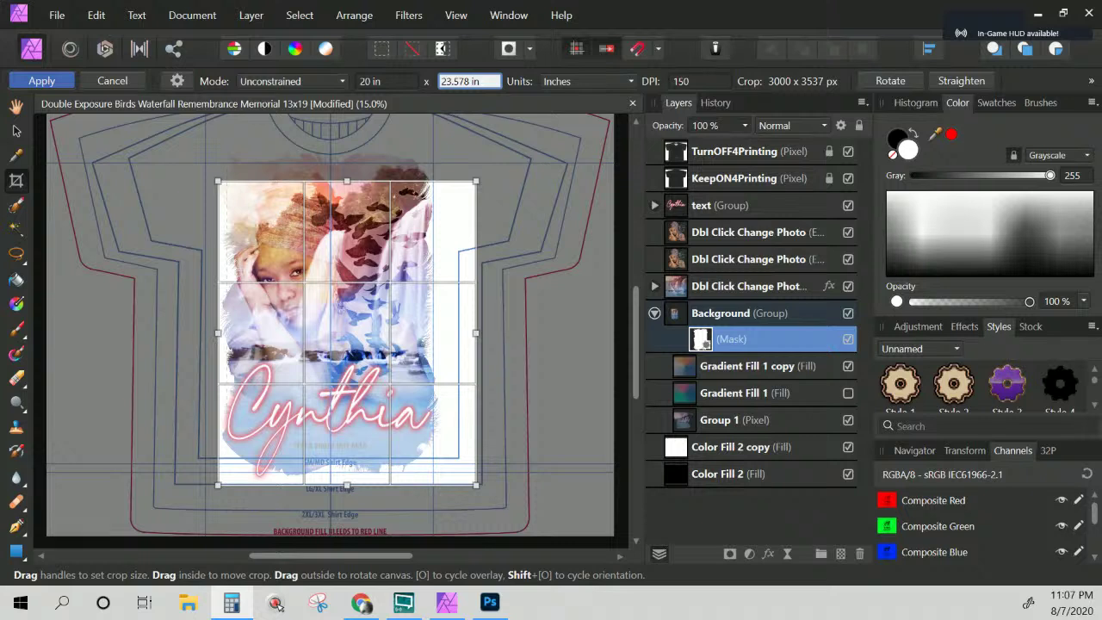
click(483, 82)
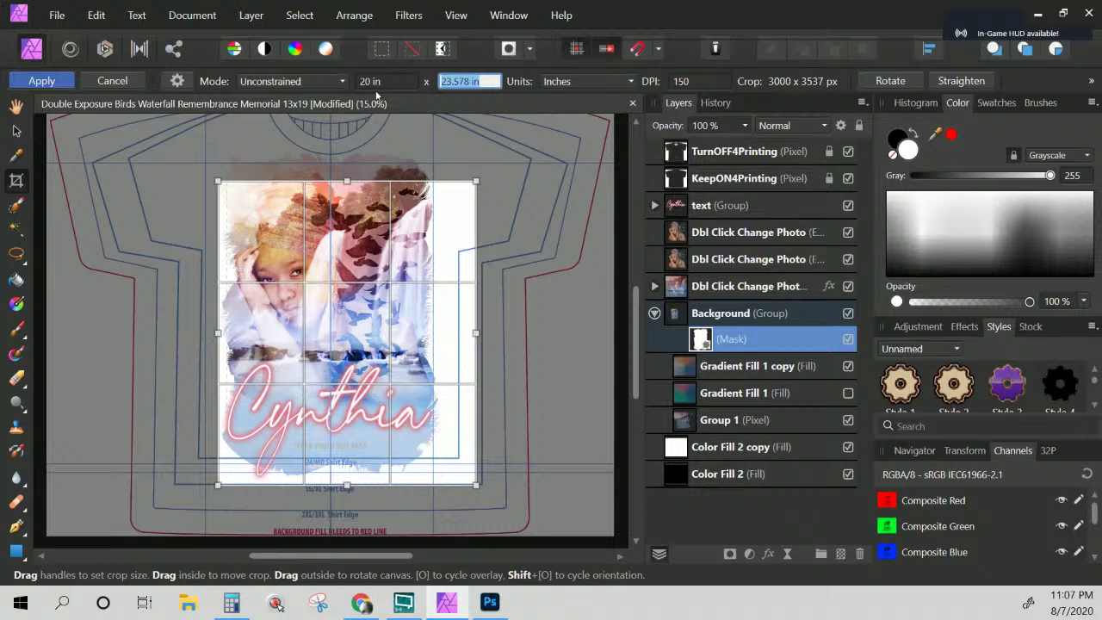
text(25)
click(381, 83)
Position the crop frame around the artwork, shrink it to about 18.36 x 26.69 in and apply the crop
mouse_move(445, 332)
mouse_down()
mouse_move(422, 325)
mouse_move(438, 338)
mouse_move(439, 328)
mouse_up()
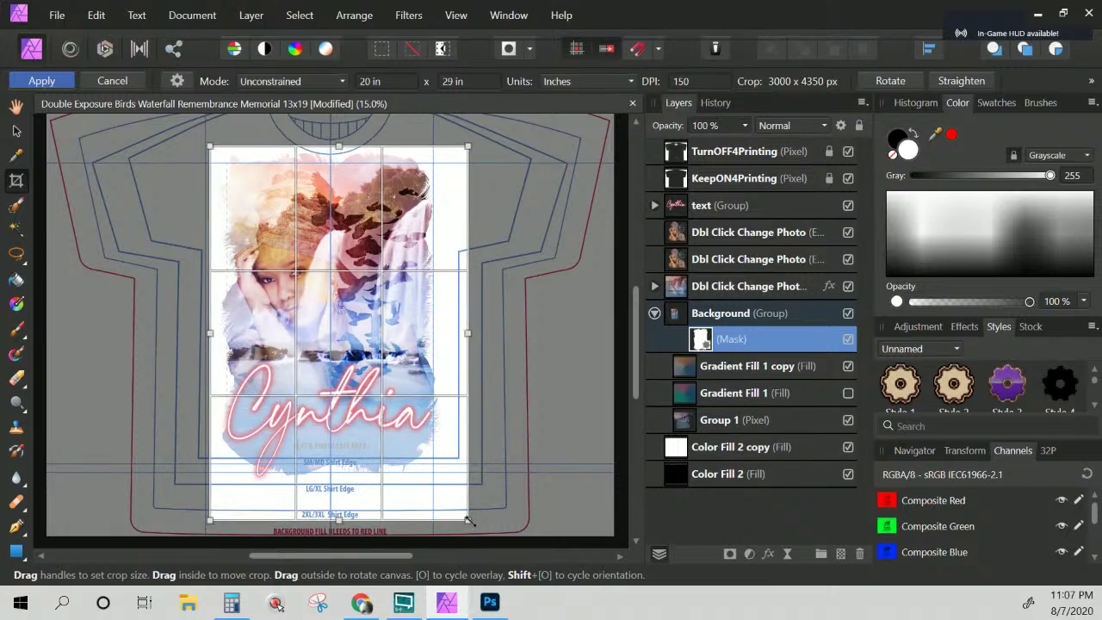
drag(468, 520, 448, 490)
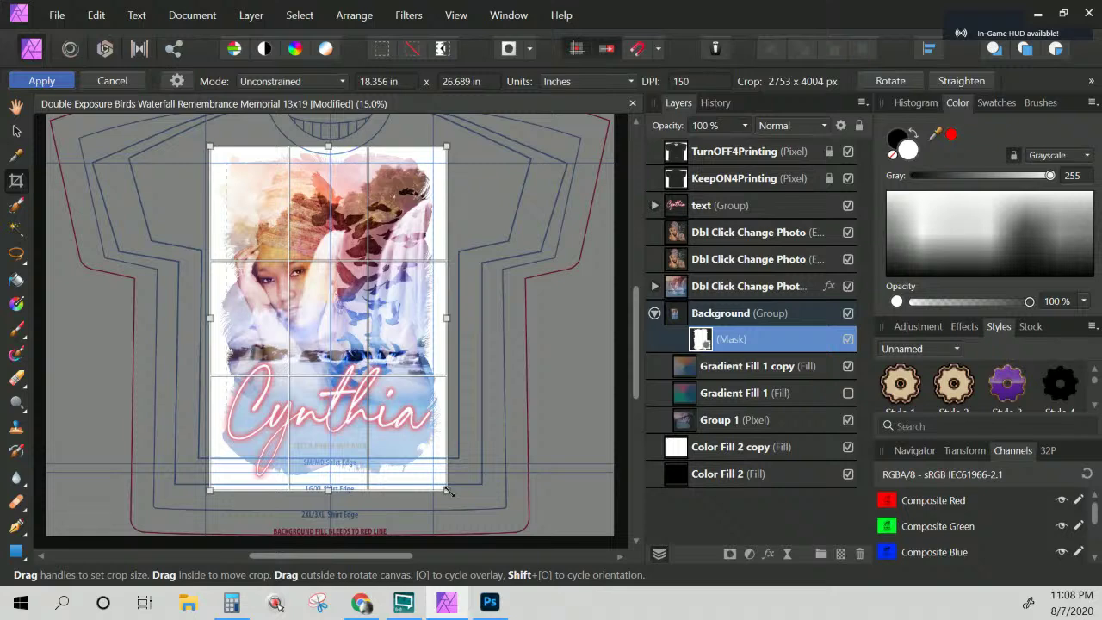
key(h)
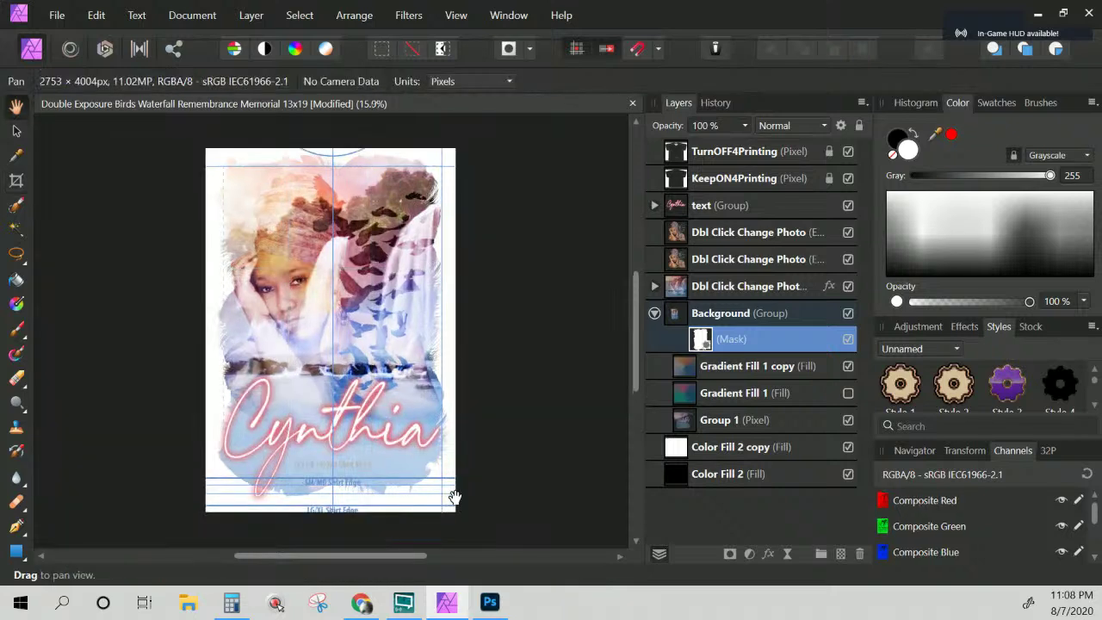
Unlock and delete the TurnOFF4Printing and KeepON4Printing layers, and collapse the Background group
click(829, 152)
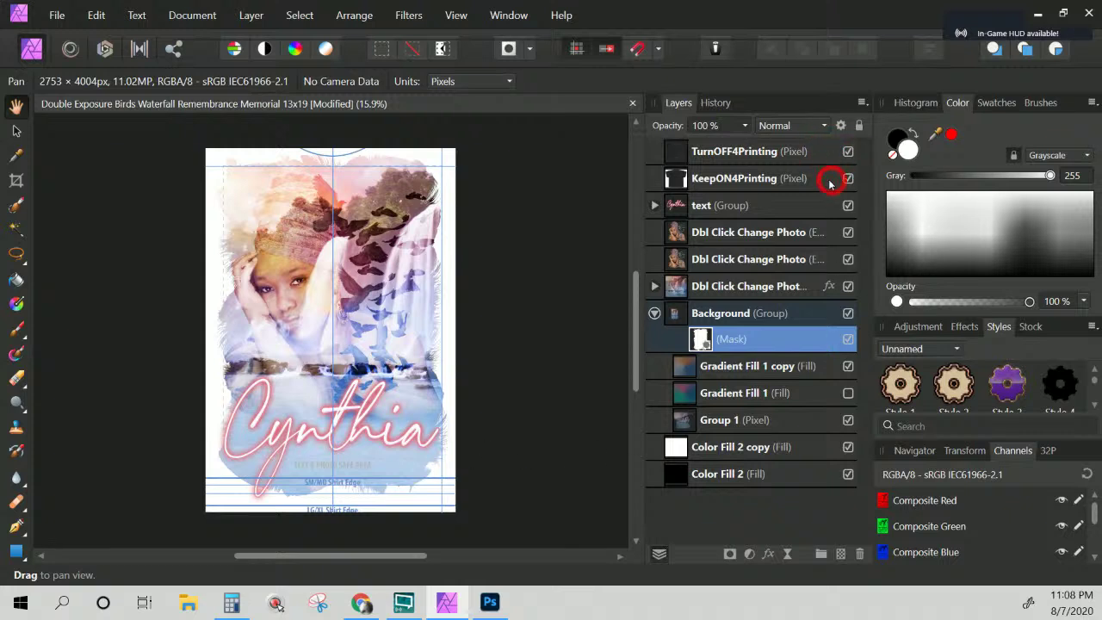
click(764, 178)
shift+click(755, 154)
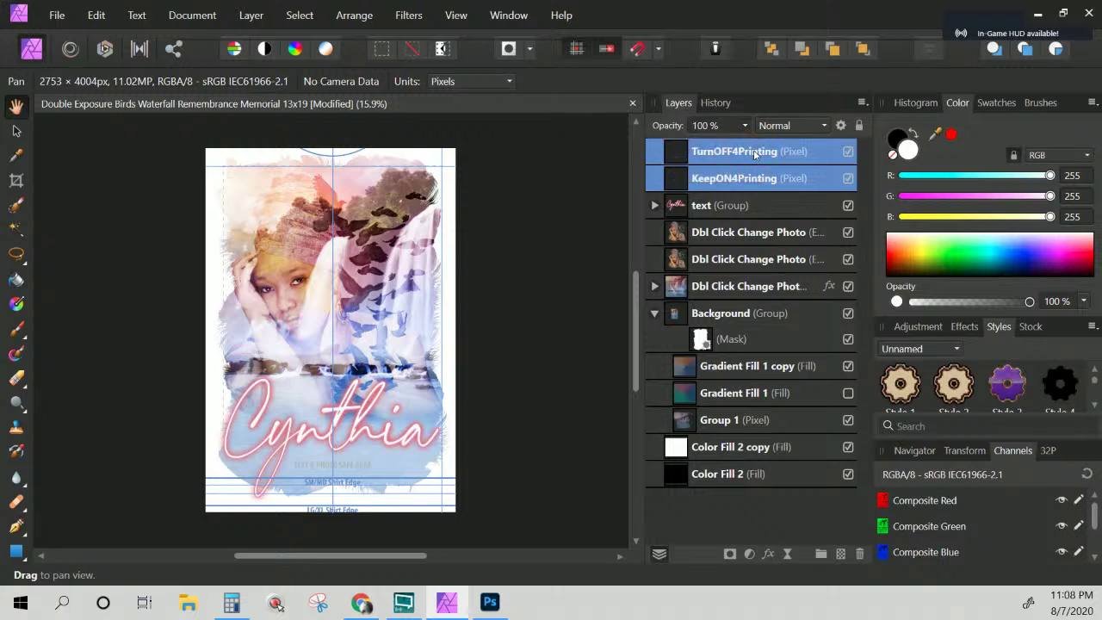
key(Delete)
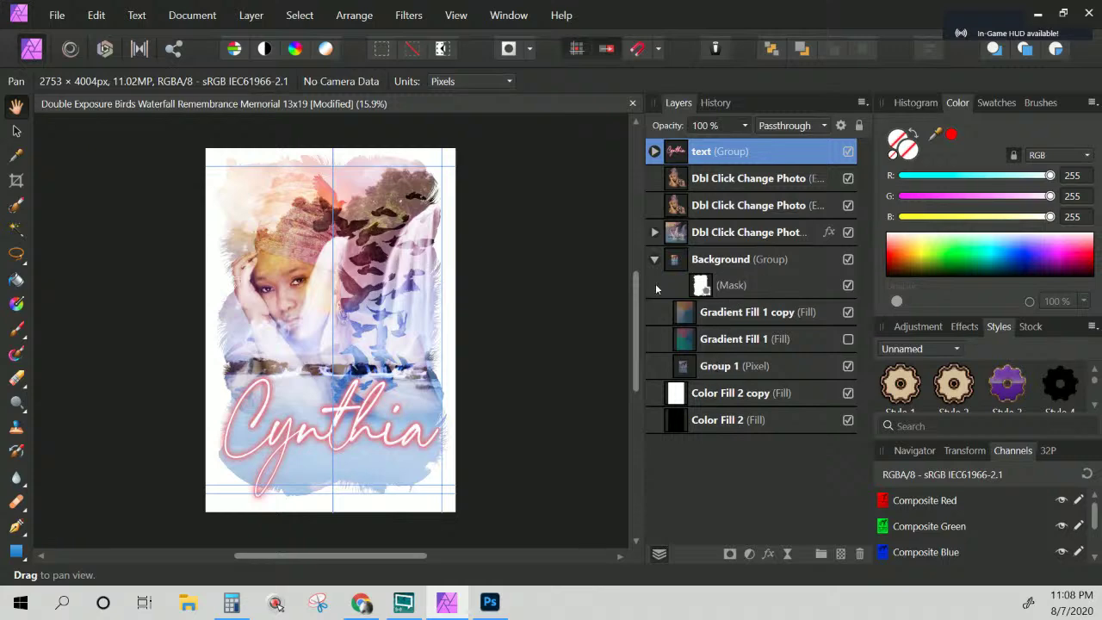
click(654, 259)
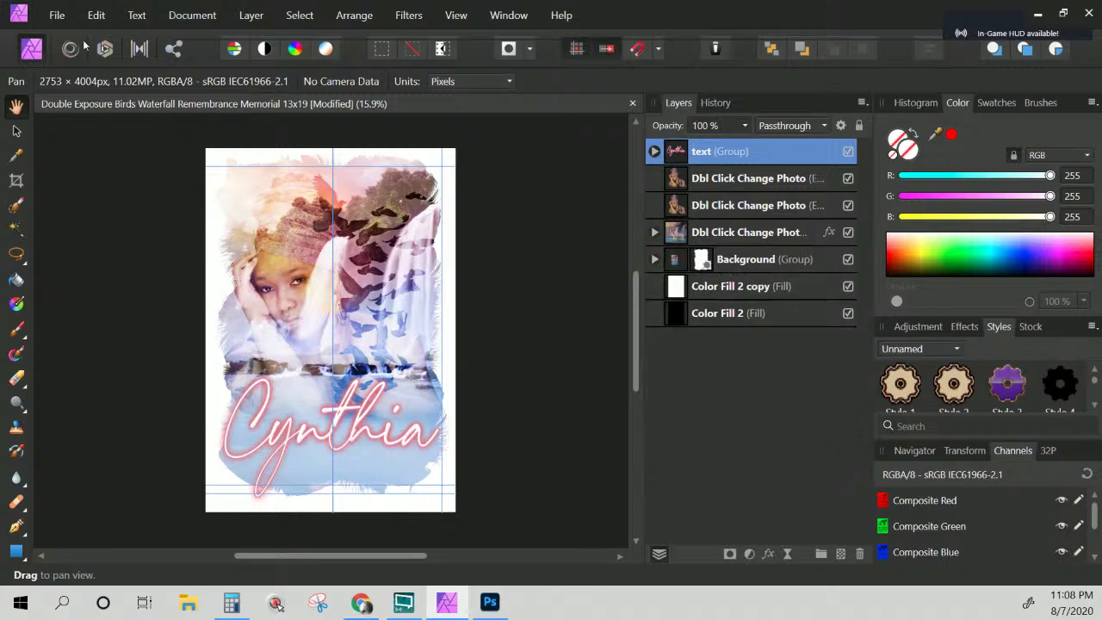
click(55, 14)
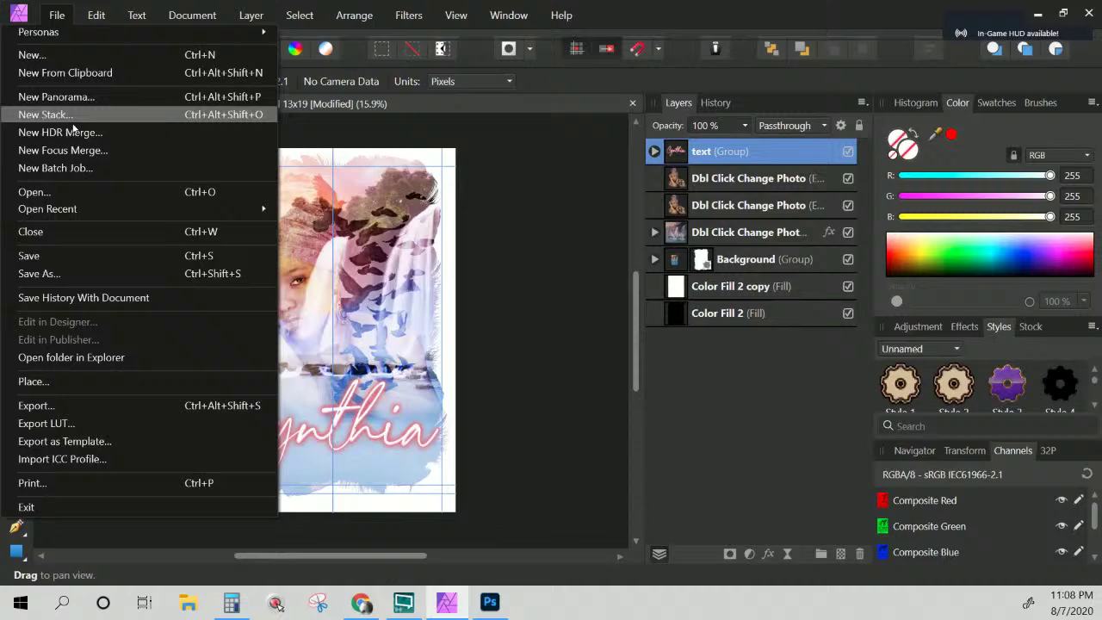
click(38, 273)
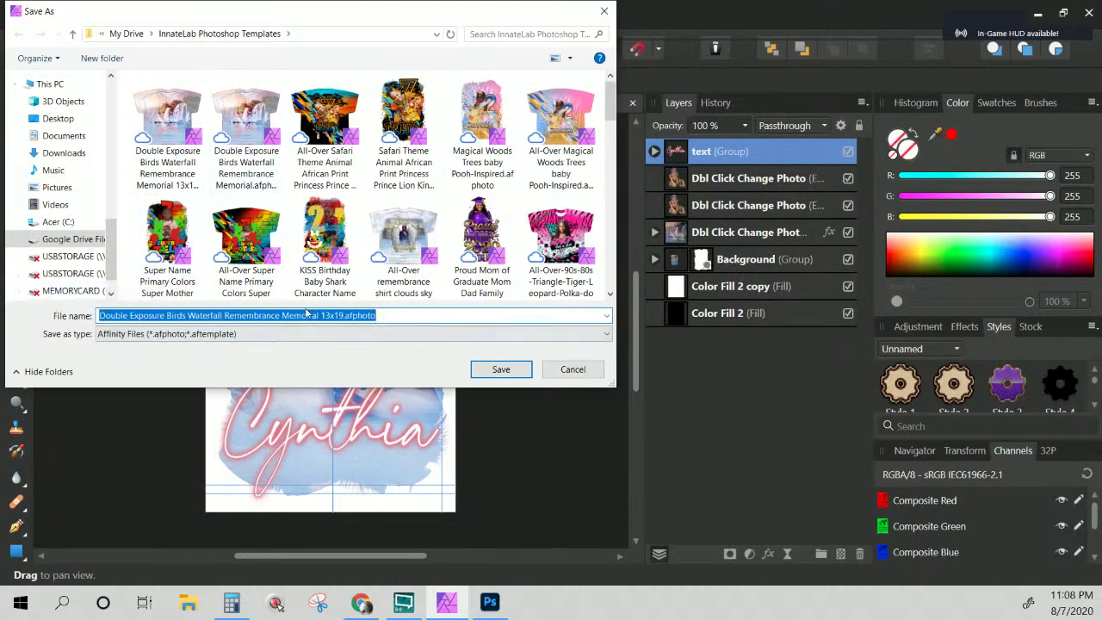
click(572, 376)
Save the cropped 13x19 template under its existing file name
key(ctrl+s)
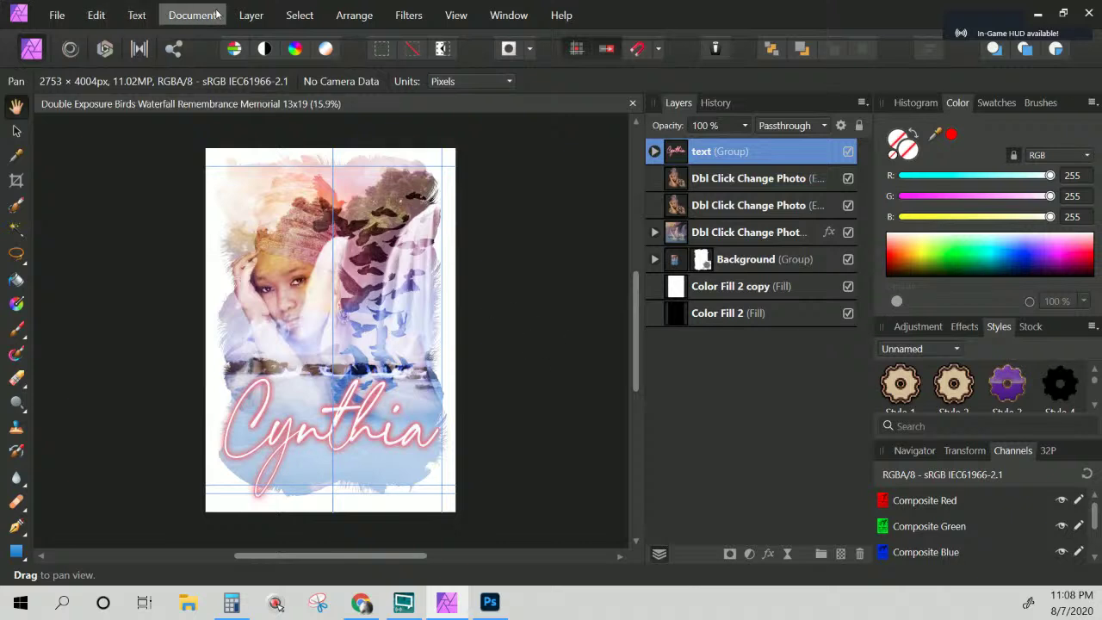
Resize the document in inches to a width of 13 in with locked proportions, and save the template
click(300, 14)
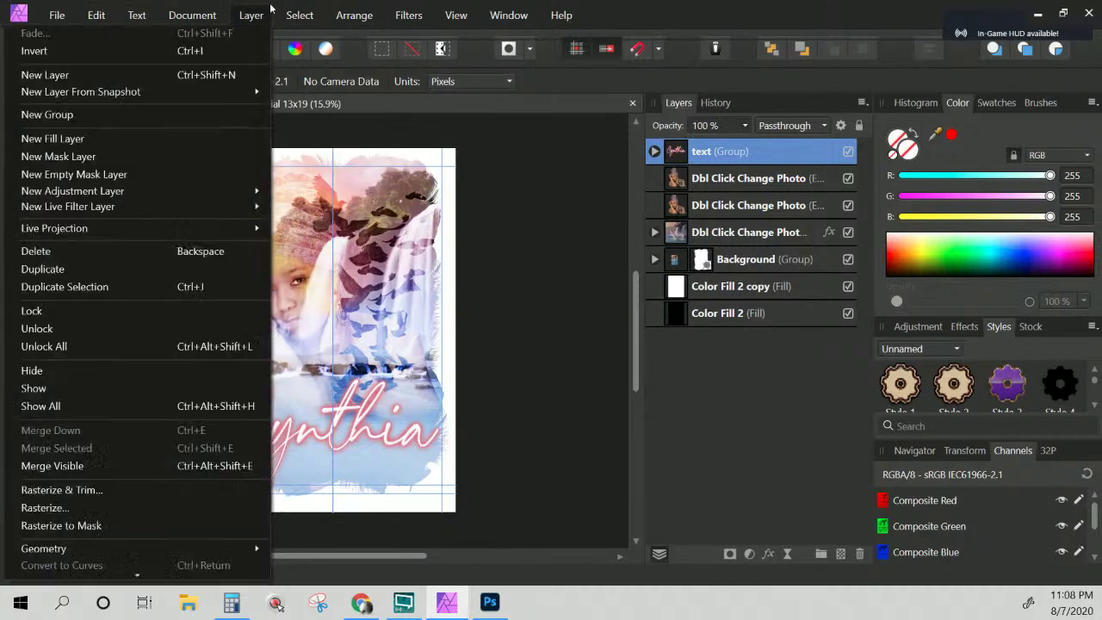
mouse_move(302, 17)
mouse_move(190, 25)
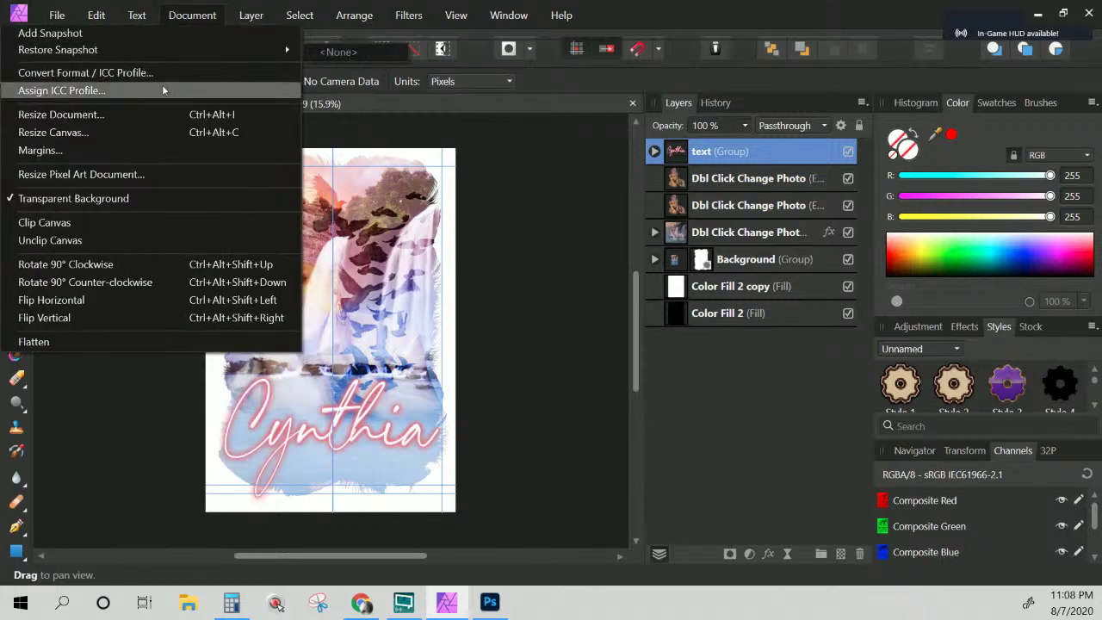
click(100, 123)
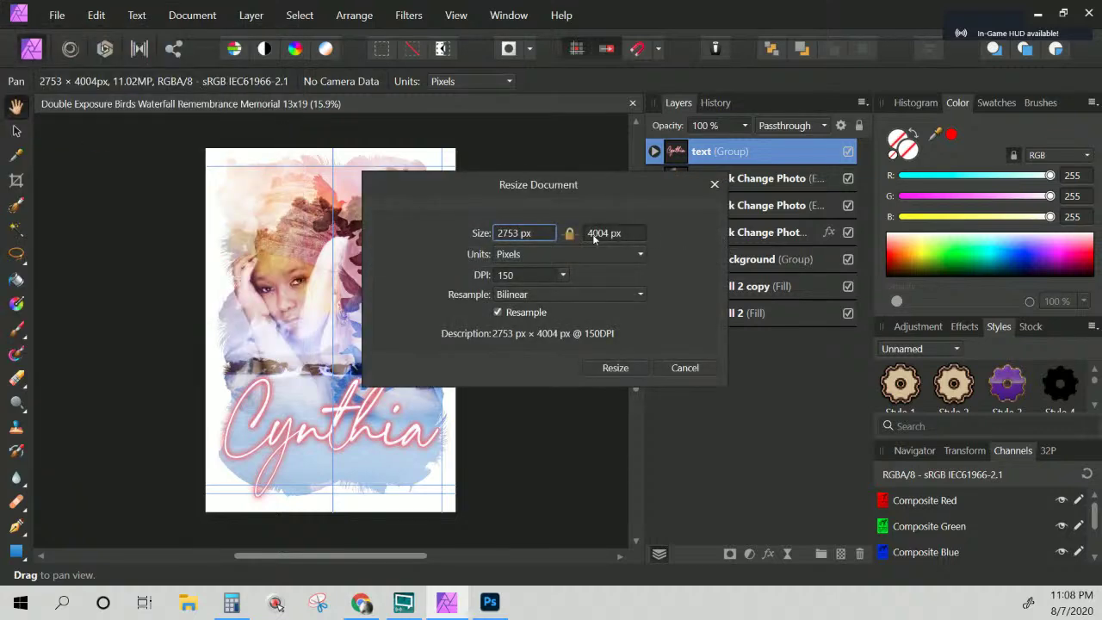
click(550, 256)
click(532, 334)
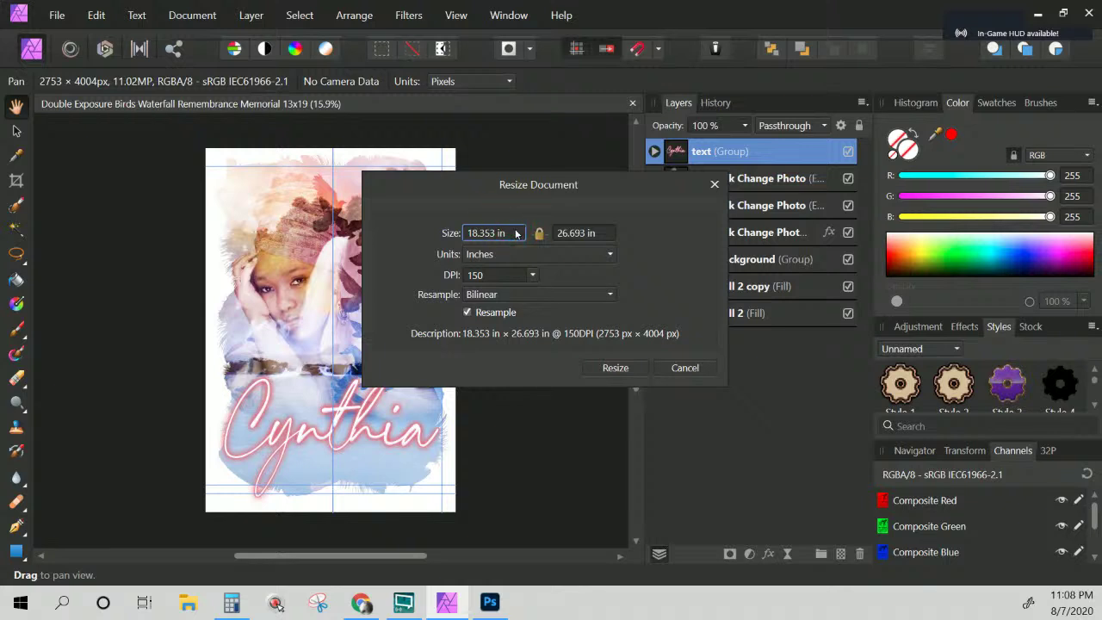
triple_click(517, 233)
text(13)
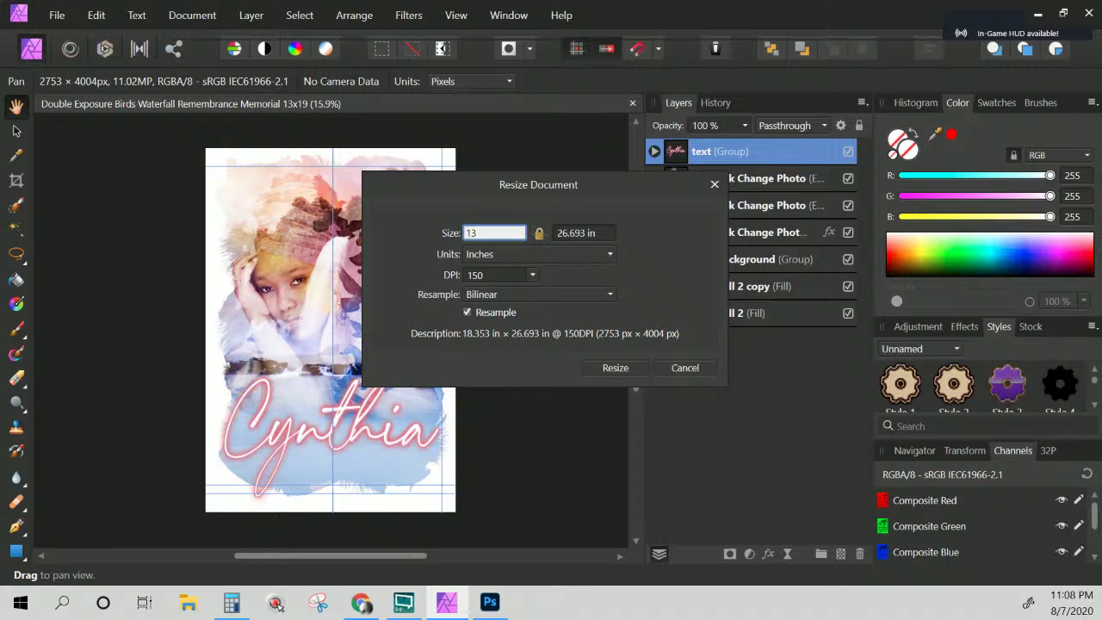
click(573, 230)
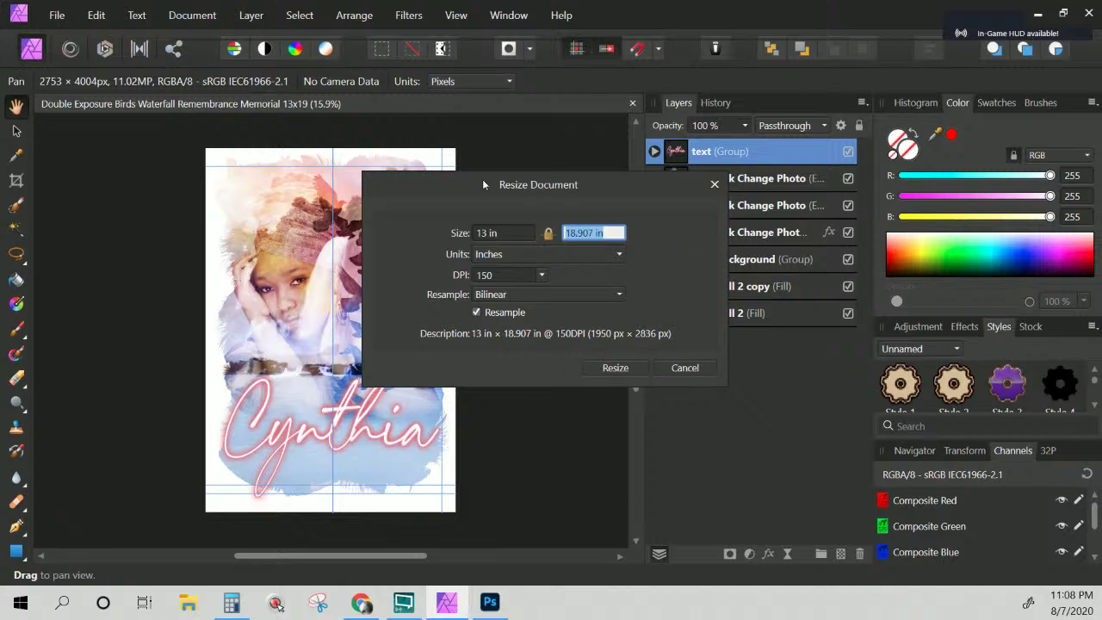
drag(482, 182, 544, 144)
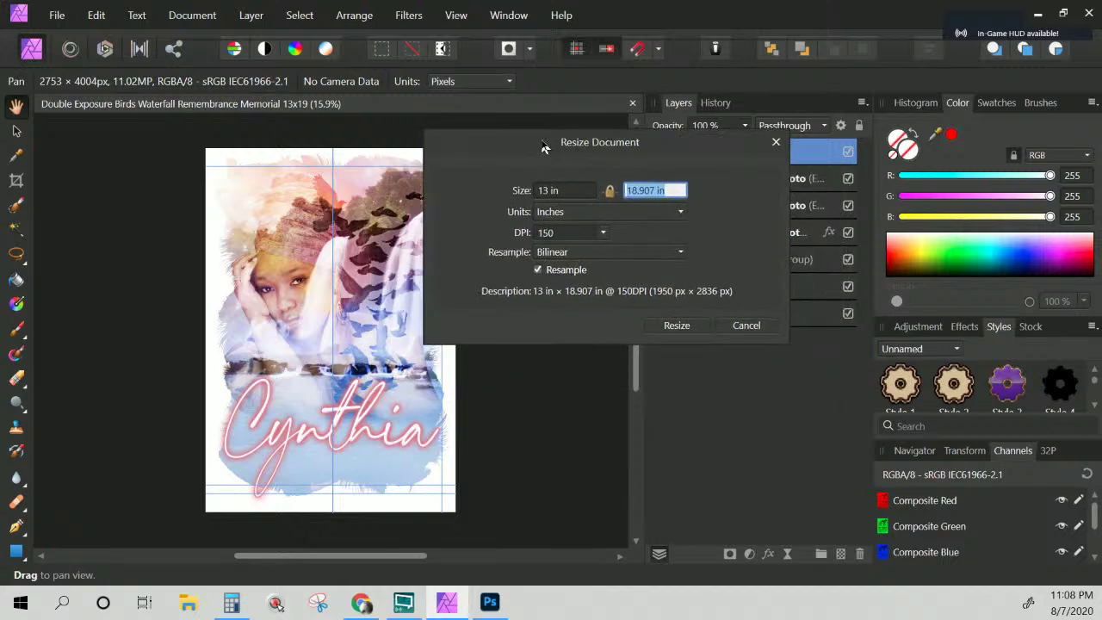
click(676, 325)
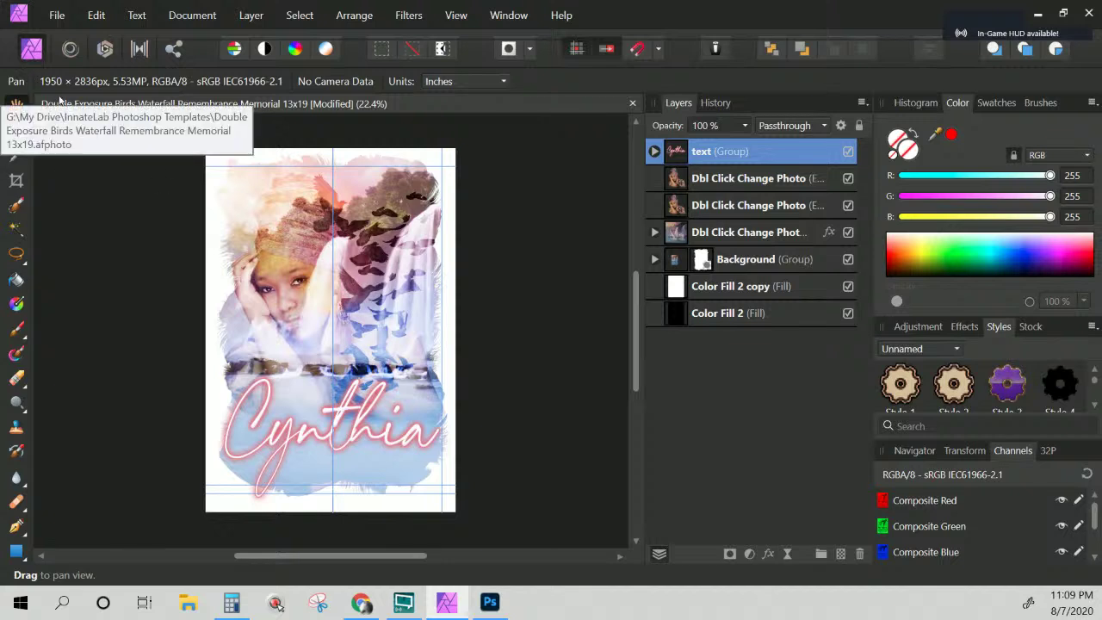
key(ctrl+s)
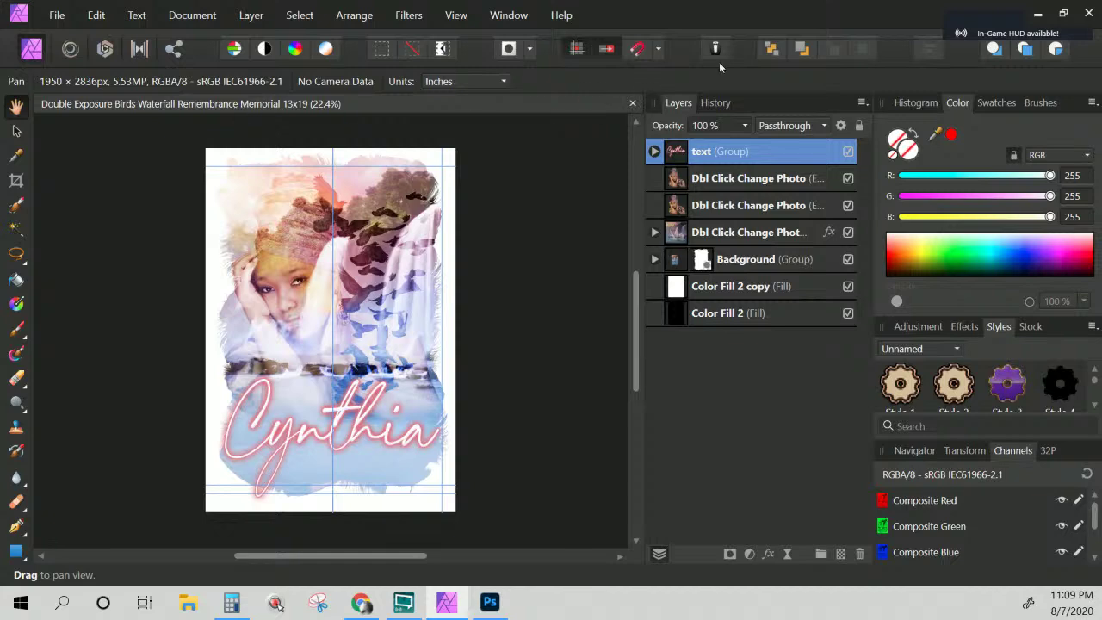
click(56, 14)
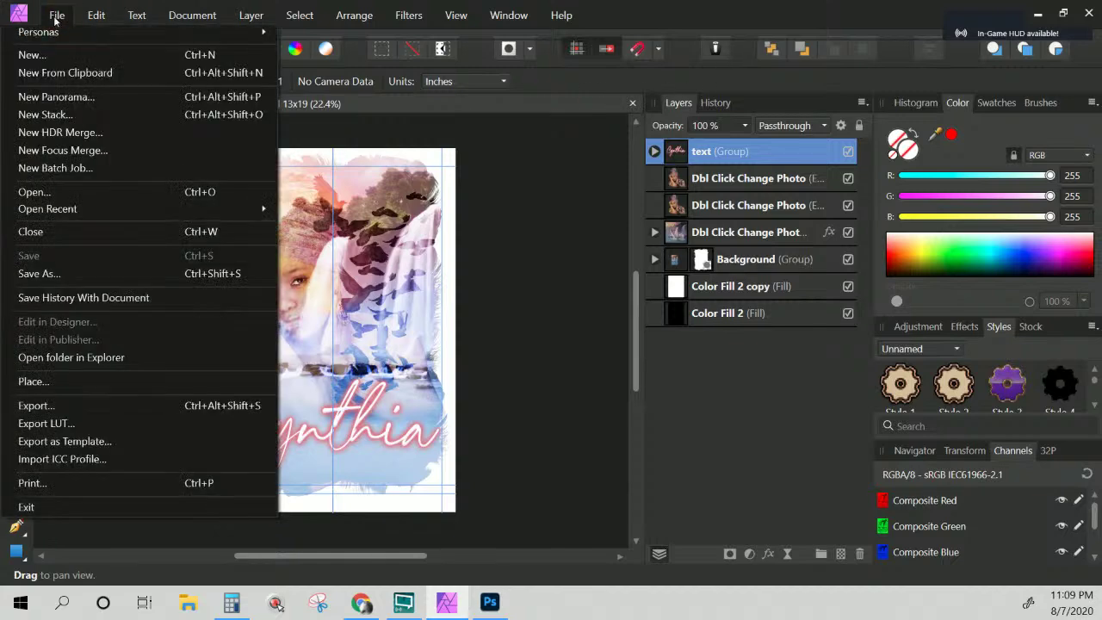
click(381, 85)
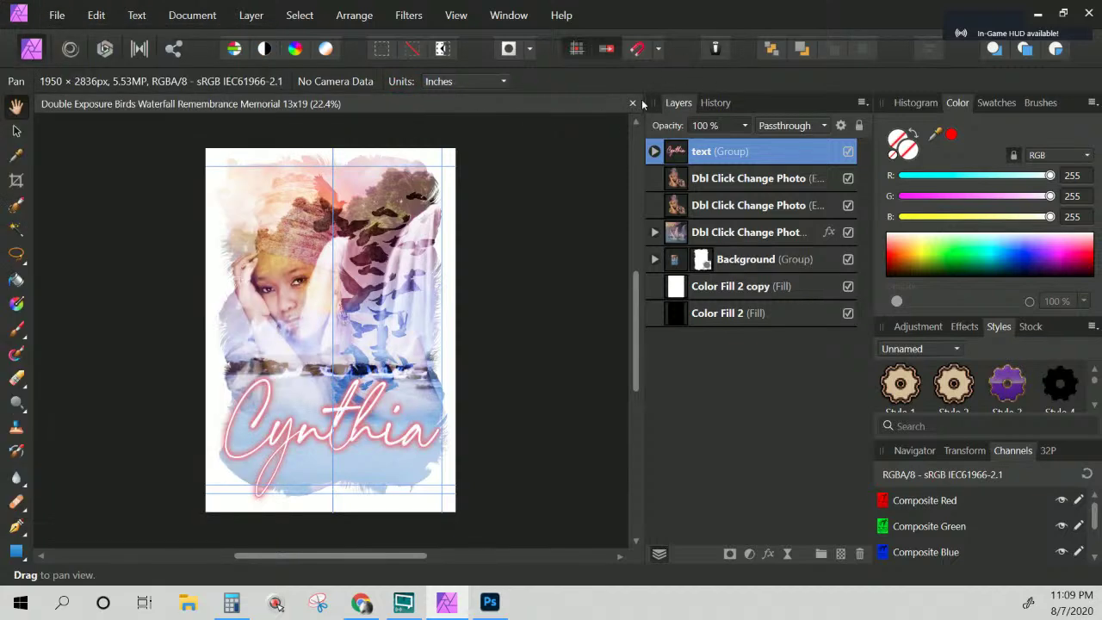